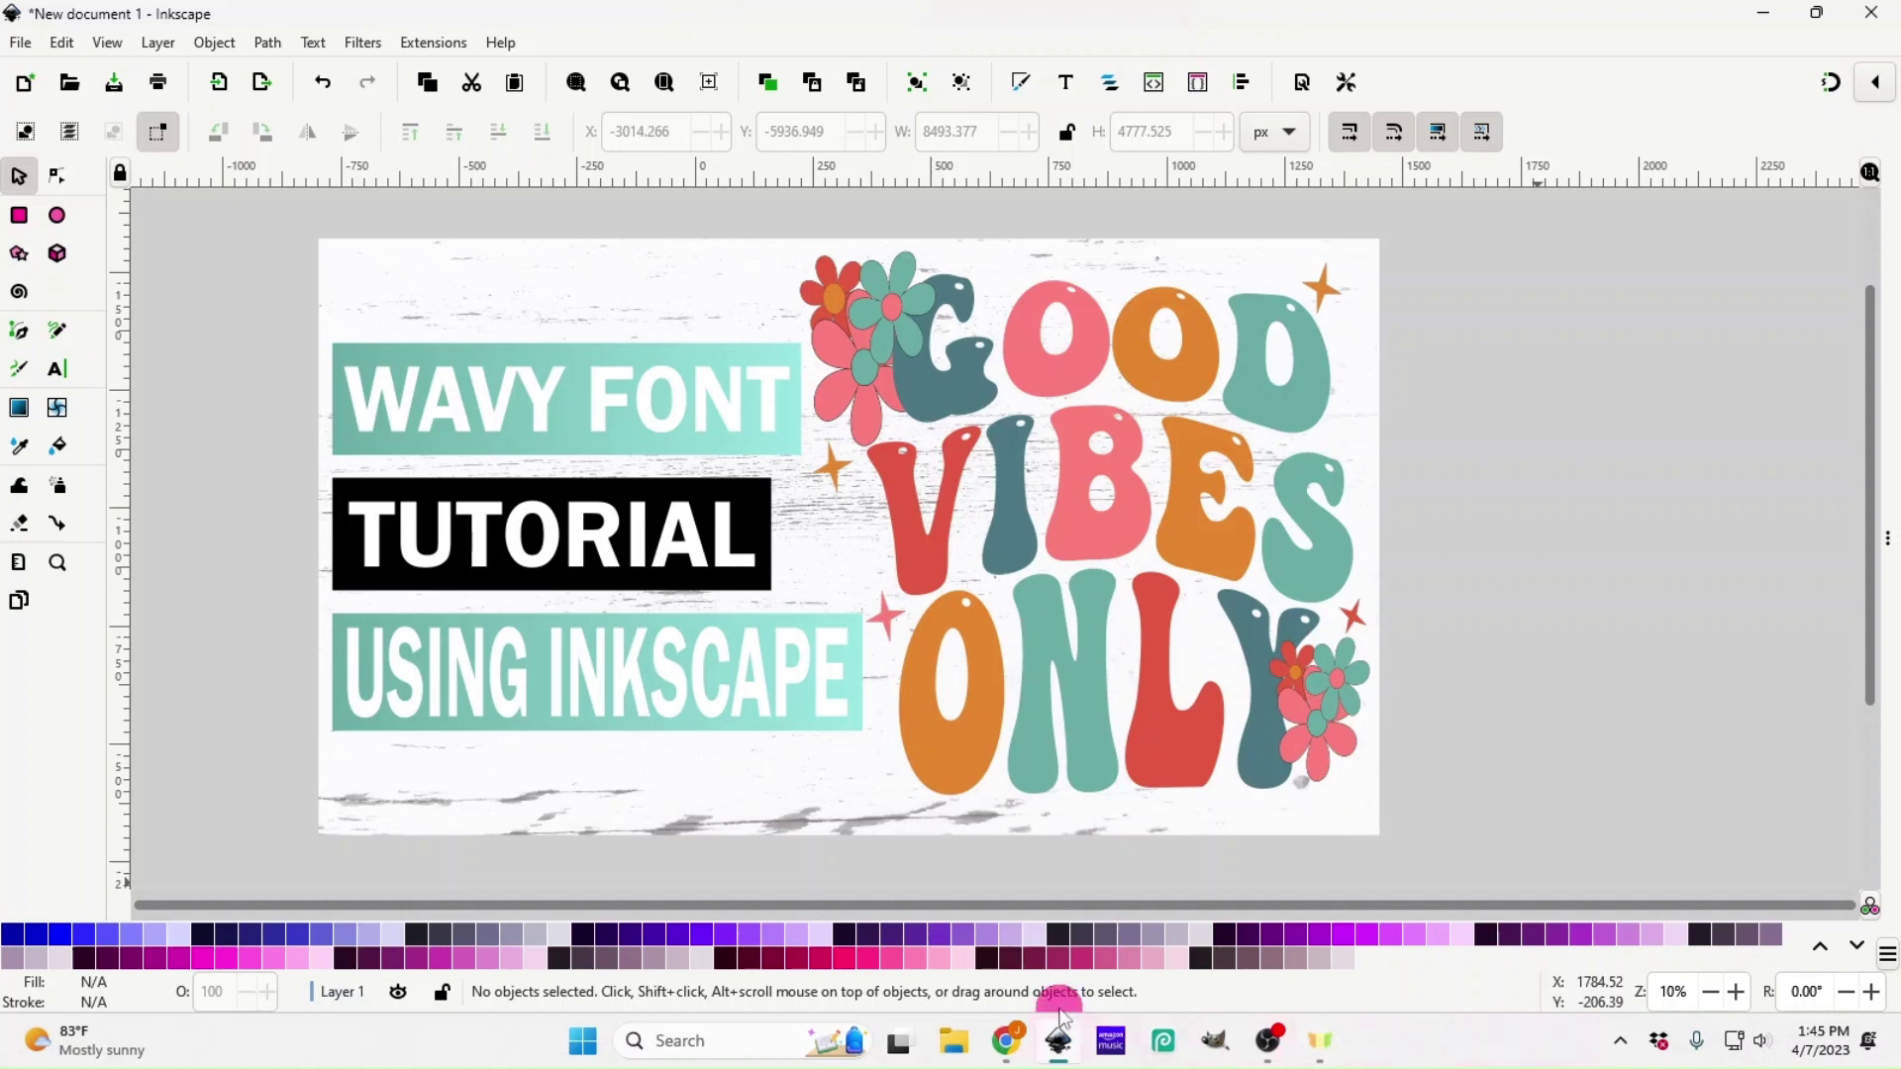
- Set the page size to 3600 px wide and 3600 px high in the document properties
{"action": "scroll", "coordinate": [1116, 737], "scroll_direction": "down", "scroll_amount": 10}
{"action": "scroll", "coordinate": [1121, 743], "scroll_direction": "down", "scroll_amount": 2}
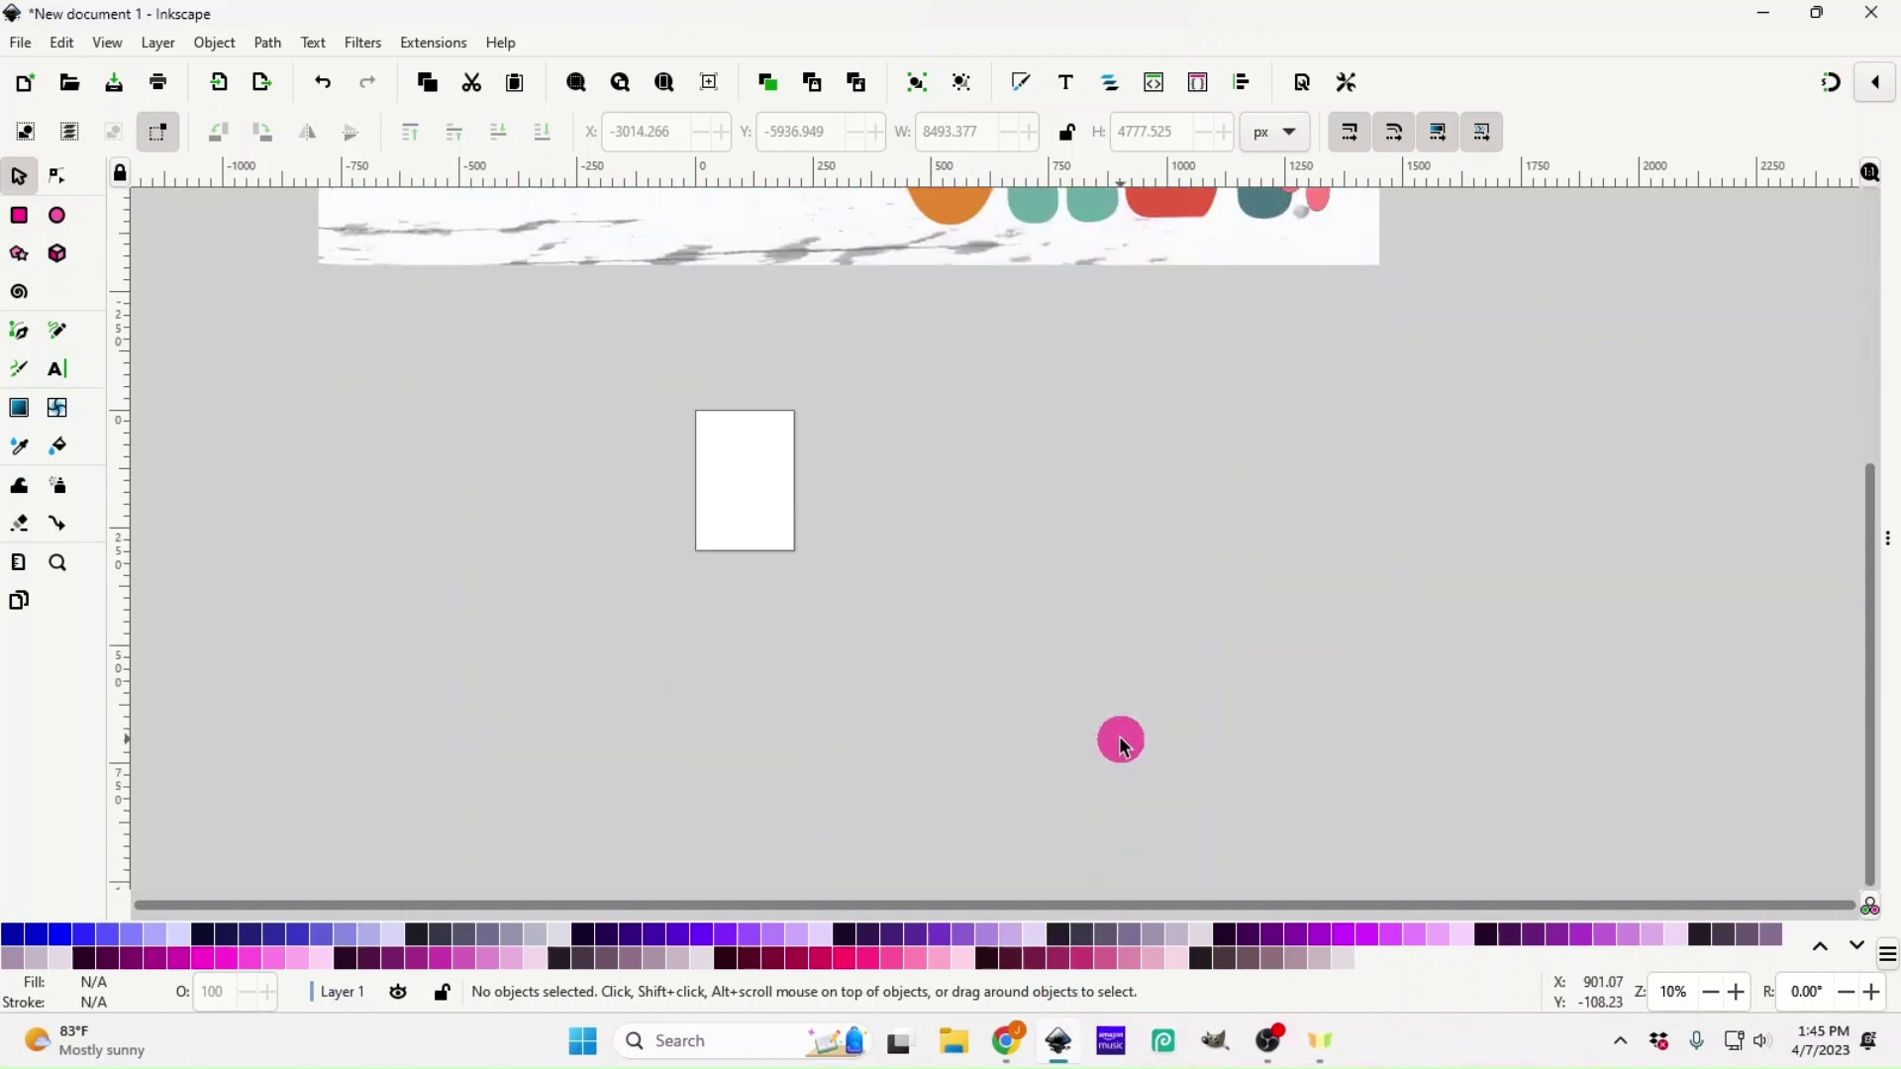
{"action": "scroll", "coordinate": [1118, 734], "scroll_direction": "up", "scroll_amount": 3}
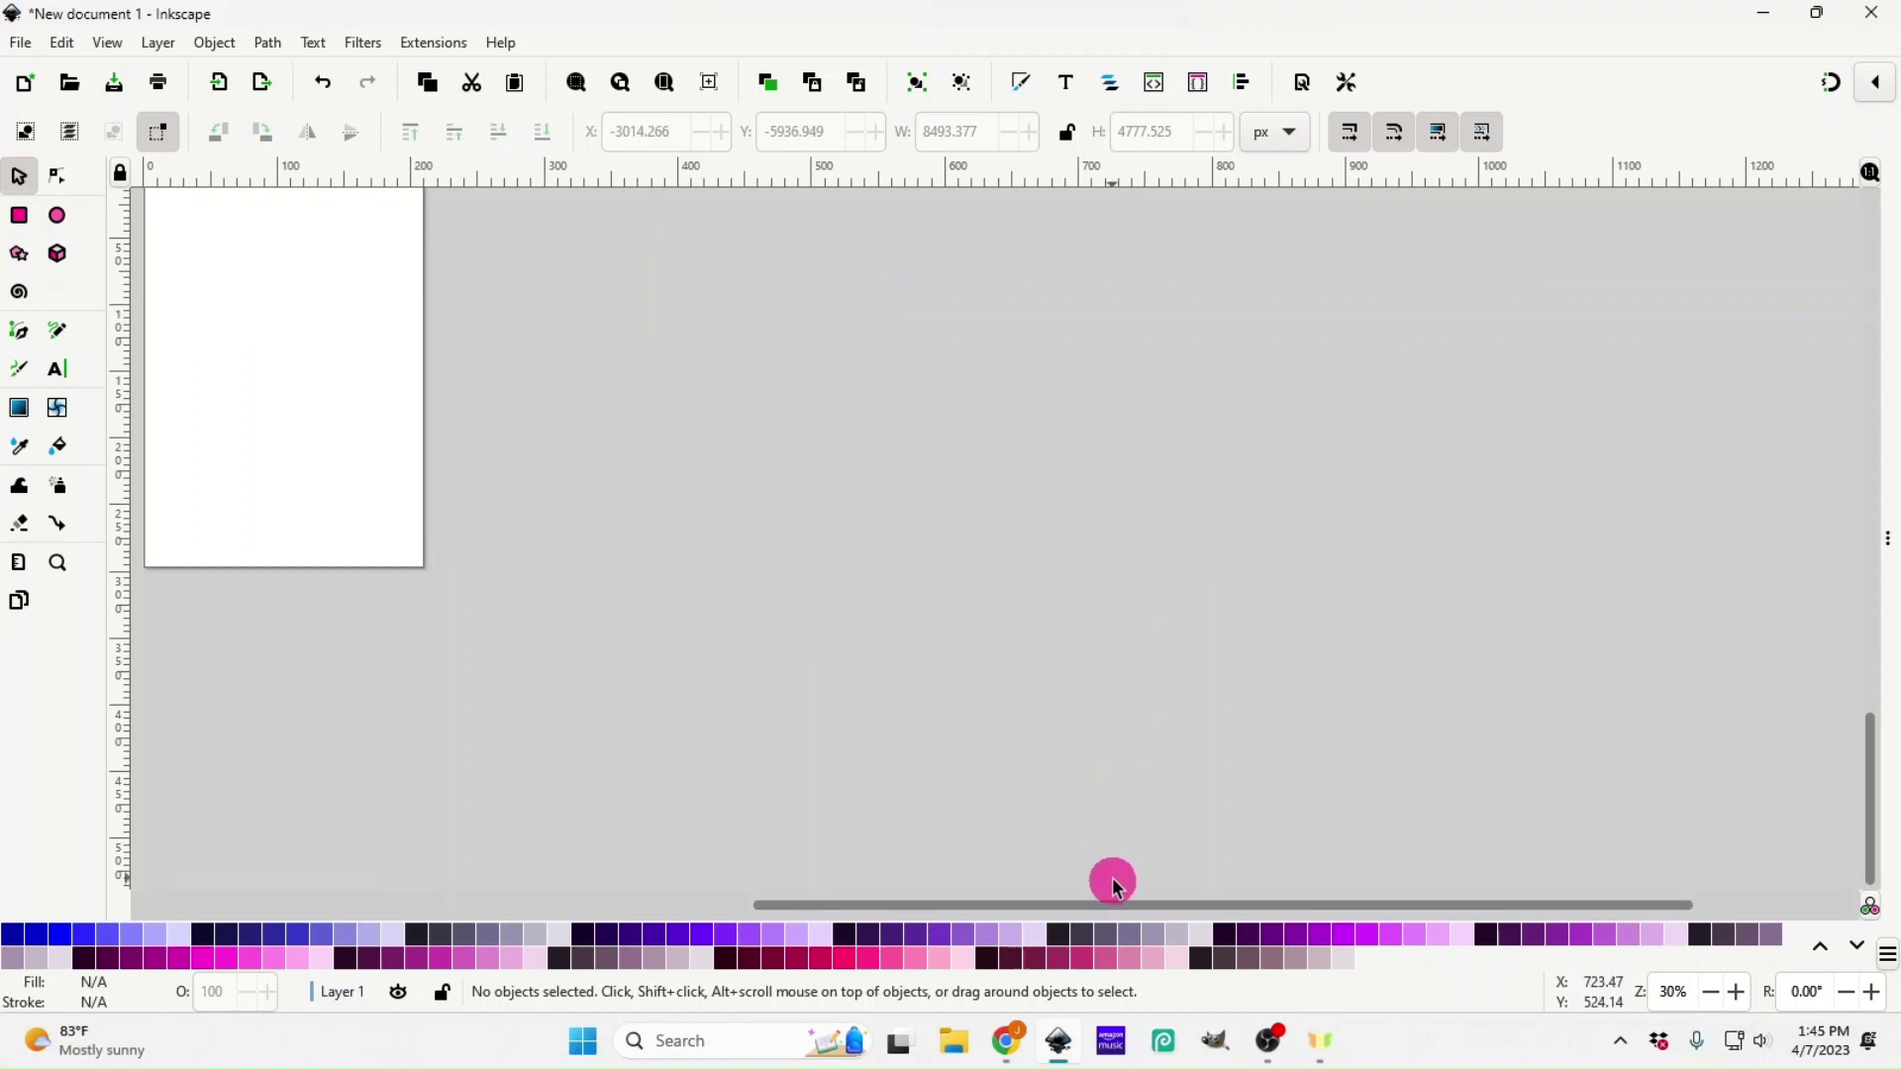
{"action": "left_click_drag", "start_coordinate": [1131, 901], "coordinate": [906, 903]}
{"action": "scroll", "coordinate": [931, 778], "scroll_direction": "up", "scroll_amount": 4}
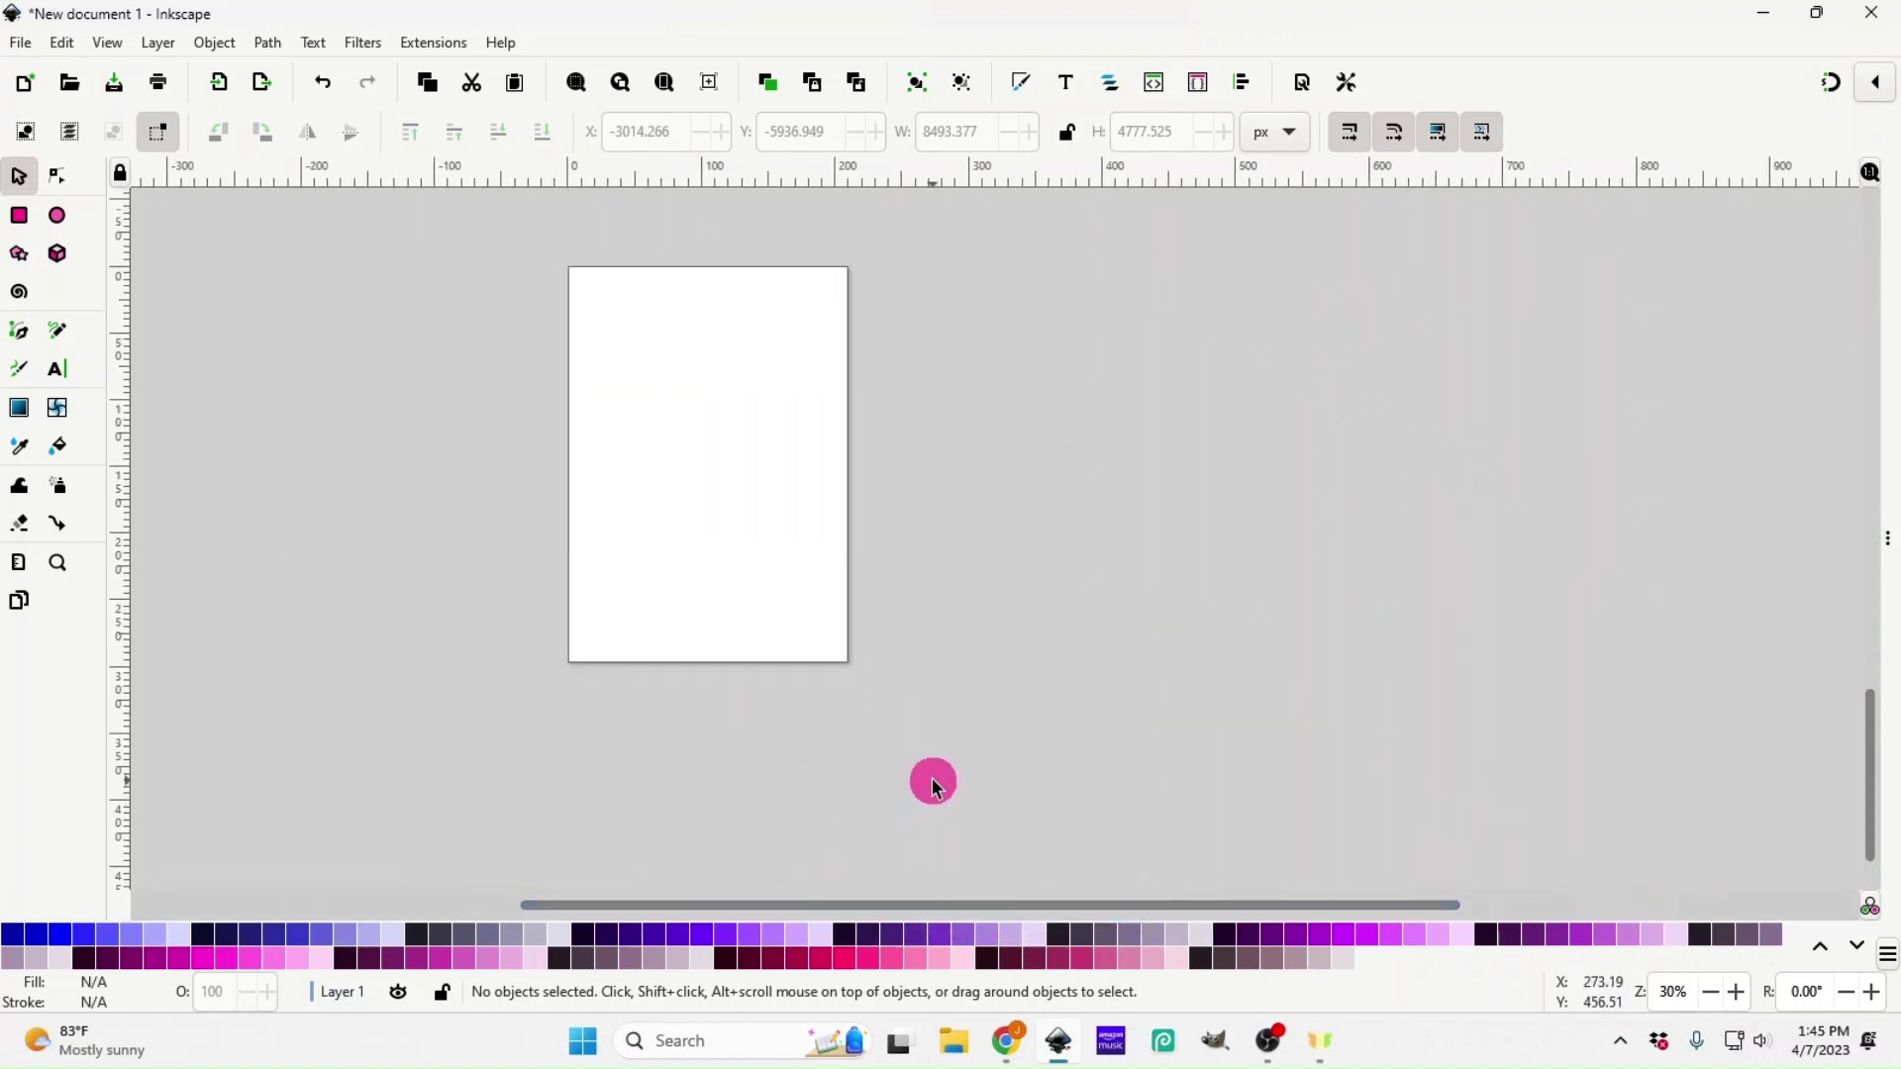
{"action": "left_click", "coordinate": [1305, 86]}
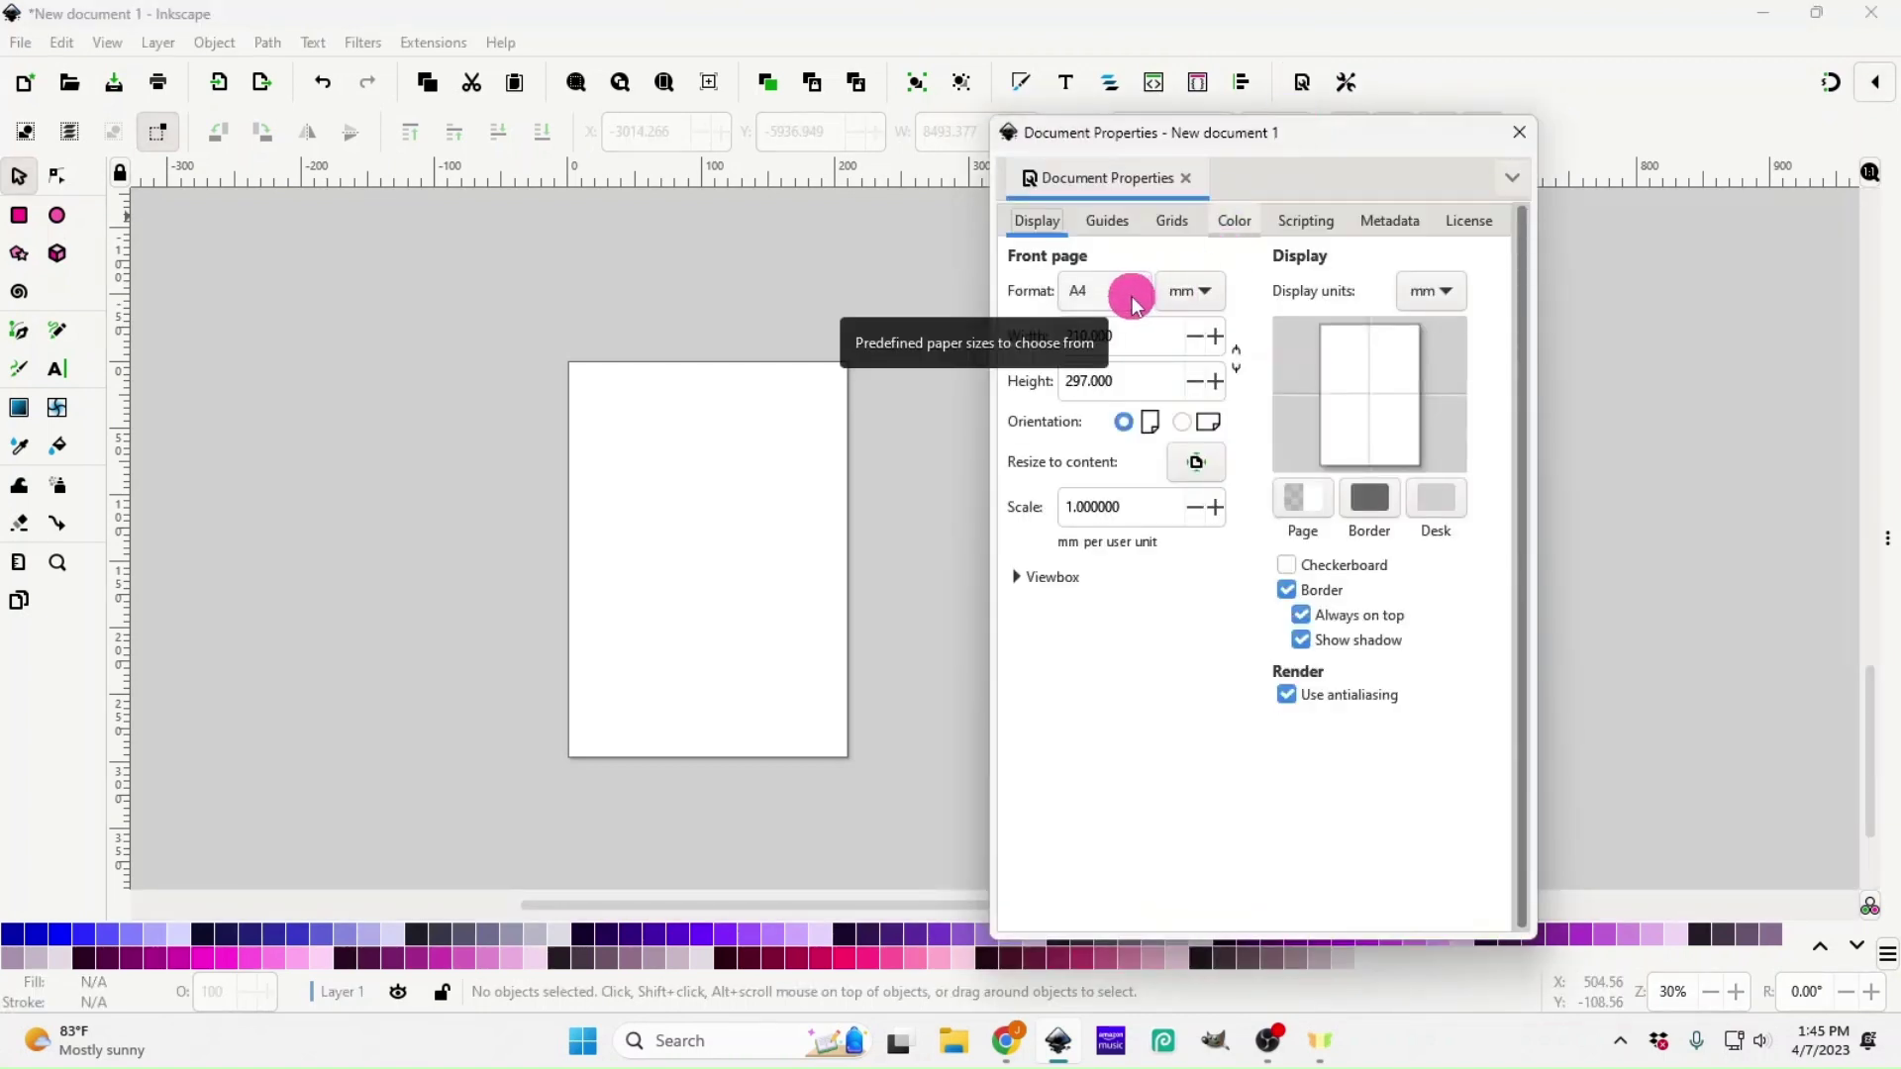
{"action": "left_click", "coordinate": [1192, 291]}
{"action": "left_click", "coordinate": [1195, 317]}
{"action": "left_click_drag", "start_coordinate": [1163, 337], "coordinate": [1053, 339]}
{"action": "type", "text": "36"}
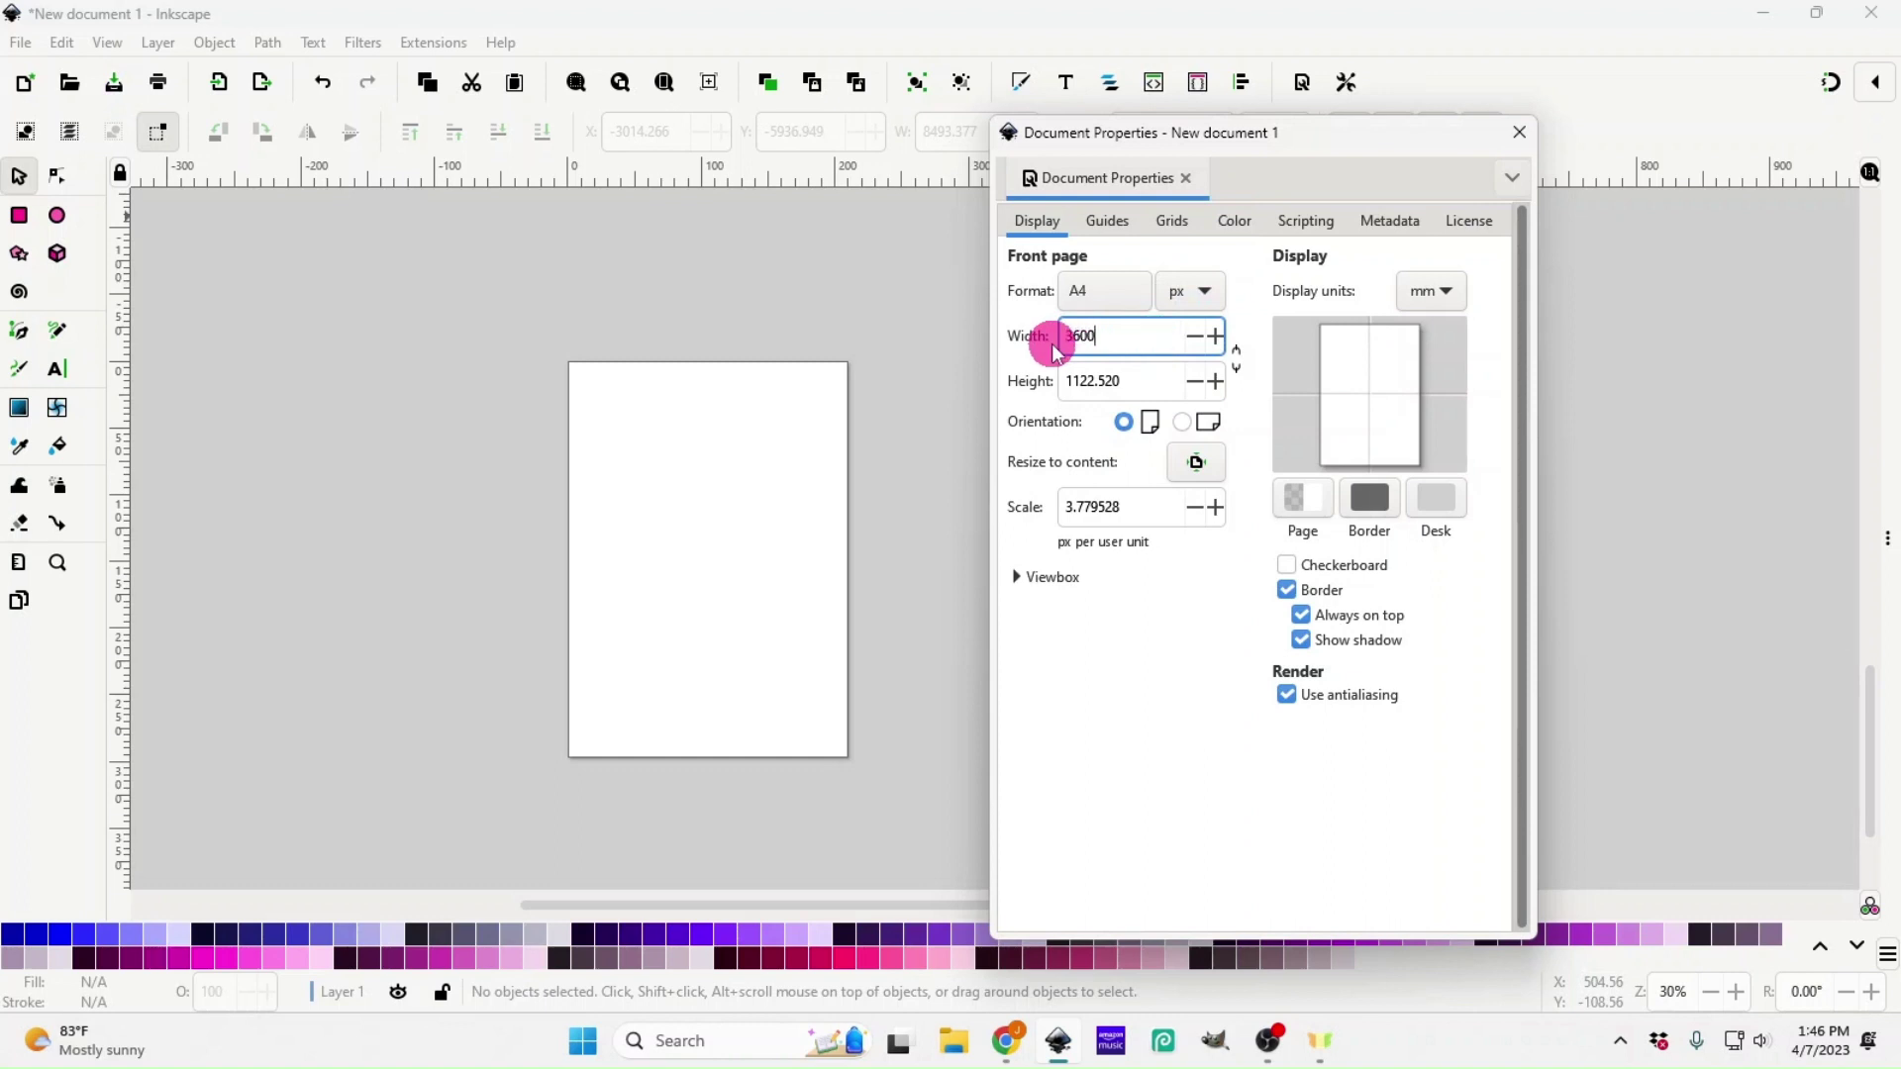
{"action": "type", "text": "00"}
{"action": "left_click_drag", "start_coordinate": [1129, 382], "coordinate": [1006, 385]}
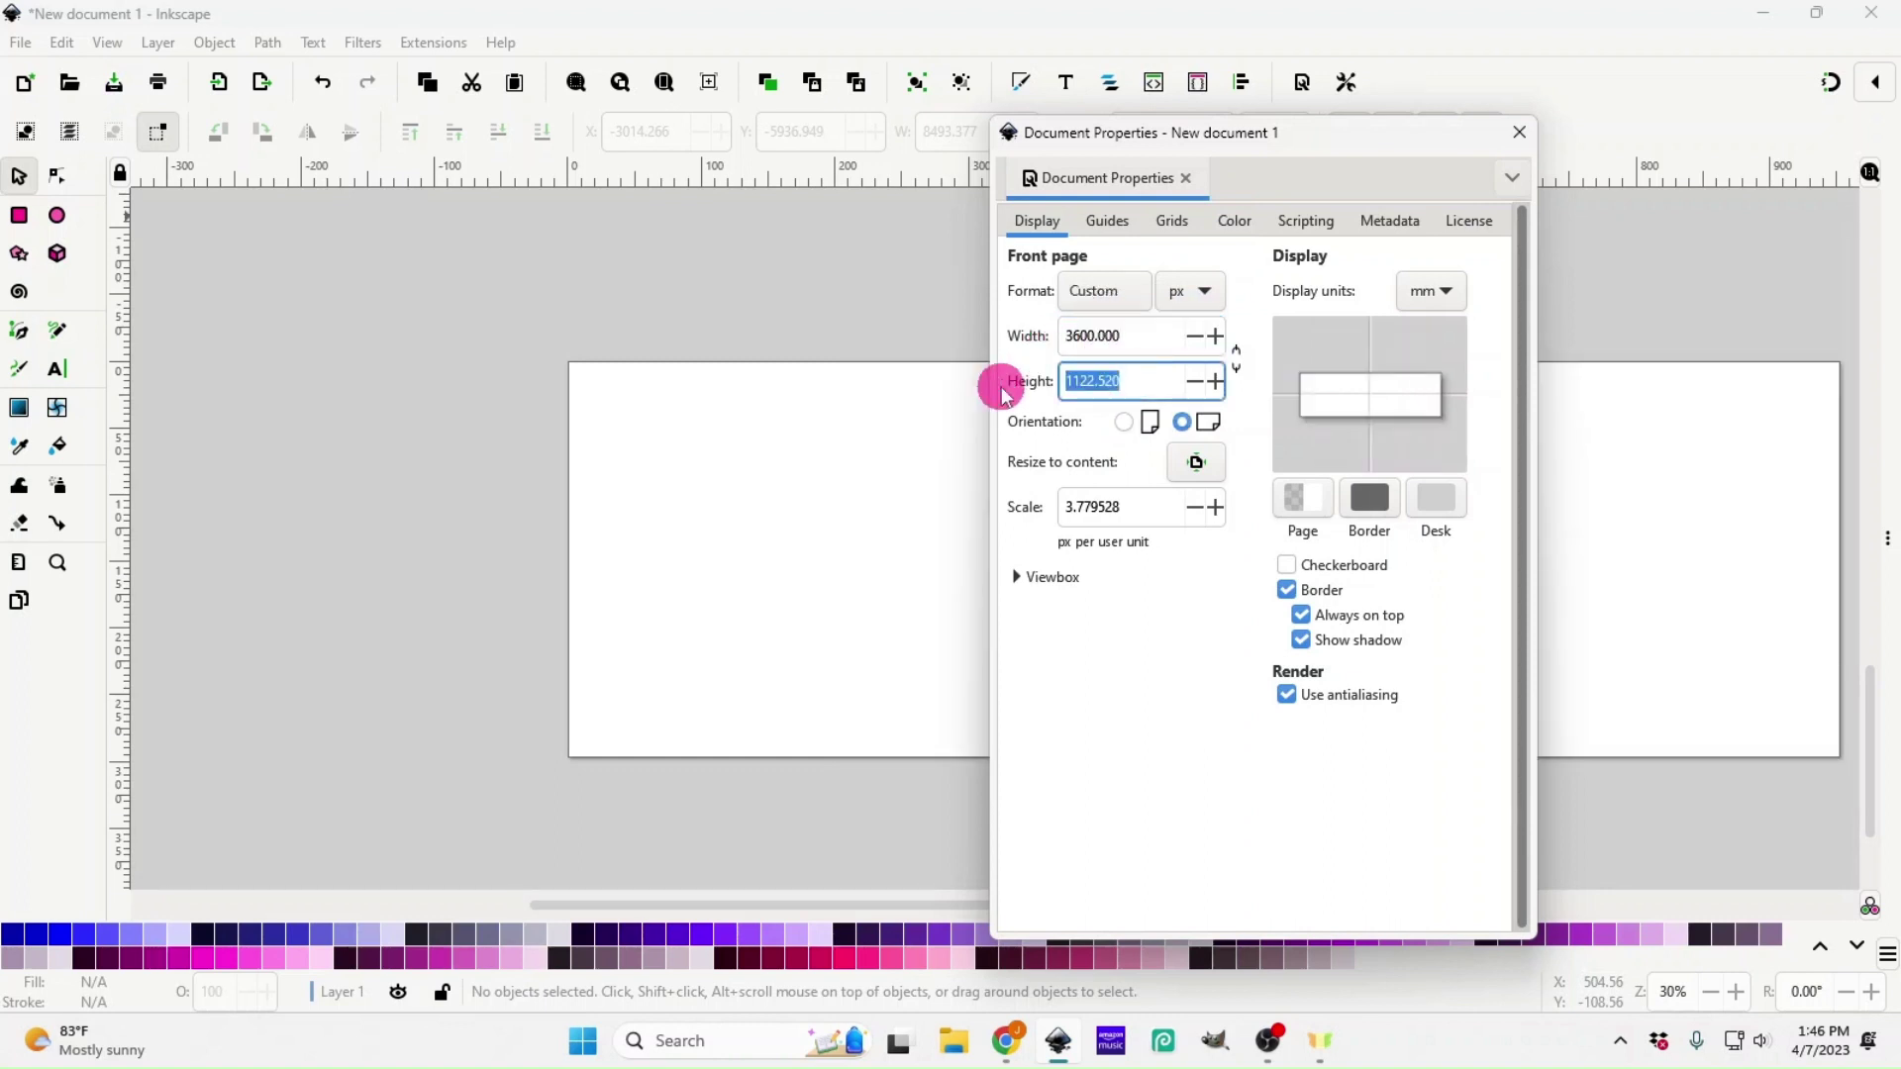
{"action": "type", "text": "3600"}
{"action": "key", "text": "Return"}
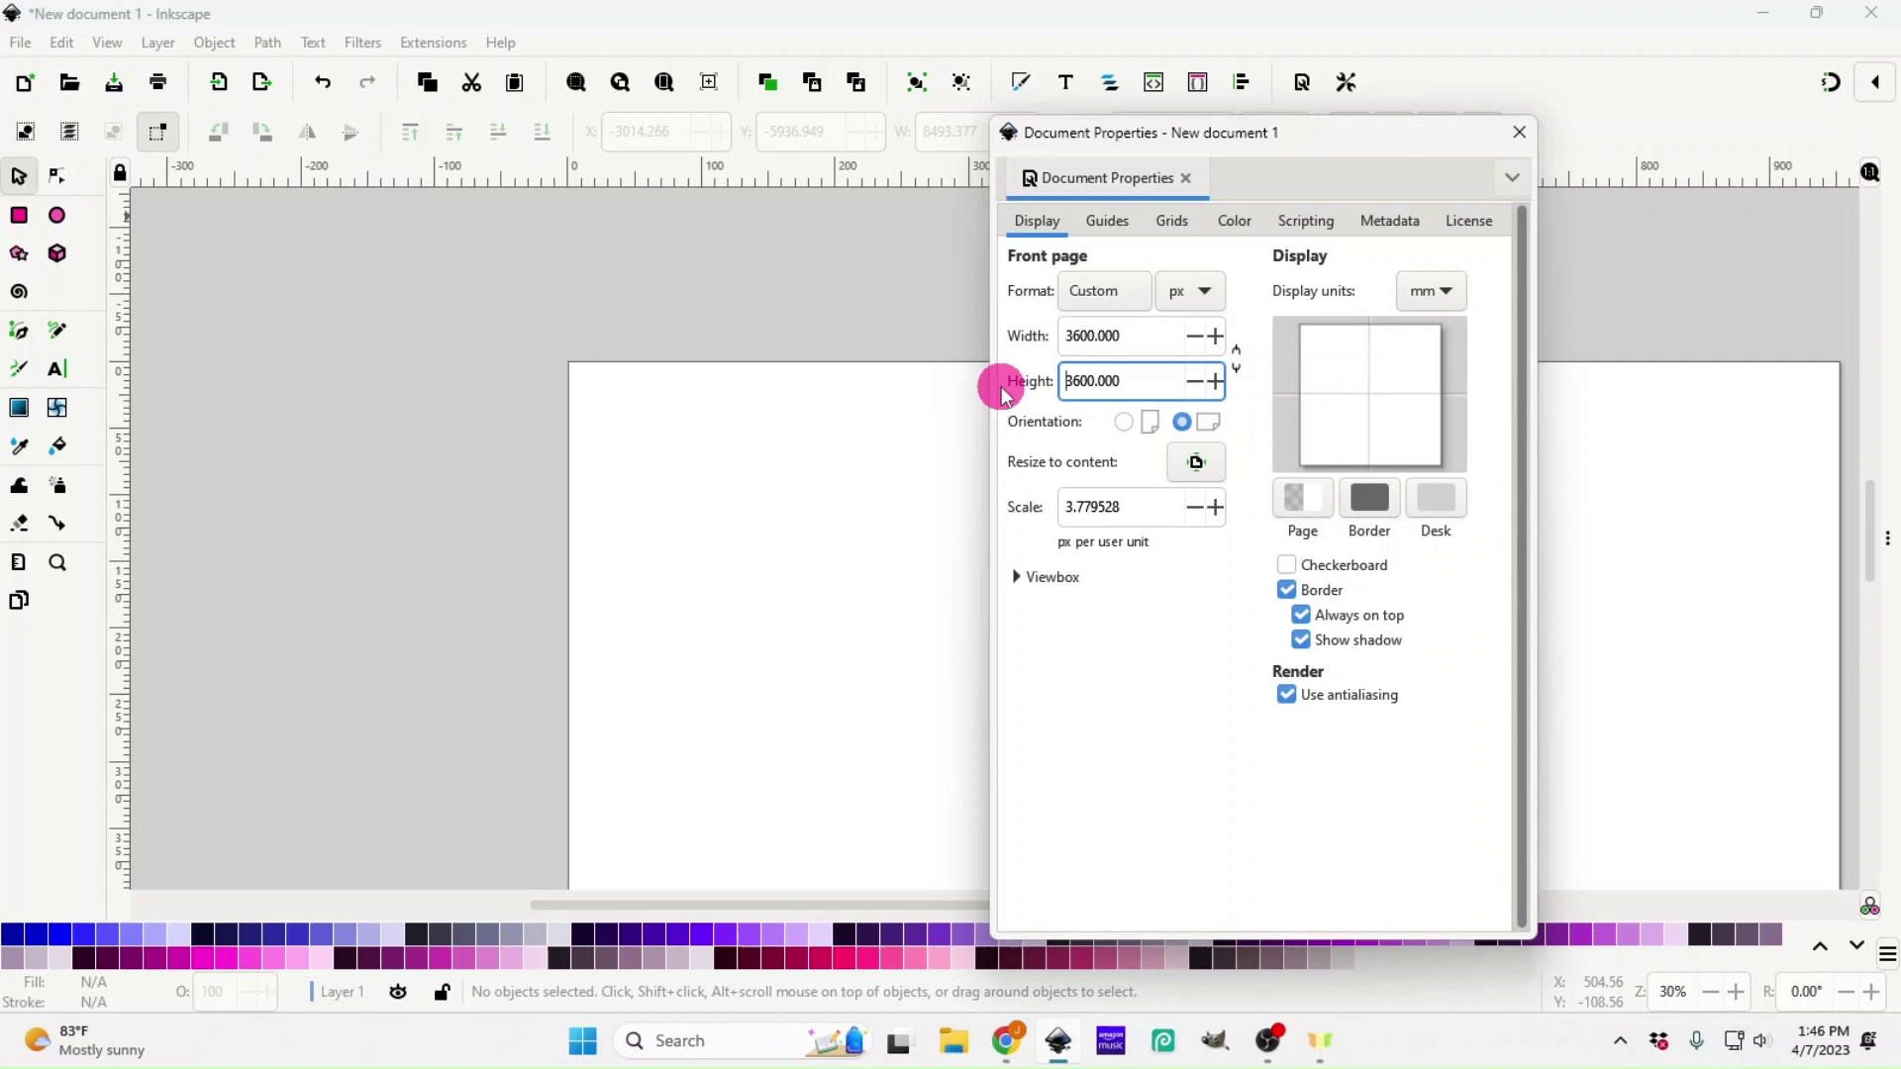
- Turn off the page border's Always on top option and close the document properties
{"action": "left_click", "coordinate": [1339, 619]}
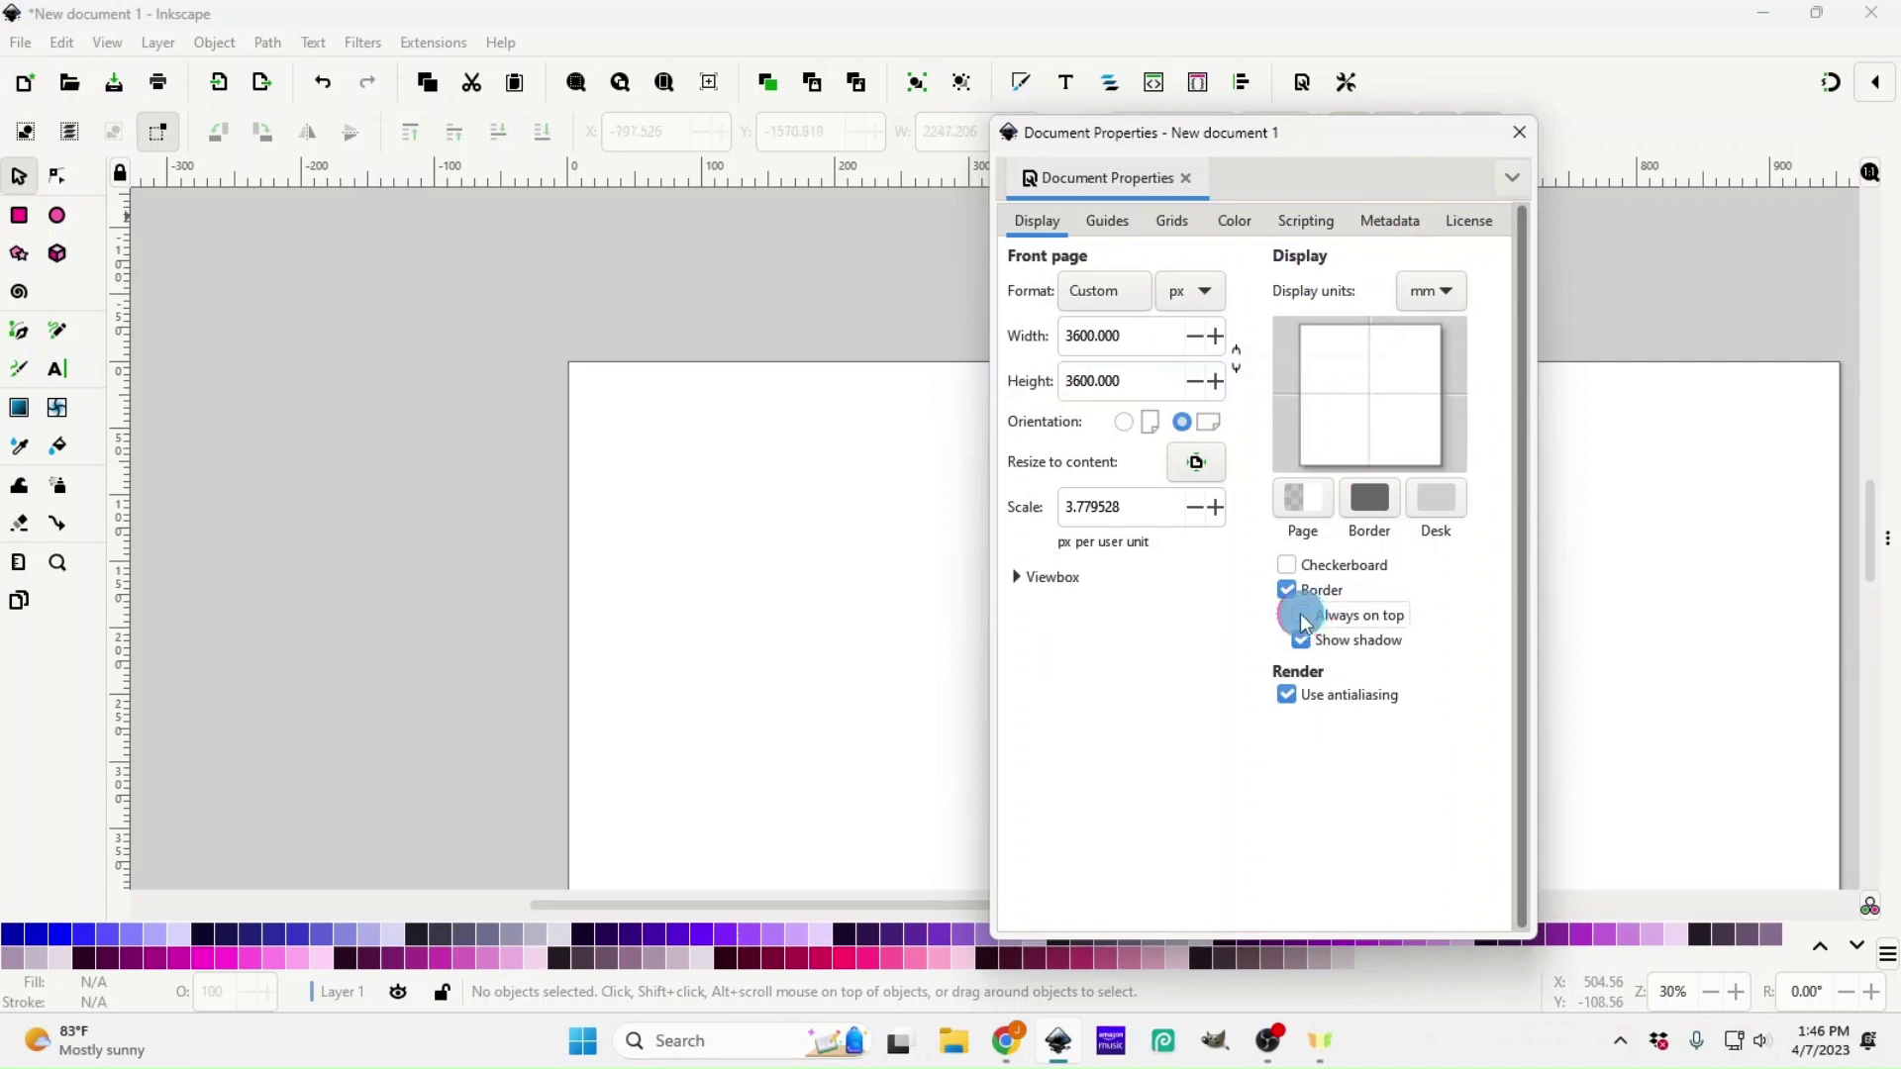
{"action": "left_click", "coordinate": [1112, 335]}
{"action": "left_click", "coordinate": [757, 346]}
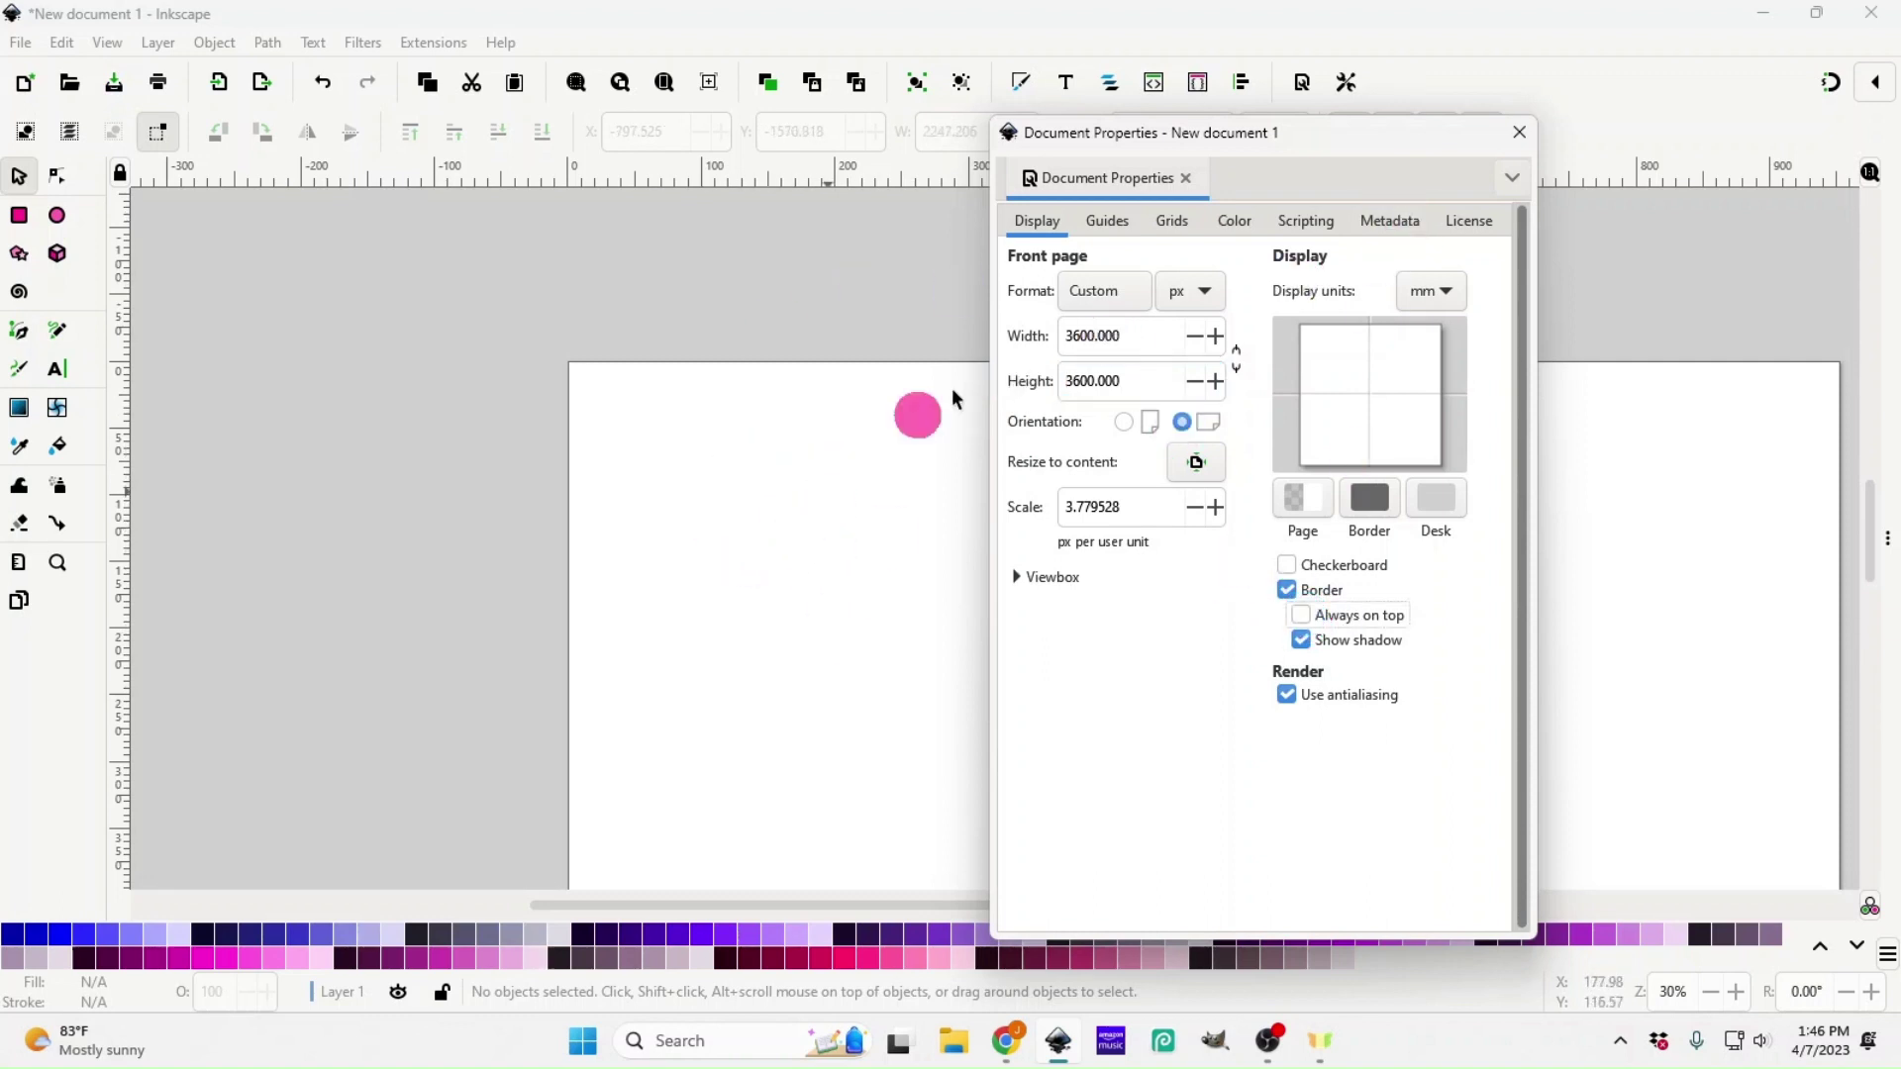
{"action": "left_click", "coordinate": [1519, 133]}
- Add a text object reading GOOD in capitals near the middle of the page
{"action": "key", "text": "minus"}
{"action": "key", "text": "minus"}
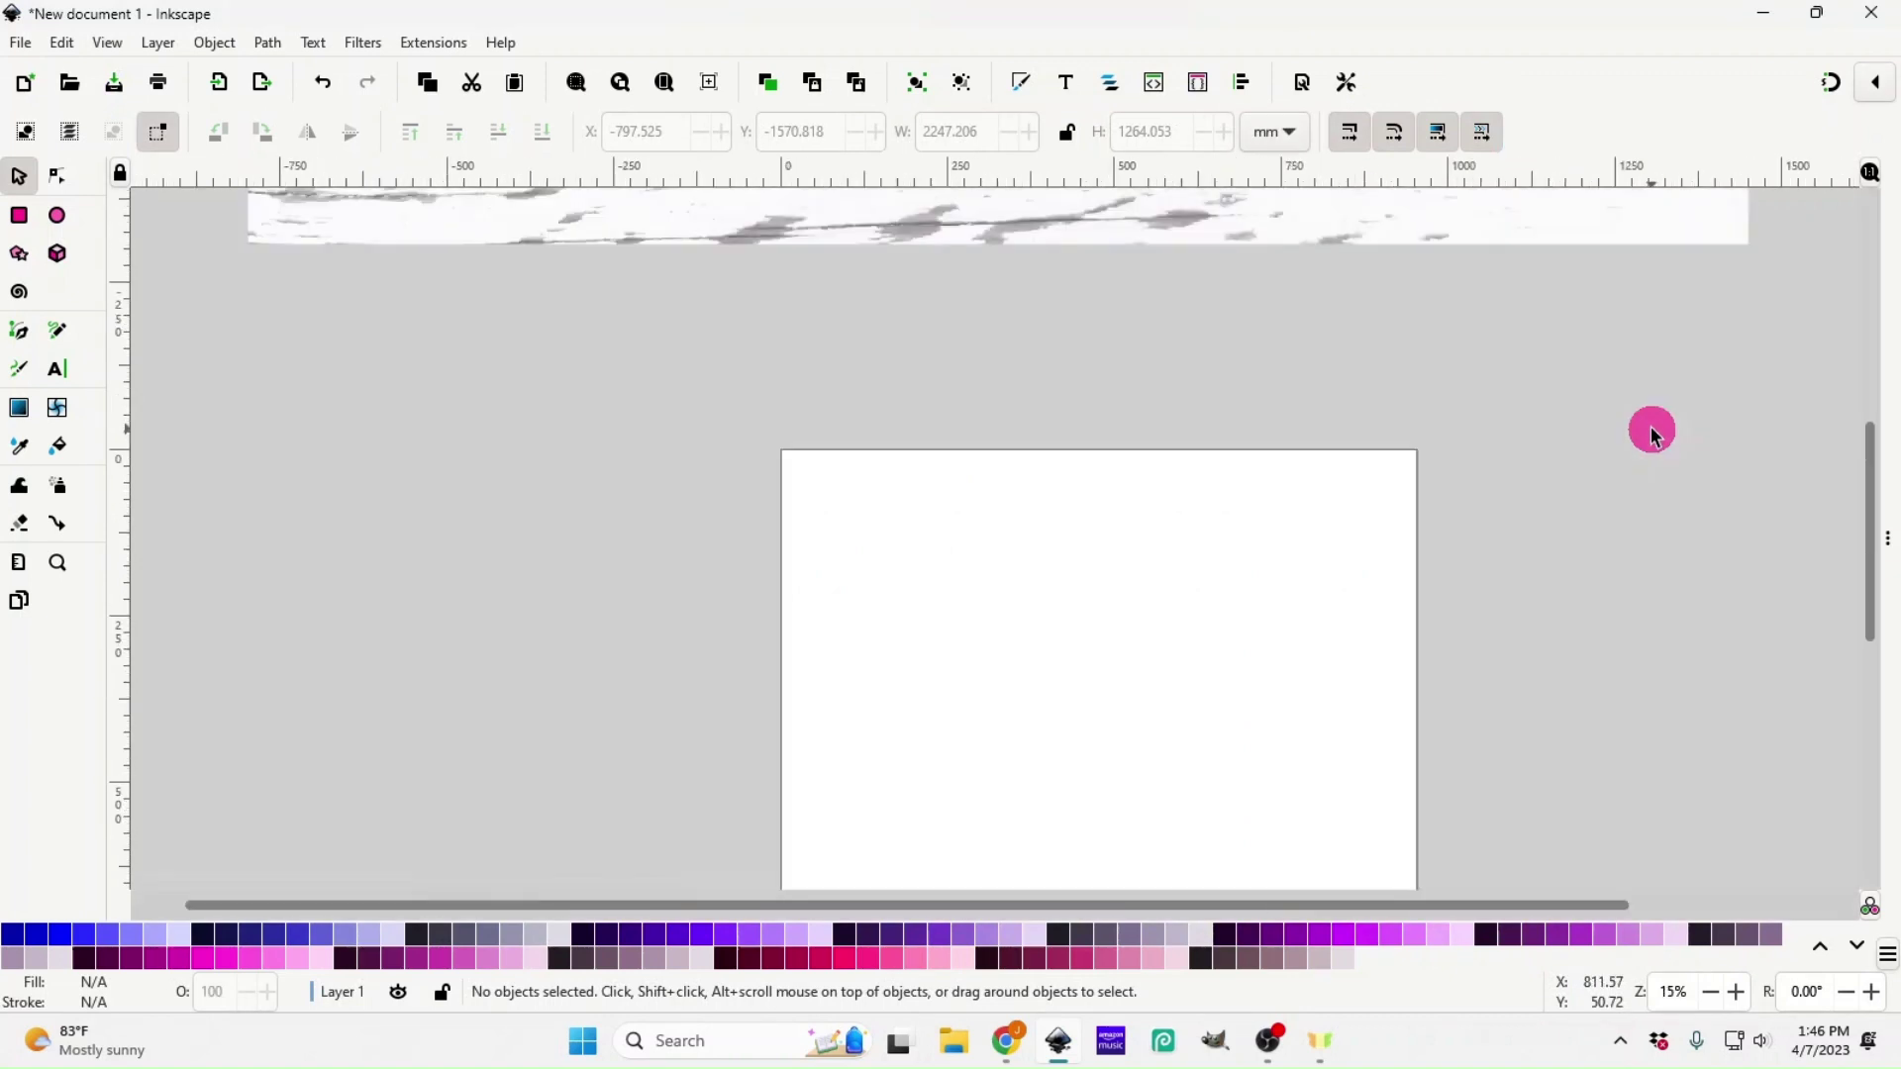
{"action": "left_click_drag", "start_coordinate": [1213, 911], "coordinate": [1352, 907]}
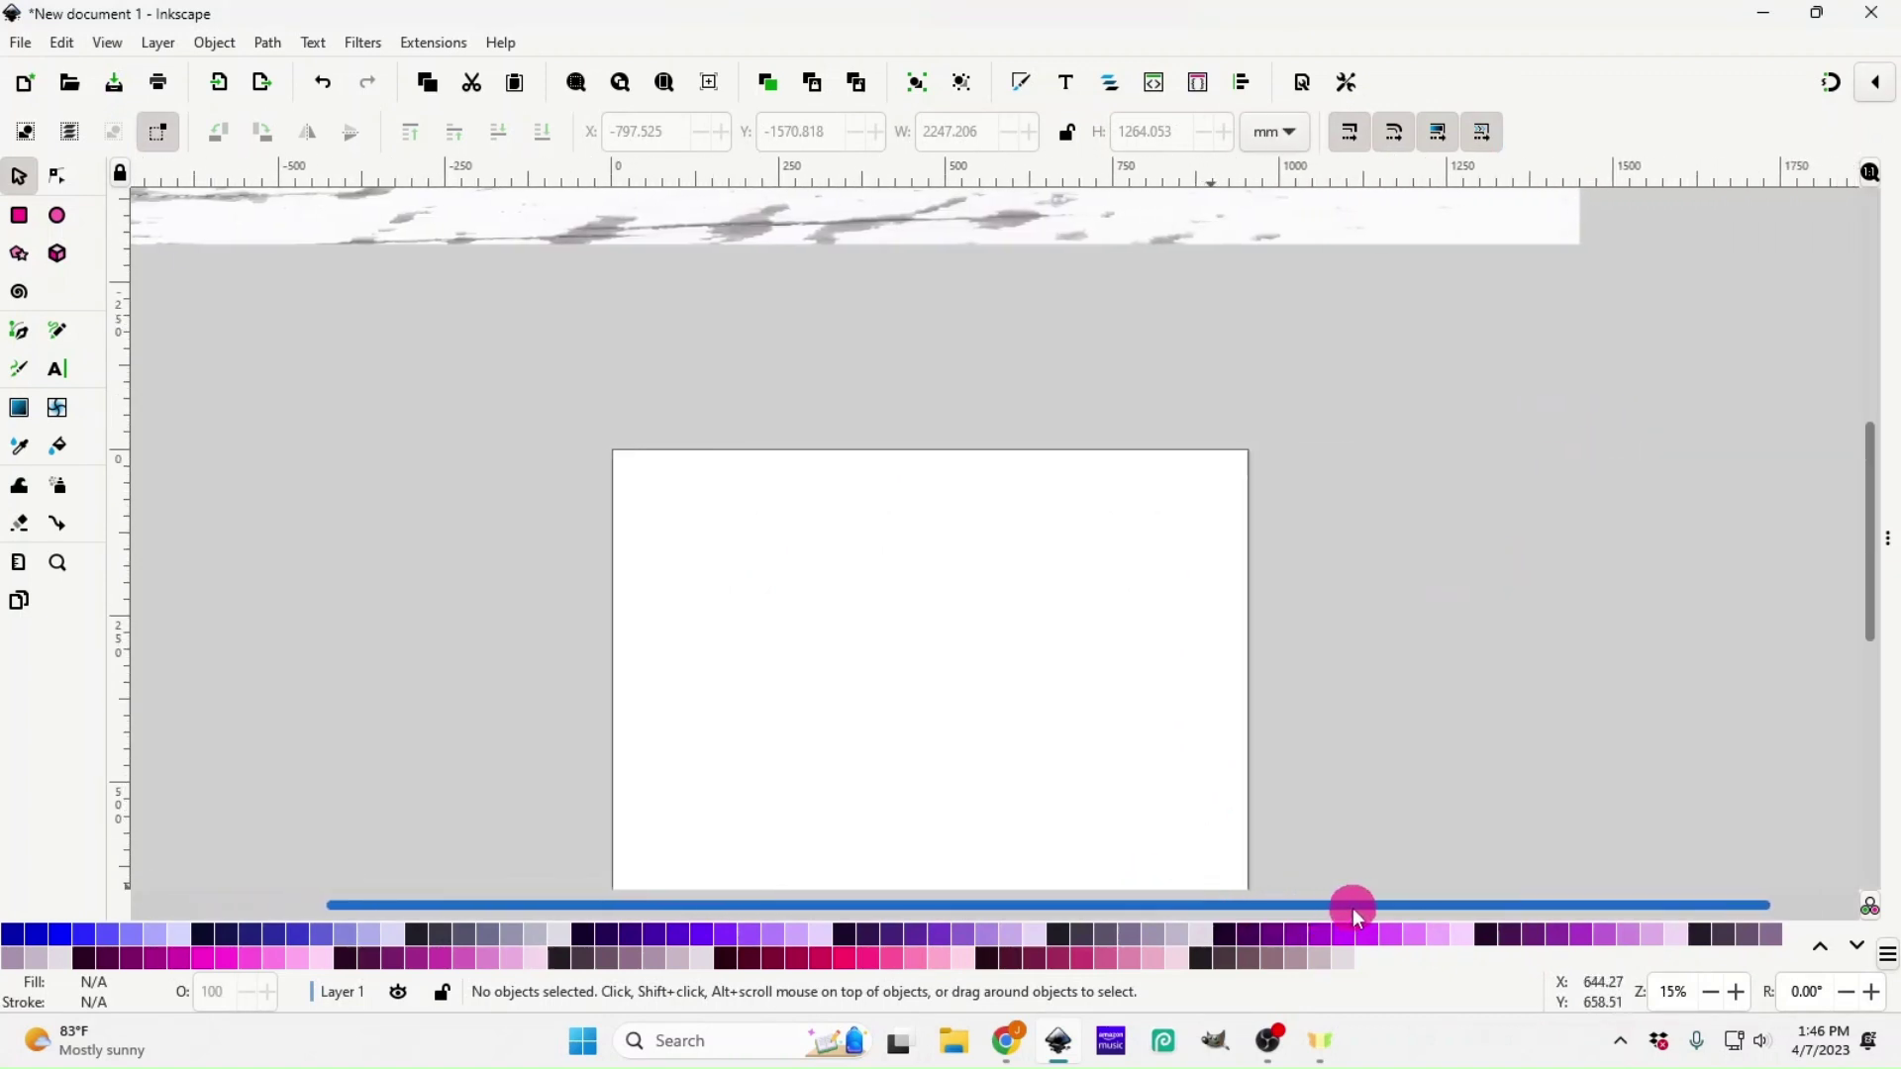
{"action": "scroll", "coordinate": [1309, 763], "scroll_direction": "down", "scroll_amount": 5}
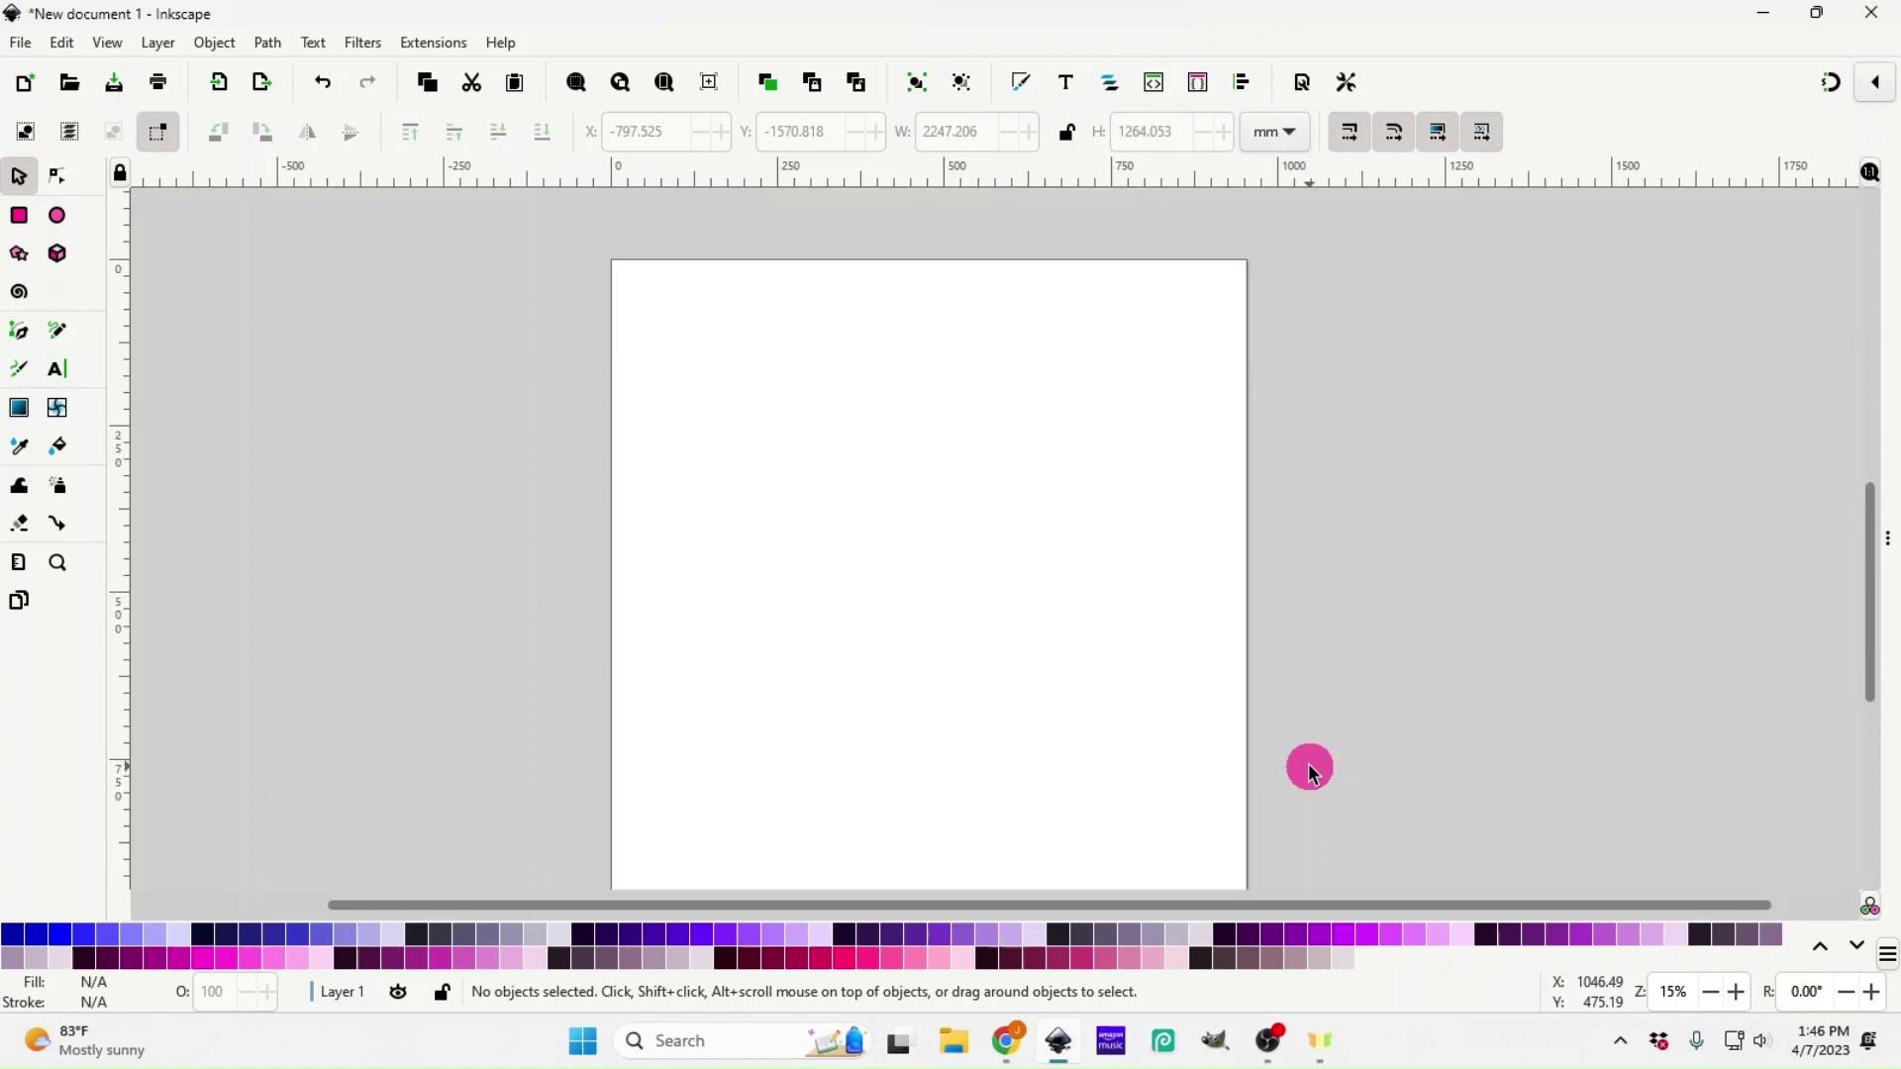
{"action": "scroll", "coordinate": [1310, 757], "scroll_direction": "down", "scroll_amount": 2}
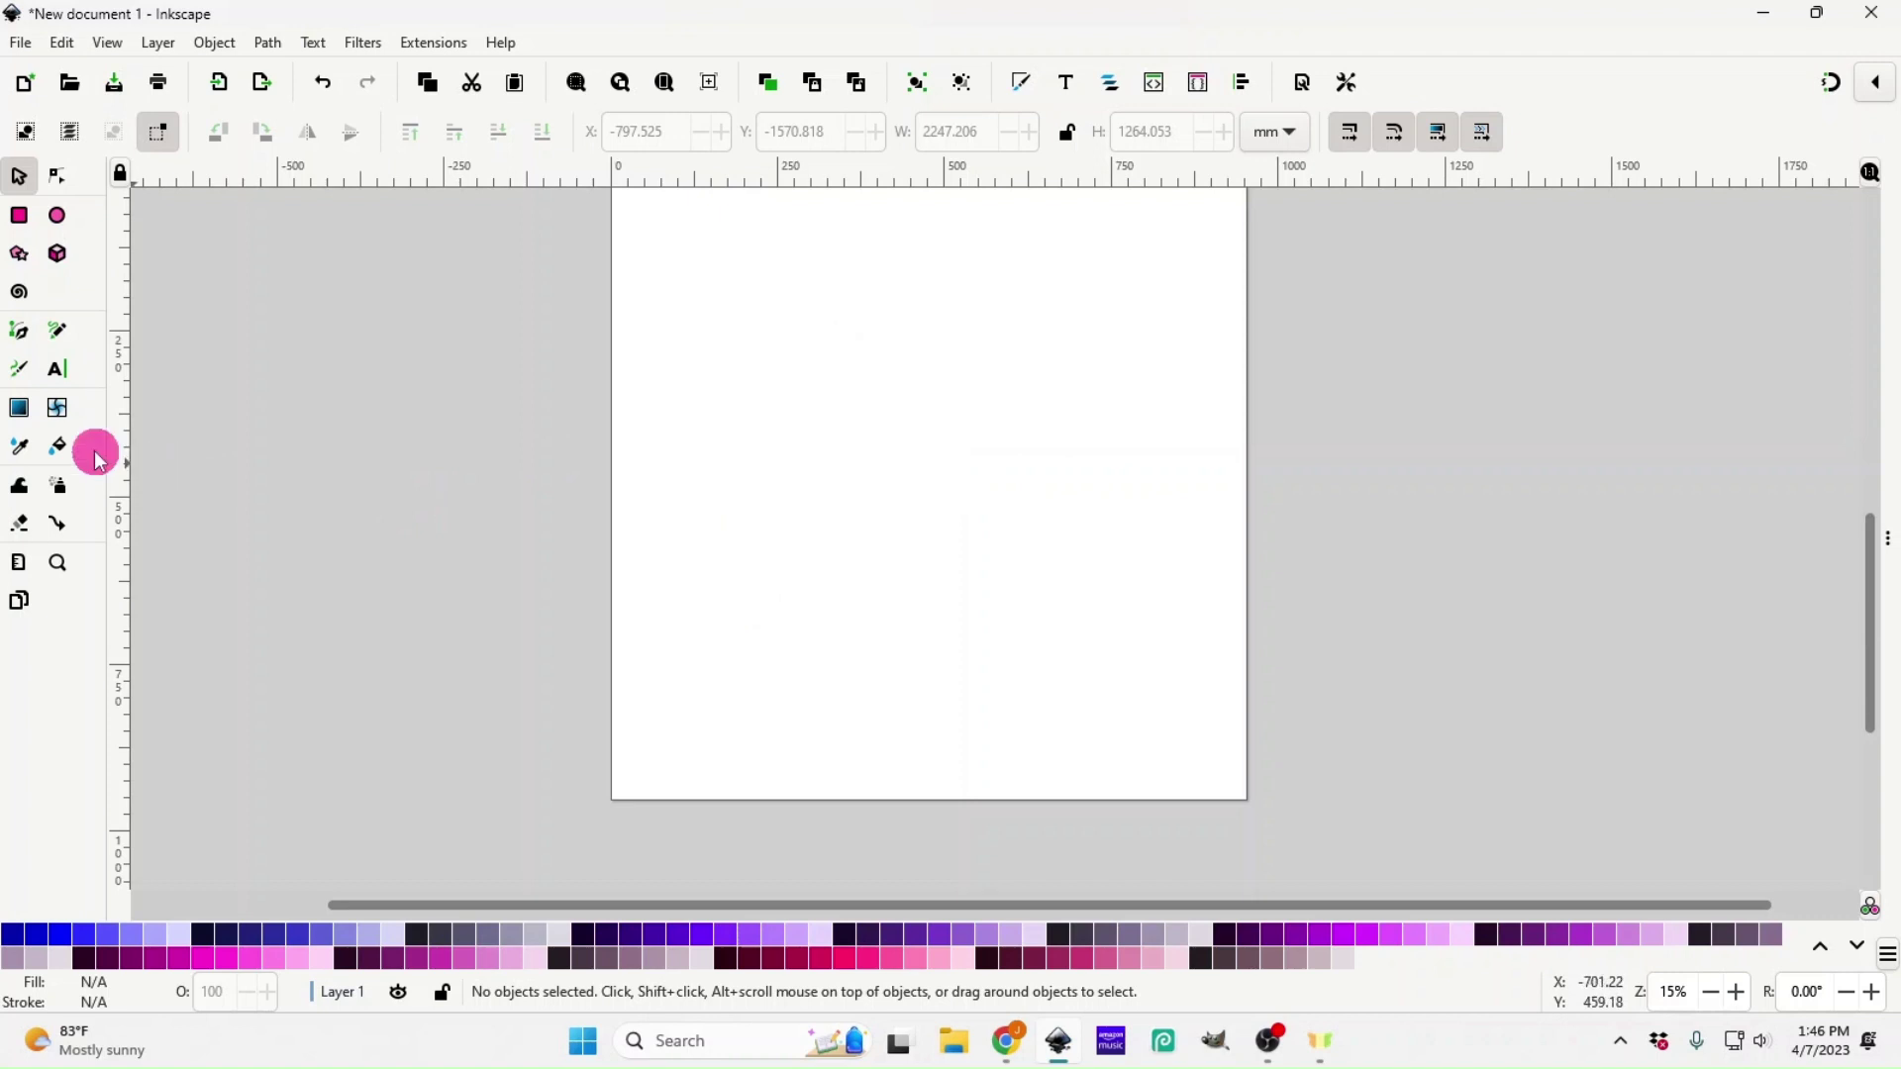
{"action": "left_click", "coordinate": [60, 372]}
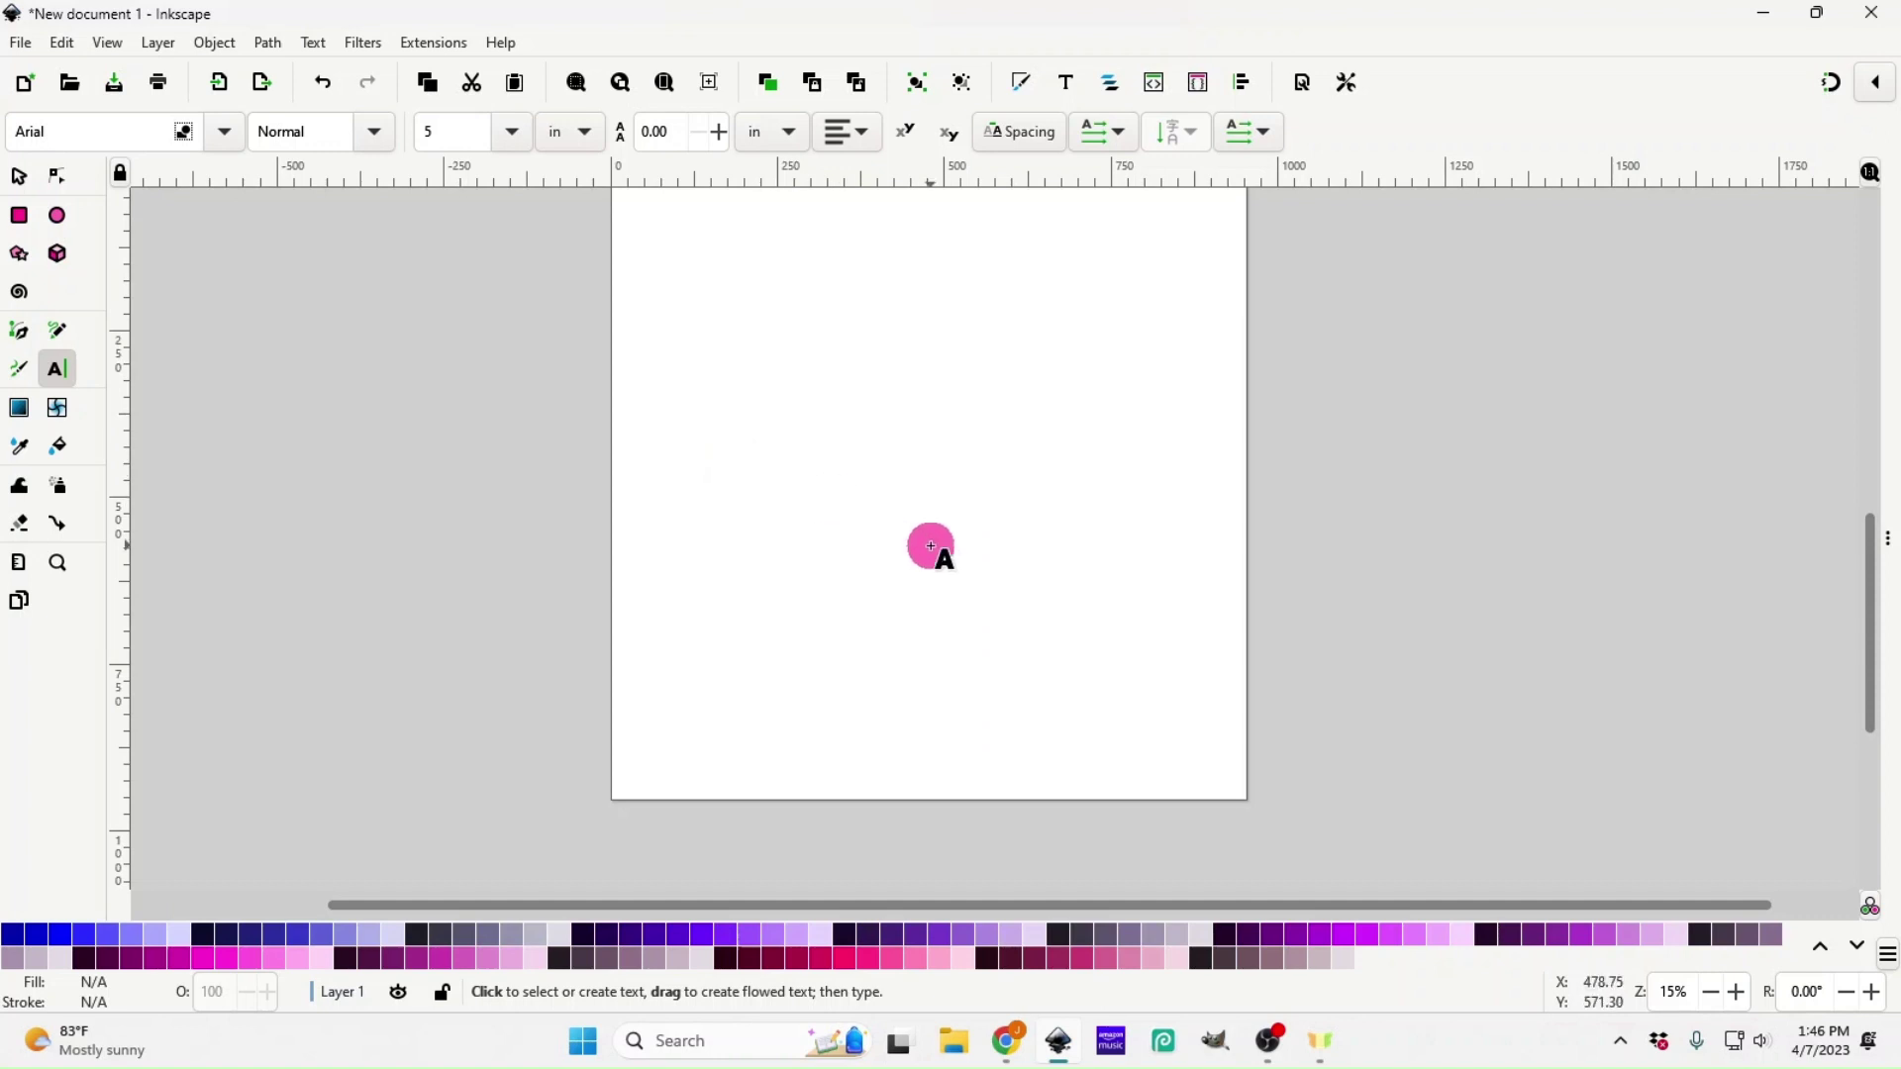
{"action": "left_click", "coordinate": [910, 523]}
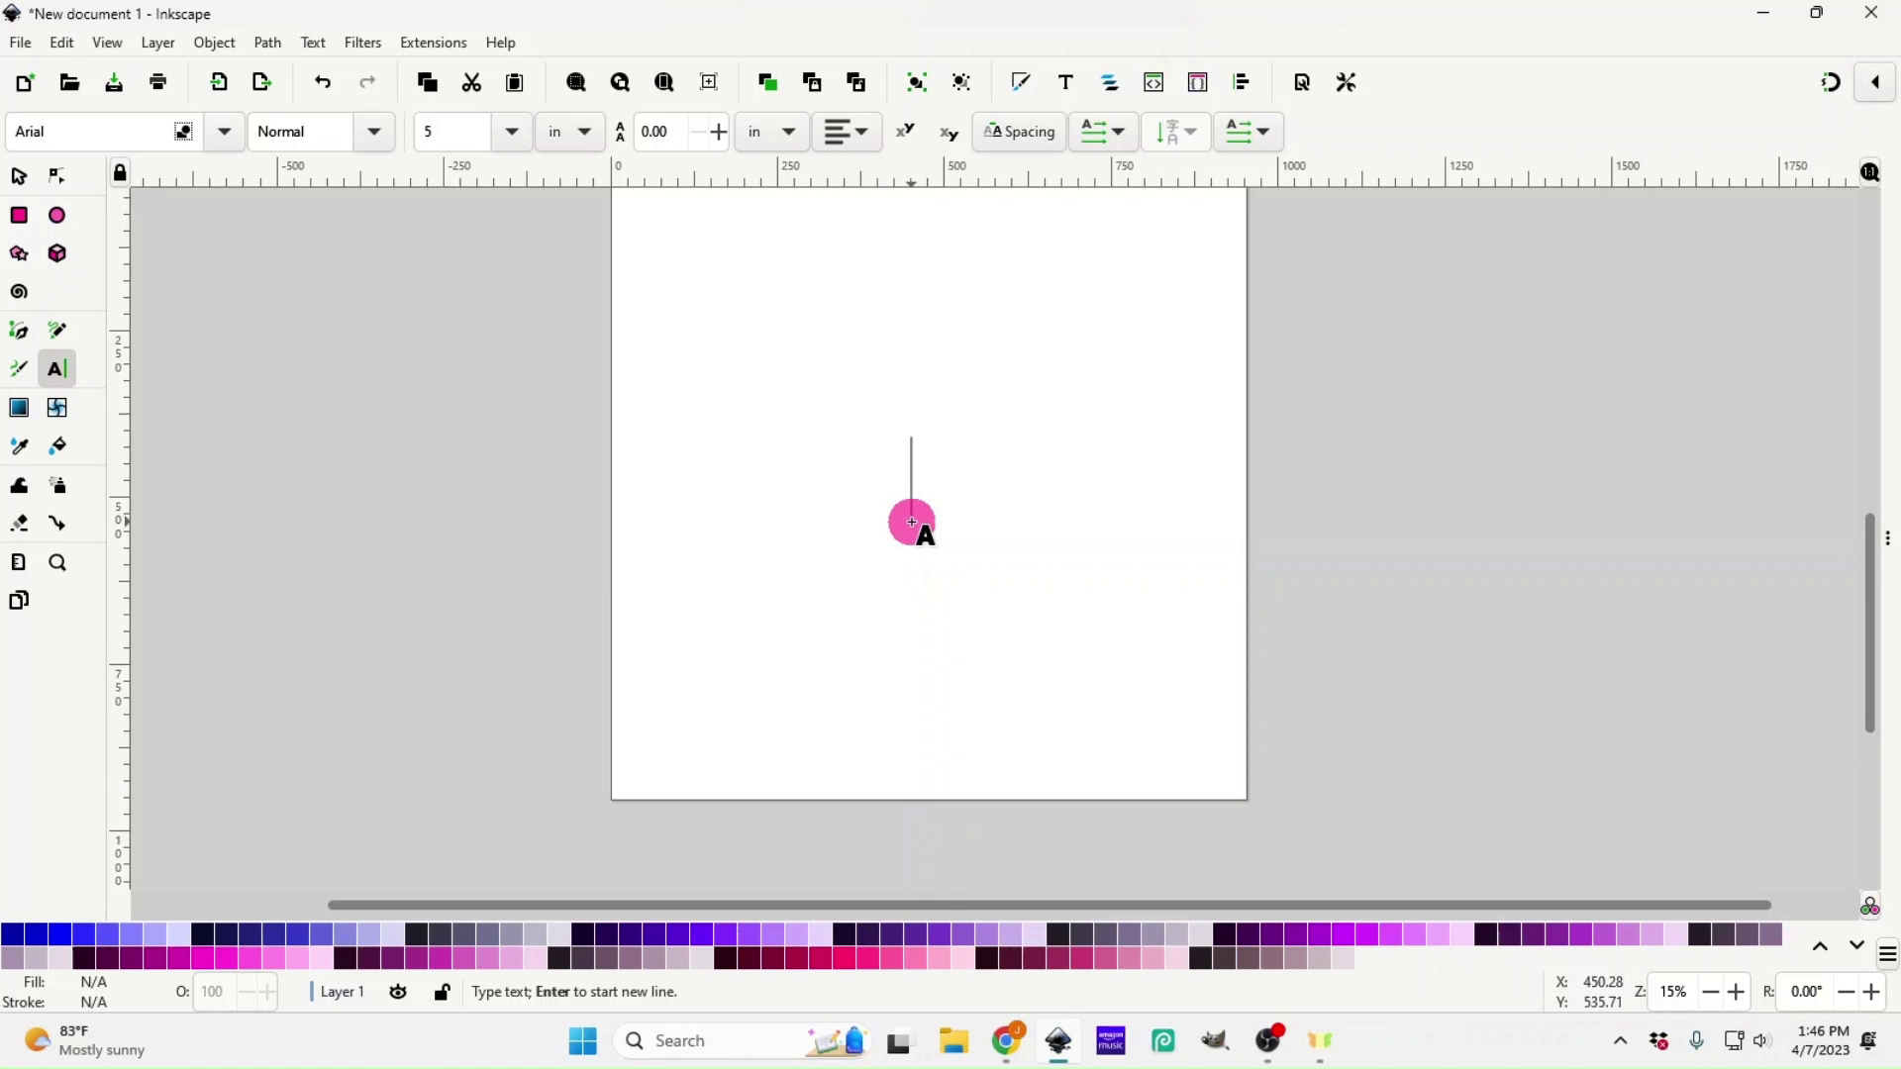
{"action": "type", "text": "g"}
{"action": "key", "text": "BackSpace"}
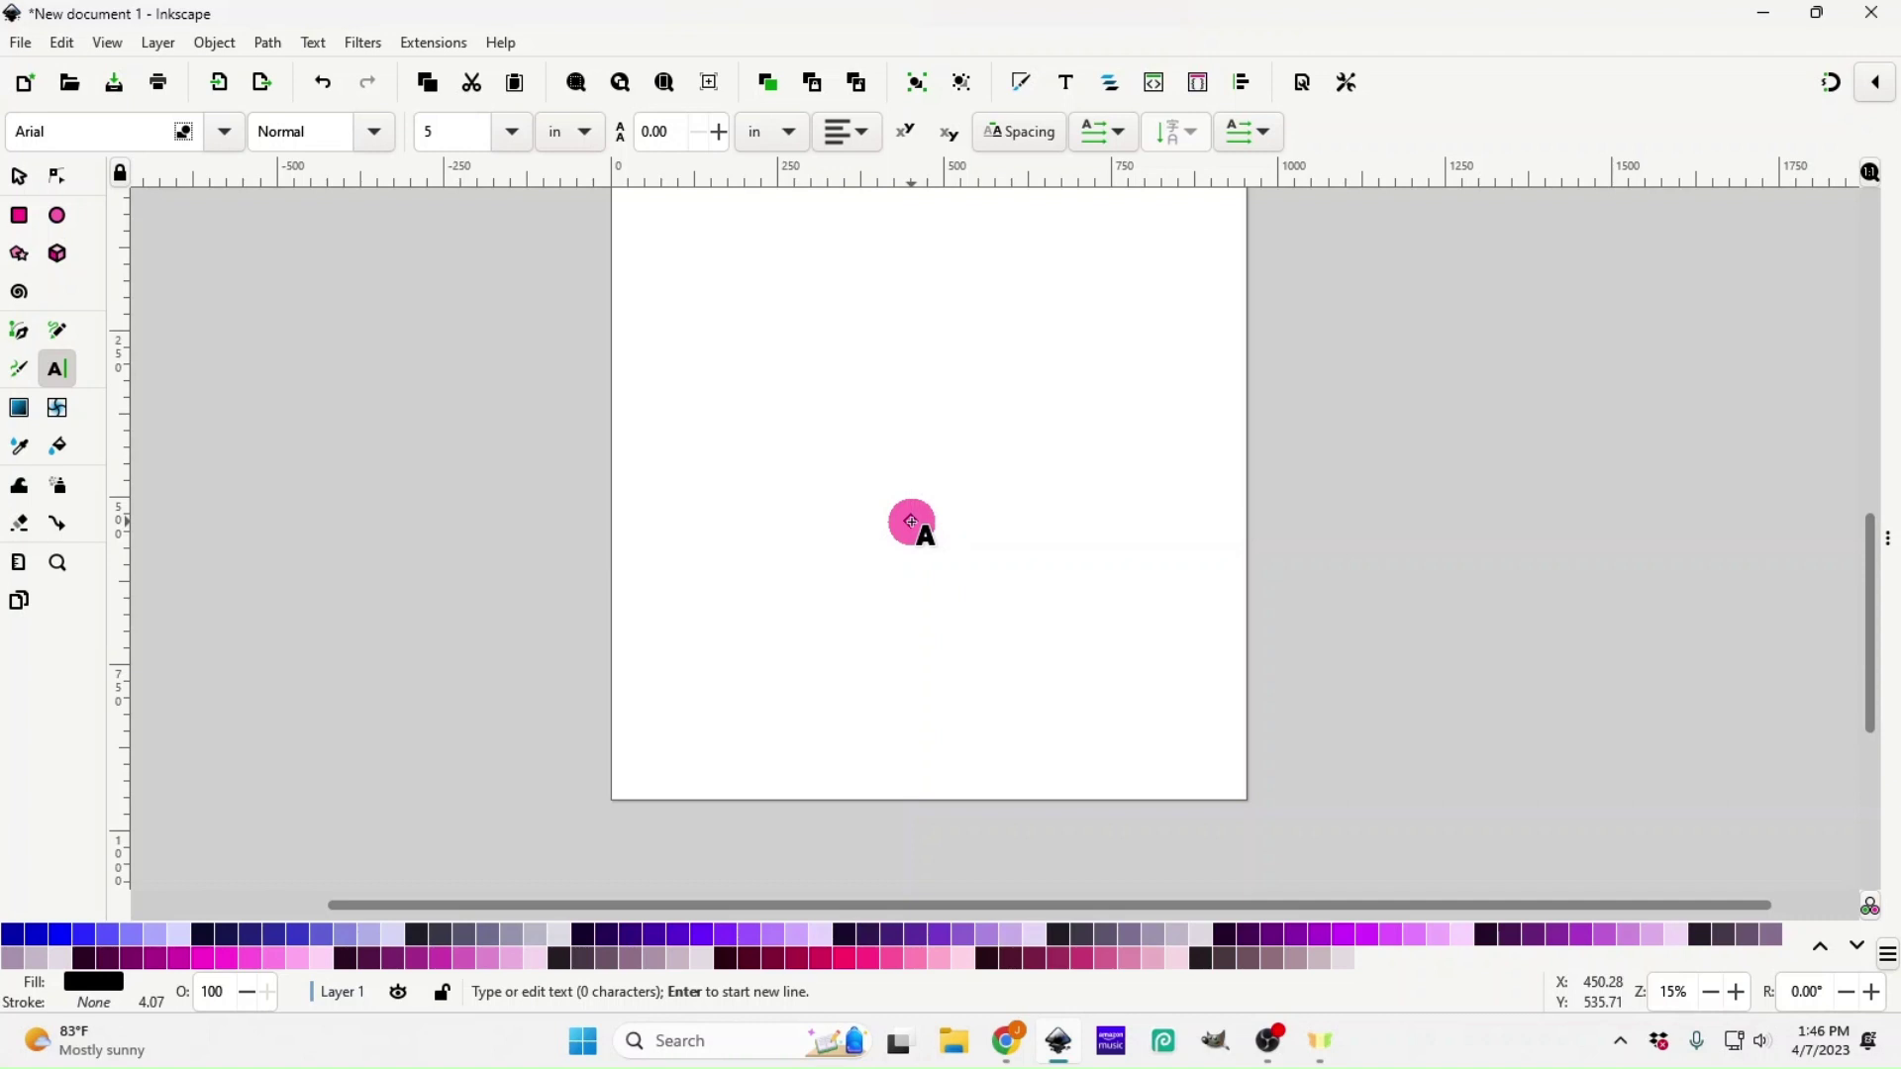
{"action": "type", "text": "GOOD"}
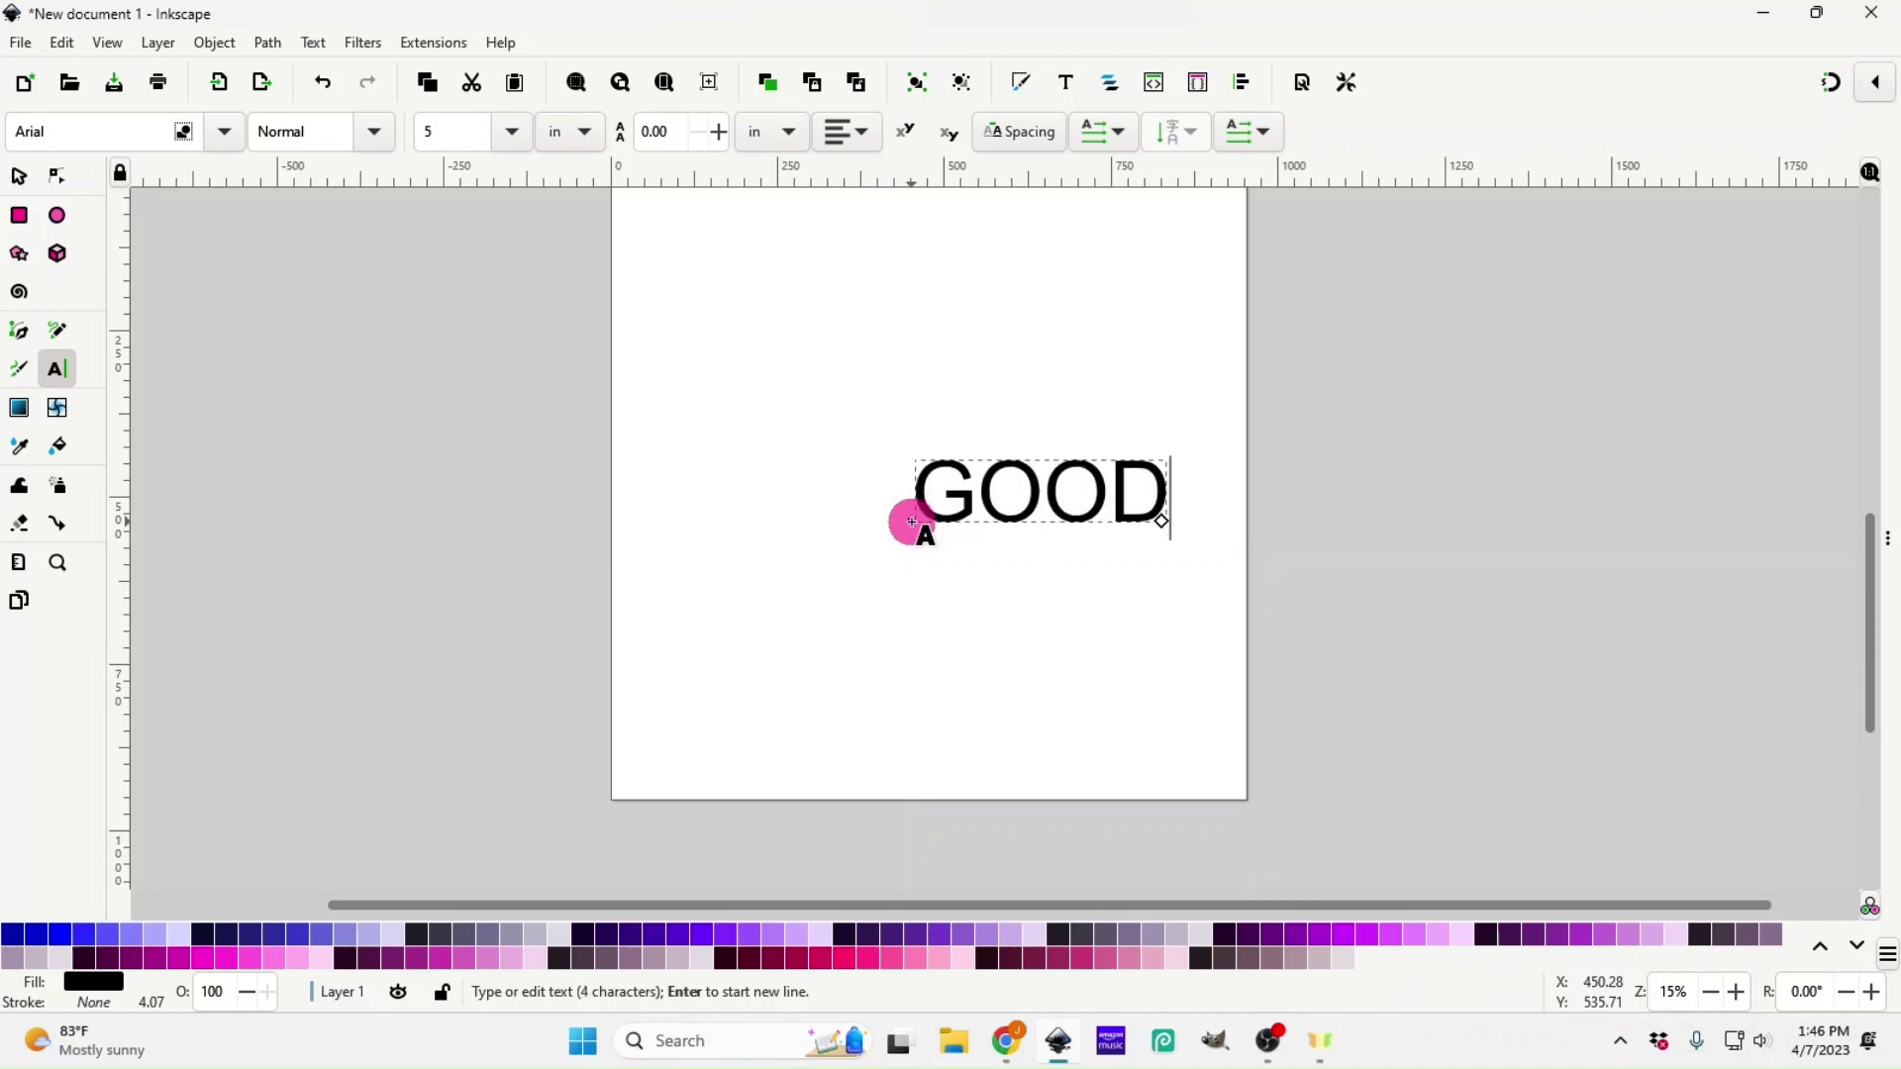
- Move the GOOD text toward the page's left side and enlarge it to about 755 mm wide
{"action": "left_click", "coordinate": [18, 176]}
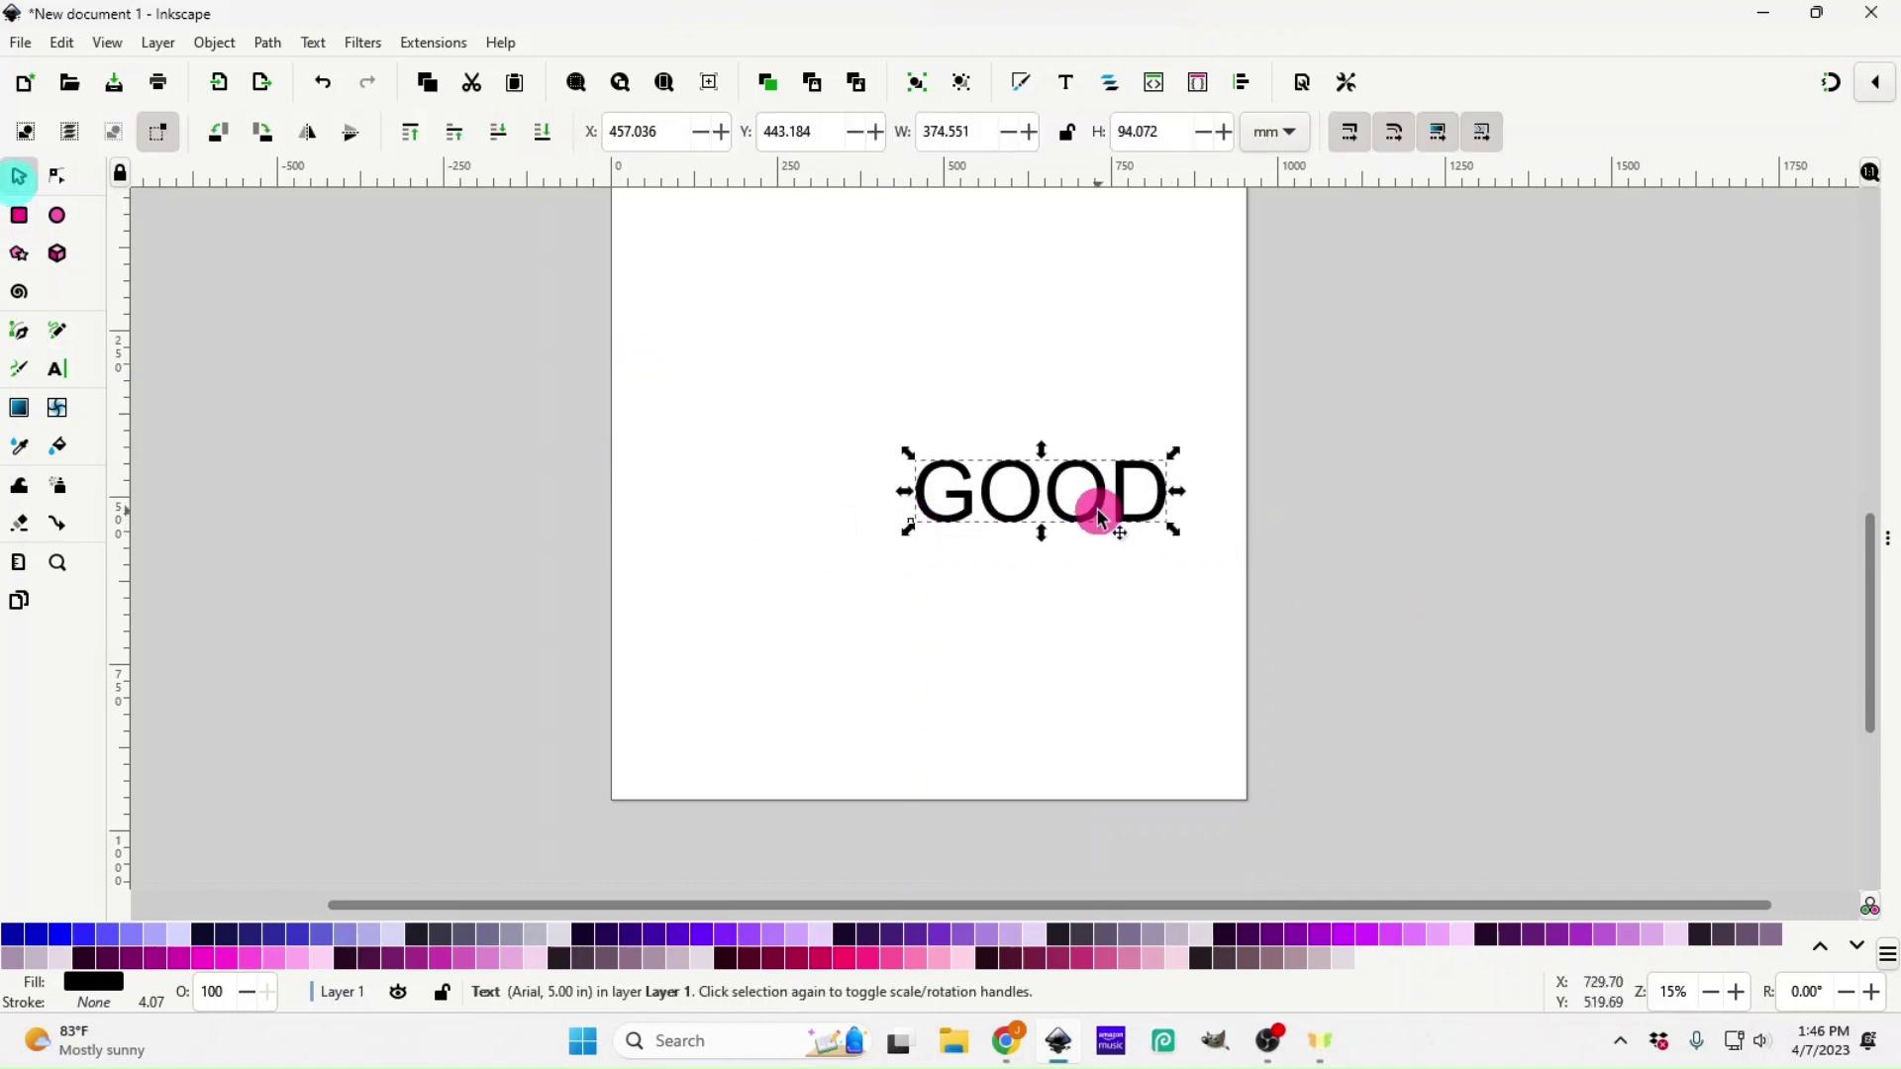
{"action": "left_click_drag", "start_coordinate": [1102, 516], "coordinate": [916, 495]}
{"action": "left_click_drag", "start_coordinate": [1019, 440], "coordinate": [1136, 332]}
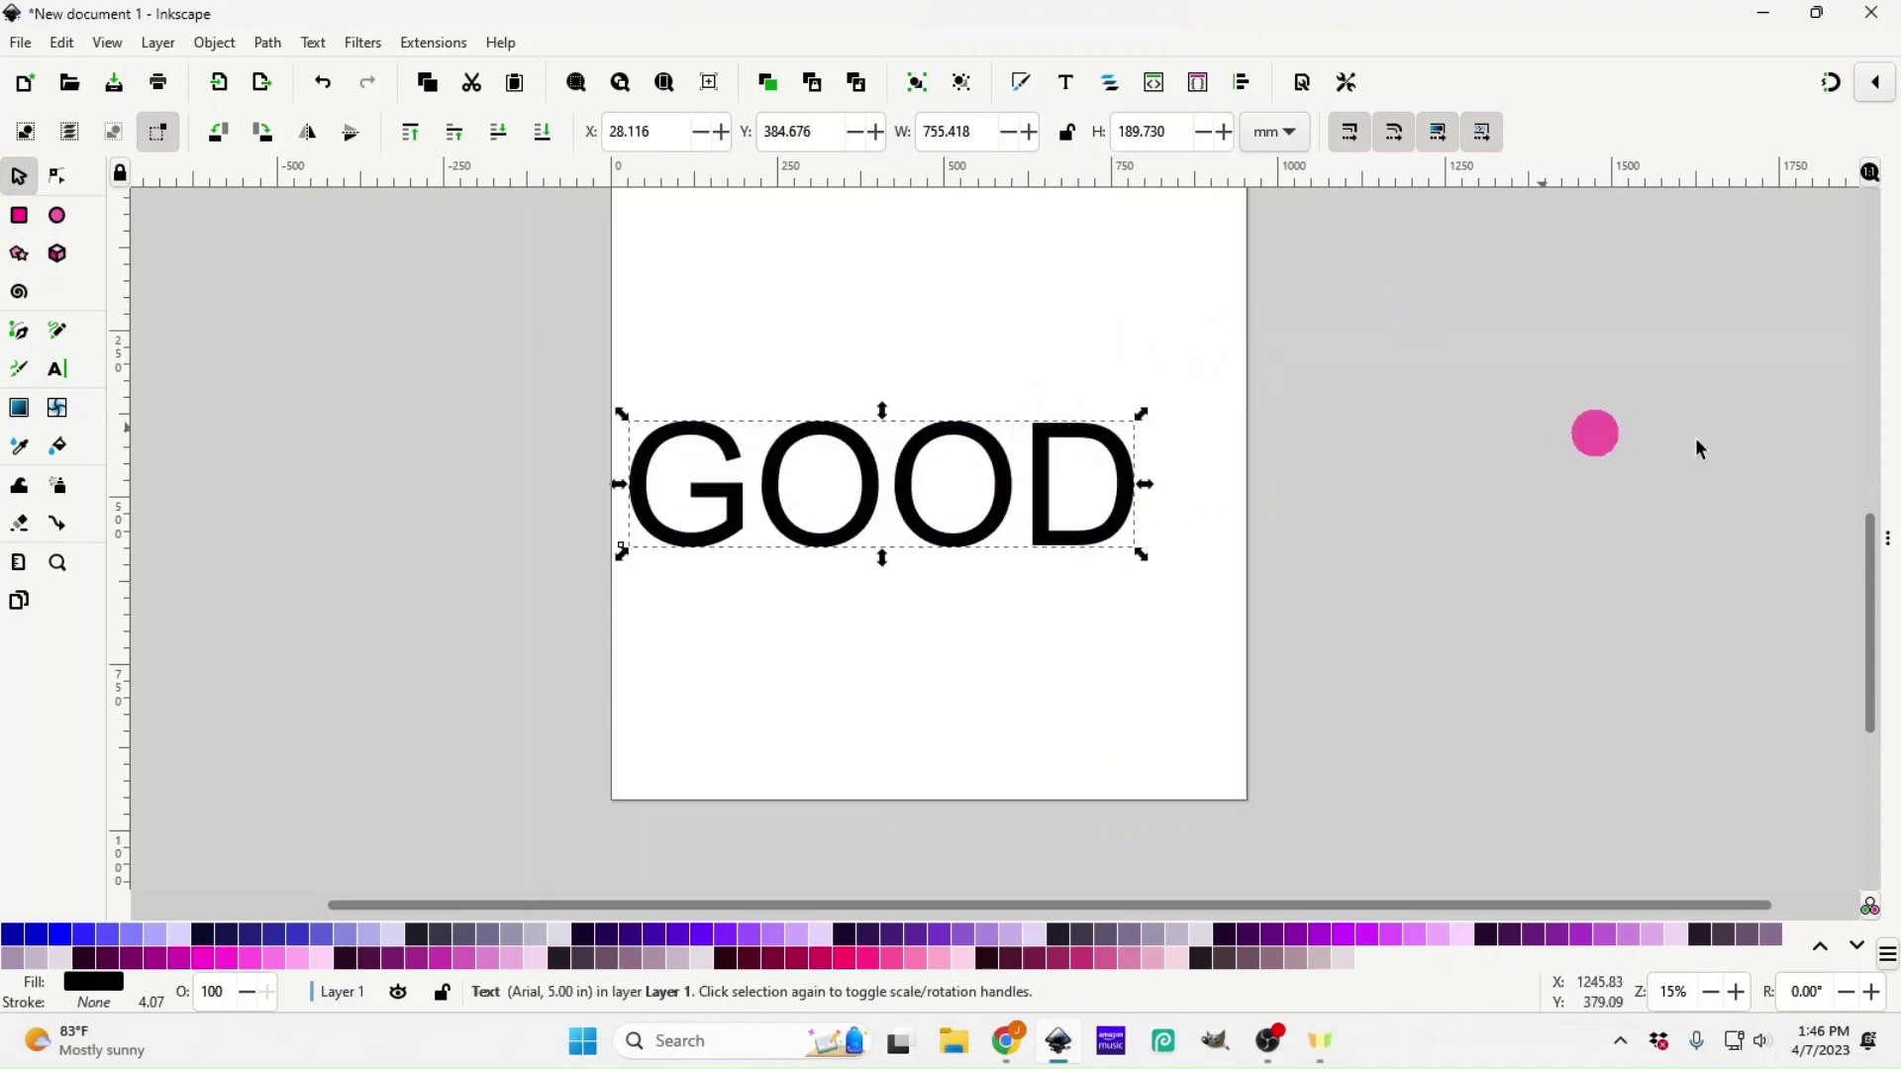
- Apply the a Abstract Groovy font in Normal style to the GOOD text
{"action": "left_click_drag", "start_coordinate": [1843, 424], "coordinate": [1461, 454]}
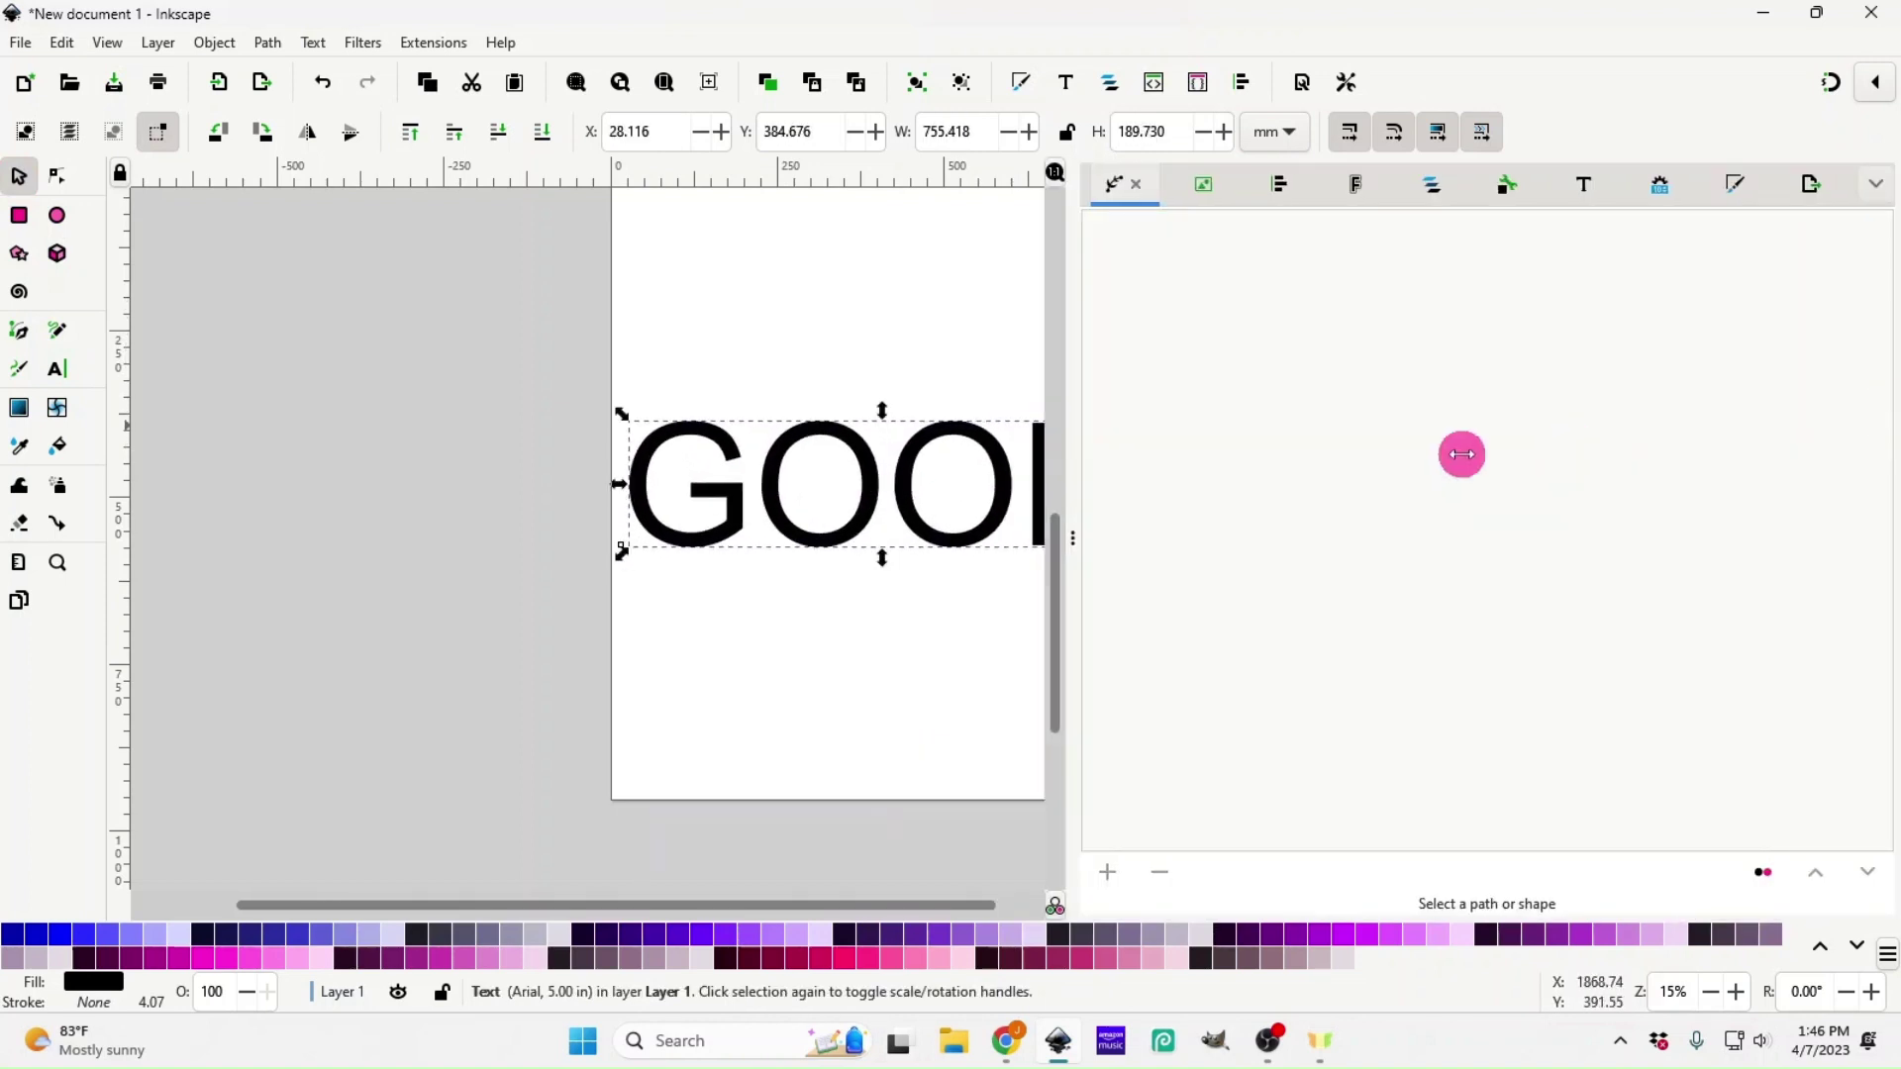
{"action": "left_click", "coordinate": [1585, 188]}
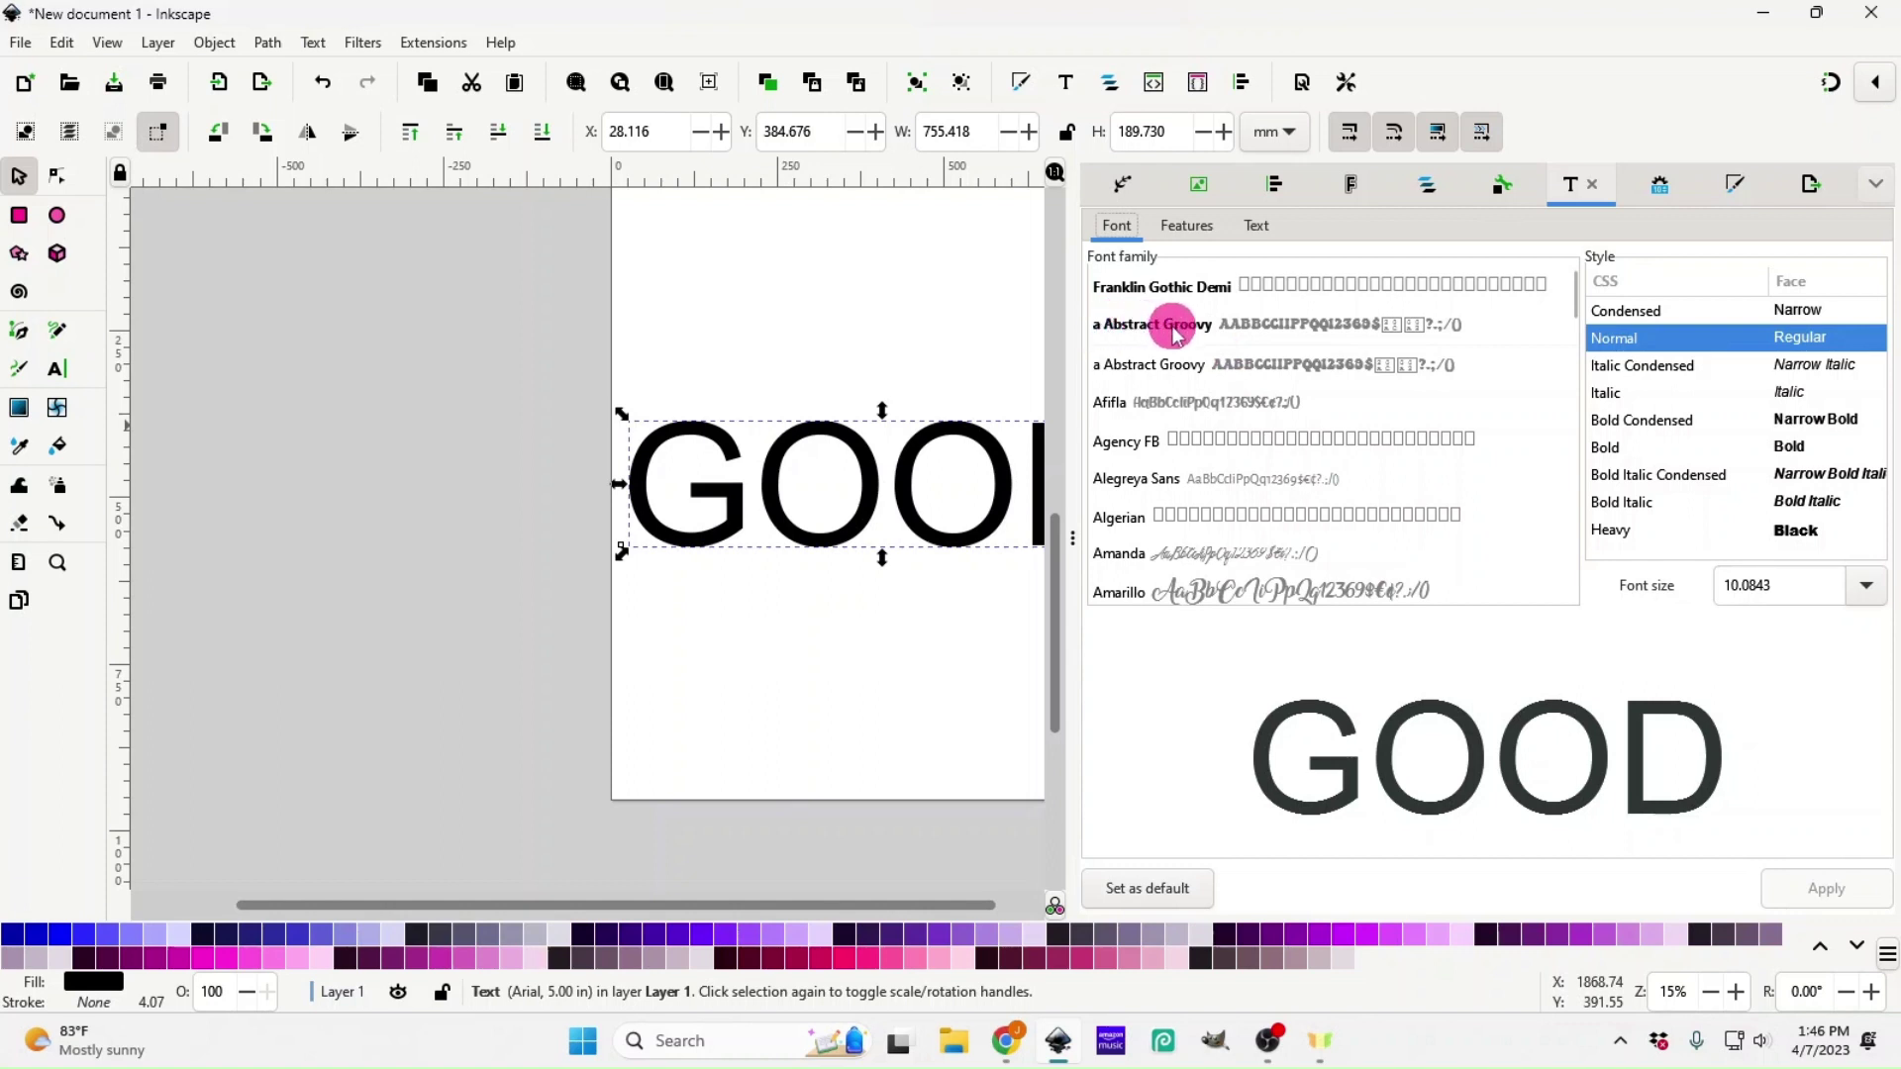
{"action": "left_click", "coordinate": [1236, 335]}
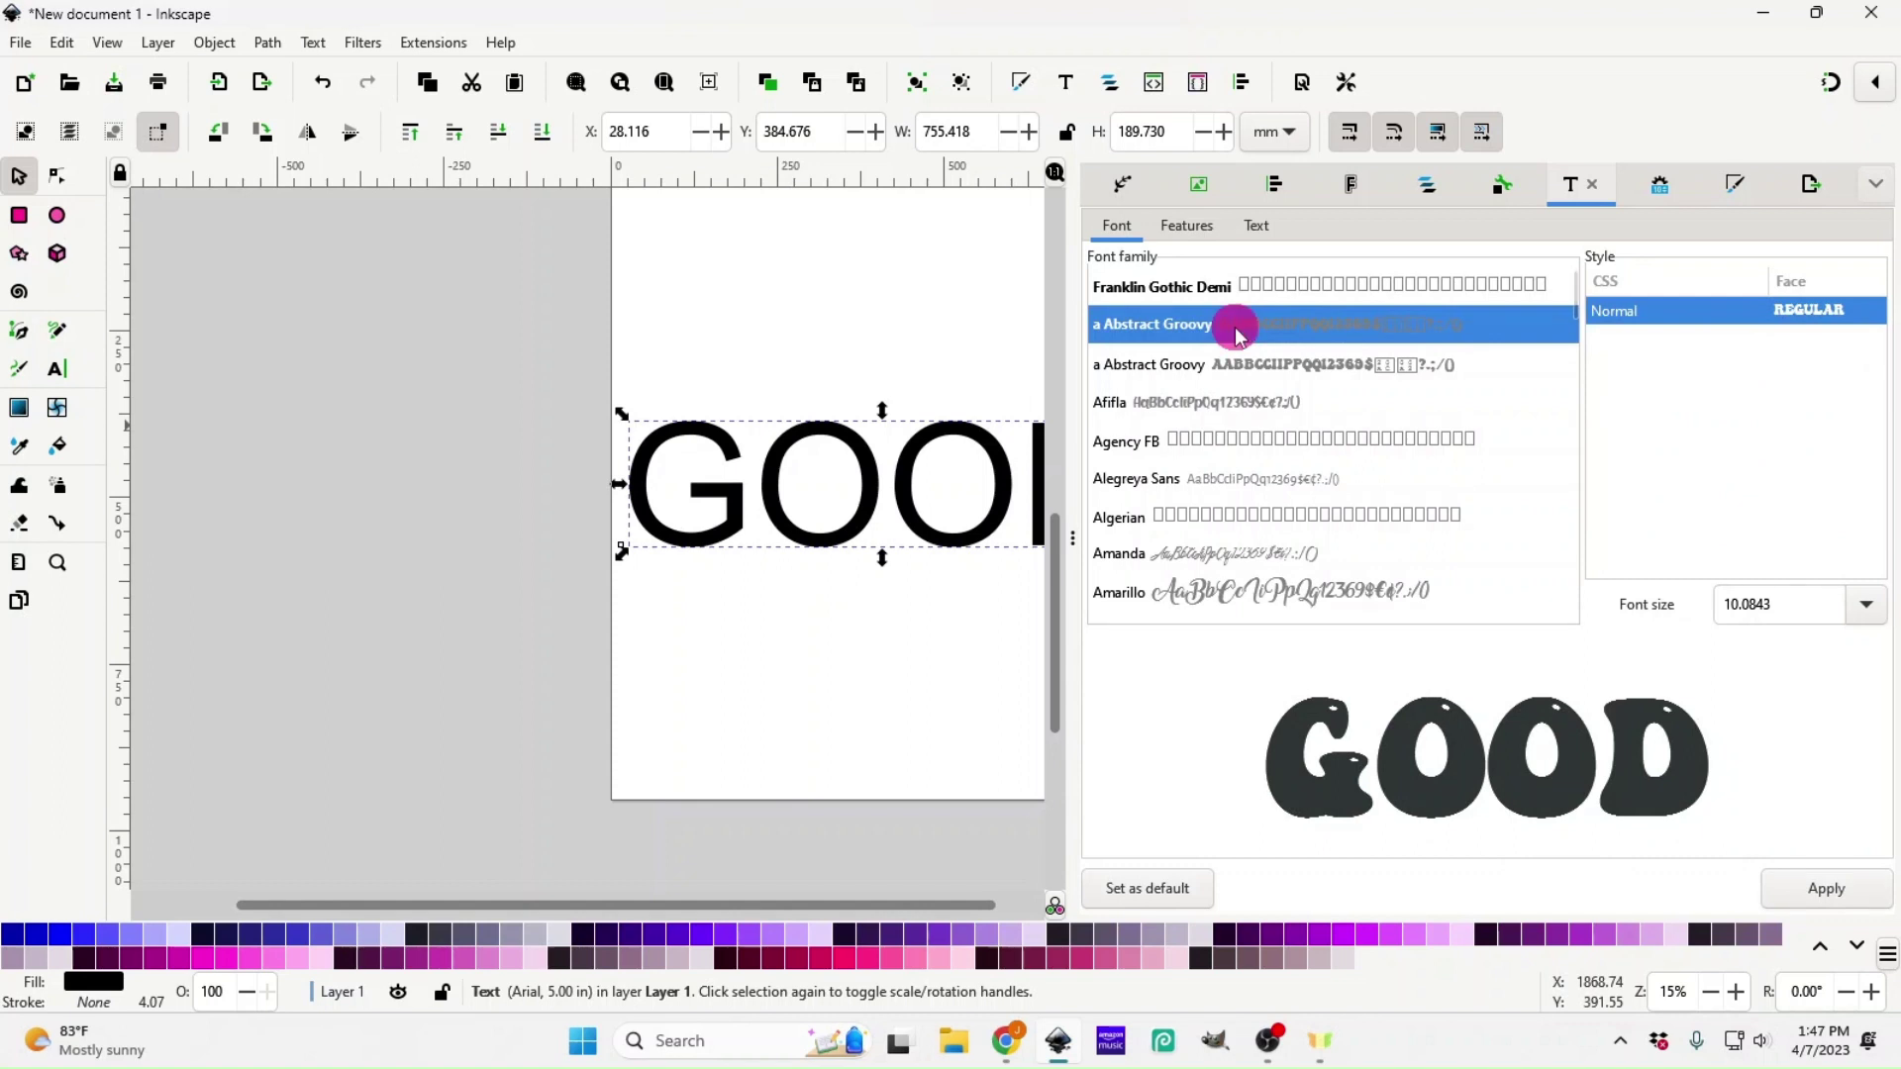
{"action": "left_click", "coordinate": [1826, 895]}
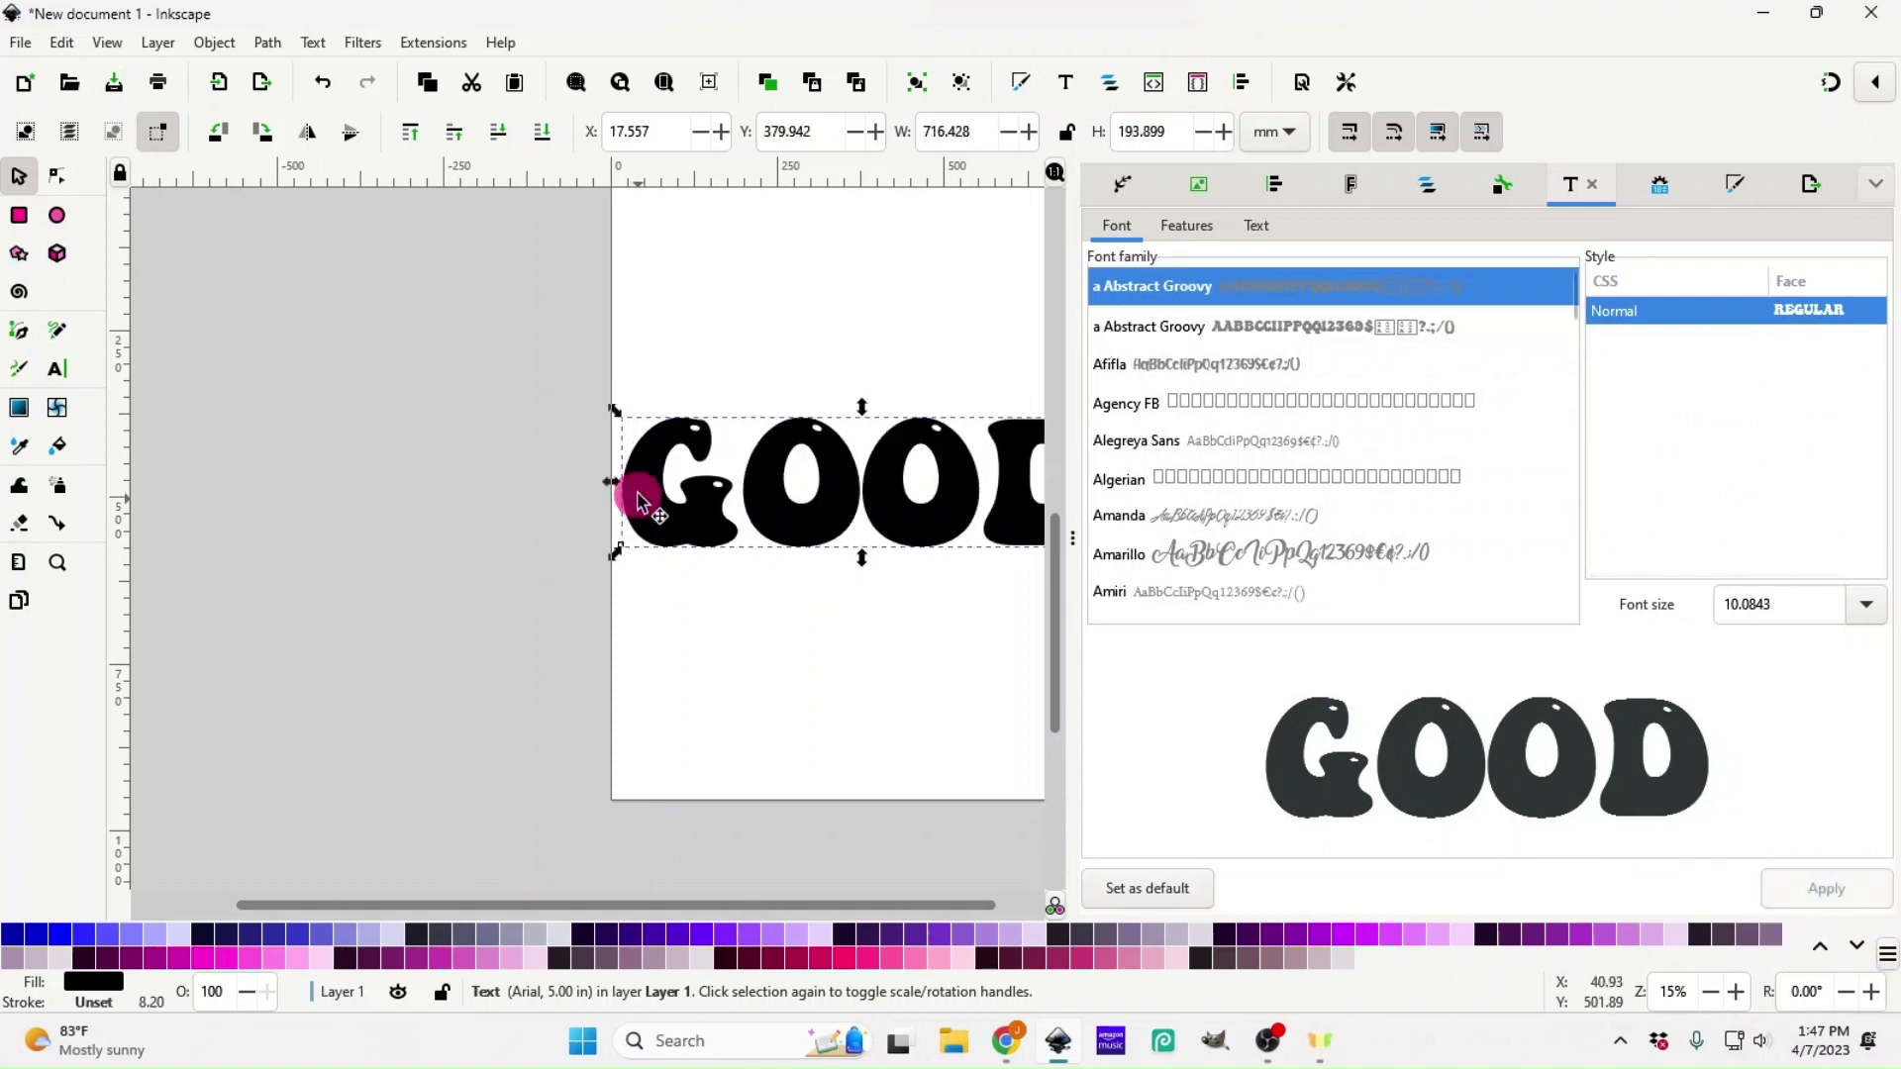
{"action": "left_click", "coordinate": [1077, 666]}
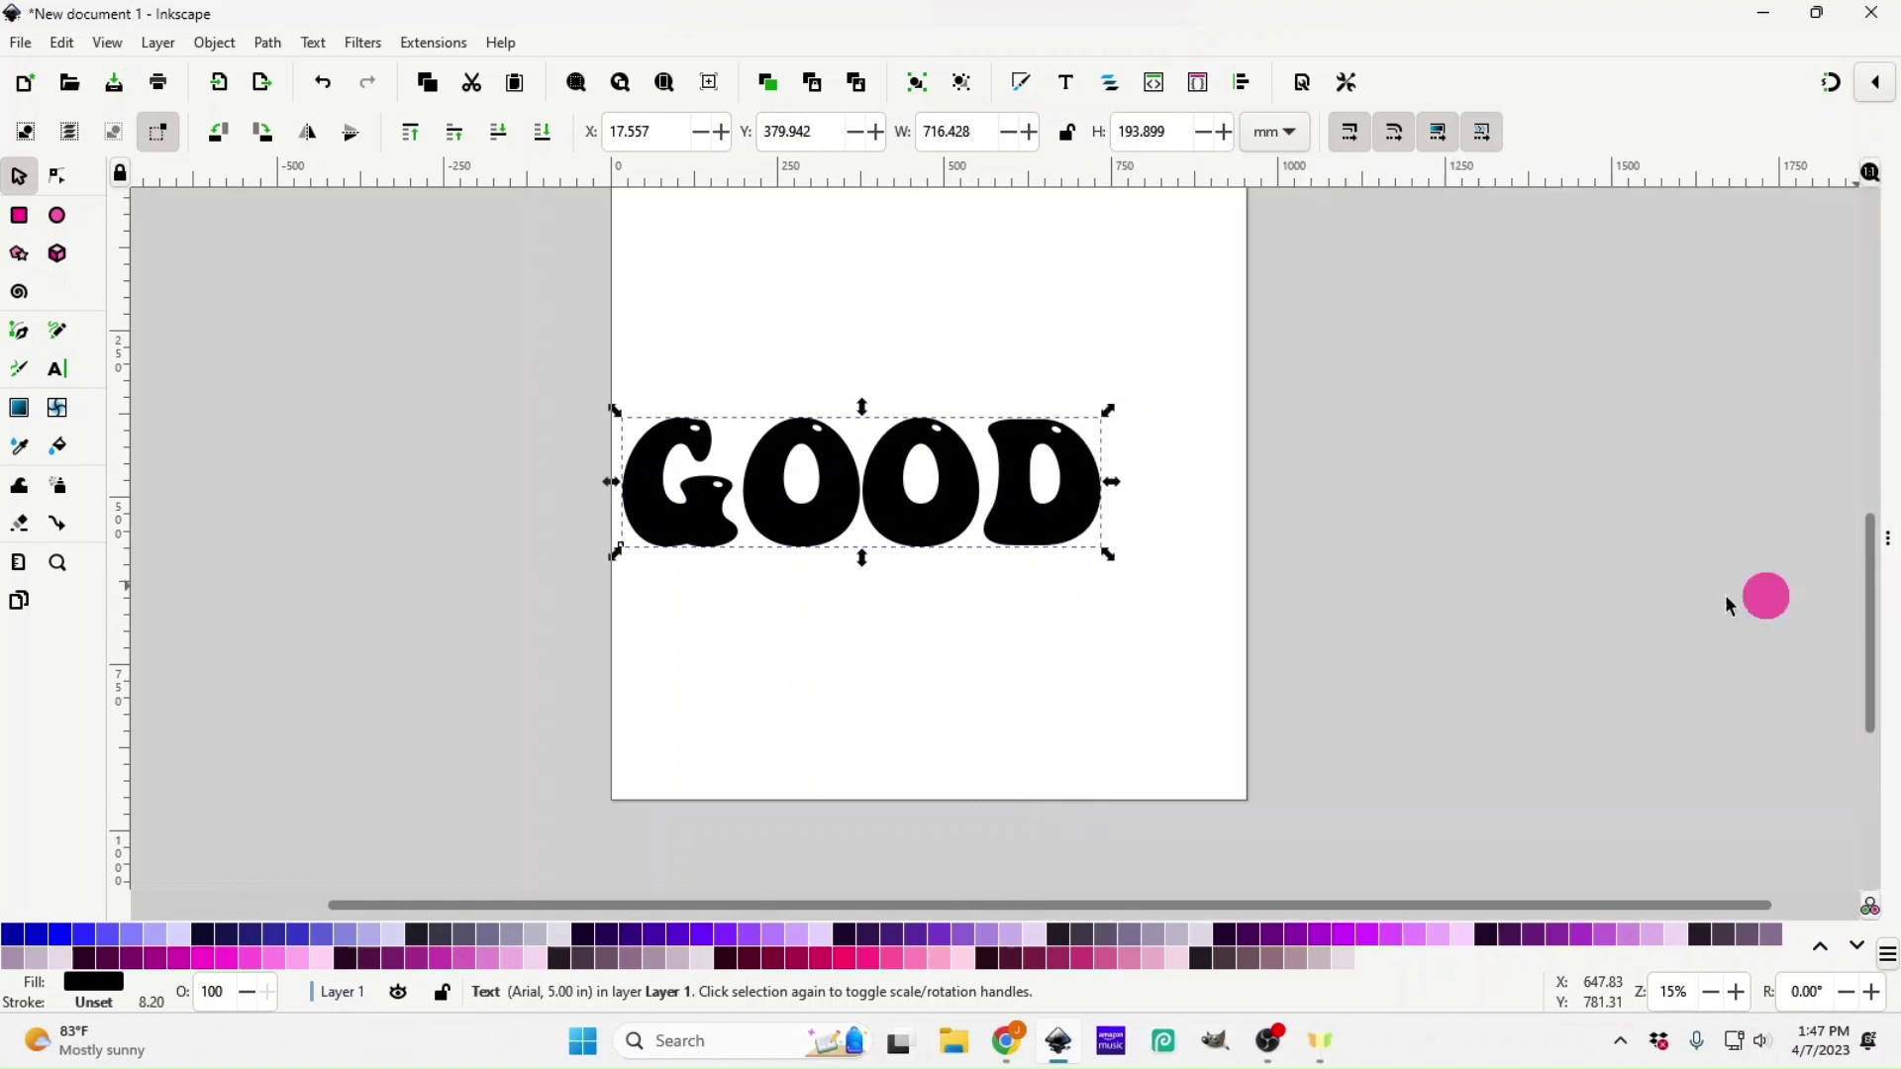
- Move the GOOD text up slightly, then duplicate it and place the copy directly below the original
{"action": "left_click_drag", "start_coordinate": [936, 516], "coordinate": [940, 446]}
{"action": "right_click", "coordinate": [904, 457]}
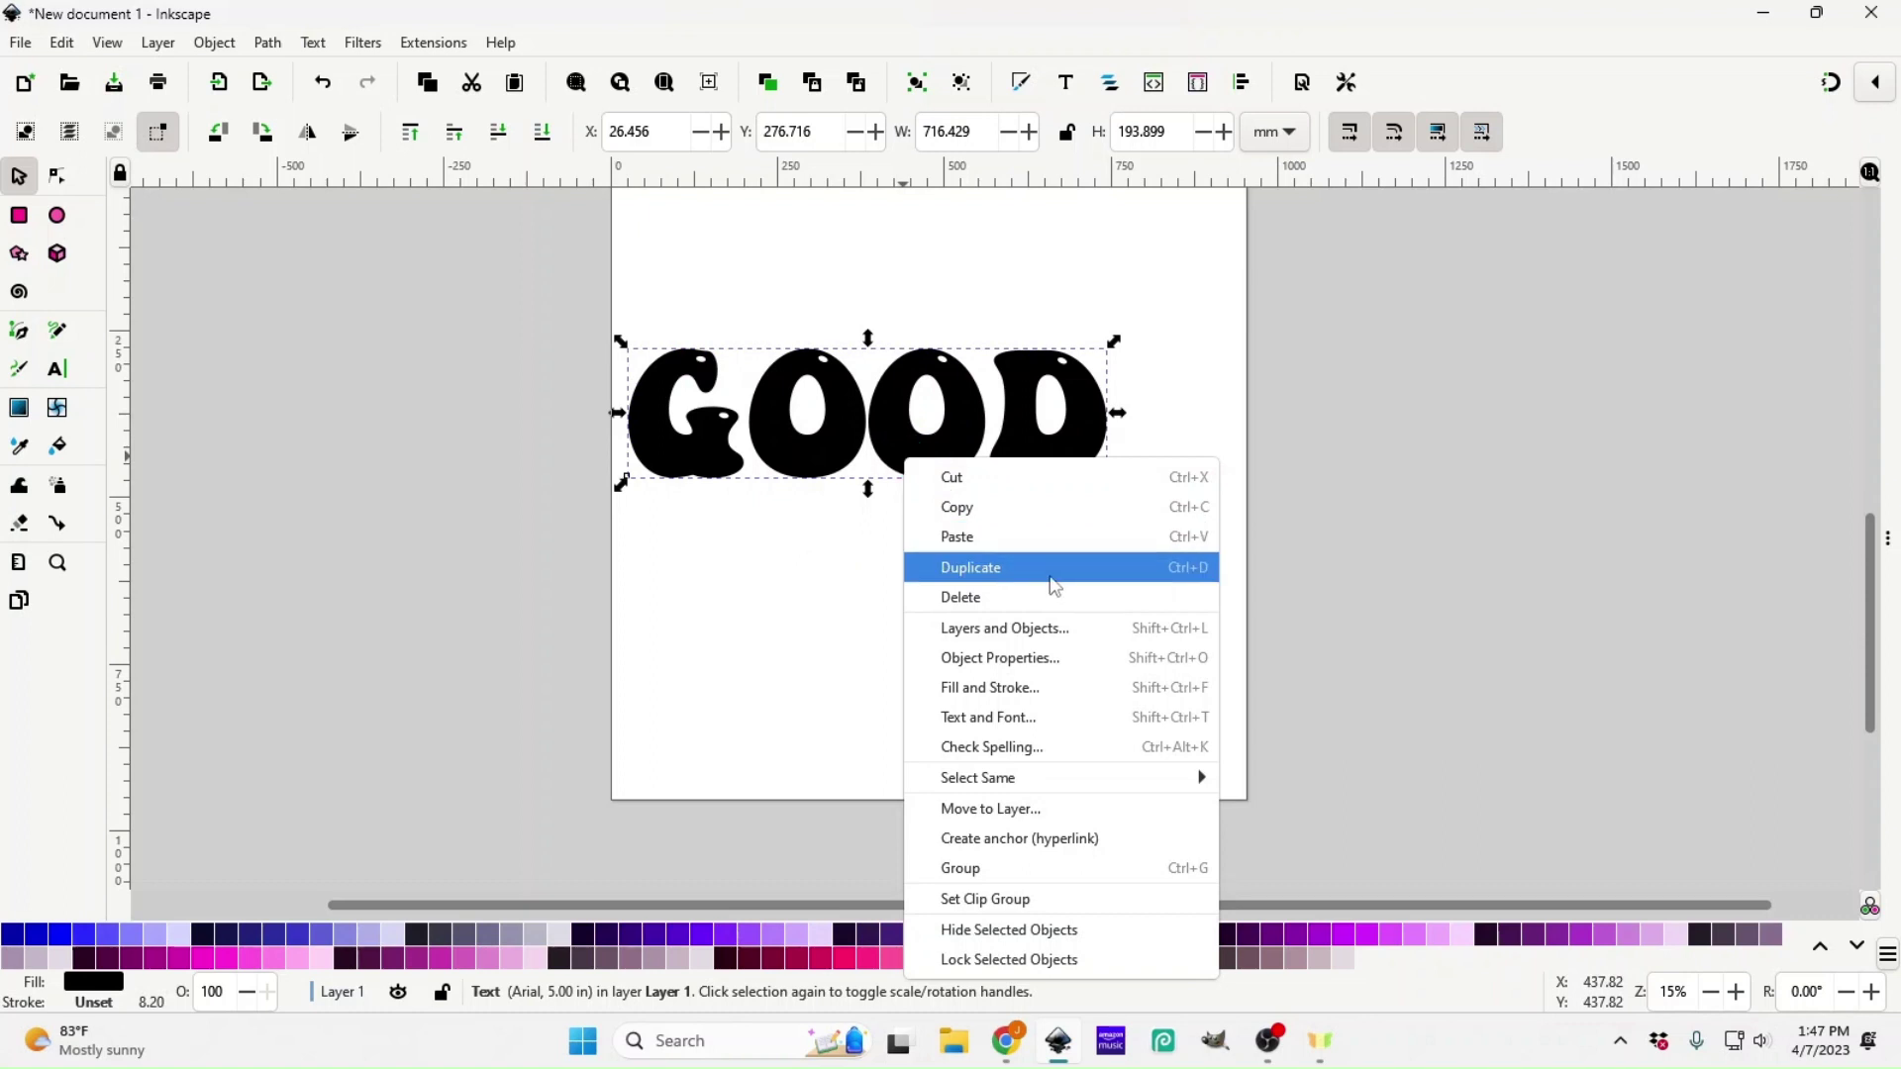
{"action": "left_click", "coordinate": [1052, 586]}
{"action": "left_click_drag", "start_coordinate": [926, 458], "coordinate": [930, 622]}
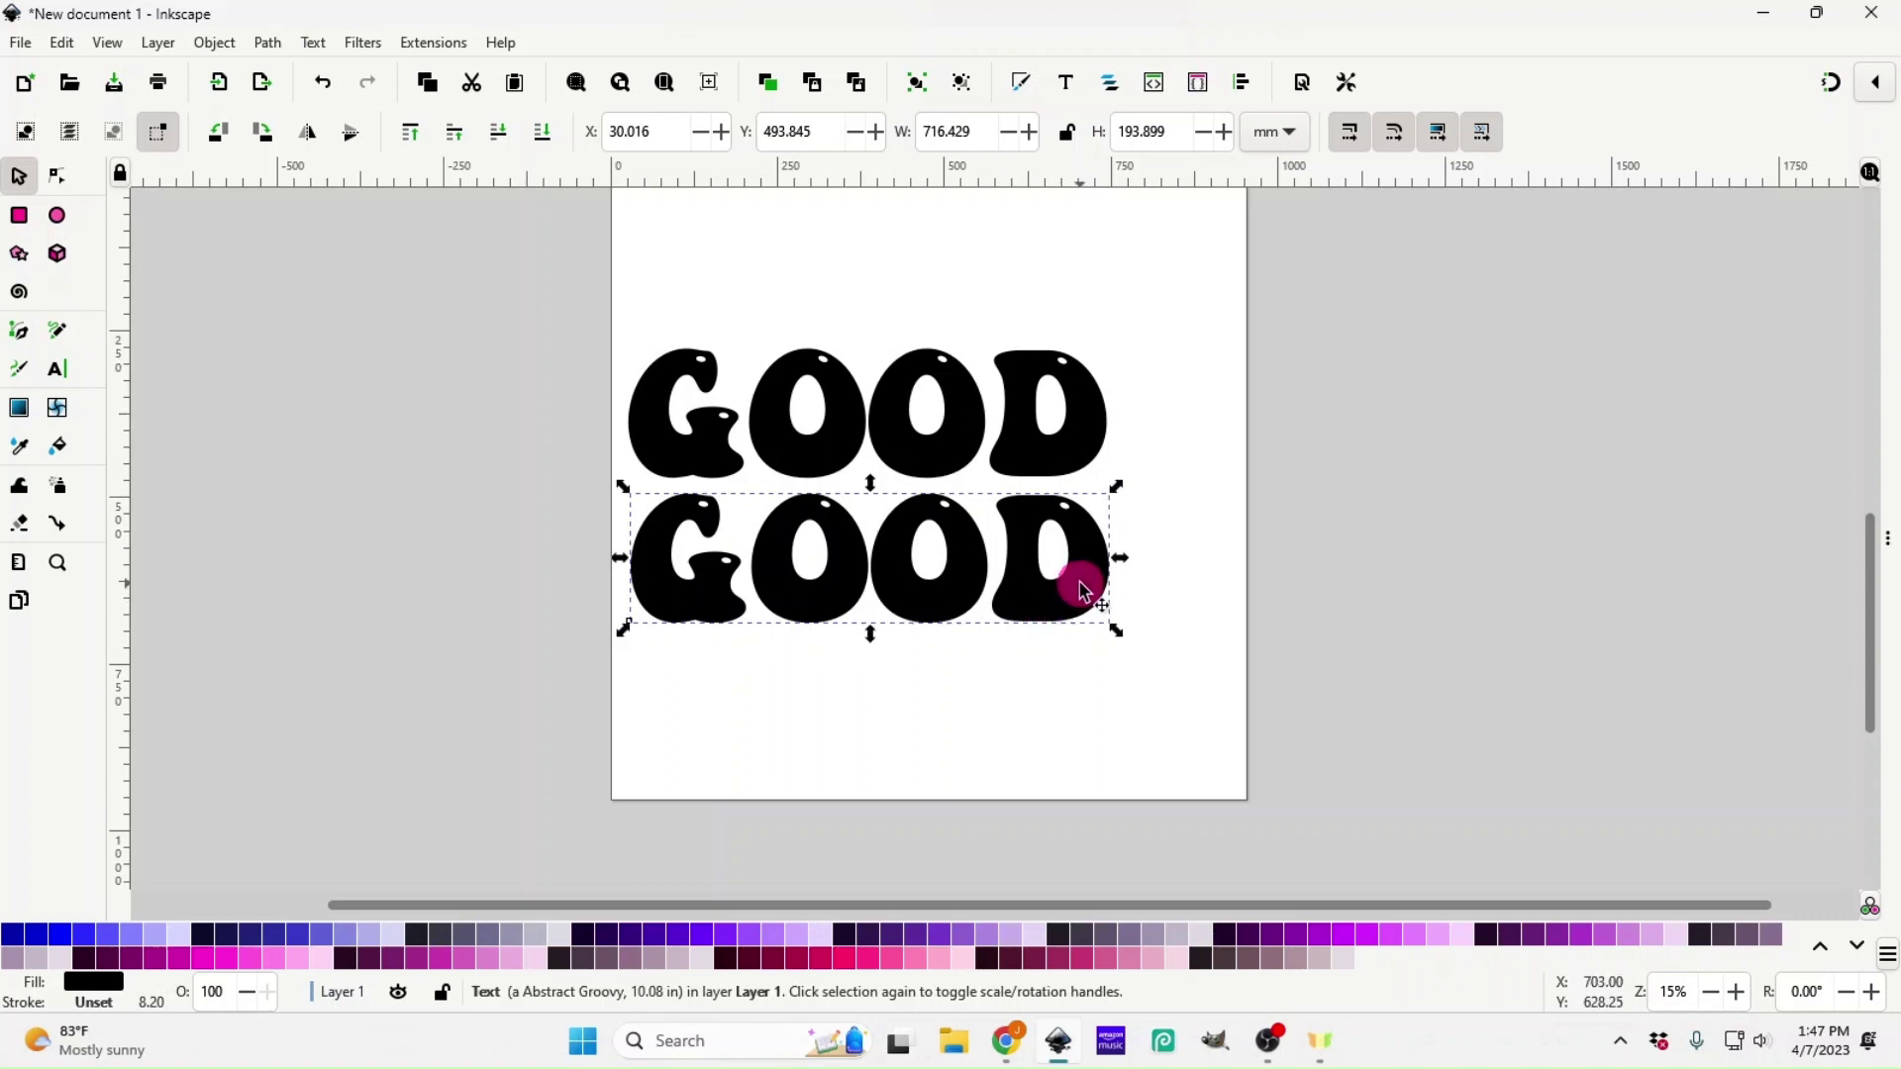
- Replace the wording of the lower GOOD copy with VIBES
{"action": "double_click", "coordinate": [1088, 587]}
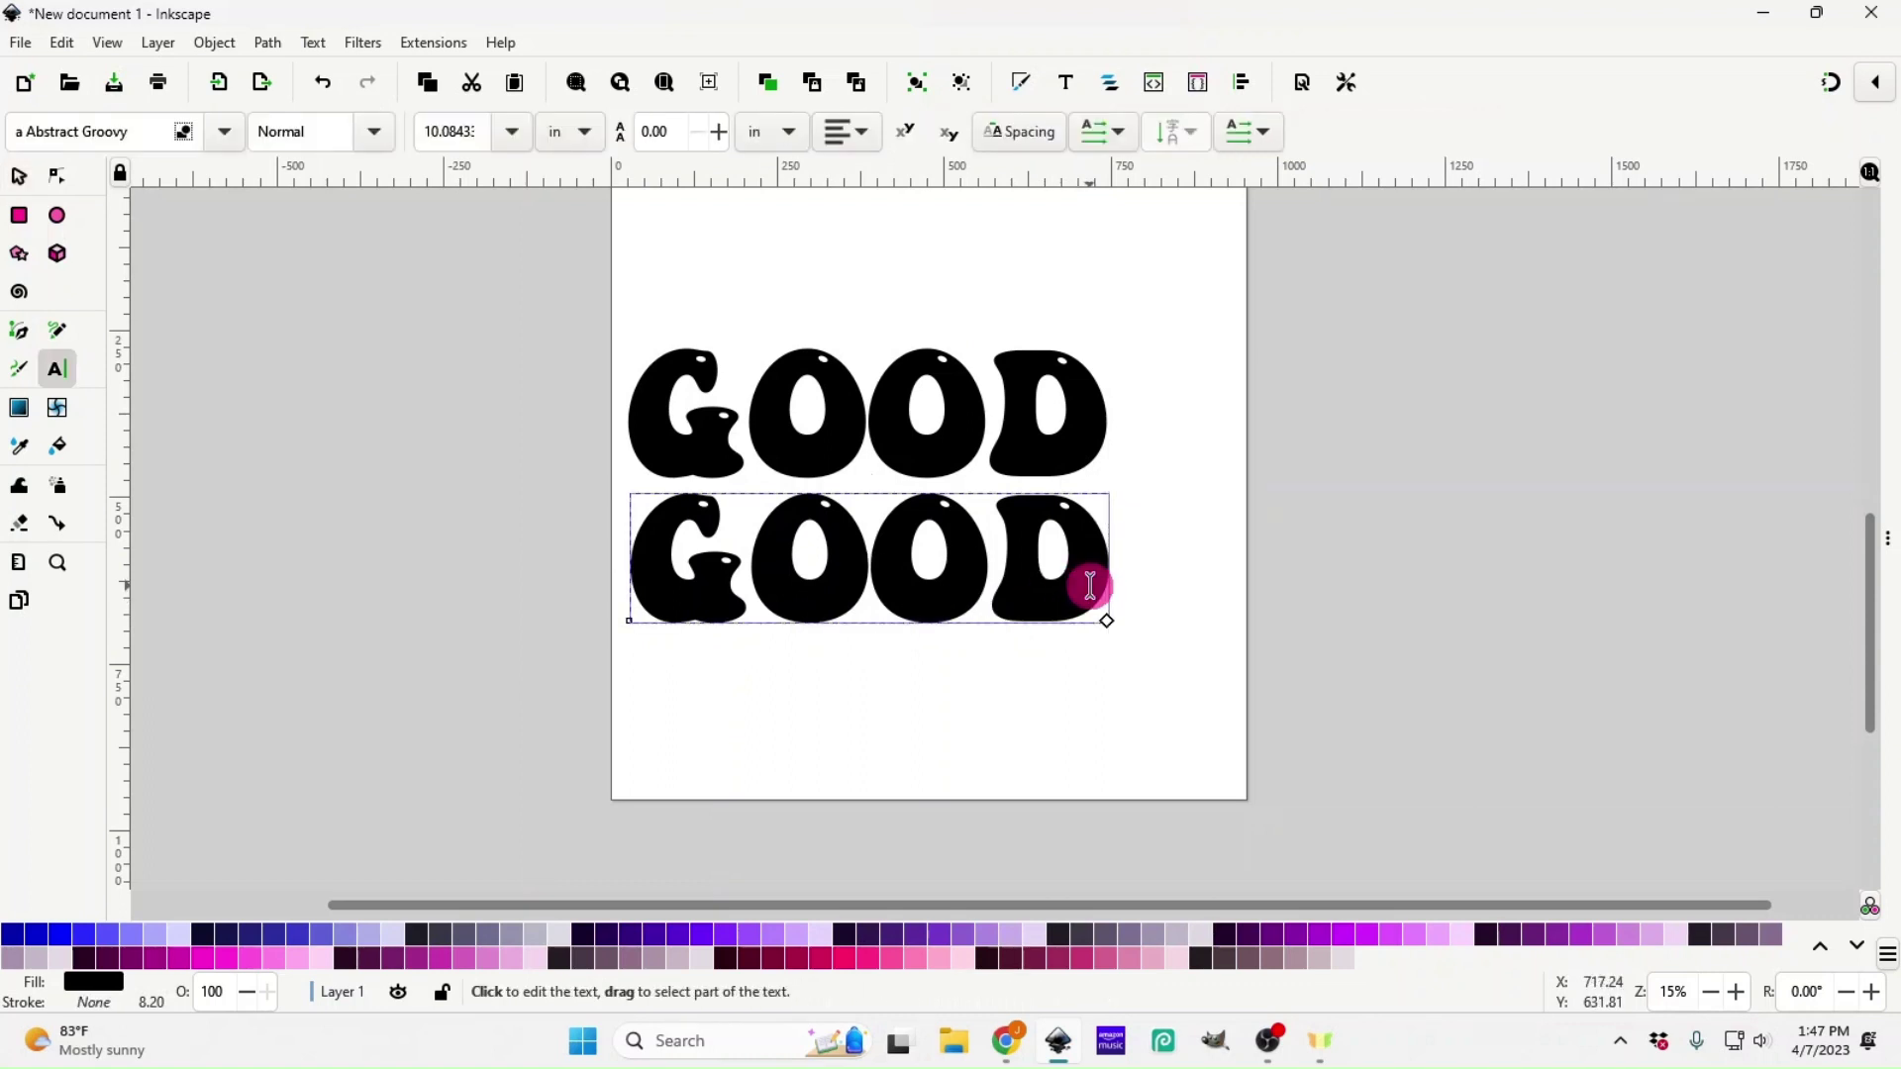
{"action": "key", "text": "BackSpace"}
{"action": "key", "text": "BackSpace"}
{"action": "key", "text": "BackSpace"}
{"action": "key", "text": "BackSpace"}
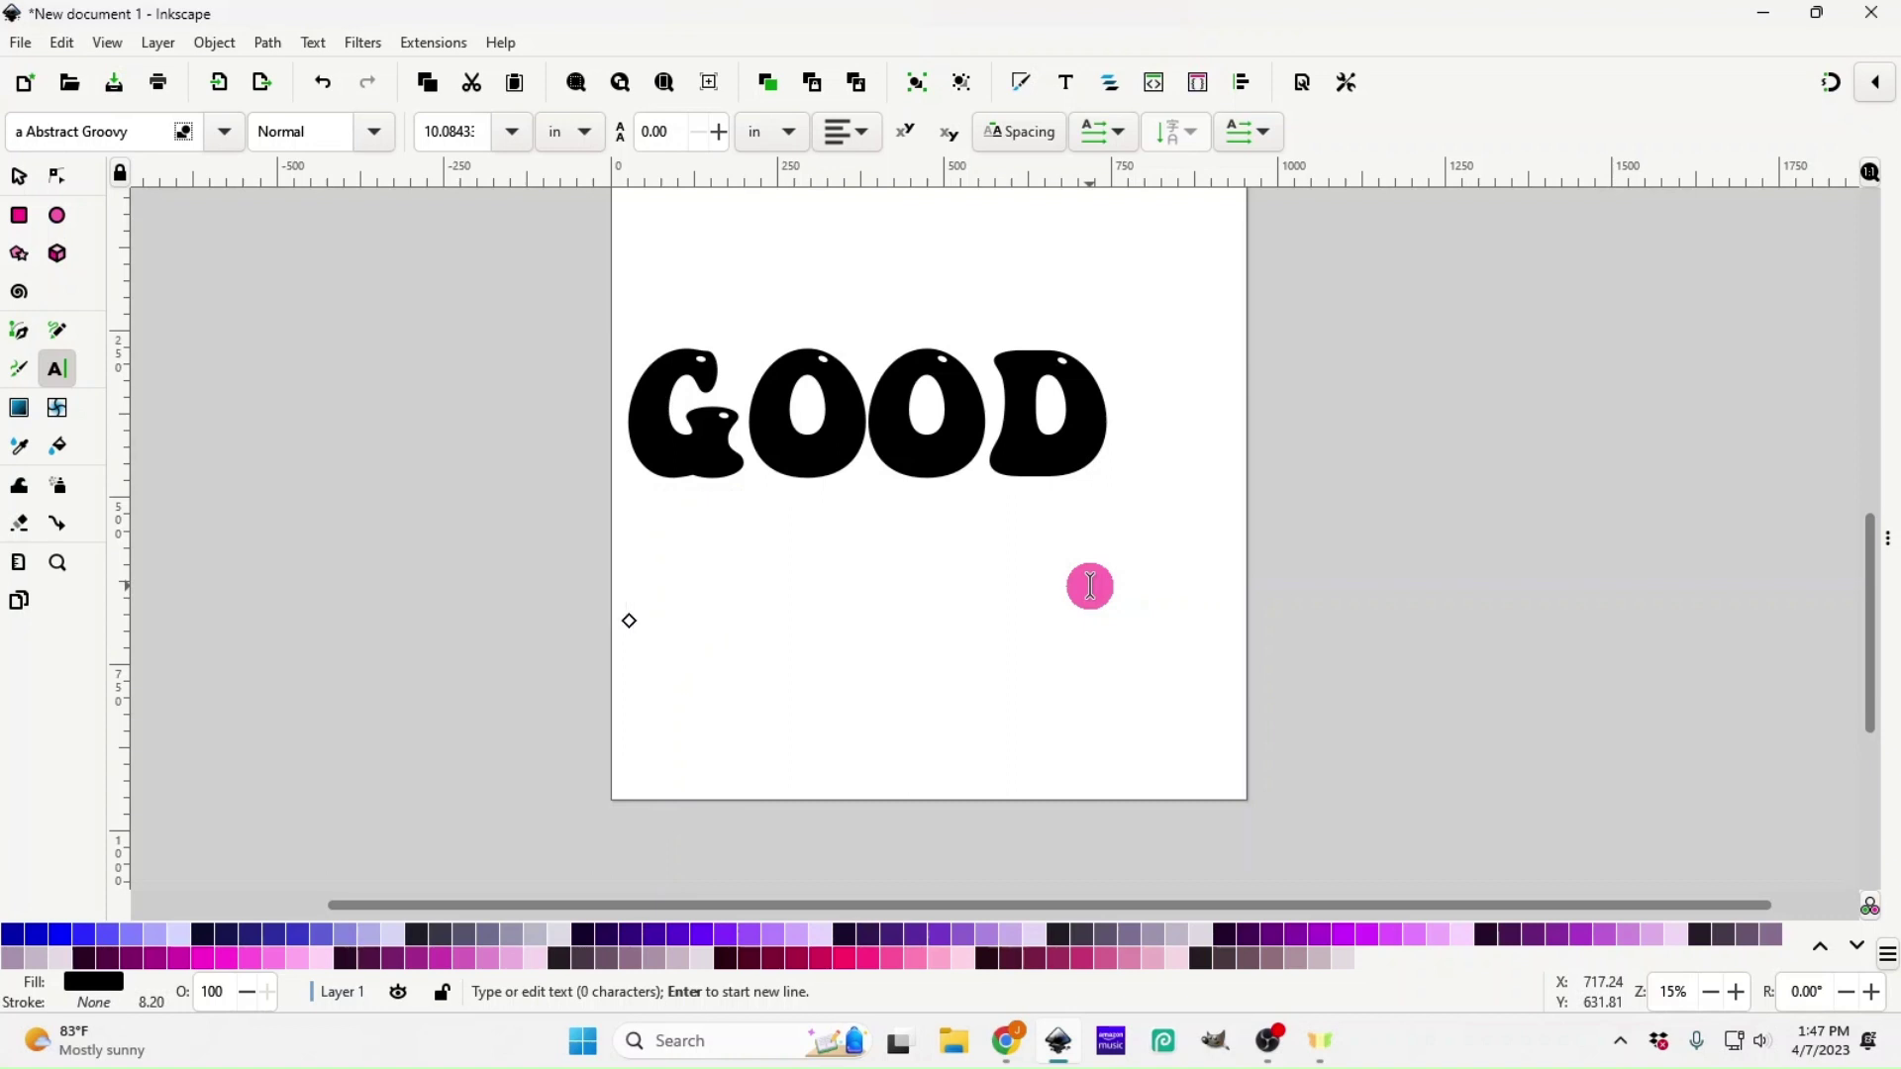
{"action": "type", "text": "VIBES"}
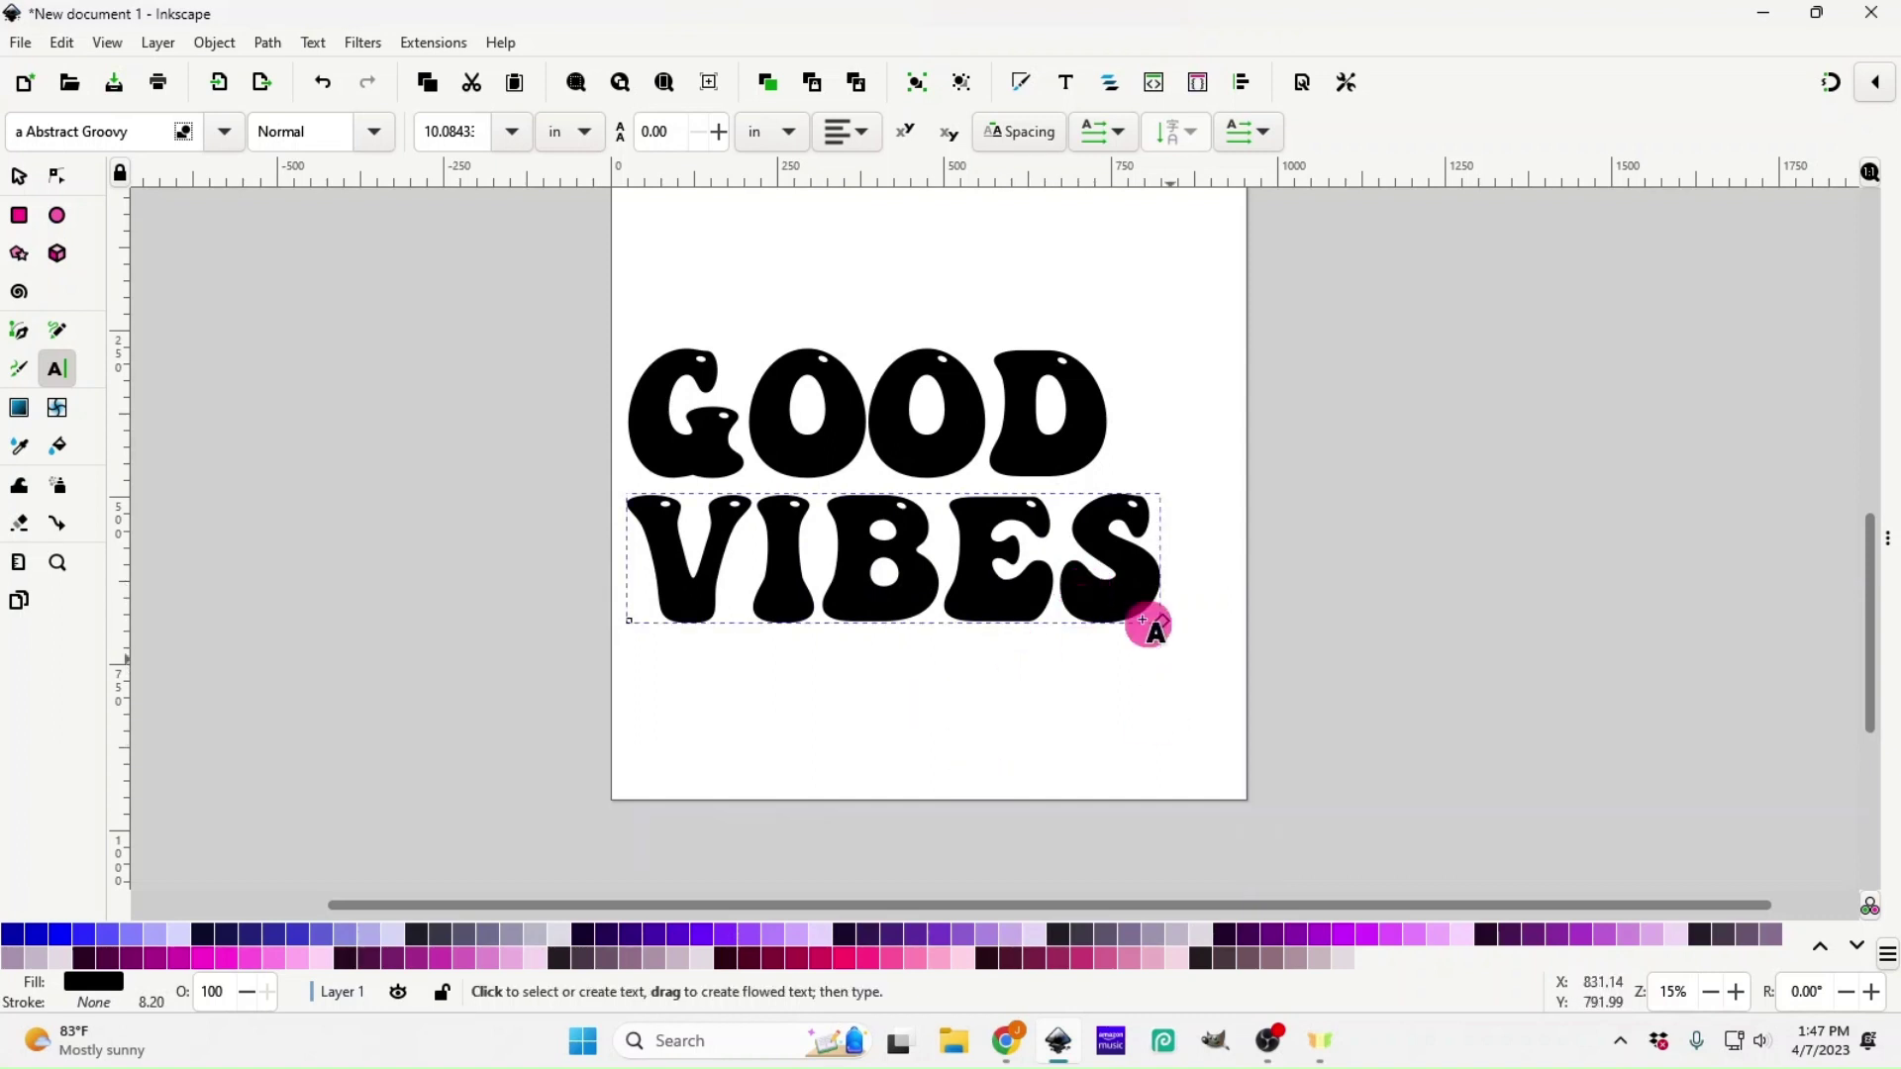
{"action": "left_click", "coordinate": [1082, 605]}
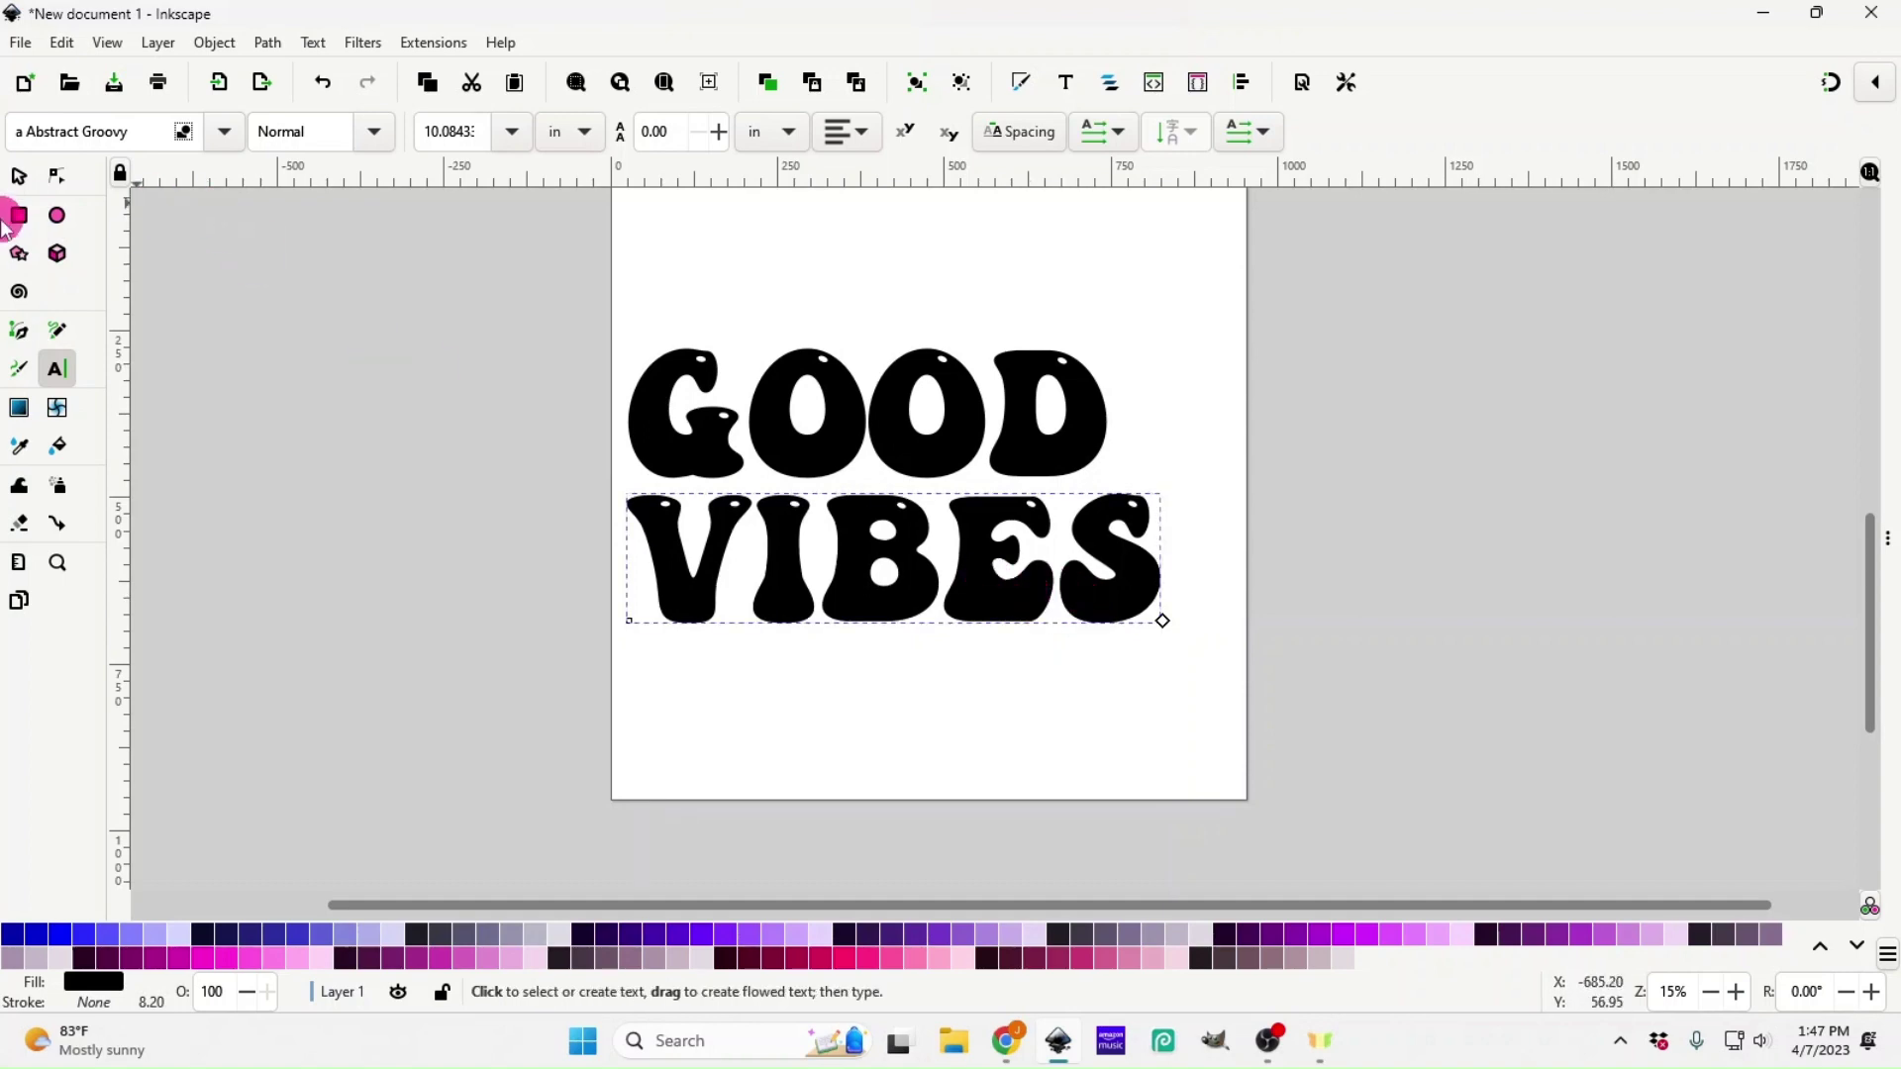
- Duplicate the VIBES text and place the copy directly below it as a third line
{"action": "left_click", "coordinate": [18, 176]}
{"action": "key", "text": "ctrl+d"}
{"action": "left_click_drag", "start_coordinate": [989, 581], "coordinate": [995, 750]}
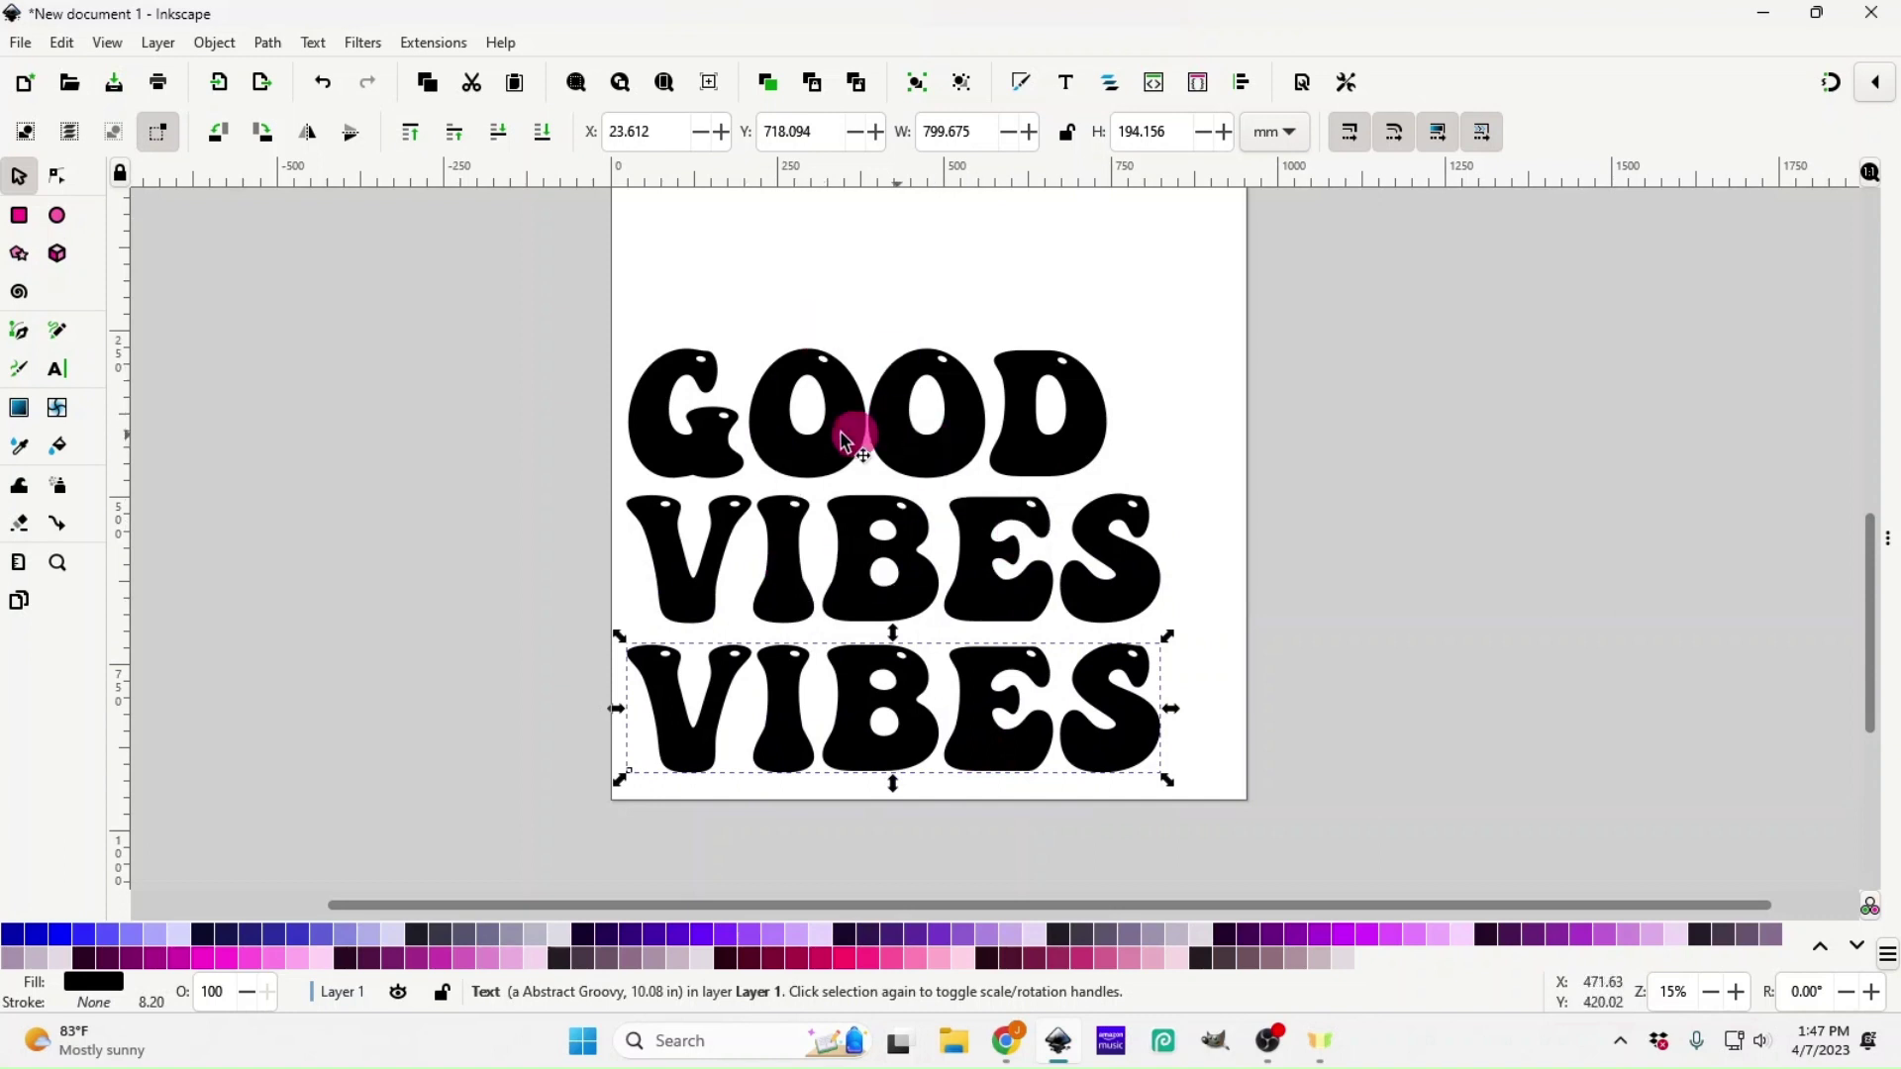
- Replace the wording of the third-line VIBES copy with ONLY
{"action": "scroll", "coordinate": [1125, 778], "scroll_direction": "down", "scroll_amount": 2}
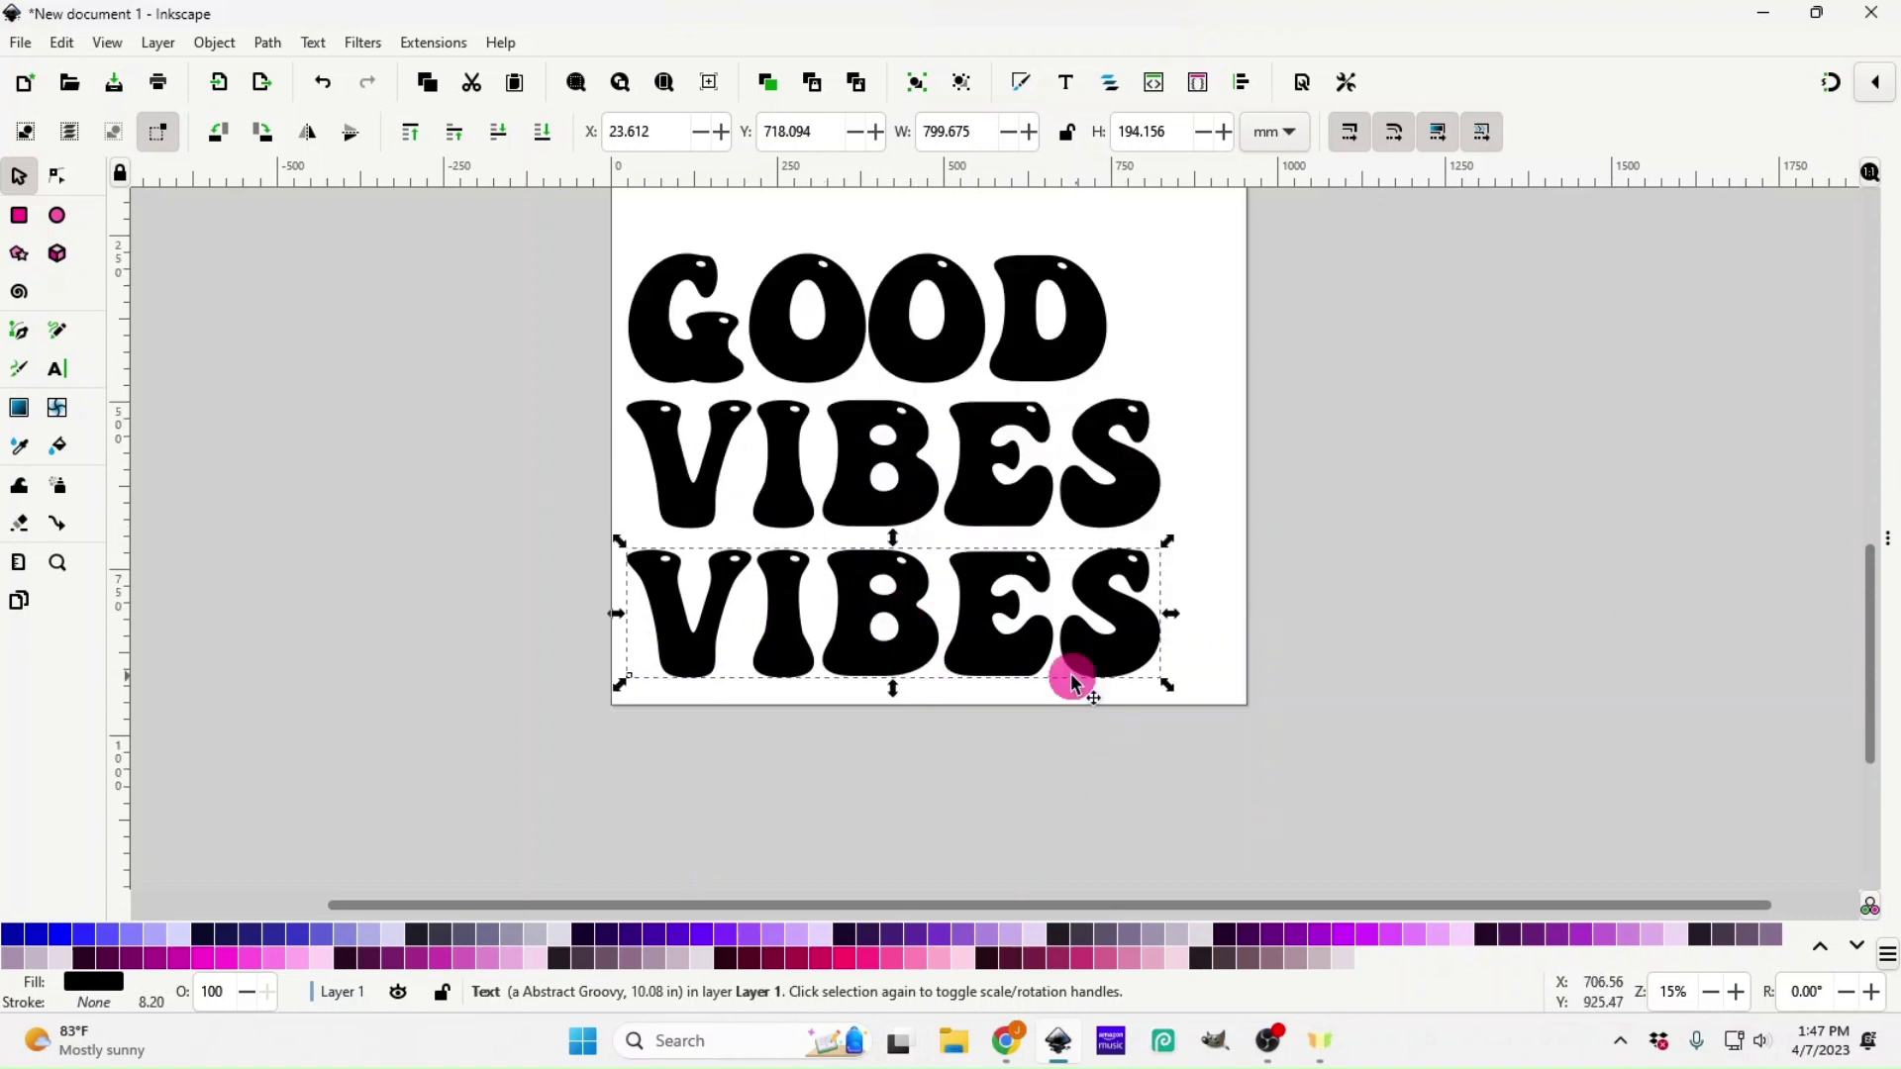
{"action": "right_click", "coordinate": [1000, 675]}
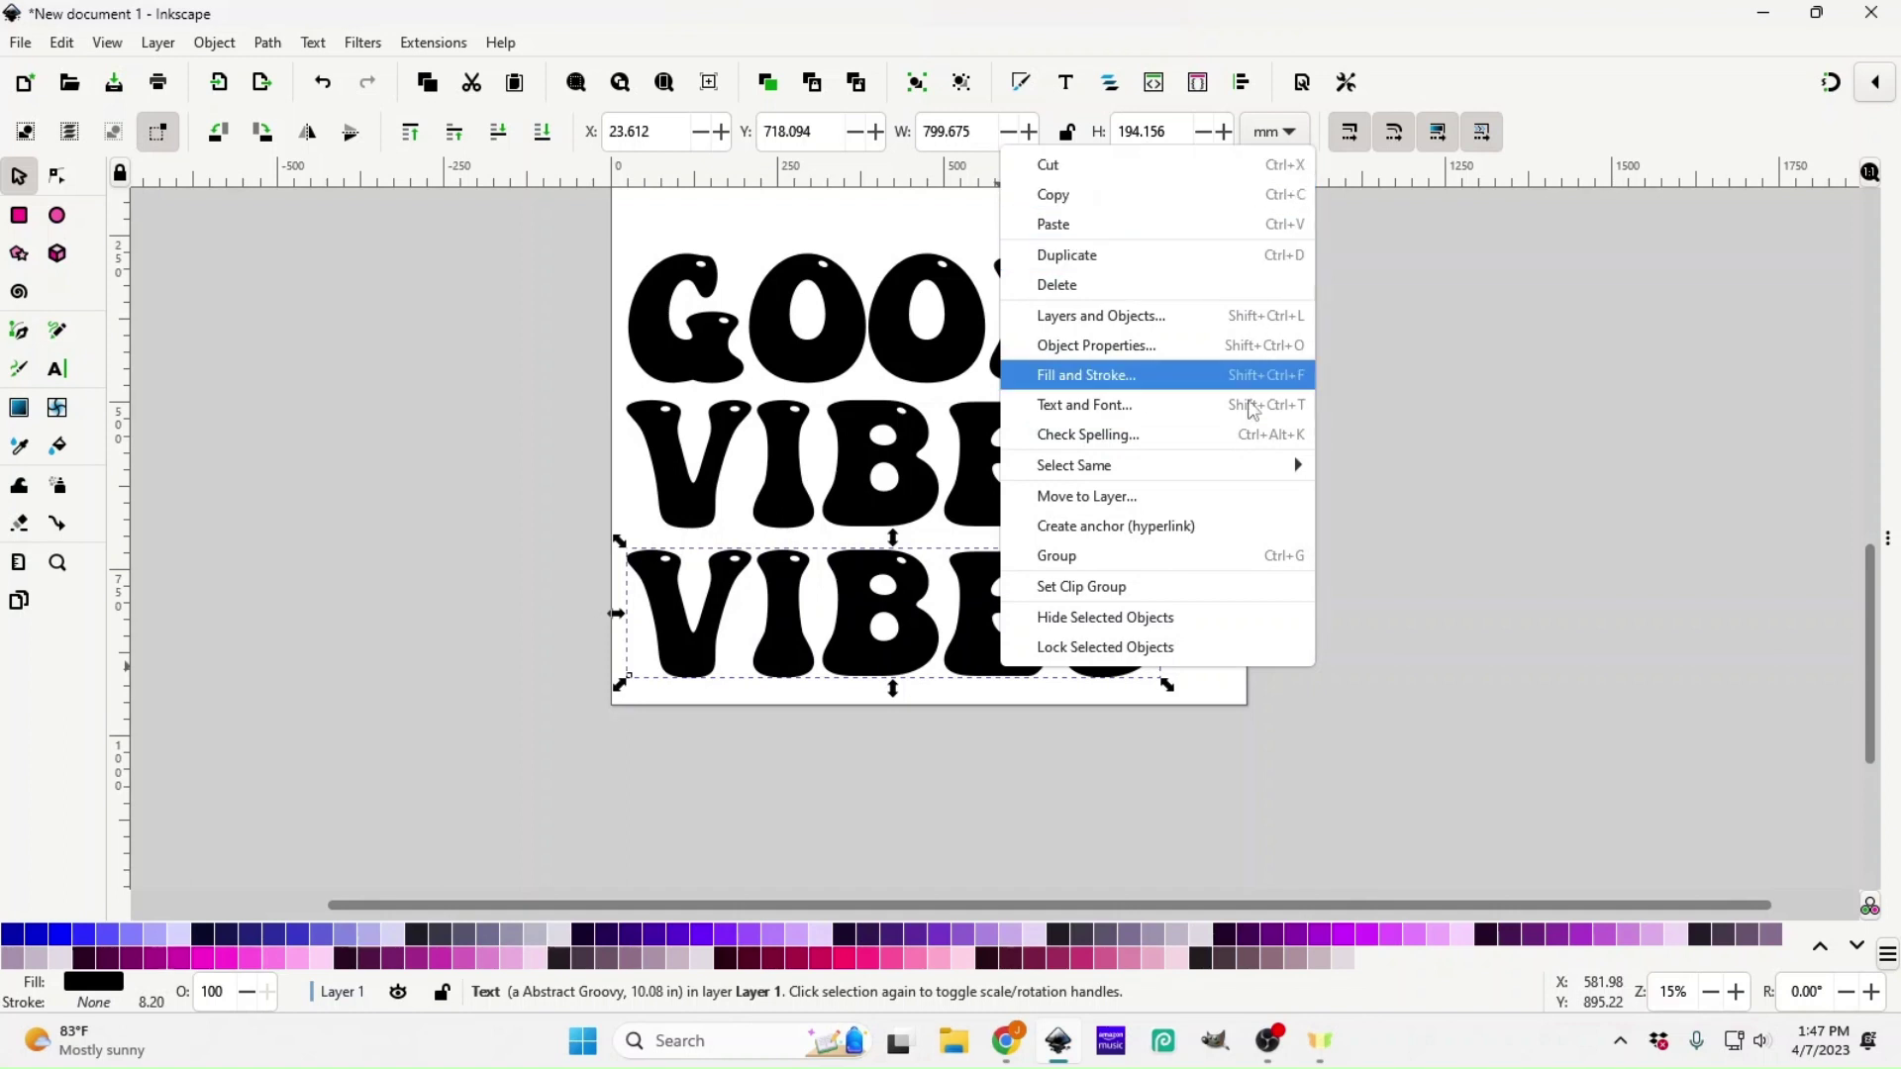
{"action": "left_click", "coordinate": [982, 760]}
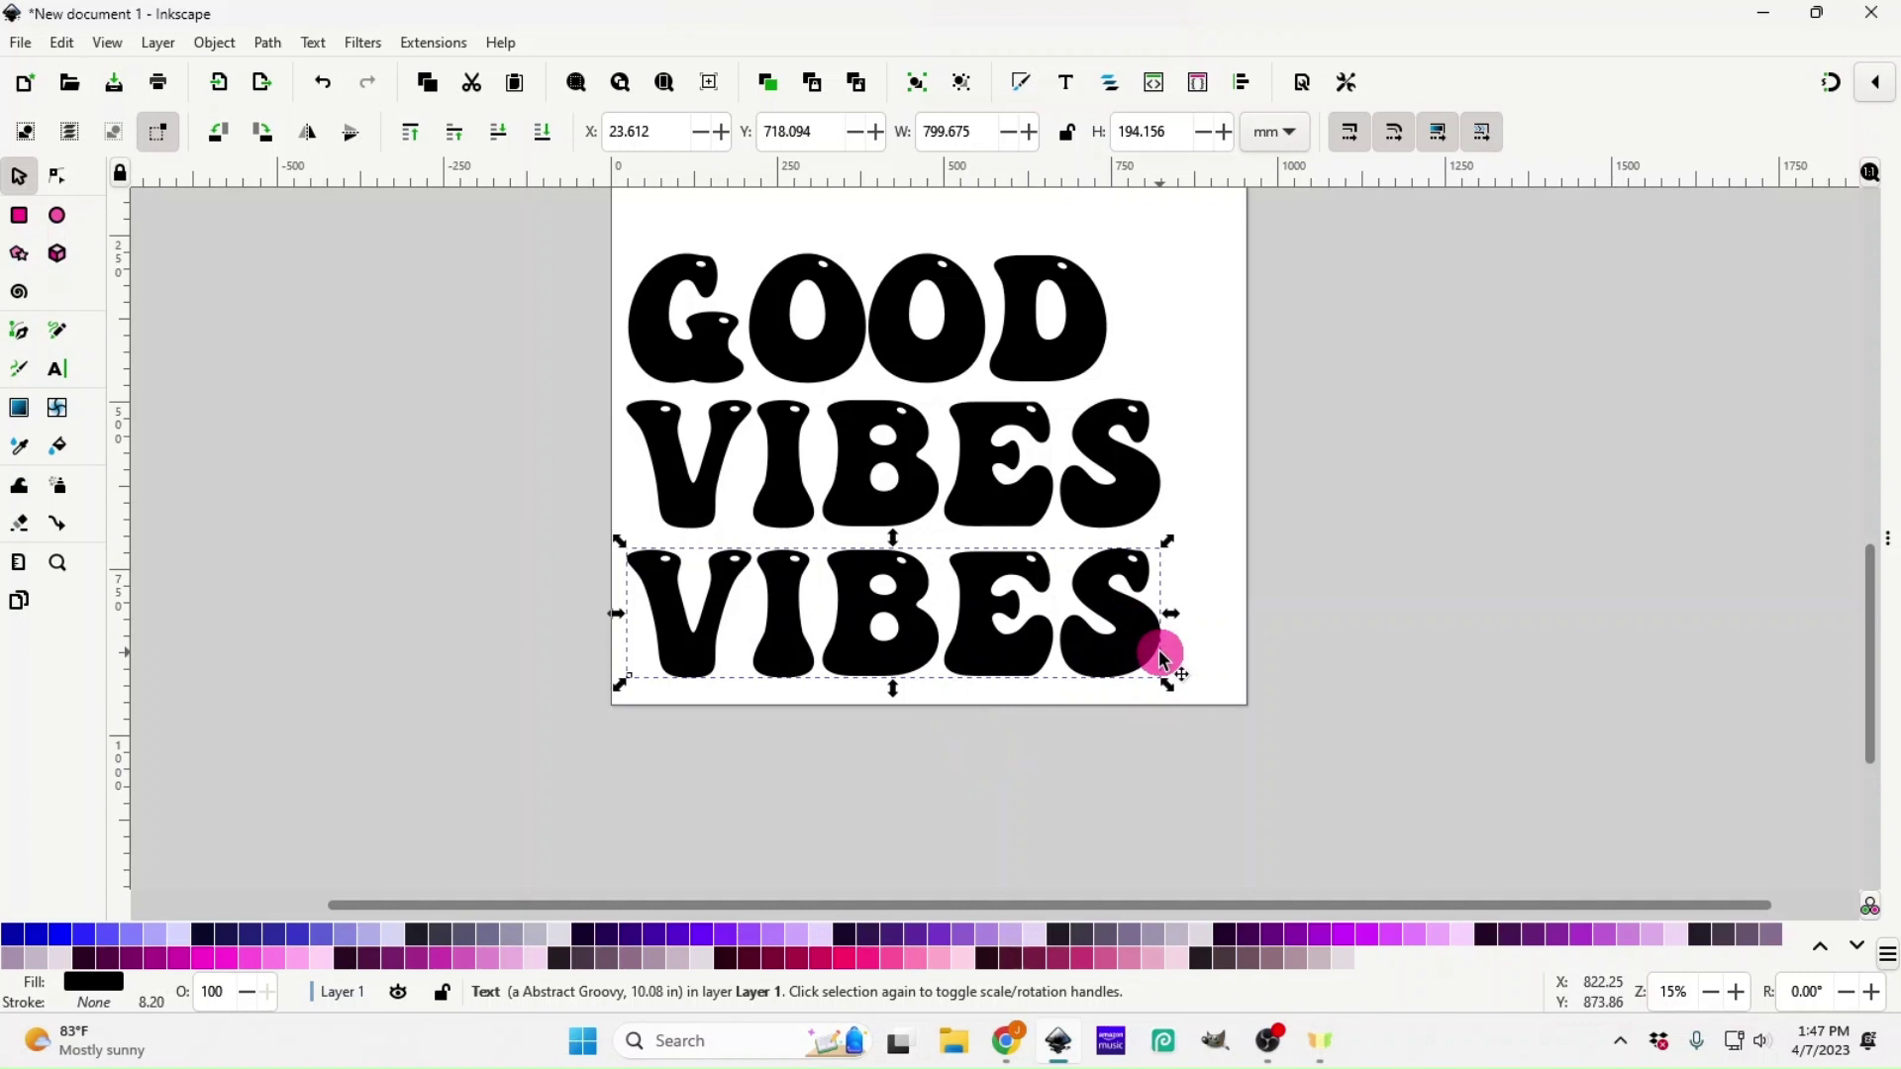
{"action": "double_click", "coordinate": [1163, 654]}
{"action": "key", "text": "BackSpace"}
{"action": "key", "text": "BackSpace"}
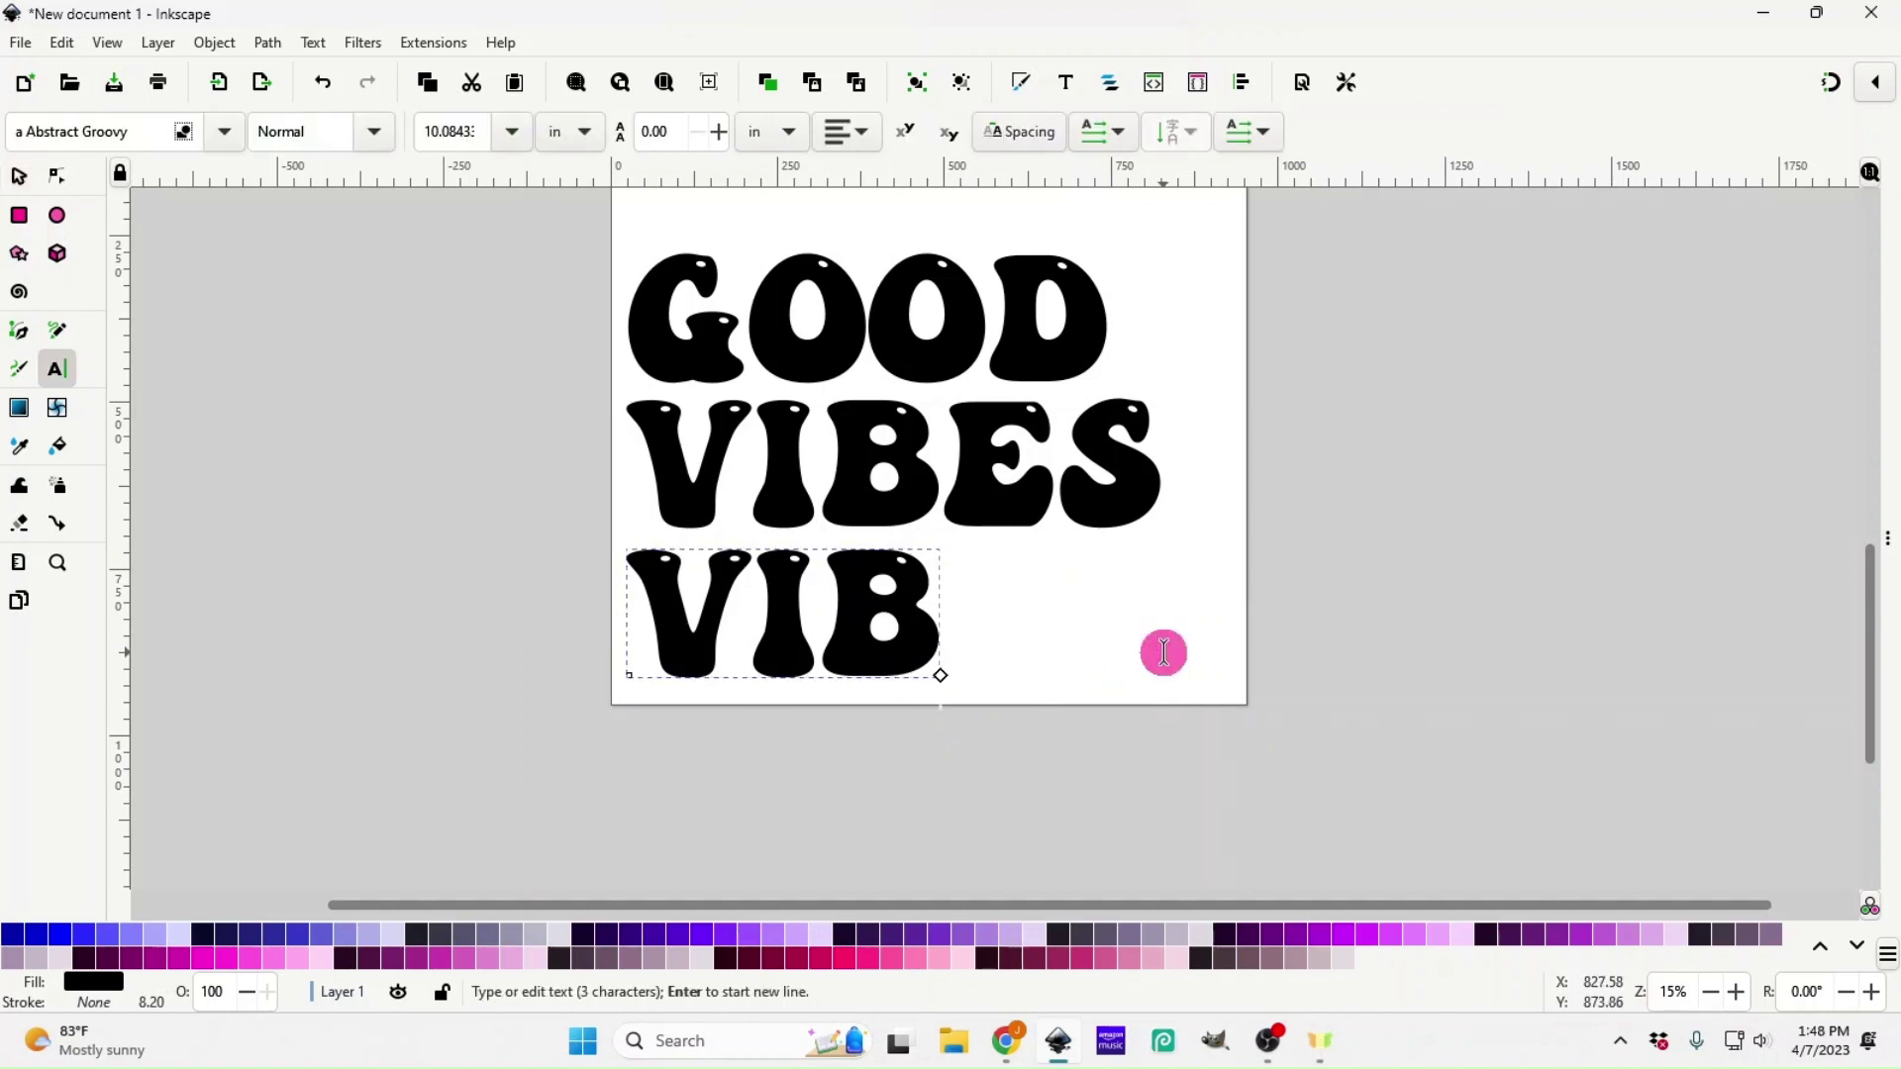
{"action": "key", "text": "BackSpace"}
{"action": "key", "text": "BackSpace"}
{"action": "key", "text": "BackSpace"}
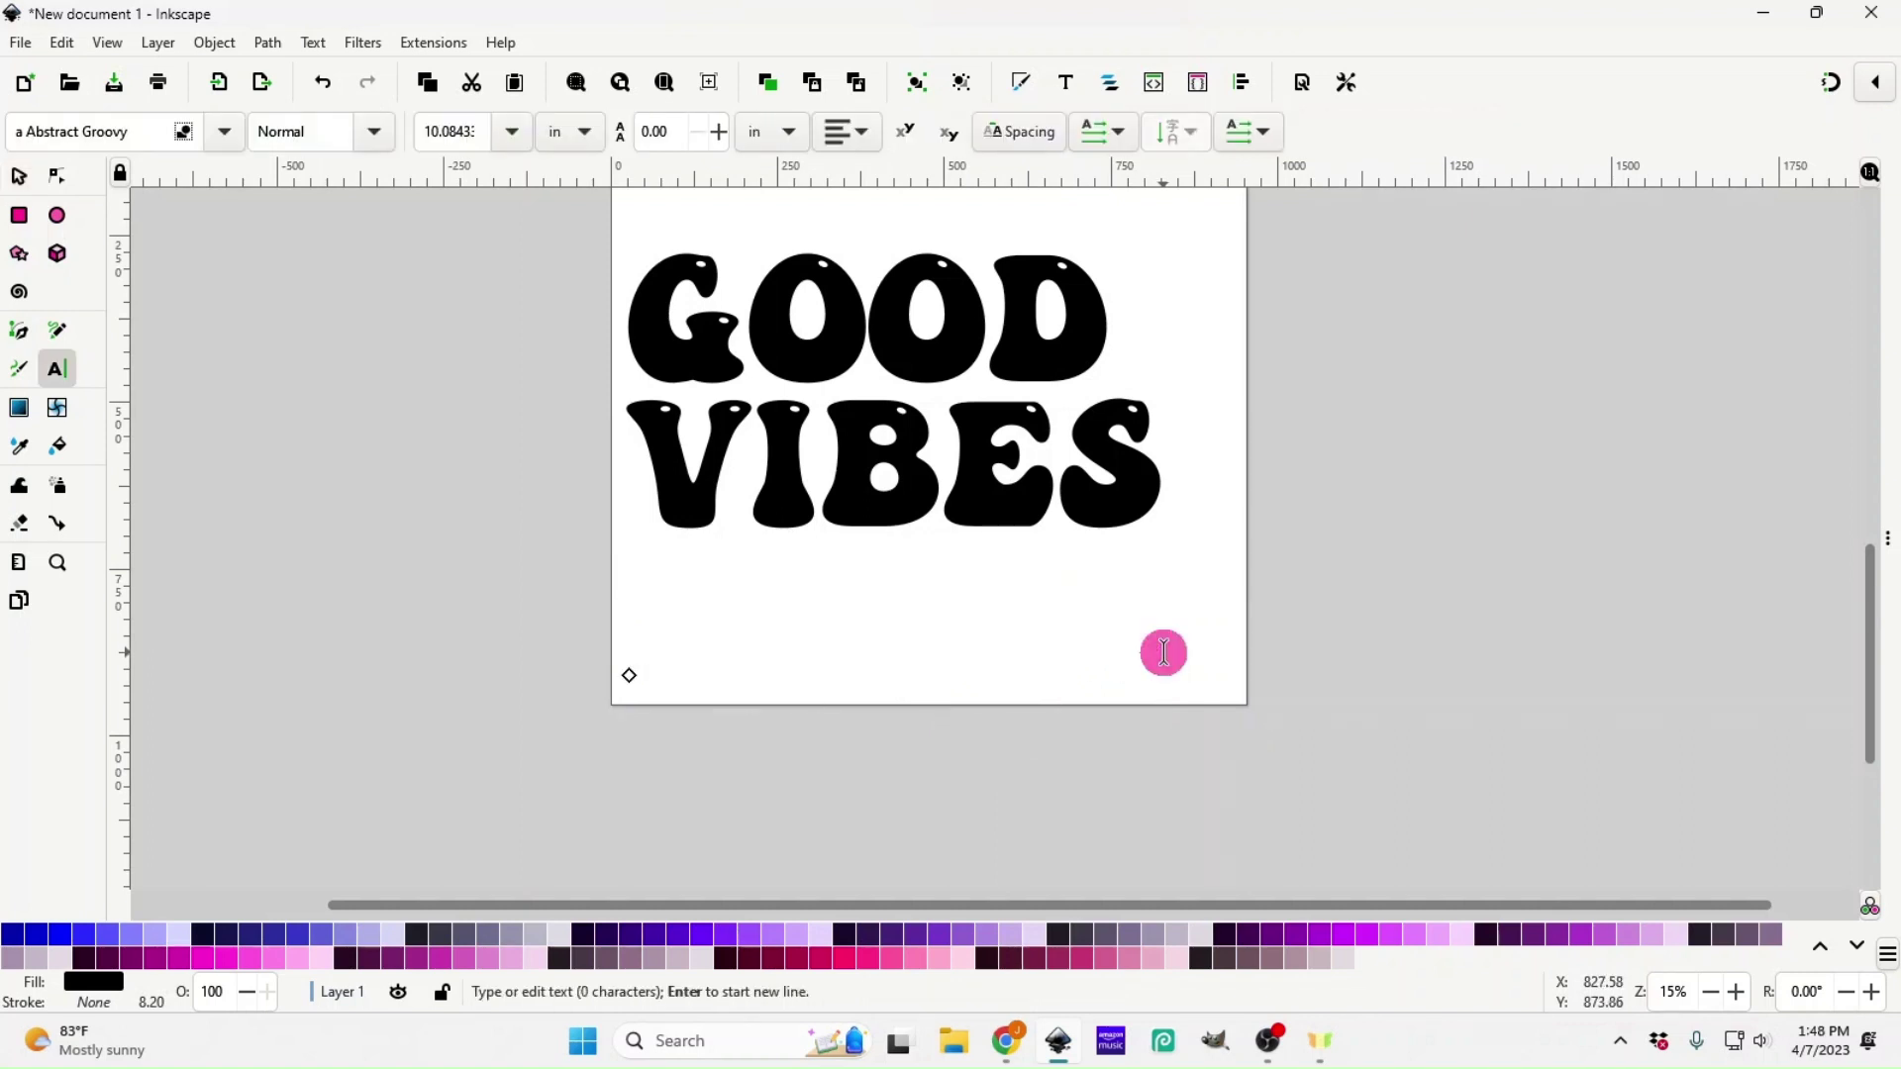
{"action": "type", "text": "ONLY"}
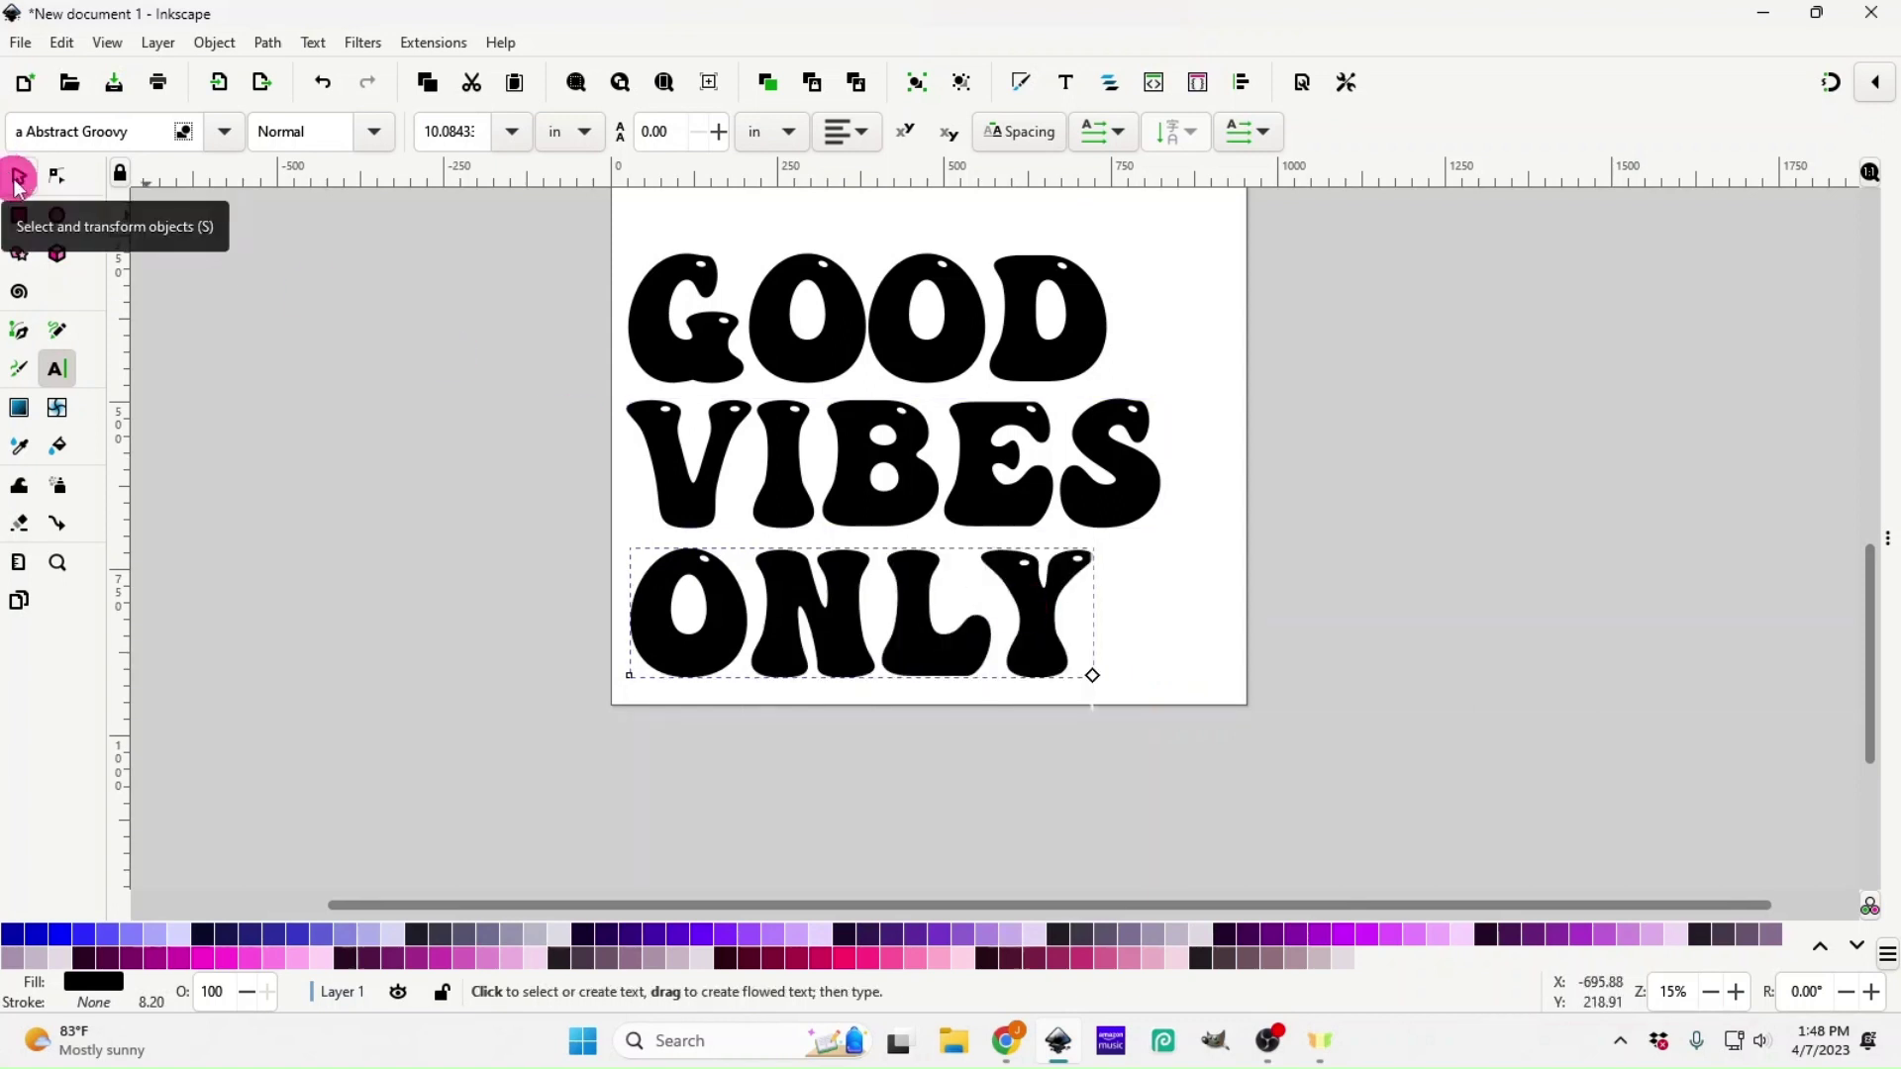
{"action": "left_click", "coordinate": [22, 180]}
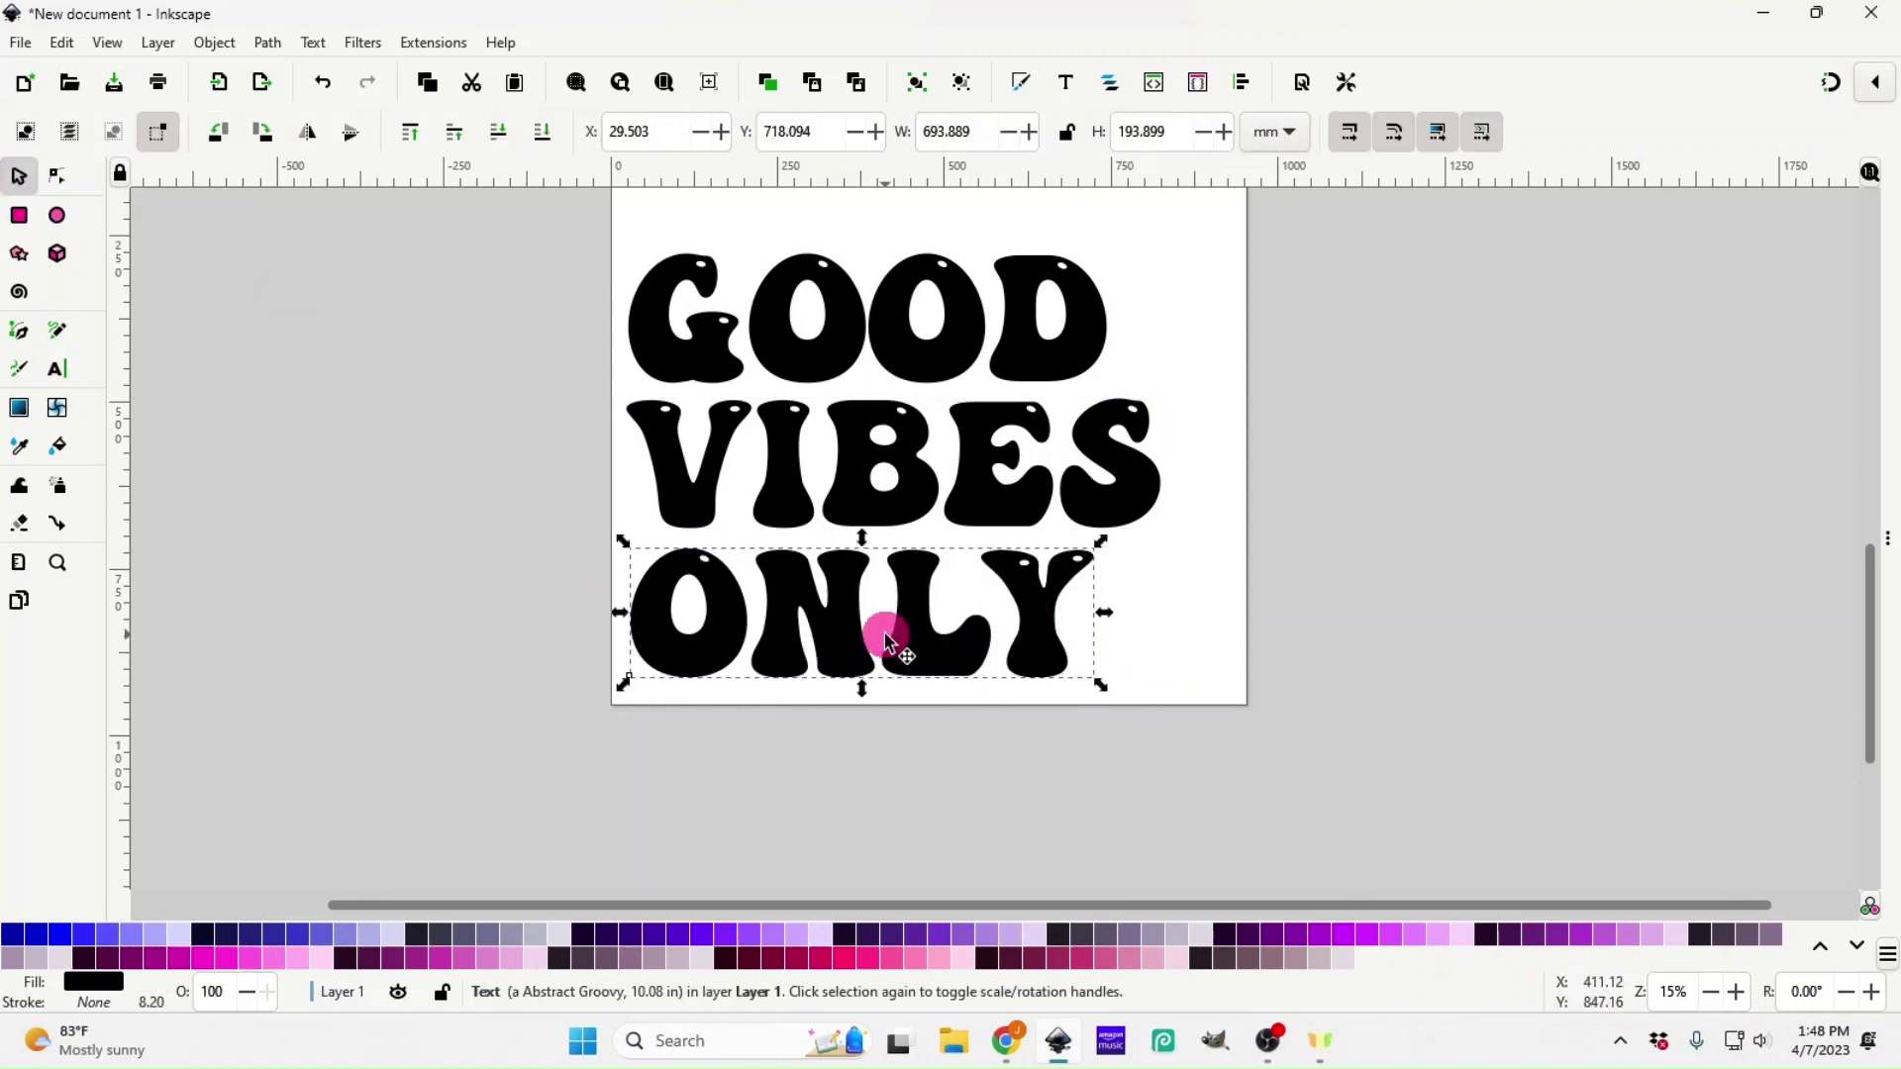
- Move the ONLY and GOOD lines inward so they sit closer to VIBES and roughly centered on it
{"action": "left_click_drag", "start_coordinate": [842, 635], "coordinate": [917, 618]}
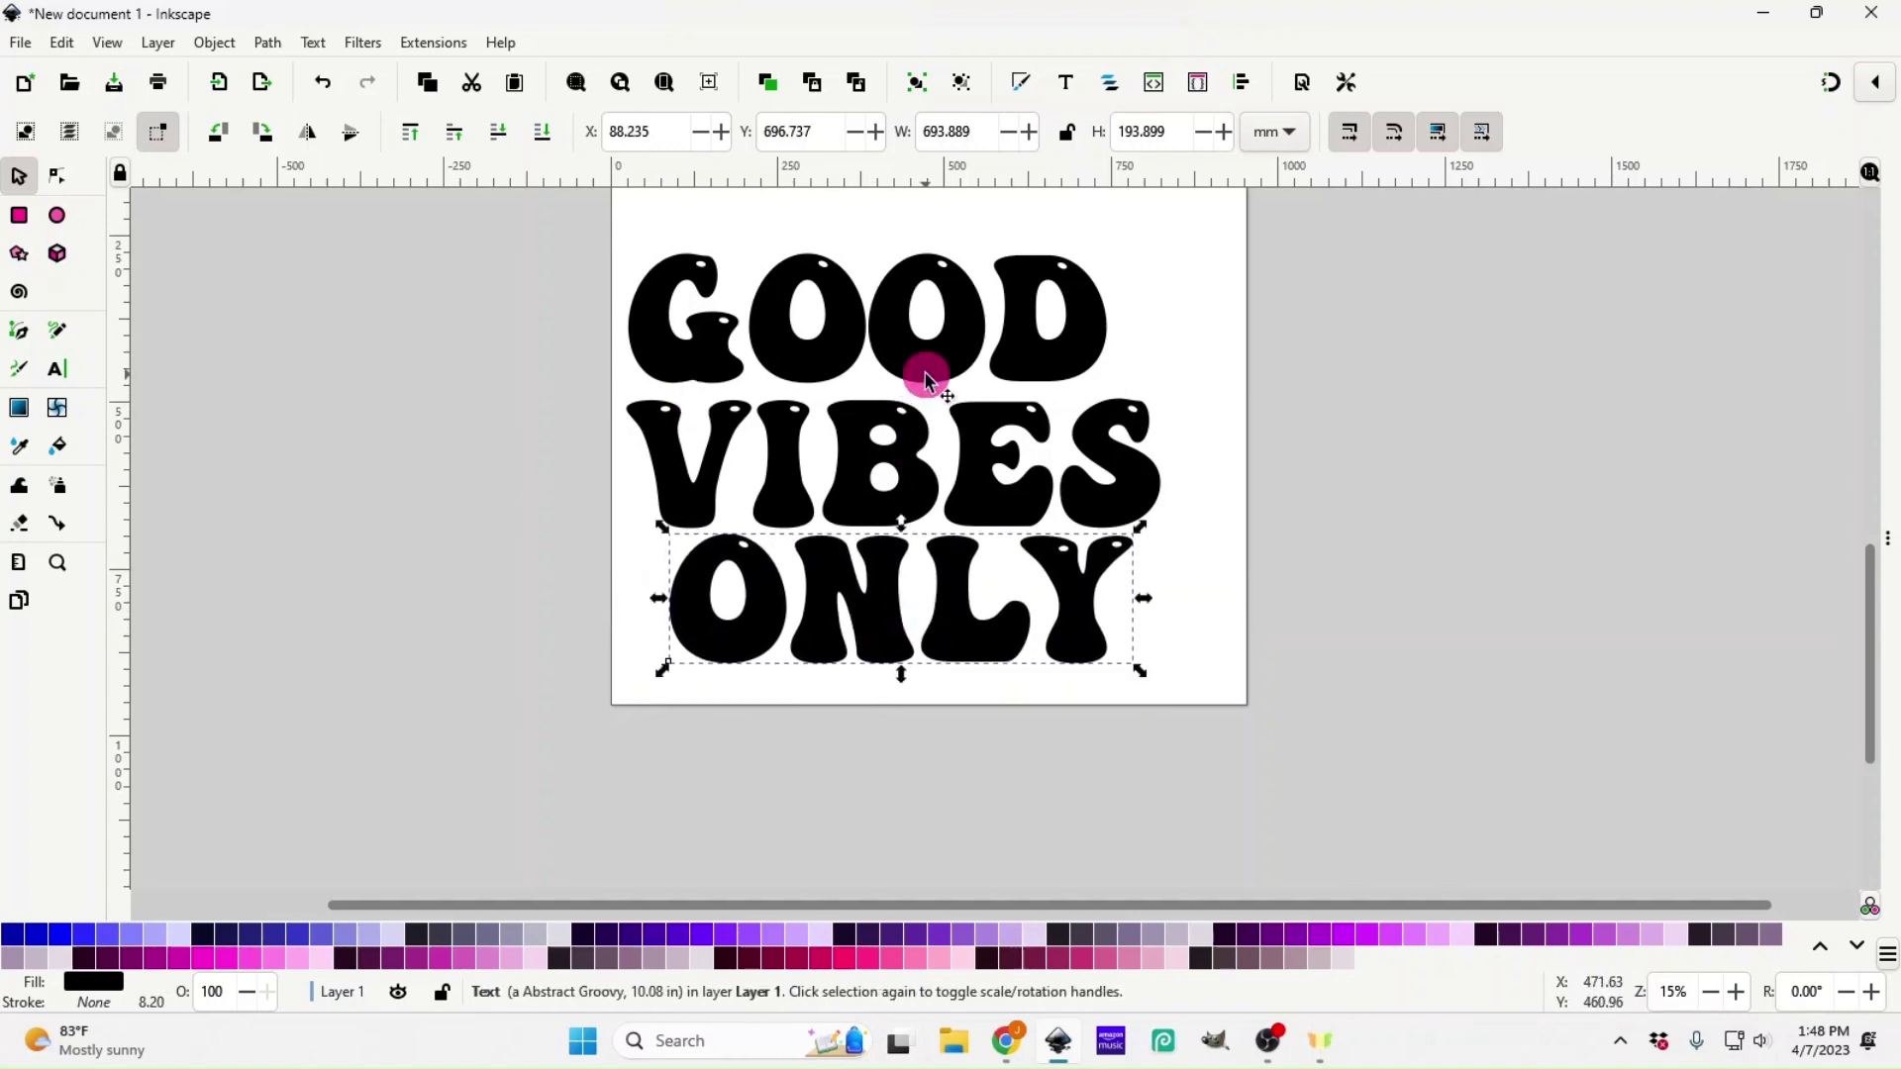
{"action": "left_click_drag", "start_coordinate": [924, 373], "coordinate": [952, 391]}
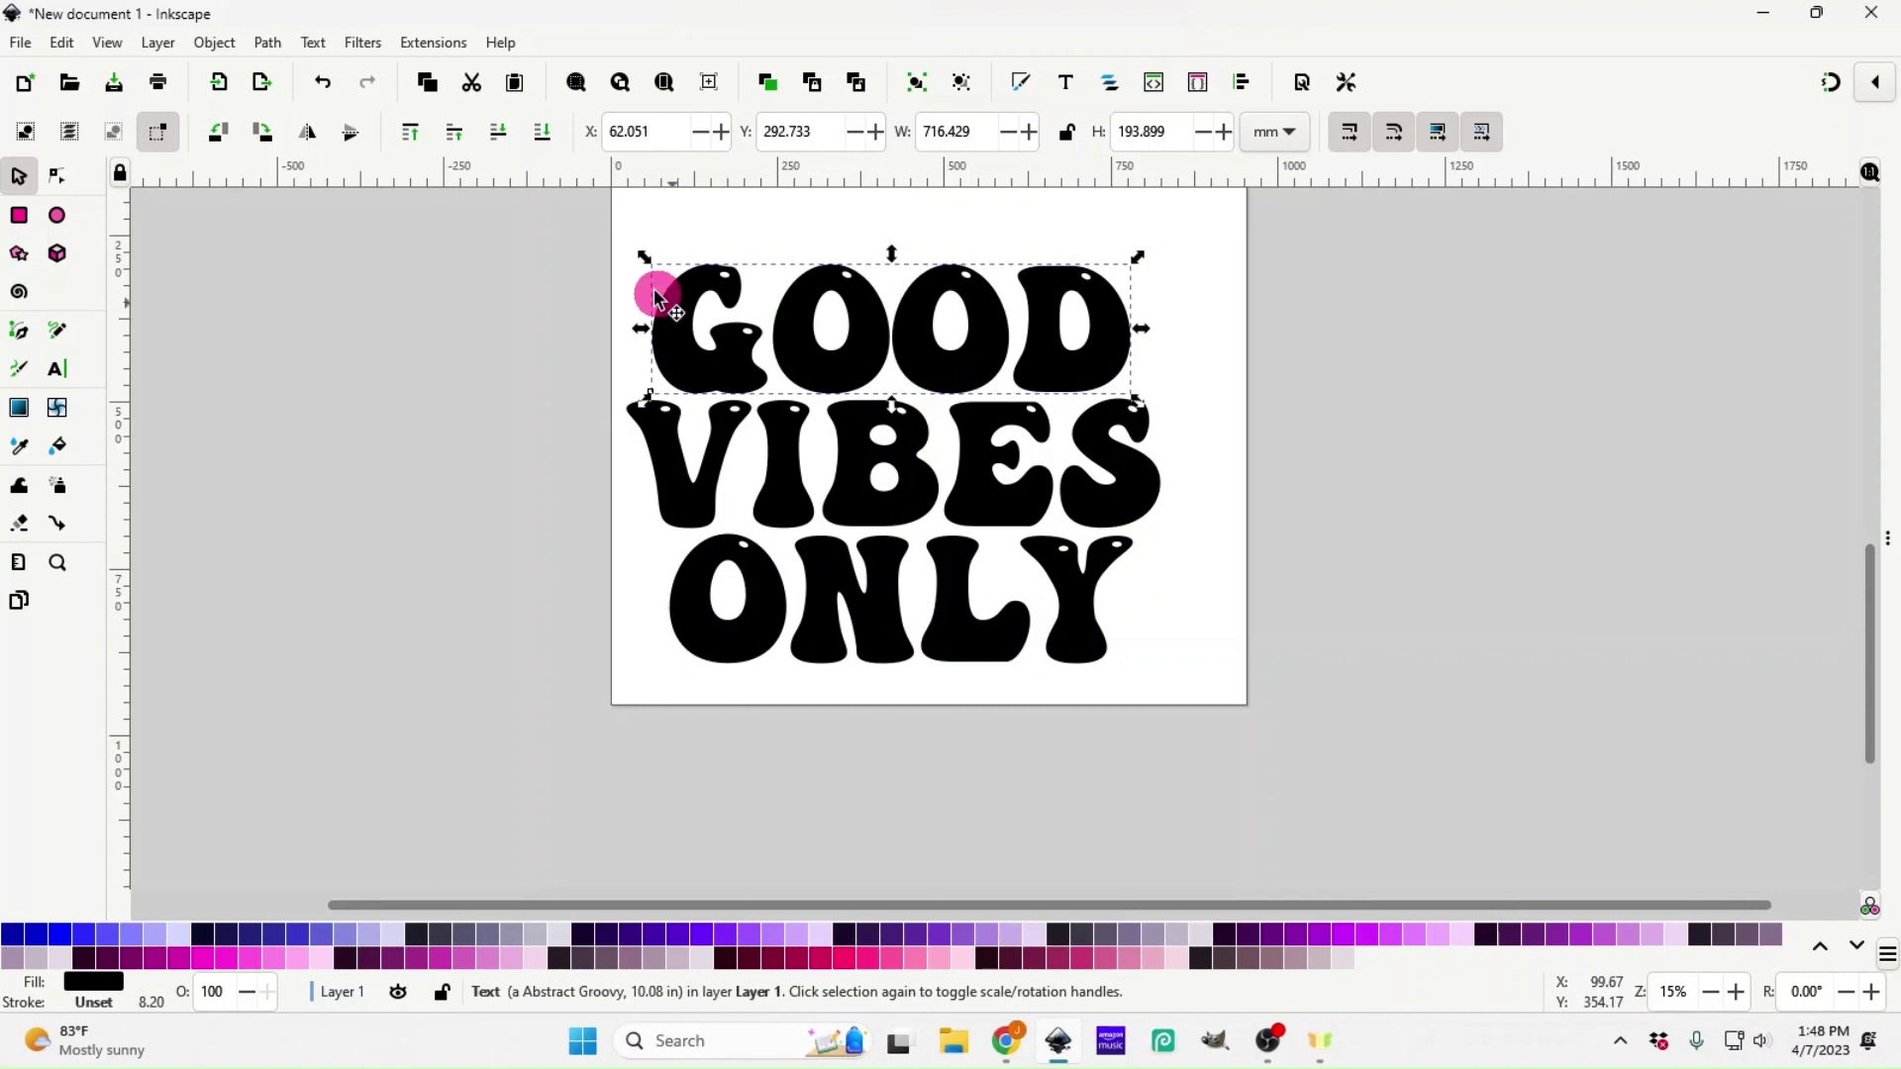
- Center the three text lines on a shared vertical axis relative to the last selected and distribute them with even vertical gaps
{"action": "left_click_drag", "start_coordinate": [582, 252], "coordinate": [1270, 741]}
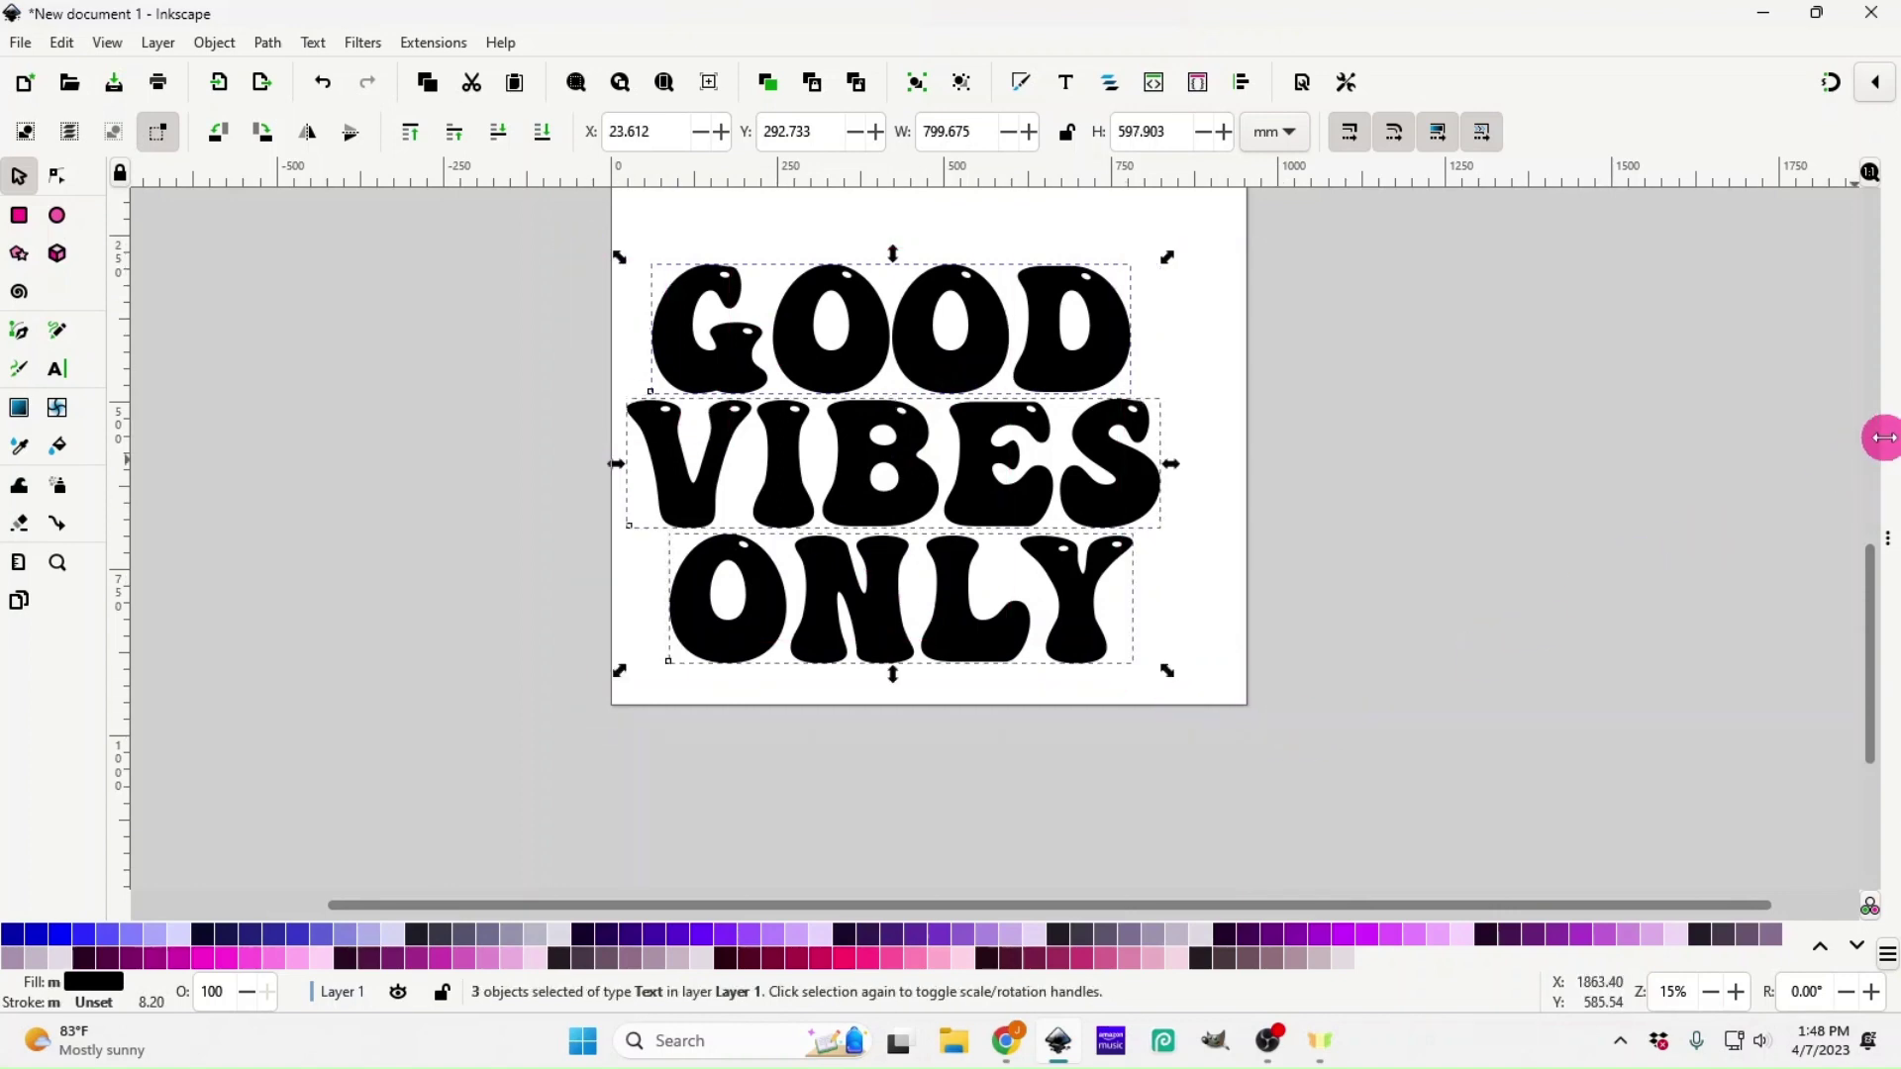
{"action": "key", "text": "ctrl+shift+t"}
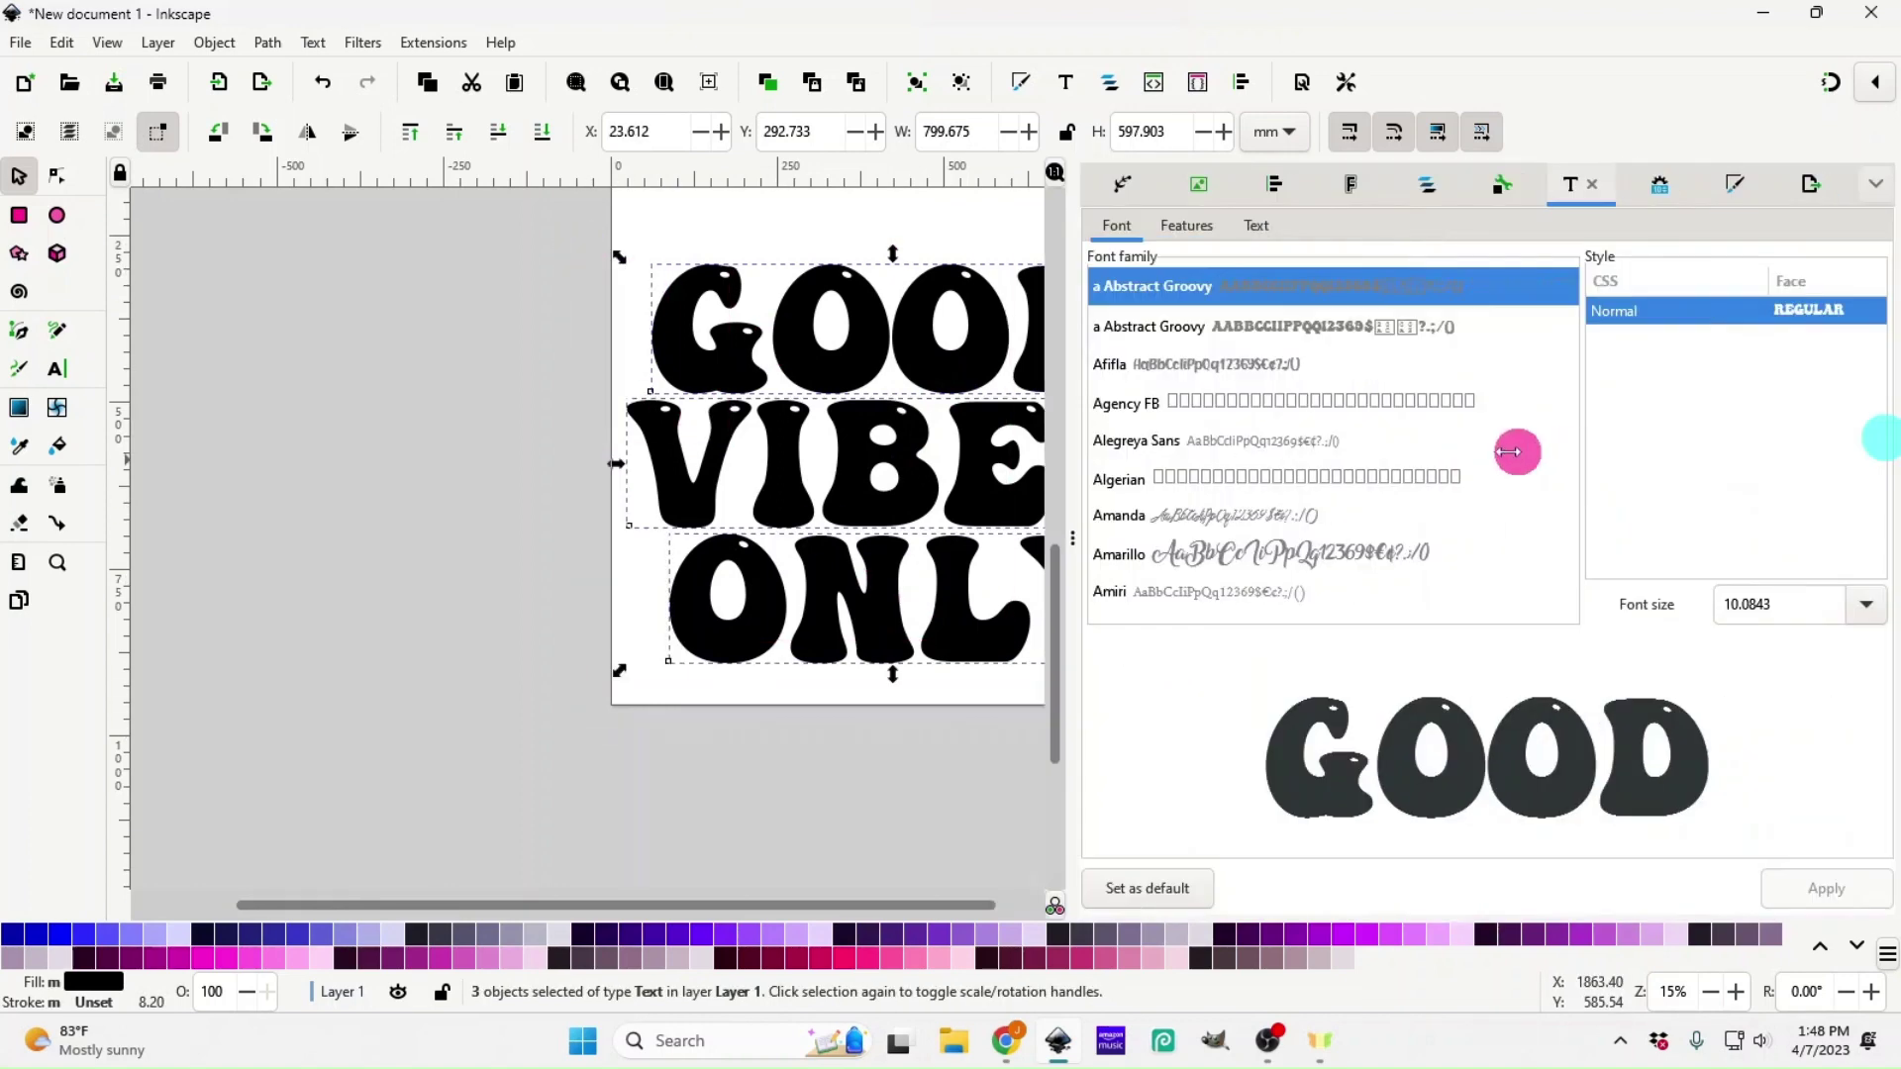
{"action": "left_click", "coordinate": [1286, 186]}
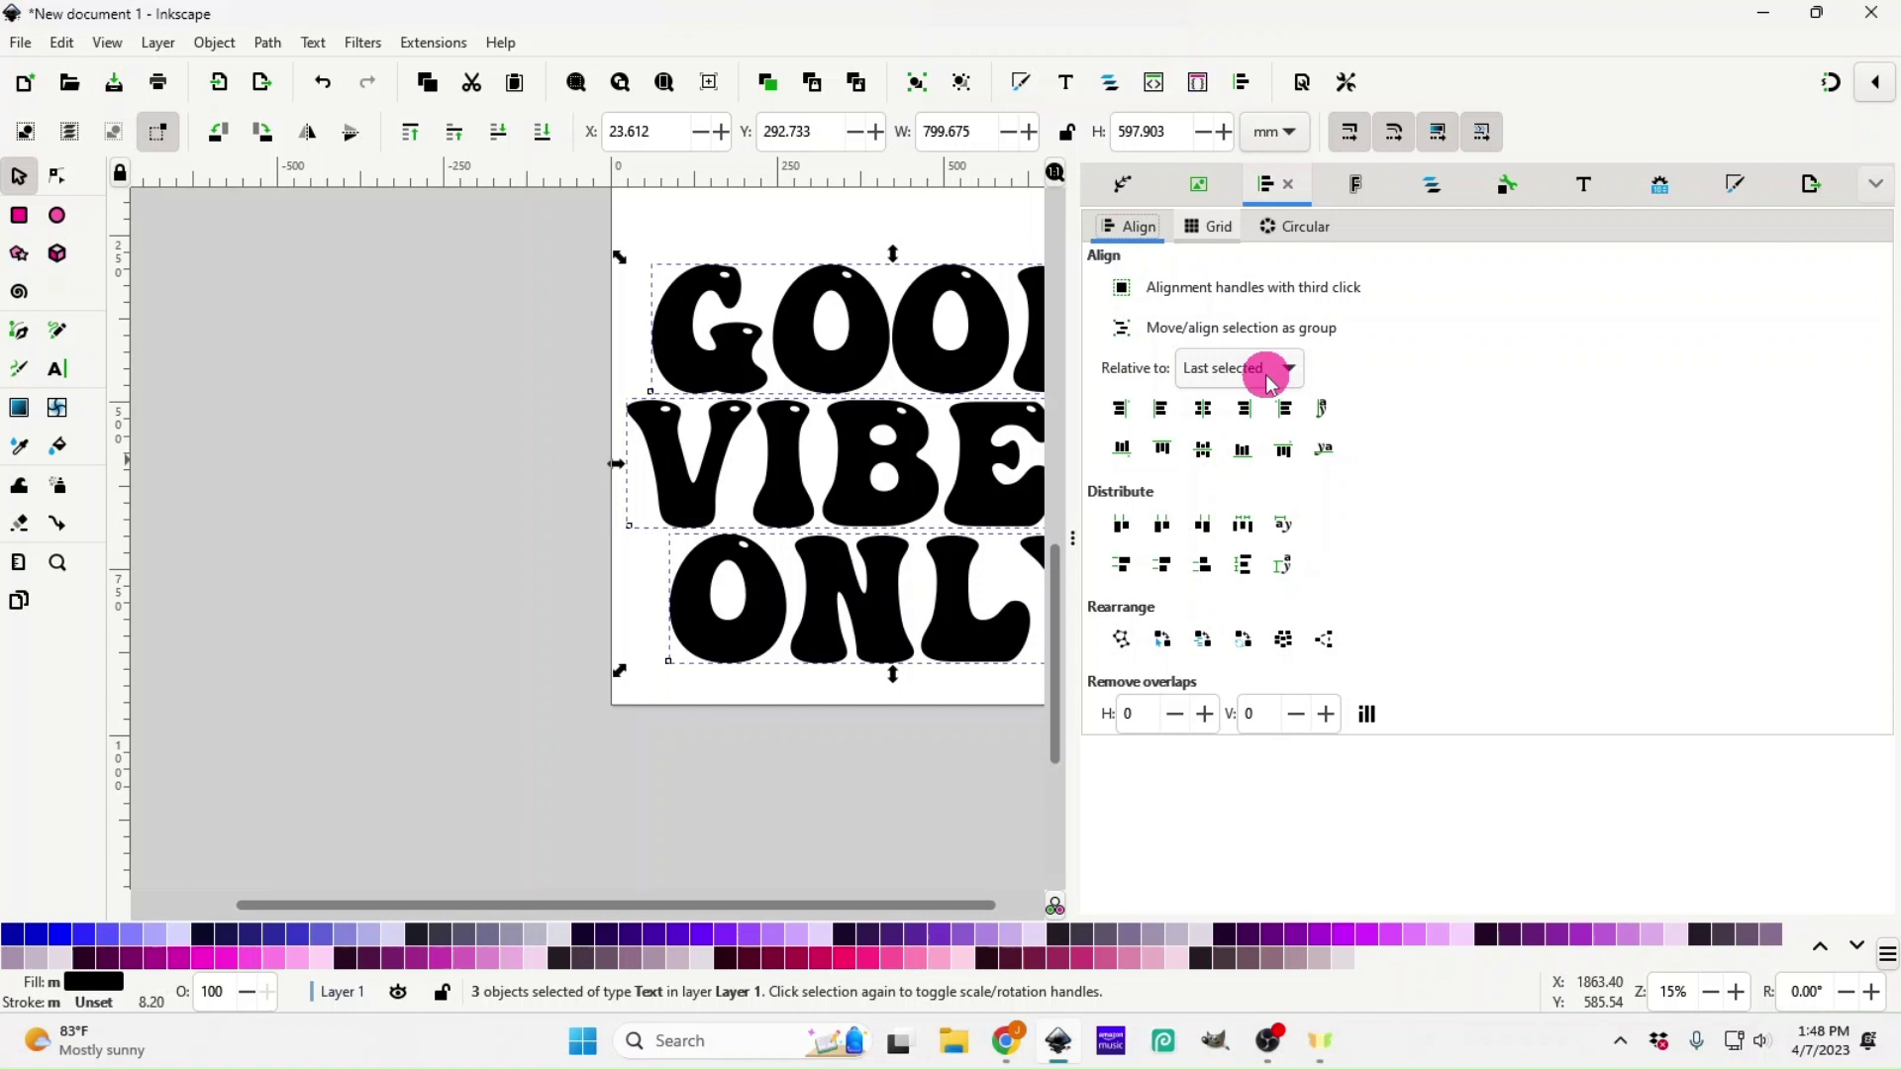
{"action": "left_click", "coordinate": [1206, 409]}
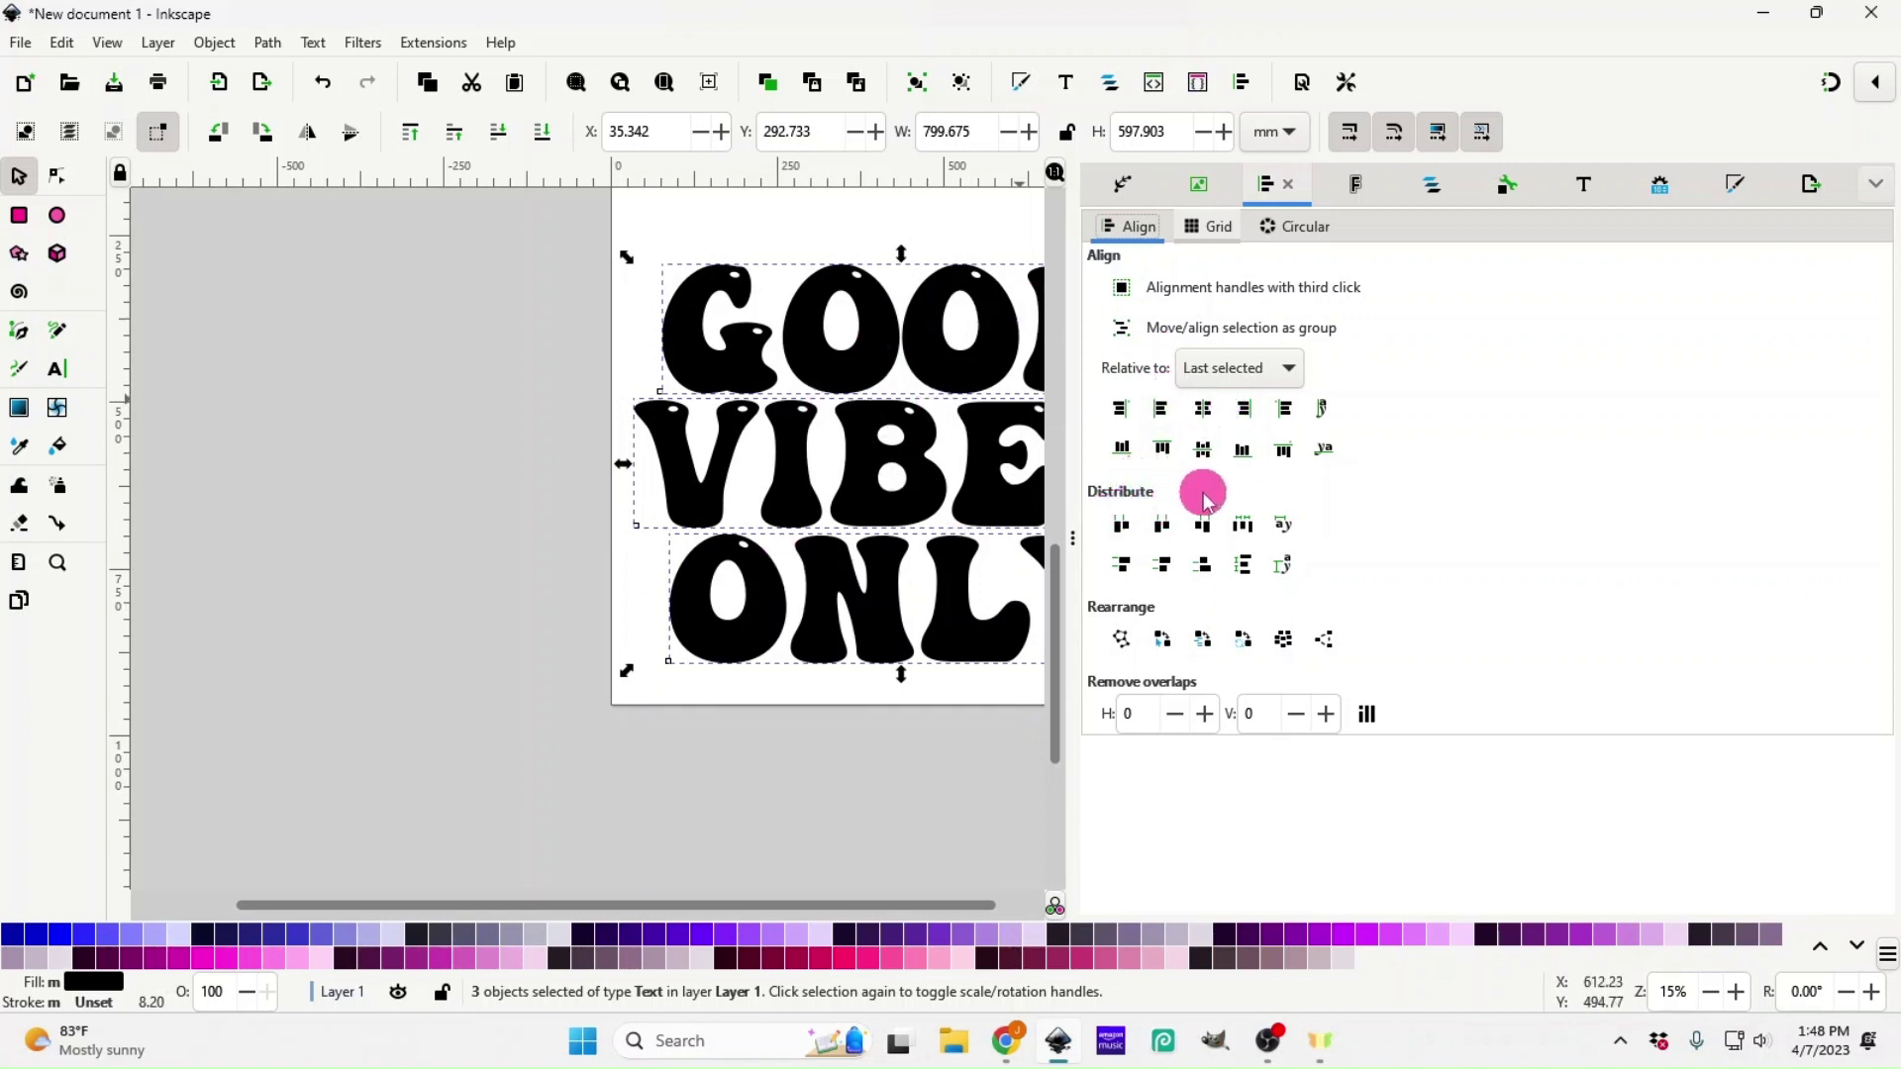
{"action": "left_click", "coordinate": [1245, 575]}
{"action": "left_click_drag", "start_coordinate": [727, 903], "coordinate": [929, 901]}
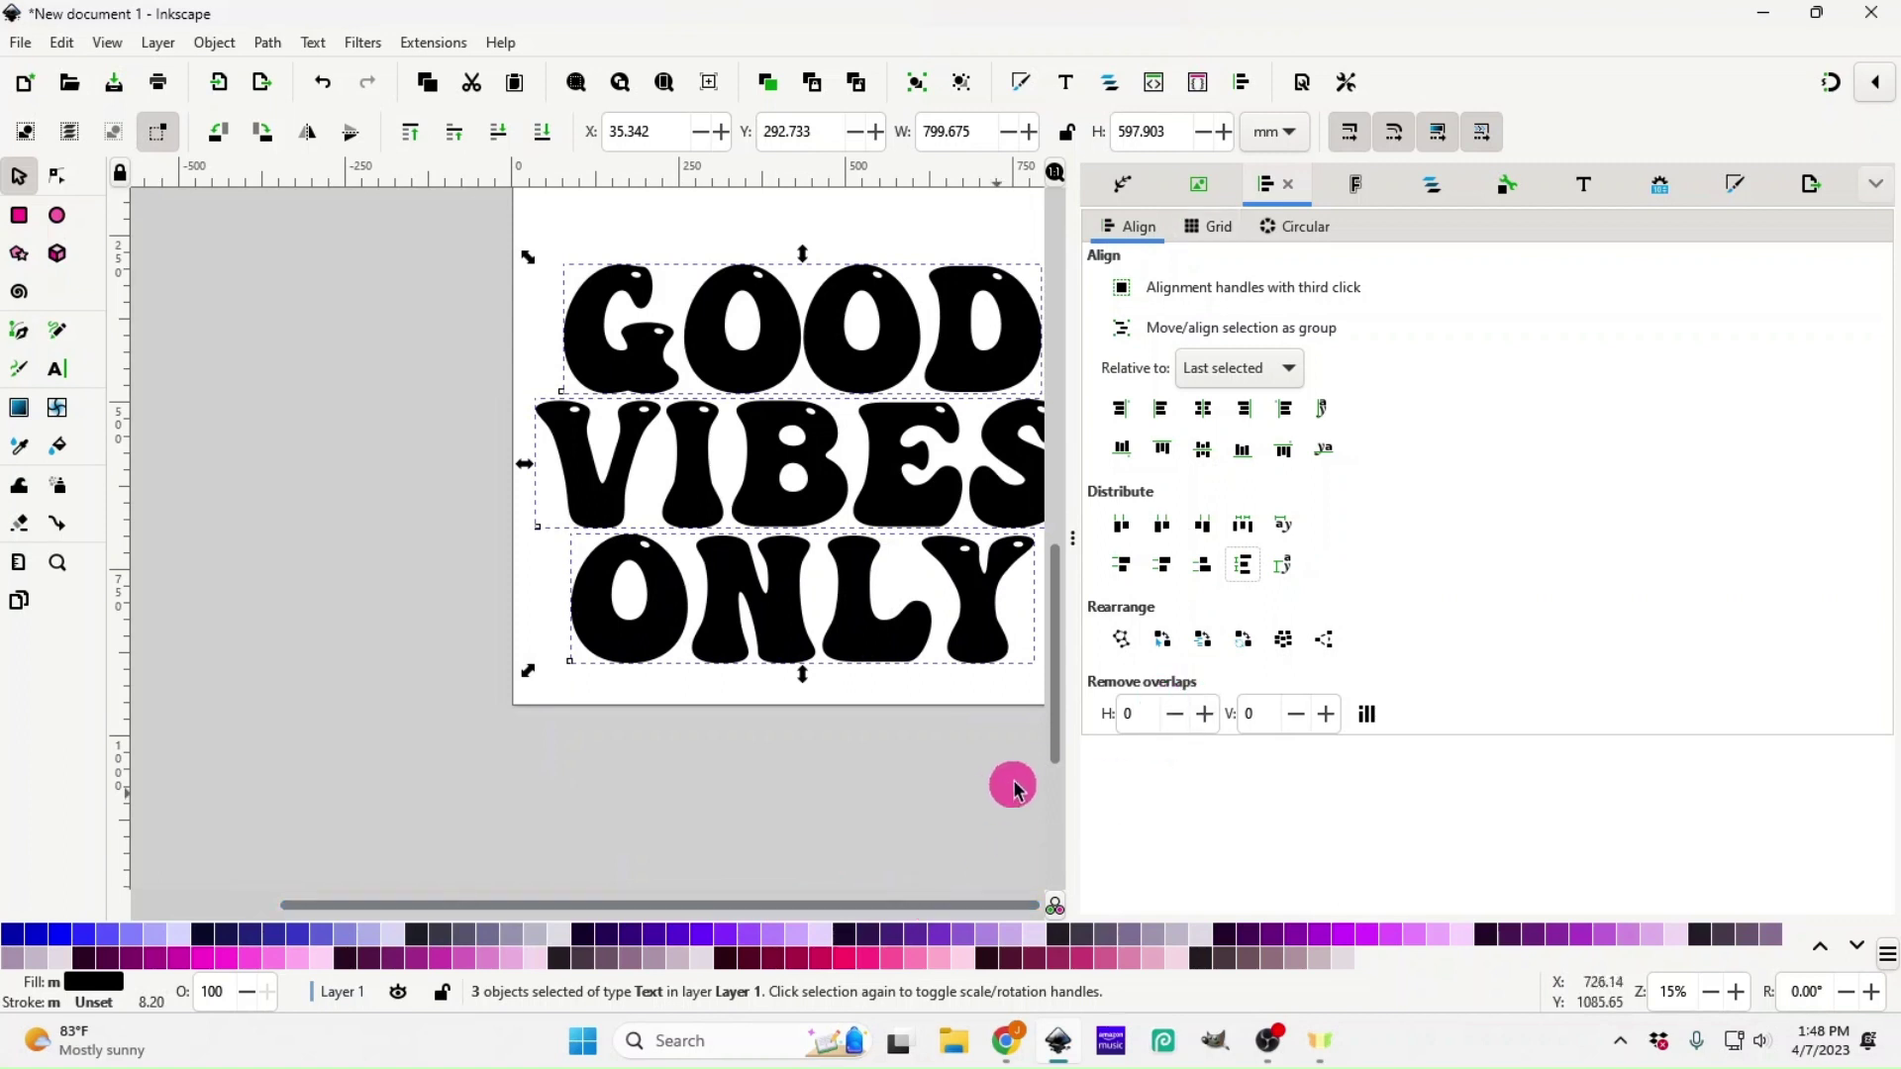
{"action": "mouse_move", "coordinate": [1069, 789]}
{"action": "left_mouse_down"}
{"action": "mouse_move", "coordinate": [1120, 785]}
{"action": "mouse_move", "coordinate": [1073, 789]}
{"action": "left_mouse_up"}
{"action": "left_click_drag", "start_coordinate": [955, 849], "coordinate": [1174, 800]}
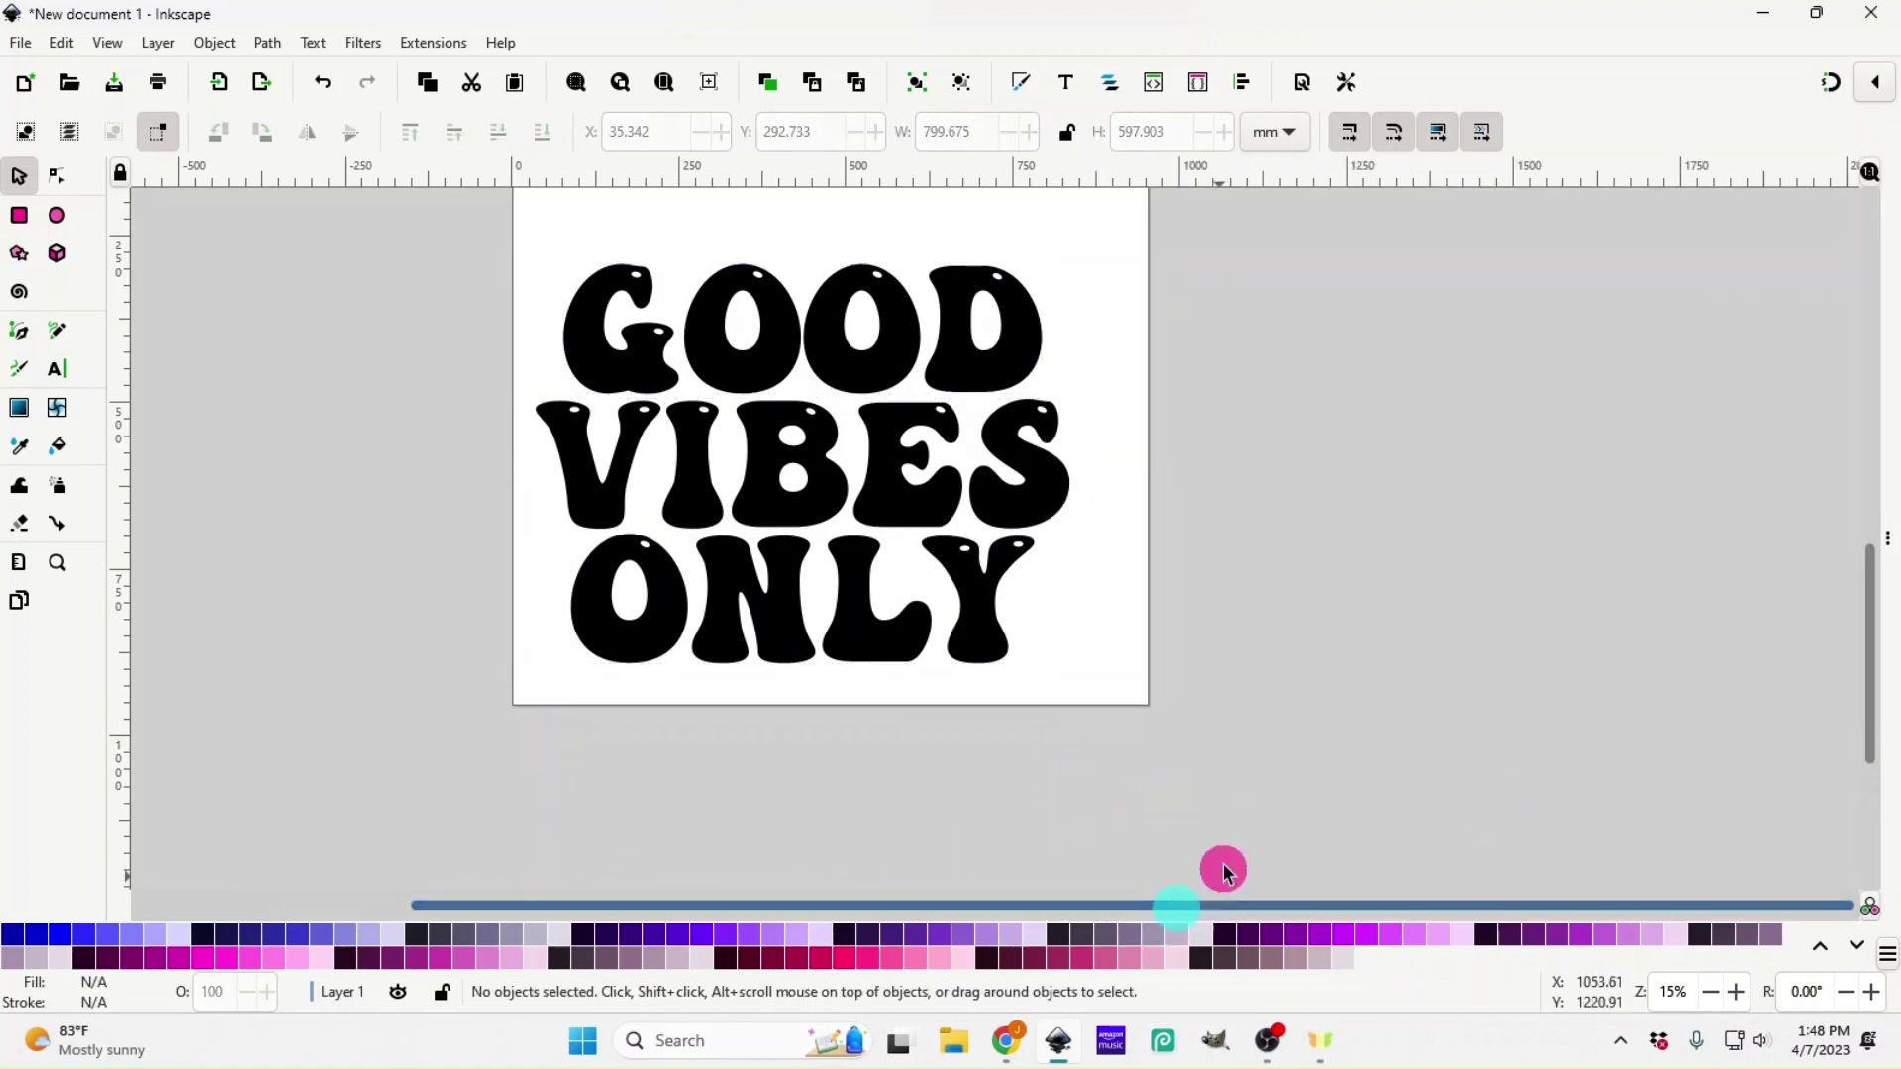
- Move the three text lines to the middle of the page and enlarge them together to about 946 mm wide and 707 mm high
{"action": "scroll", "coordinate": [1215, 809], "scroll_direction": "up", "scroll_amount": 2}
{"action": "left_click_drag", "start_coordinate": [470, 309], "coordinate": [1096, 811]}
{"action": "left_click_drag", "start_coordinate": [984, 683], "coordinate": [1031, 836]}
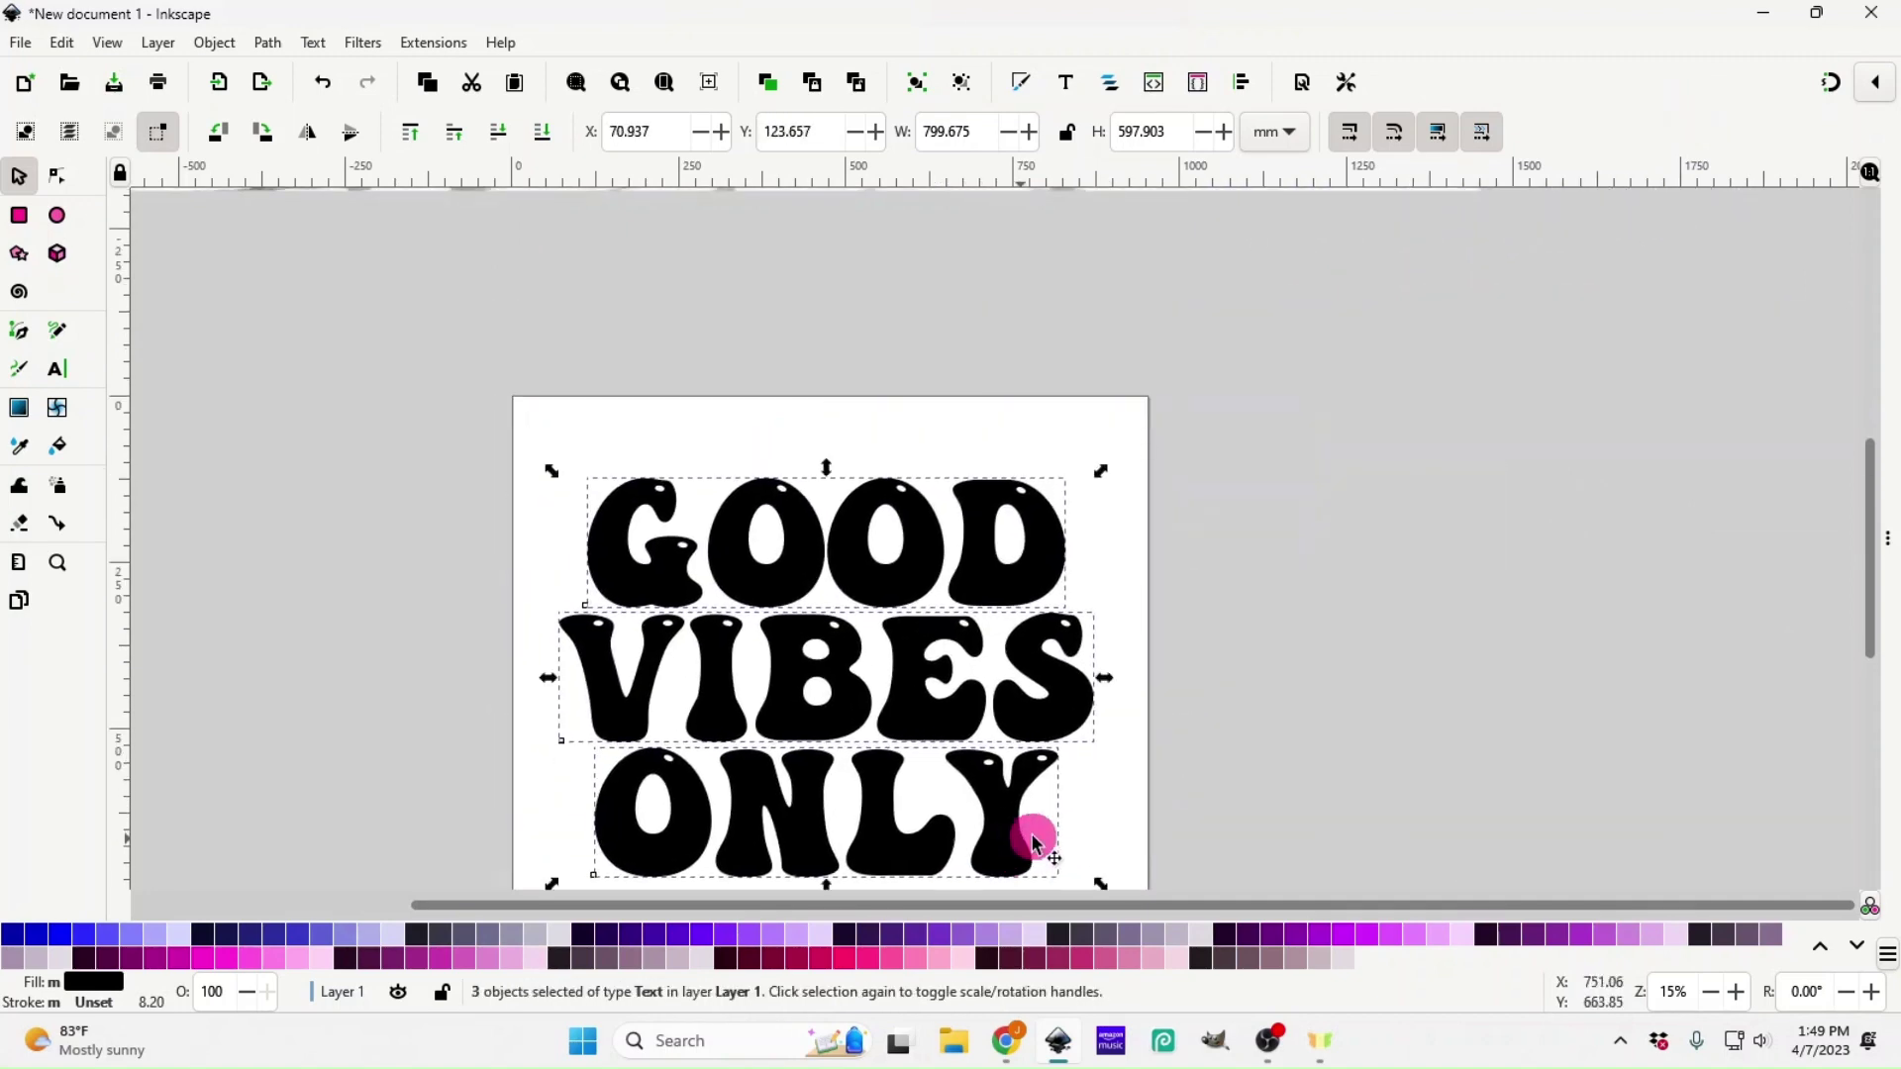
{"action": "scroll", "coordinate": [1031, 836], "scroll_direction": "down", "scroll_amount": 4}
{"action": "left_click_drag", "start_coordinate": [1006, 653], "coordinate": [1013, 683]}
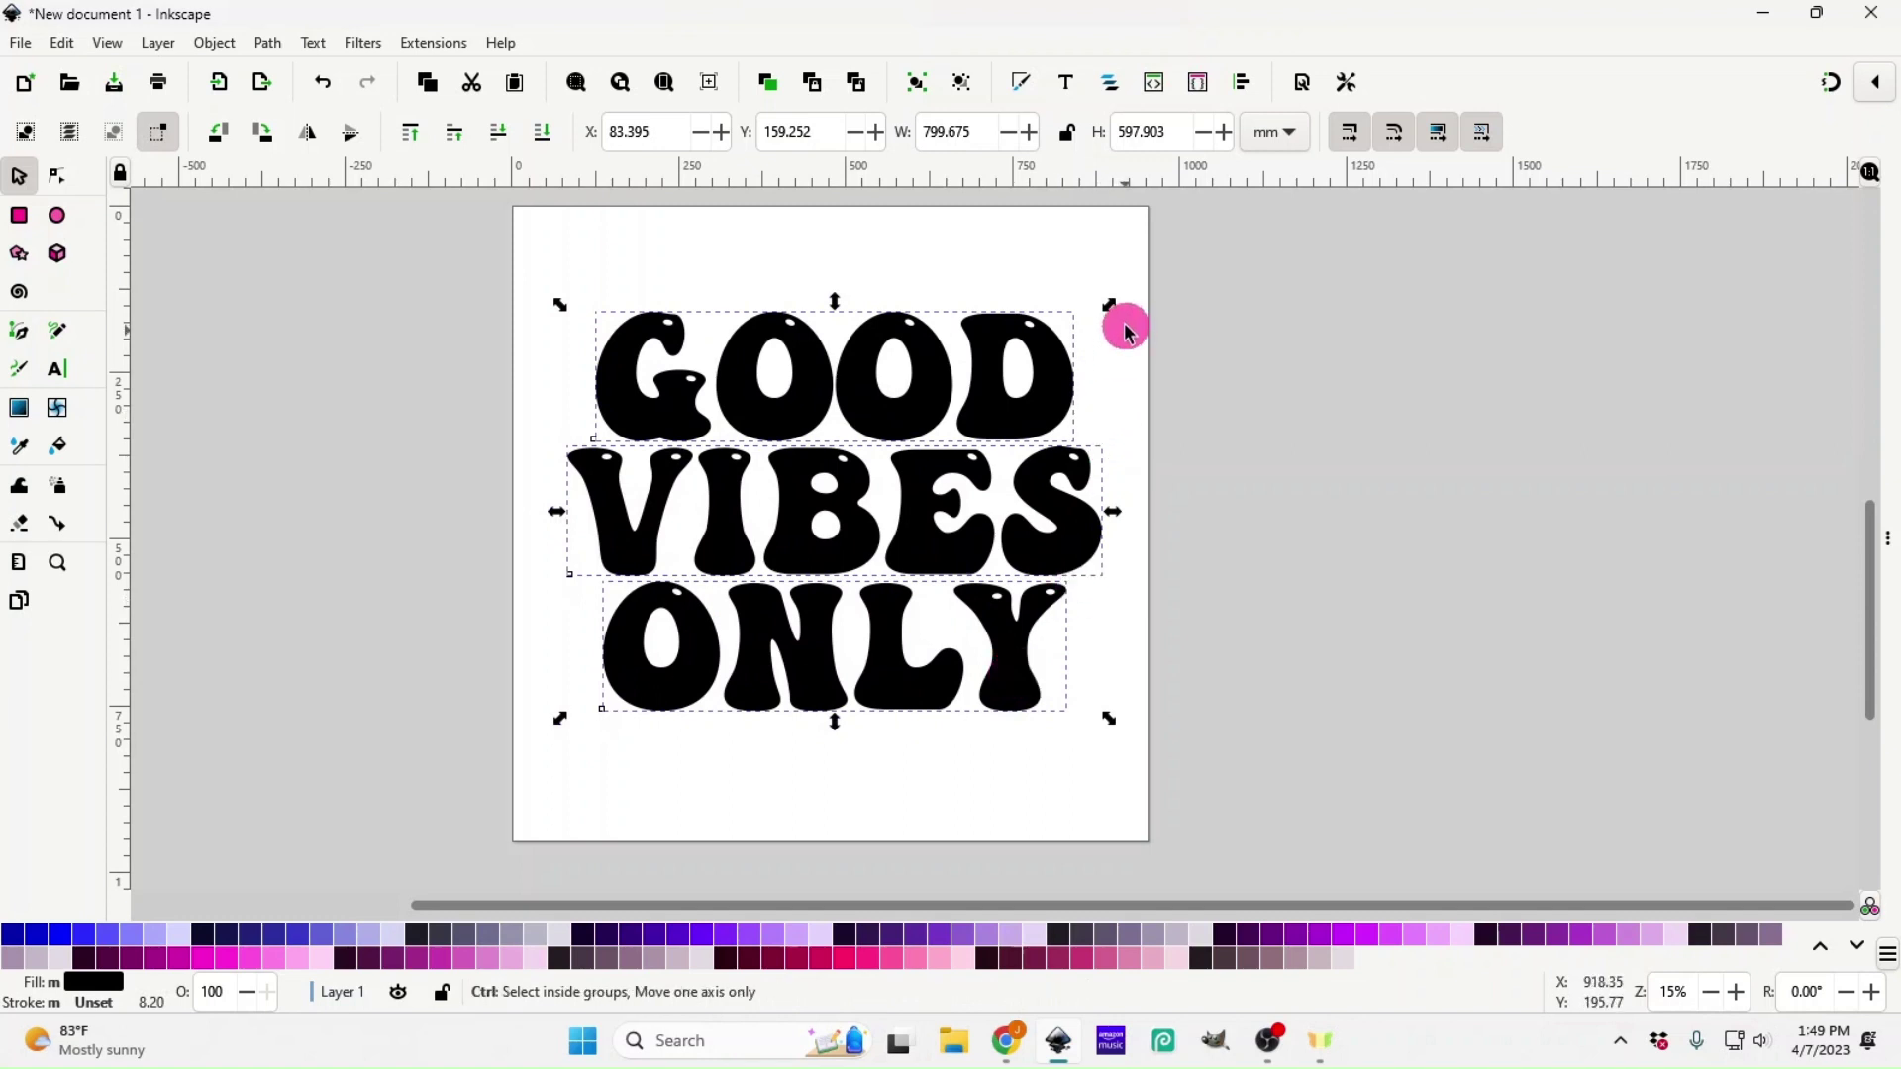
{"action": "left_click_drag", "start_coordinate": [1109, 303], "coordinate": [1154, 253]}
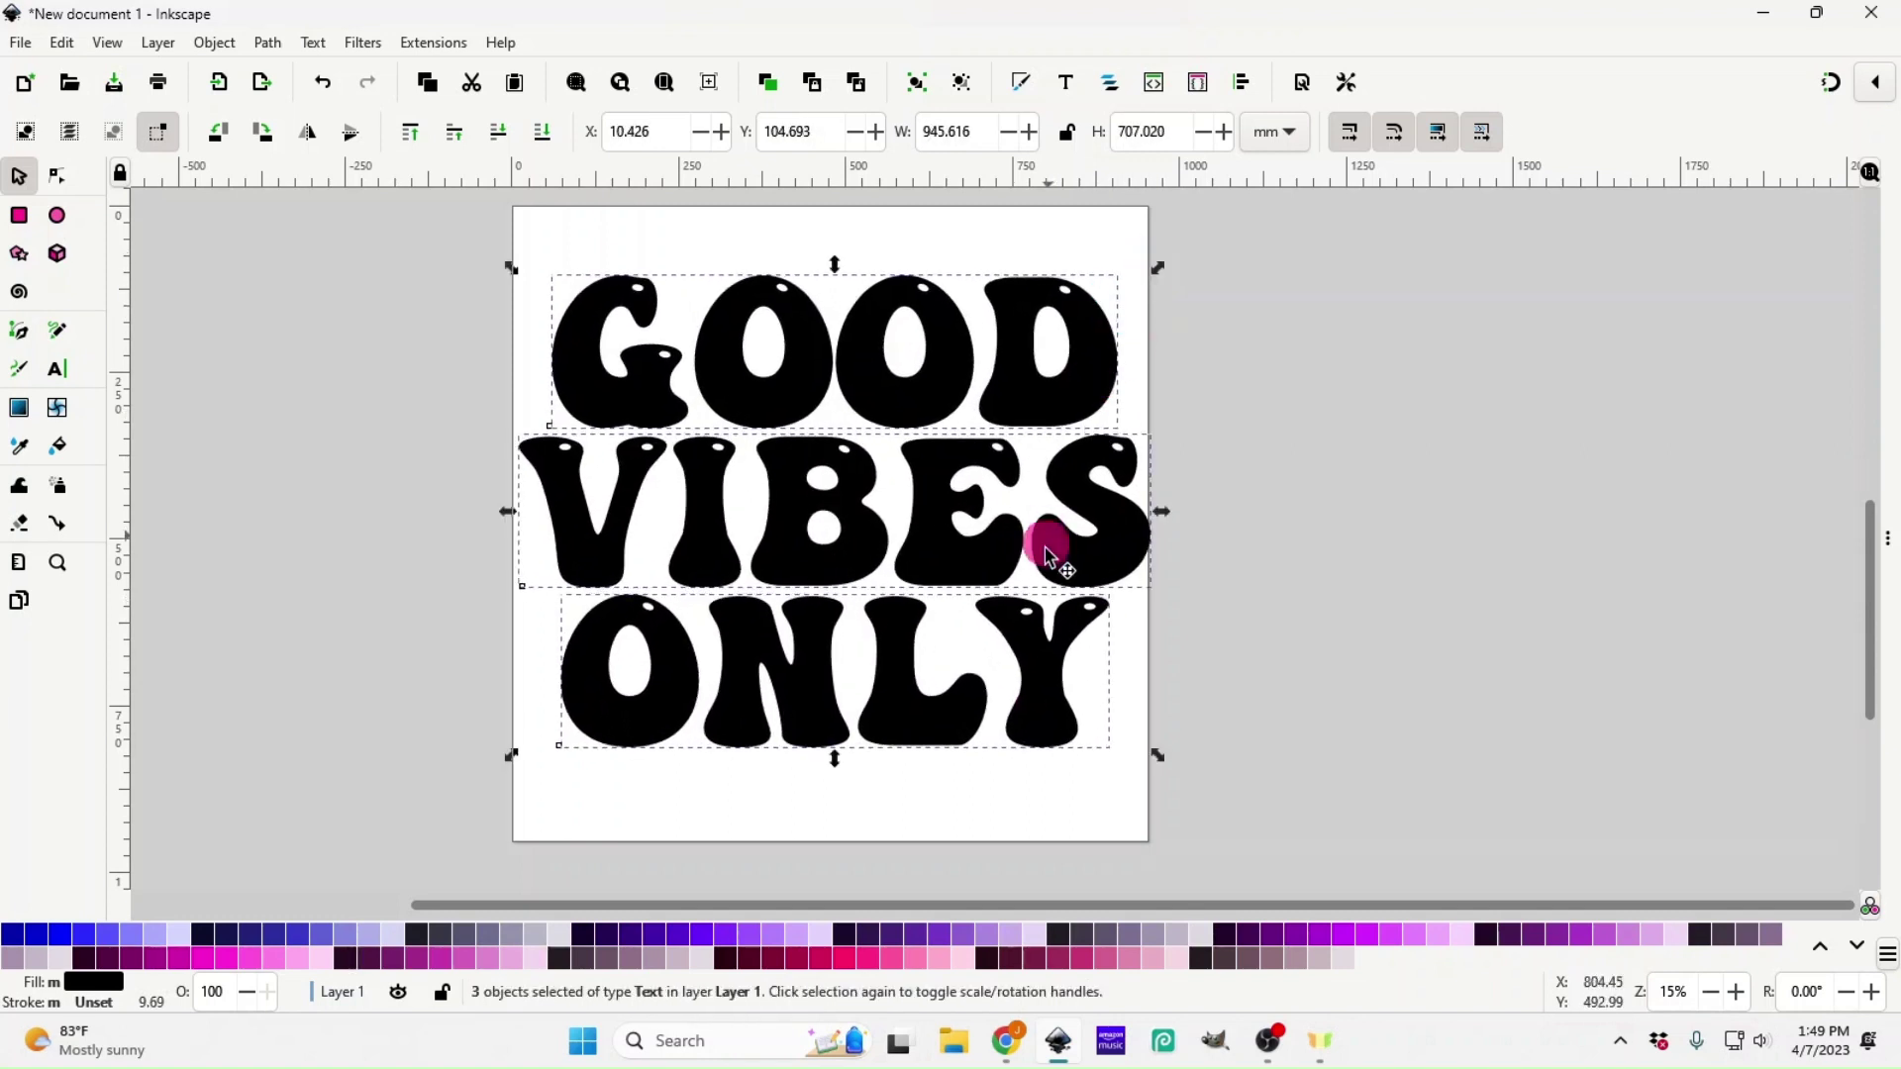
{"action": "left_click_drag", "start_coordinate": [1047, 540], "coordinate": [1041, 569]}
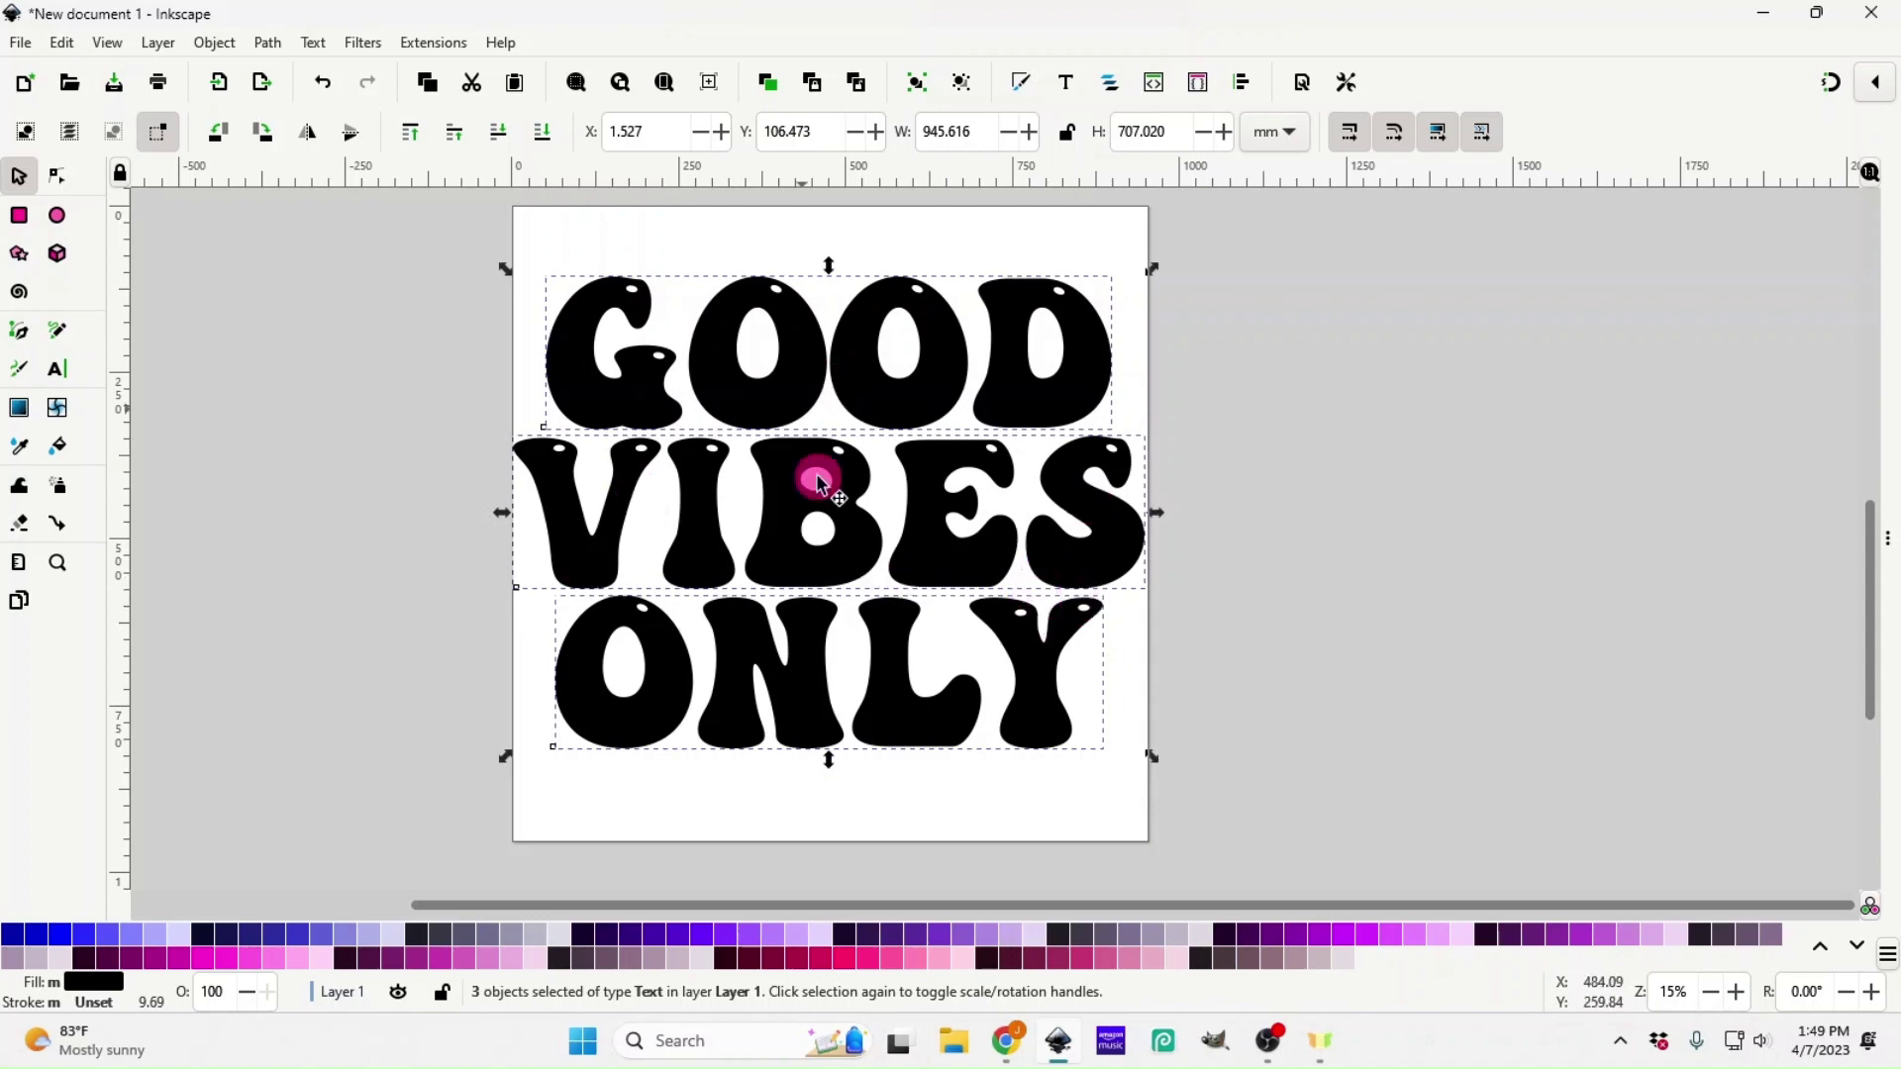
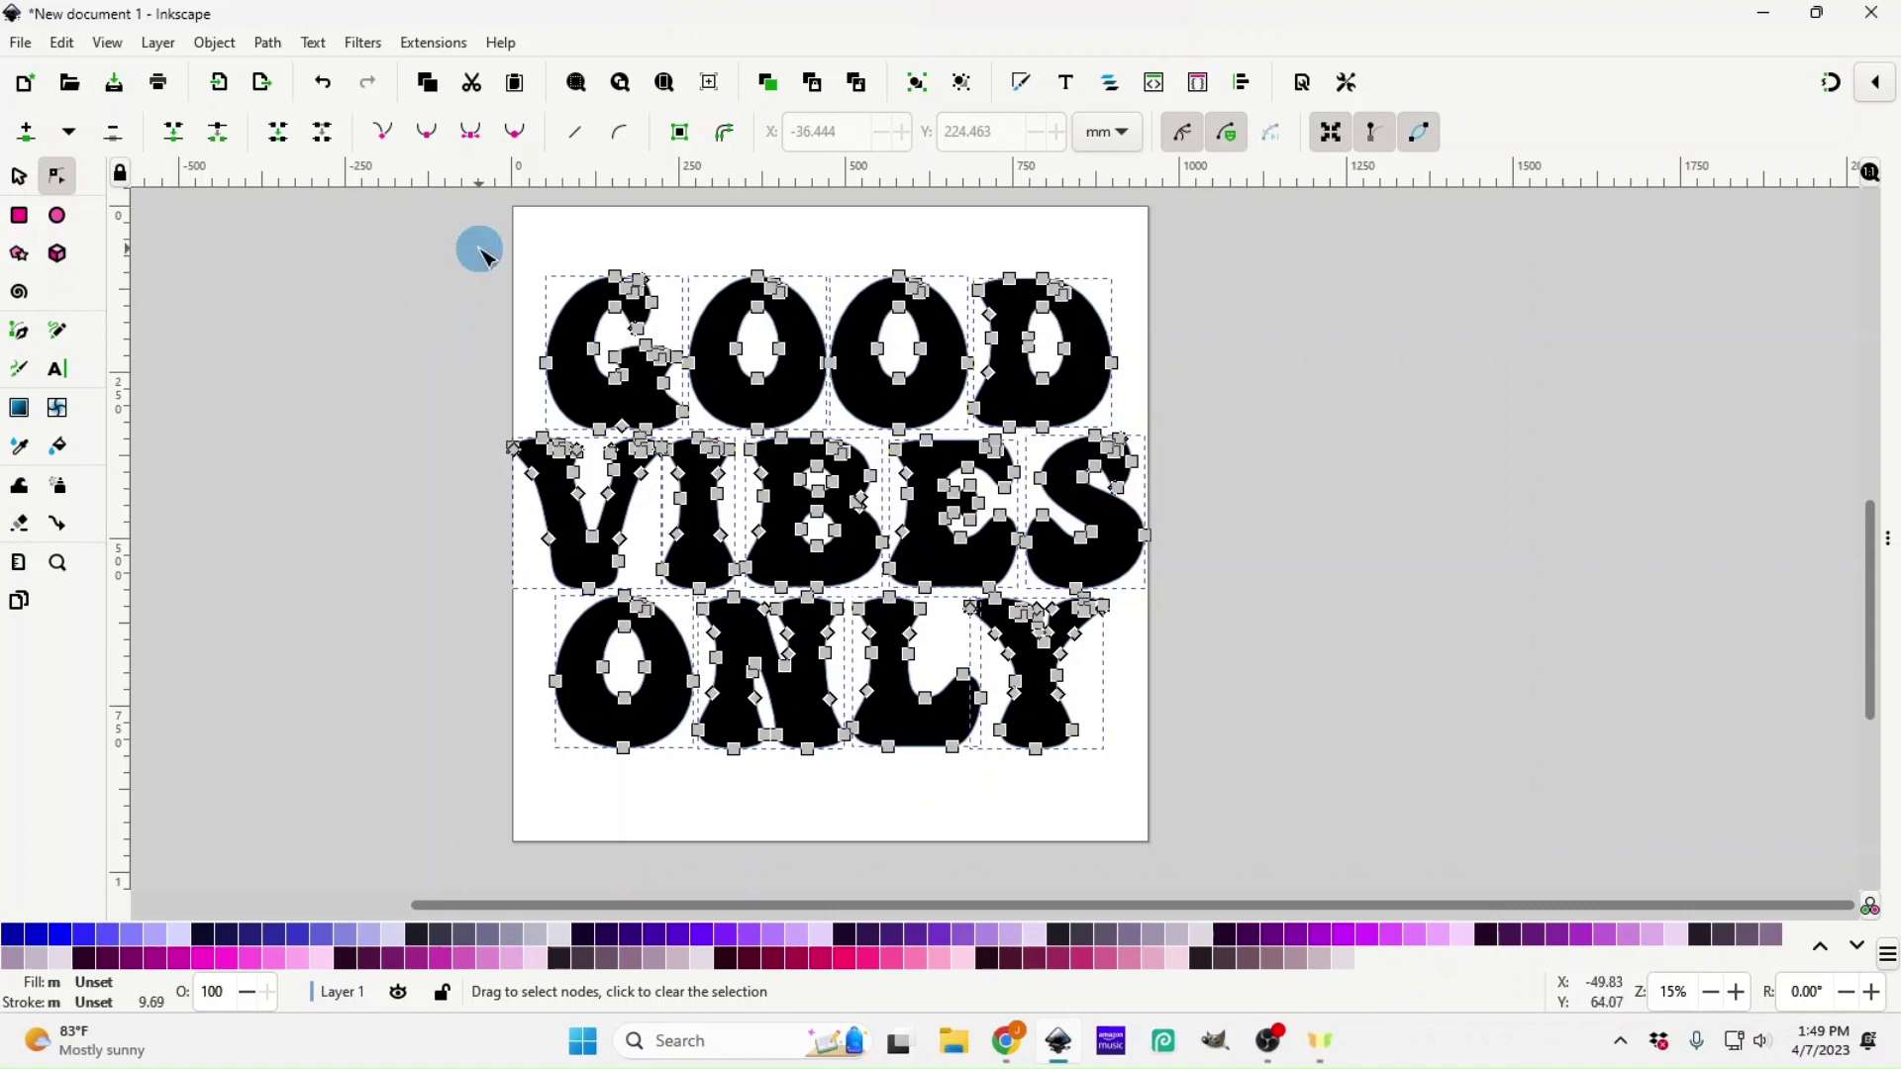
- Select all nodes of the GOOD VIBES ONLY letter paths and unite them into a single path with Union
{"action": "left_click_drag", "start_coordinate": [479, 247], "coordinate": [1244, 861]}
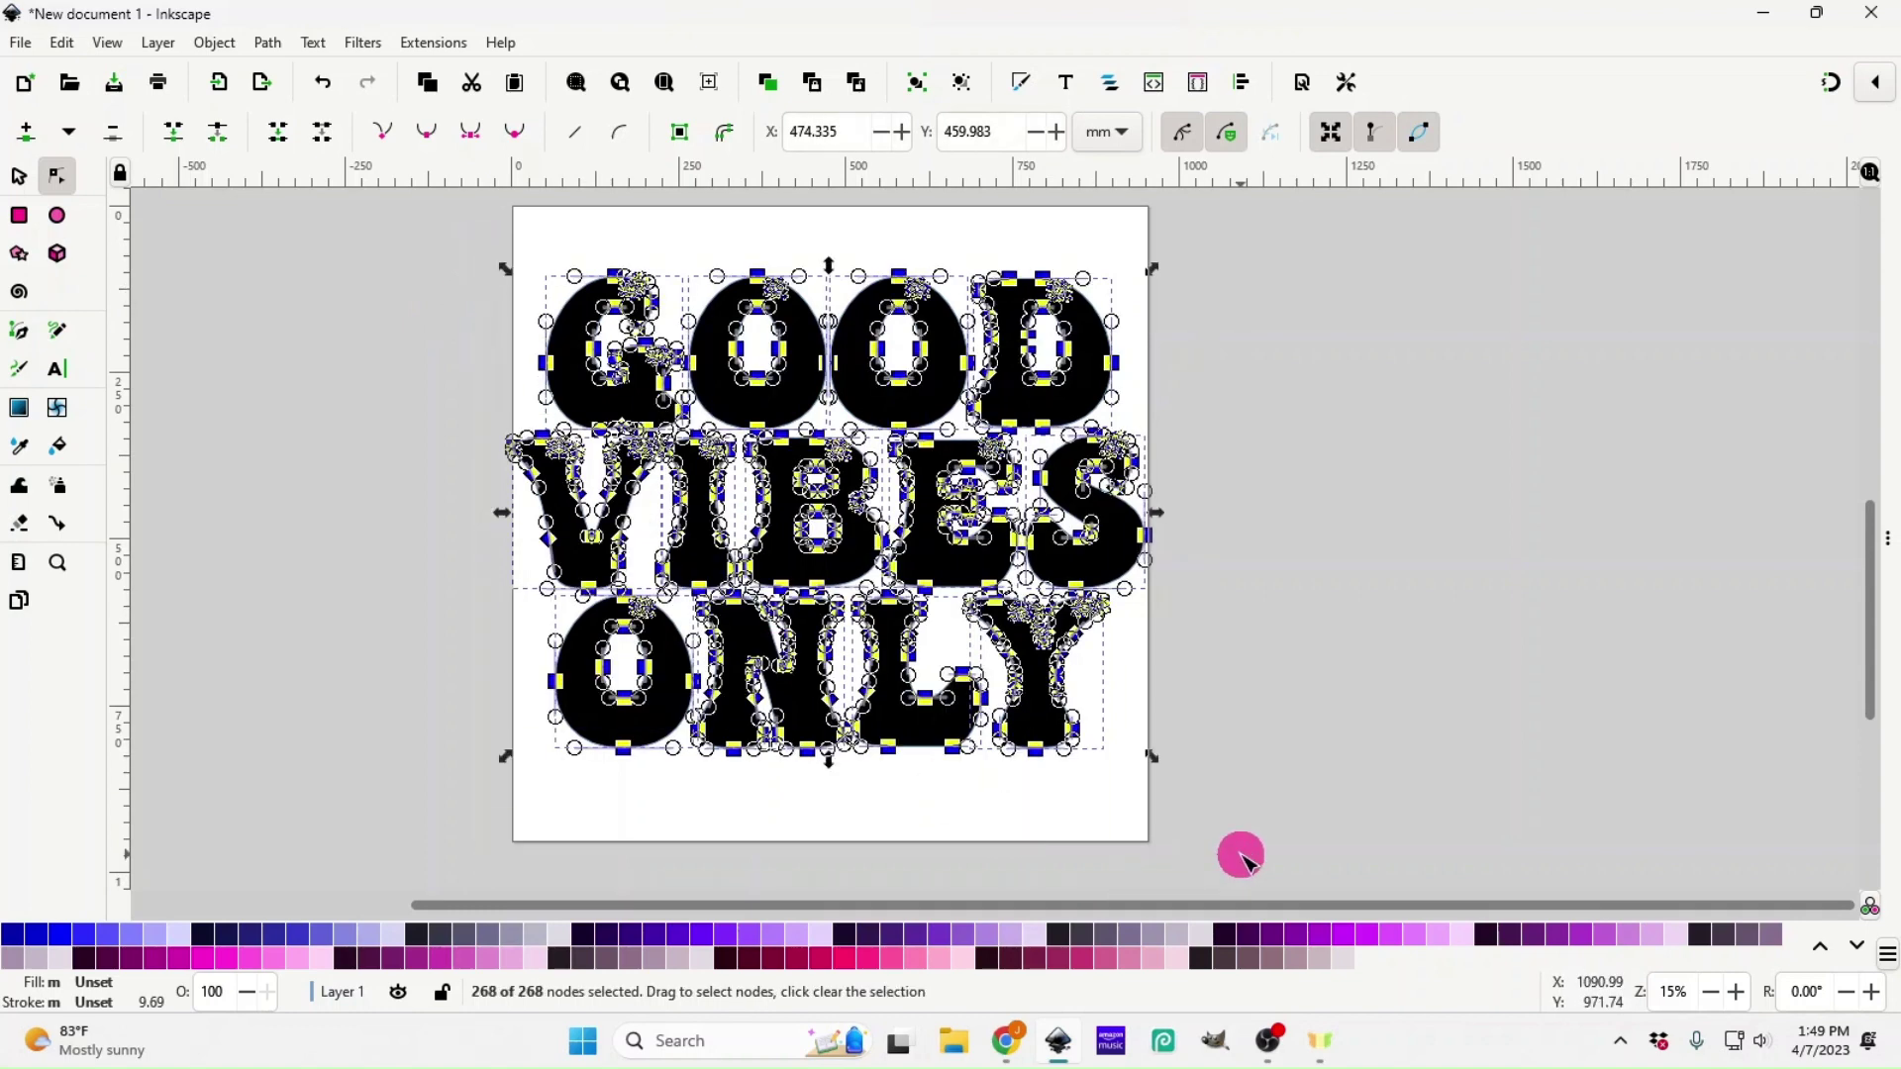
{"action": "left_click", "coordinate": [269, 43]}
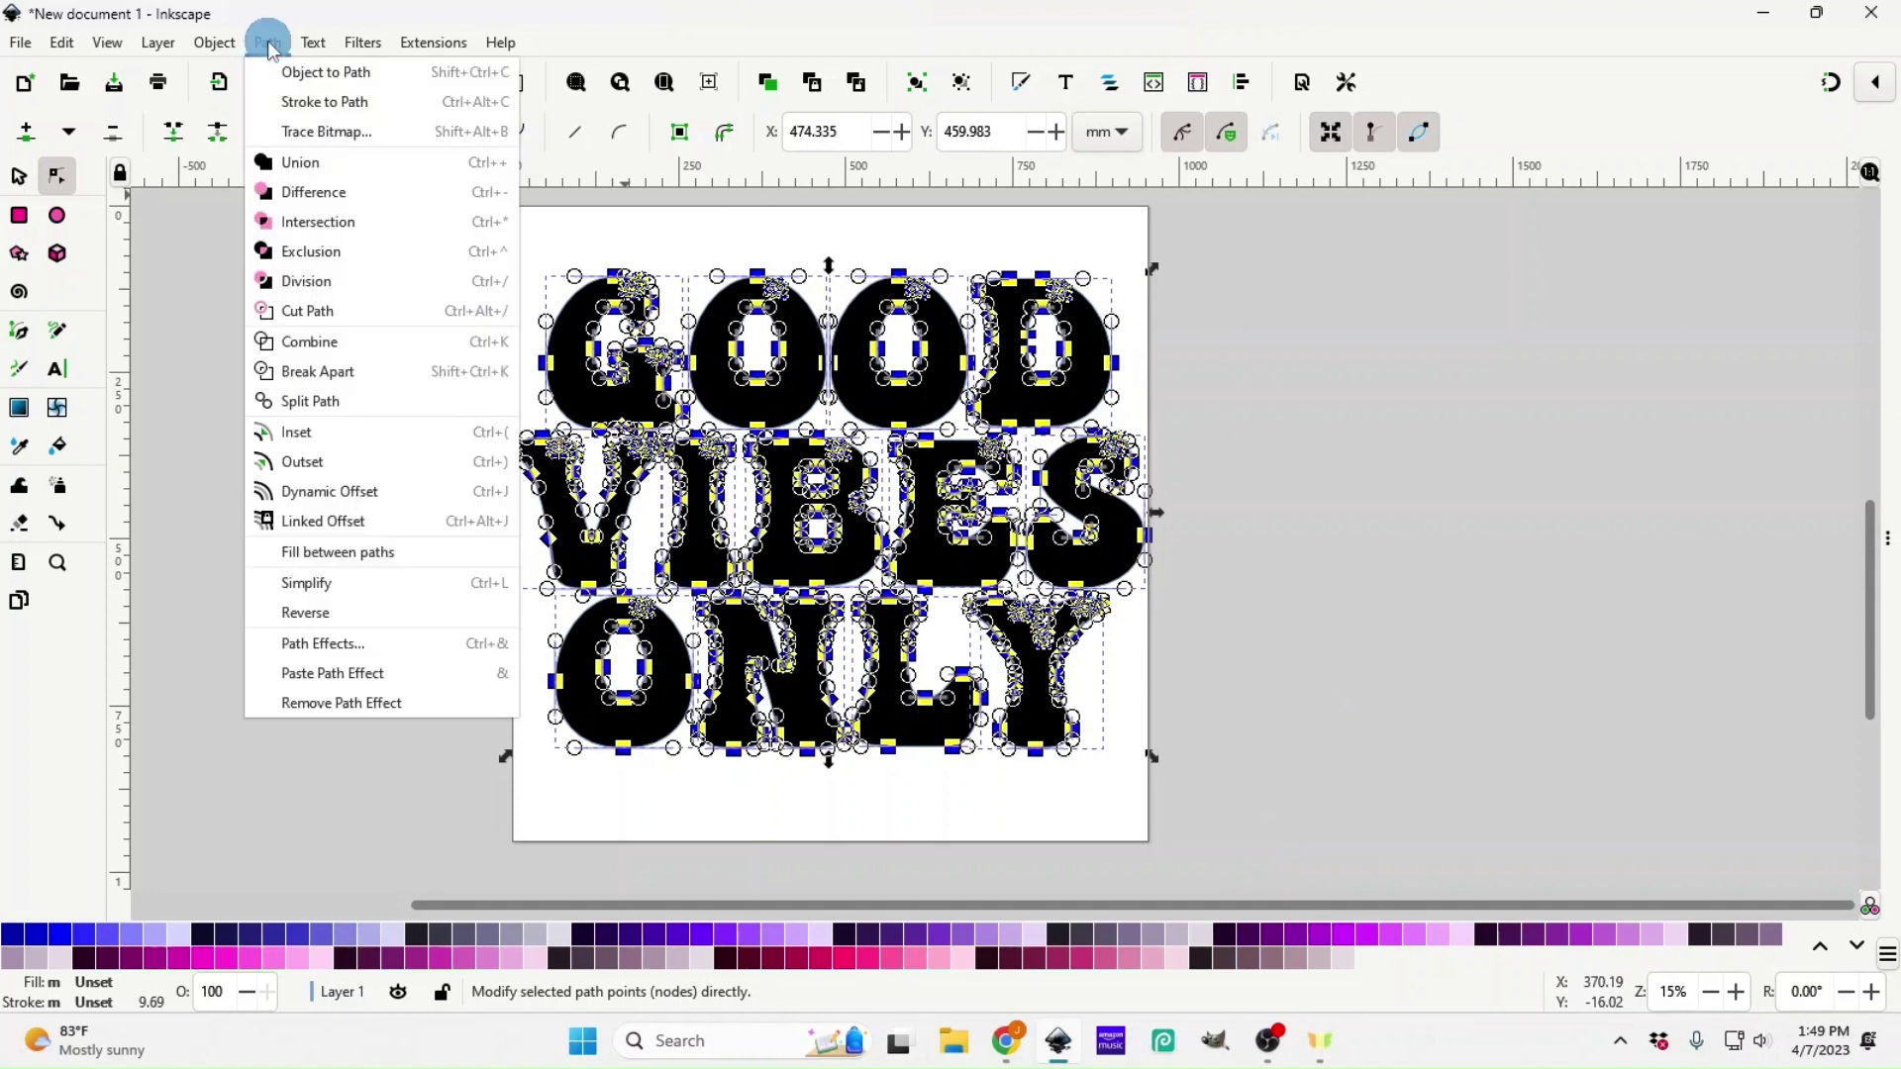
{"action": "left_click", "coordinate": [294, 173]}
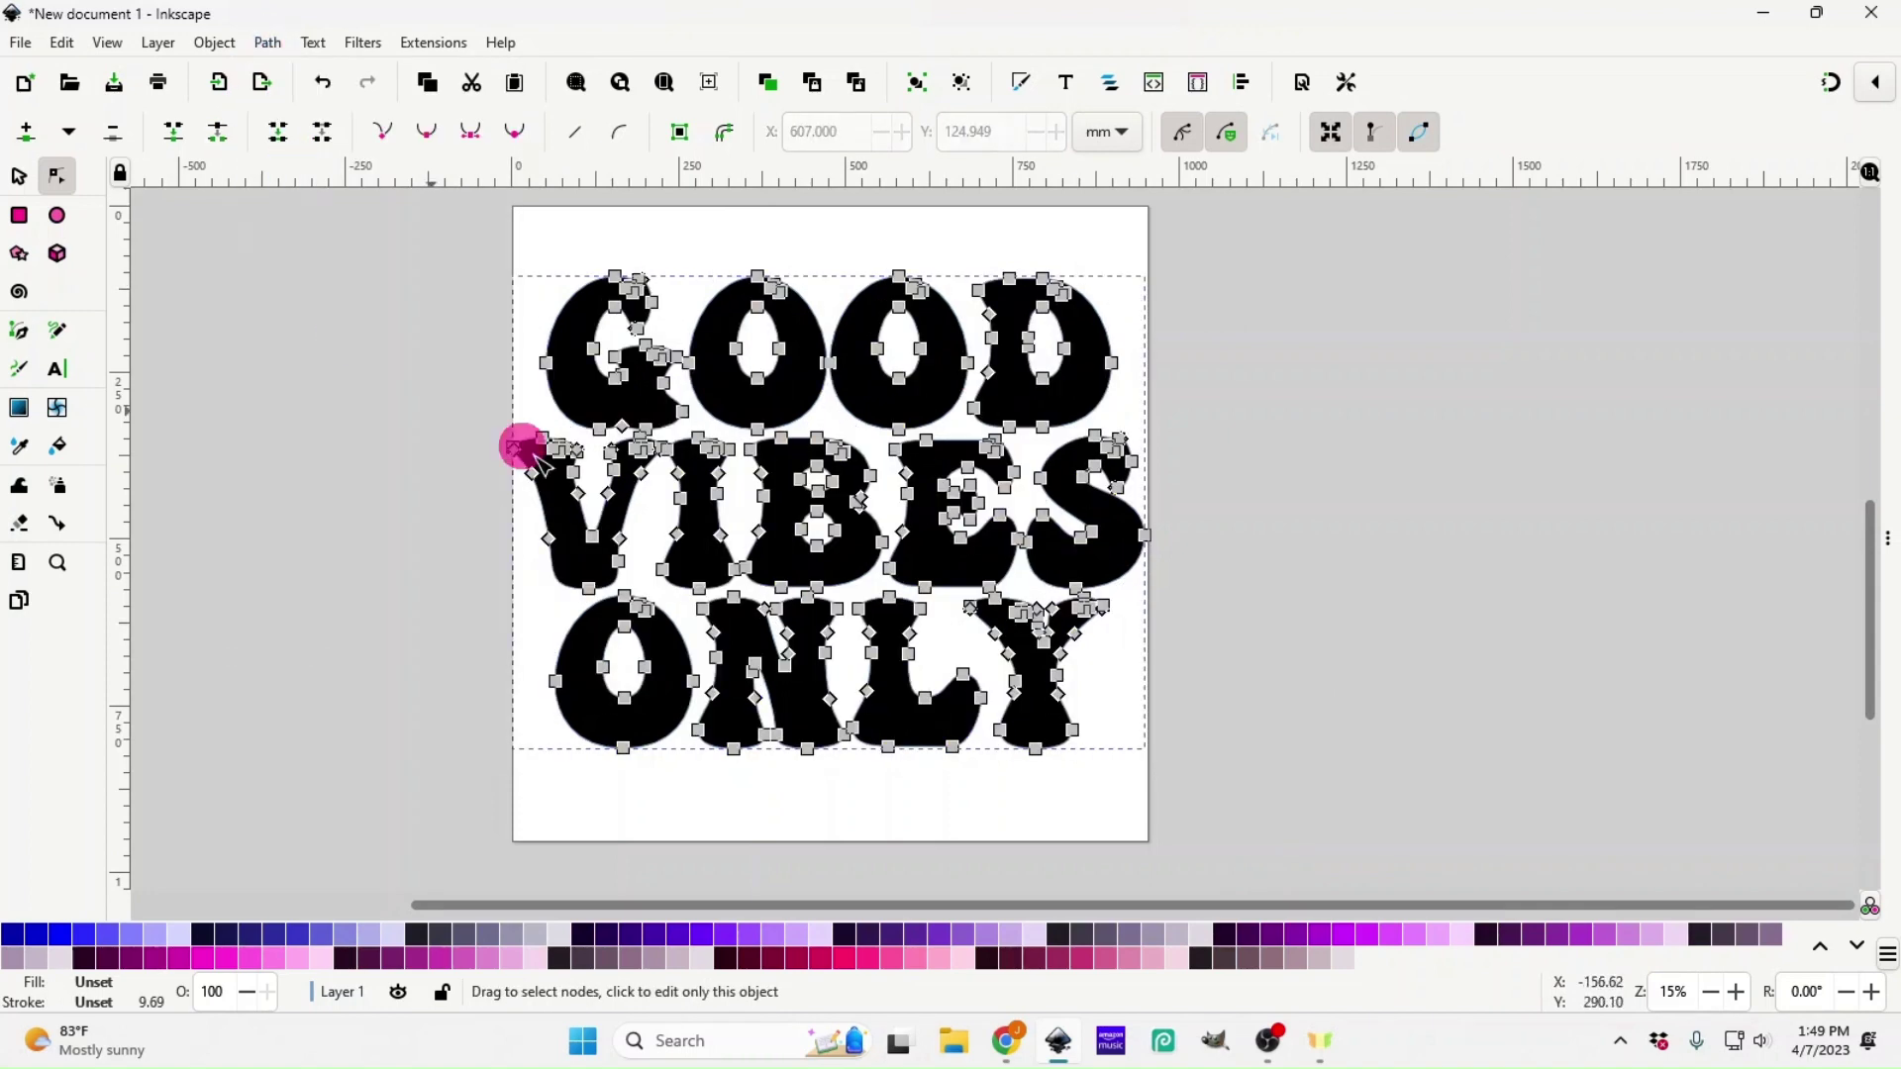
{"action": "key", "text": "ctrl+shift+c"}
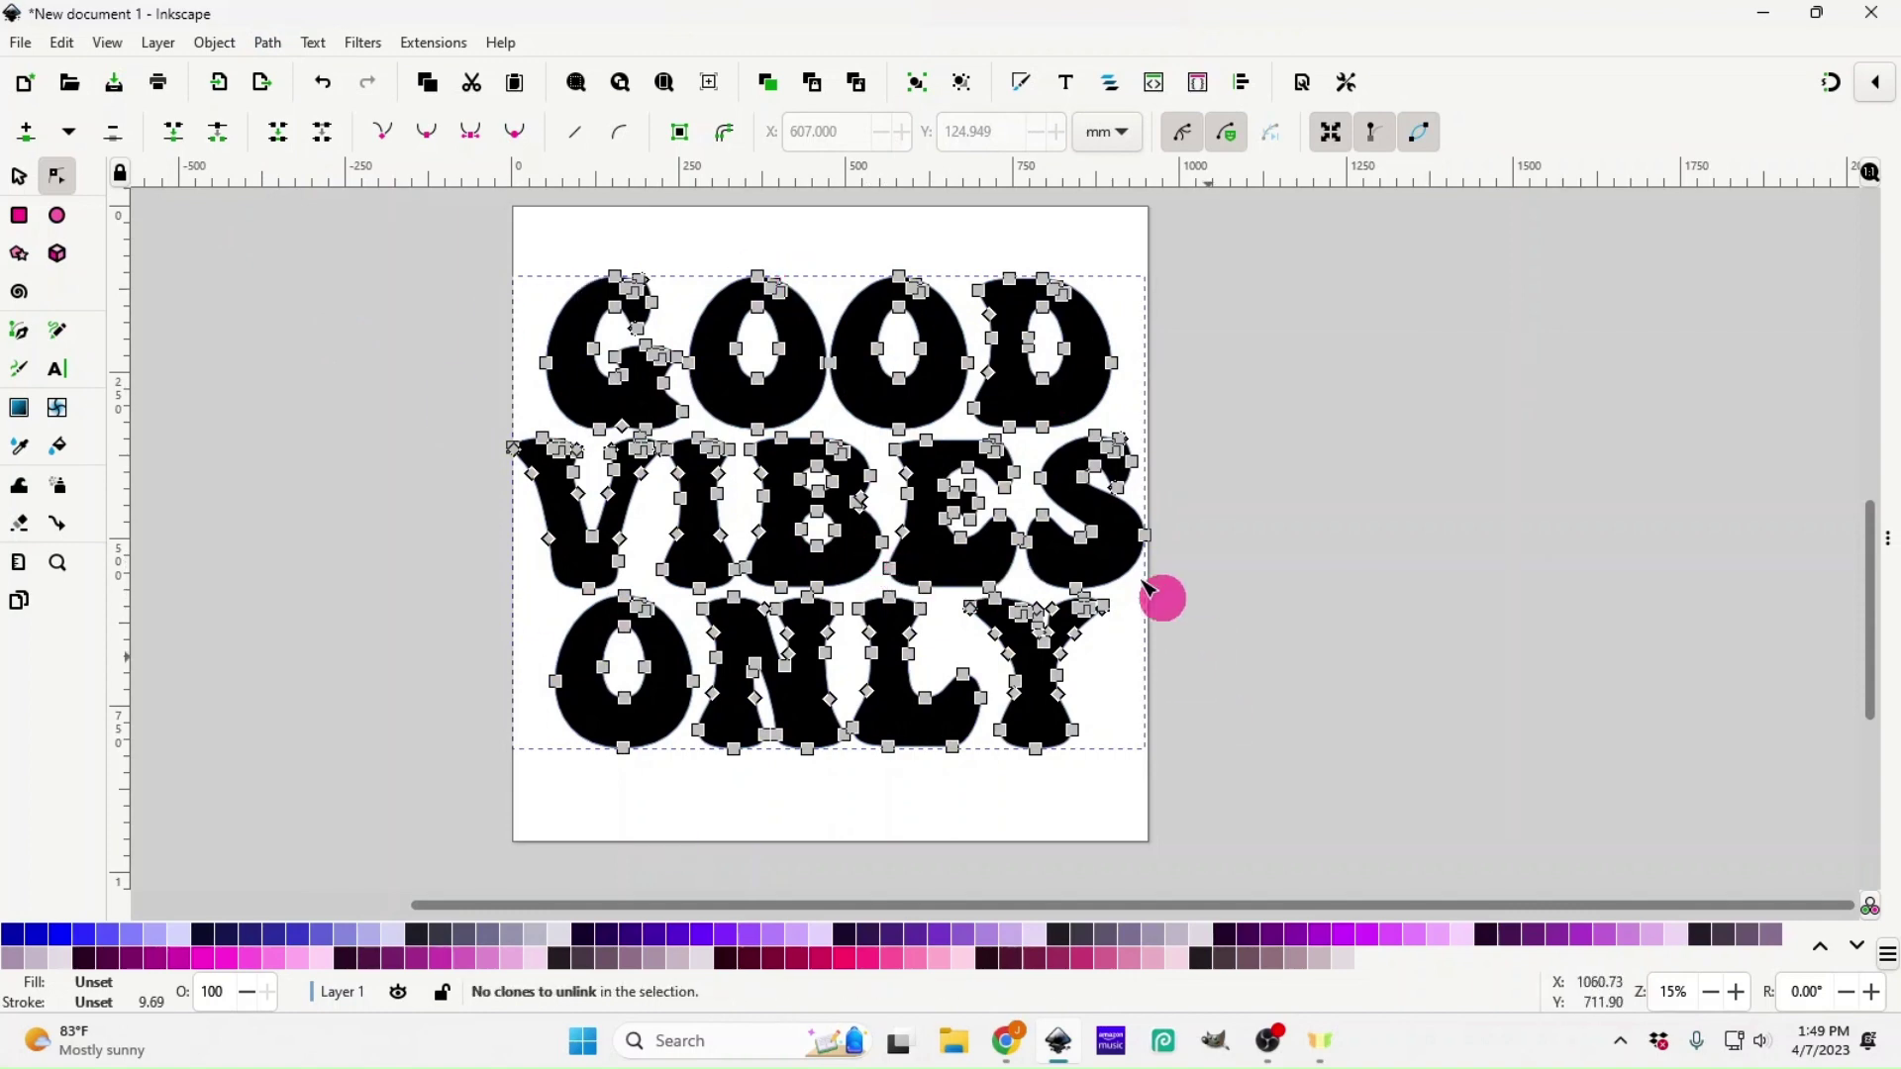
{"action": "left_click", "coordinate": [354, 443]}
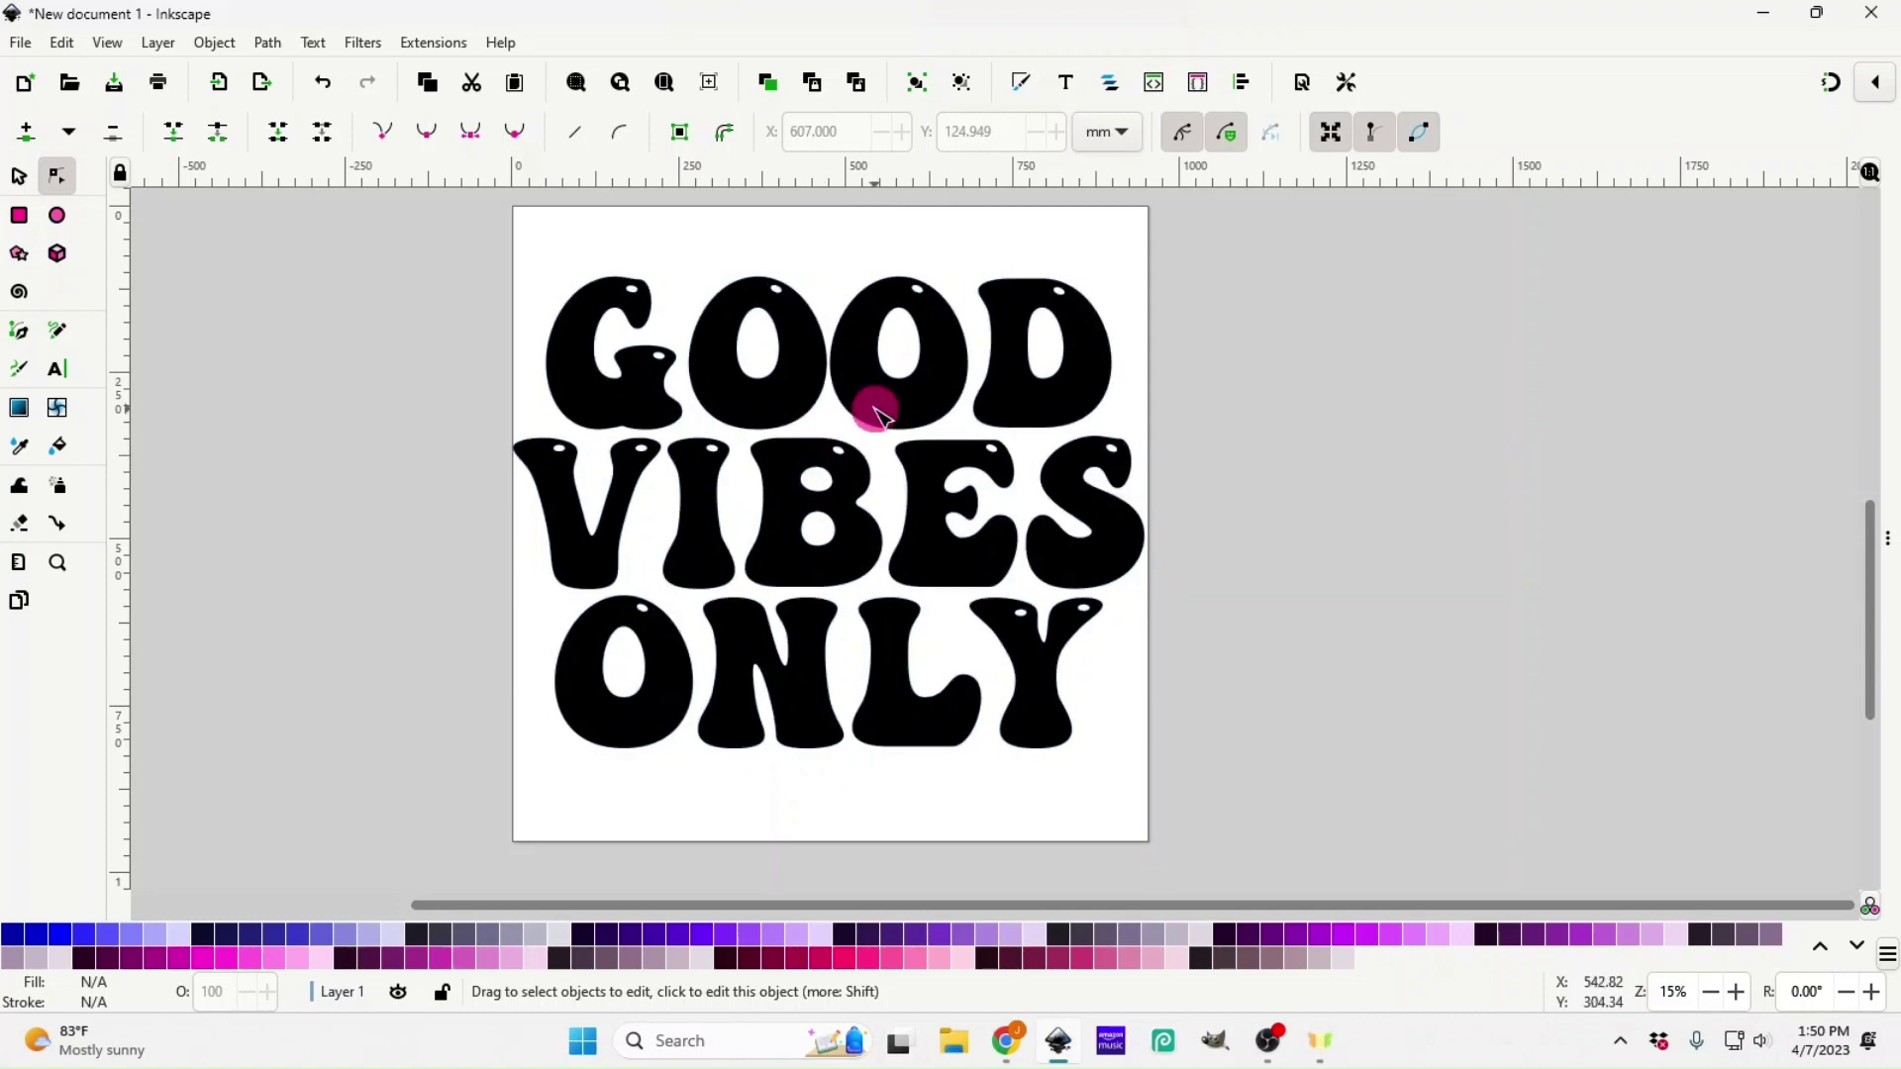
- Add the Lattice Deformation 2 path effect to the united GOOD VIBES ONLY path
{"action": "left_click", "coordinate": [884, 416]}
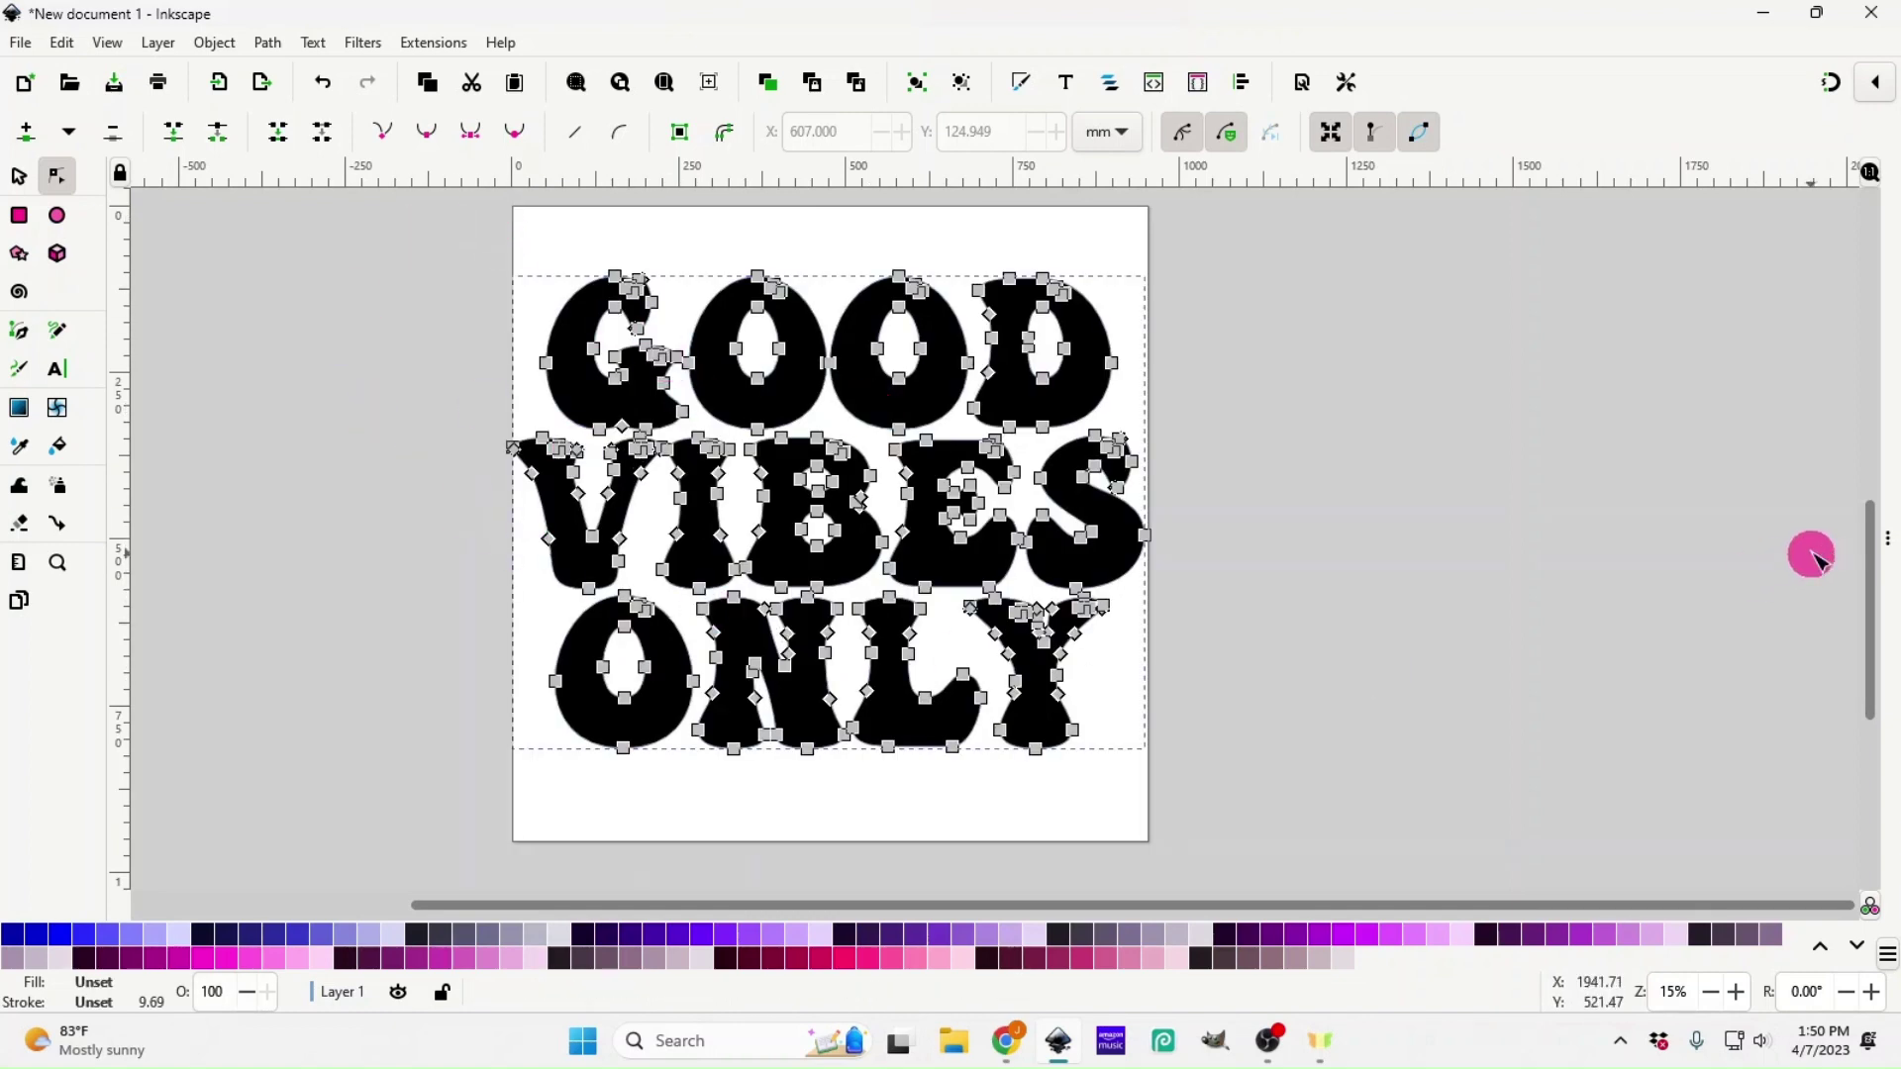
{"action": "left_click_drag", "start_coordinate": [1883, 505], "coordinate": [1541, 577]}
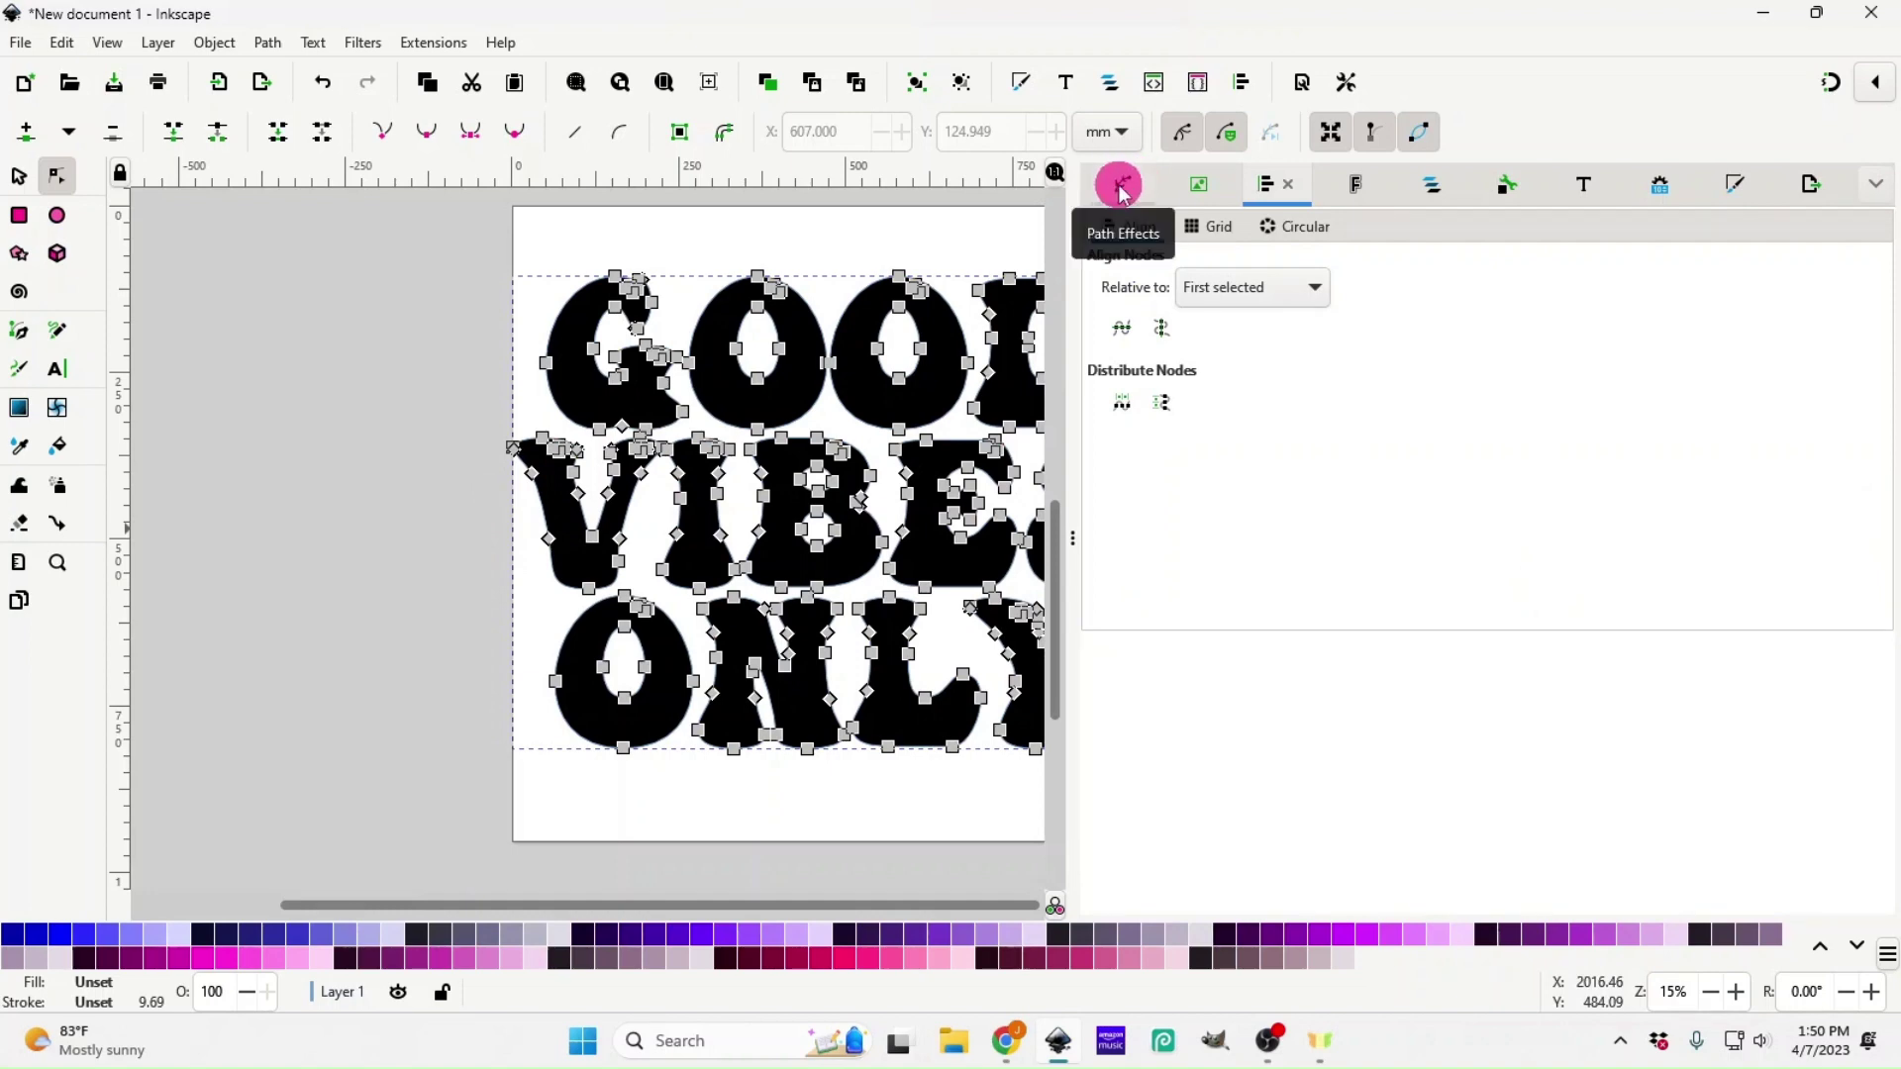
{"action": "left_click", "coordinate": [277, 43]}
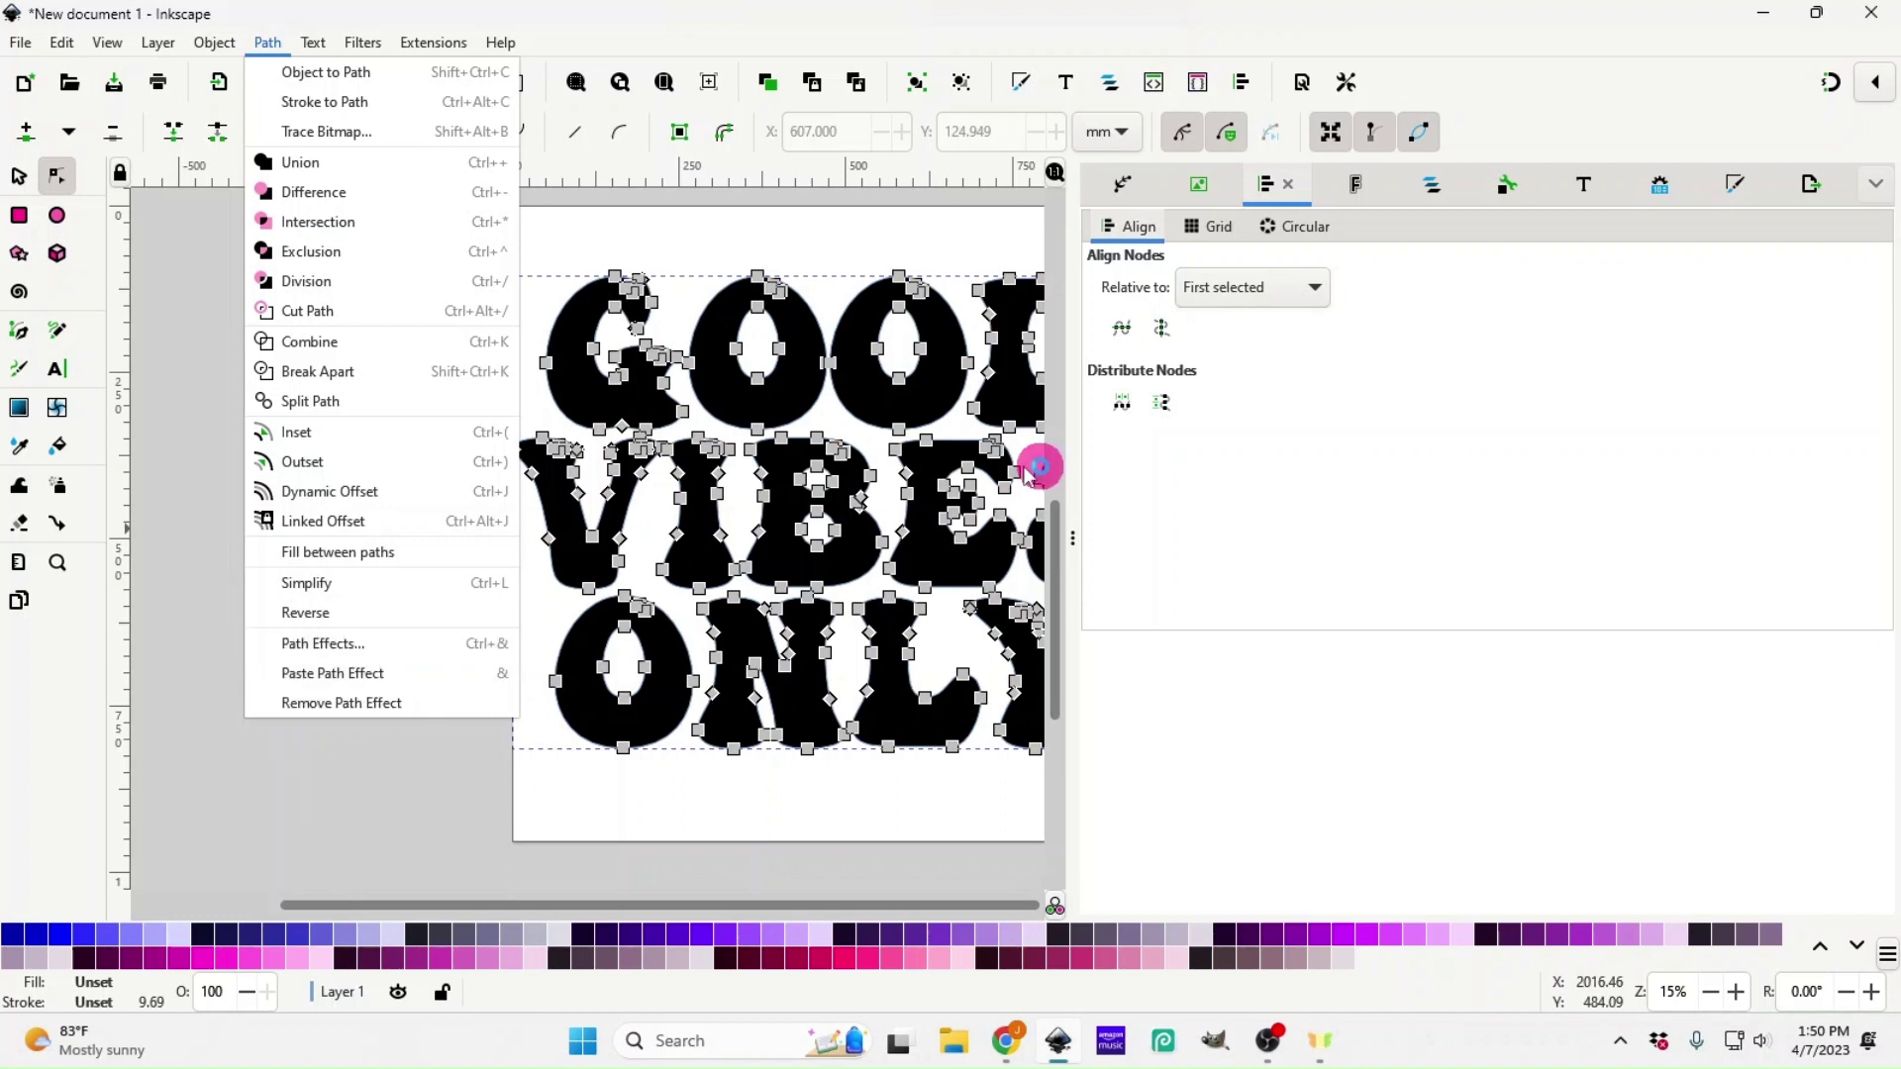
{"action": "left_click", "coordinate": [1123, 186]}
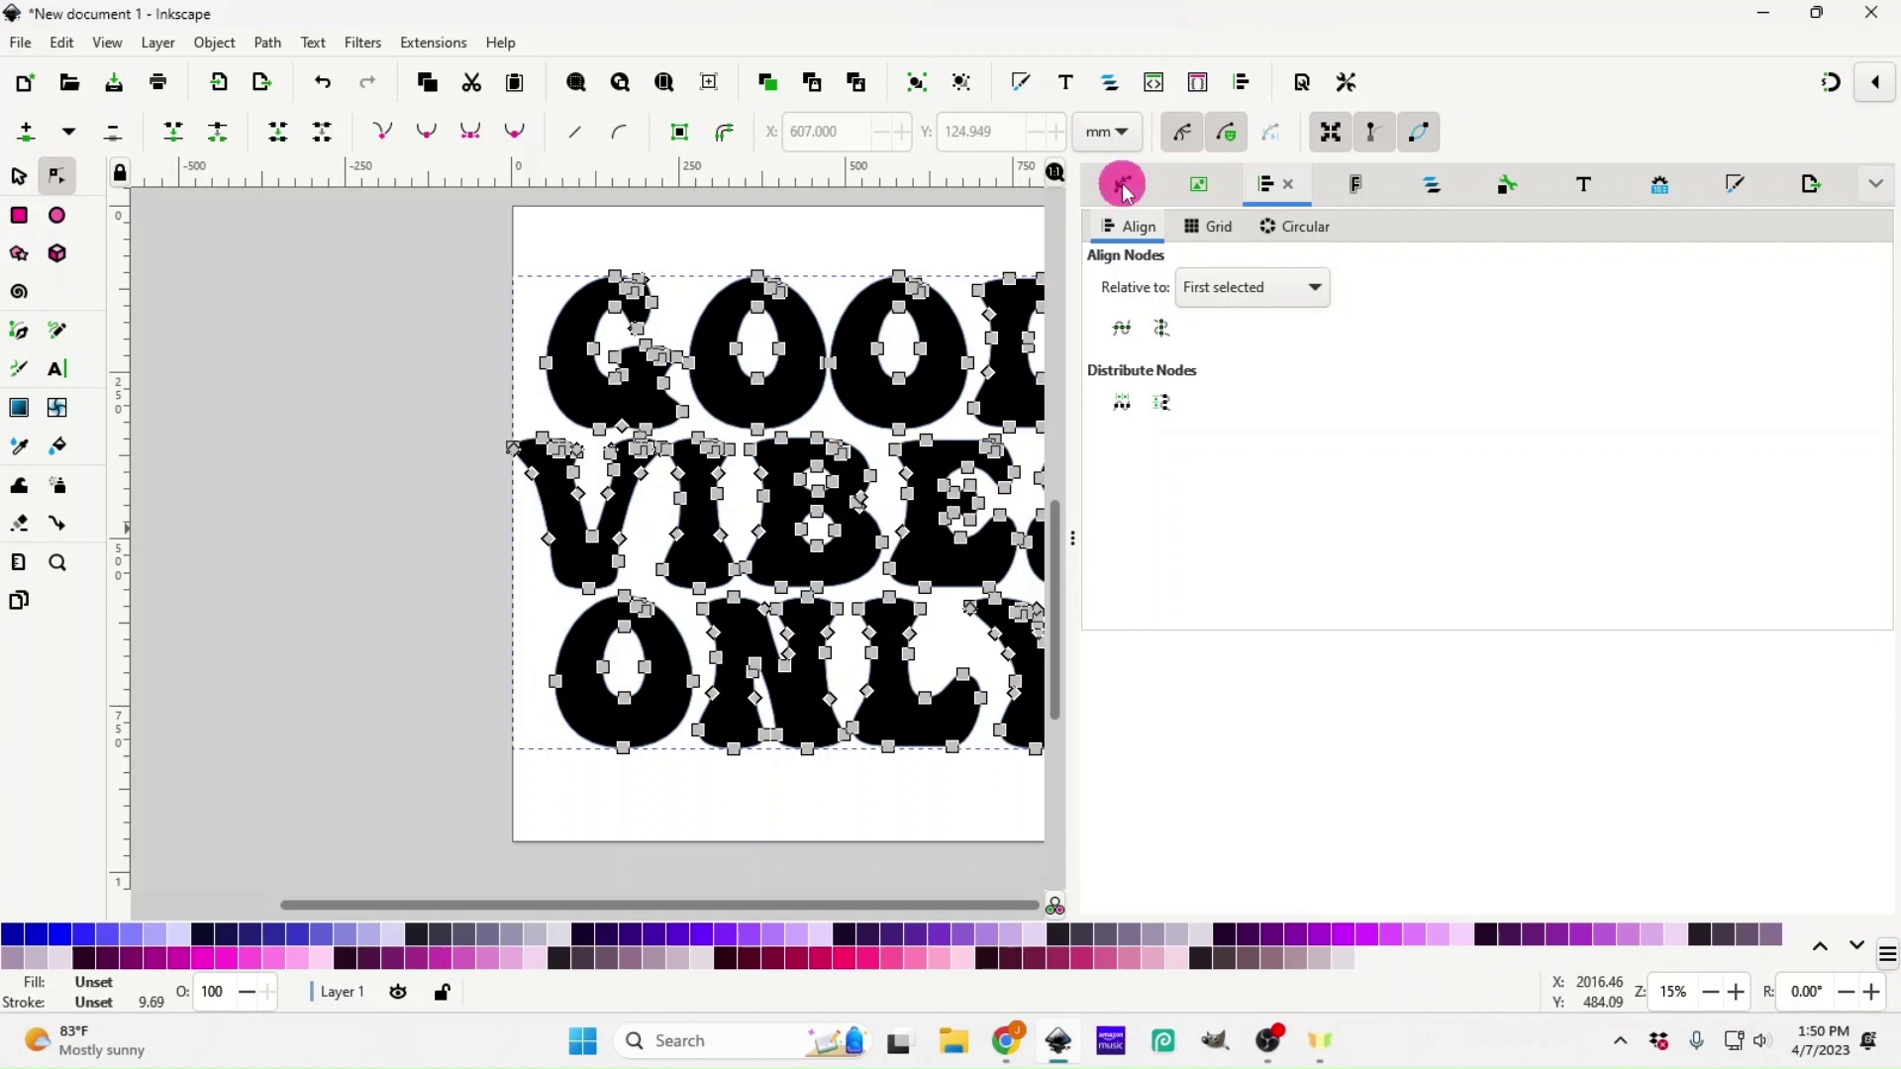
{"action": "left_click", "coordinate": [1136, 188]}
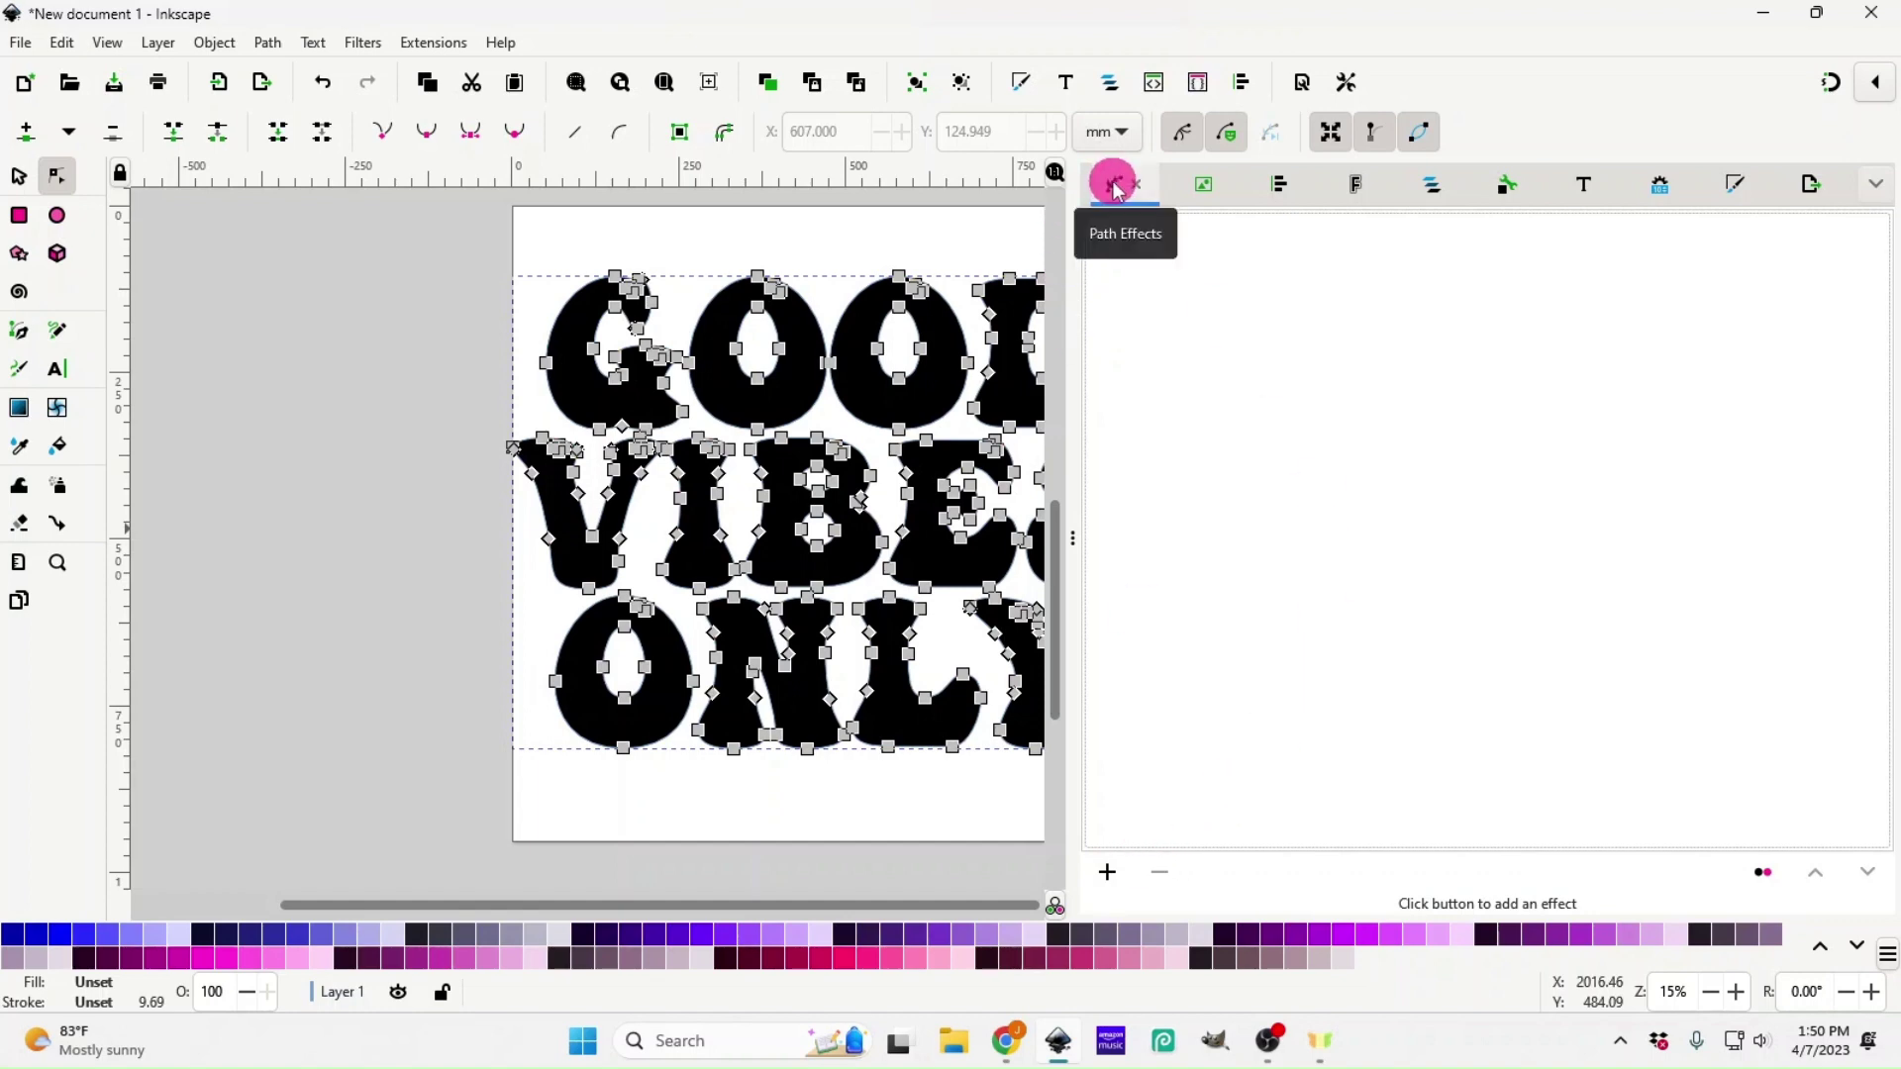
{"action": "left_click", "coordinate": [1108, 876]}
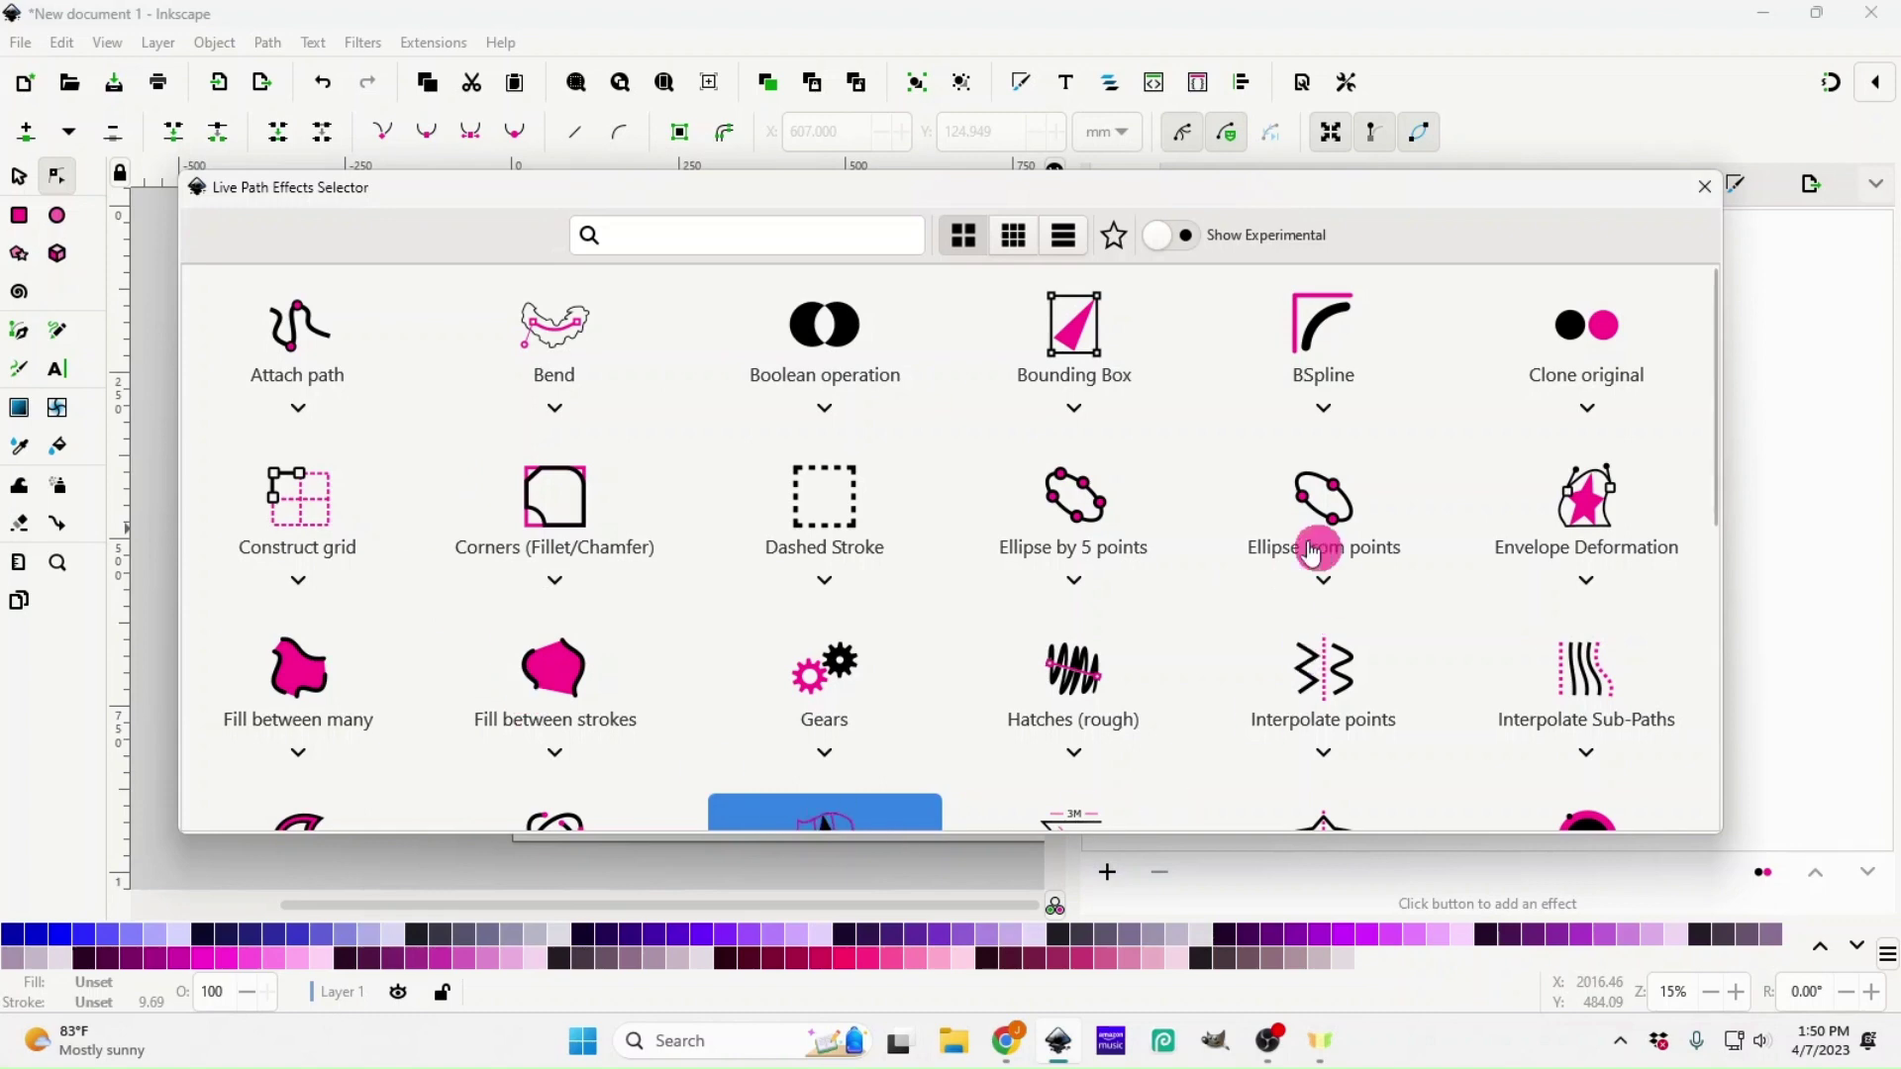
{"action": "scroll", "coordinate": [1227, 535], "scroll_direction": "down", "scroll_amount": 3}
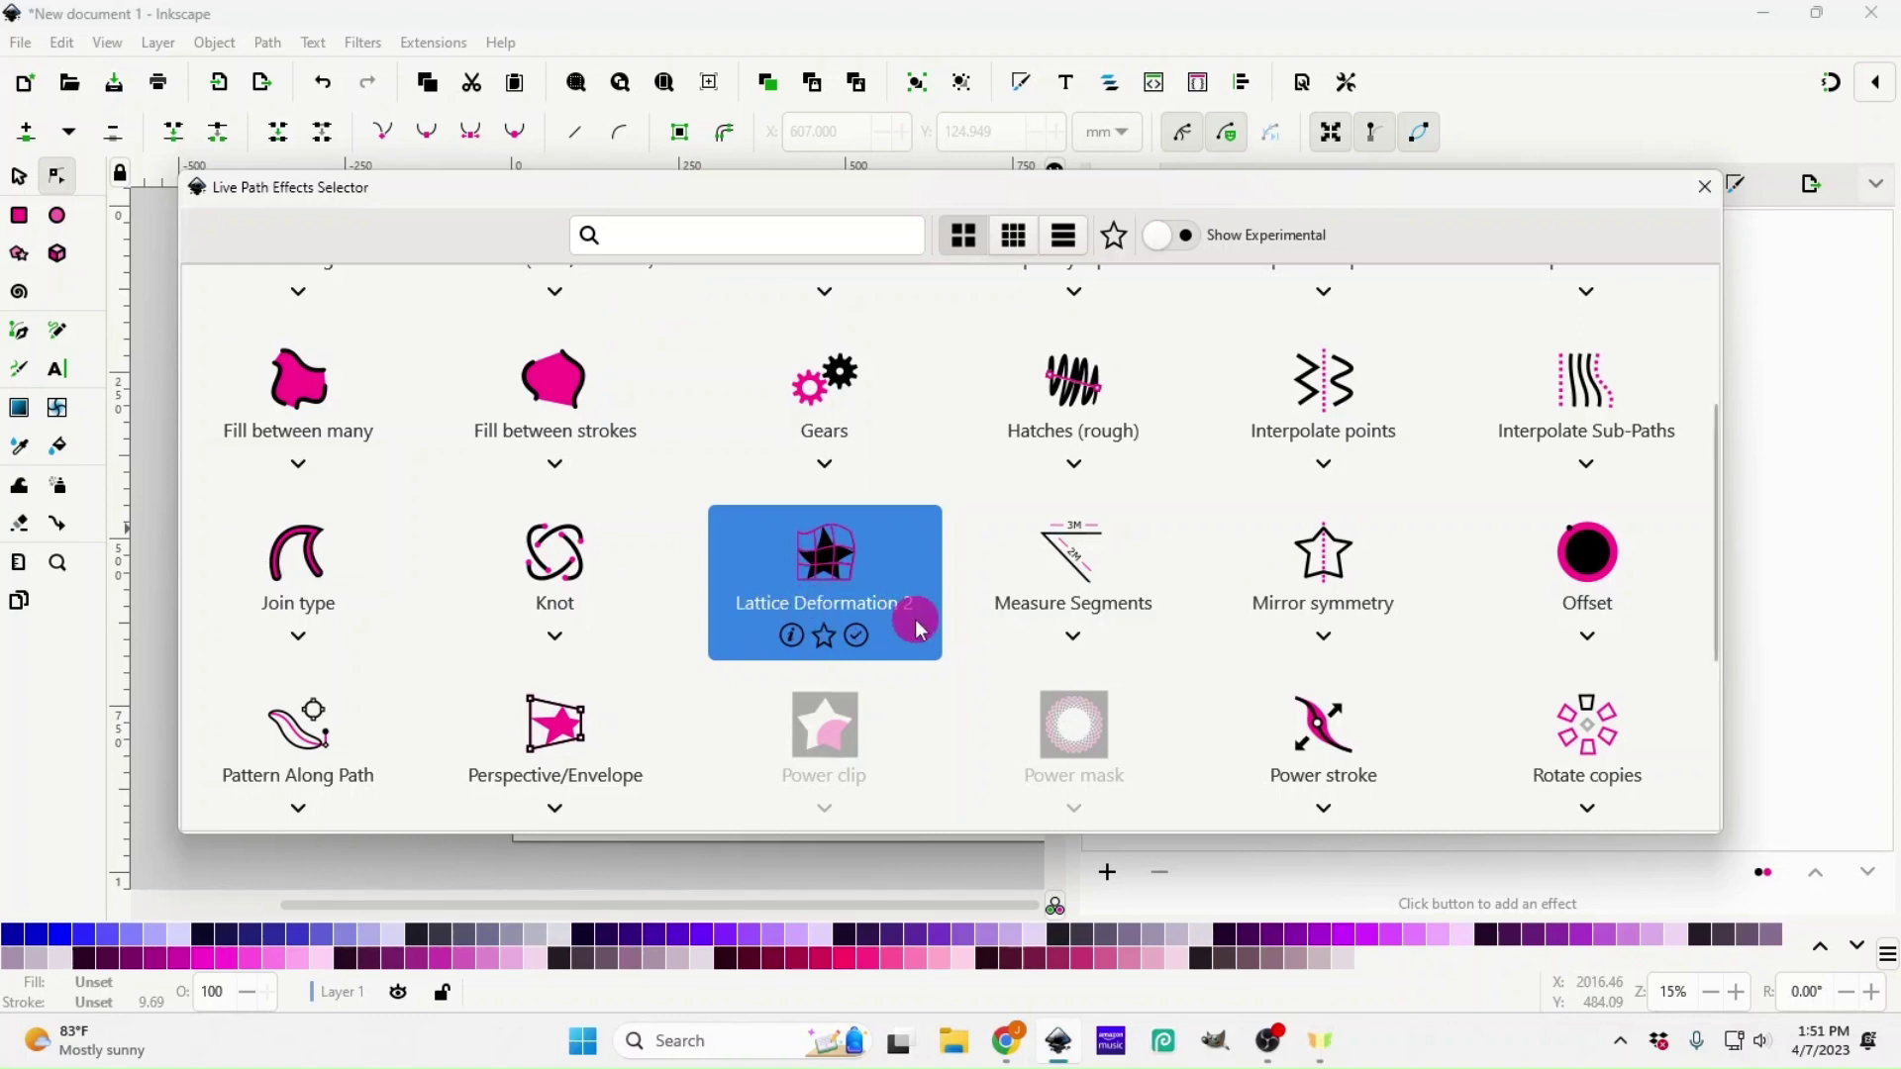
{"action": "left_click", "coordinate": [745, 604]}
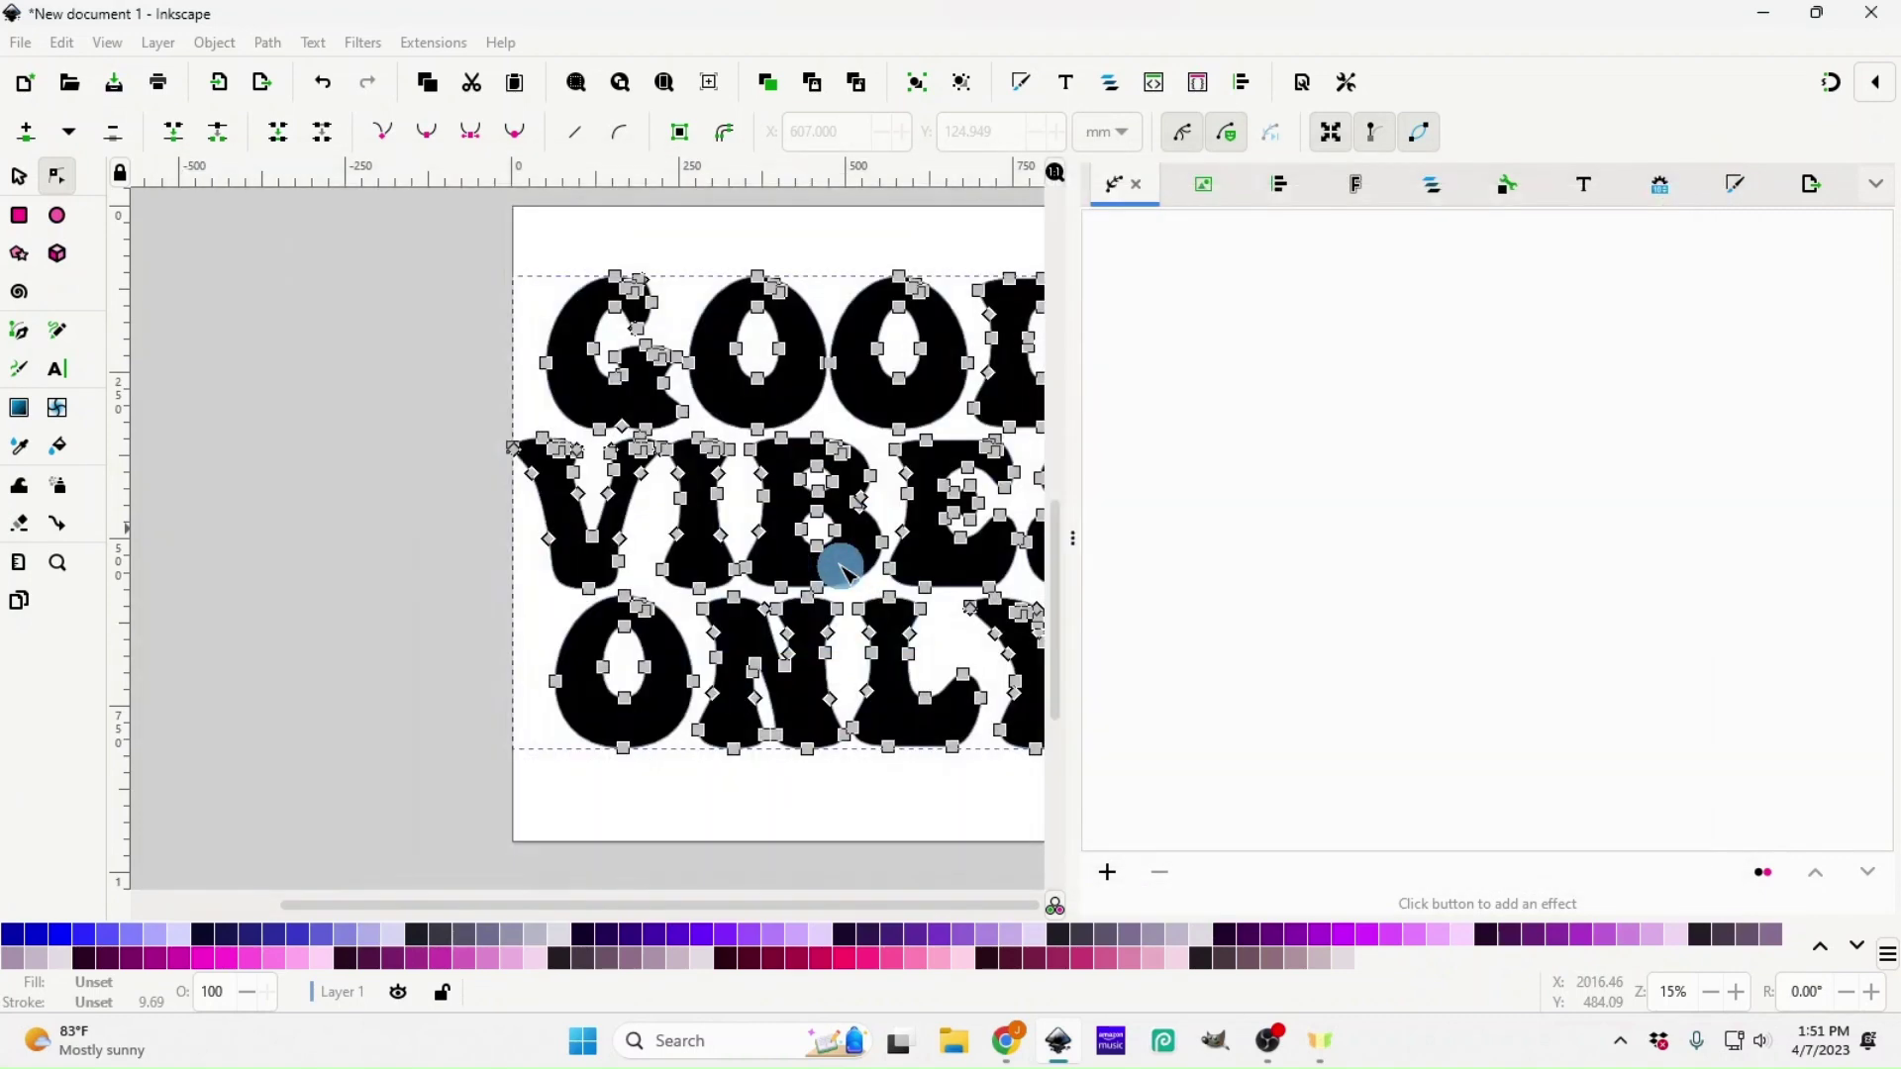
{"action": "left_click", "coordinate": [1208, 598]}
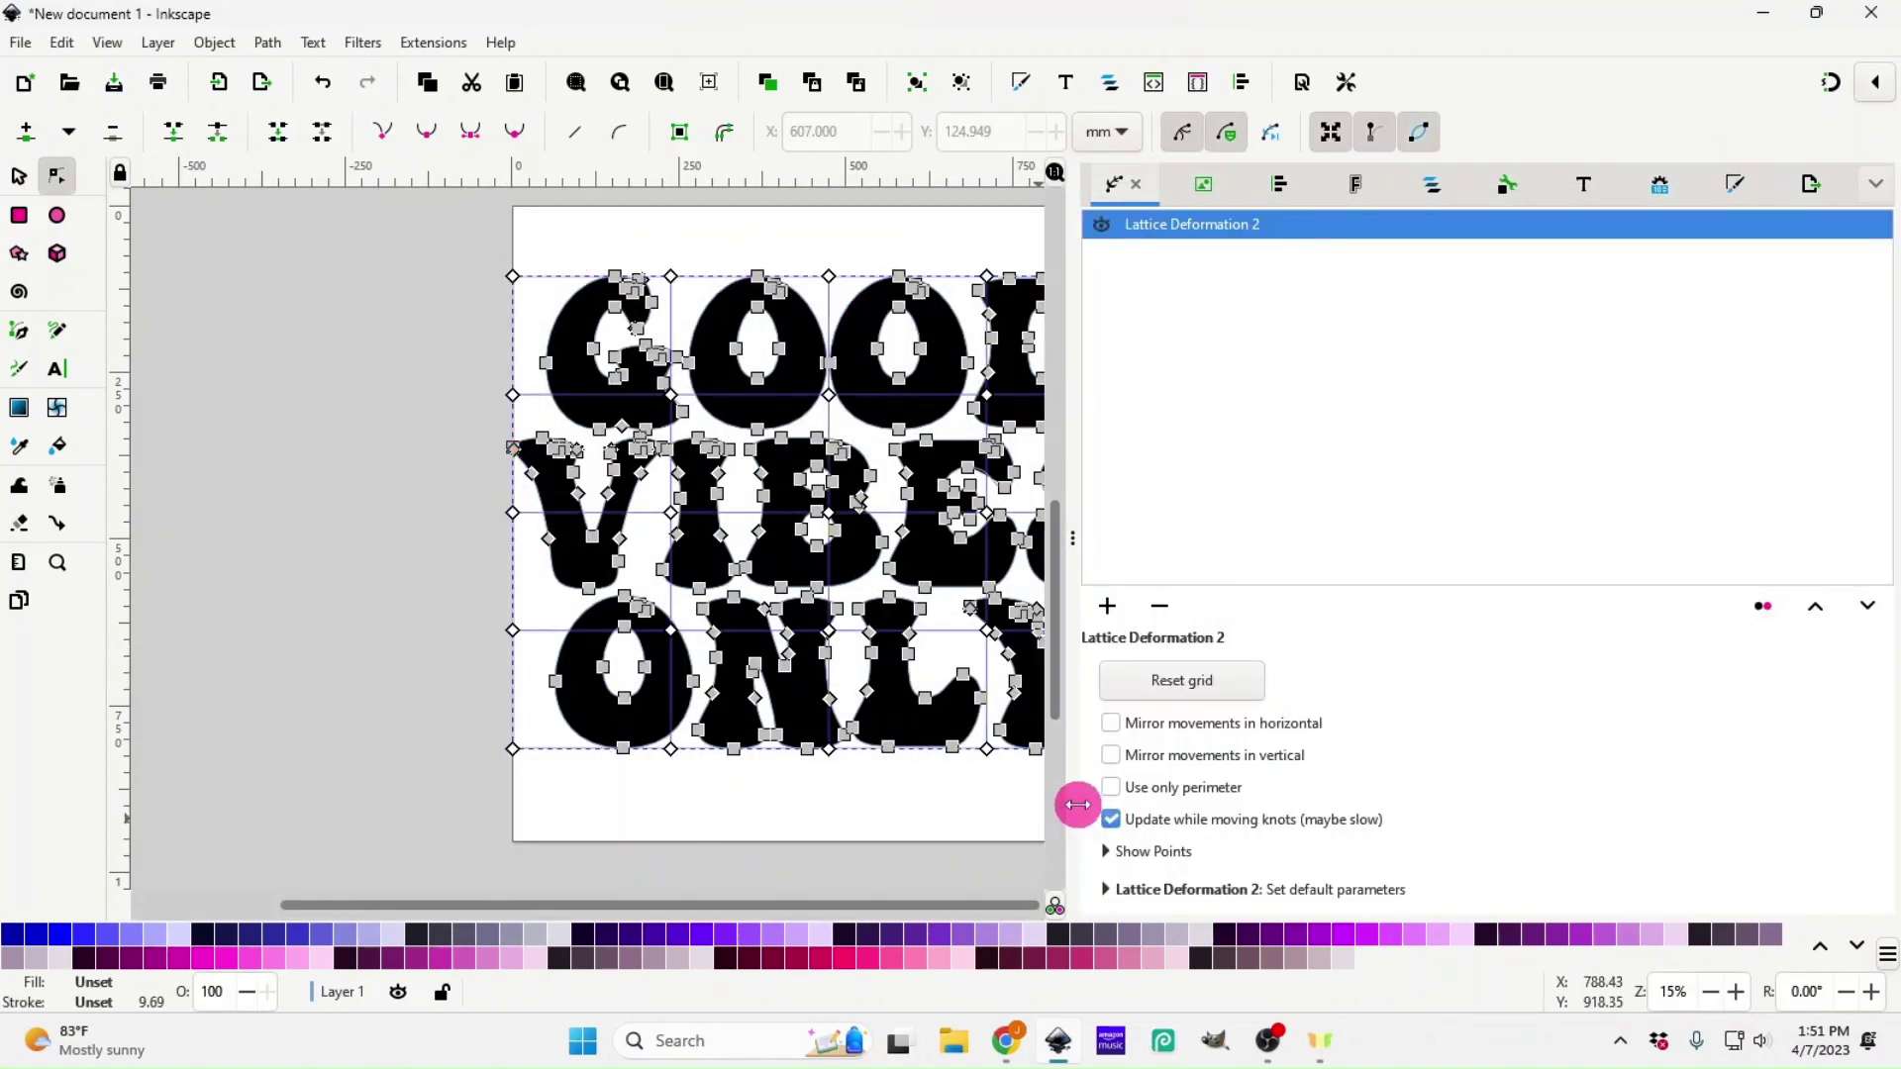
{"action": "left_click_drag", "start_coordinate": [1077, 805], "coordinate": [1806, 745]}
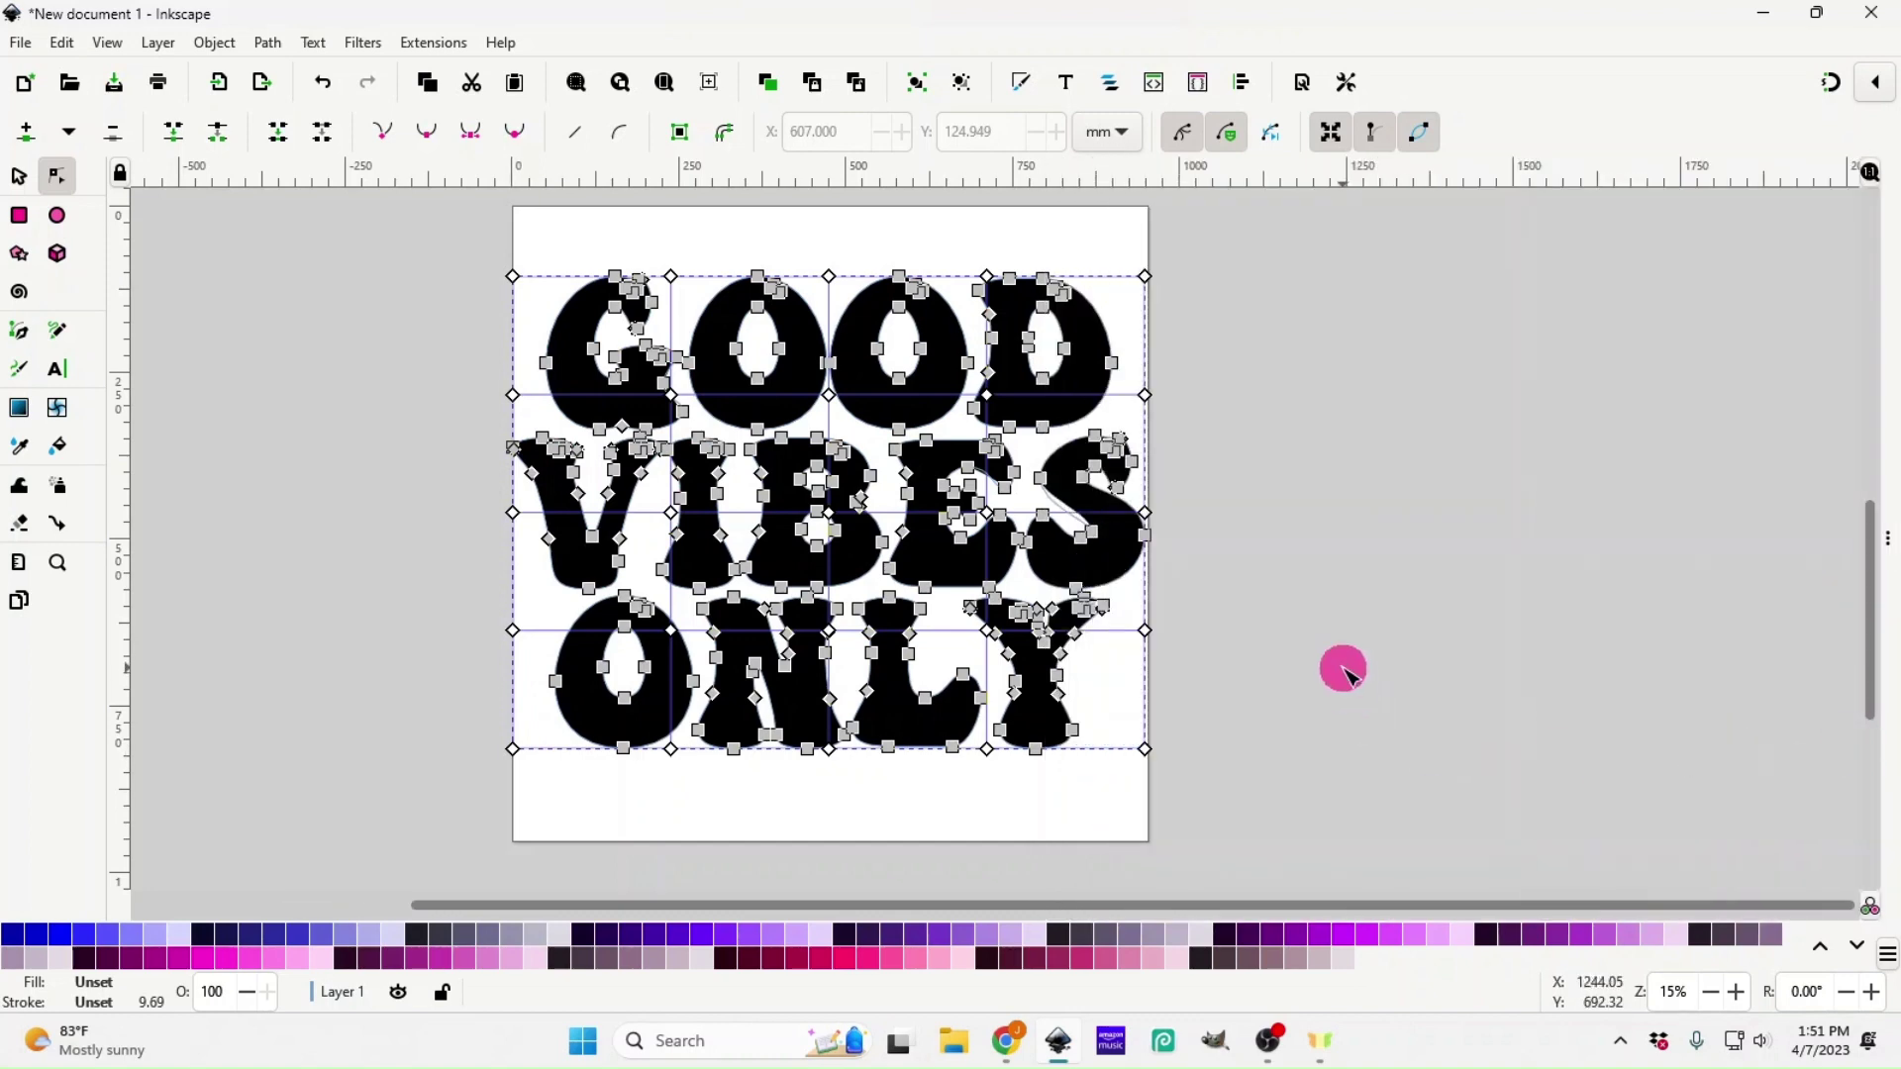
- Examine the Lattice Deformation 2 handles around the GOOD VIBES ONLY path, deselecting the path and reselecting it for node editing
{"action": "key", "text": "plus"}
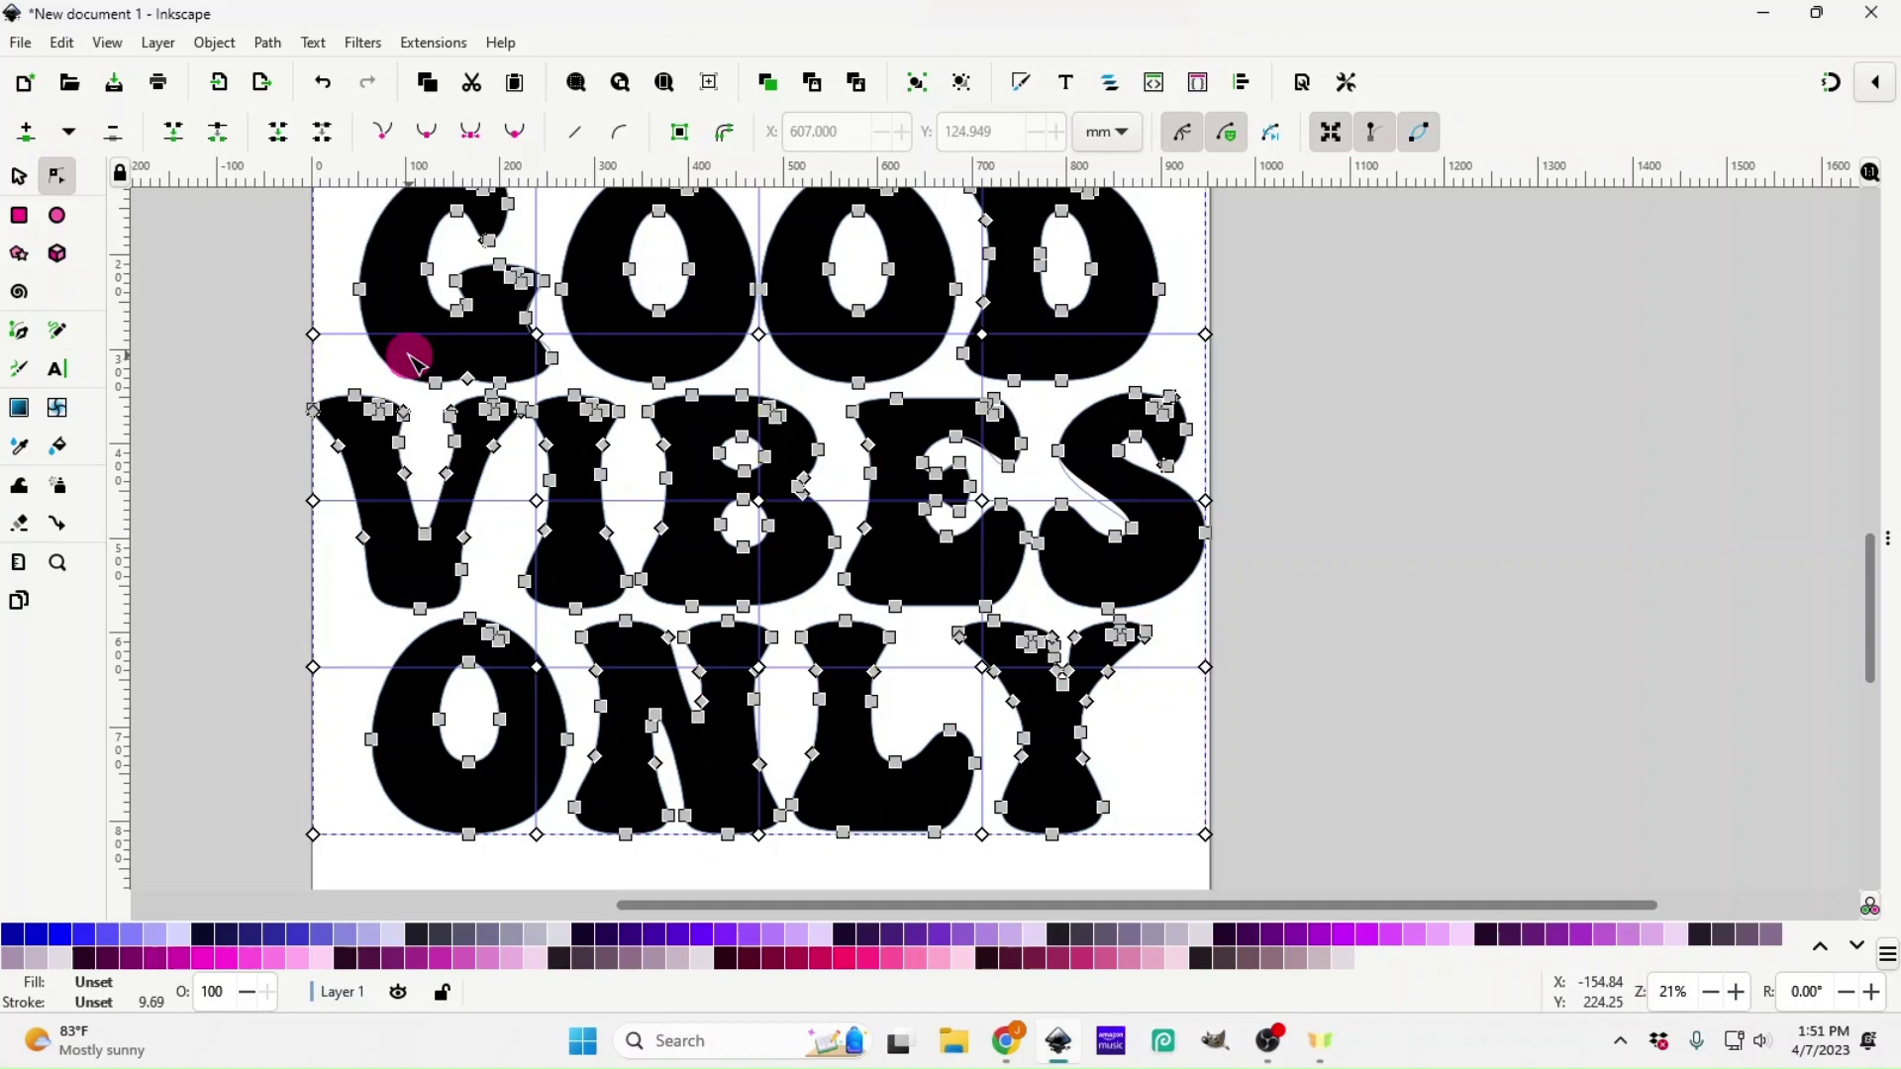
{"action": "scroll", "coordinate": [606, 574], "scroll_direction": "up", "scroll_amount": 5}
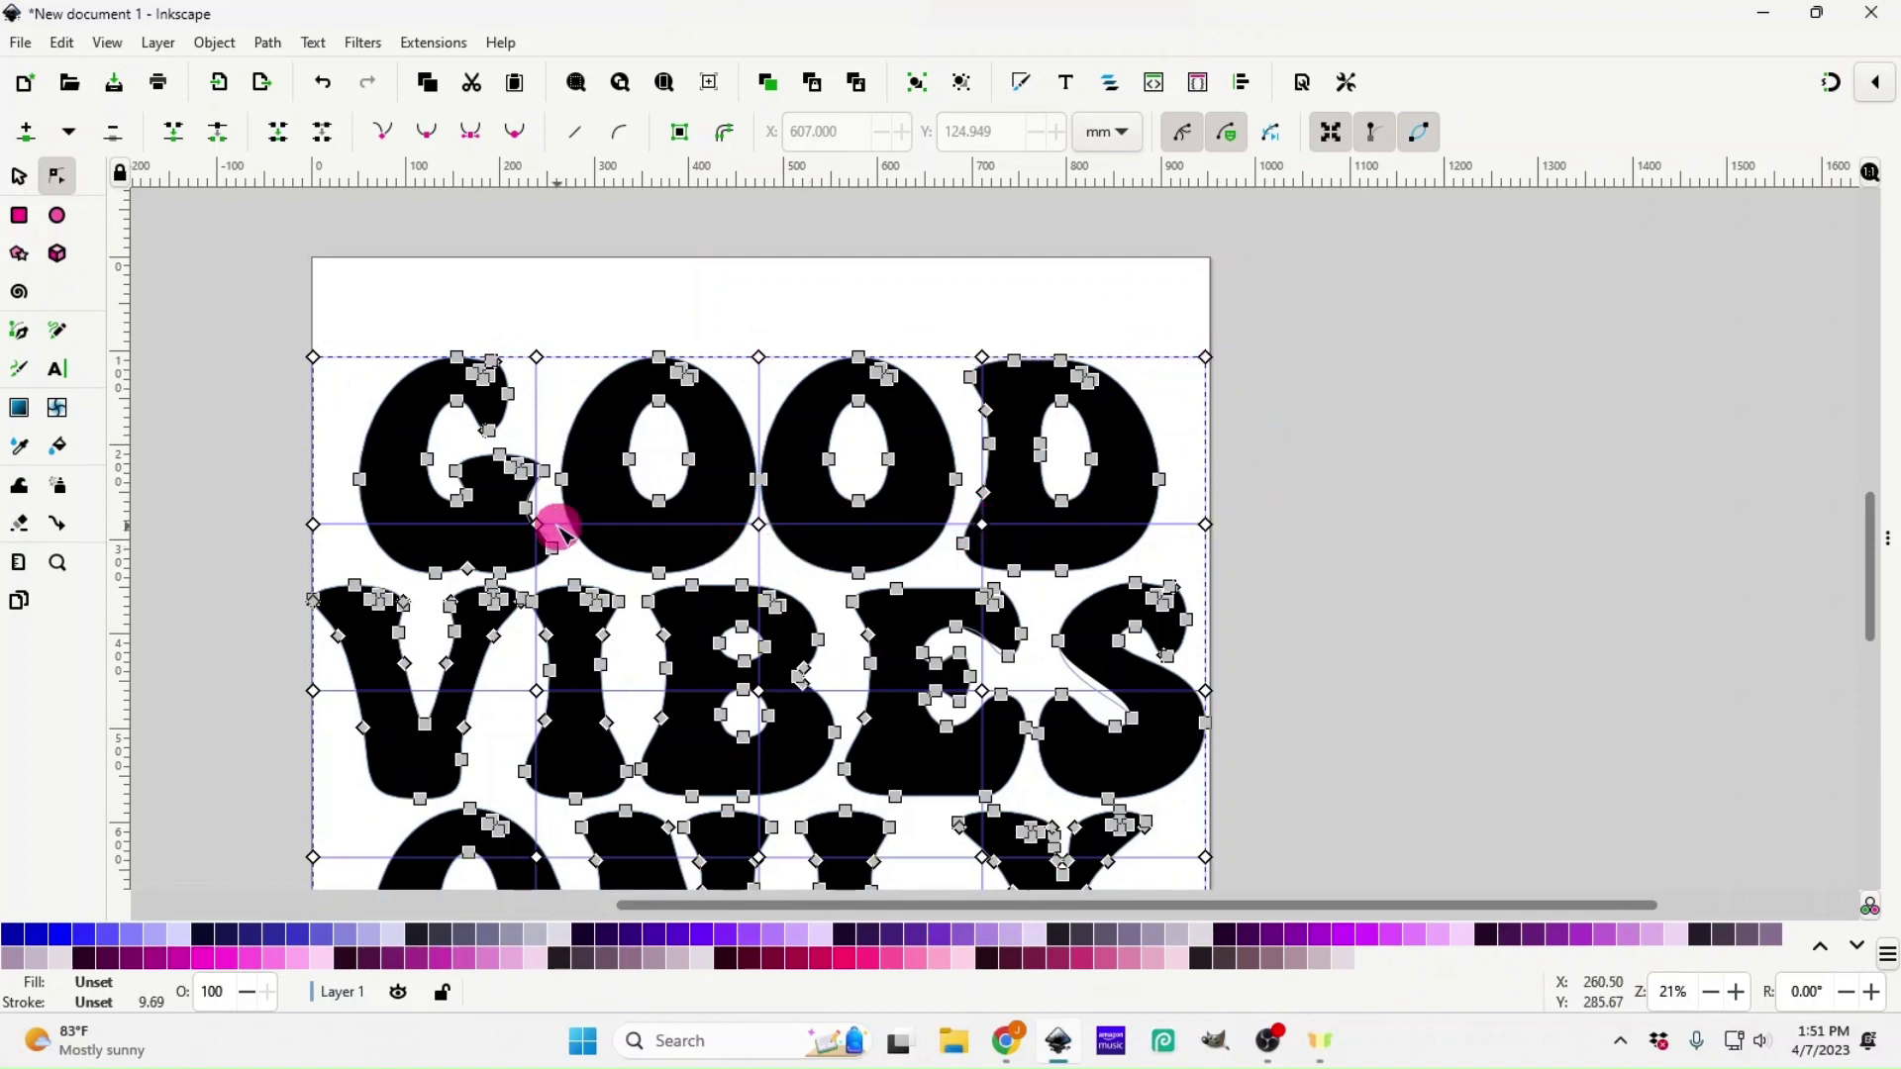
{"action": "scroll", "coordinate": [323, 644], "scroll_direction": "down", "scroll_amount": 2}
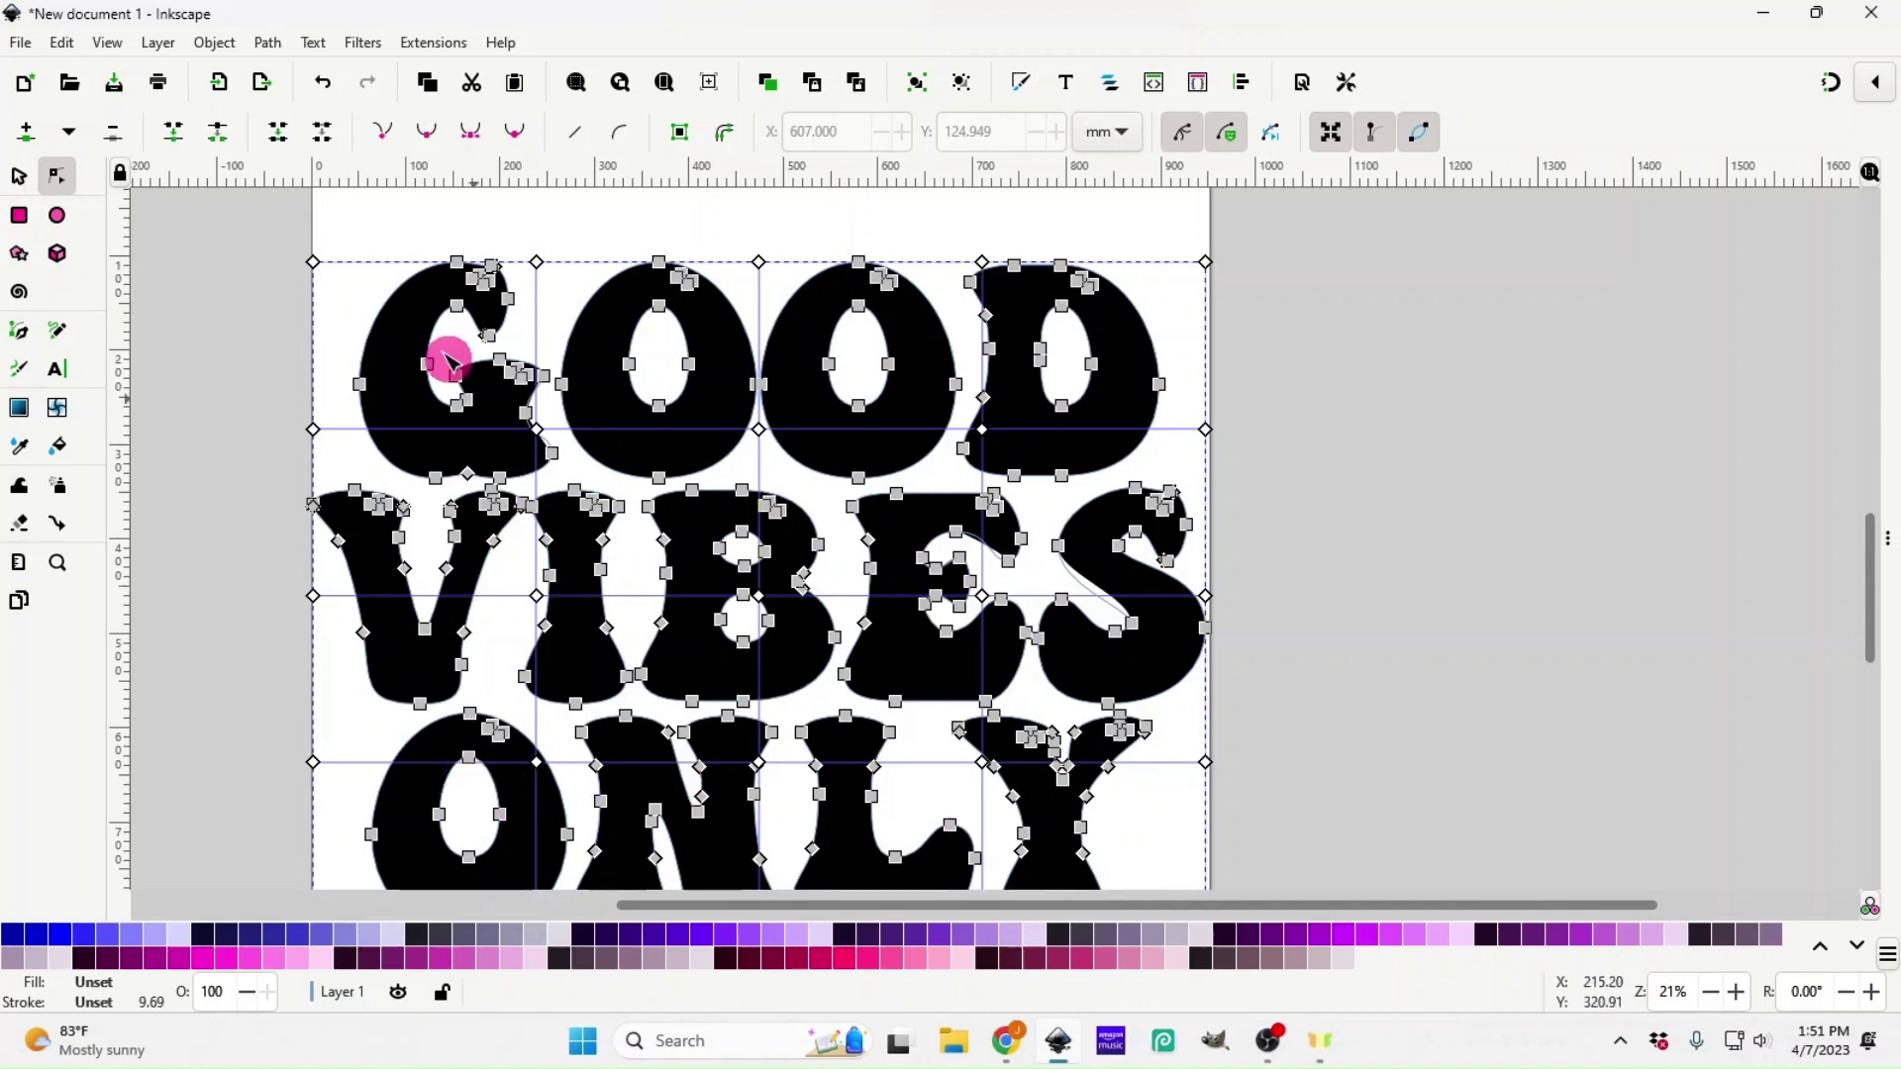
{"action": "left_click", "coordinate": [313, 263]}
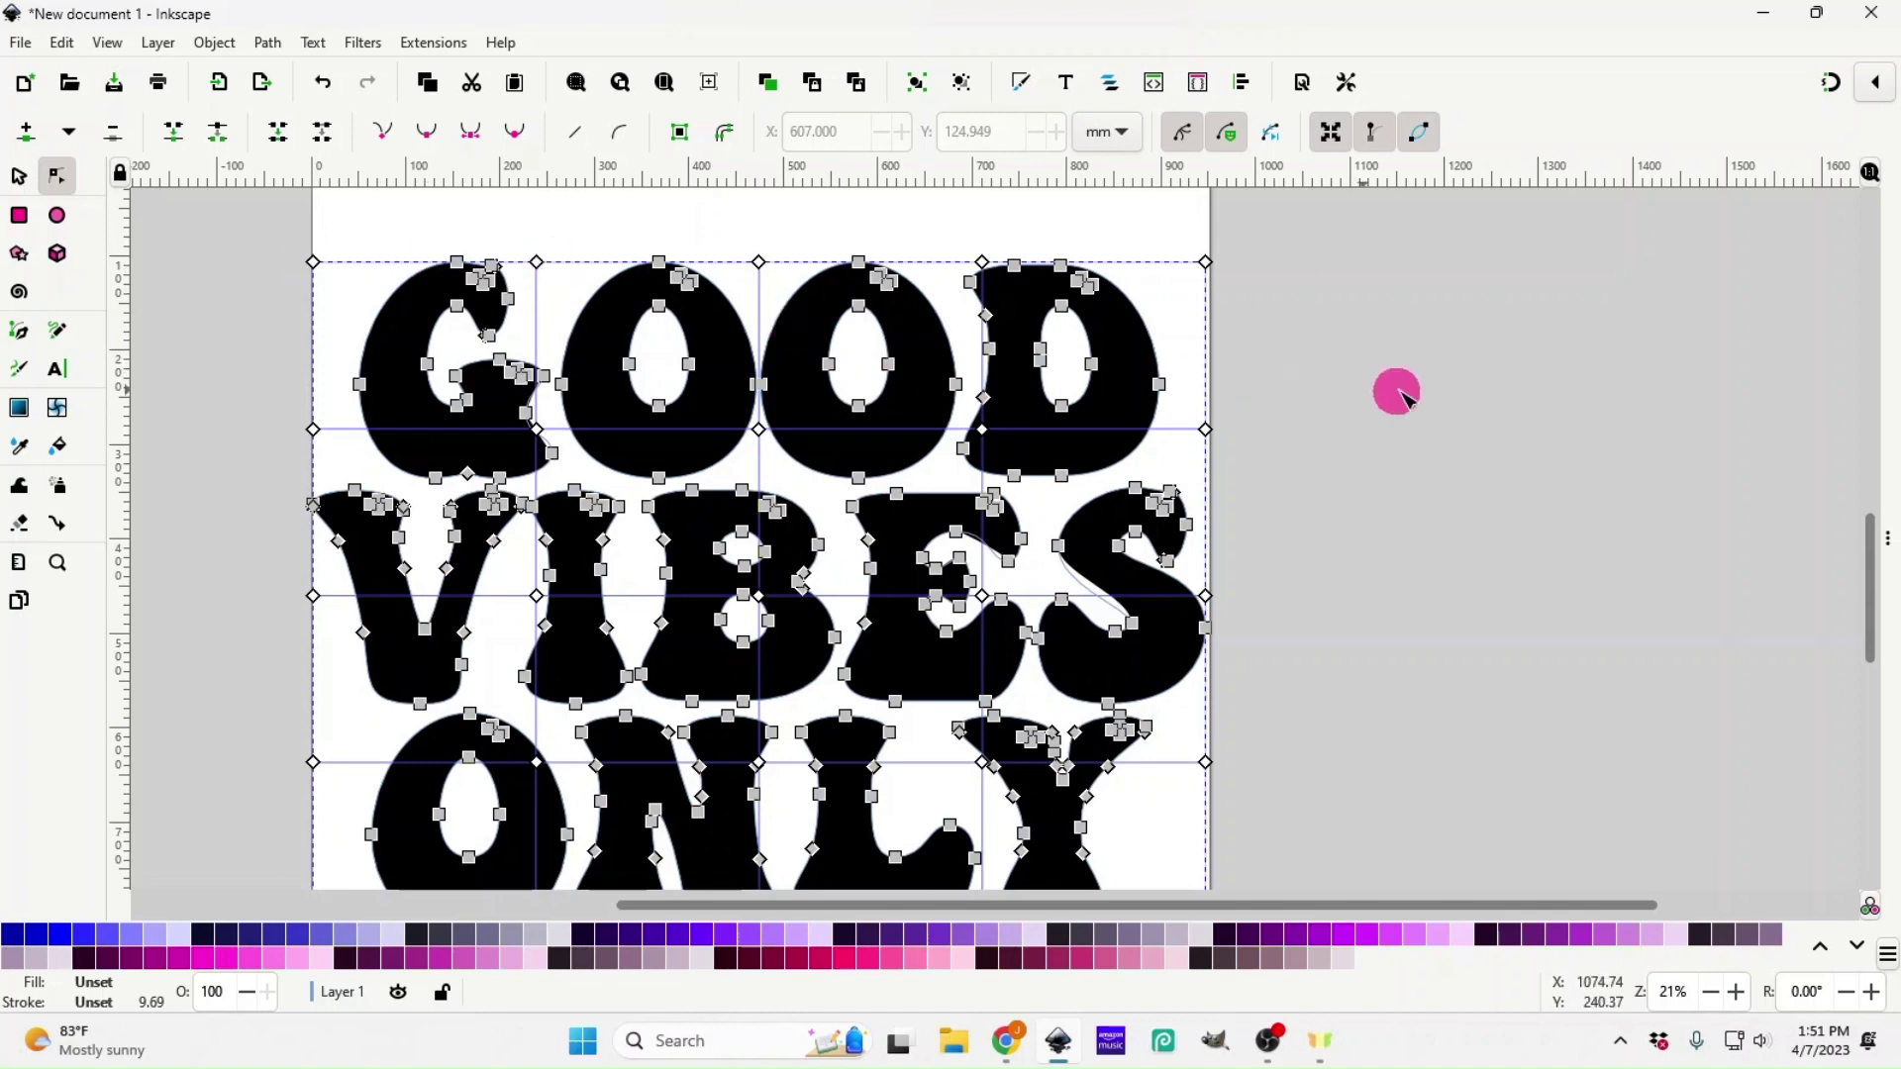
{"action": "left_click", "coordinate": [1409, 392]}
{"action": "left_click", "coordinate": [1116, 630]}
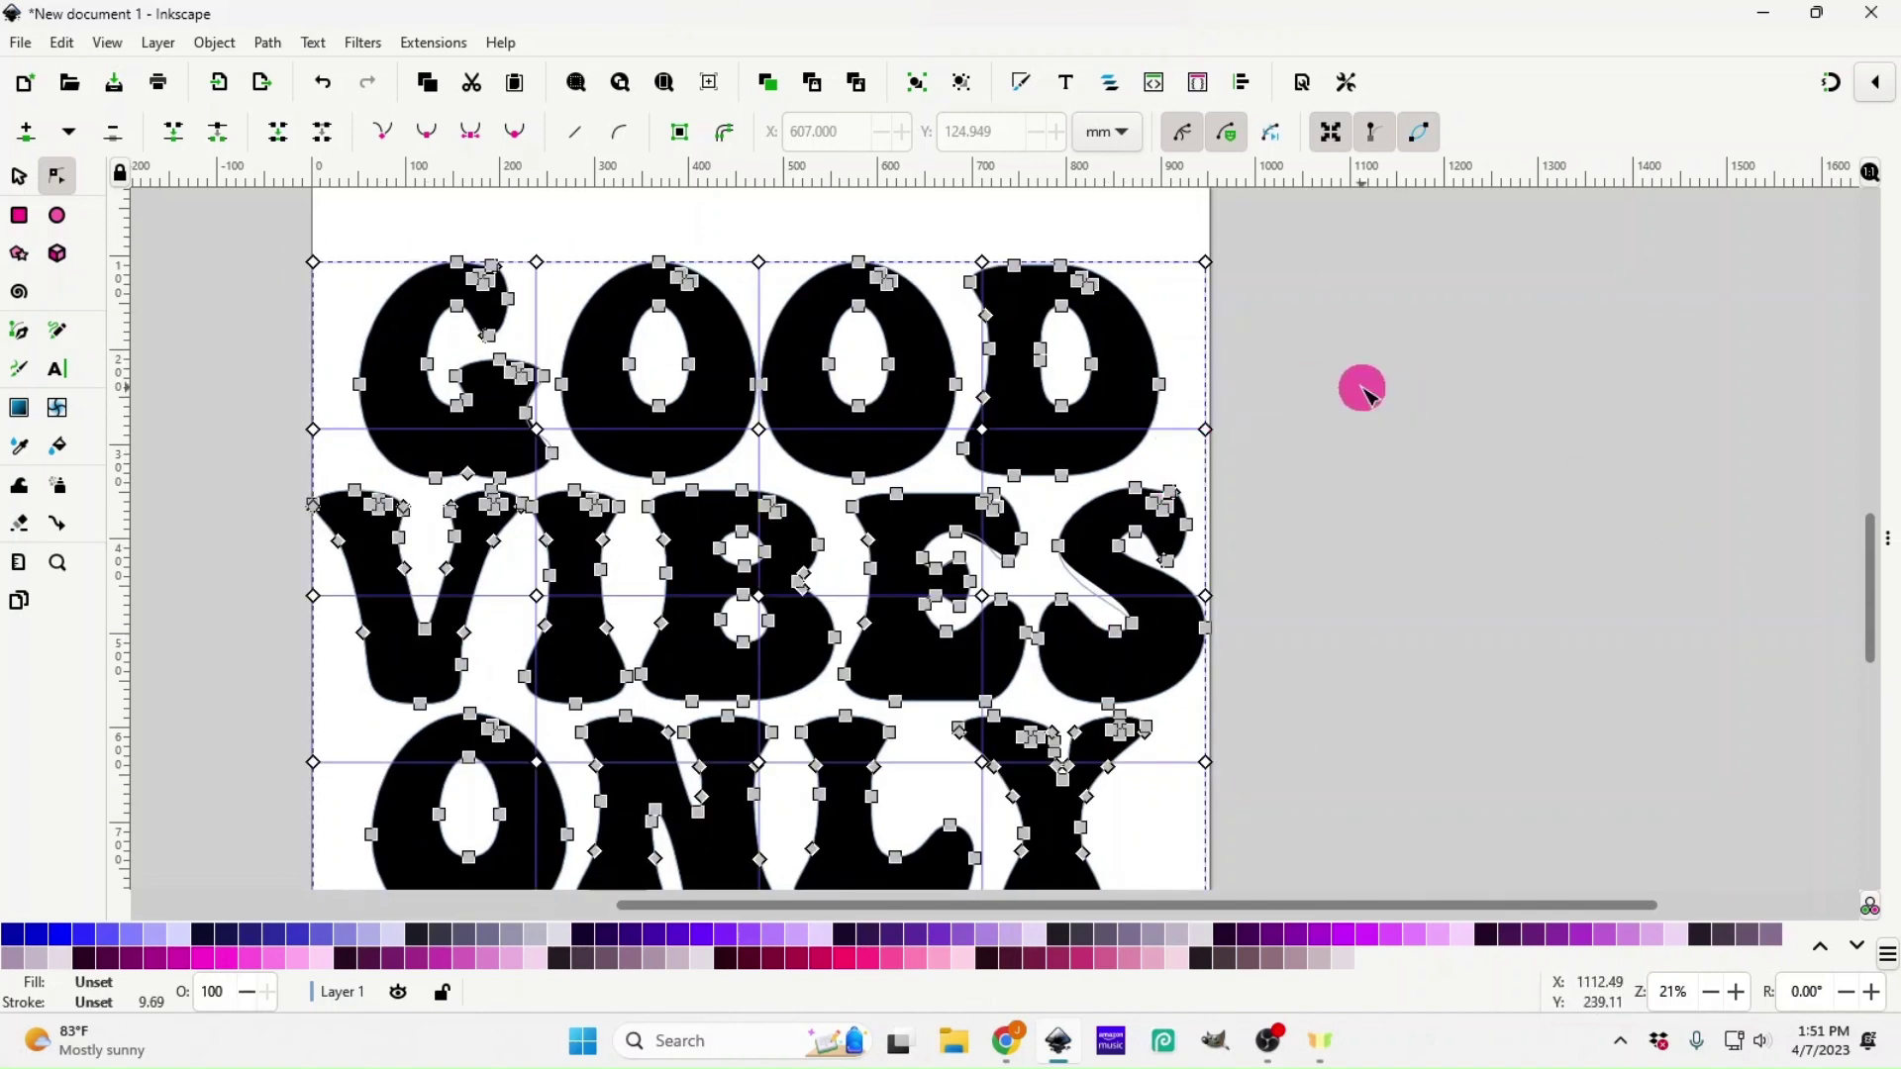
{"action": "left_click", "coordinate": [1360, 389]}
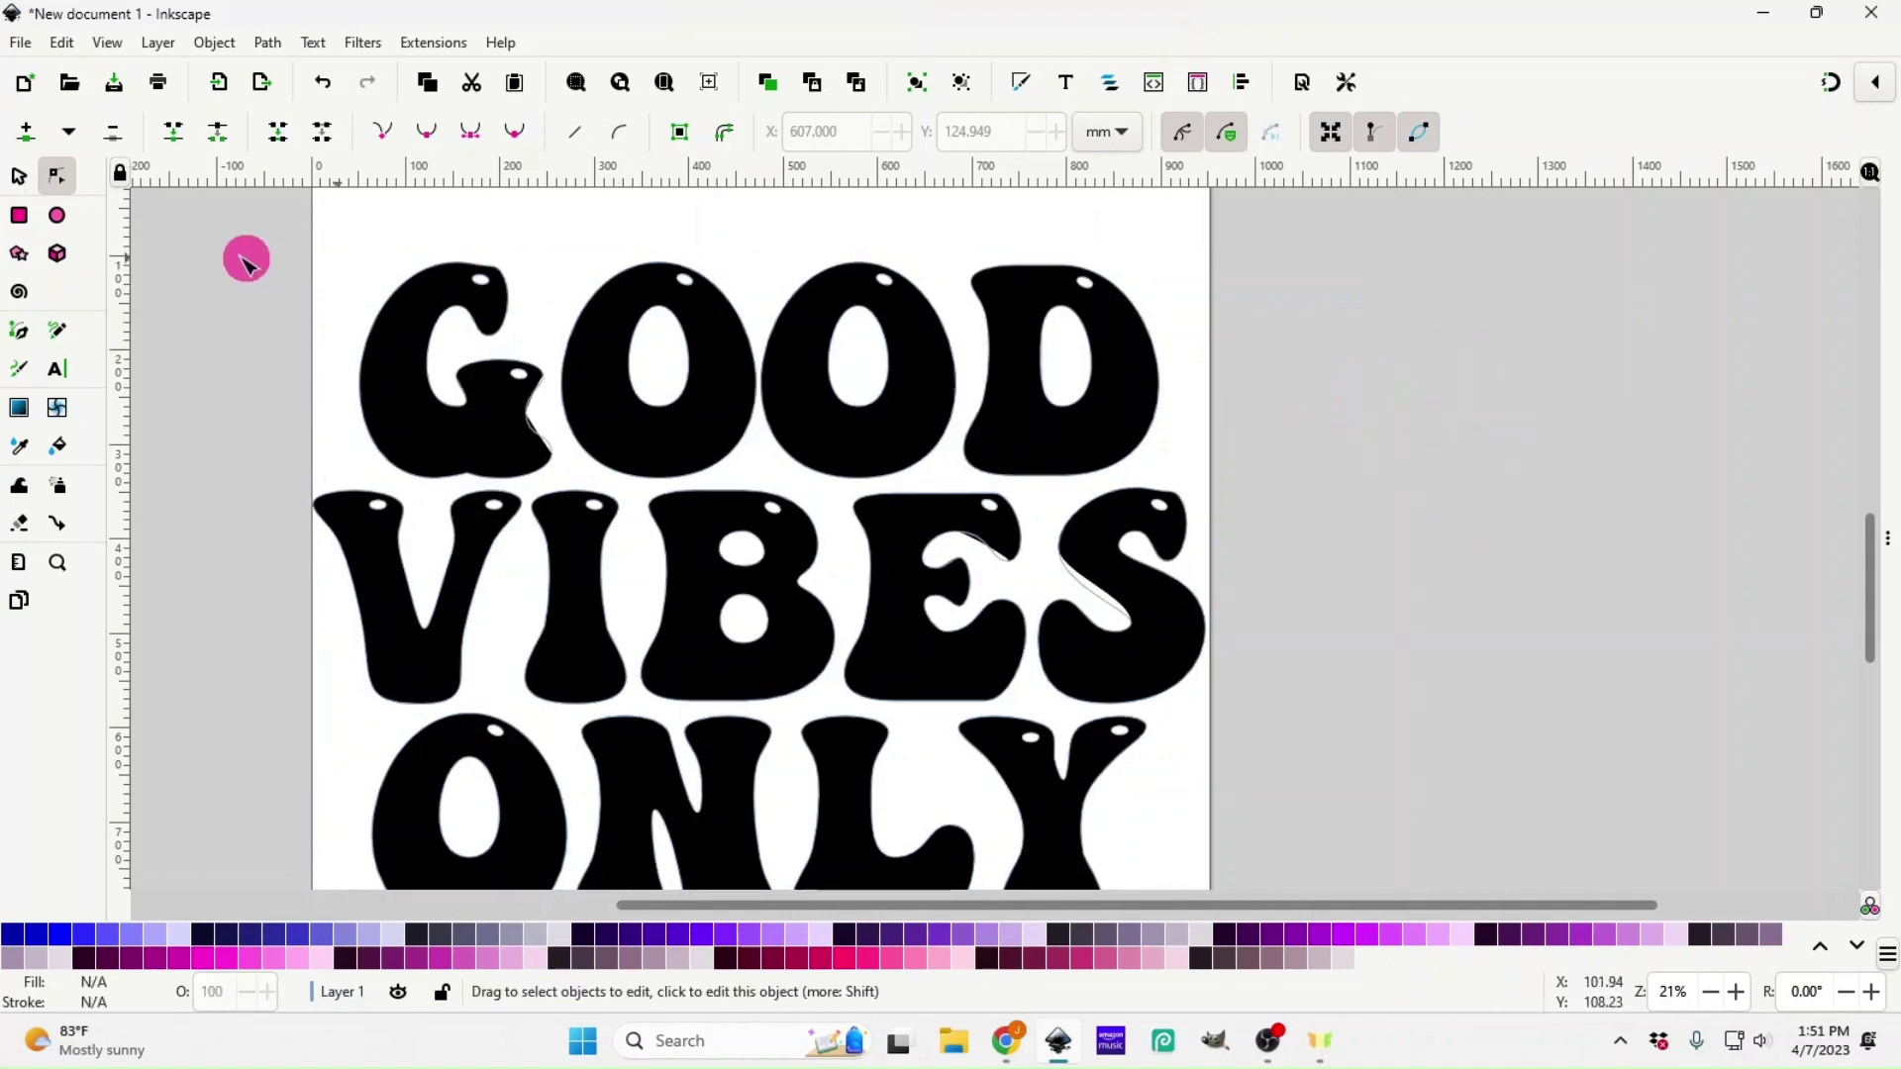
{"action": "left_click", "coordinate": [59, 179]}
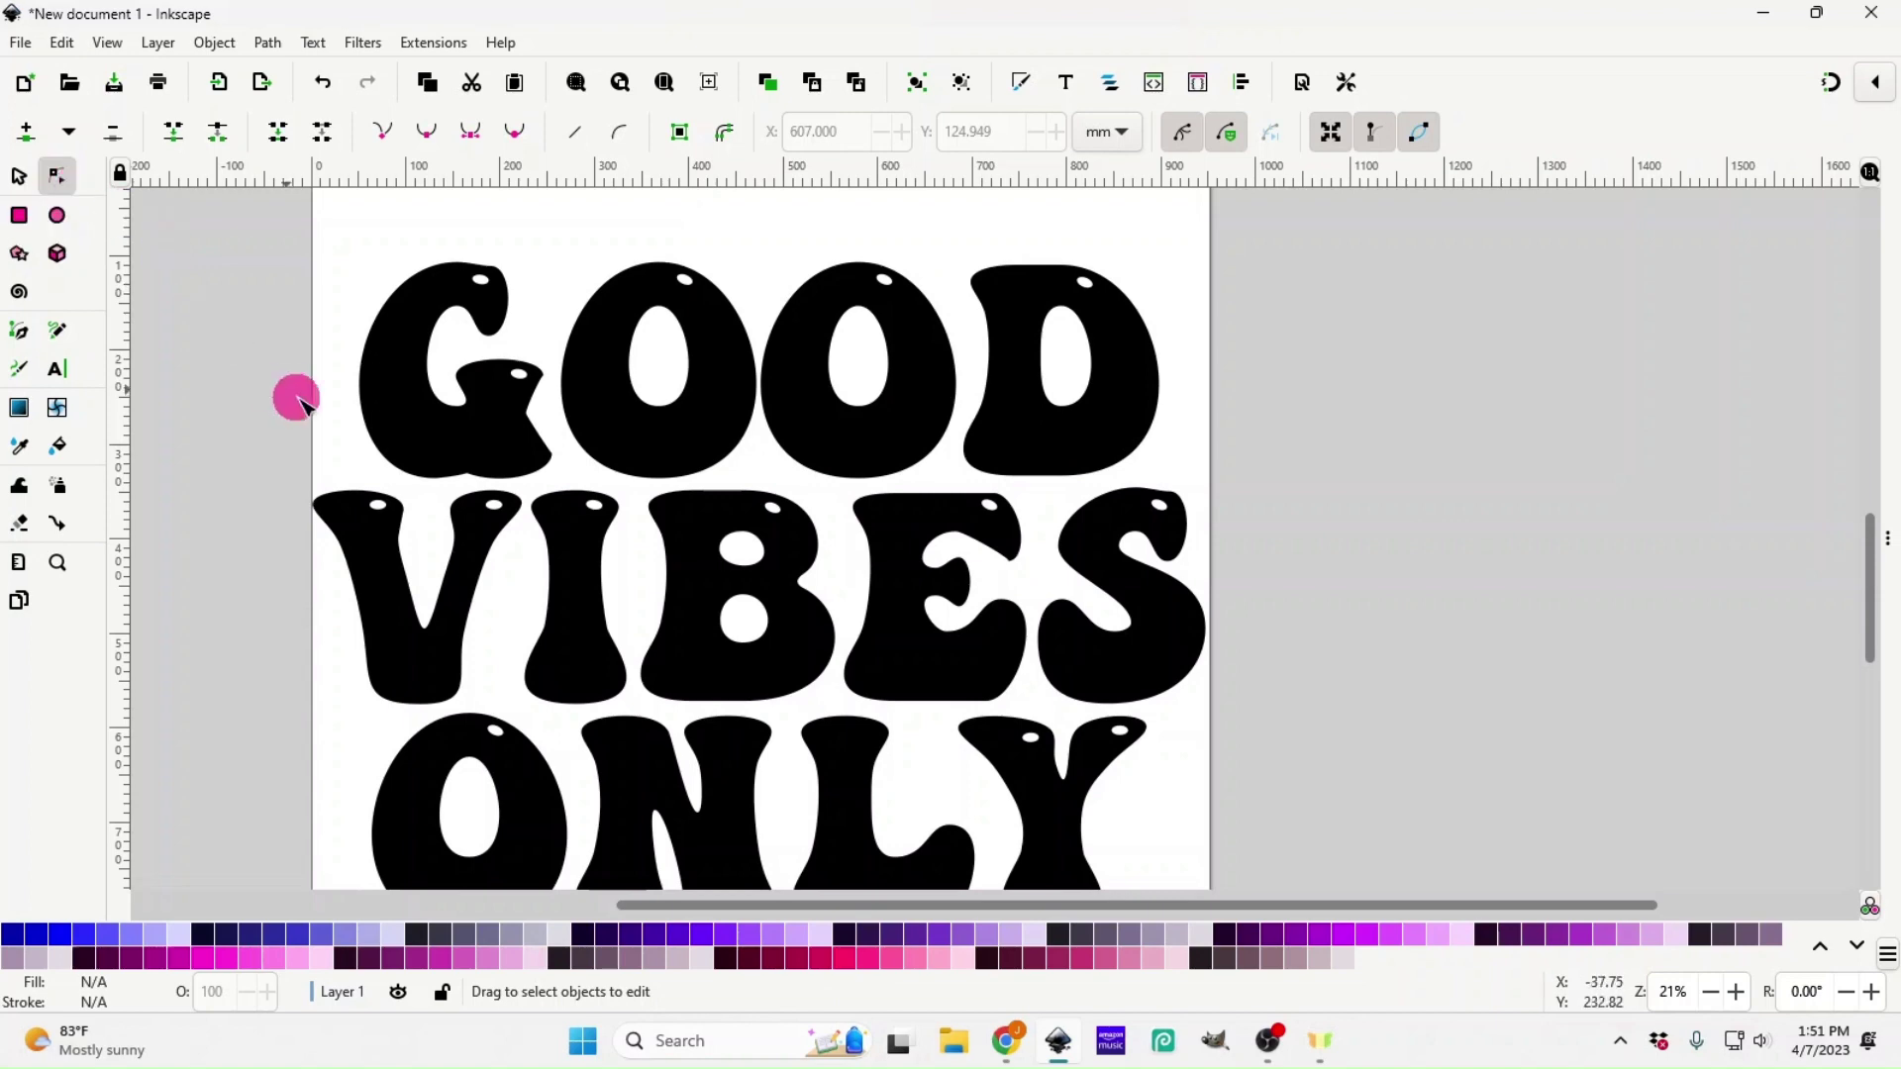
{"action": "left_click", "coordinate": [382, 416]}
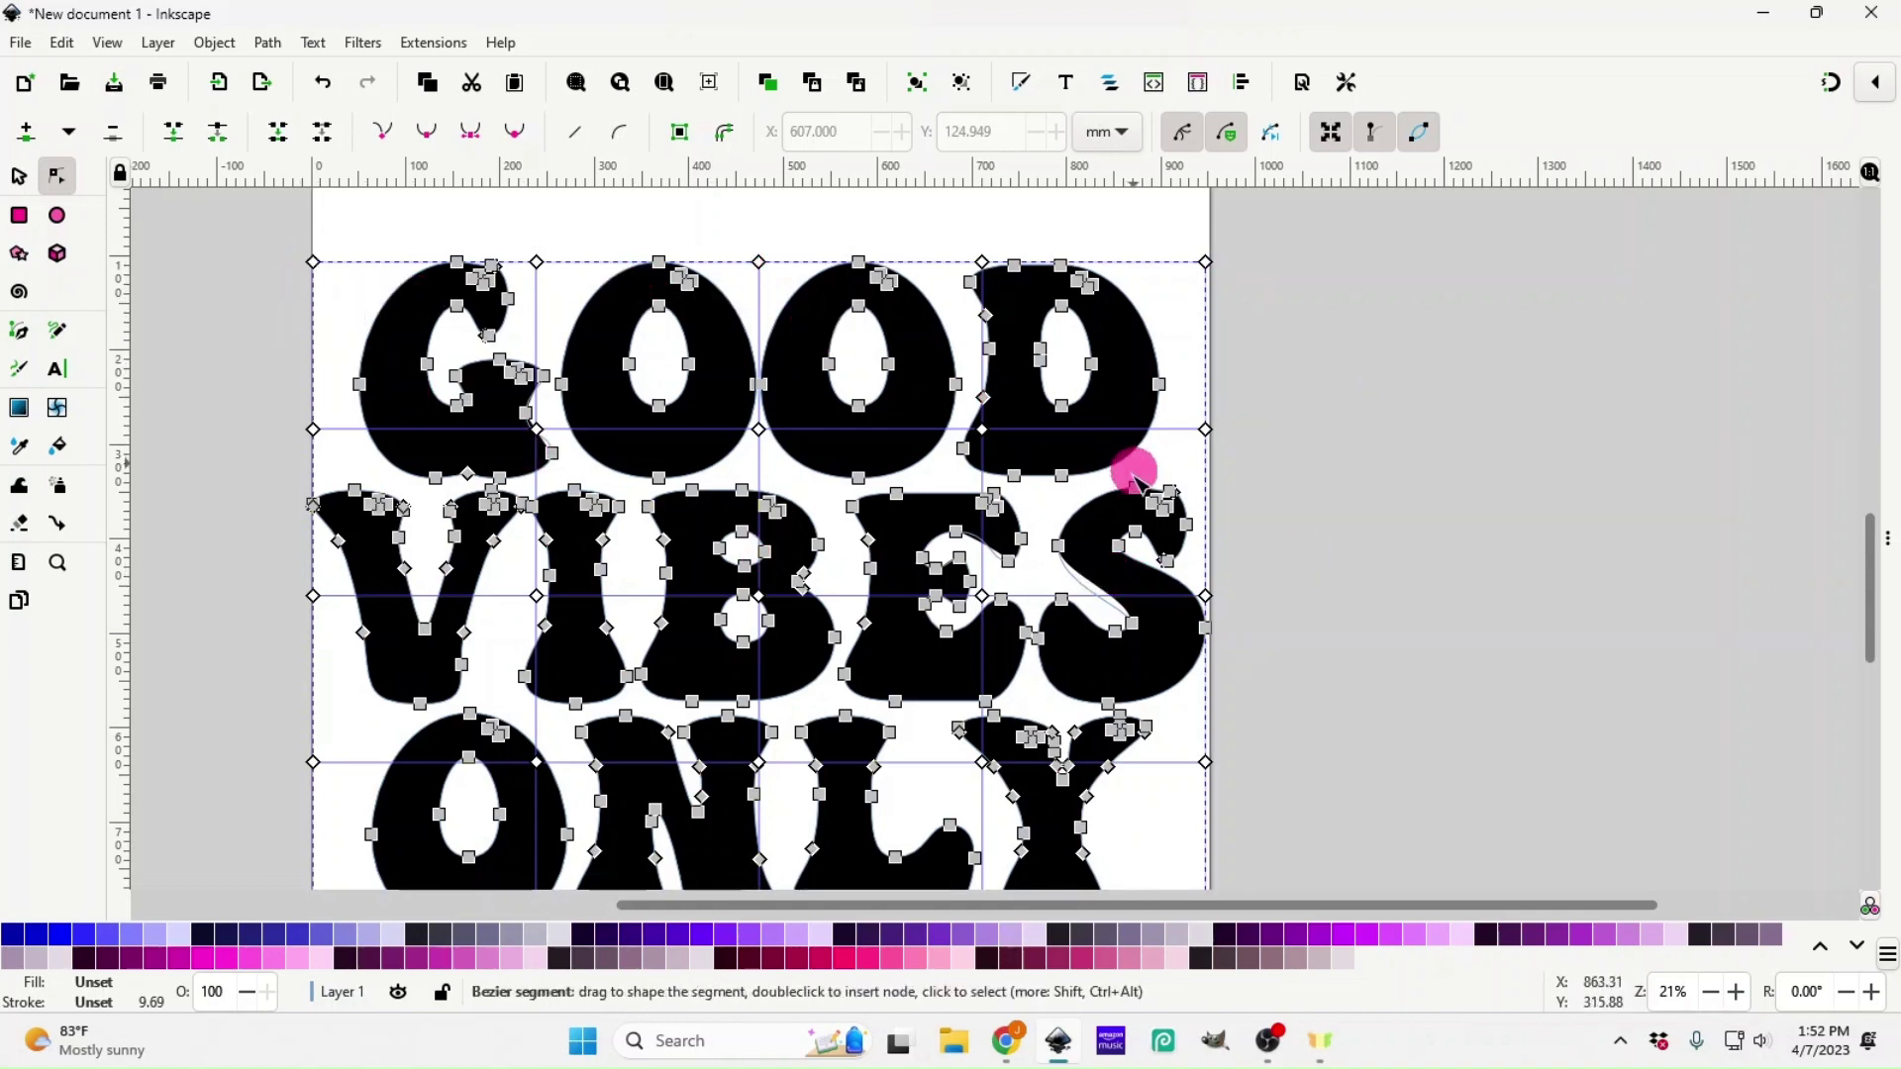
{"action": "scroll", "coordinate": [1089, 539], "scroll_direction": "down", "scroll_amount": 2}
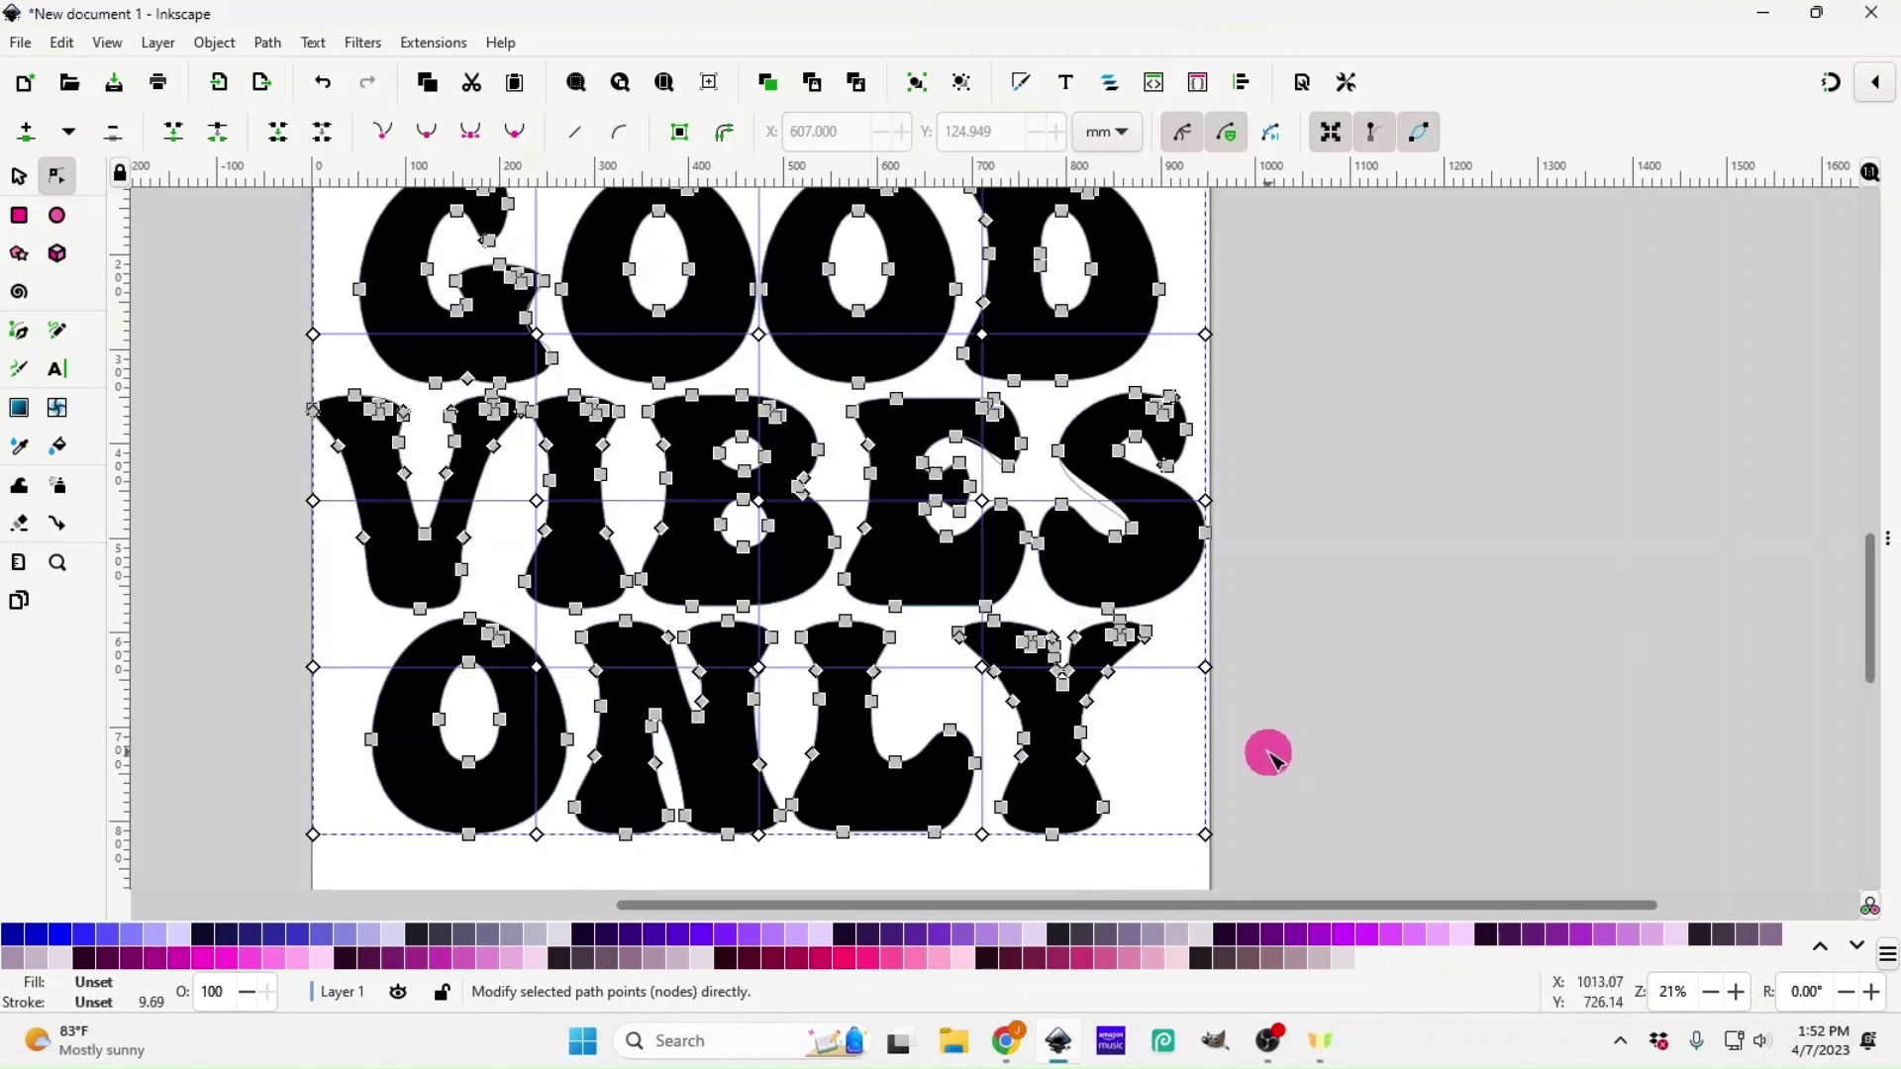
{"action": "scroll", "coordinate": [1270, 754], "scroll_direction": "up", "scroll_amount": 4}
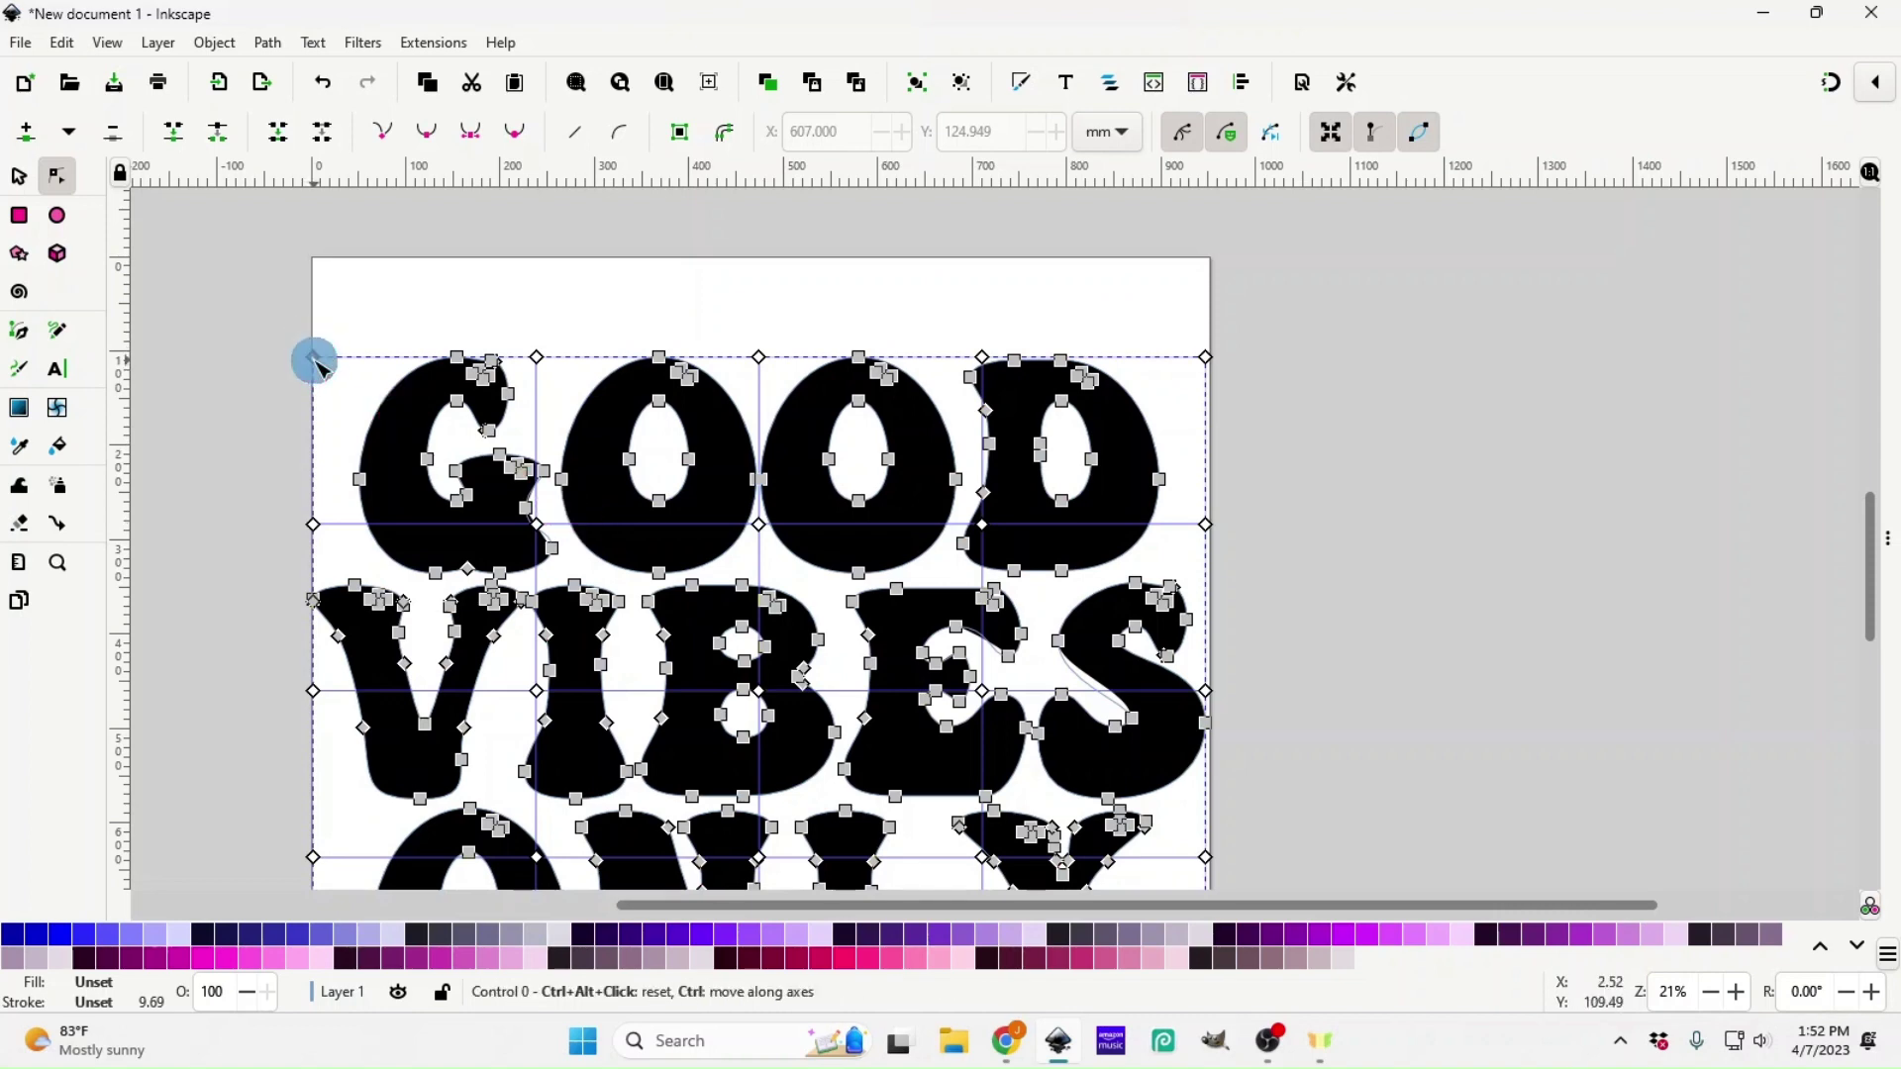
- Try warping the lettering by lowering the lattice's upper-left and lower-right corners and raising its centre and lower-left corner handles
{"action": "left_click_drag", "start_coordinate": [311, 366], "coordinate": [311, 414]}
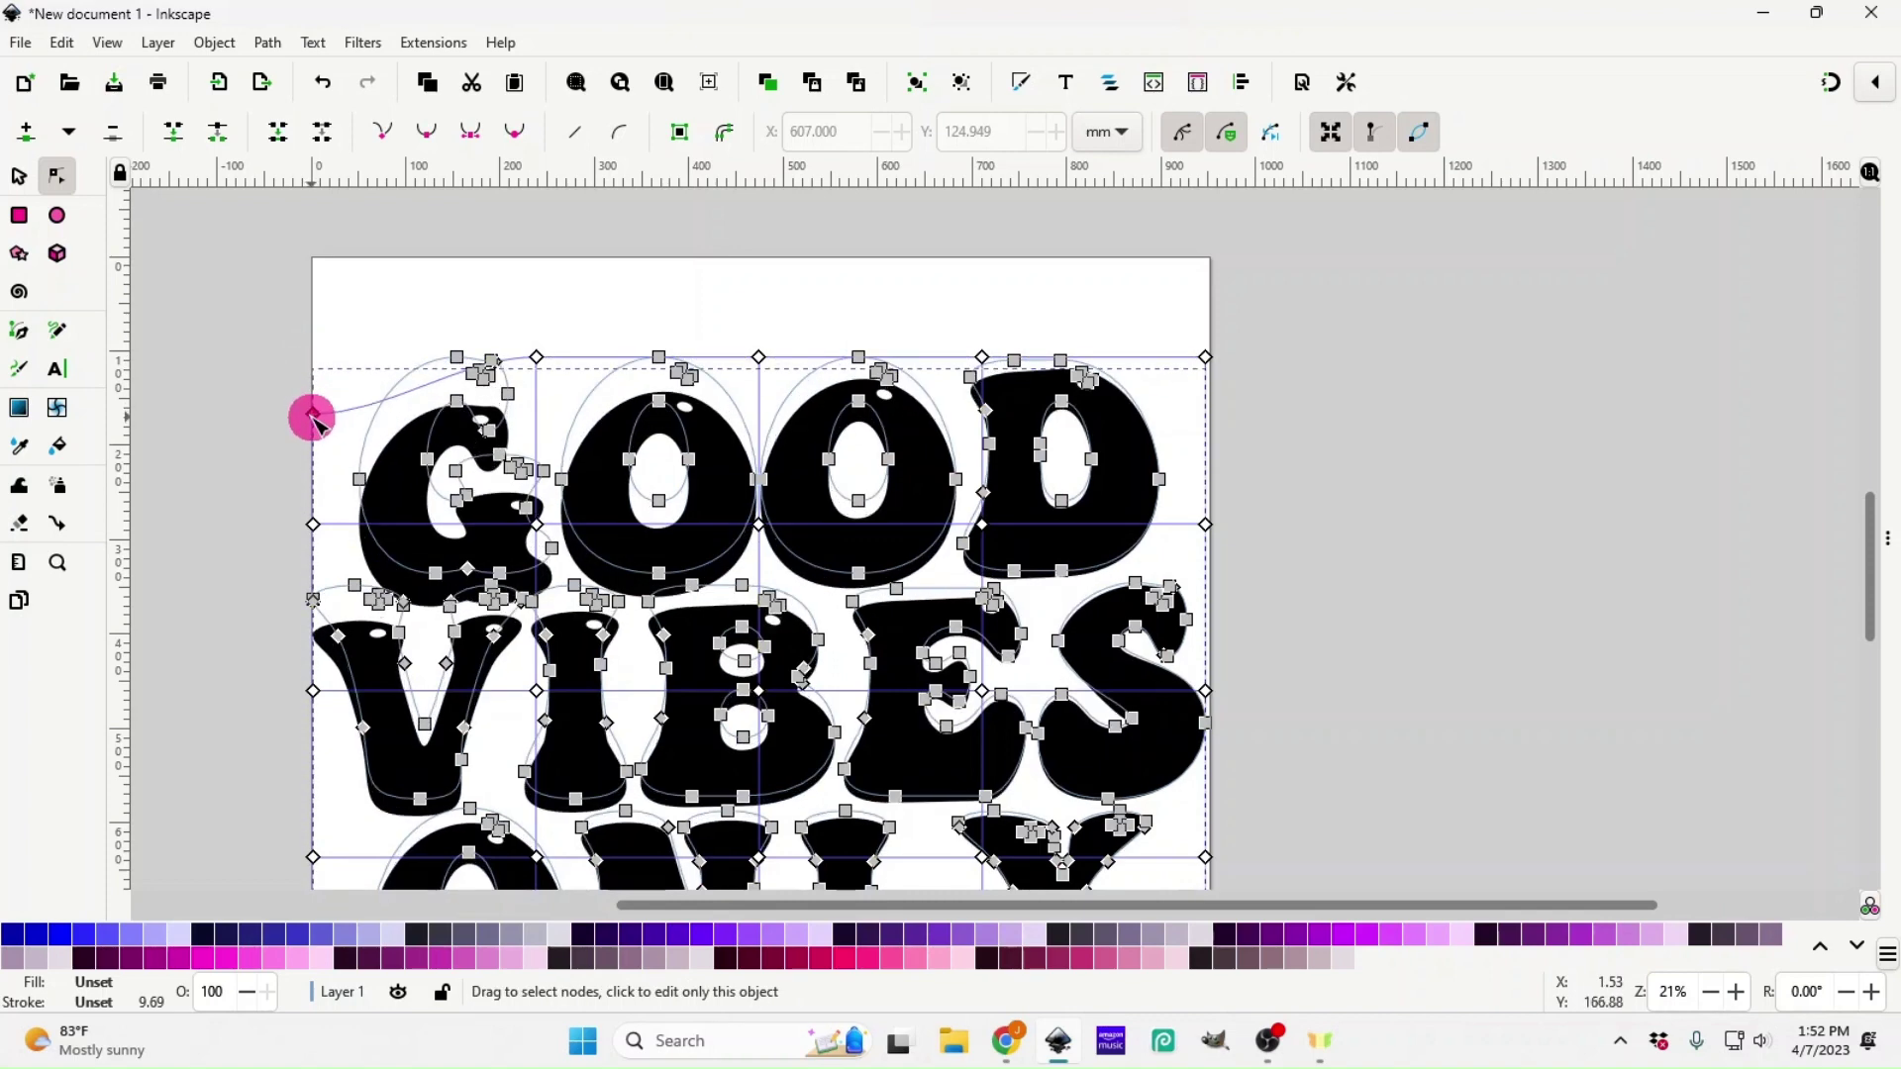
{"action": "scroll", "coordinate": [756, 510], "scroll_direction": "down", "scroll_amount": 4}
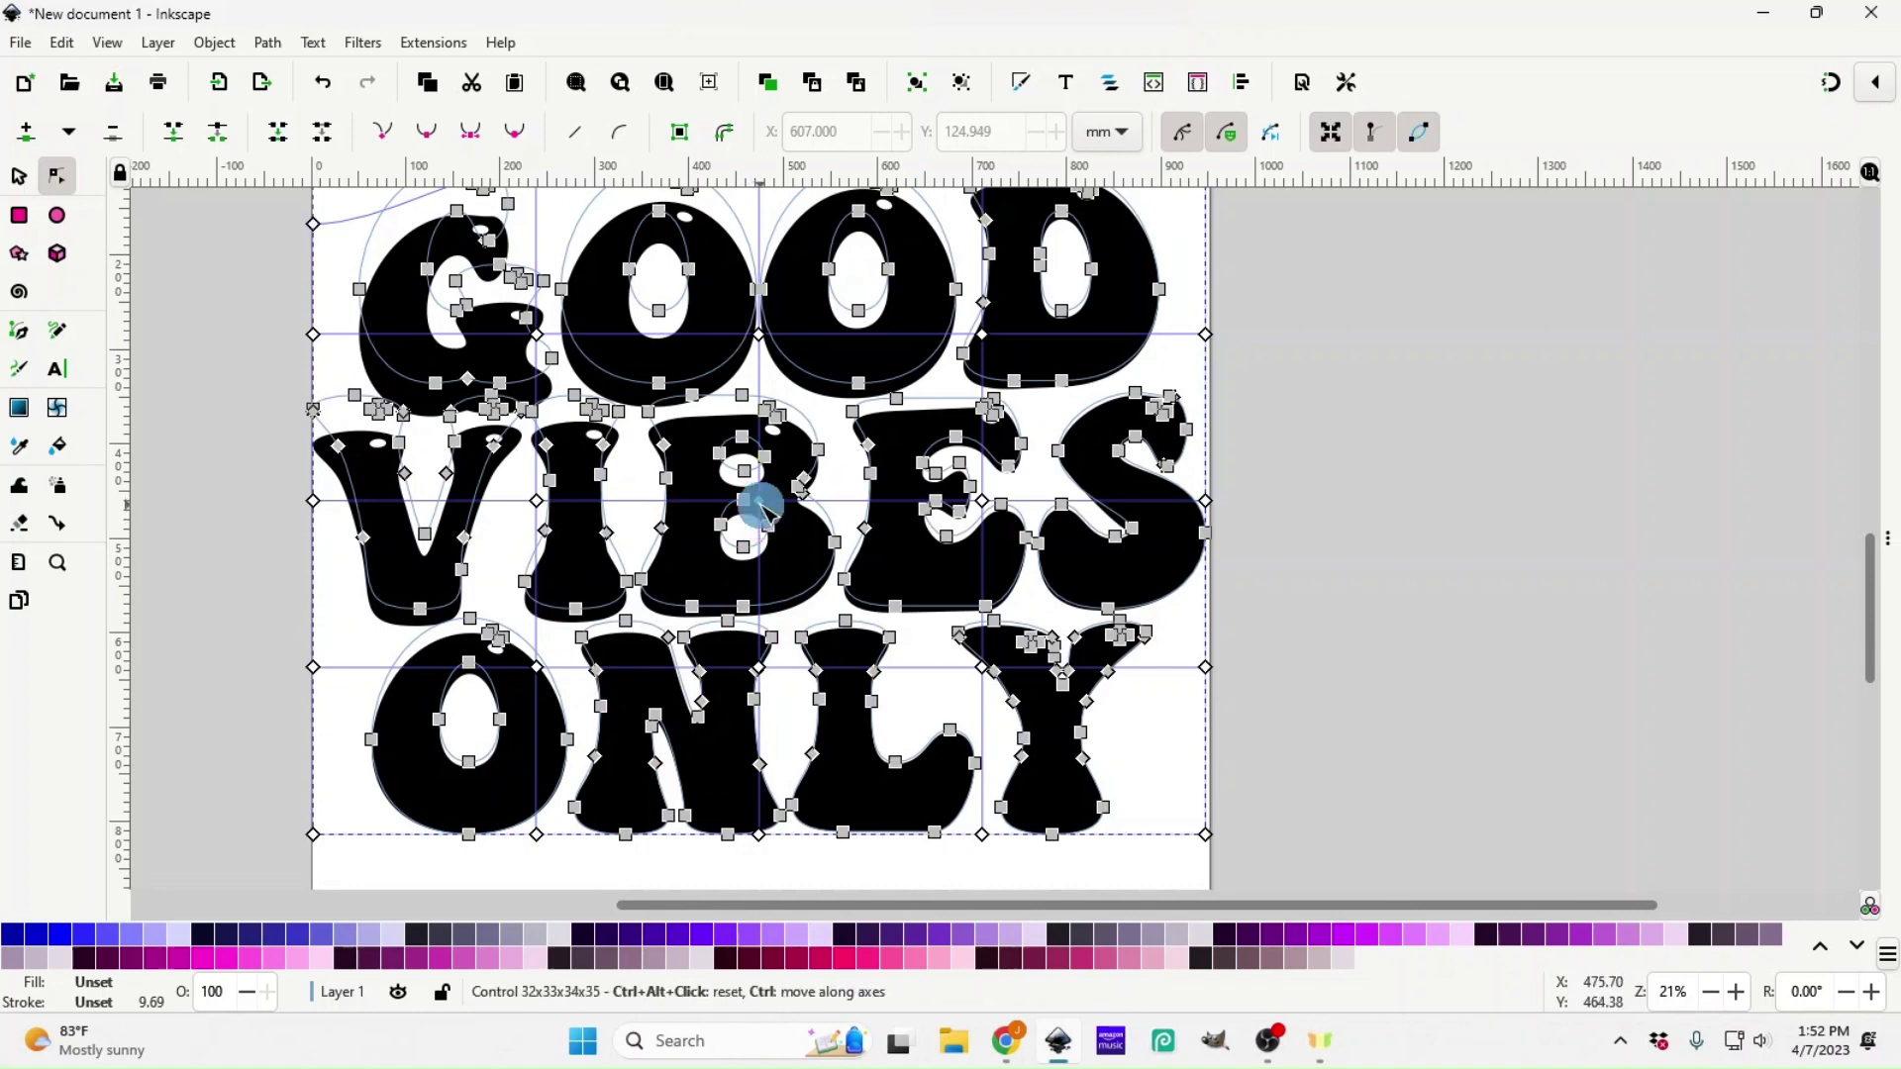
{"action": "left_click_drag", "start_coordinate": [768, 475], "coordinate": [759, 446]}
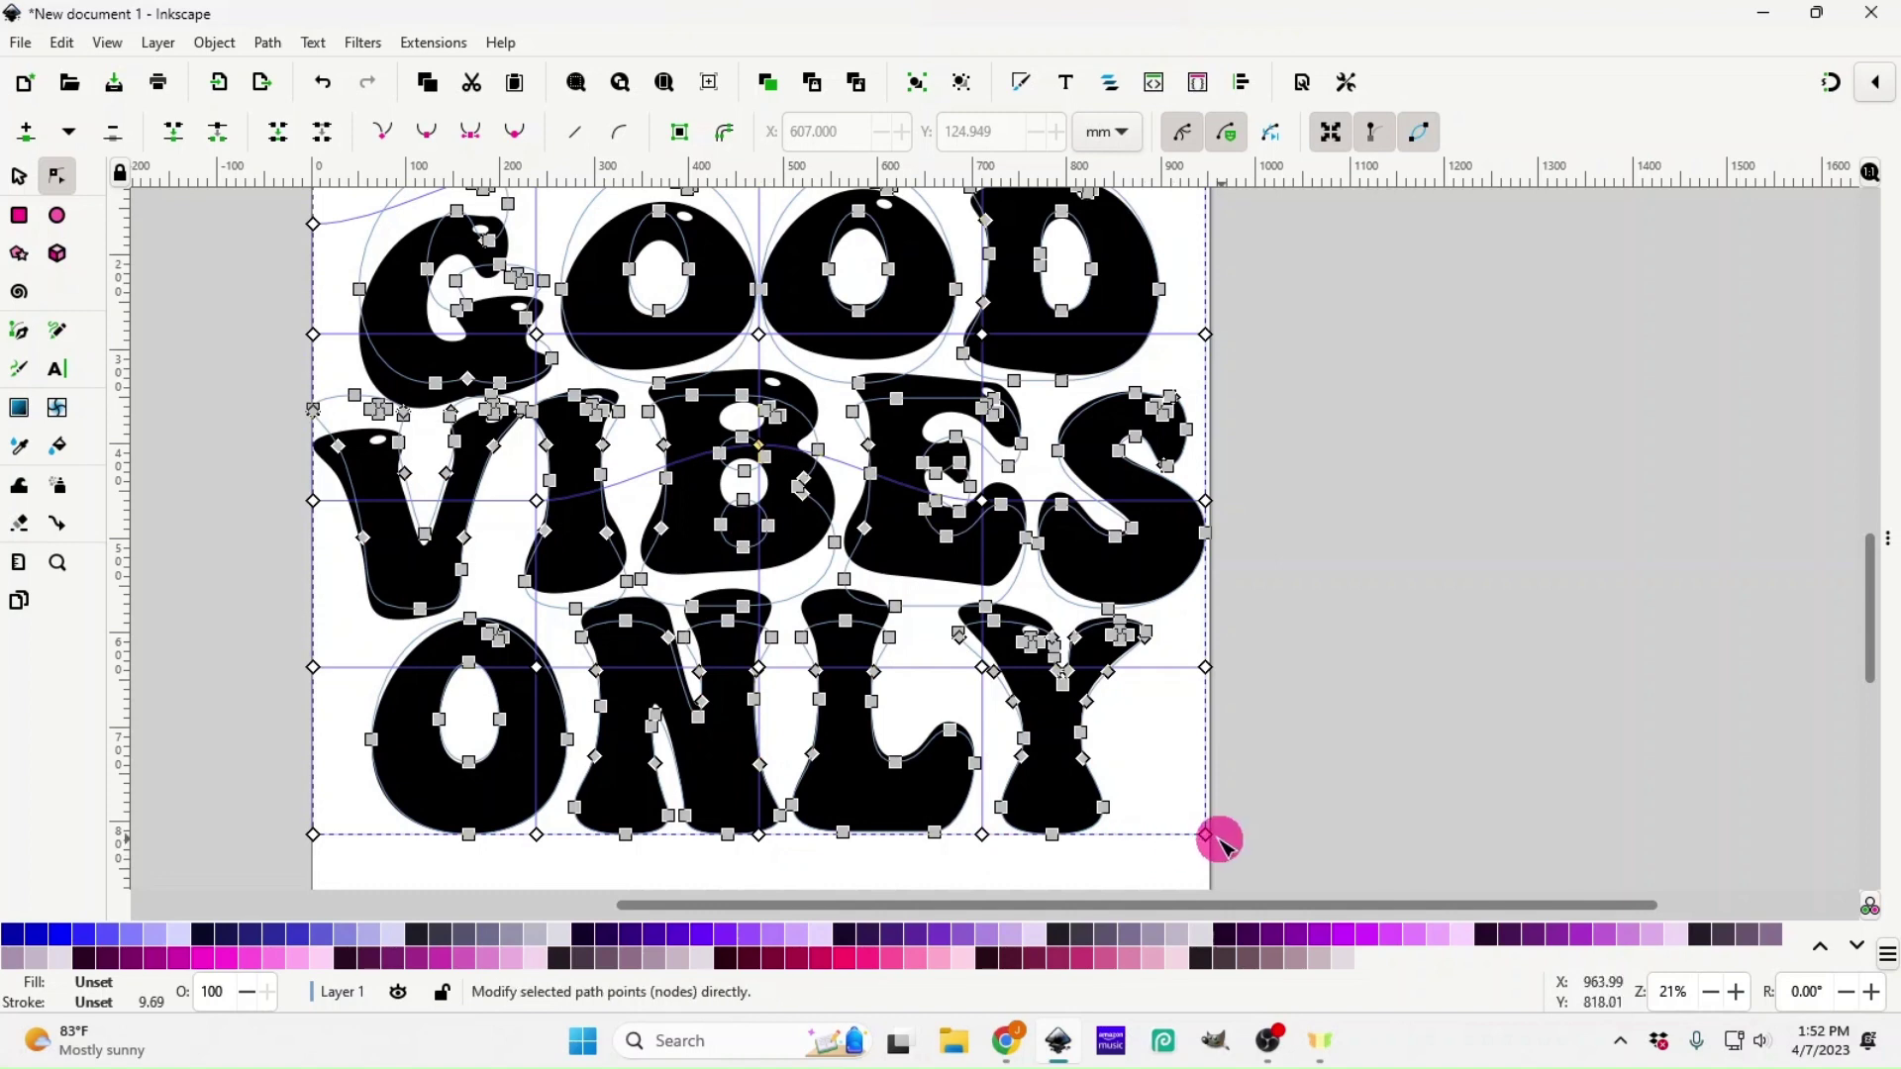
{"action": "mouse_move", "coordinate": [1210, 837]}
{"action": "left_mouse_down"}
{"action": "mouse_move", "coordinate": [1218, 798]}
{"action": "mouse_move", "coordinate": [1206, 861]}
{"action": "left_mouse_up"}
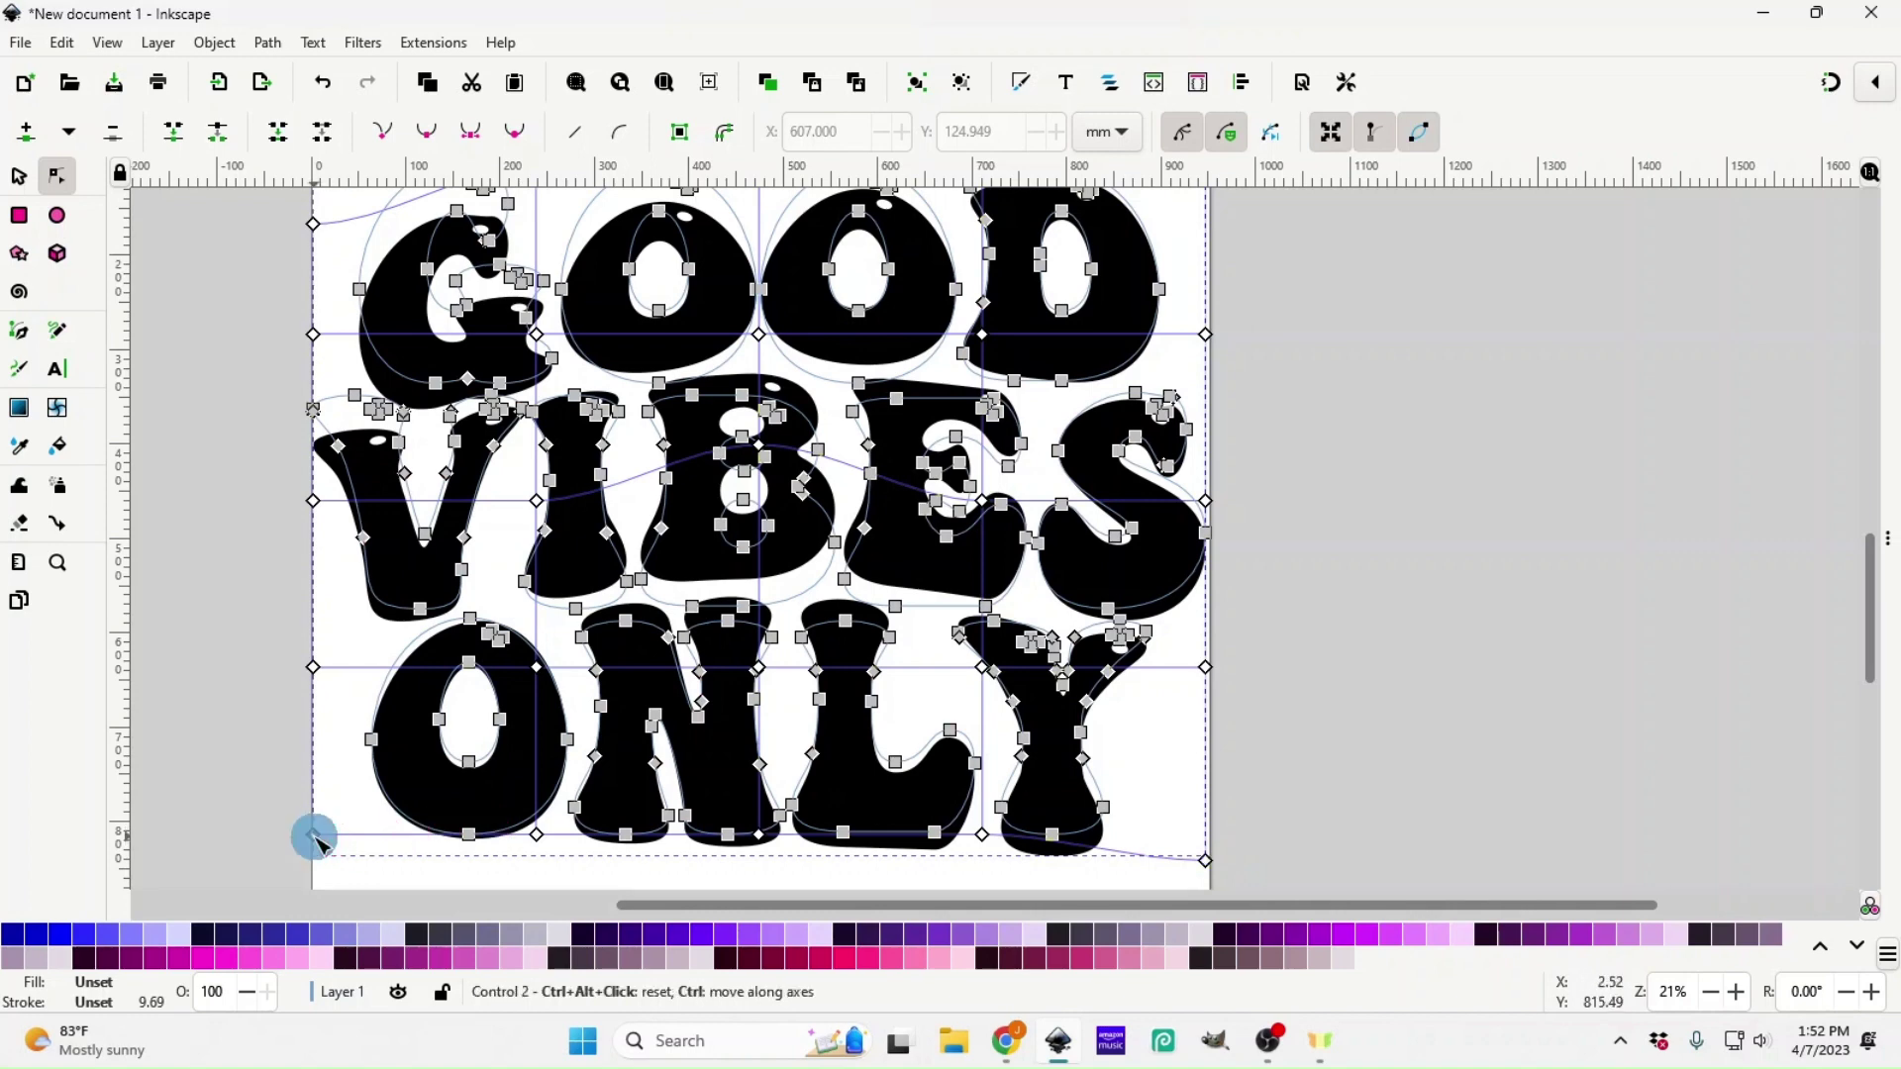
{"action": "left_click_drag", "start_coordinate": [312, 834], "coordinate": [313, 790]}
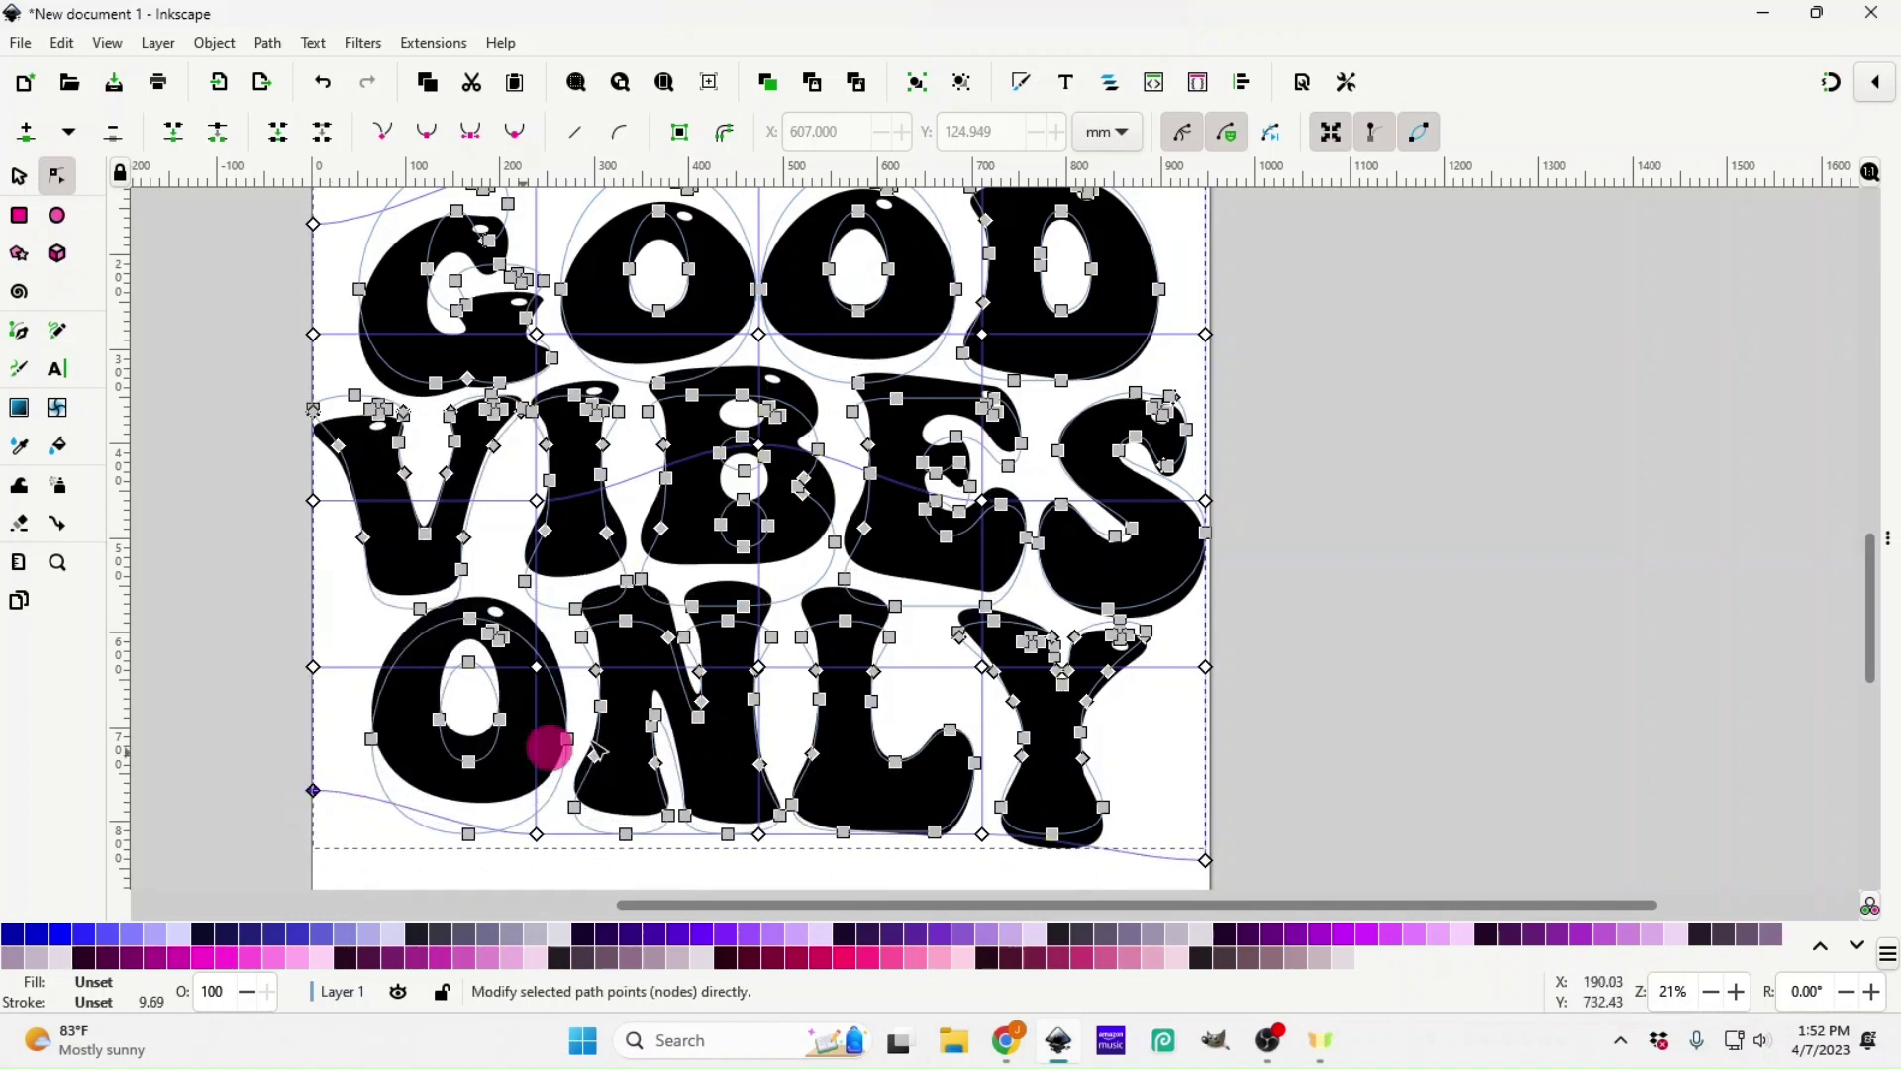
- Try arching VIBES and ONLY upward by raising the two lowest handles on the lattice's vertical centre line
{"action": "left_click_drag", "start_coordinate": [764, 663], "coordinate": [766, 624]}
{"action": "left_click", "coordinate": [756, 834]}
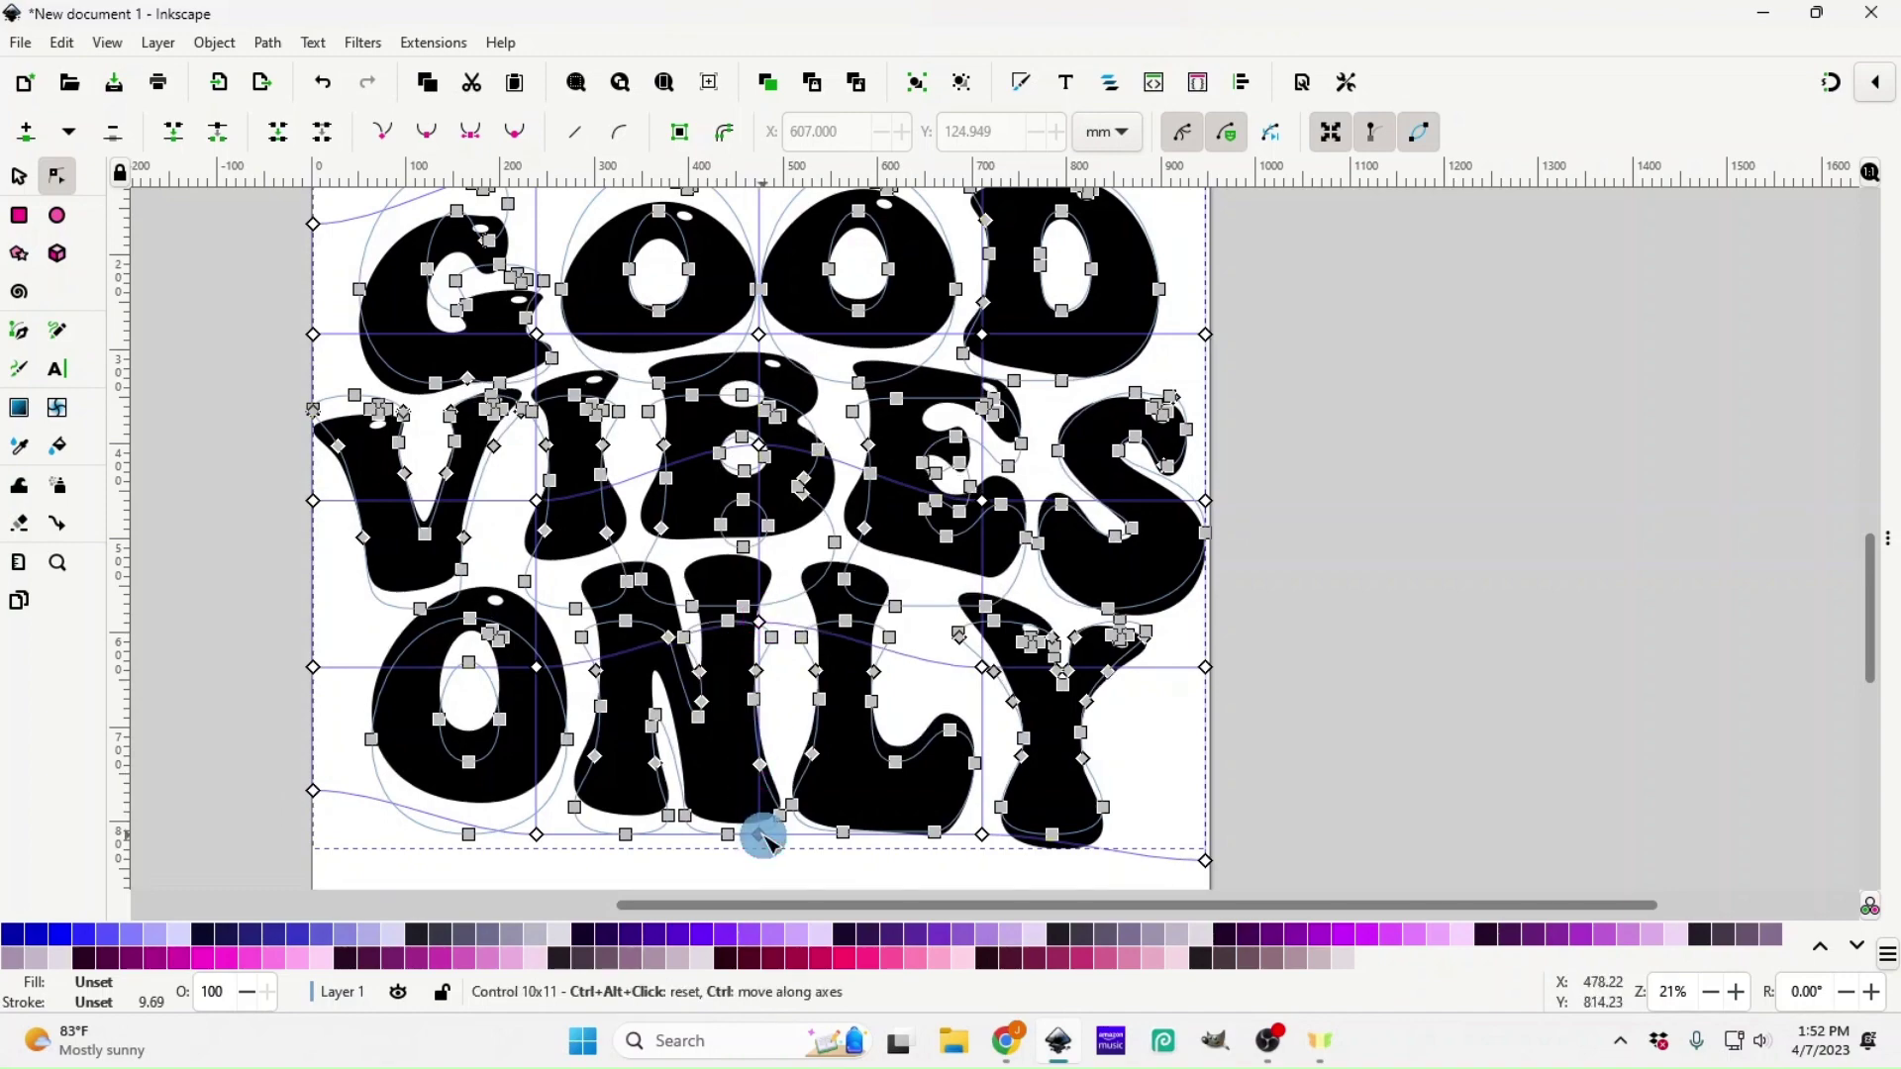
{"action": "left_click_drag", "start_coordinate": [762, 836], "coordinate": [764, 769]}
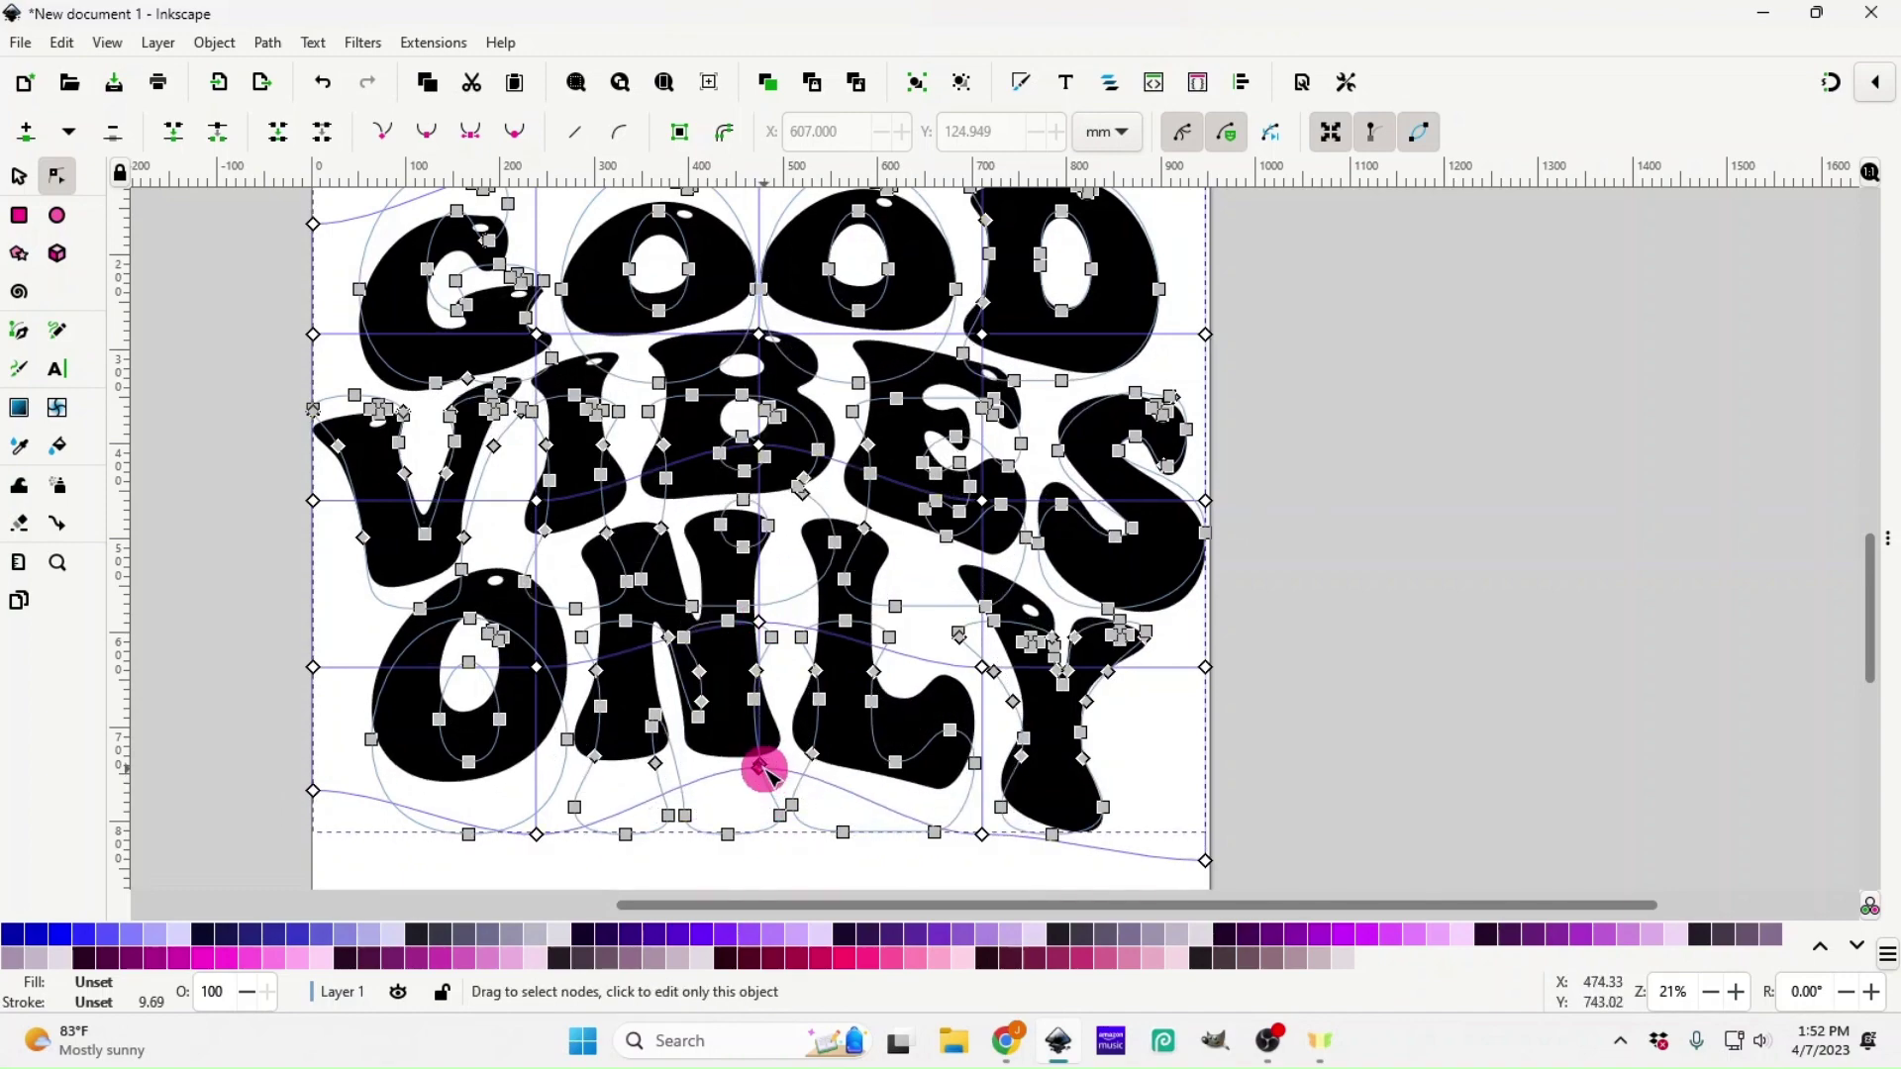
{"action": "scroll", "coordinate": [765, 769], "scroll_direction": "down", "scroll_amount": 4}
{"action": "scroll", "coordinate": [768, 768], "scroll_direction": "up", "scroll_amount": 8}
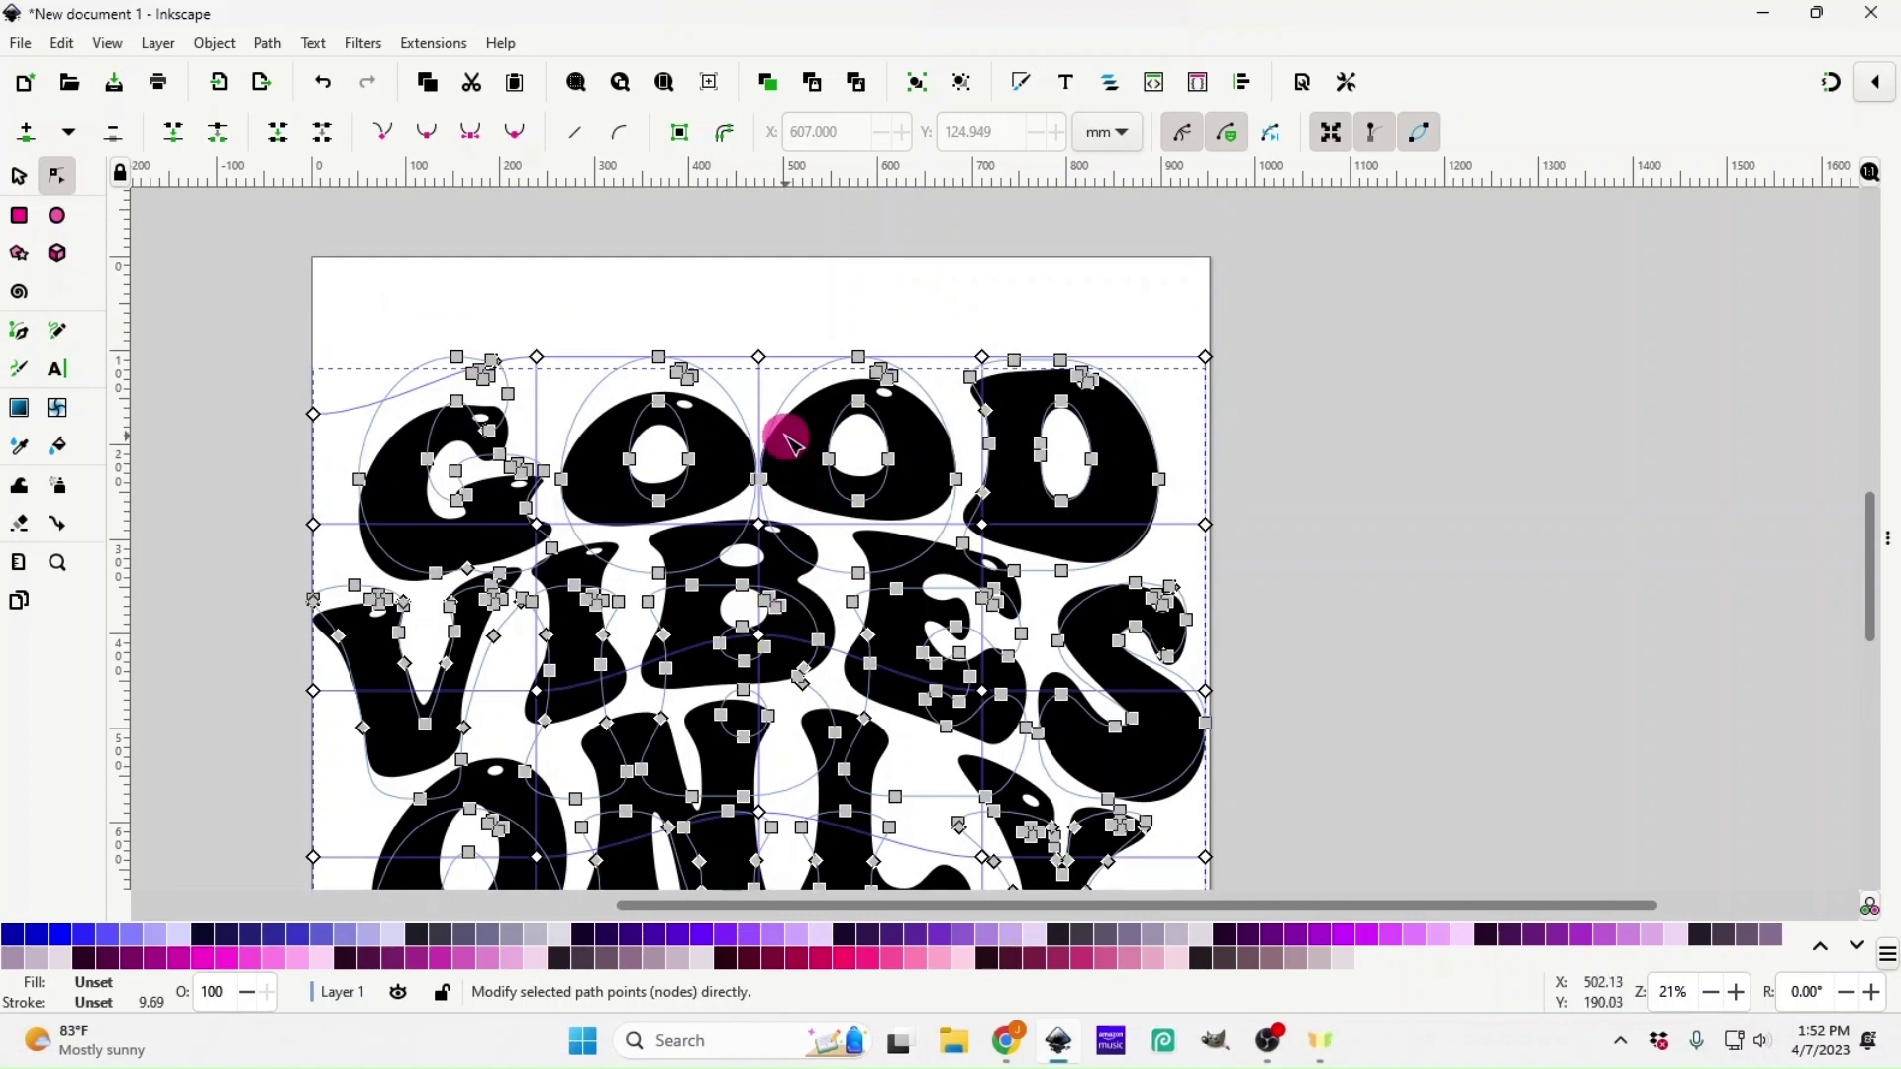
- Try raising the lattice's top-centre handle above GOOD, and undo the last two handle moves
{"action": "left_click_drag", "start_coordinate": [757, 357], "coordinate": [758, 327]}
{"action": "left_click", "coordinate": [322, 85]}
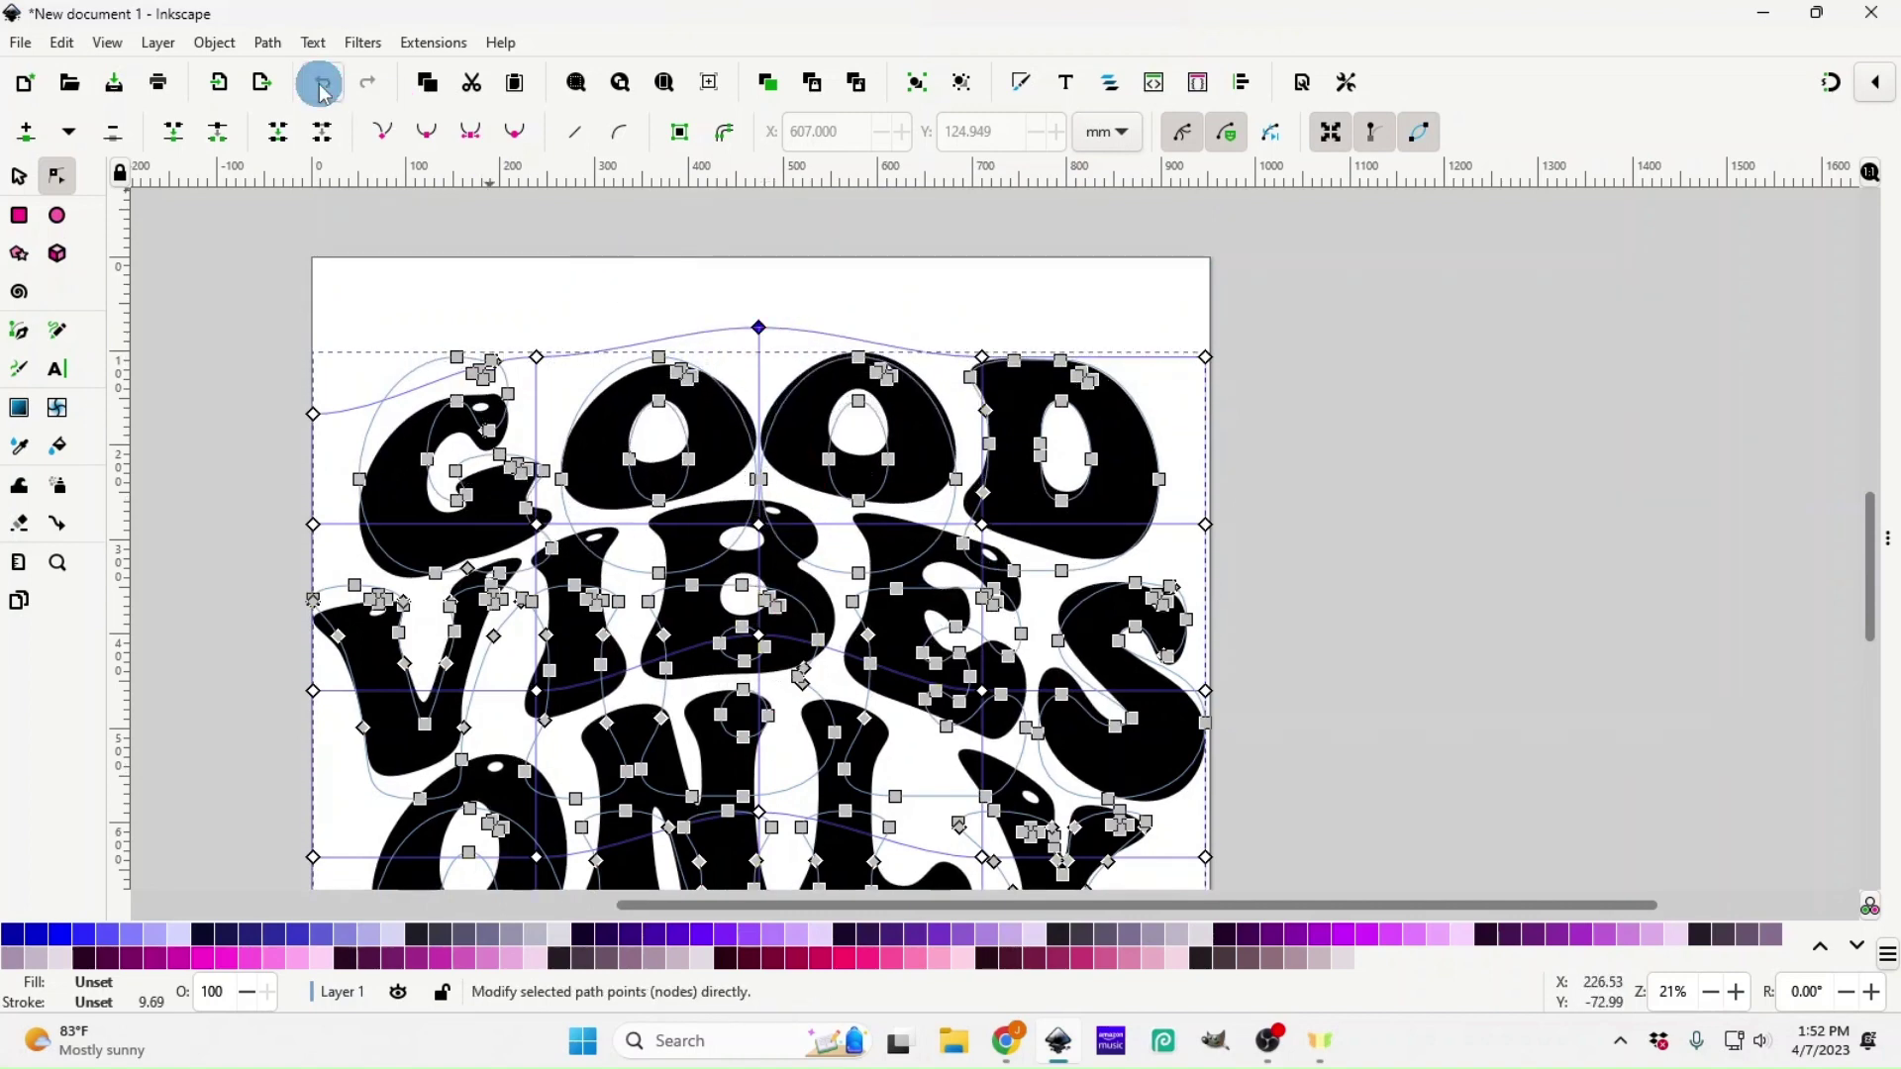
{"action": "left_click", "coordinate": [322, 85]}
{"action": "left_click", "coordinate": [322, 87]}
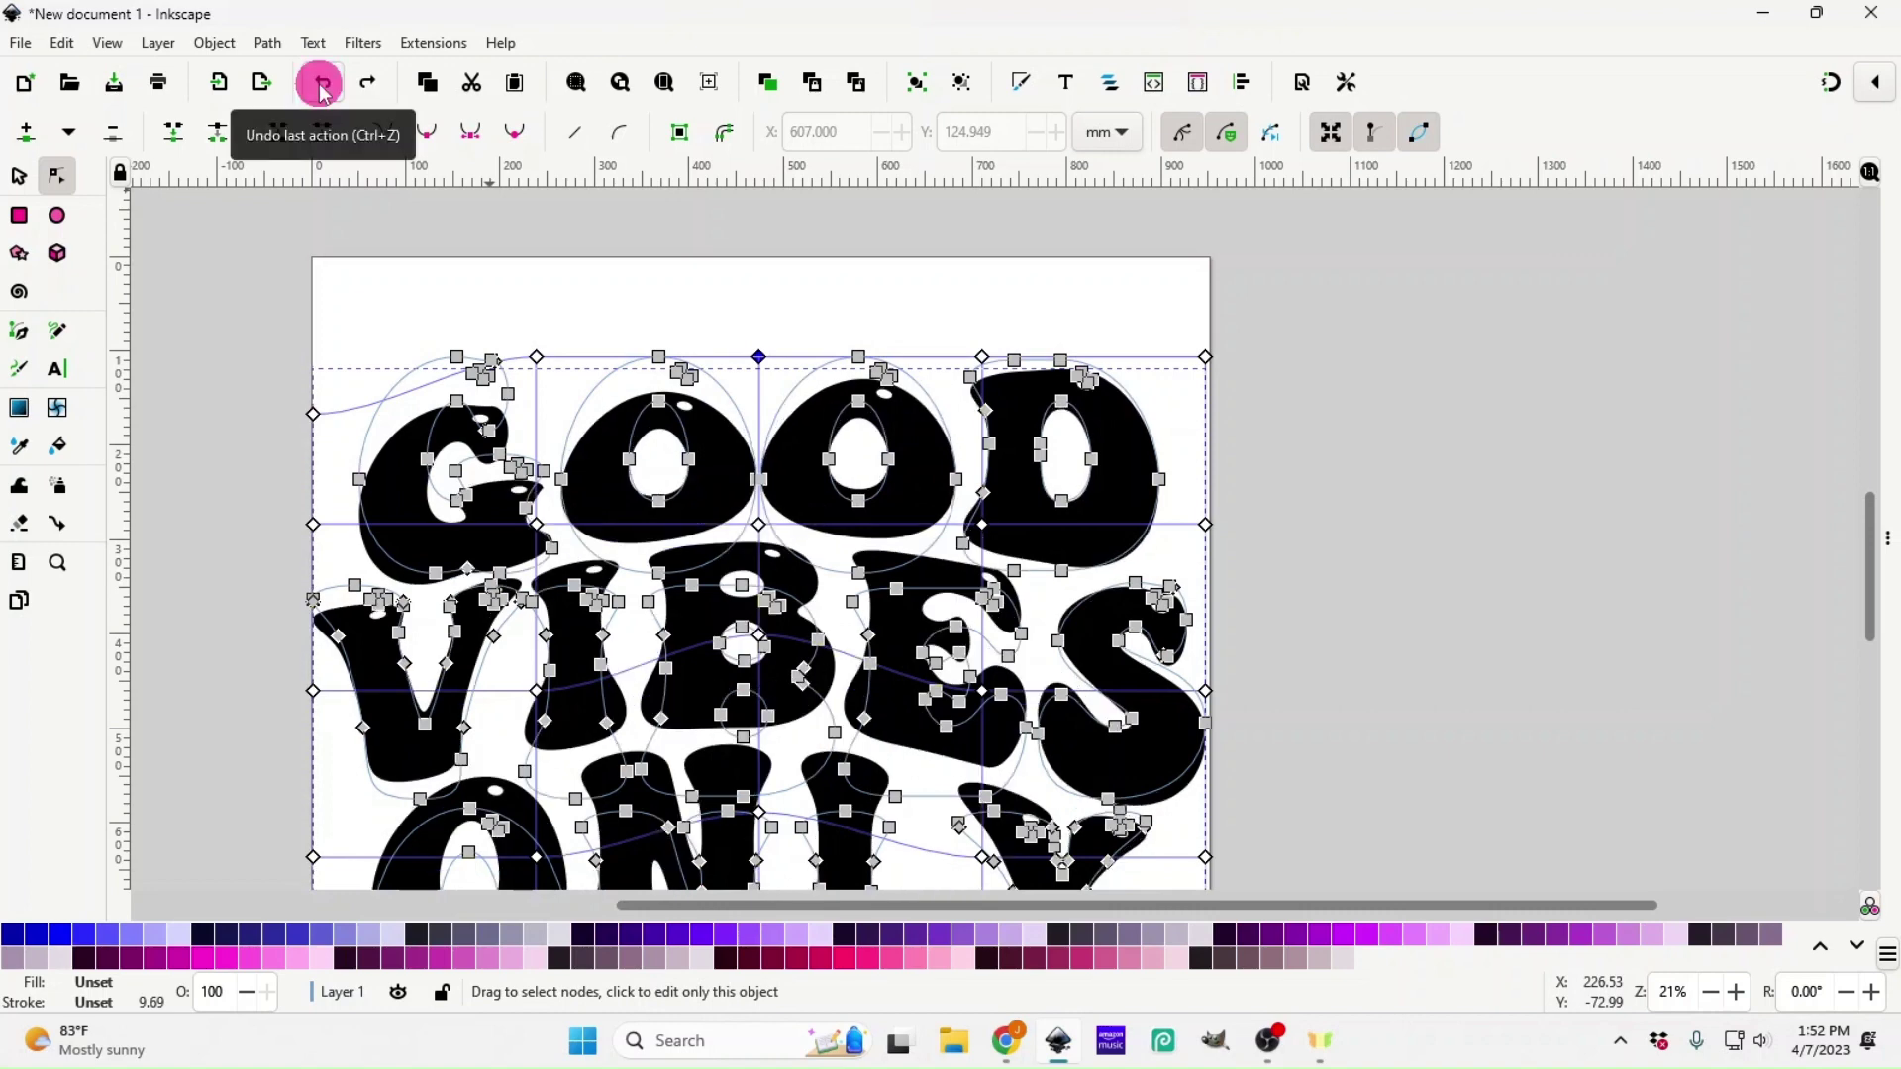
- Reset the Lattice Deformation 2 grid to restore the undistorted lettering
{"action": "left_click", "coordinate": [1886, 604]}
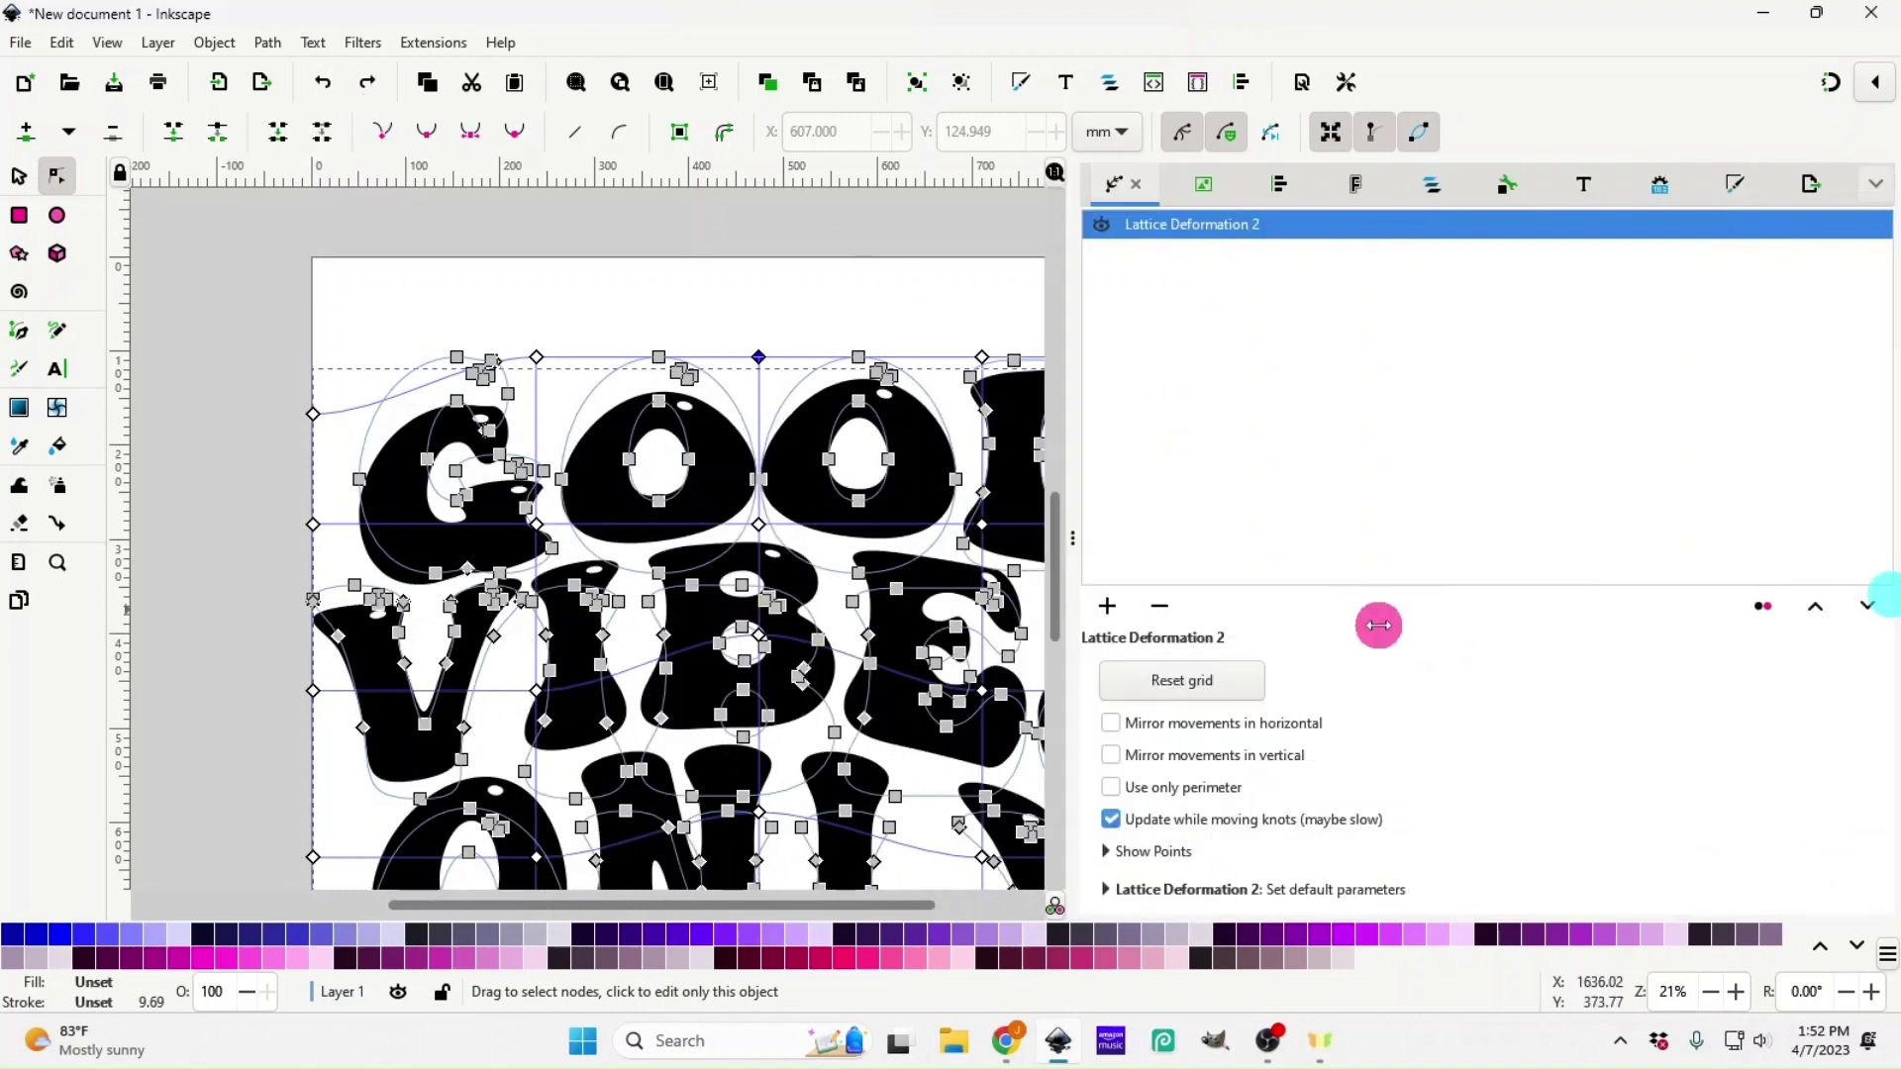
{"action": "key", "text": "minus"}
{"action": "key", "text": "minus"}
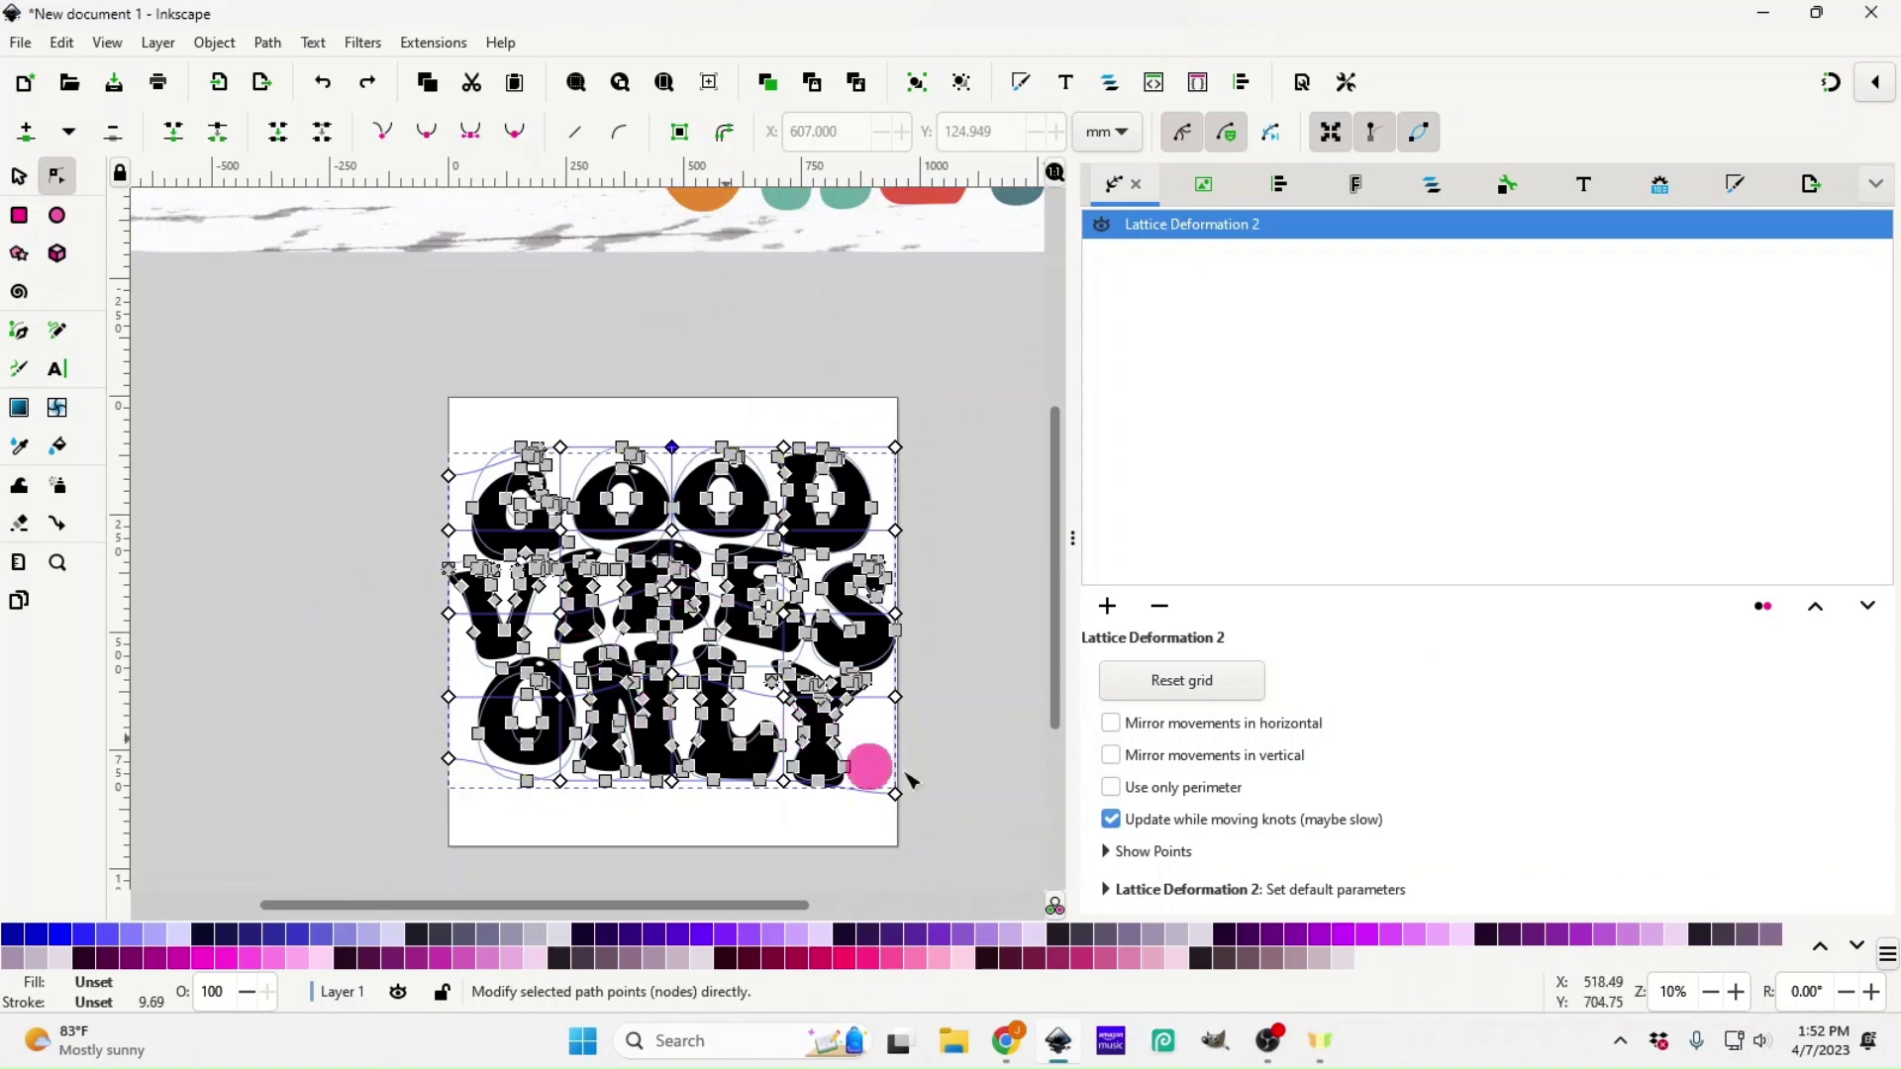
{"action": "left_click", "coordinate": [1170, 683]}
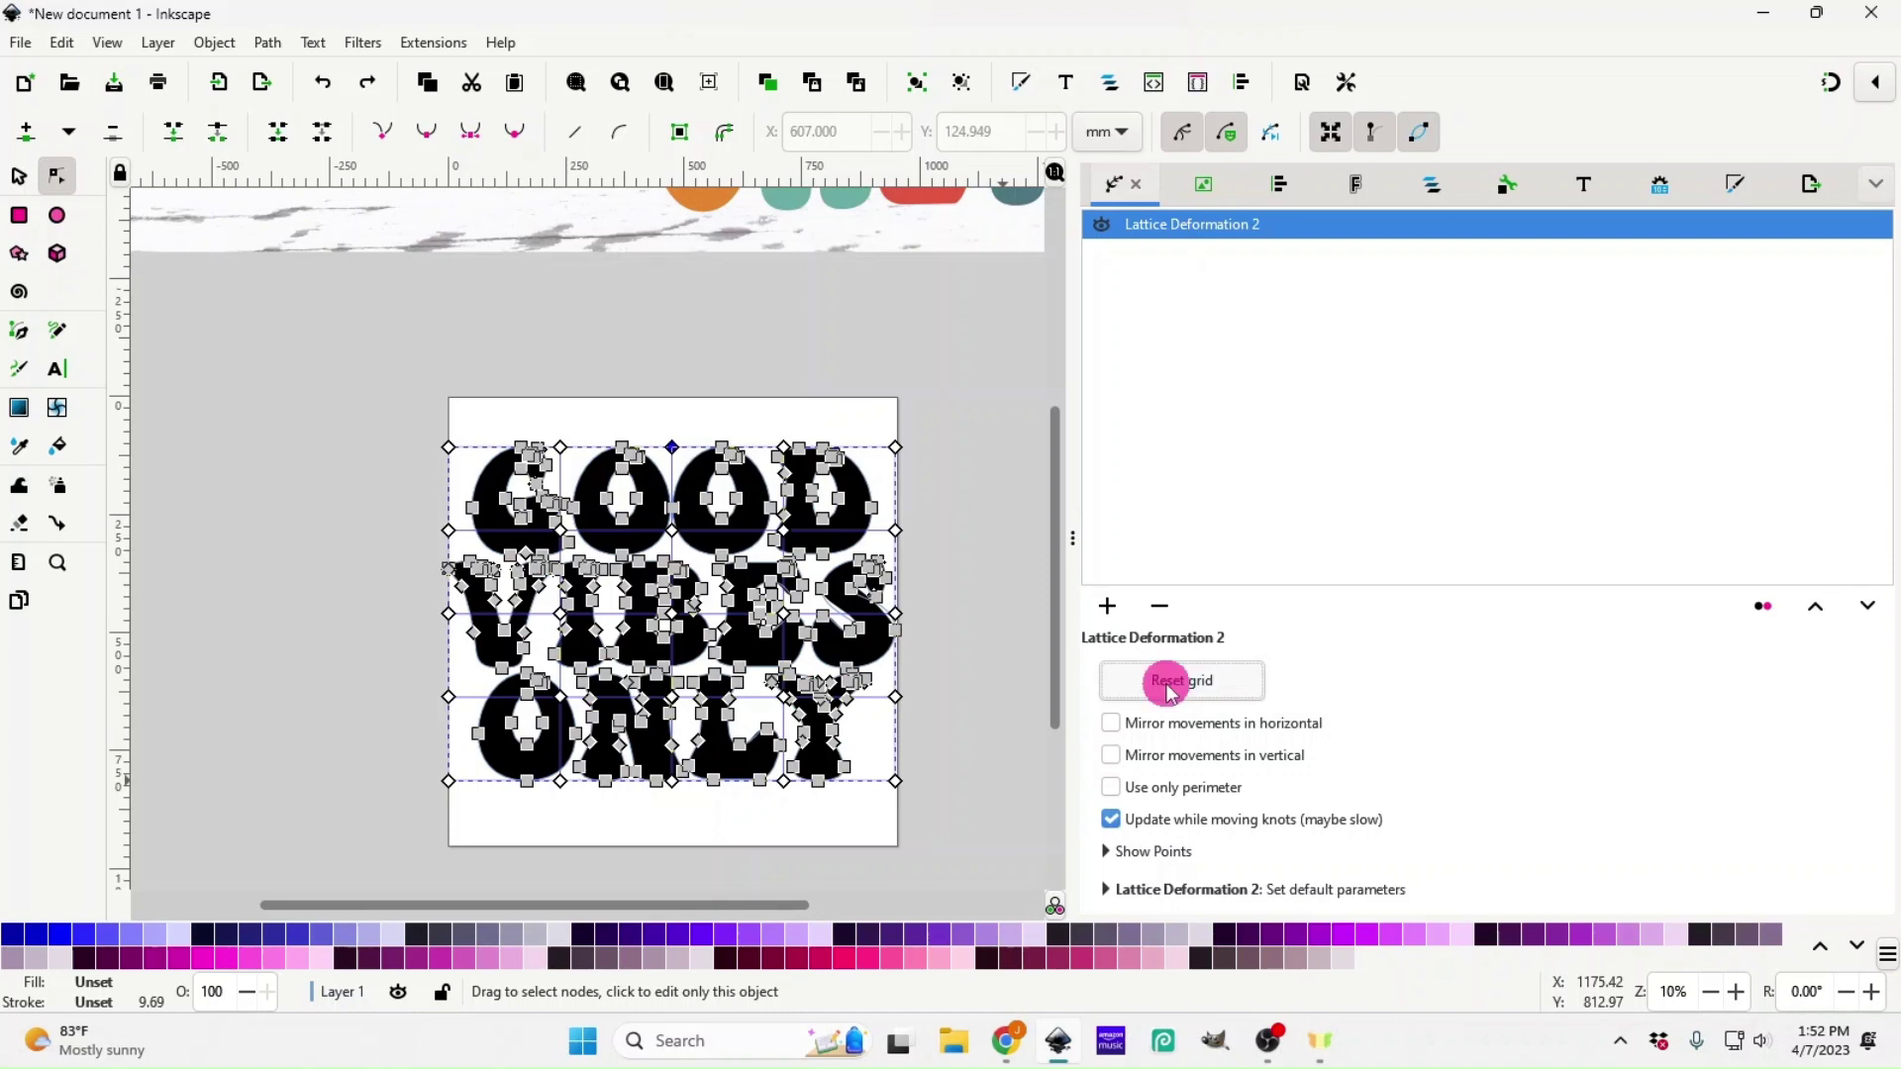
- Reselect the lettering for node editing, lower the top-centre lattice handle to about Y 154 mm and raise the one under VIBES to about Y 525 mm
{"action": "key", "text": "plus"}
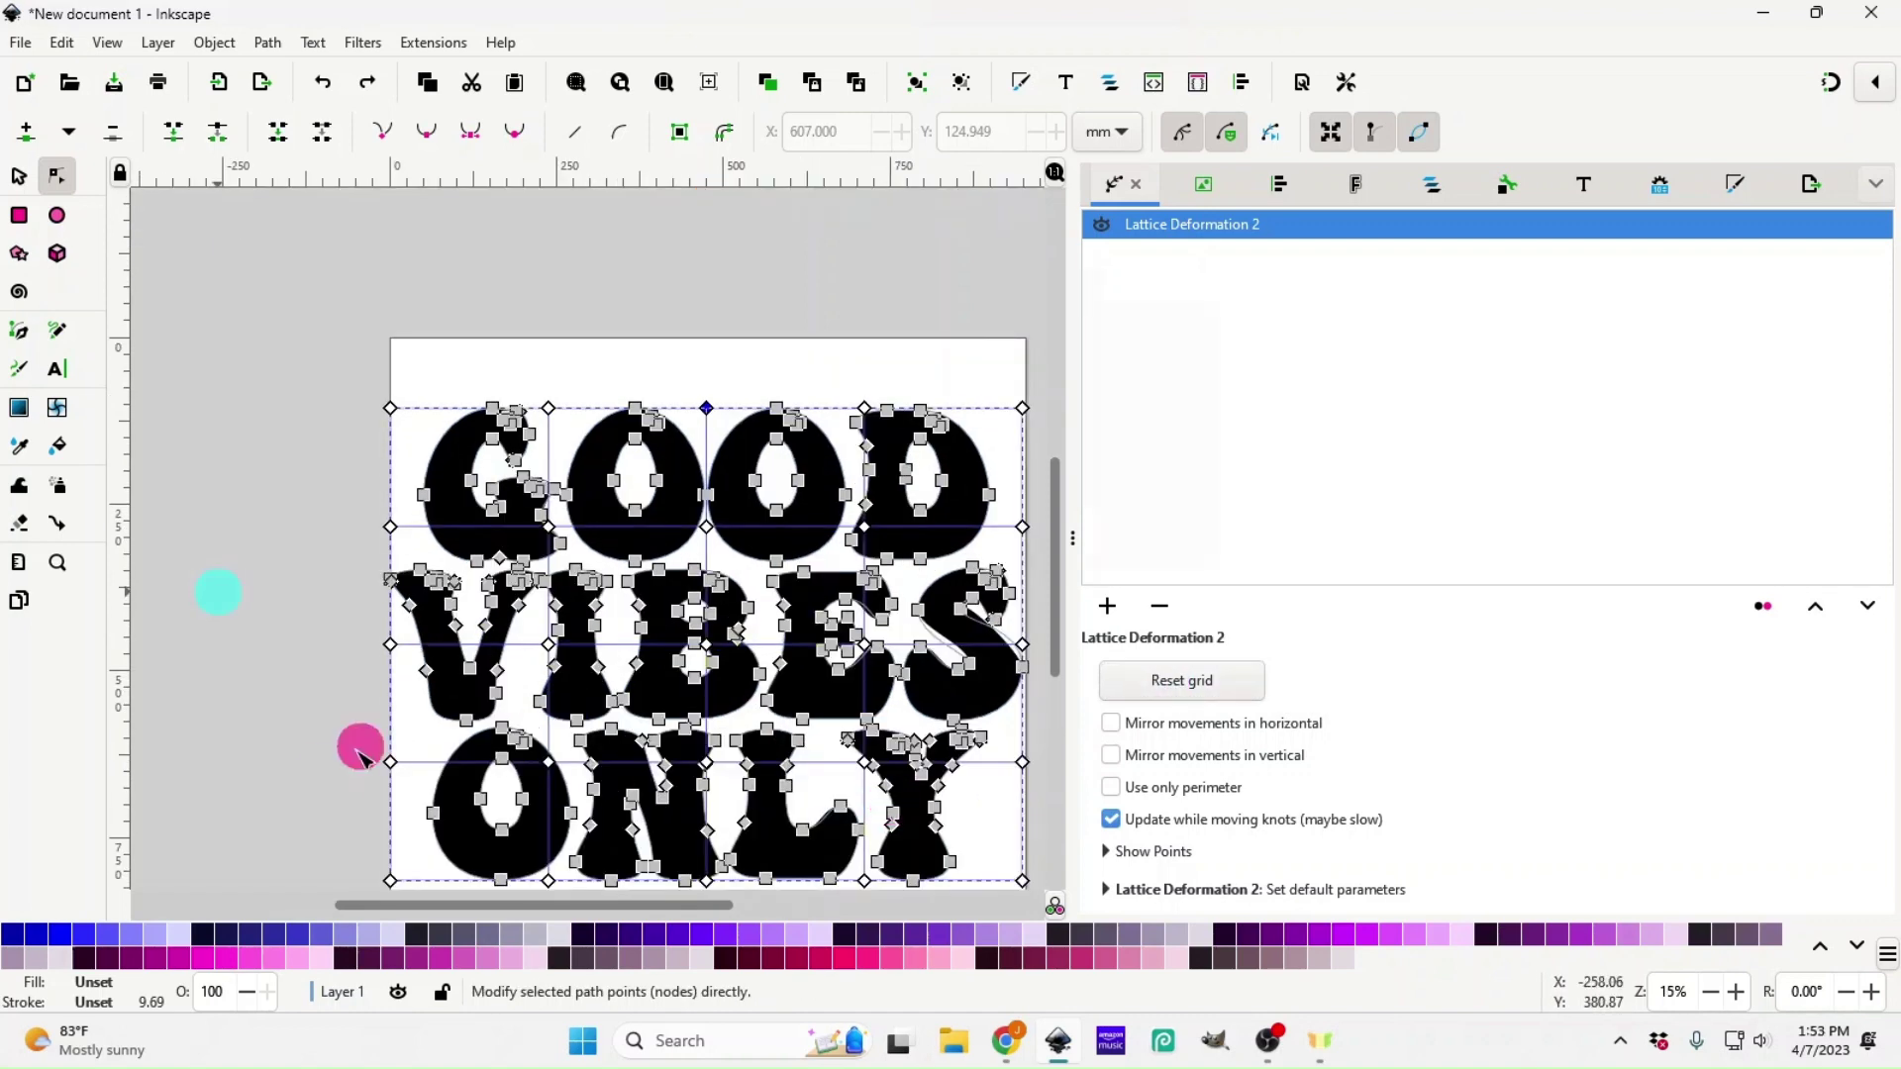
{"action": "left_click", "coordinate": [326, 767]}
{"action": "scroll", "coordinate": [323, 772], "scroll_direction": "down", "scroll_amount": 2}
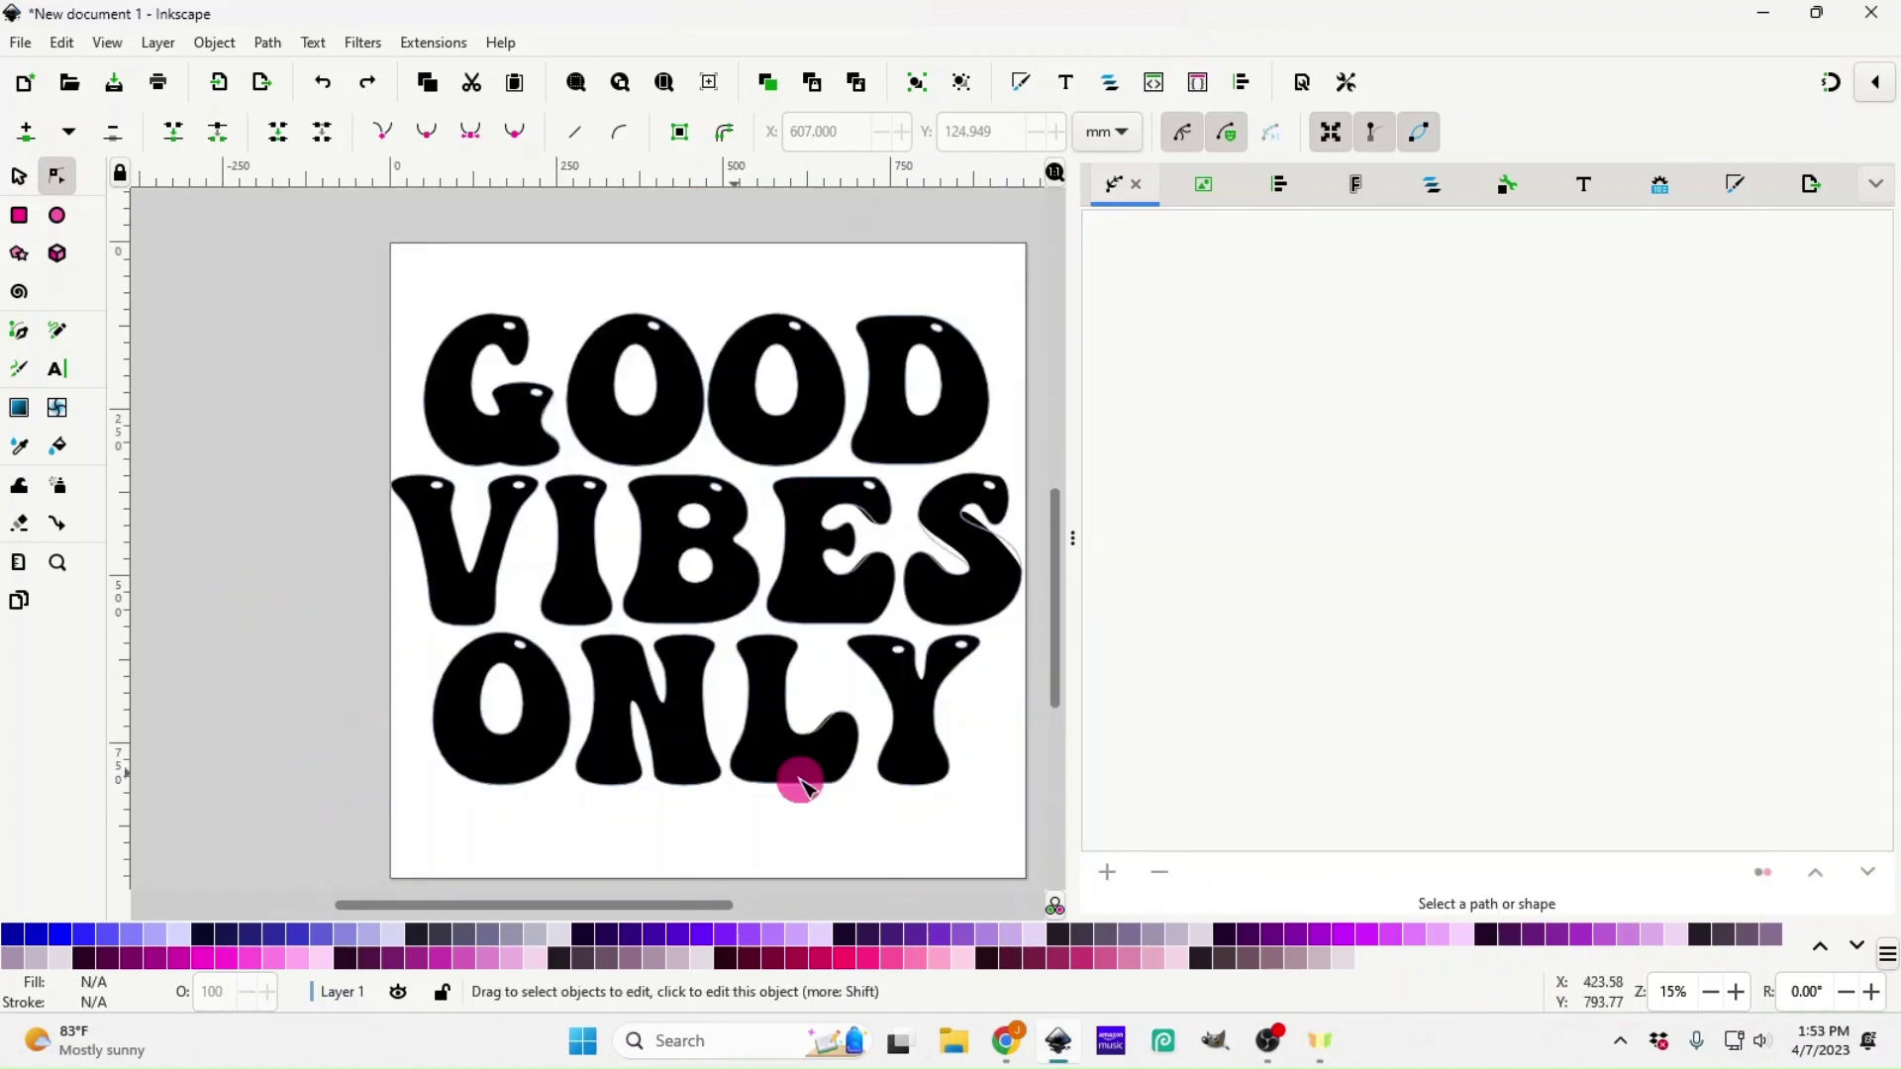
{"action": "left_click", "coordinate": [704, 759]}
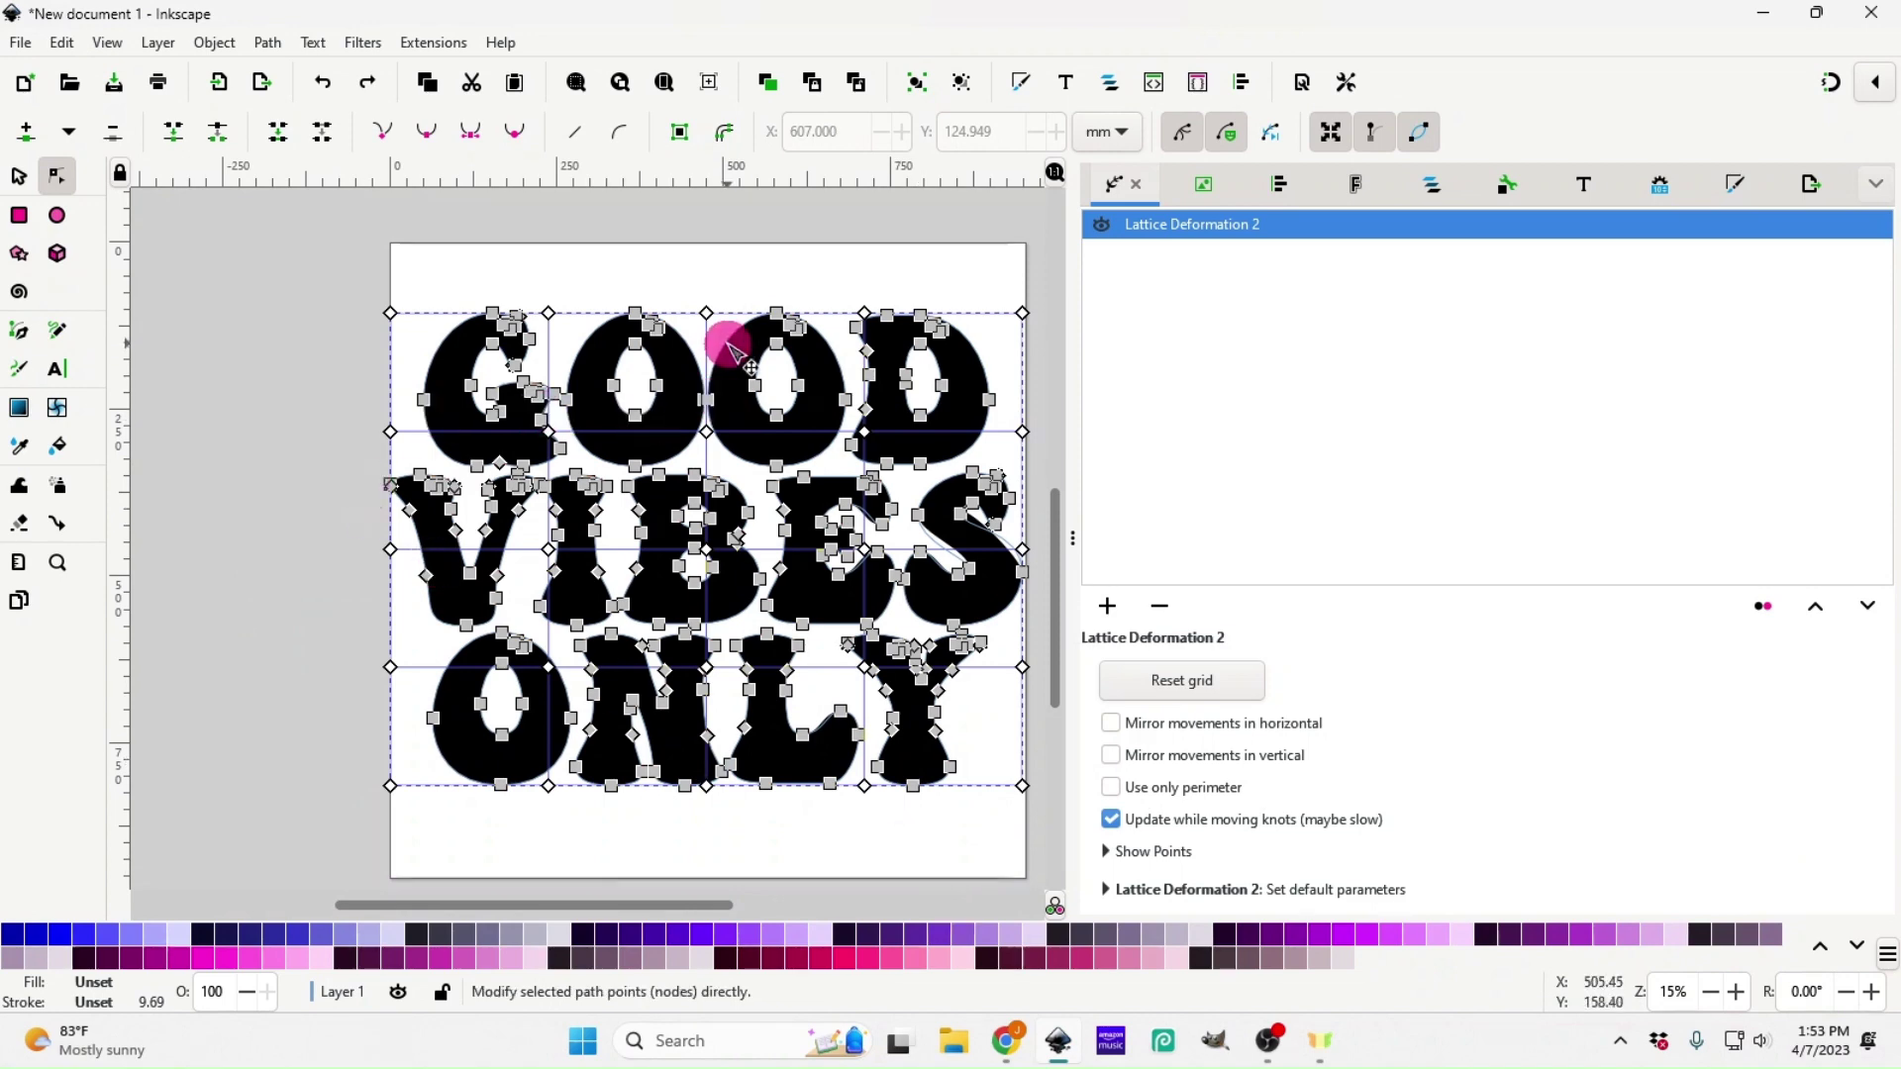
{"action": "left_click_drag", "start_coordinate": [712, 343], "coordinate": [709, 339]}
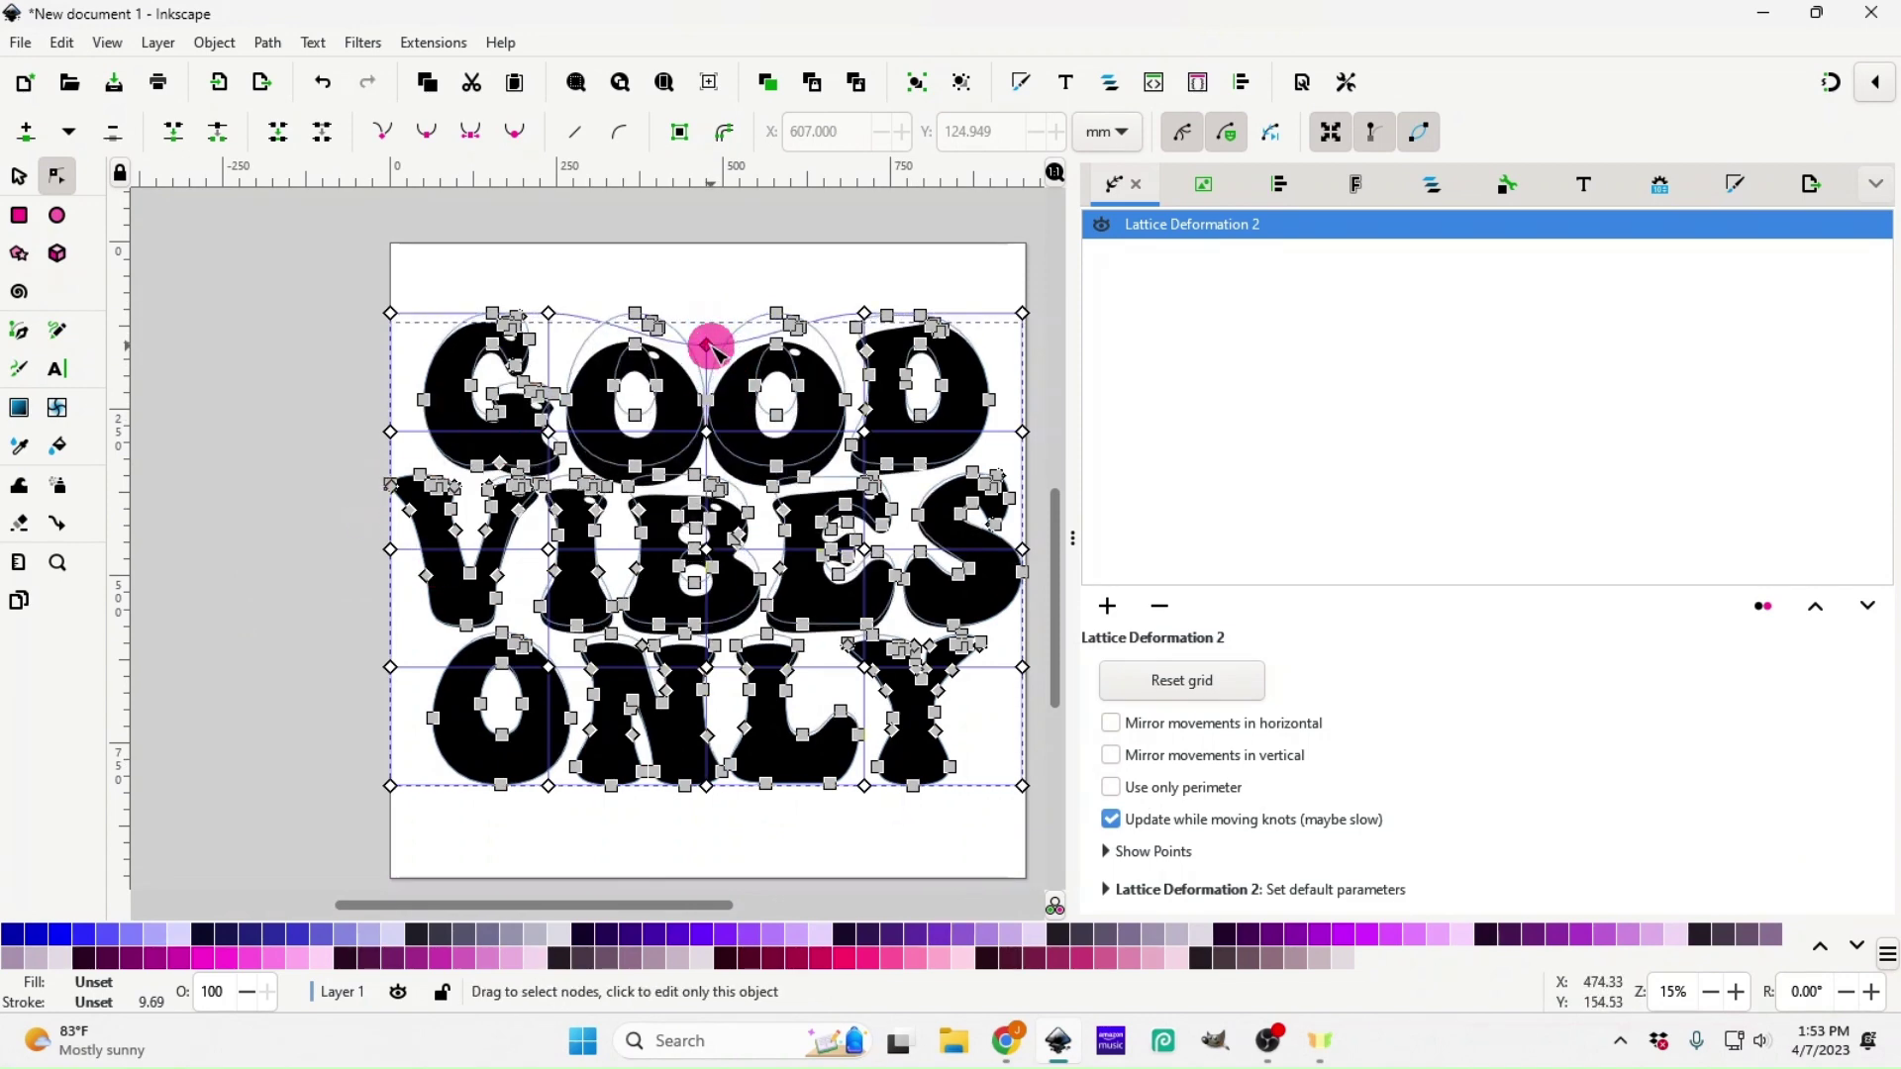
{"action": "left_click_drag", "start_coordinate": [712, 669], "coordinate": [710, 595]}
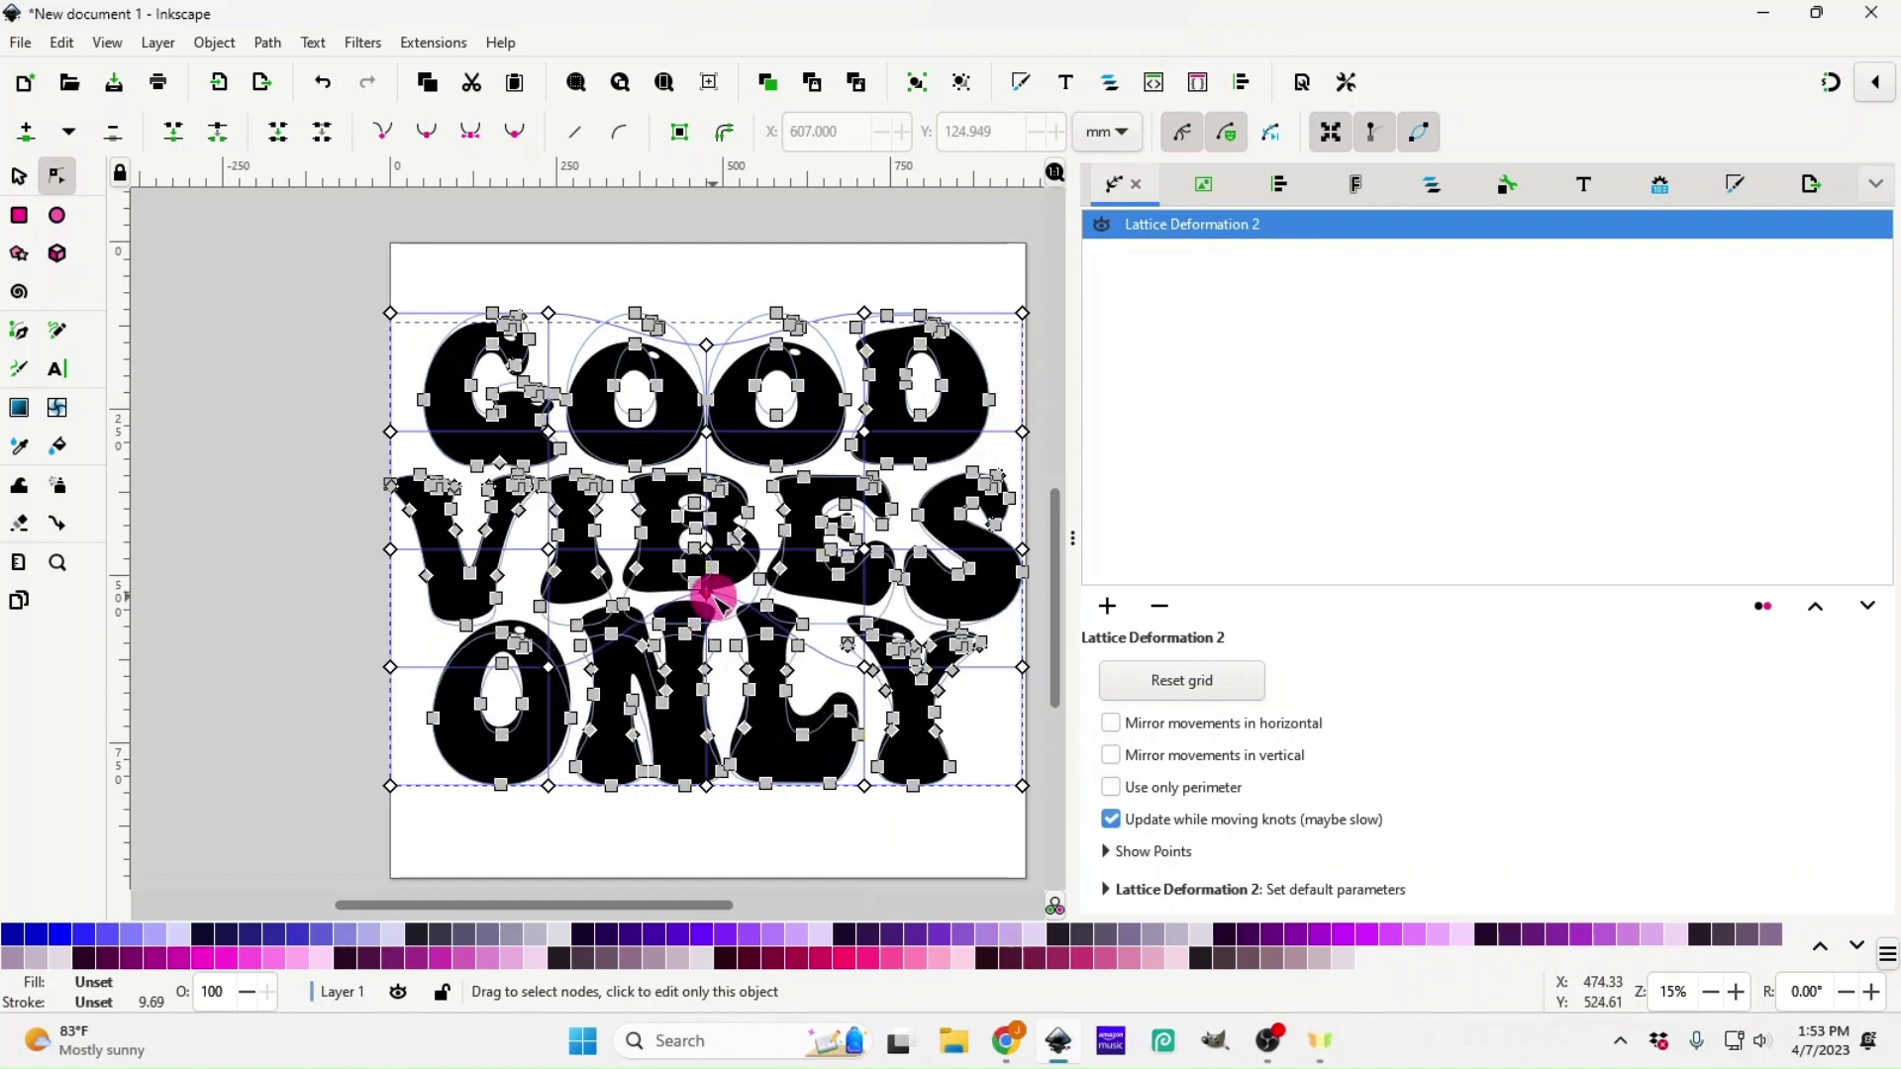
- Lower the lattice's upper-left corner and second right-edge handle slightly, raise its lower-right corner, and deselect the lettering
{"action": "left_click_drag", "start_coordinate": [392, 333], "coordinate": [390, 342]}
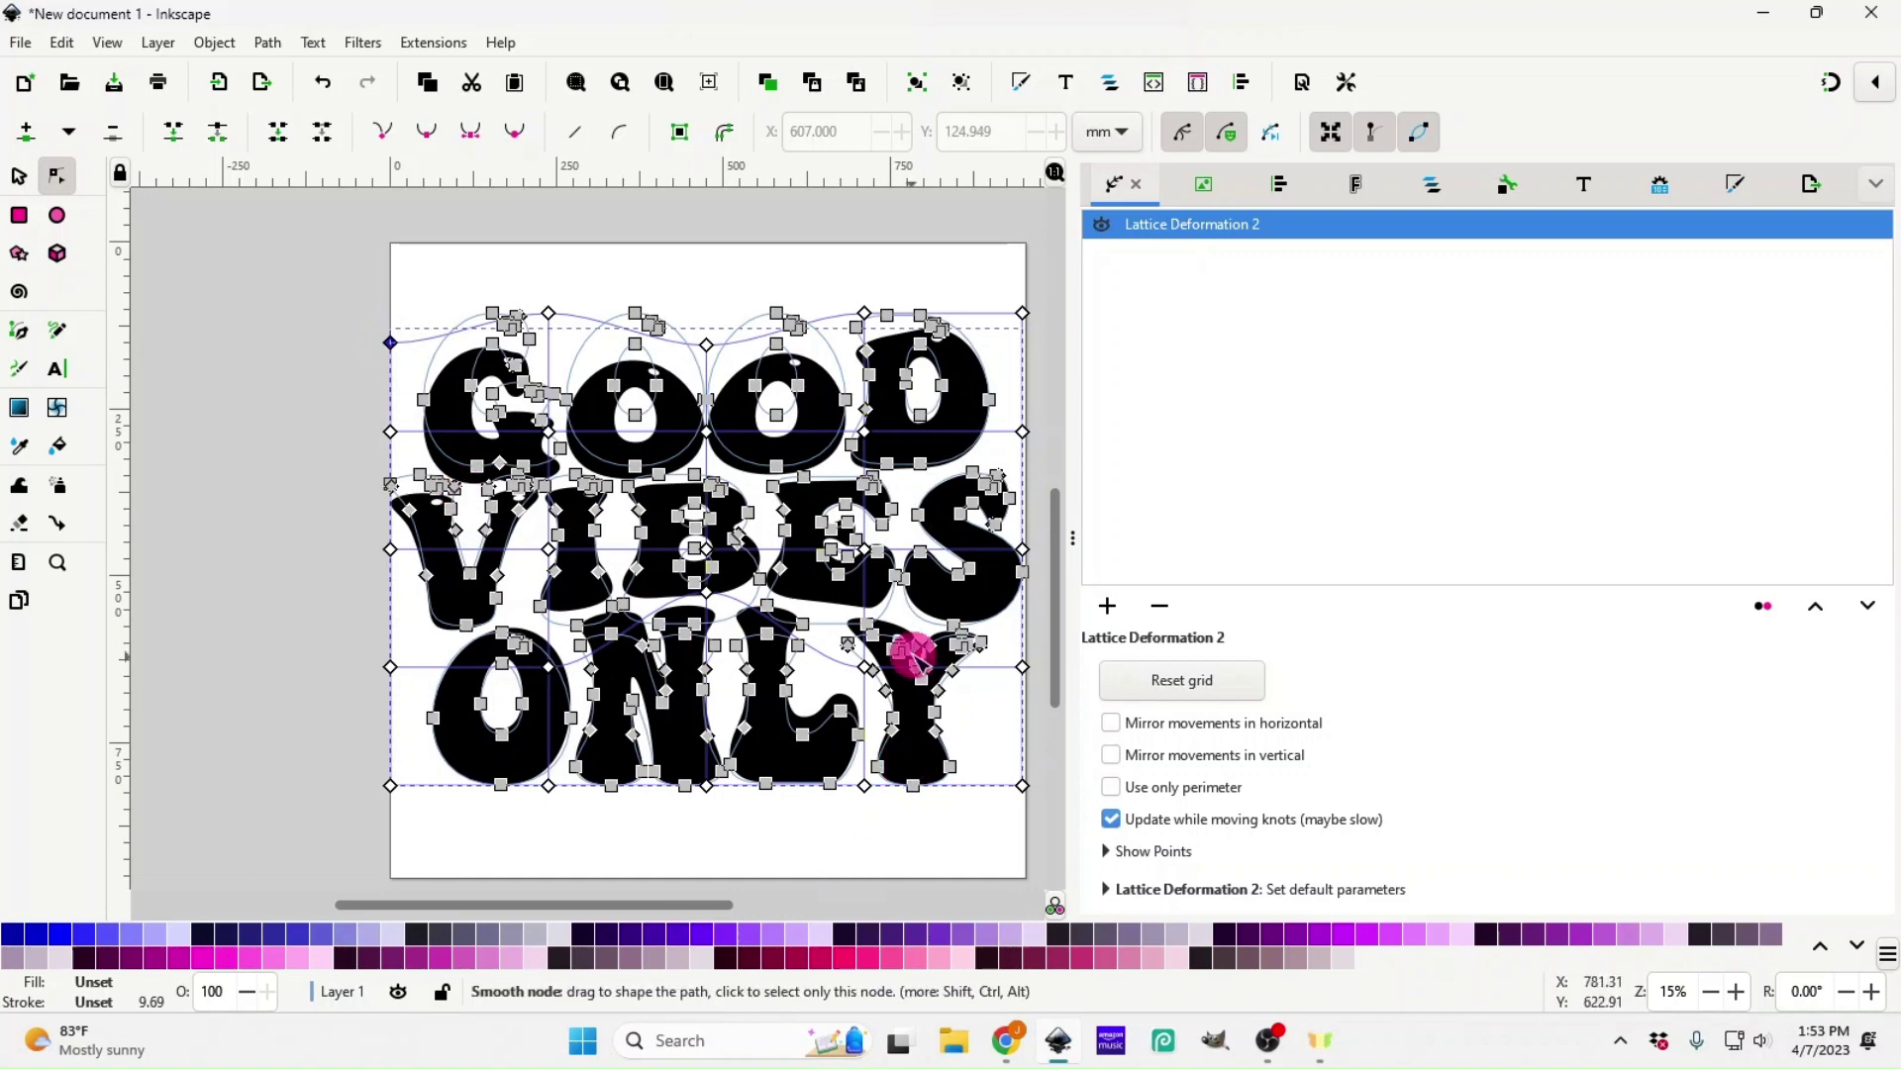
{"action": "left_click", "coordinate": [1023, 432]}
{"action": "mouse_move", "coordinate": [1016, 467]}
{"action": "left_mouse_down"}
{"action": "mouse_move", "coordinate": [1005, 479]}
{"action": "mouse_move", "coordinate": [1021, 473]}
{"action": "left_mouse_up"}
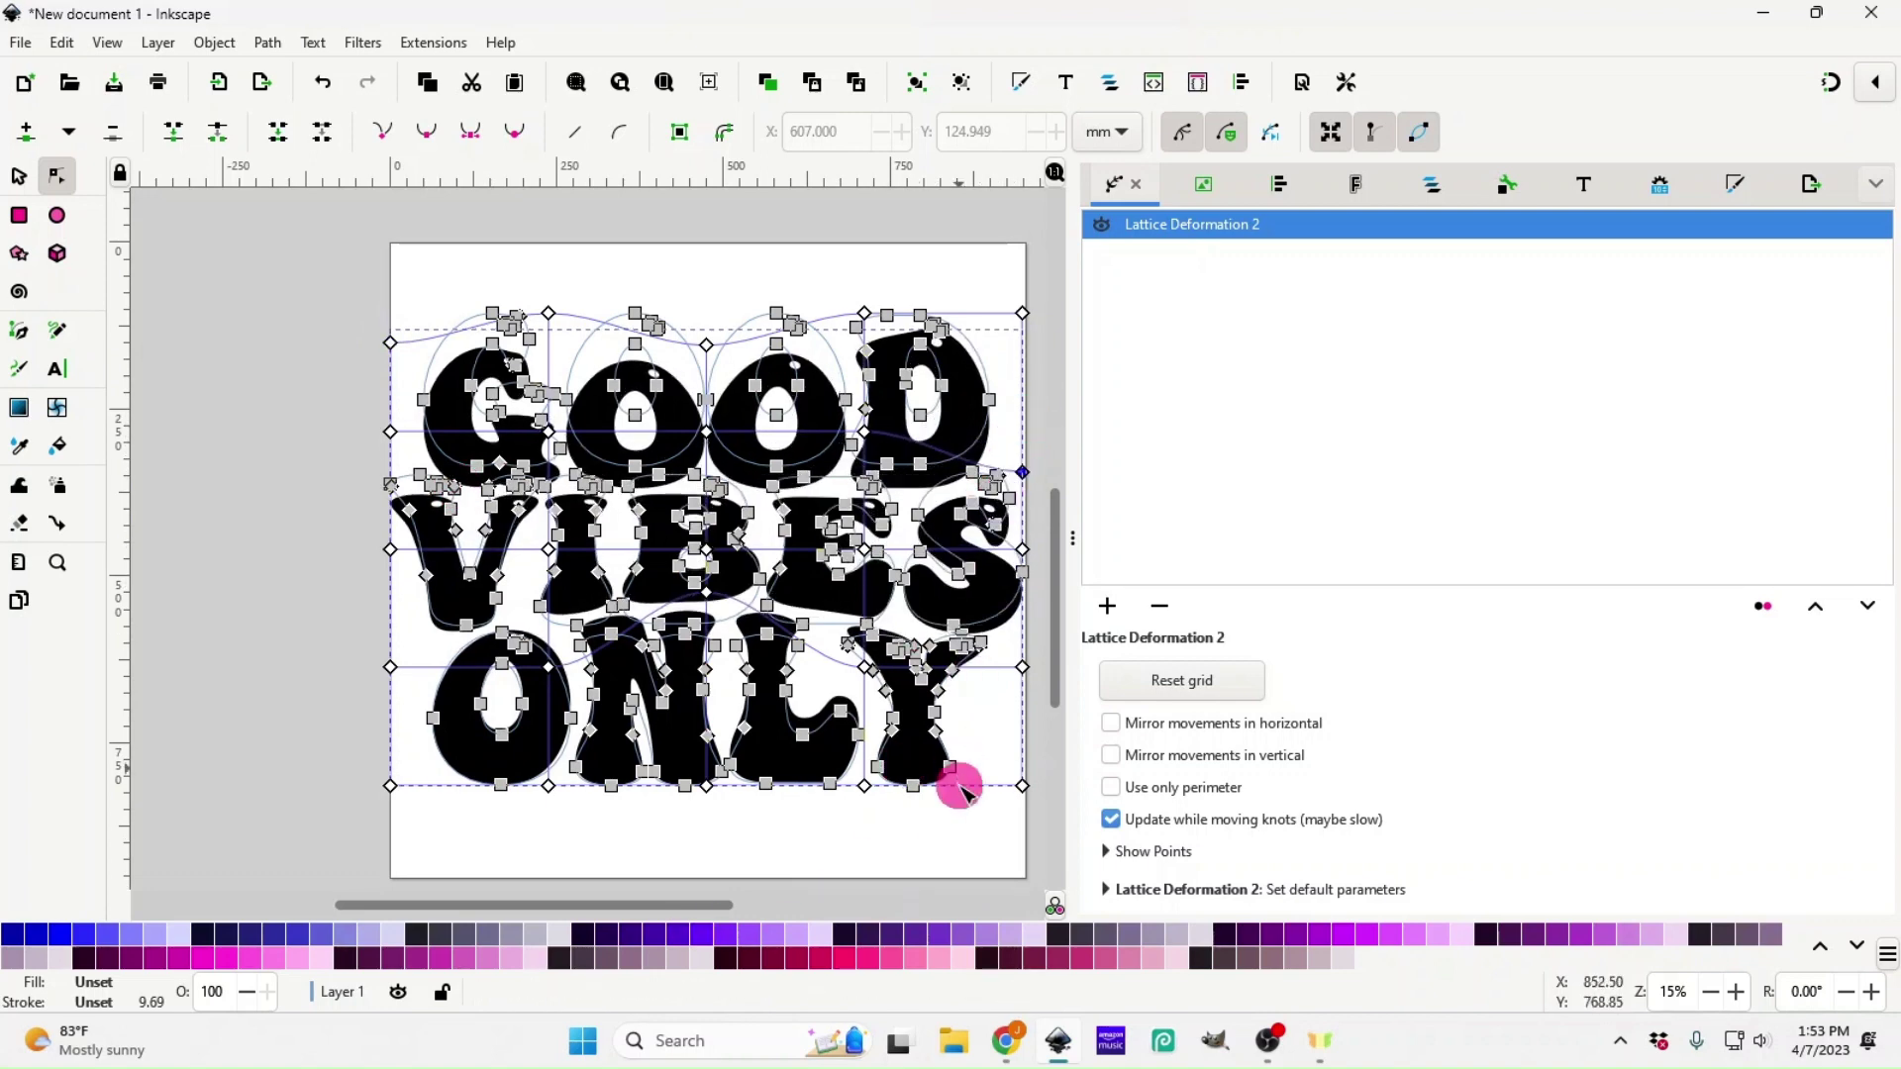
{"action": "left_click_drag", "start_coordinate": [1022, 785], "coordinate": [1021, 759]}
{"action": "left_click", "coordinate": [317, 579]}
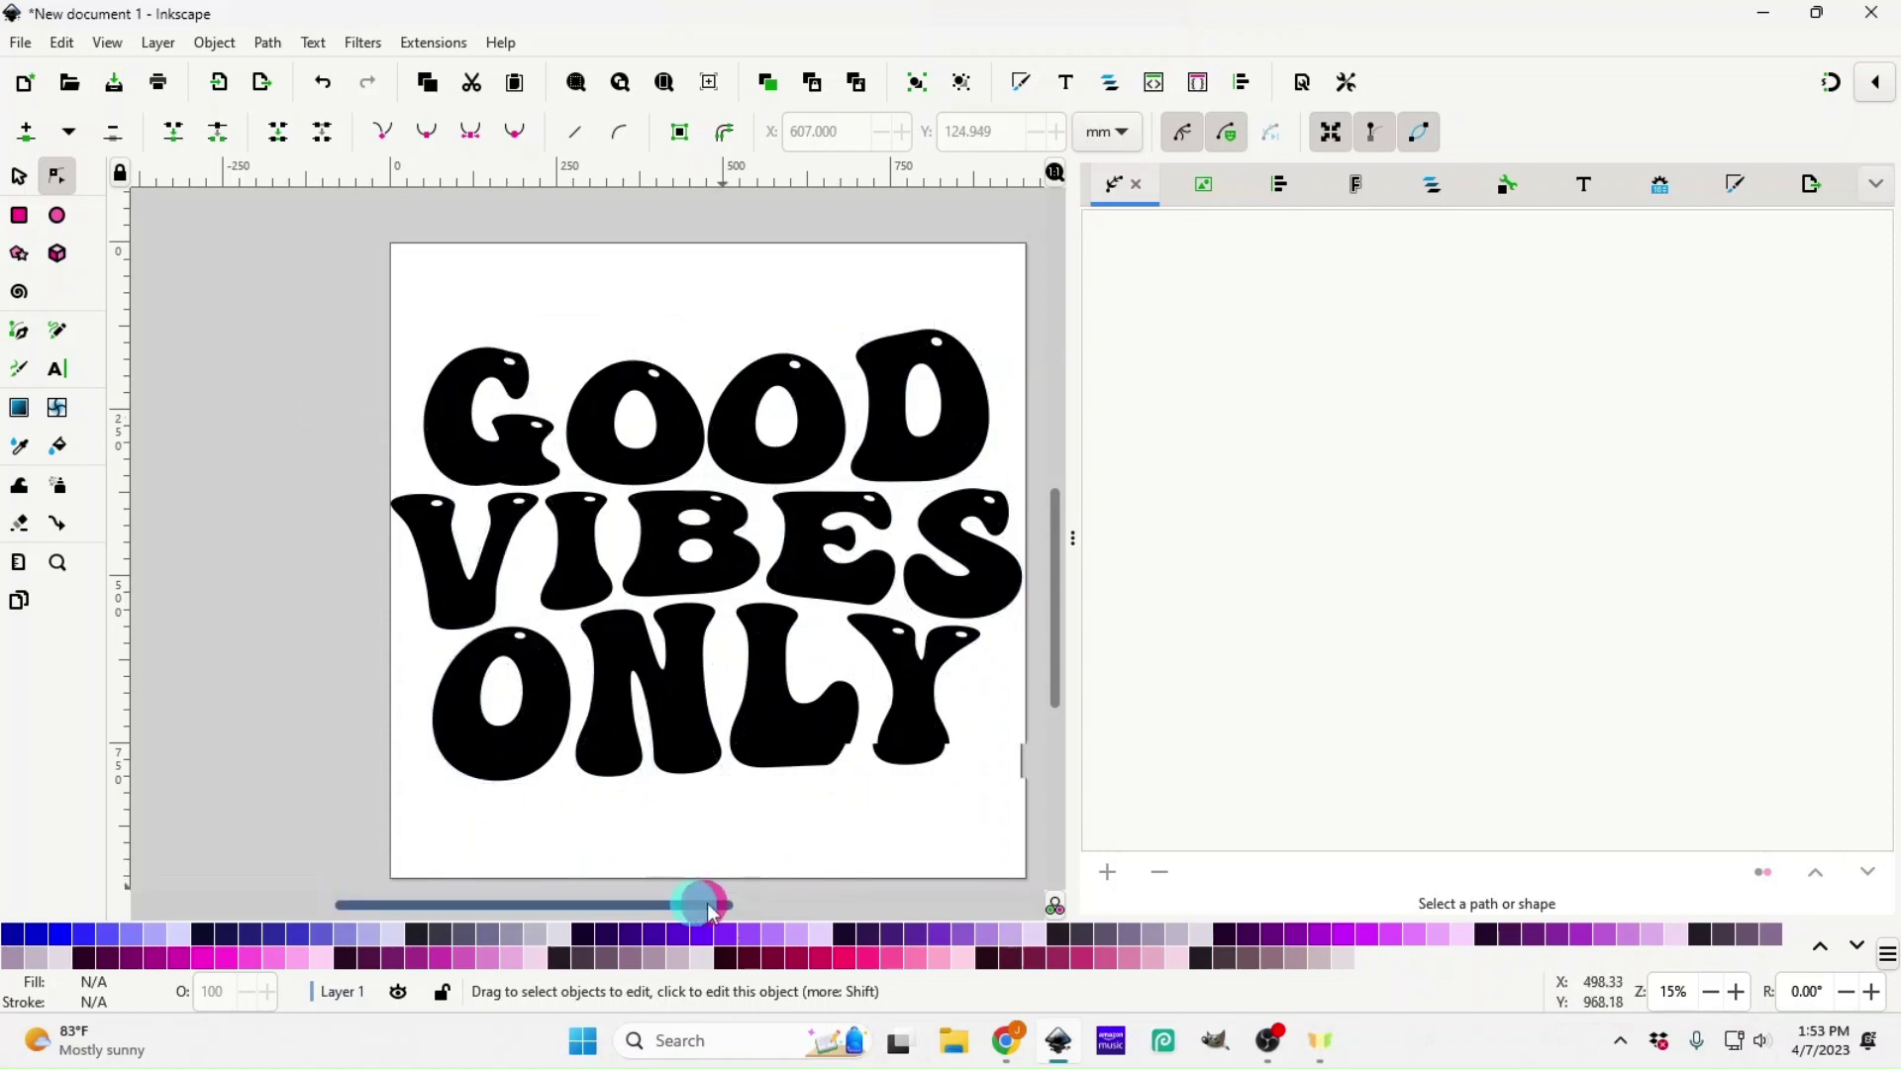
- Select the whole warped GOOD VIBES ONLY lettering and convert it with Object to Path
{"action": "left_click_drag", "start_coordinate": [711, 906], "coordinate": [741, 903]}
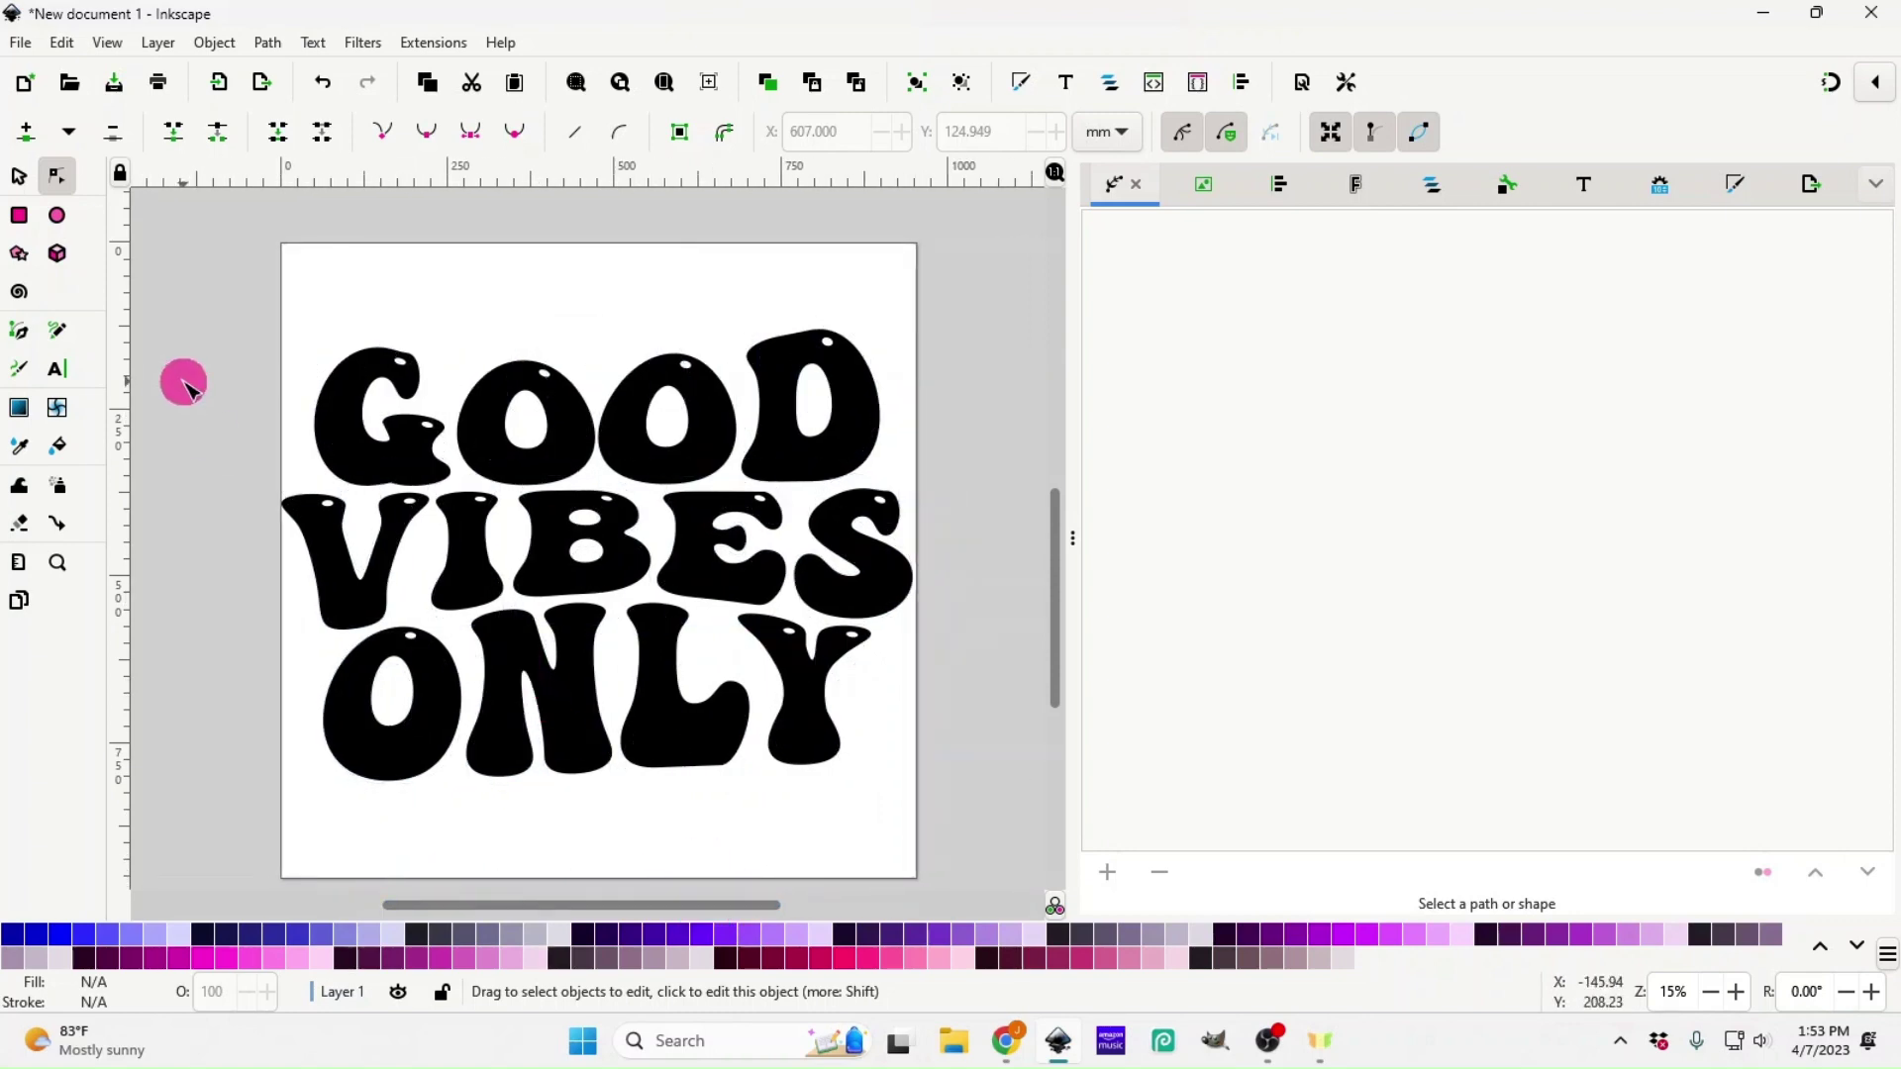
{"action": "left_click_drag", "start_coordinate": [220, 289], "coordinate": [973, 862]}
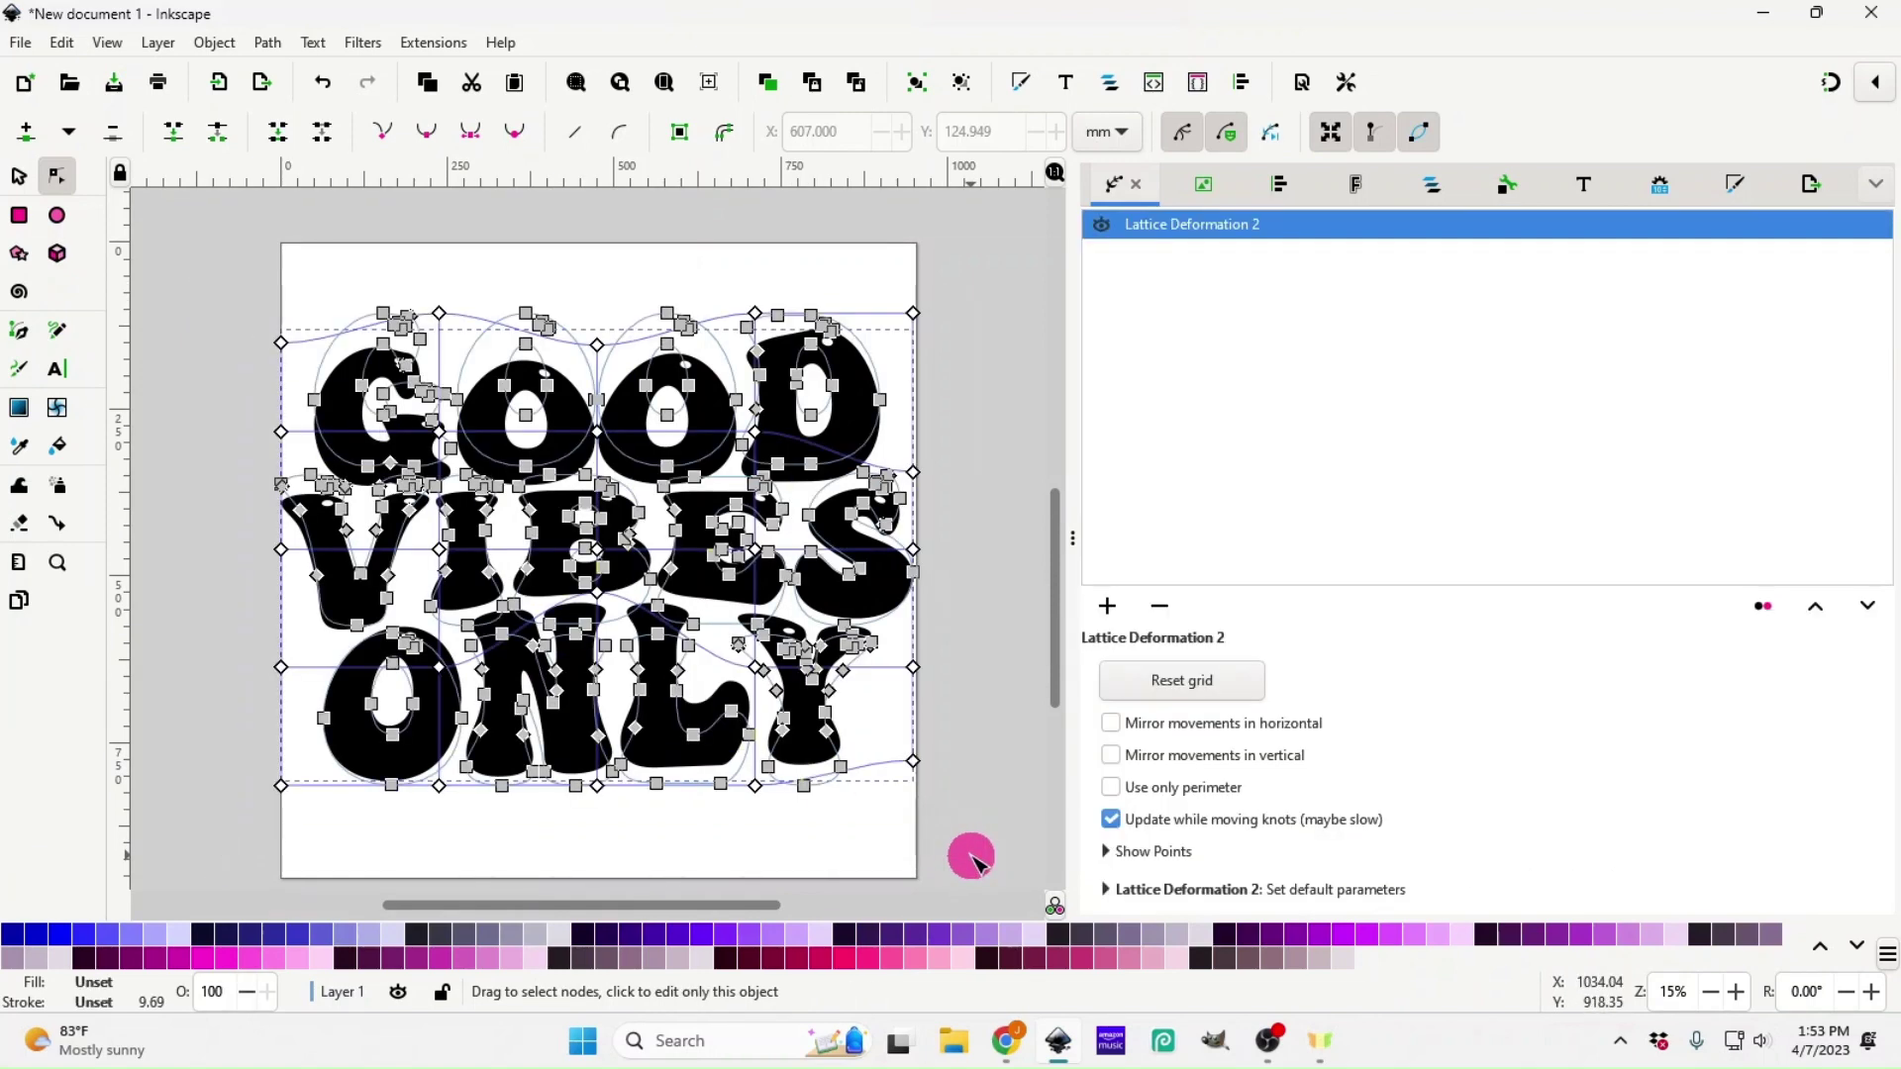
{"action": "left_click", "coordinate": [269, 43]}
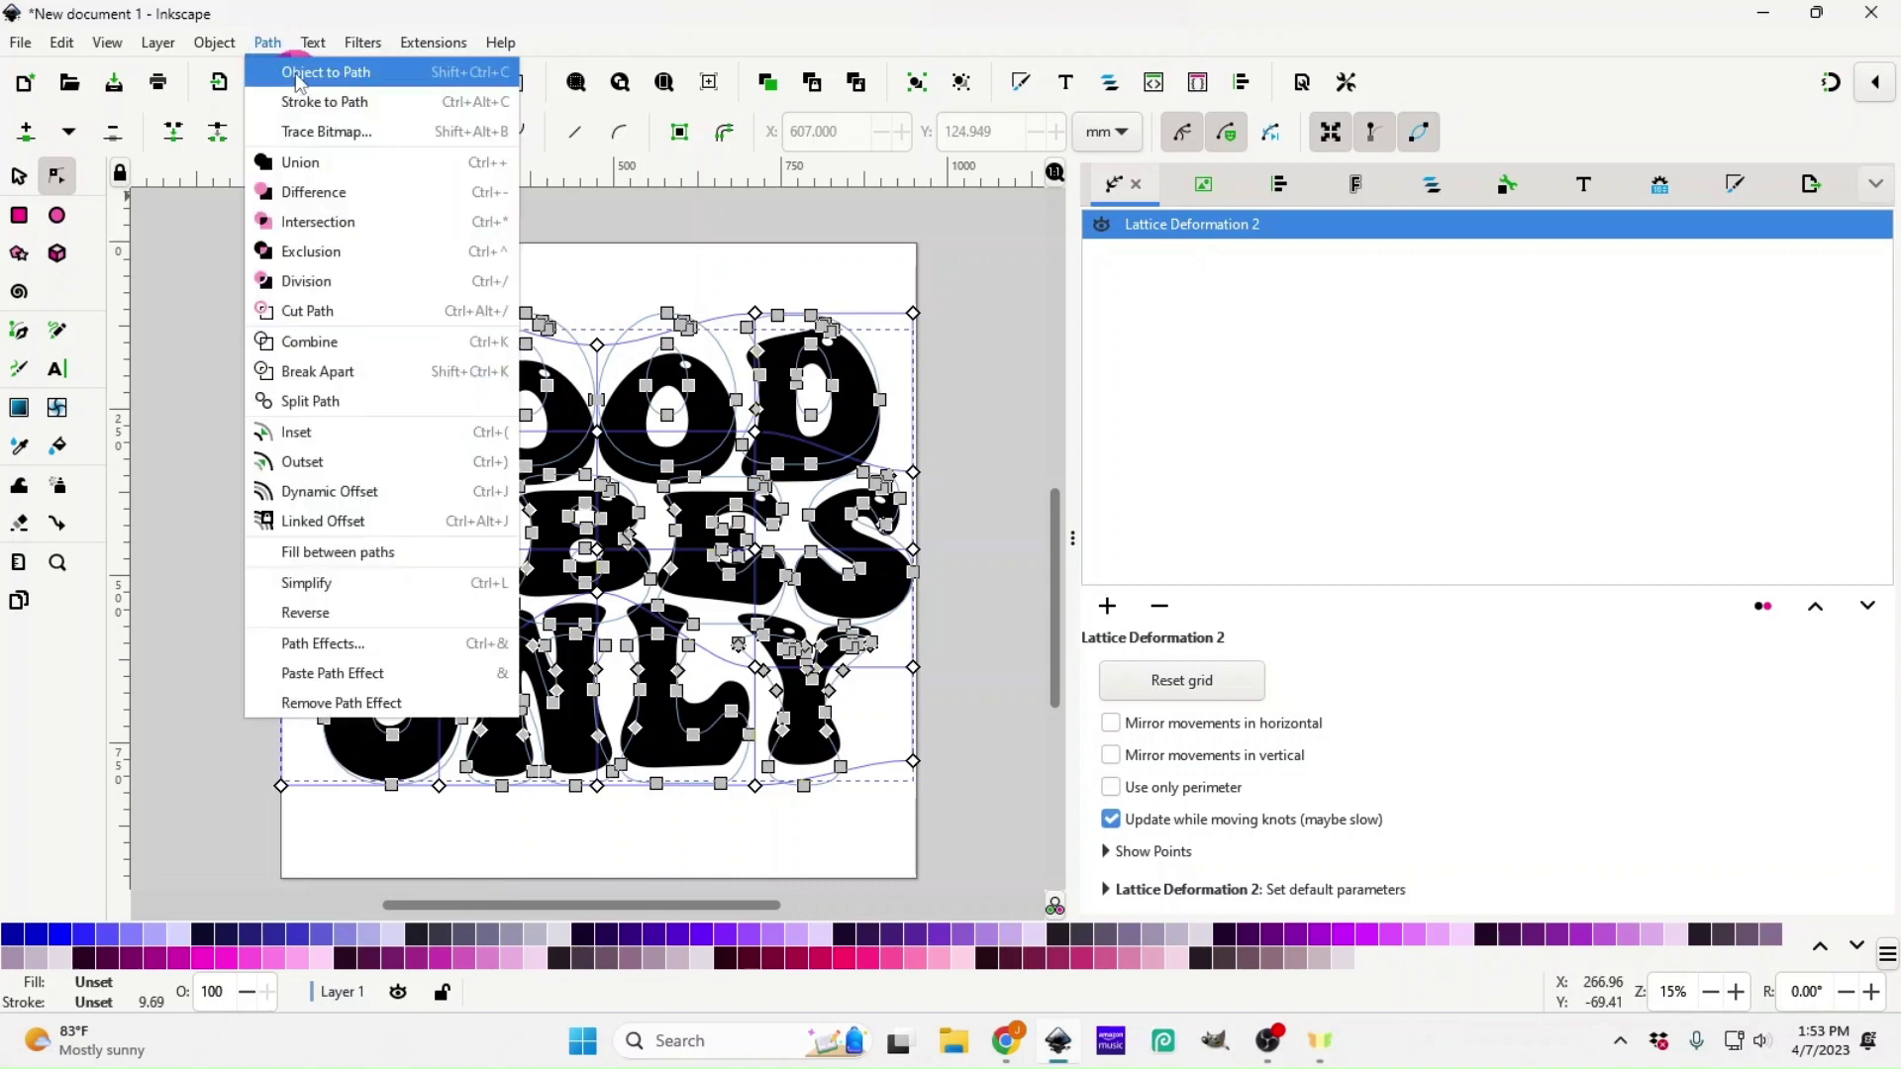
{"action": "left_click", "coordinate": [334, 75]}
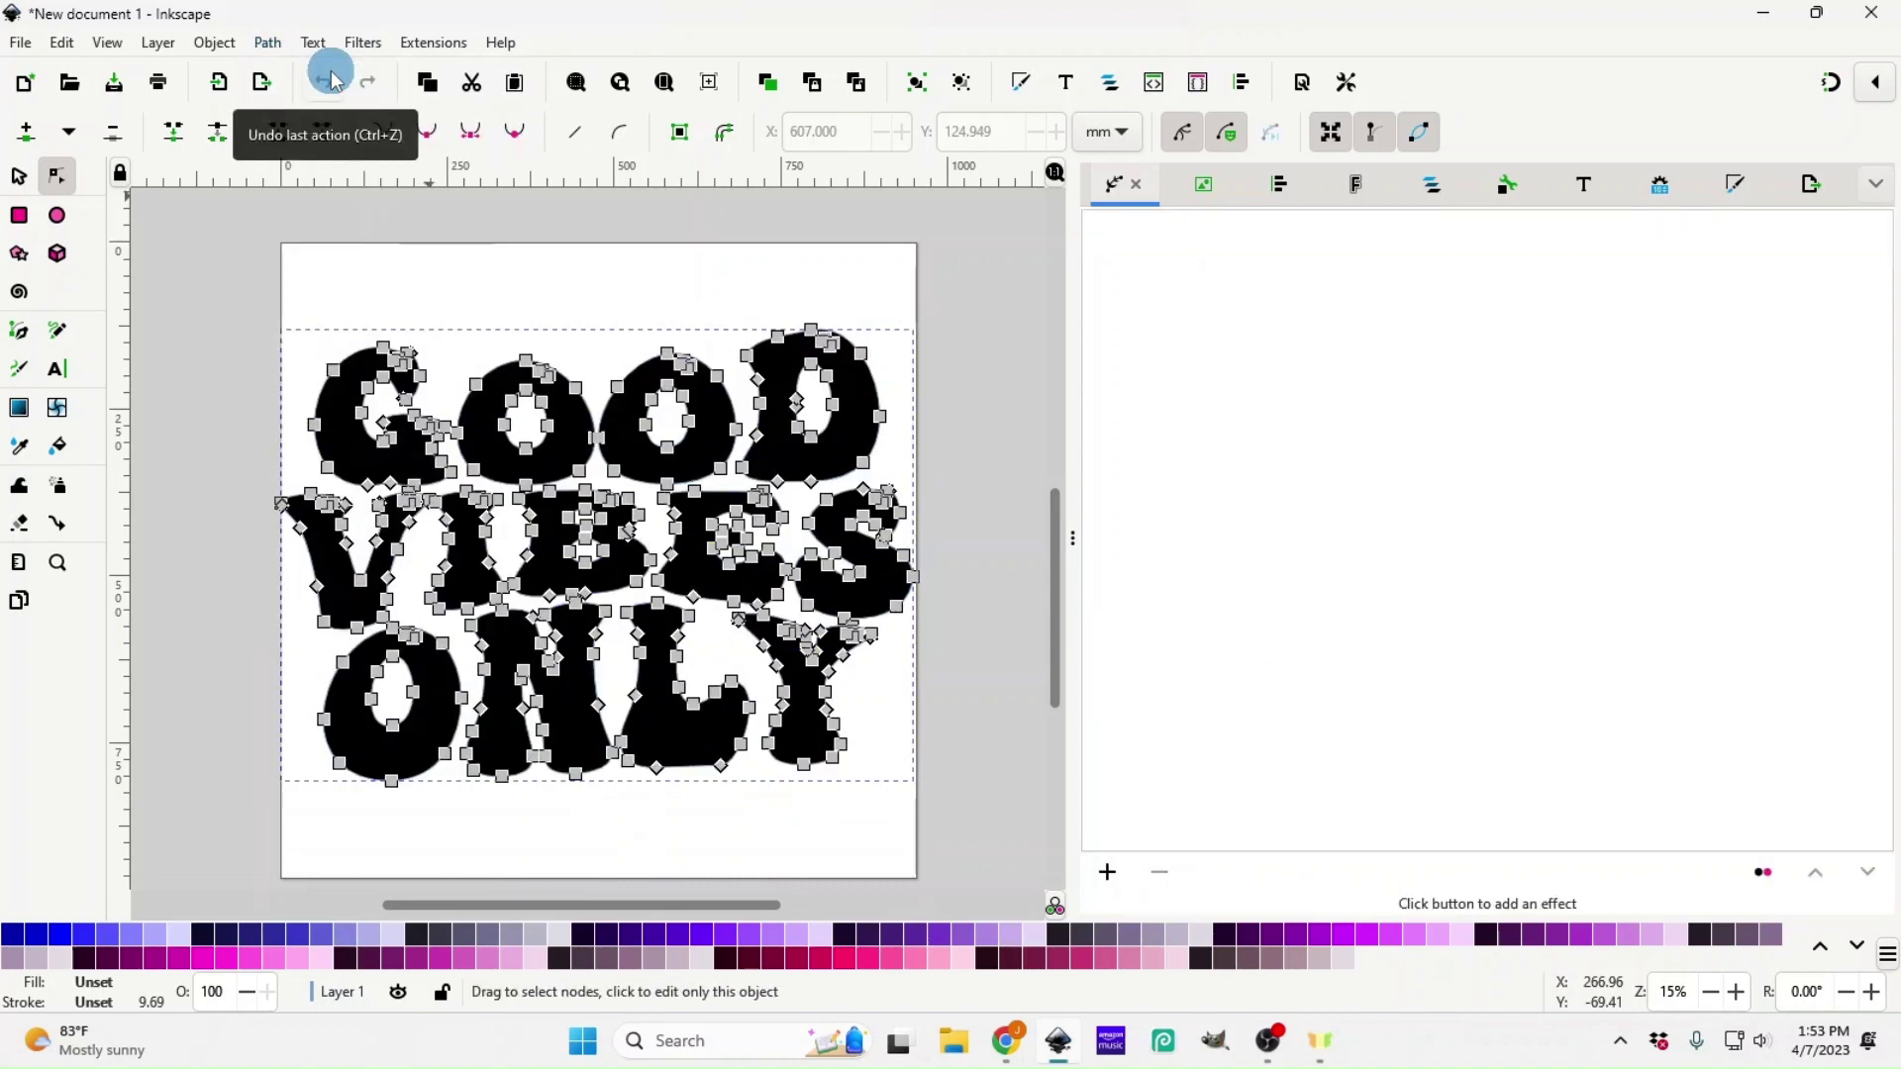
- Break apart the GOOD VIBES ONLY path into separate pieces and deselect everything
{"action": "left_click", "coordinate": [284, 44]}
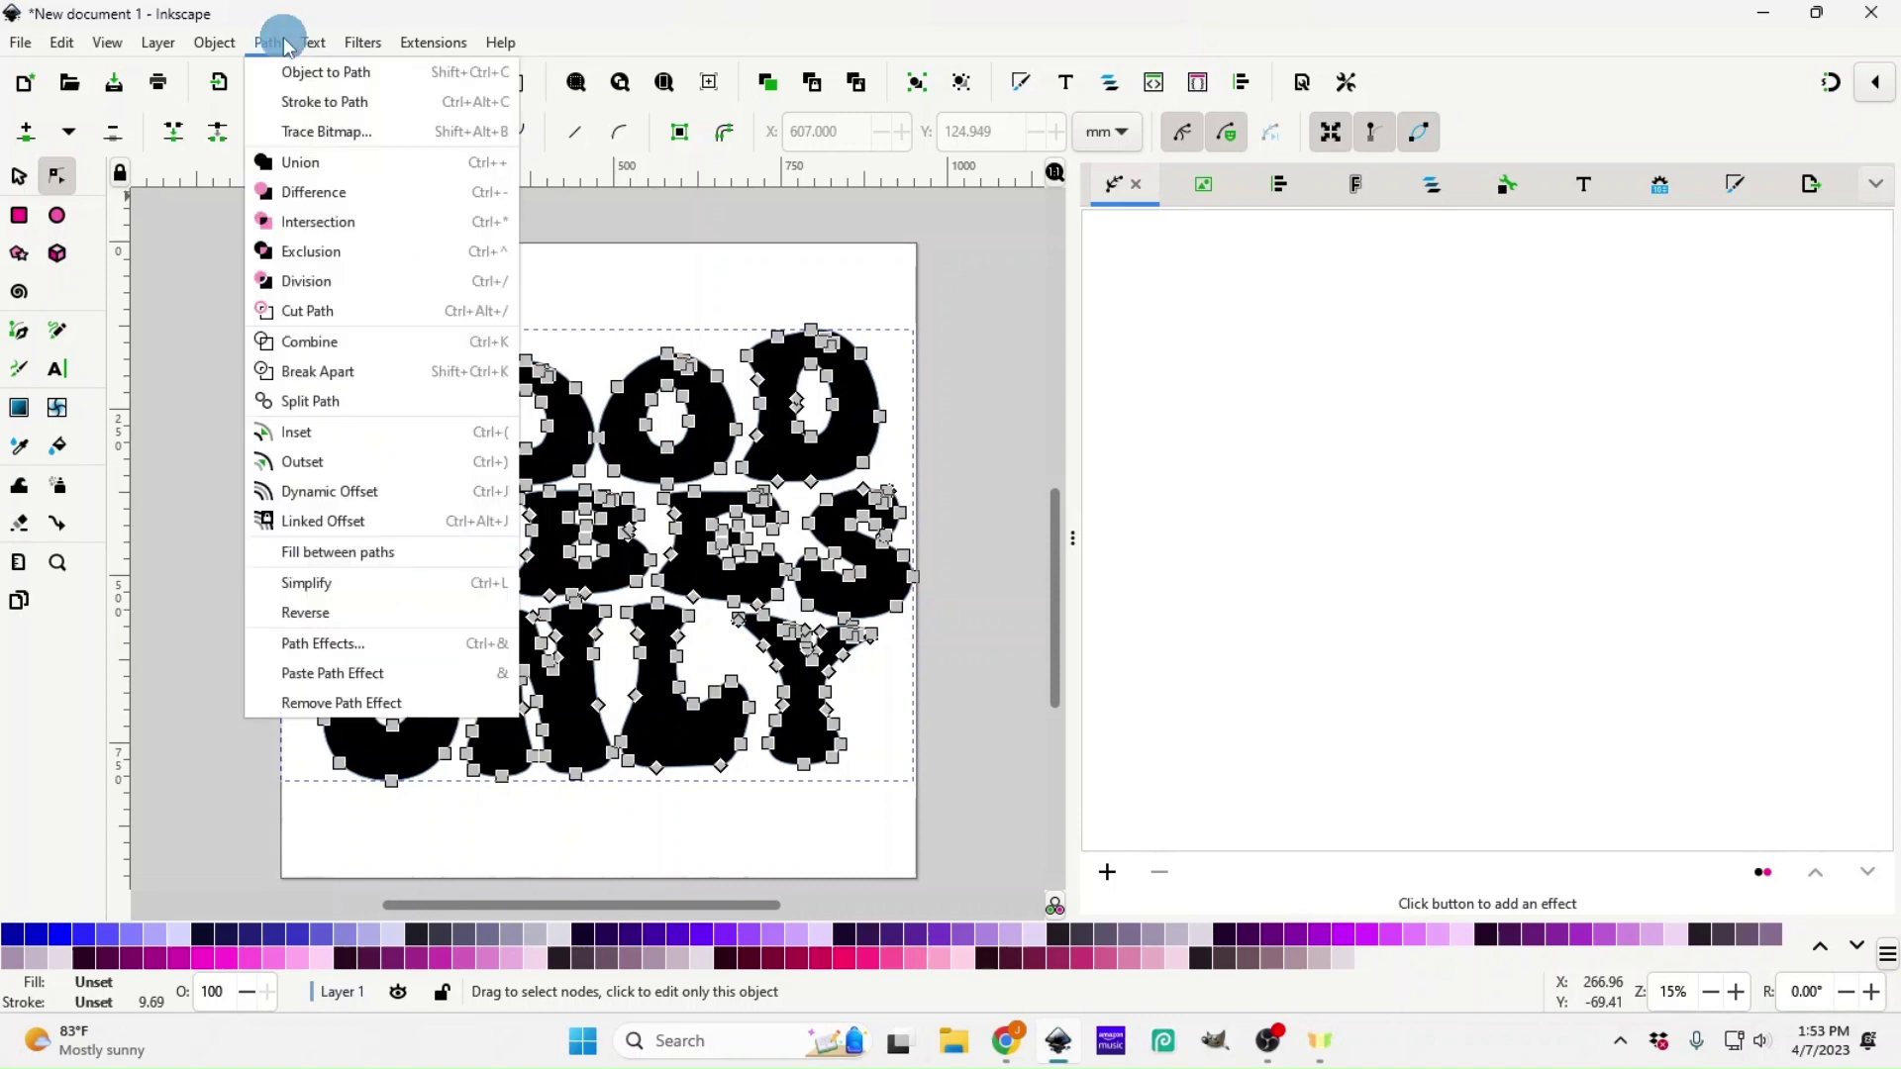
{"action": "left_click", "coordinate": [336, 372]}
{"action": "left_click", "coordinate": [882, 588]}
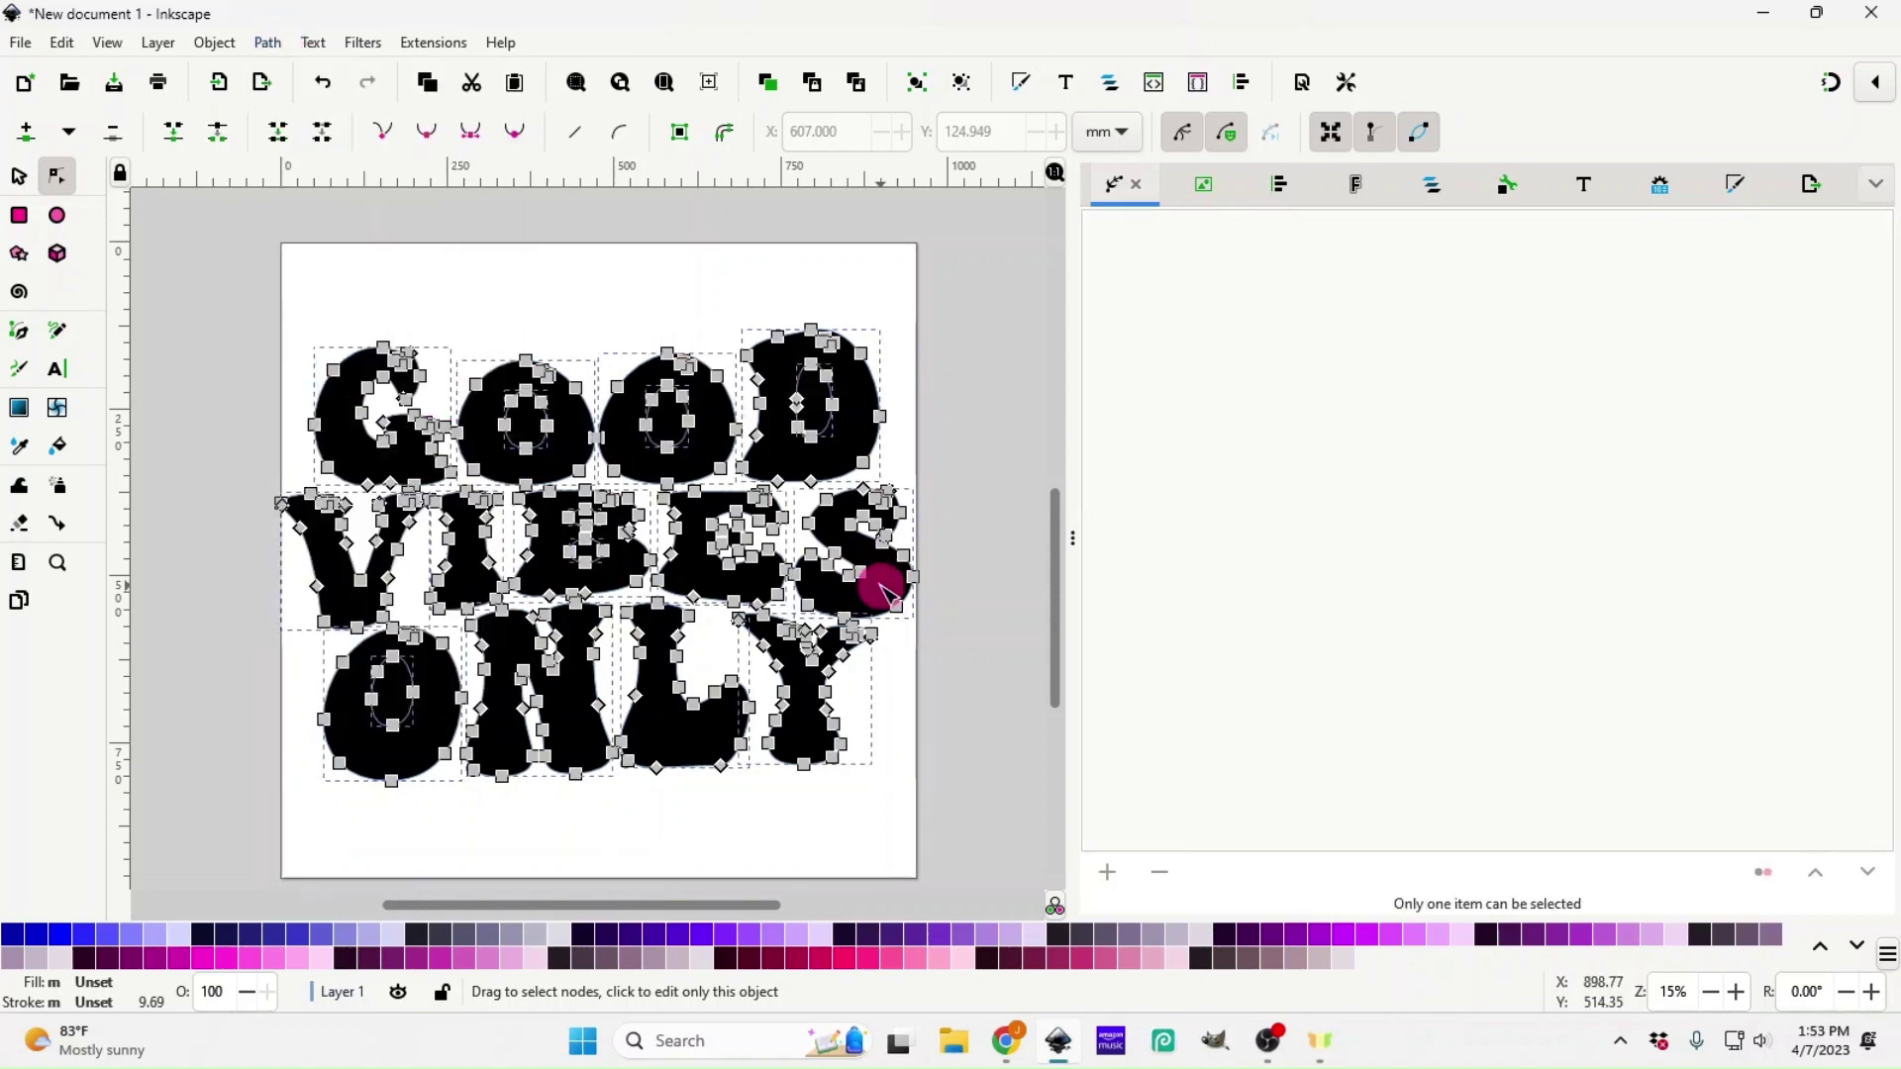
{"action": "left_click", "coordinate": [458, 297]}
{"action": "left_click", "coordinate": [459, 298]}
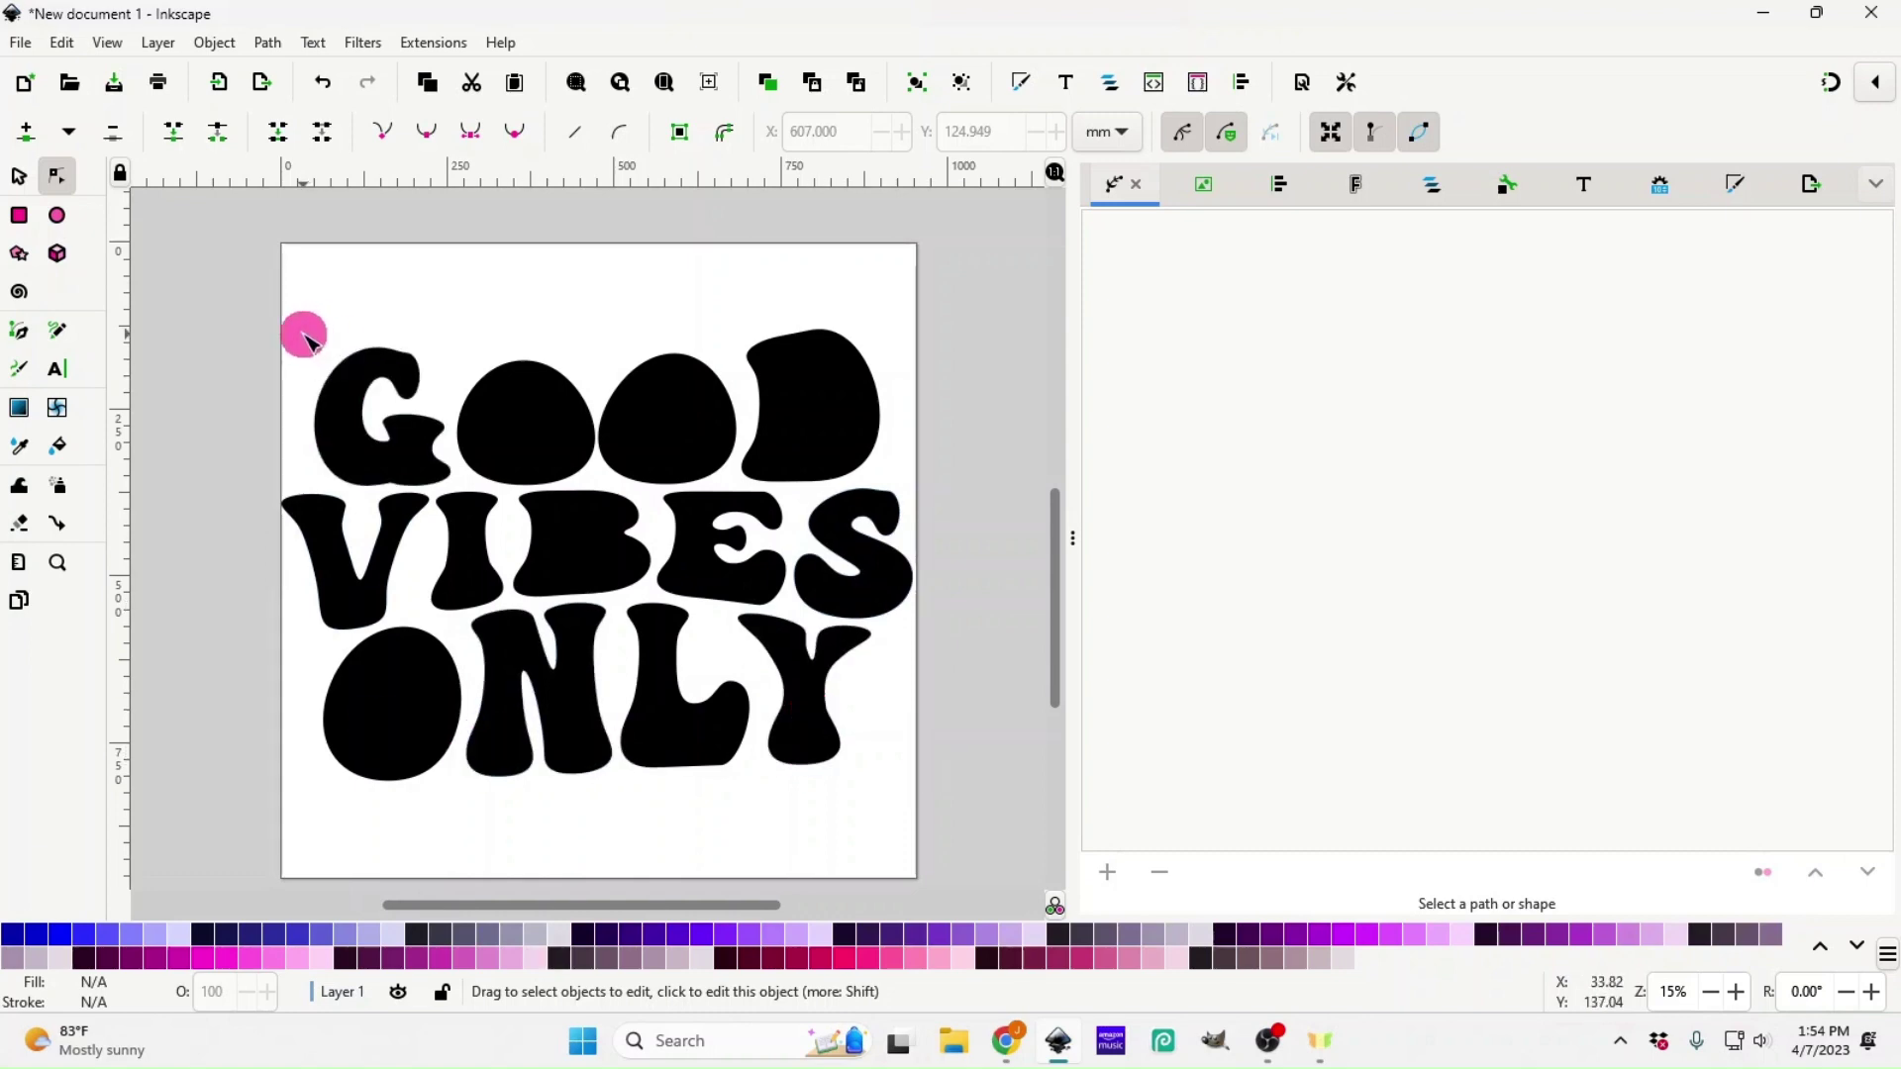
- Select all the letter pieces in the GOOD row and combine them into one path
{"action": "scroll", "coordinate": [490, 465], "scroll_direction": "up", "scroll_amount": 10}
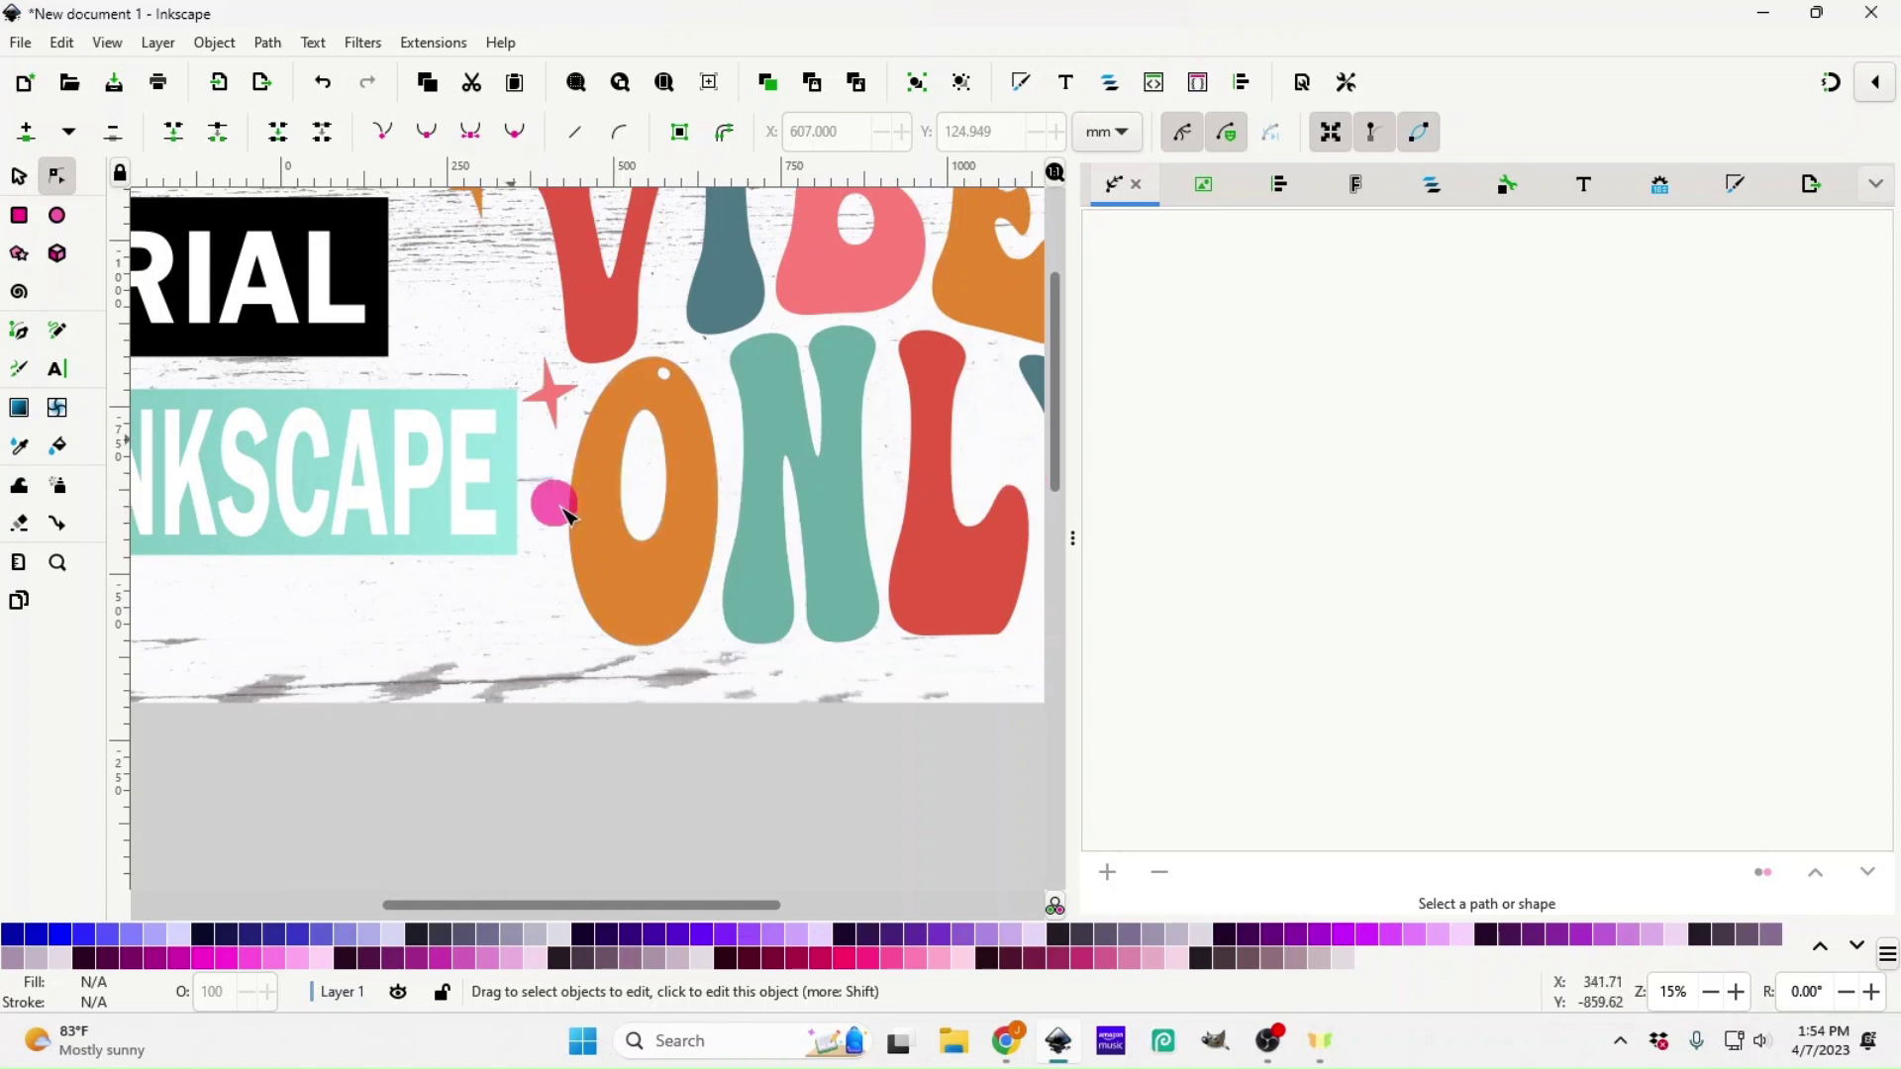
{"action": "scroll", "coordinate": [590, 738], "scroll_direction": "down", "scroll_amount": 10}
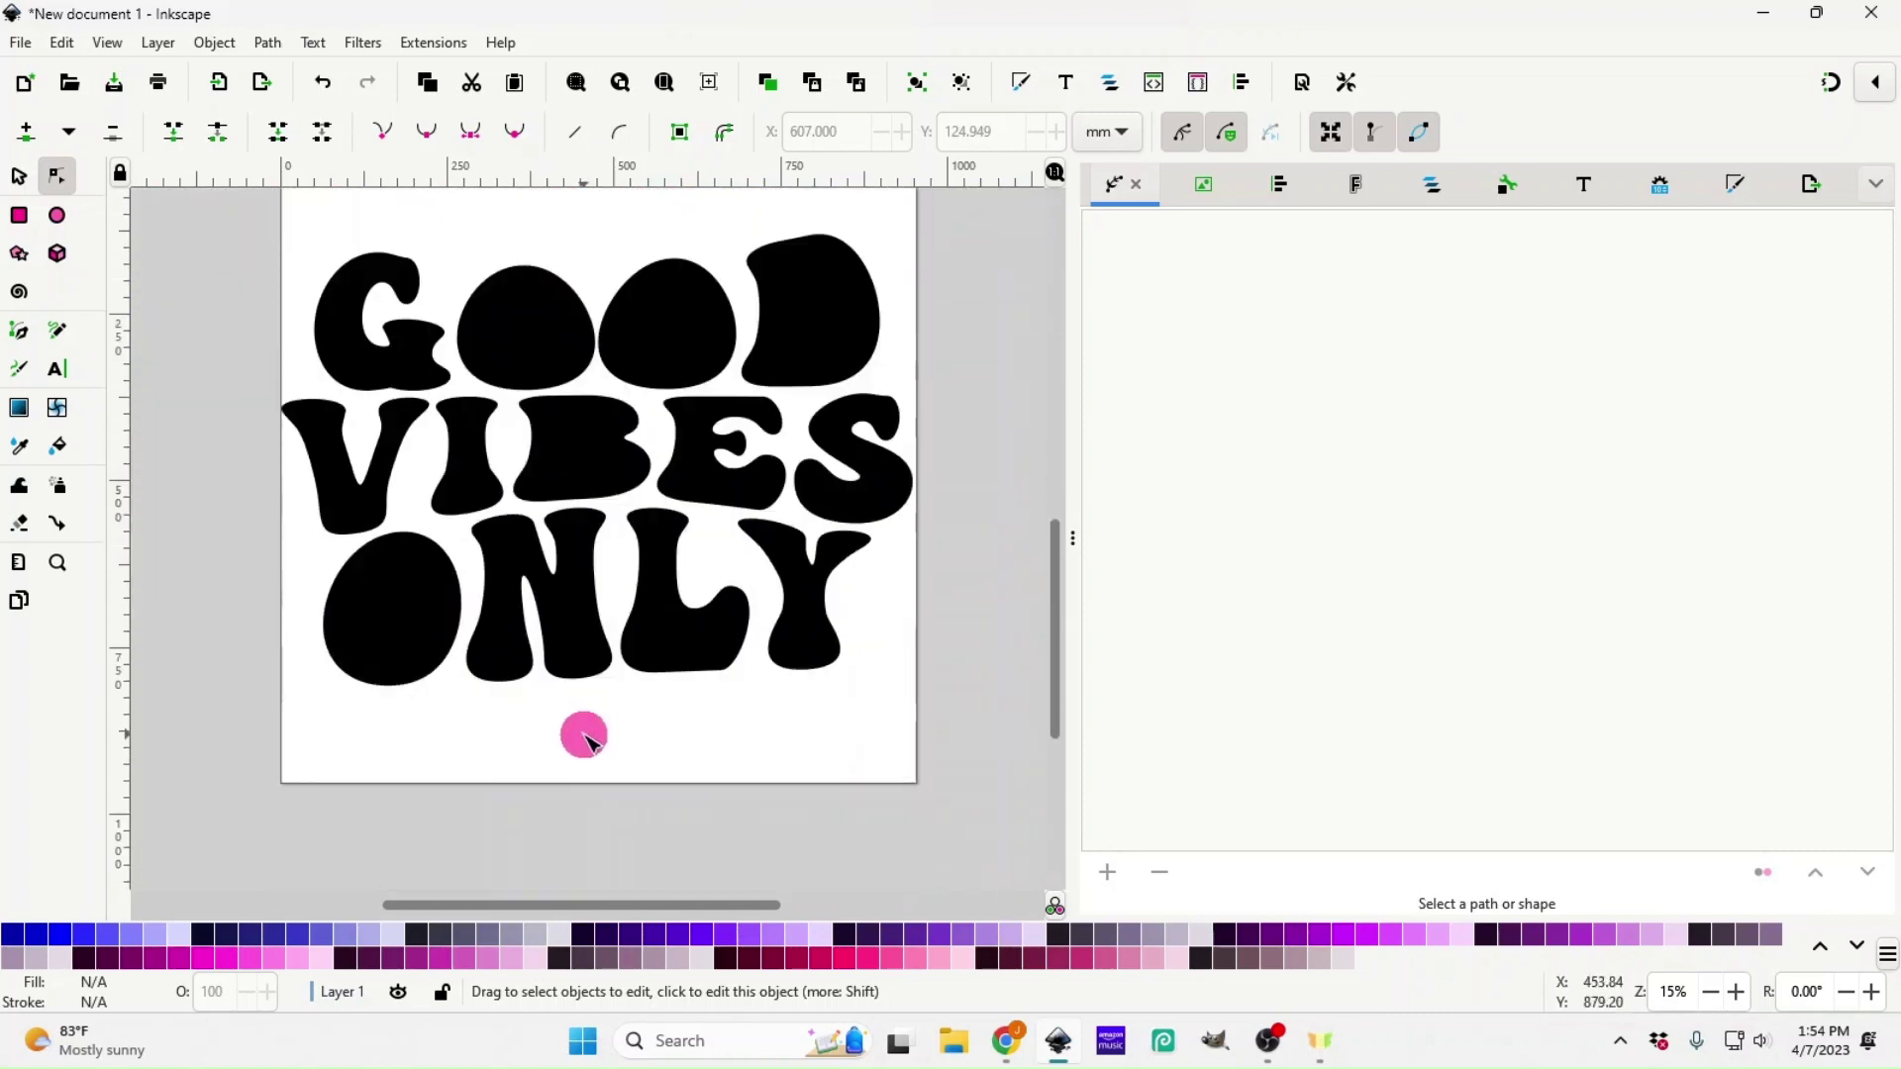
{"action": "scroll", "coordinate": [584, 738], "scroll_direction": "down", "scroll_amount": 1}
{"action": "scroll", "coordinate": [584, 737], "scroll_direction": "up", "scroll_amount": 1}
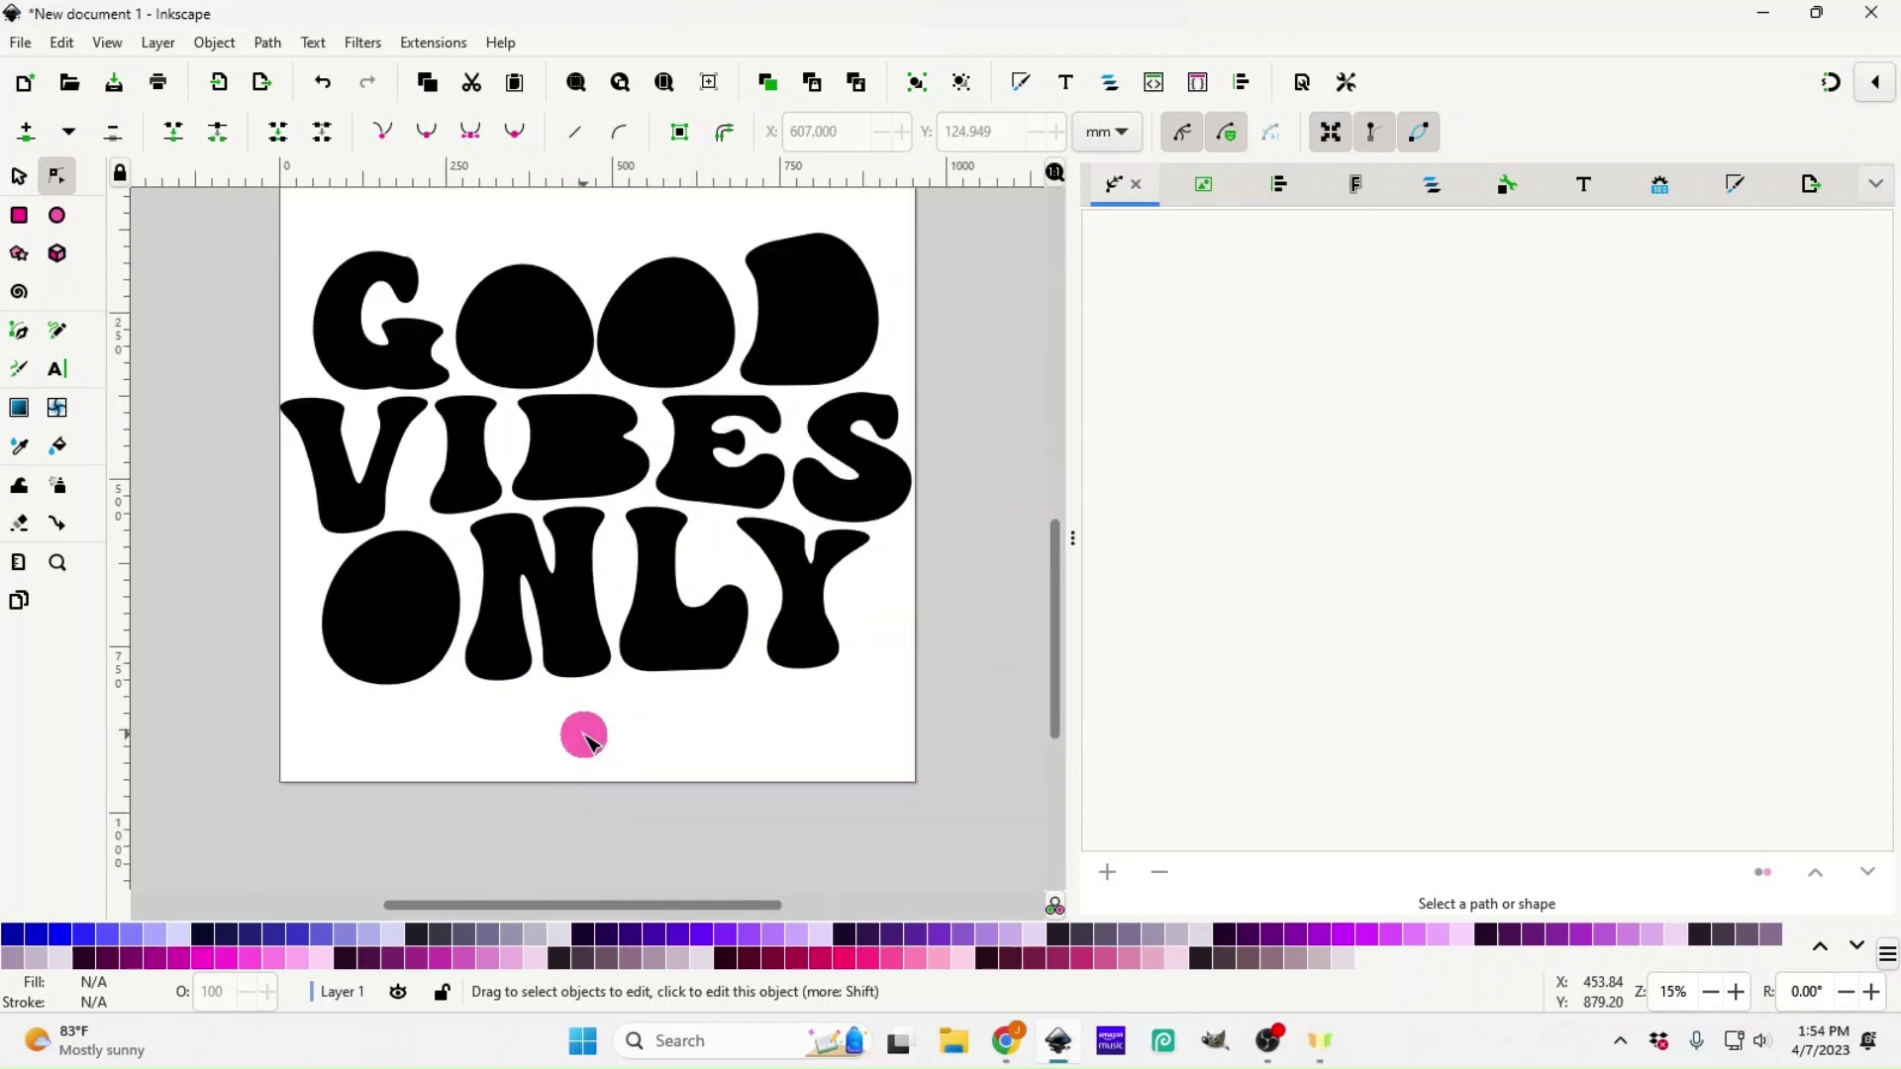
{"action": "scroll", "coordinate": [446, 395], "scroll_direction": "up", "scroll_amount": 1}
{"action": "left_click_drag", "start_coordinate": [260, 302], "coordinate": [958, 500]}
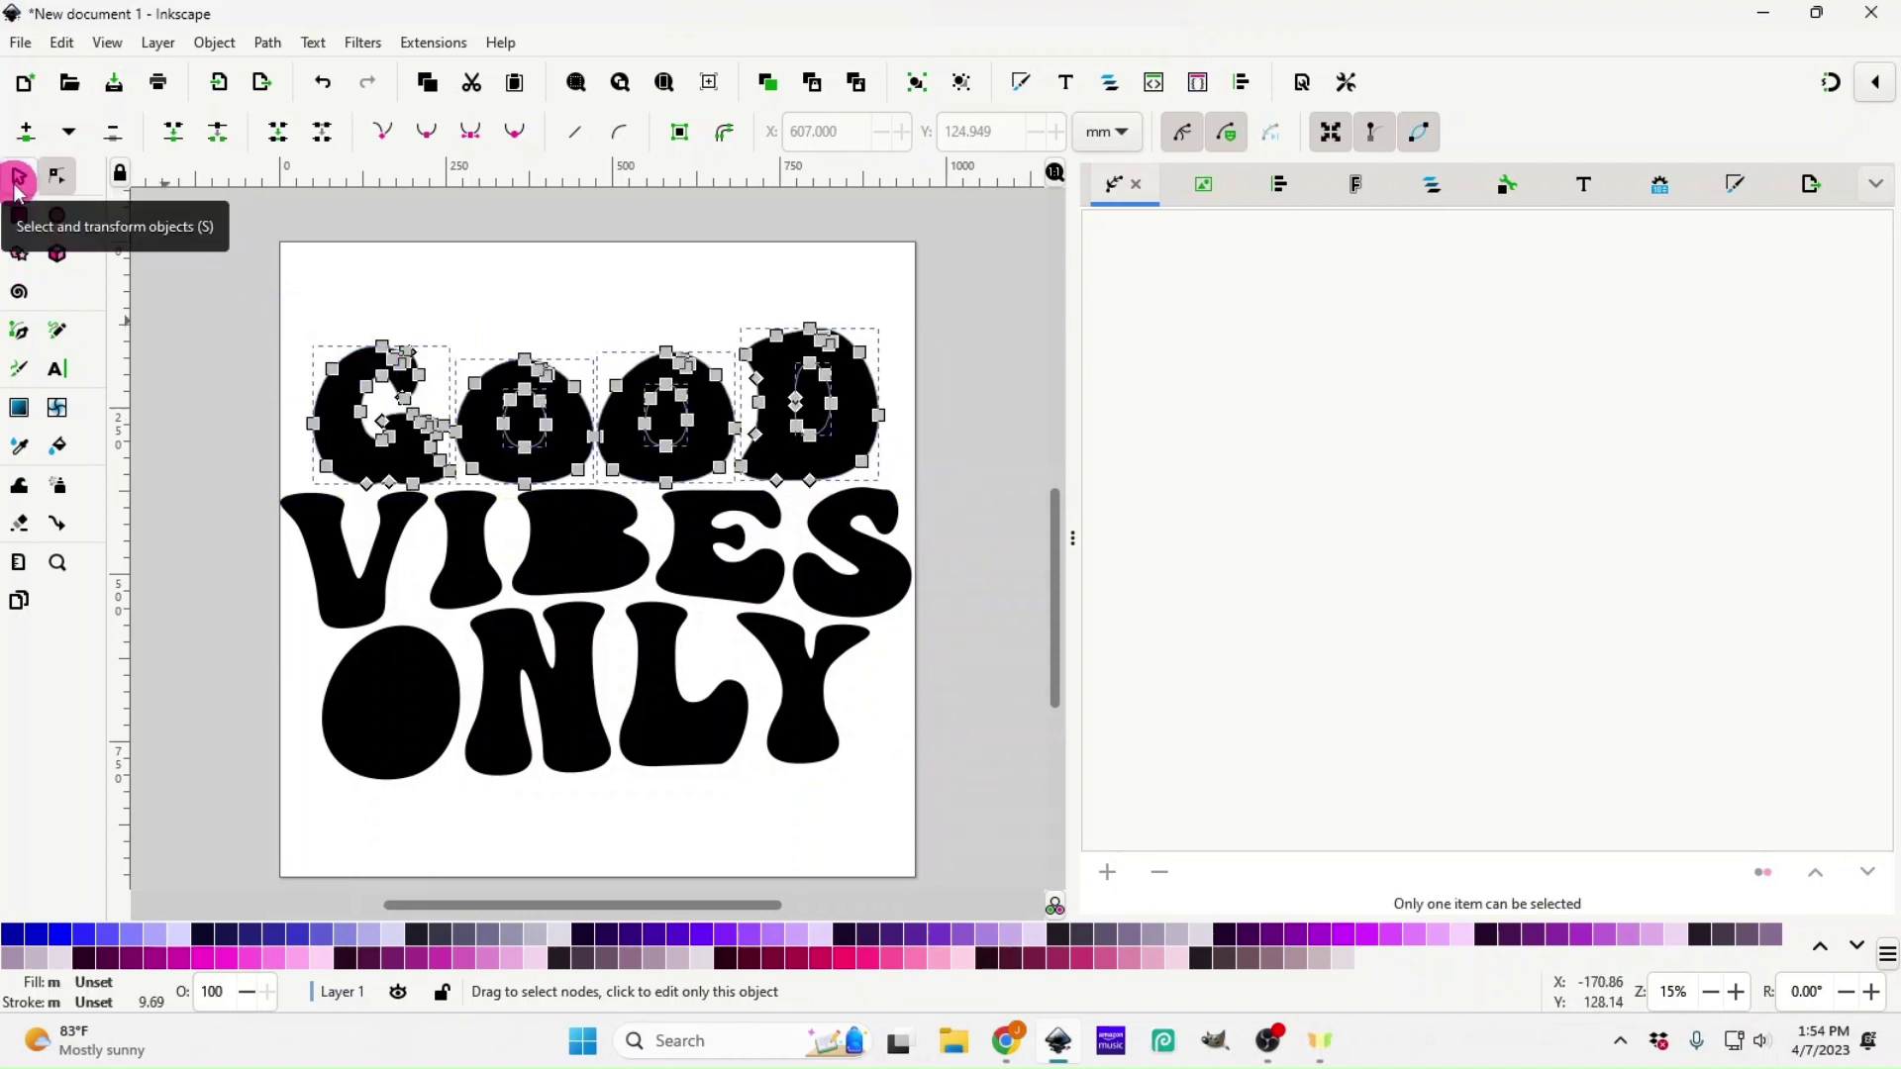
{"action": "left_click", "coordinate": [17, 180]}
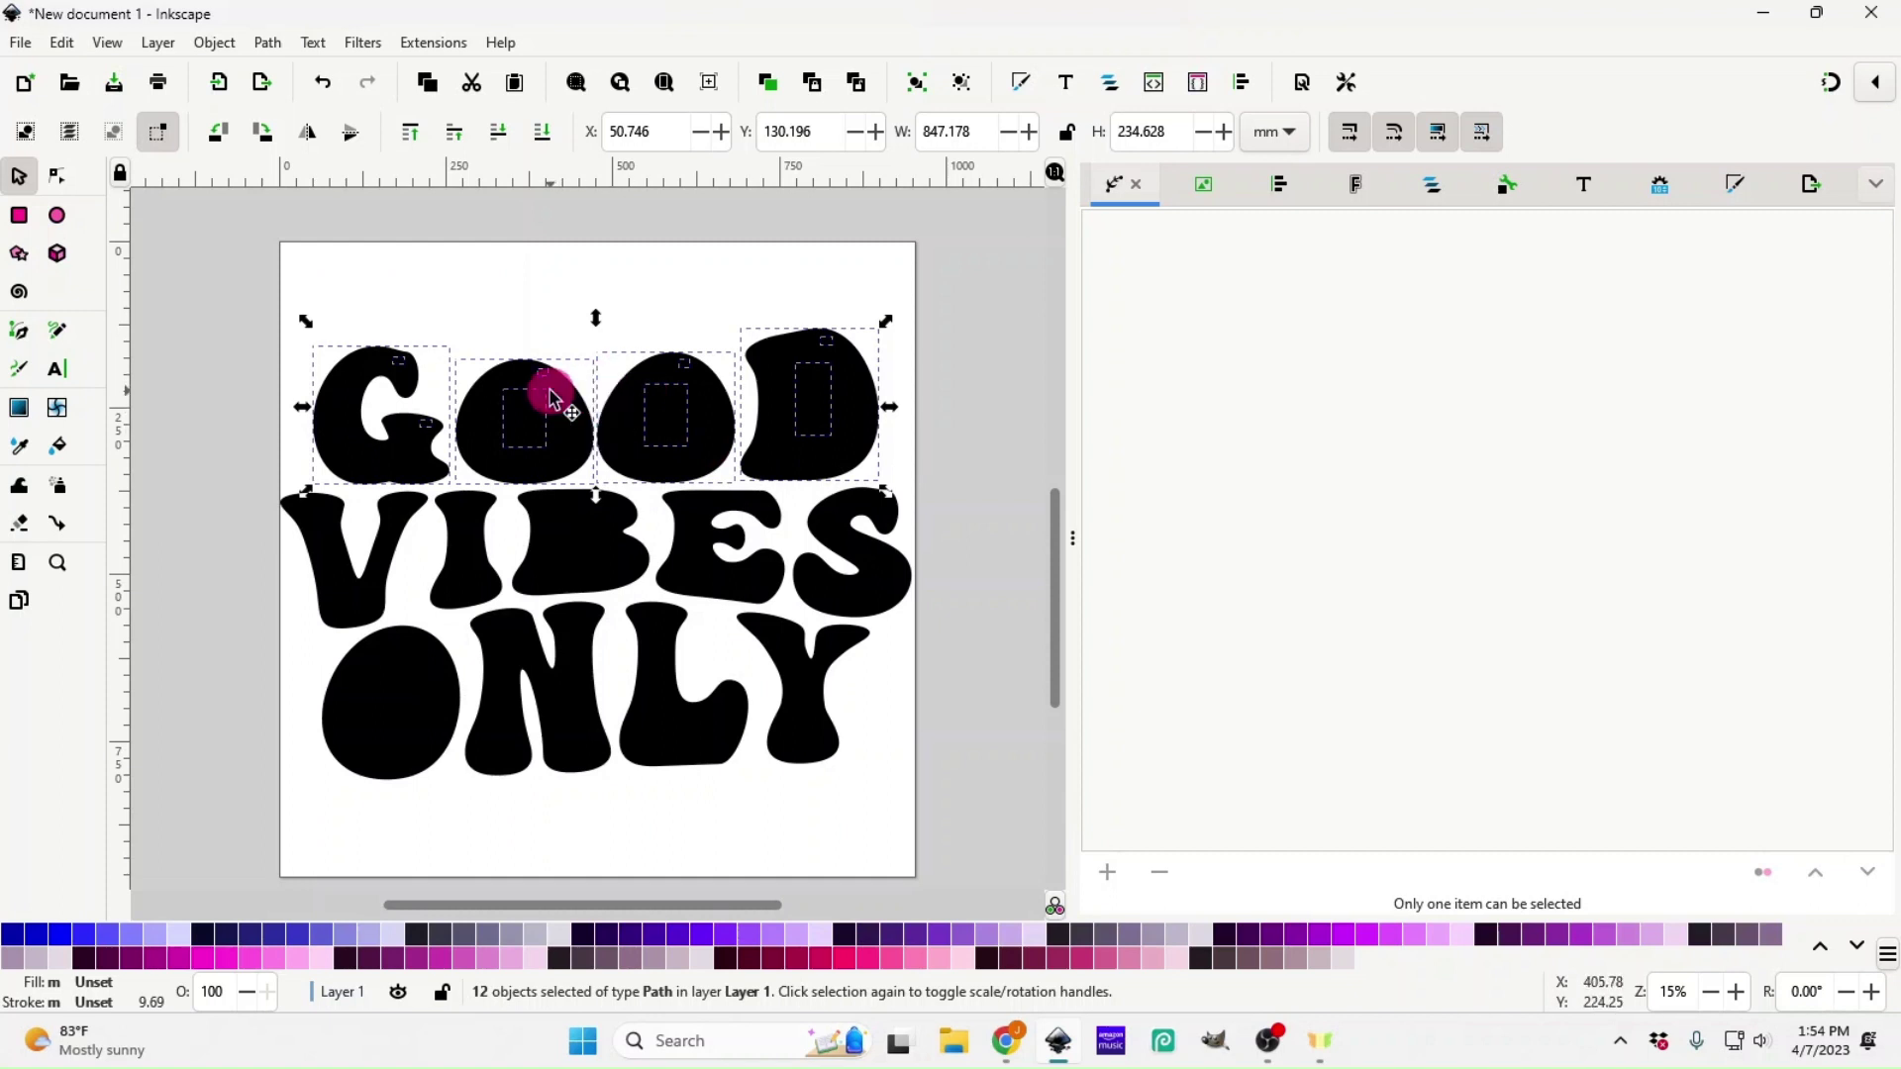
{"action": "key", "text": "ctrl+k"}
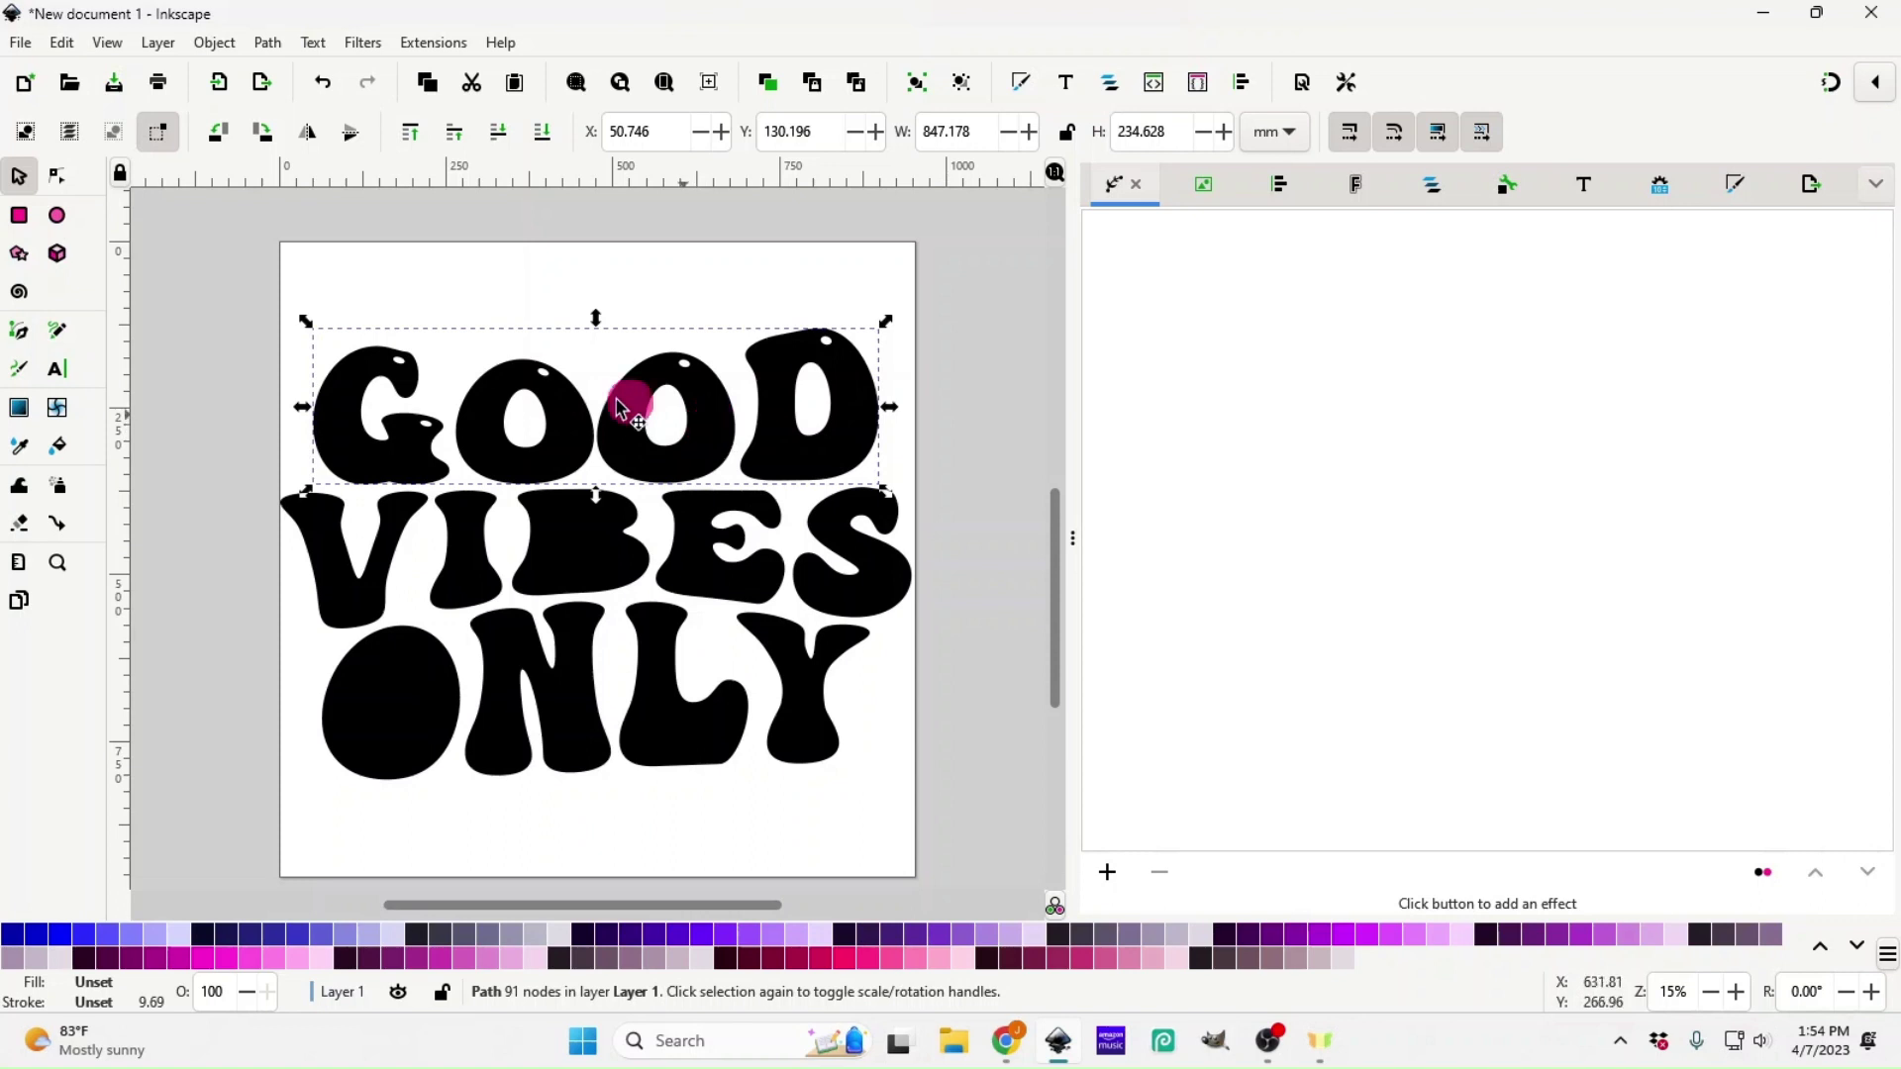
{"action": "left_click", "coordinate": [267, 43]}
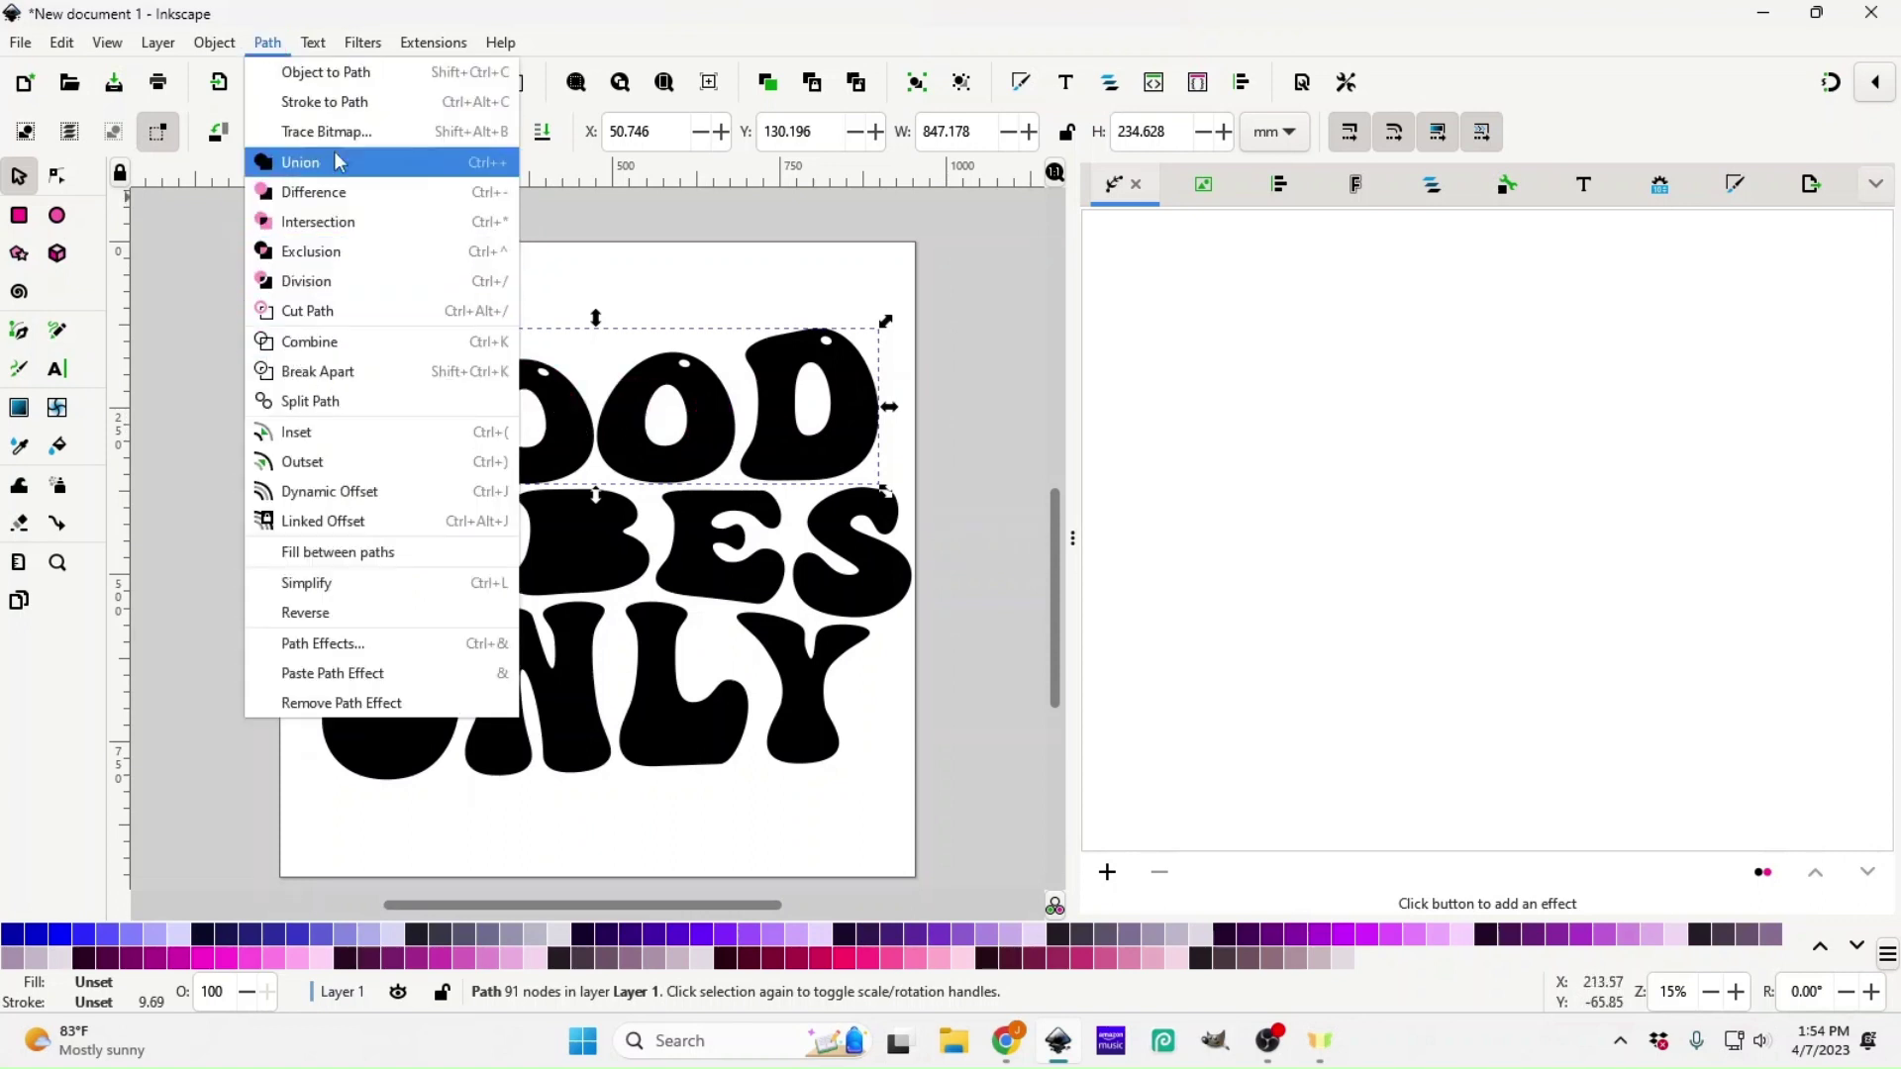
{"action": "left_click", "coordinate": [265, 40]}
{"action": "left_click", "coordinate": [302, 42]}
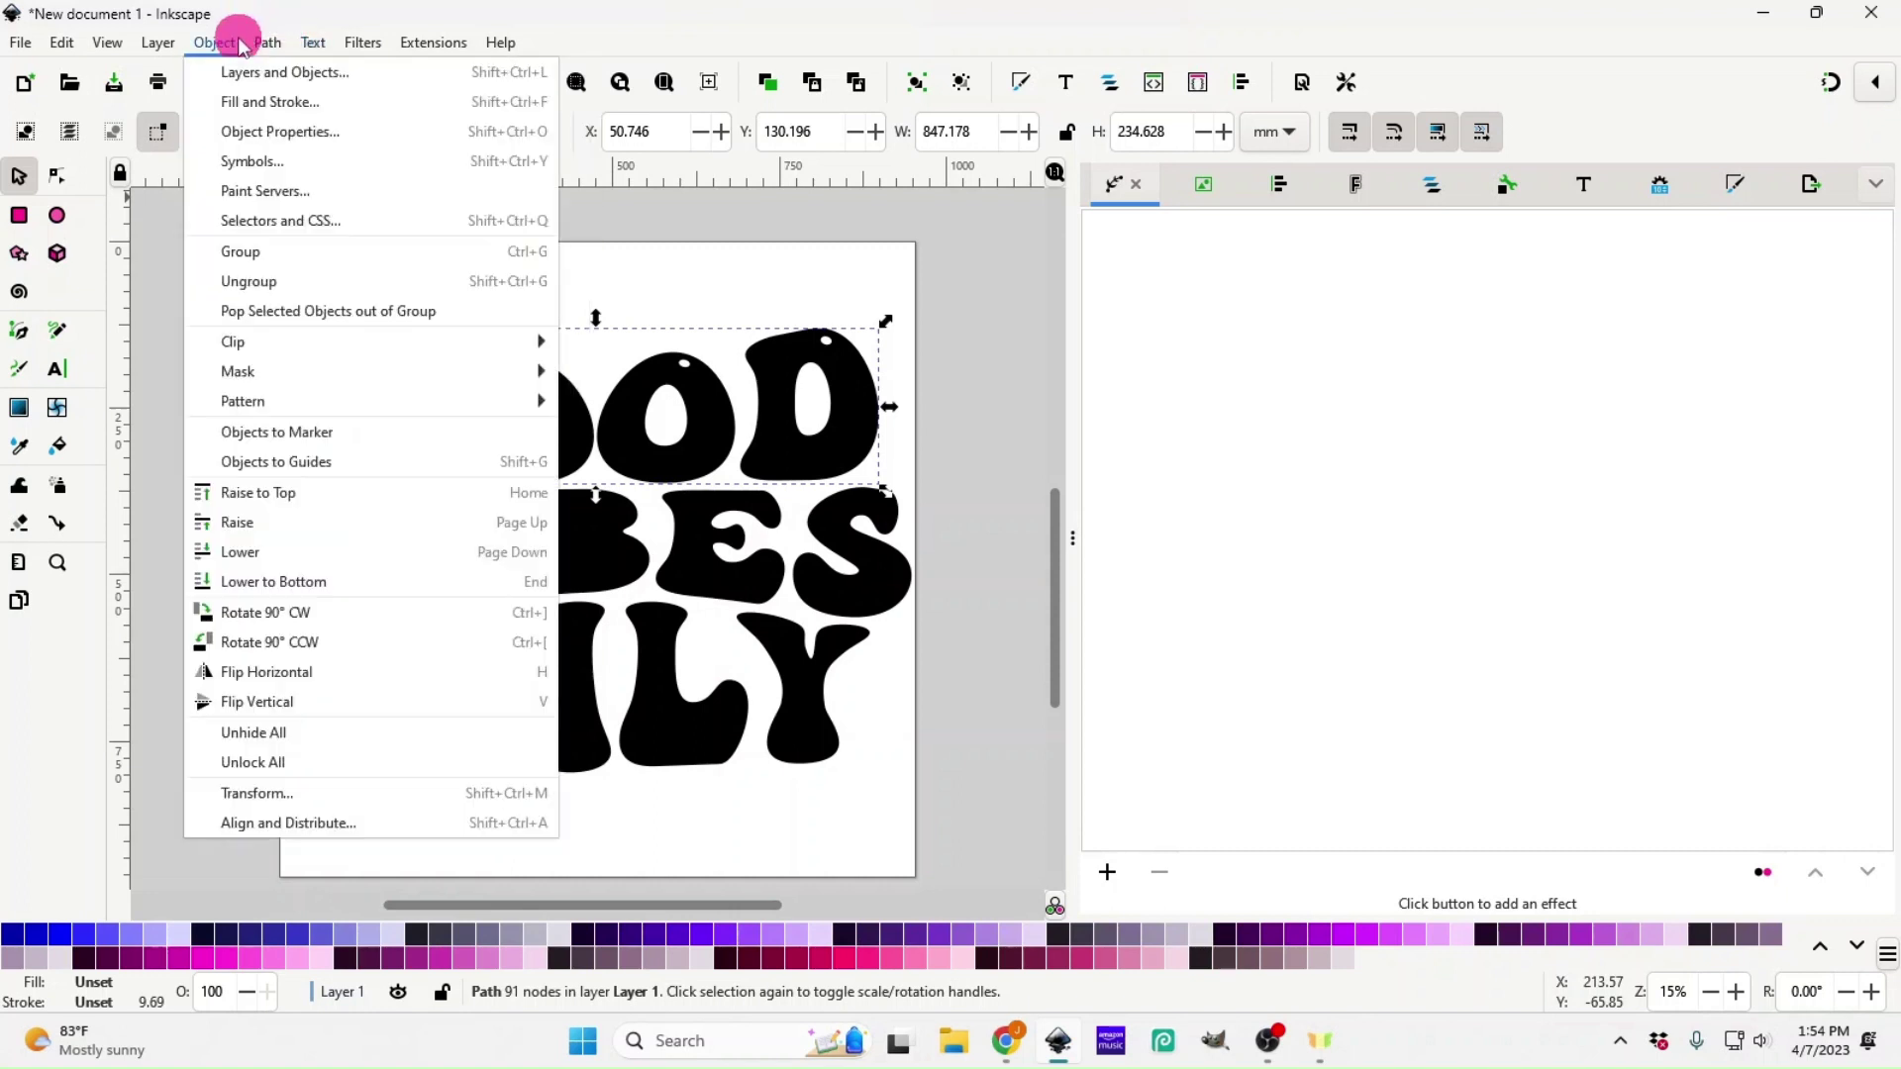
{"action": "mouse_move", "coordinate": [267, 42]}
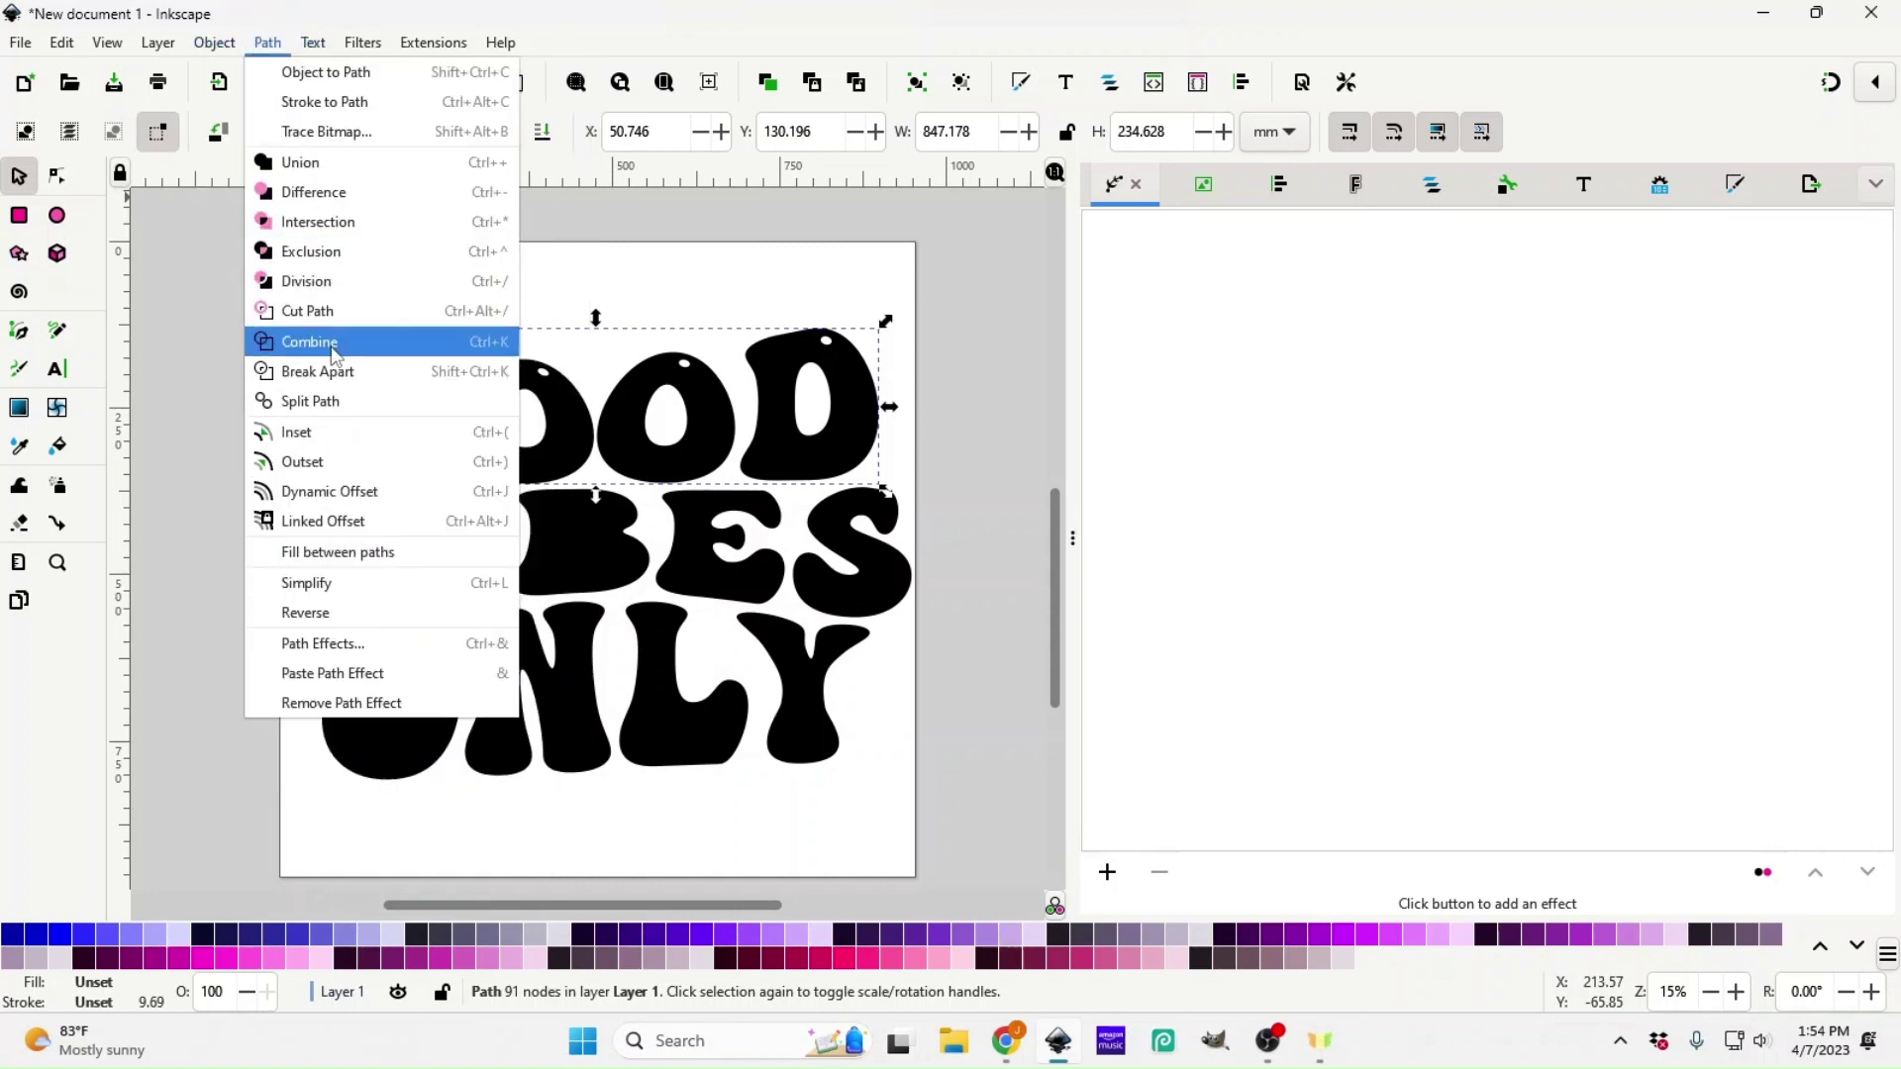
{"action": "left_click", "coordinate": [657, 271]}
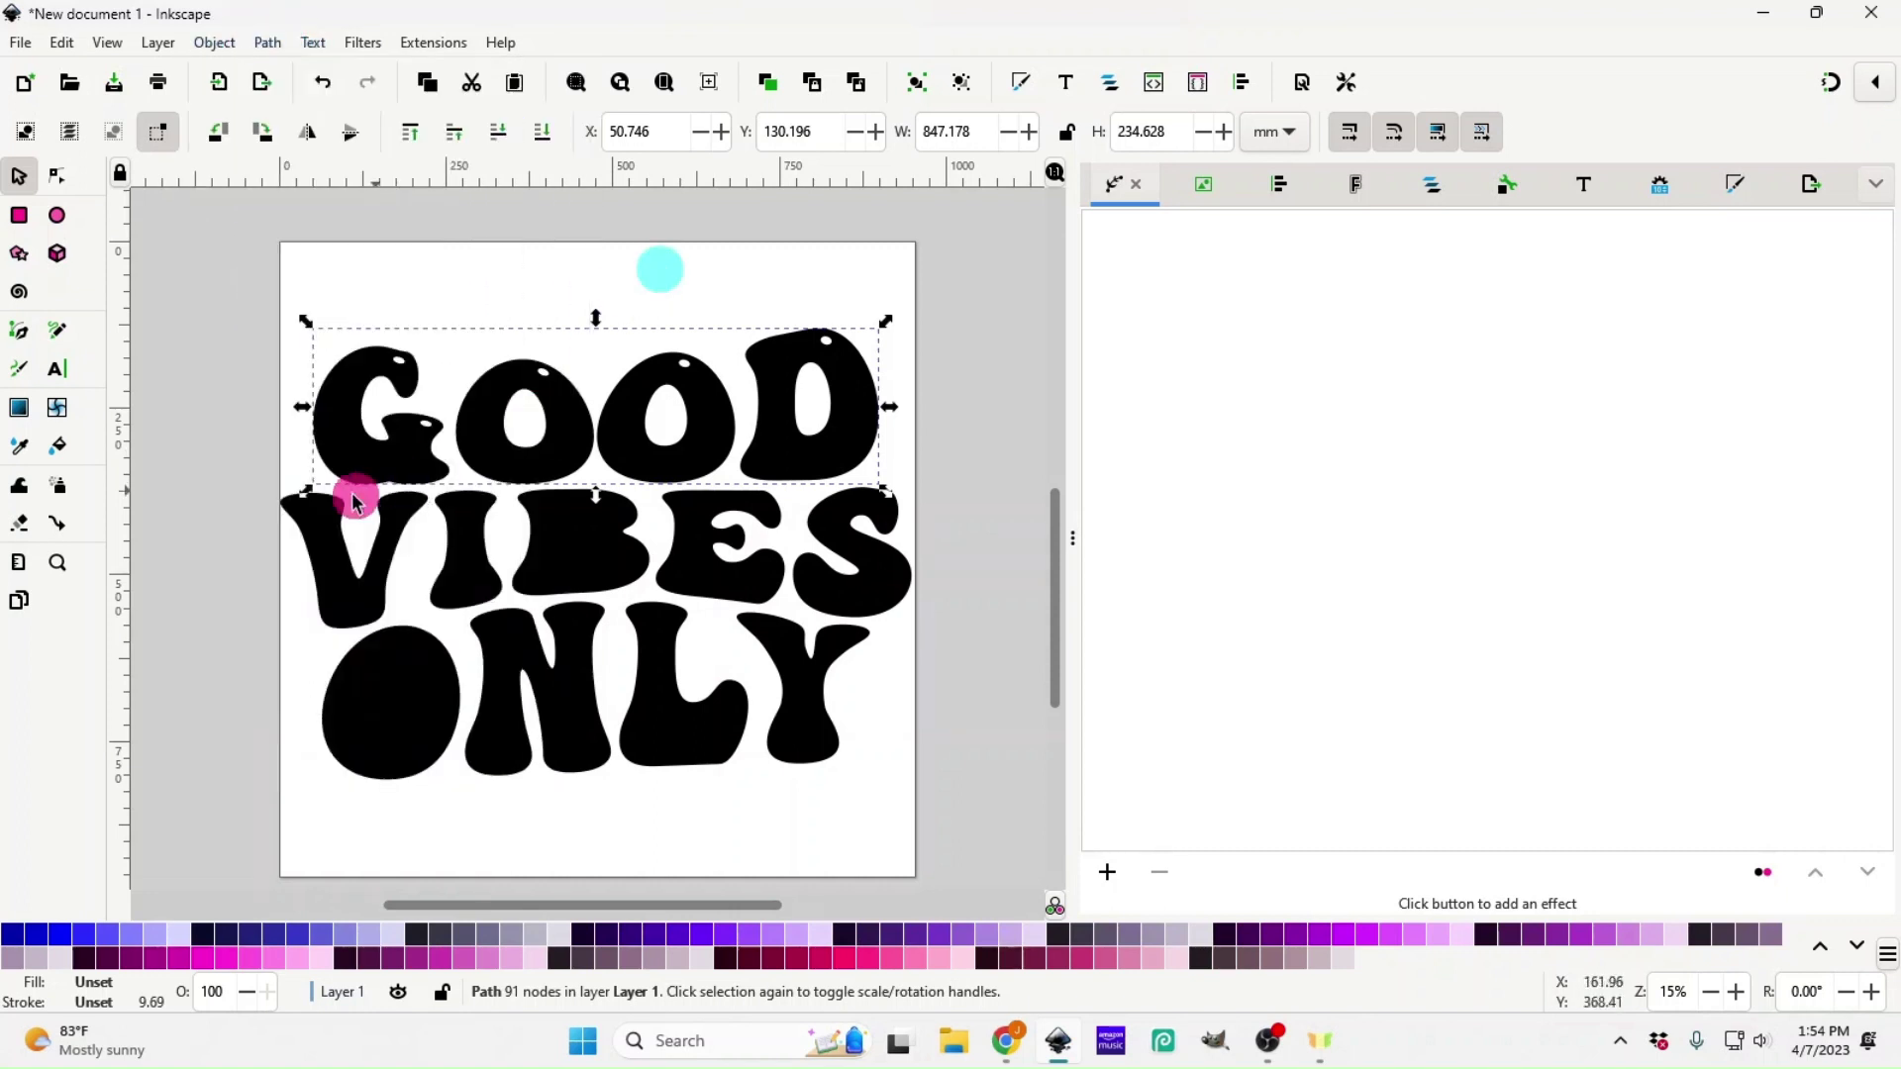
- Select the VIBES row's pieces, exclude the N and L of ONLY from the selection, and combine them into one path
{"action": "mouse_move", "coordinate": [262, 492]}
{"action": "left_mouse_down"}
{"action": "mouse_move", "coordinate": [439, 590]}
{"action": "mouse_move", "coordinate": [967, 606]}
{"action": "left_mouse_up"}
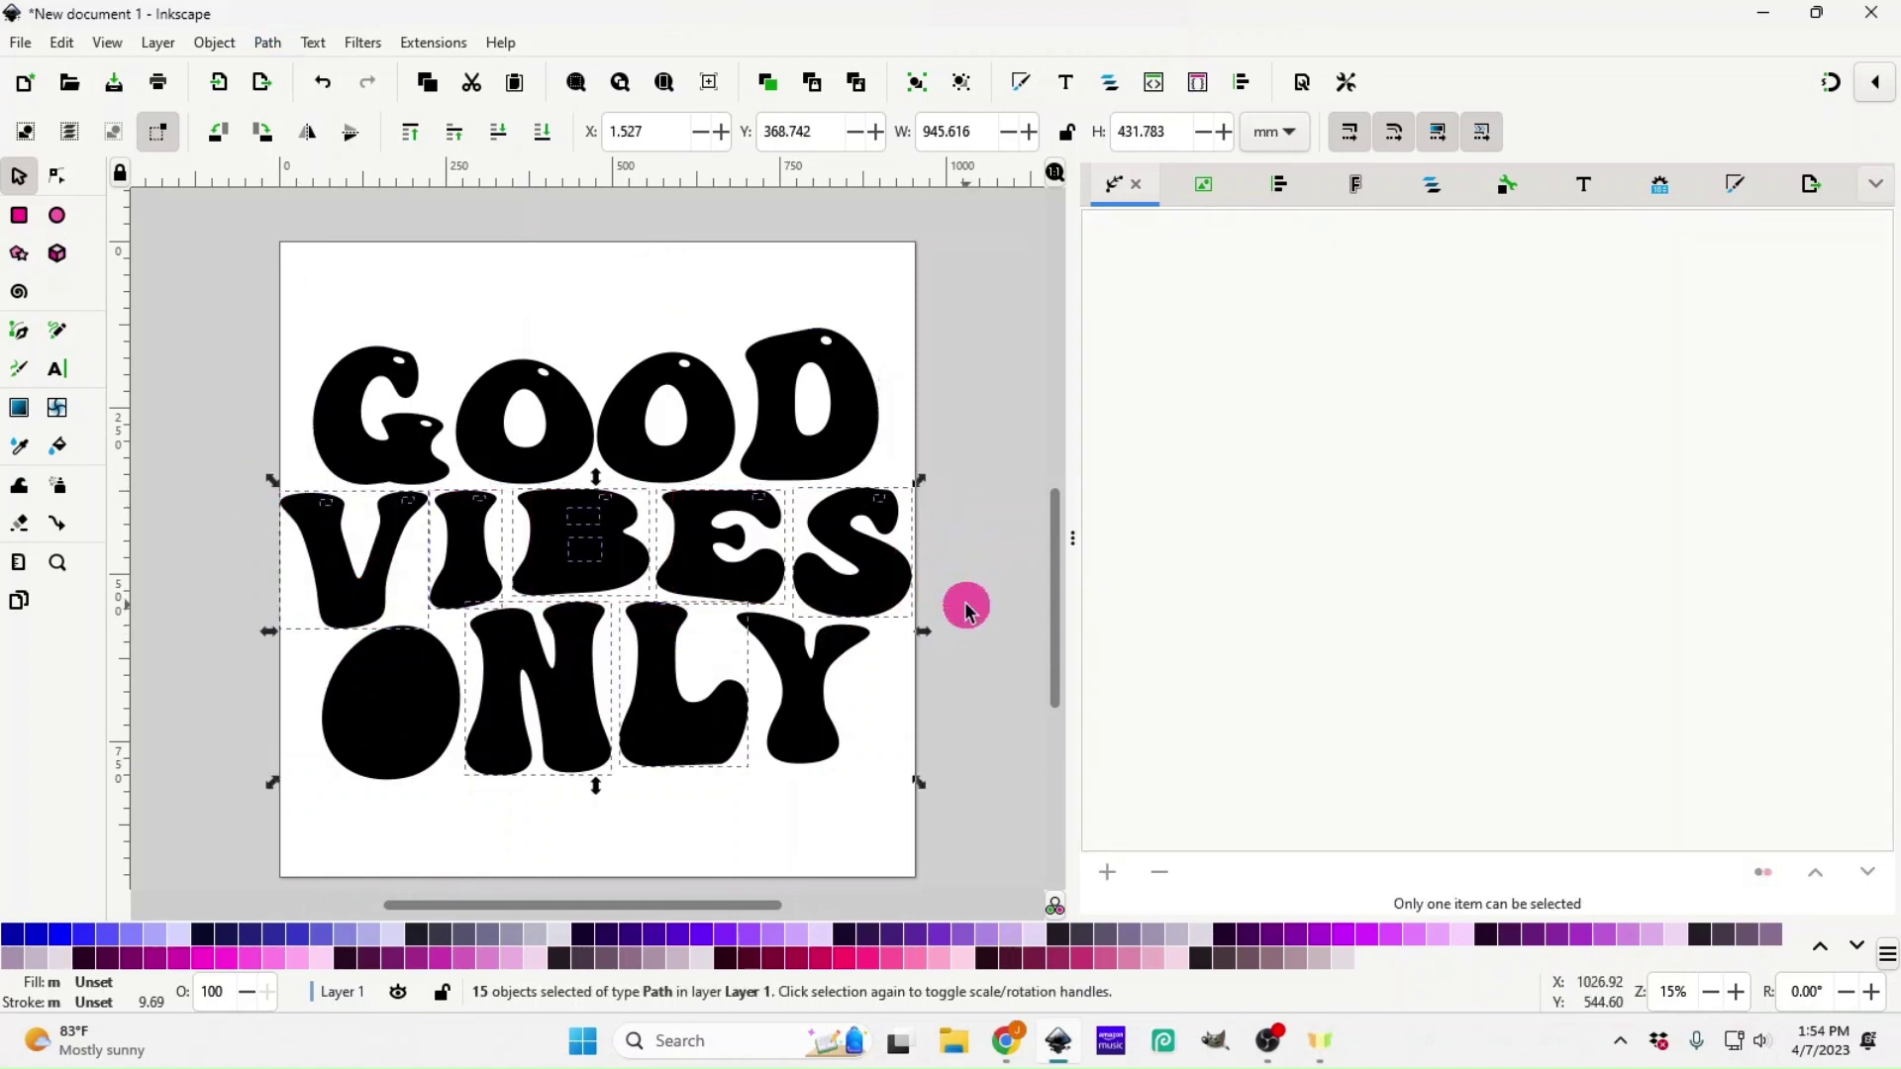
{"action": "left_click", "coordinate": [621, 749]}
{"action": "left_click", "coordinate": [641, 729], "text": "shift"}
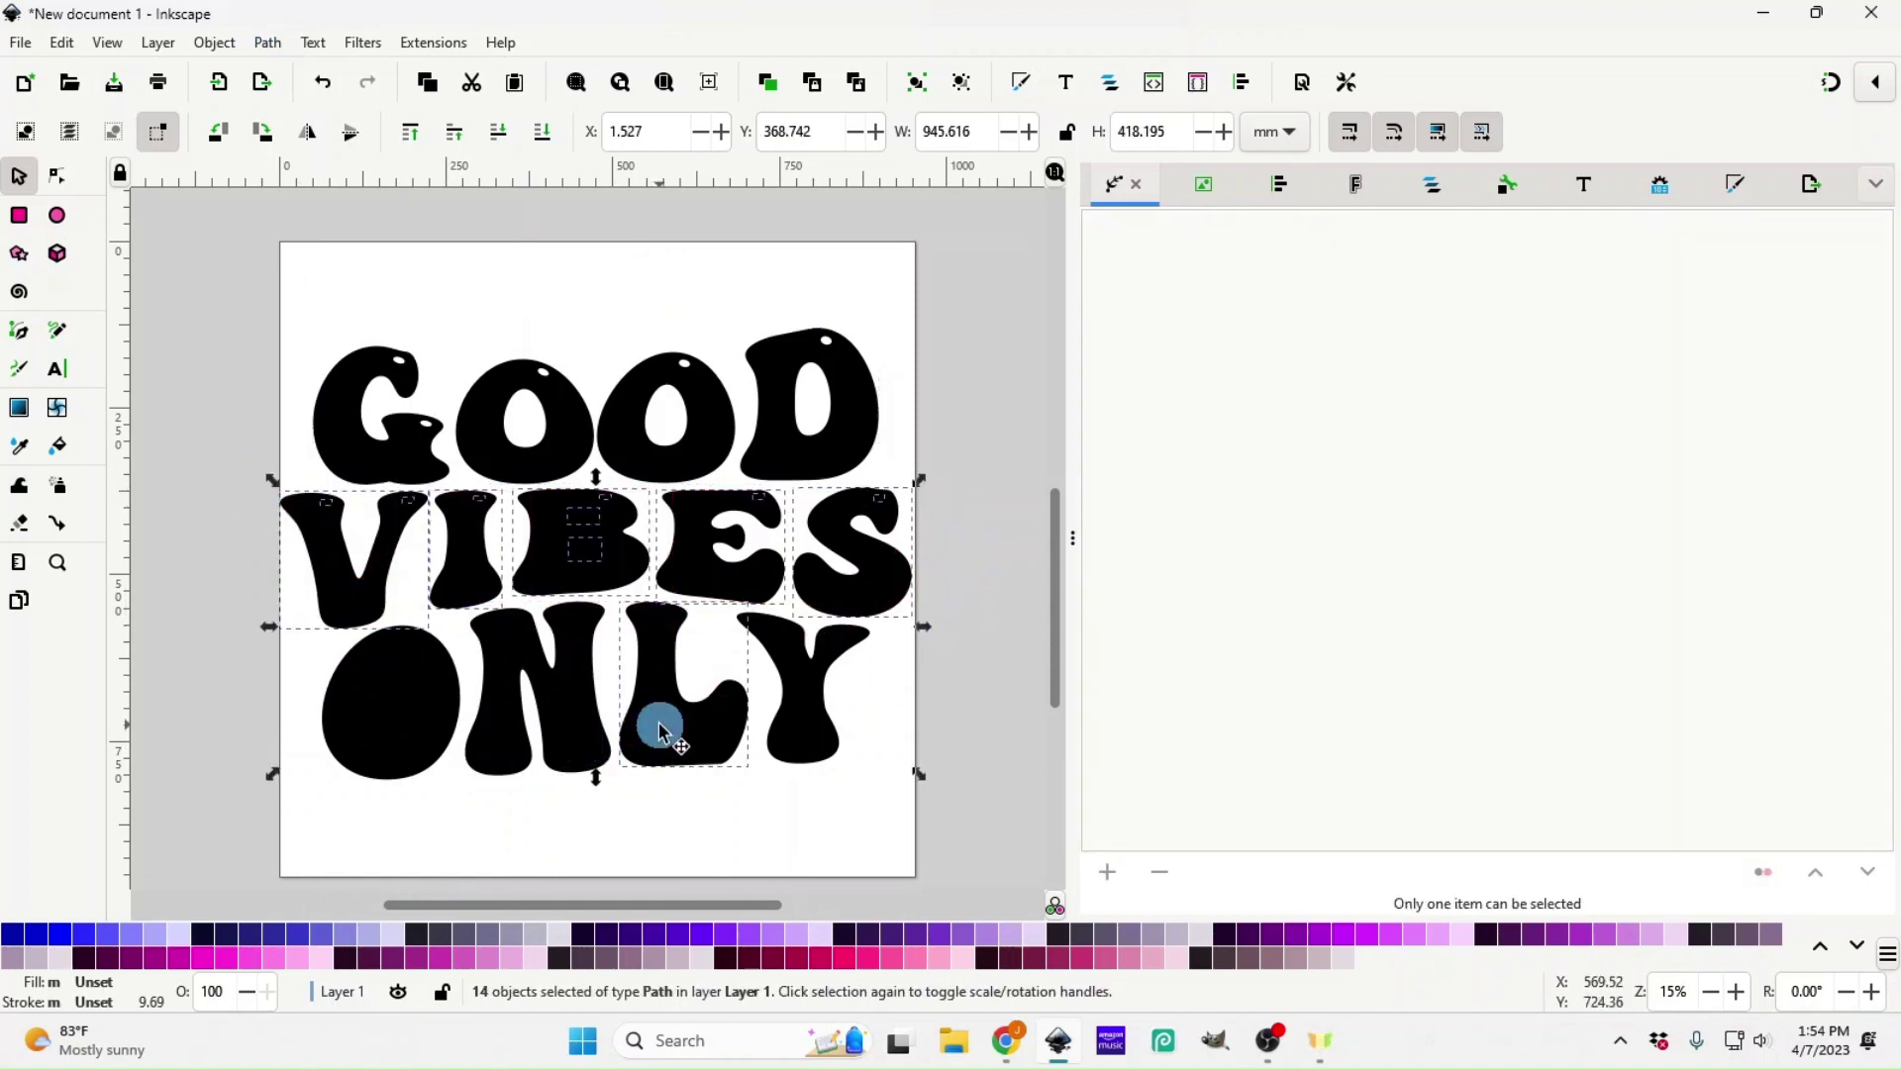
{"action": "left_click", "coordinate": [660, 730], "text": "shift"}
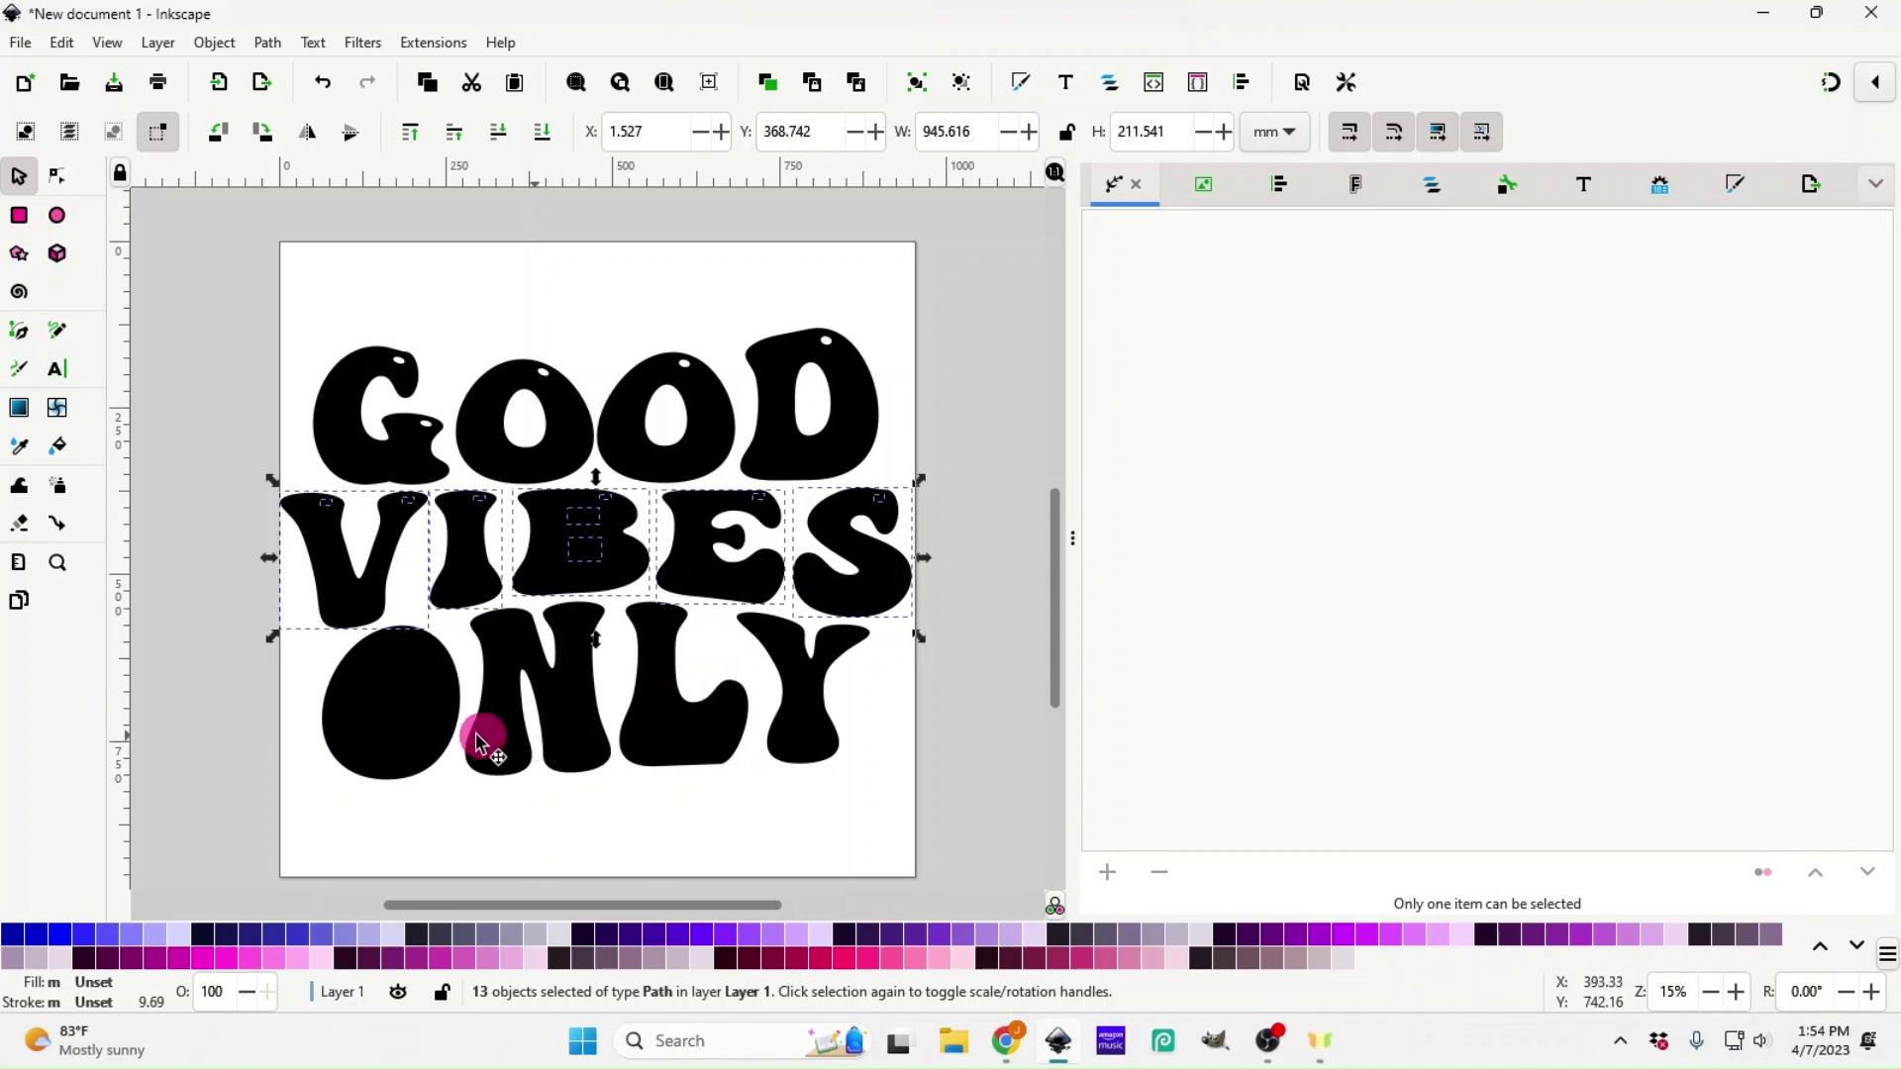
{"action": "left_click", "coordinate": [270, 43]}
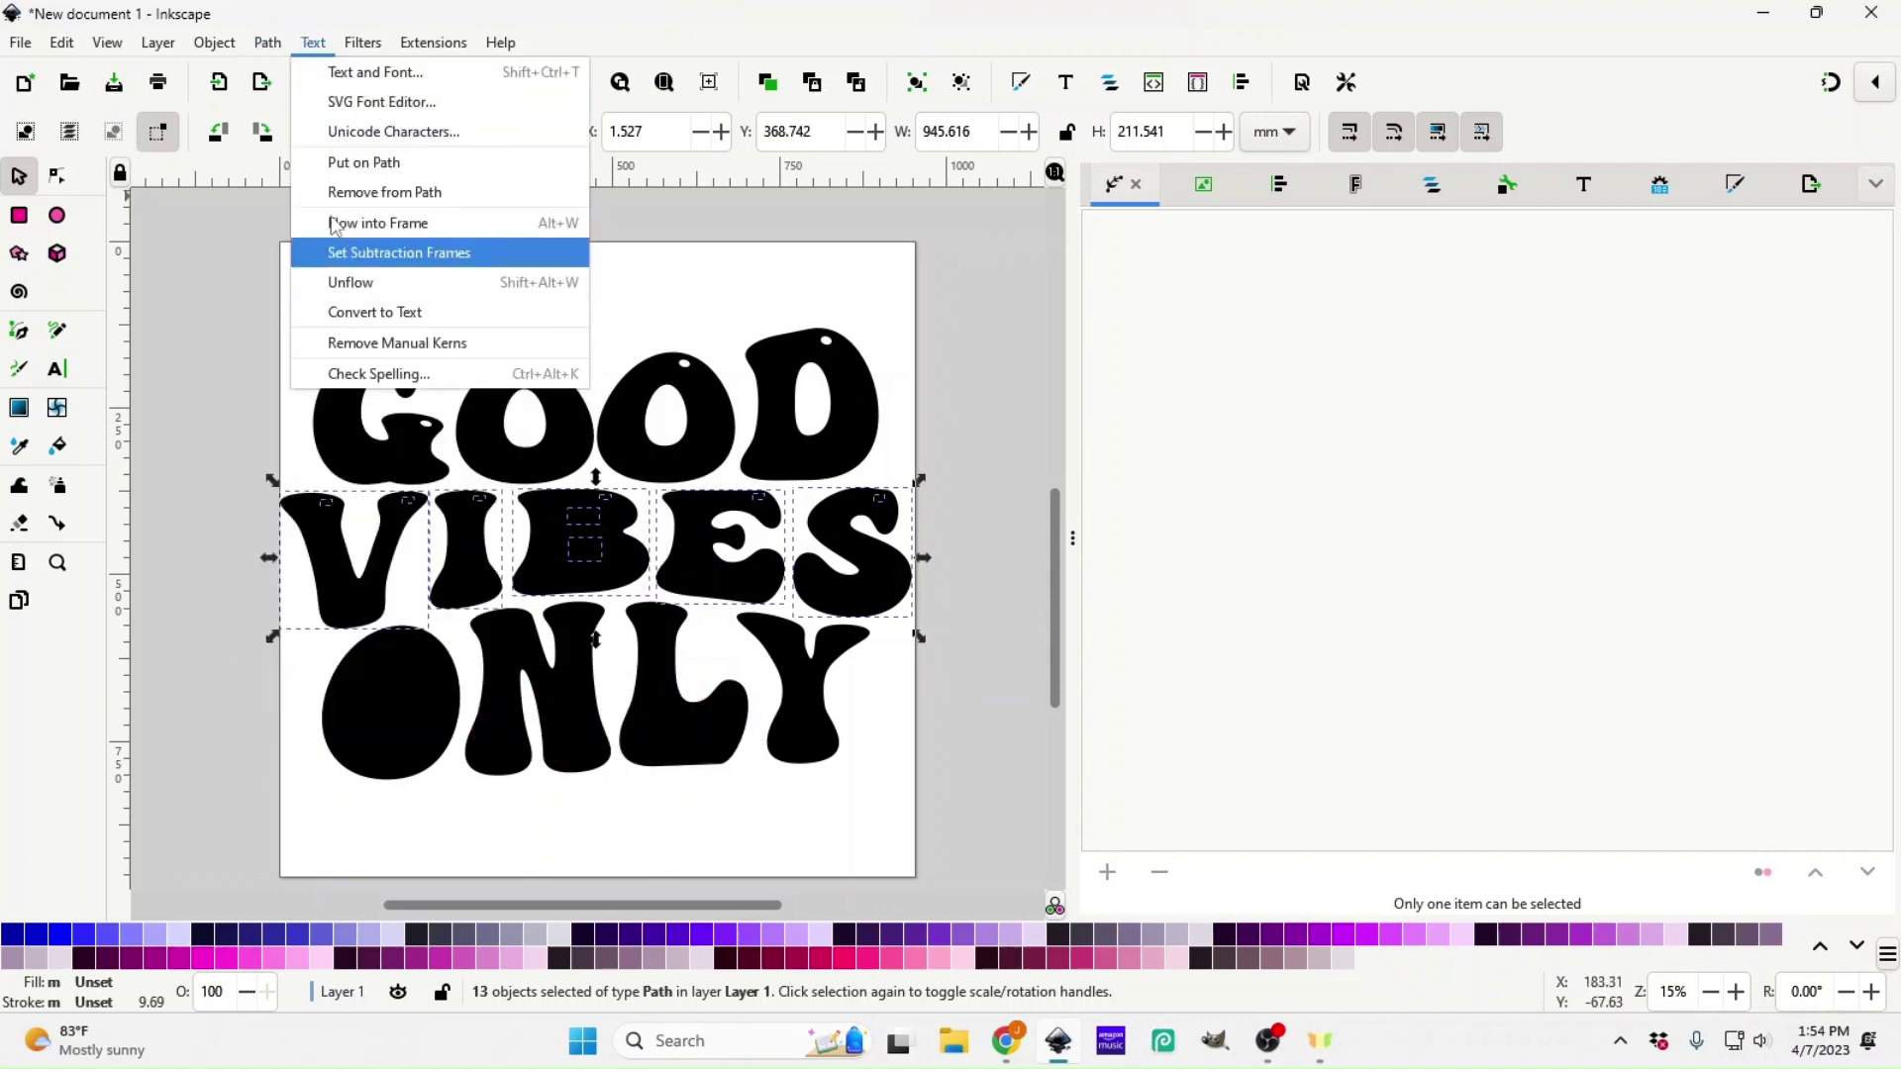
{"action": "left_click", "coordinate": [317, 346]}
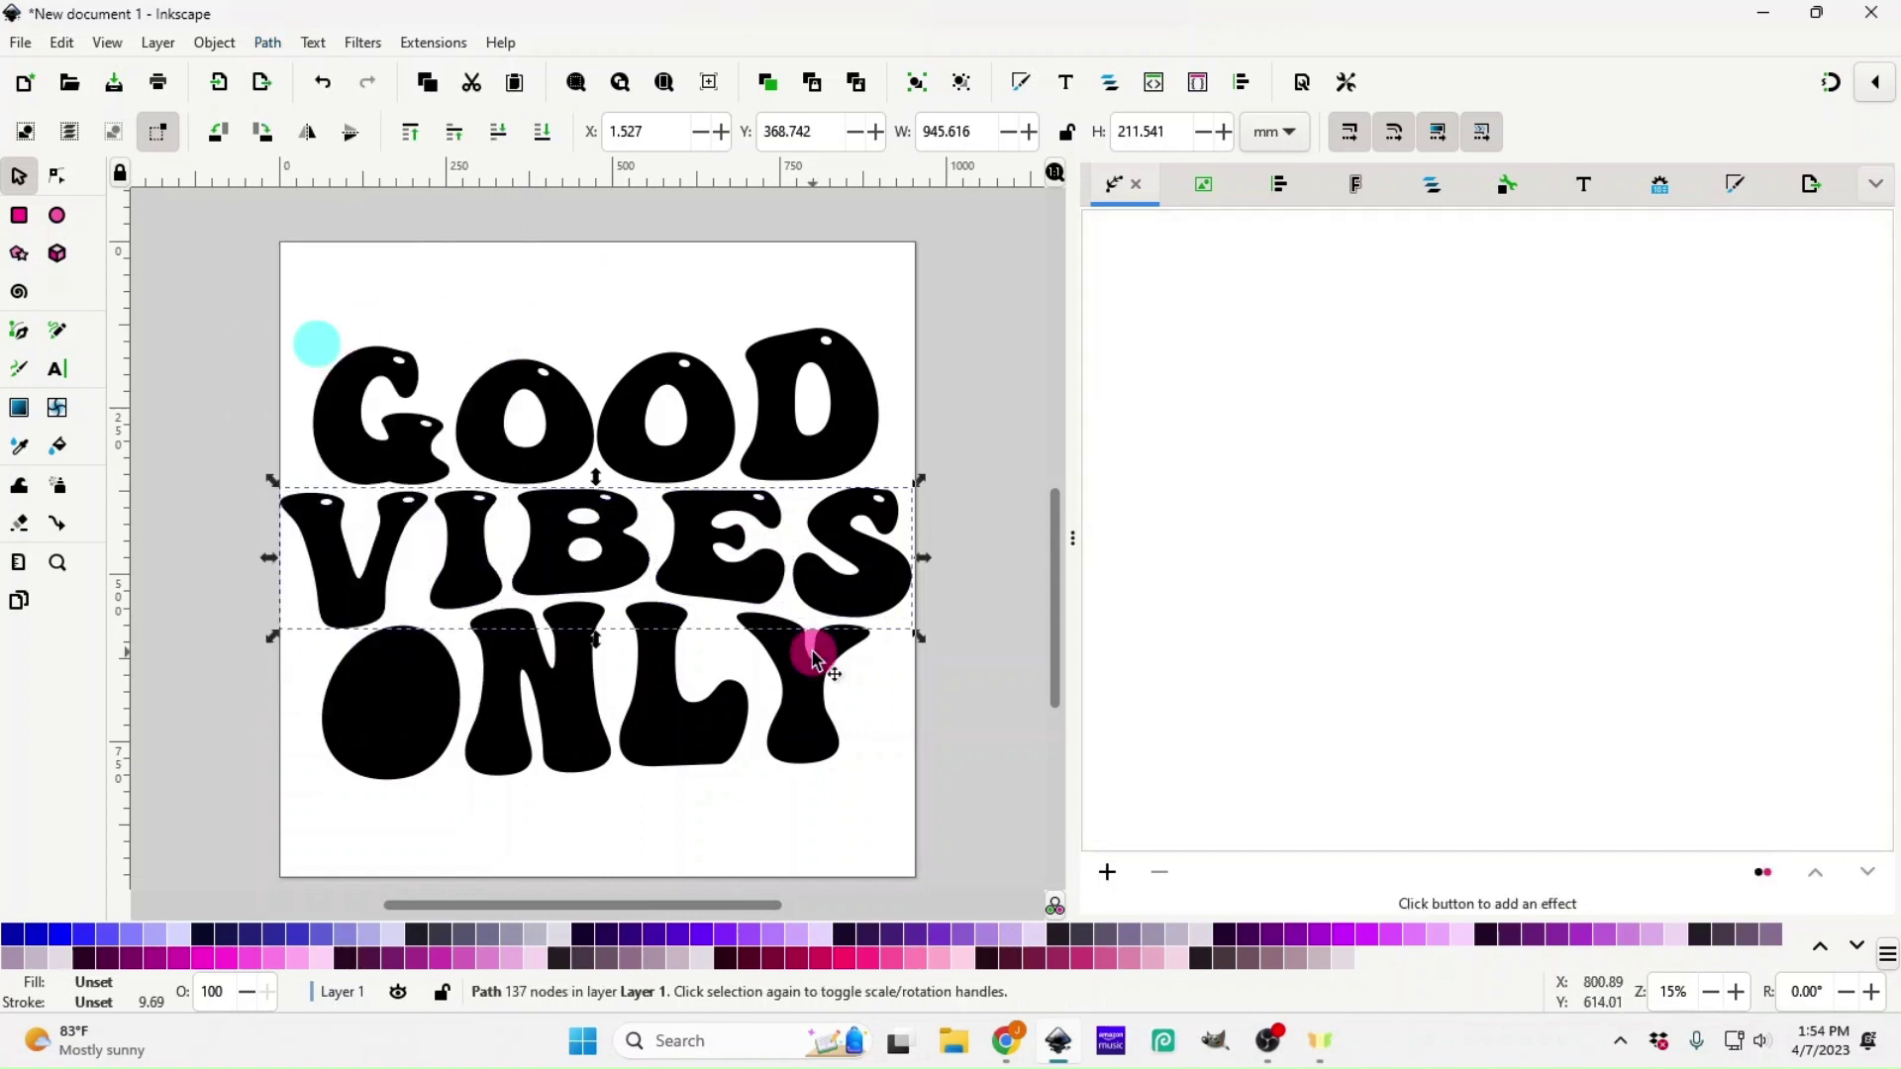
- Select all the letter pieces in the ONLY row, combine them into one path, and deselect it
{"action": "left_click_drag", "start_coordinate": [889, 844], "coordinate": [290, 599]}
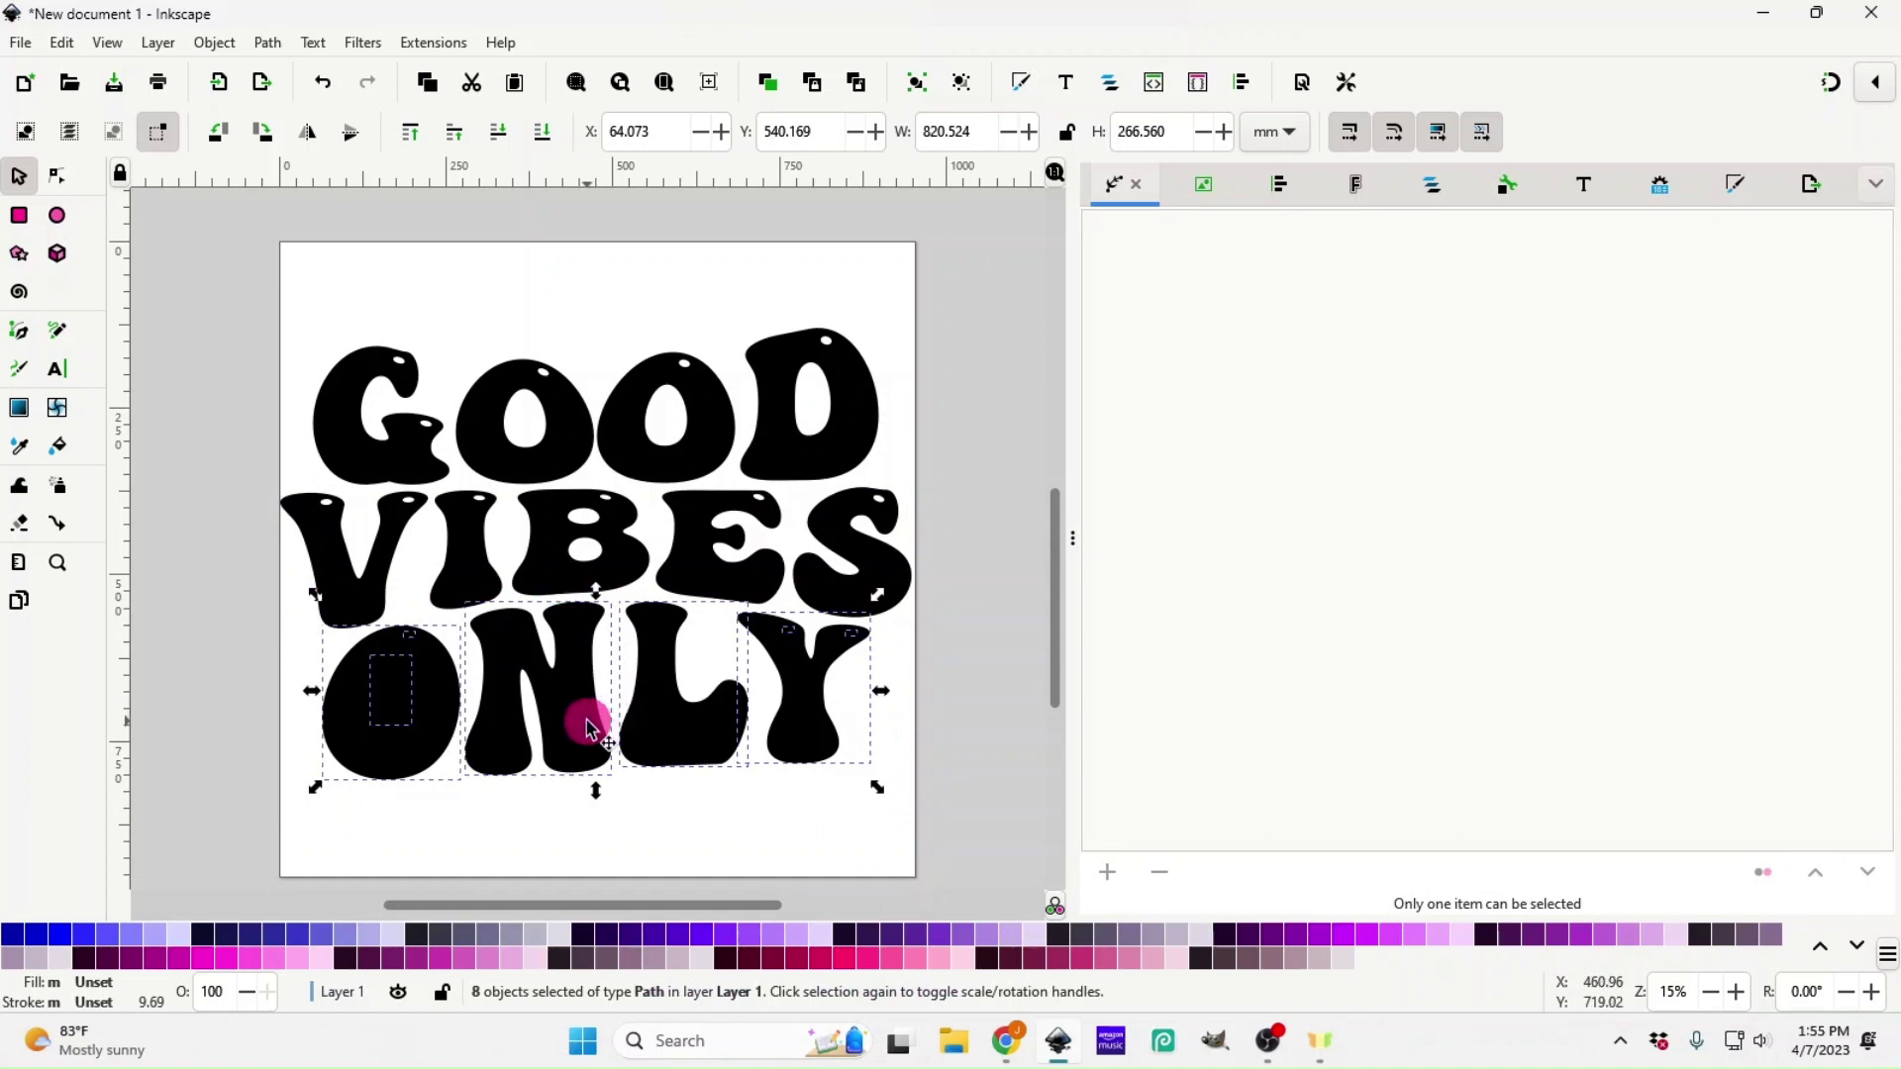
{"action": "key", "text": "ctrl+k"}
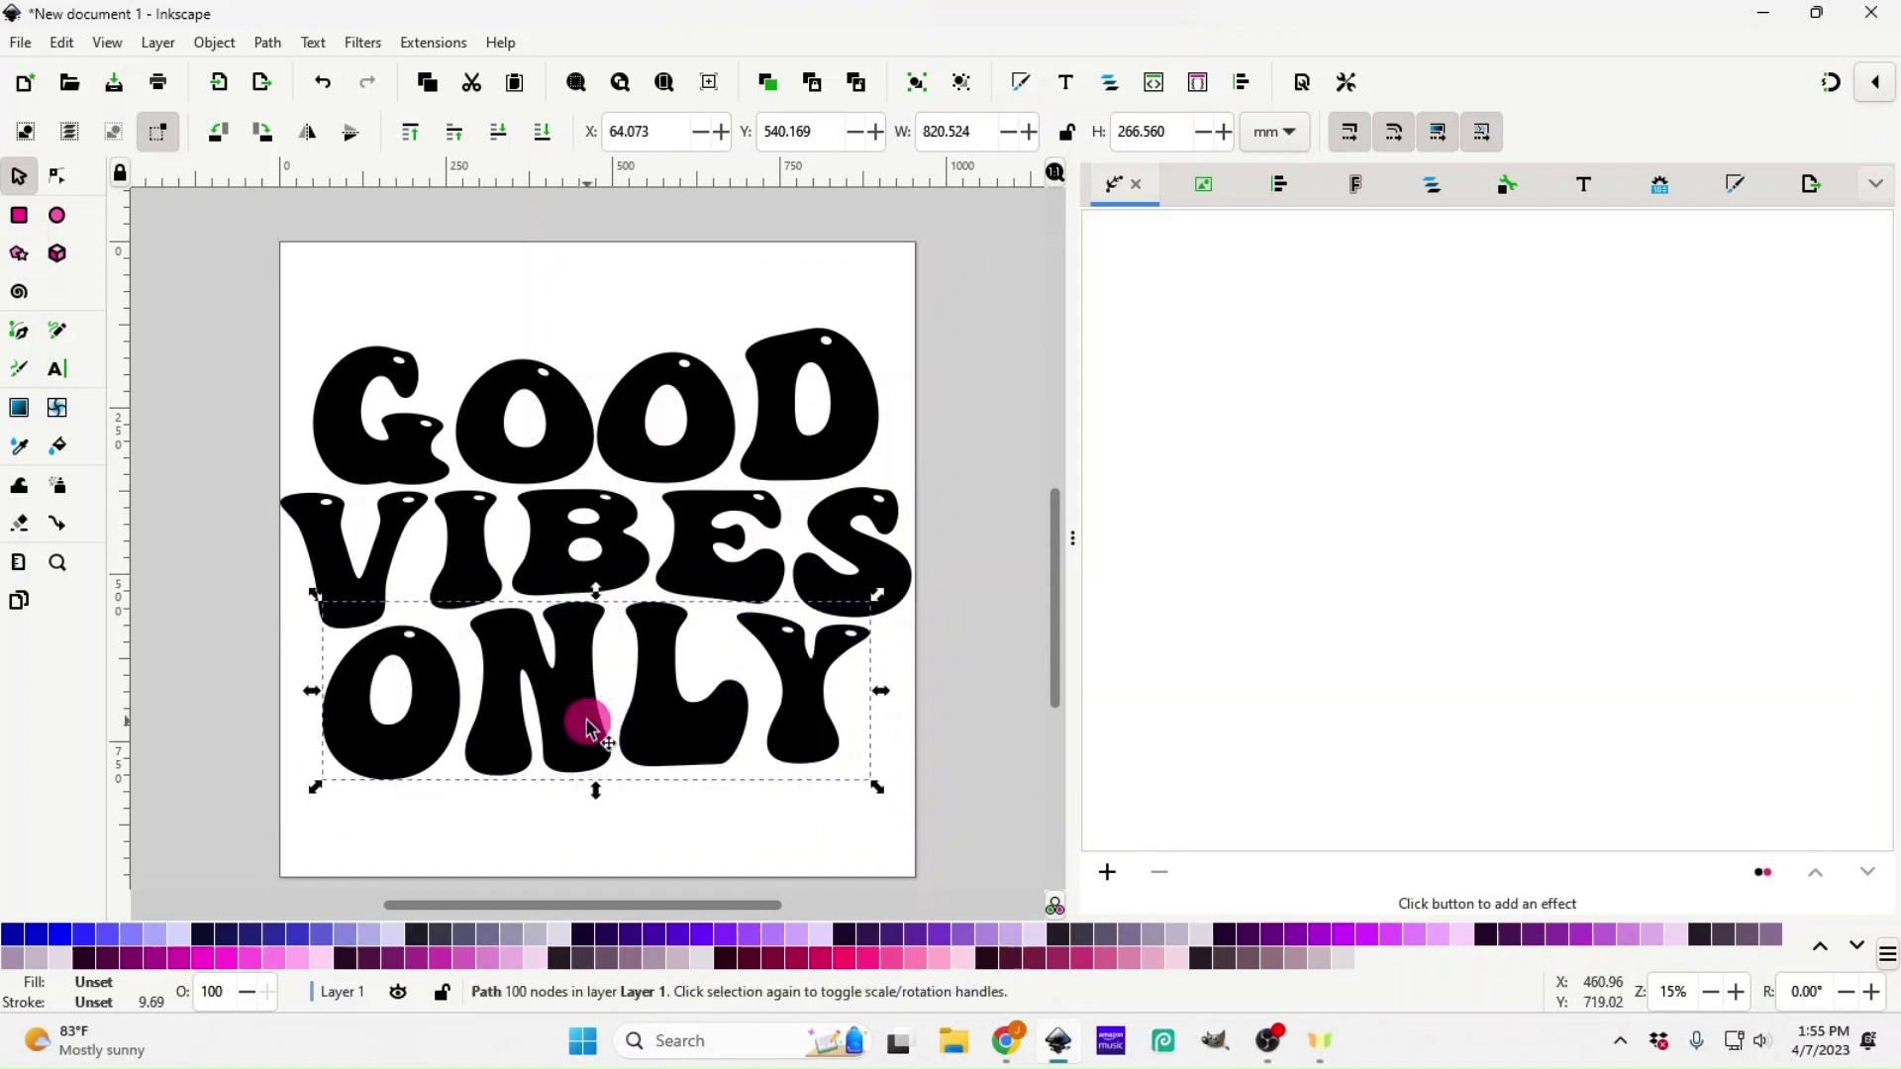
{"action": "left_click", "coordinate": [264, 442]}
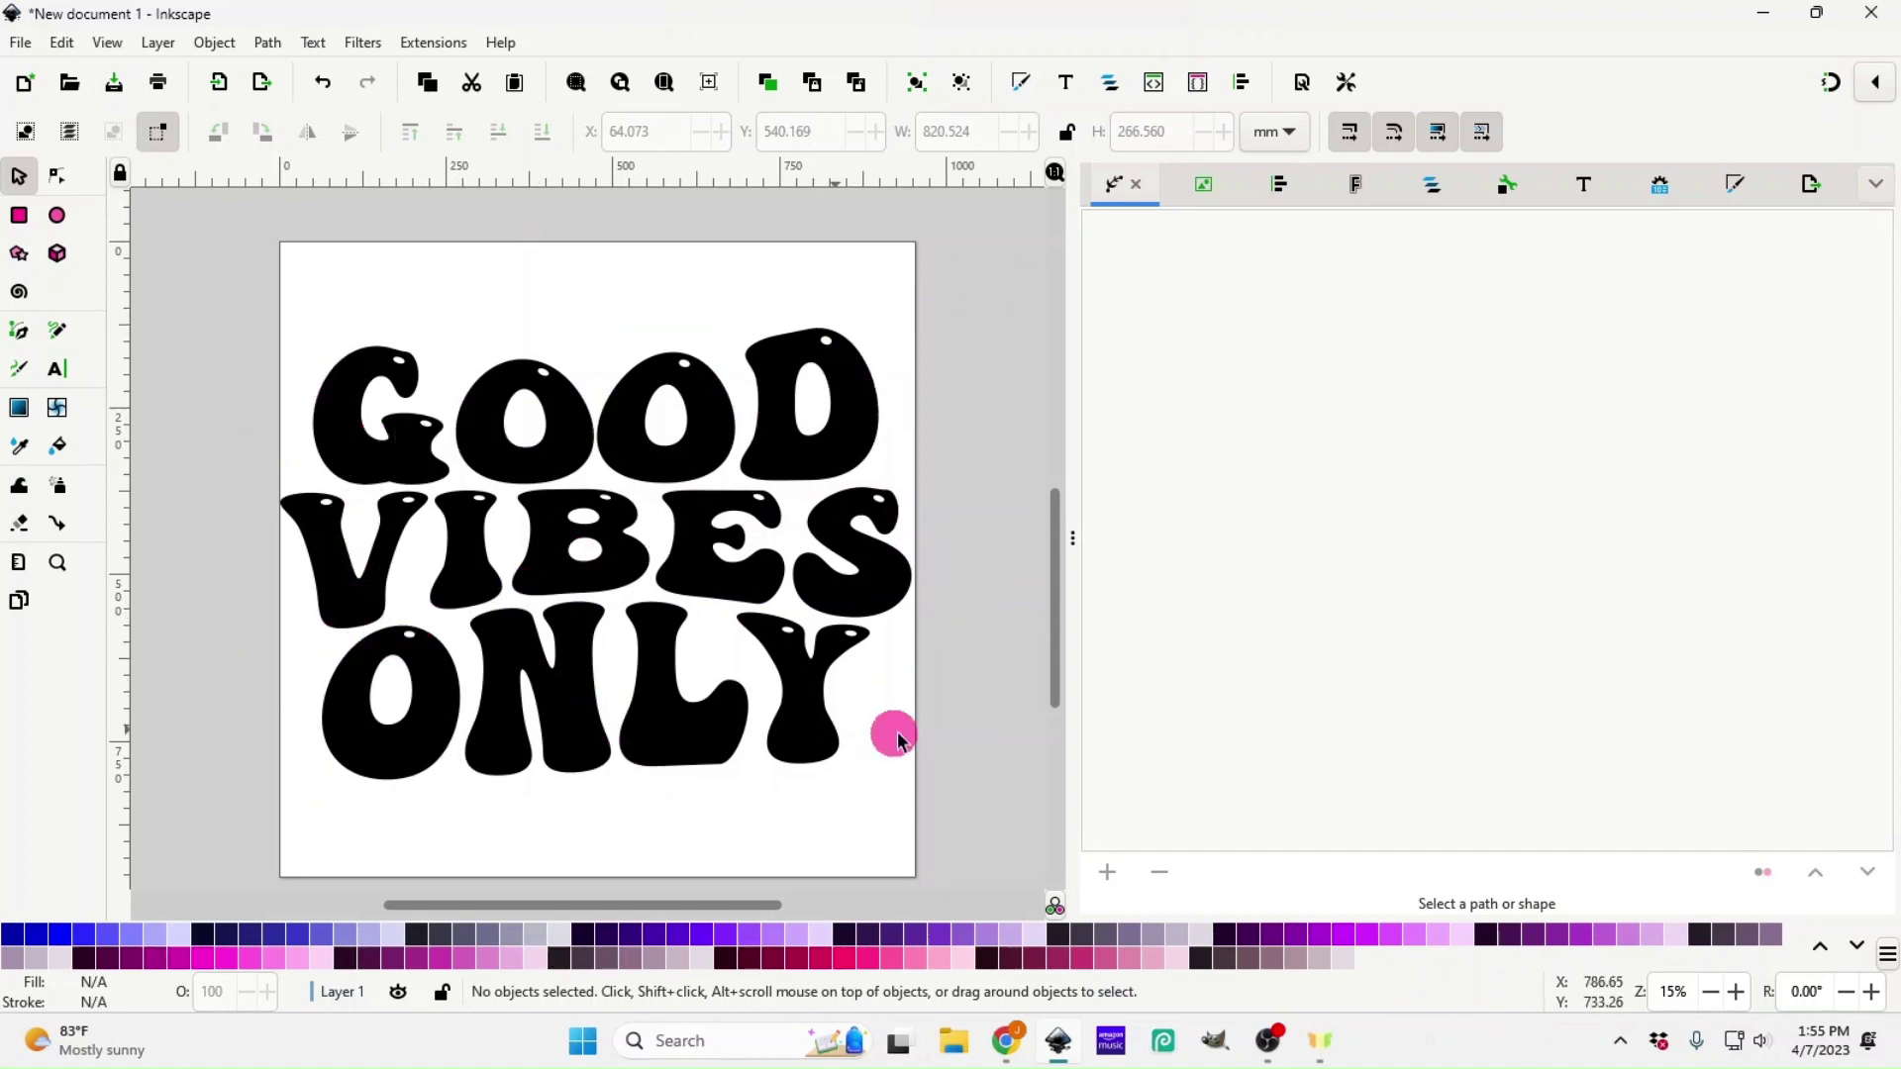
- Fill GOOD with pale pink, VIBES with medium pink and ONLY with deep pink, and deselect the words
{"action": "left_click", "coordinate": [530, 456]}
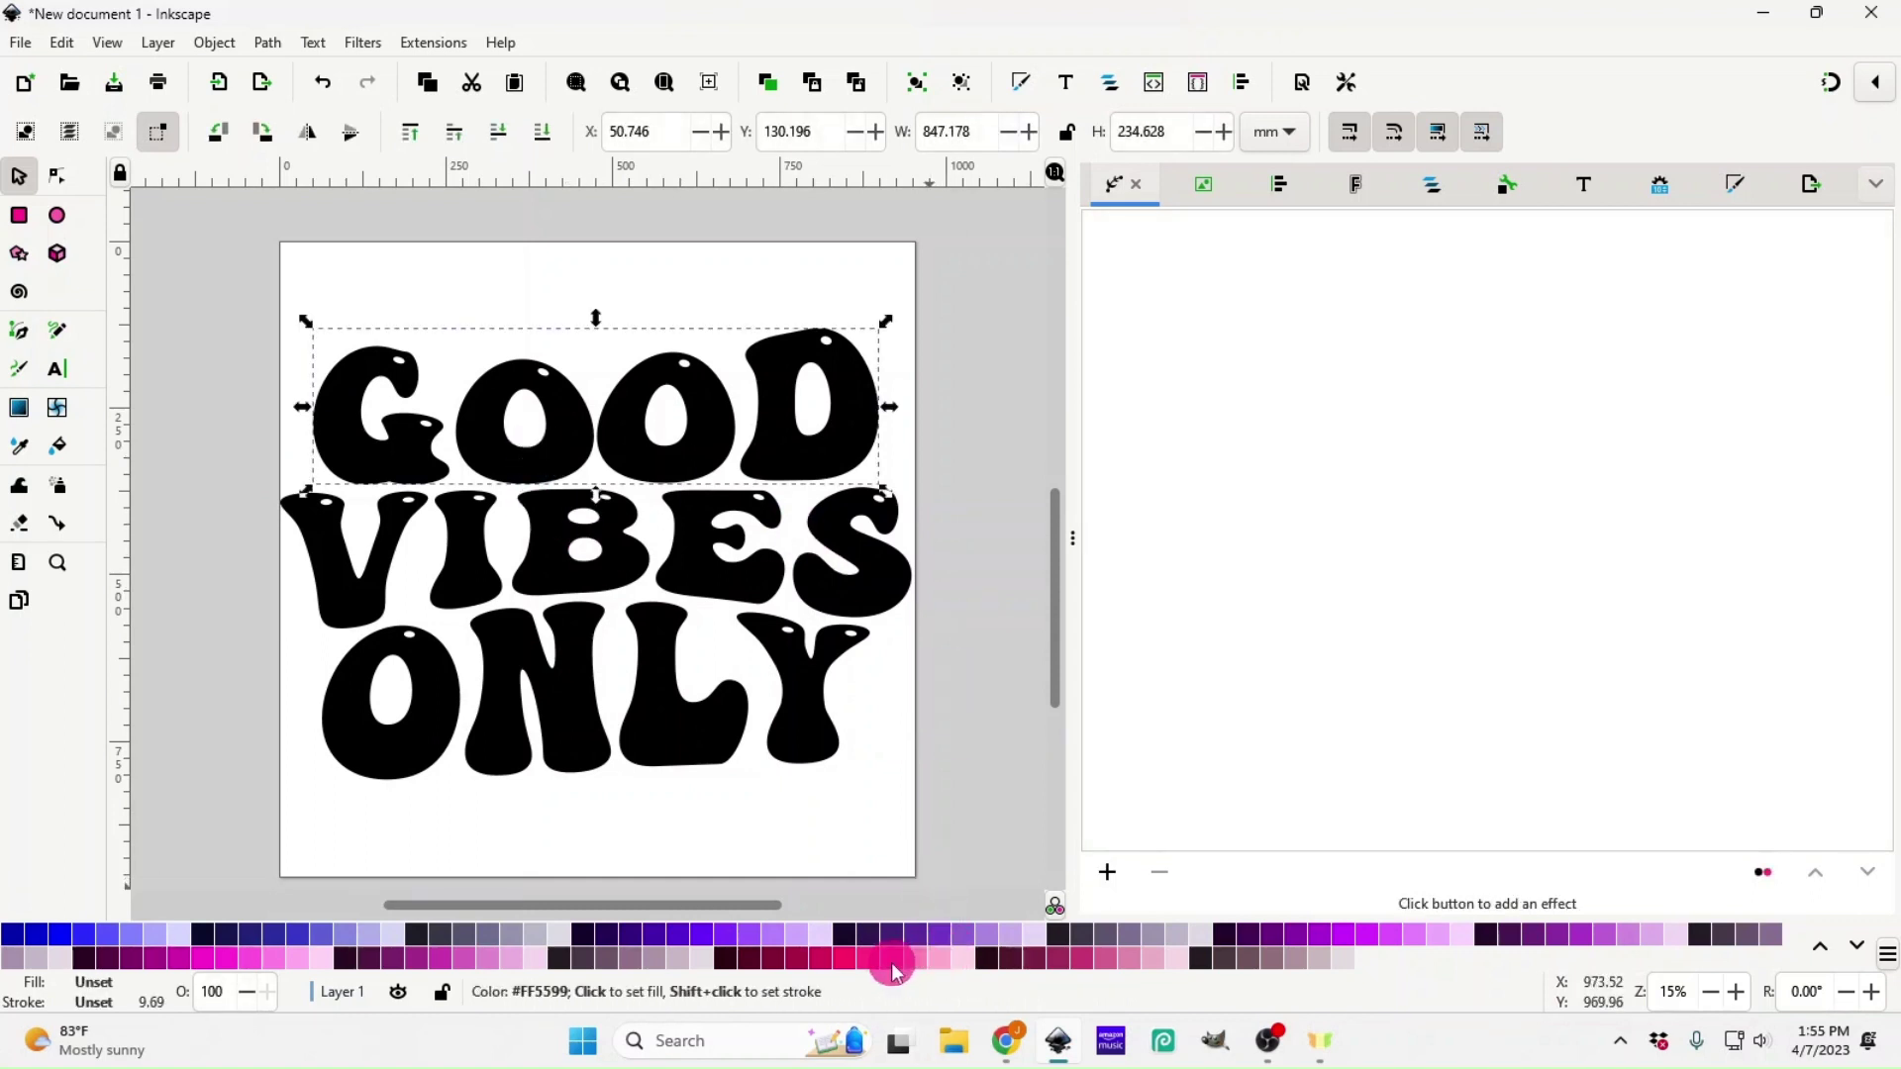
{"action": "left_click", "coordinate": [958, 965]}
{"action": "left_click", "coordinate": [711, 574]}
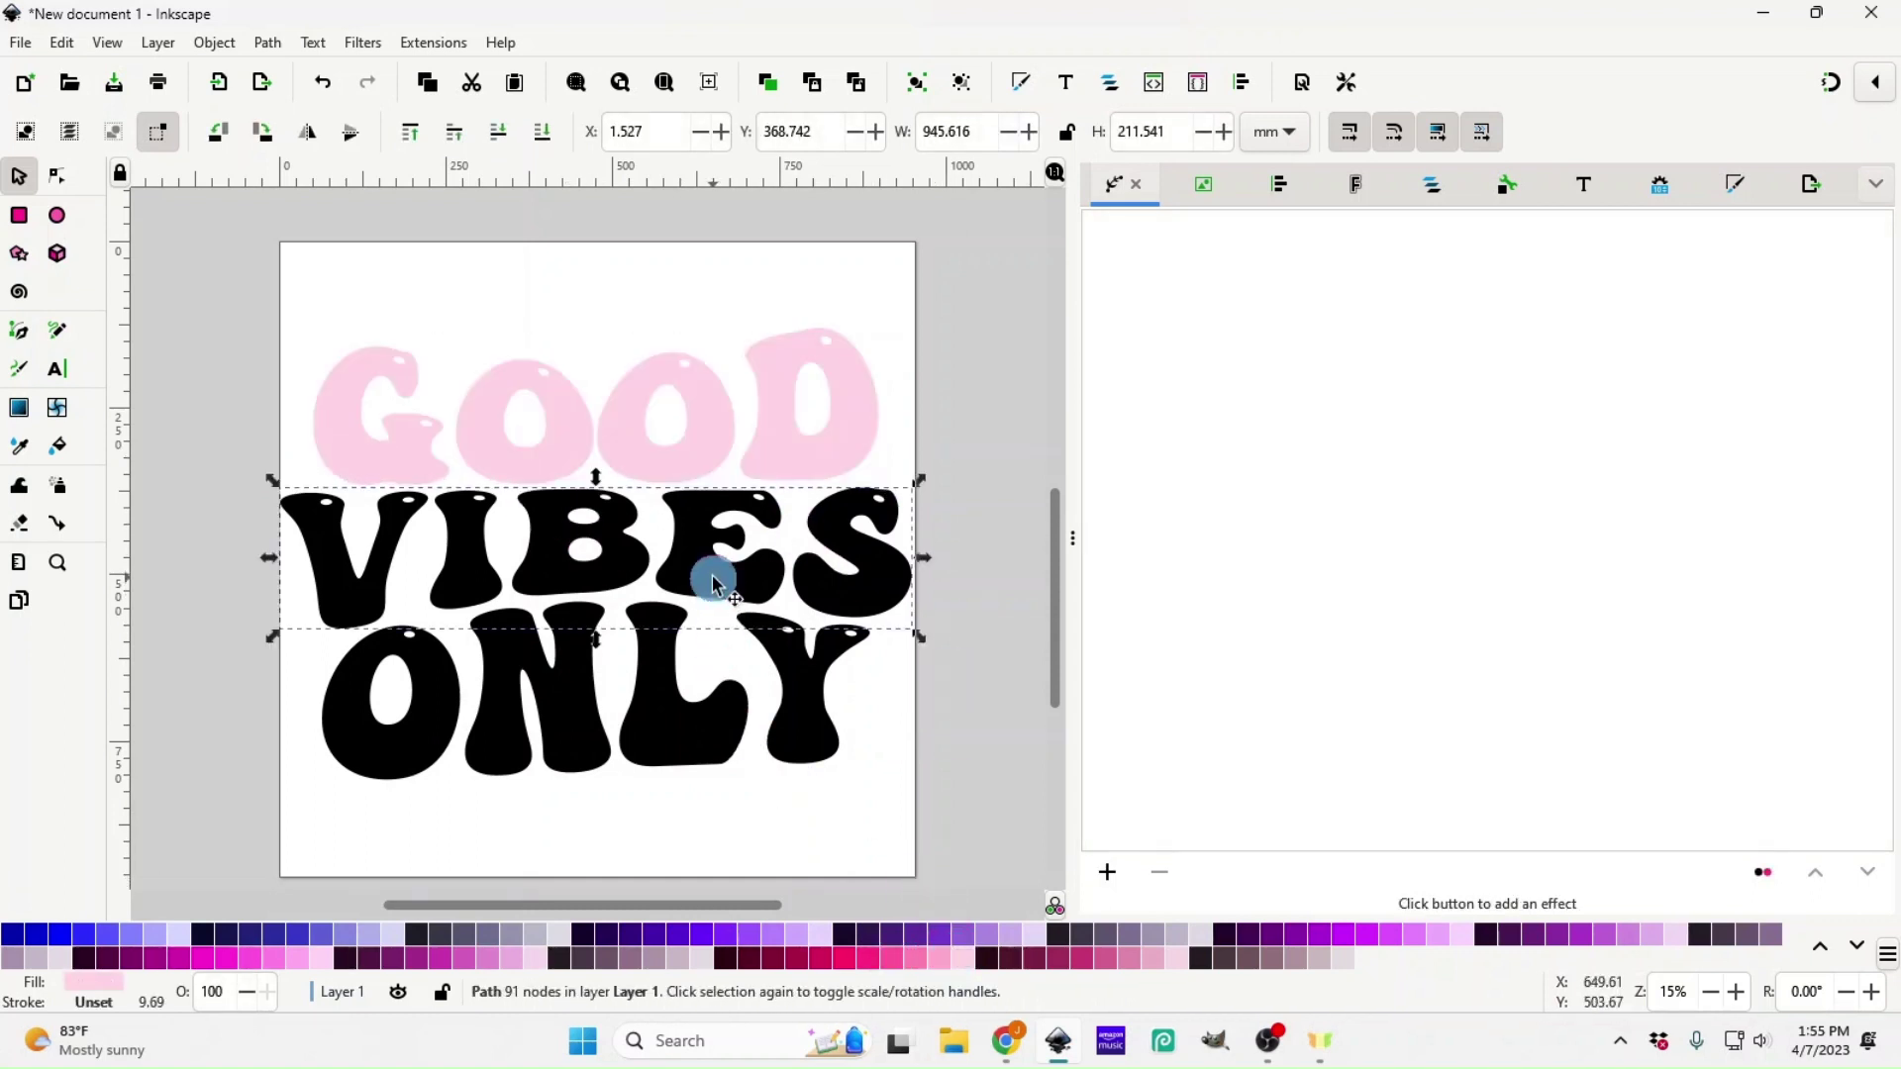
{"action": "left_click", "coordinate": [920, 963]}
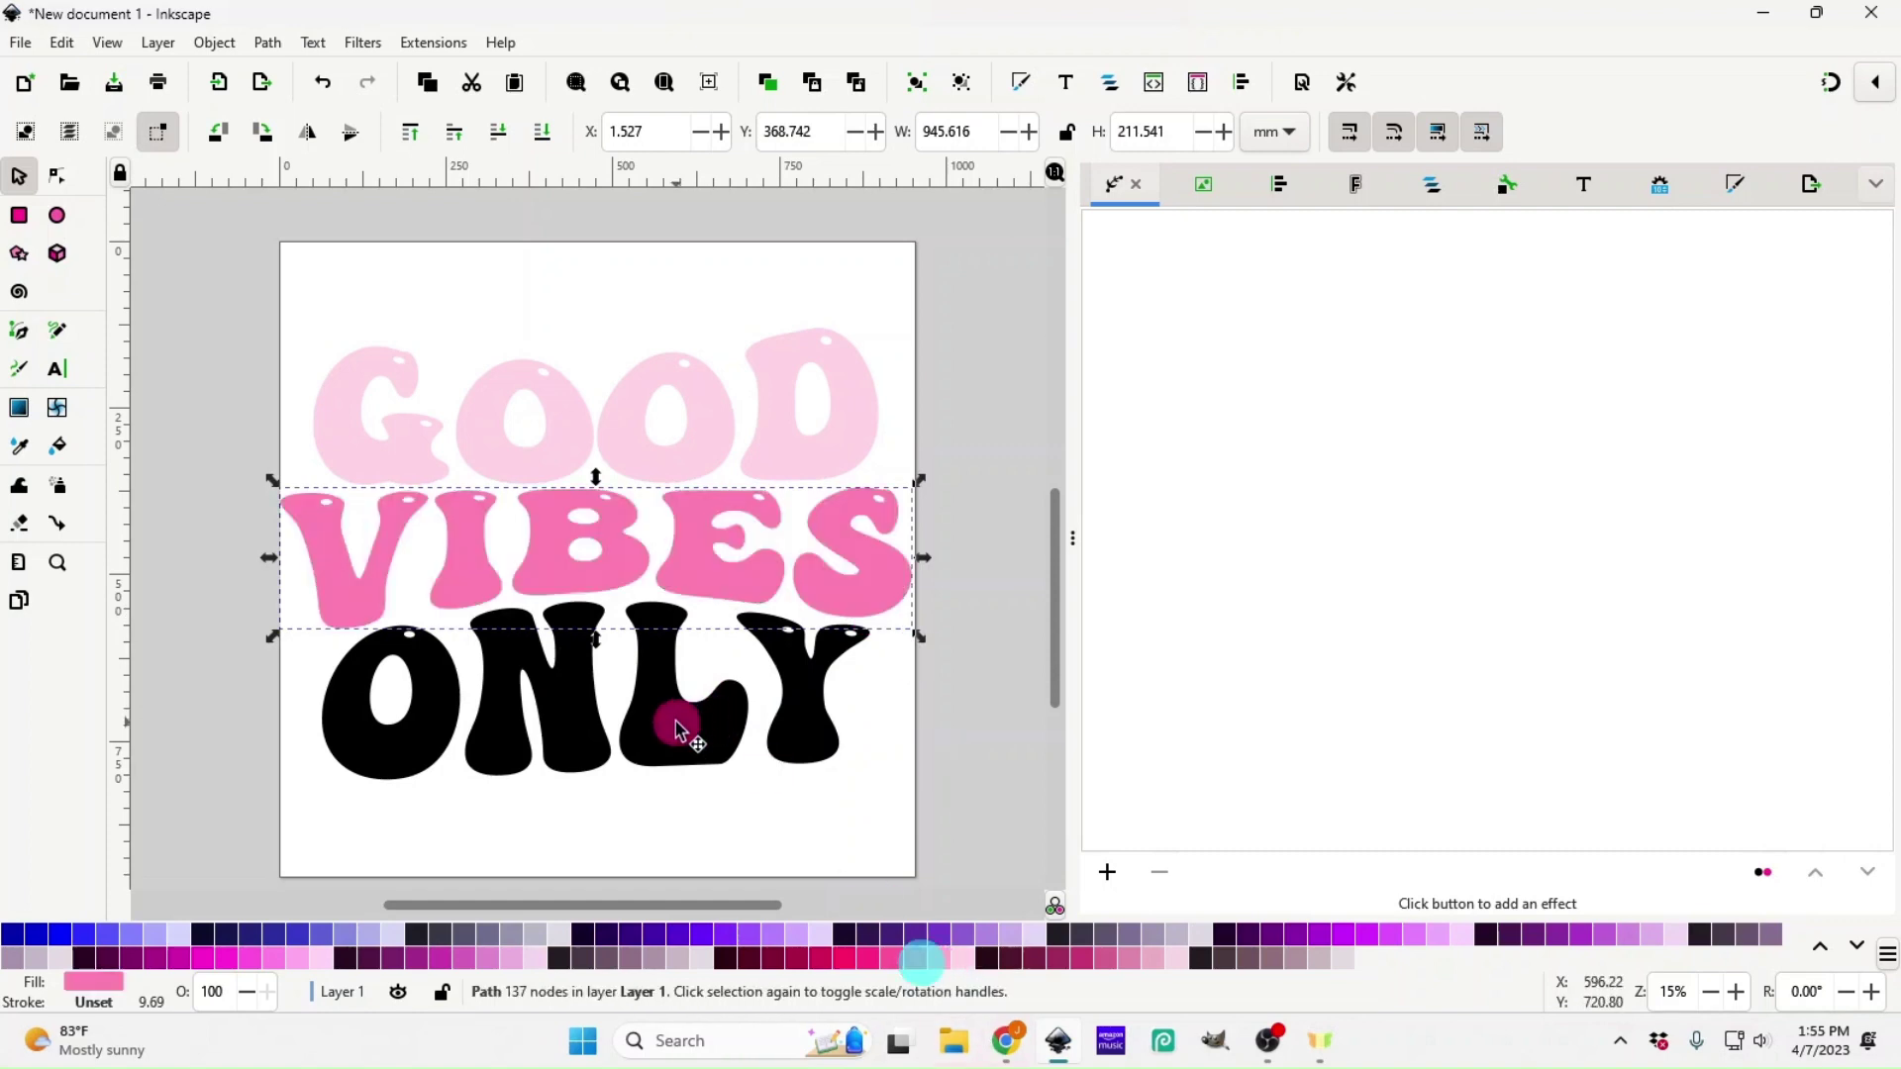
{"action": "left_click", "coordinate": [675, 723]}
{"action": "left_click", "coordinate": [869, 965]}
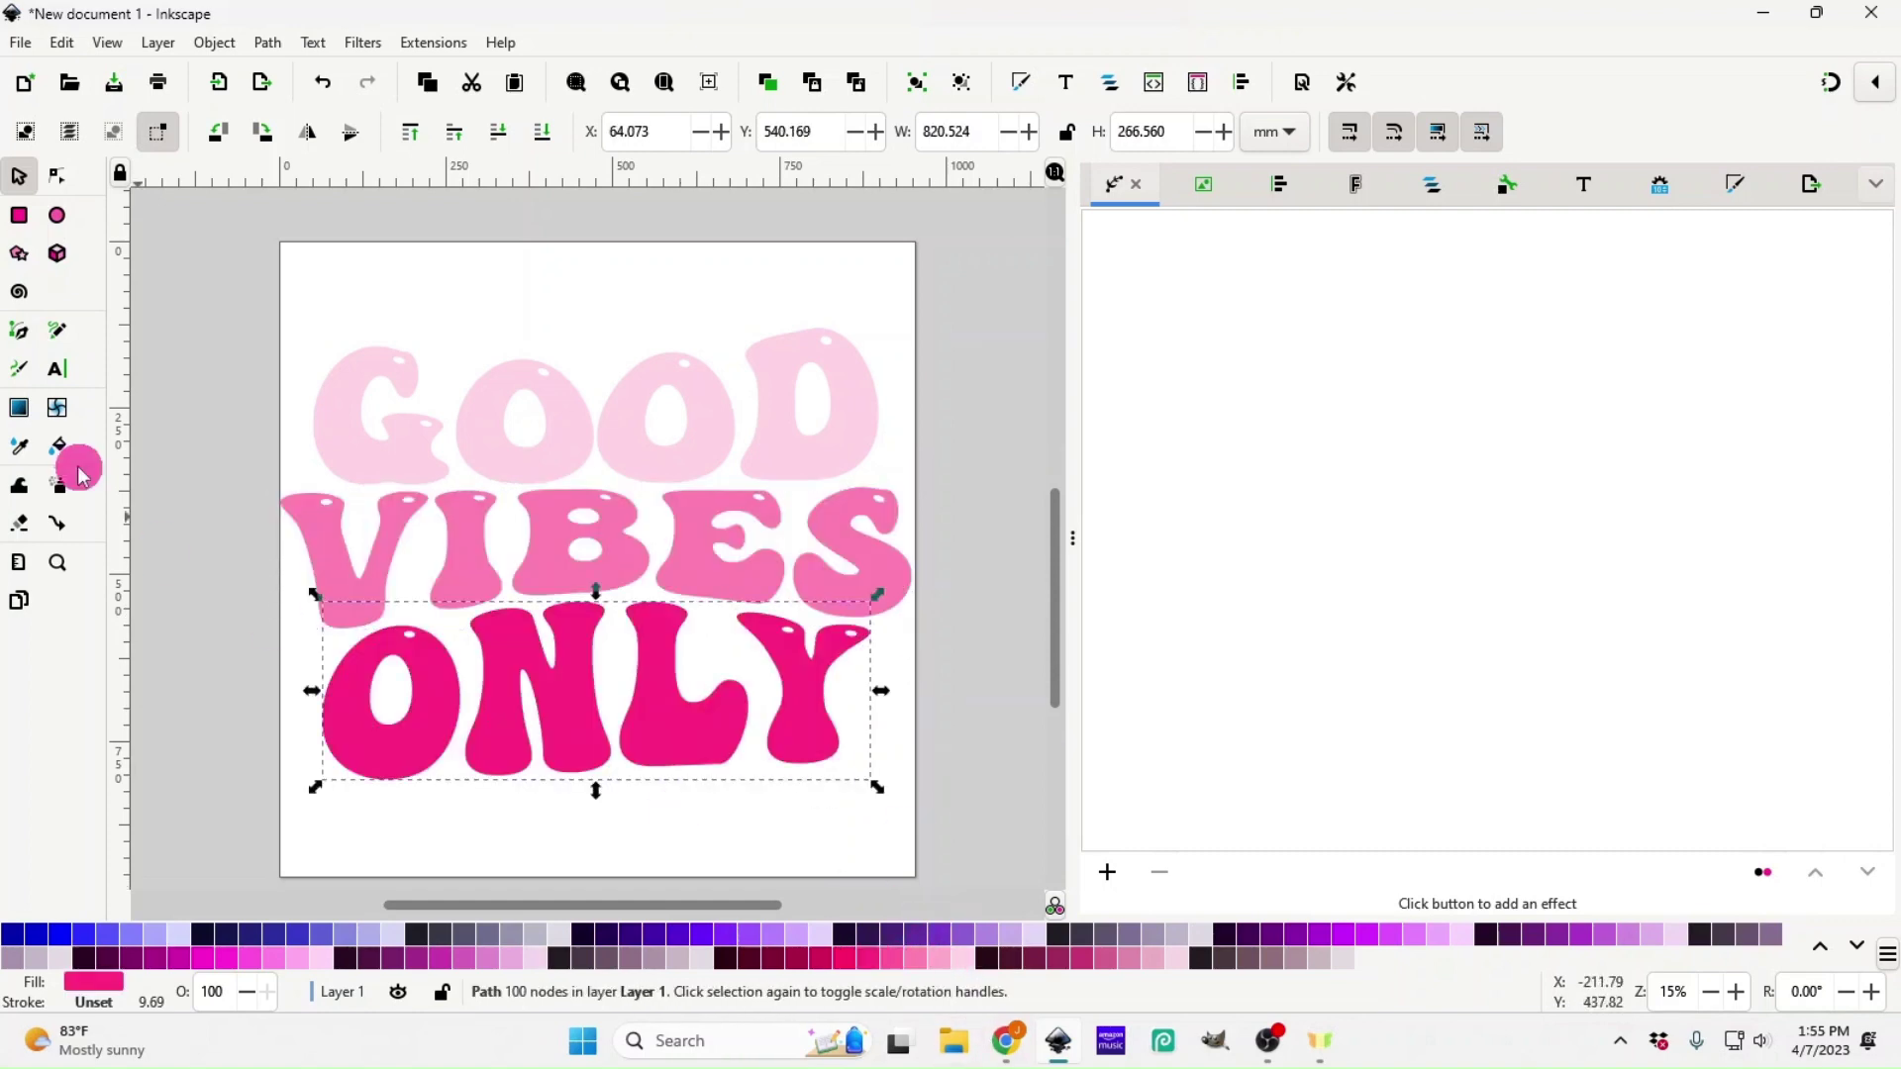
{"action": "left_click", "coordinate": [181, 457]}
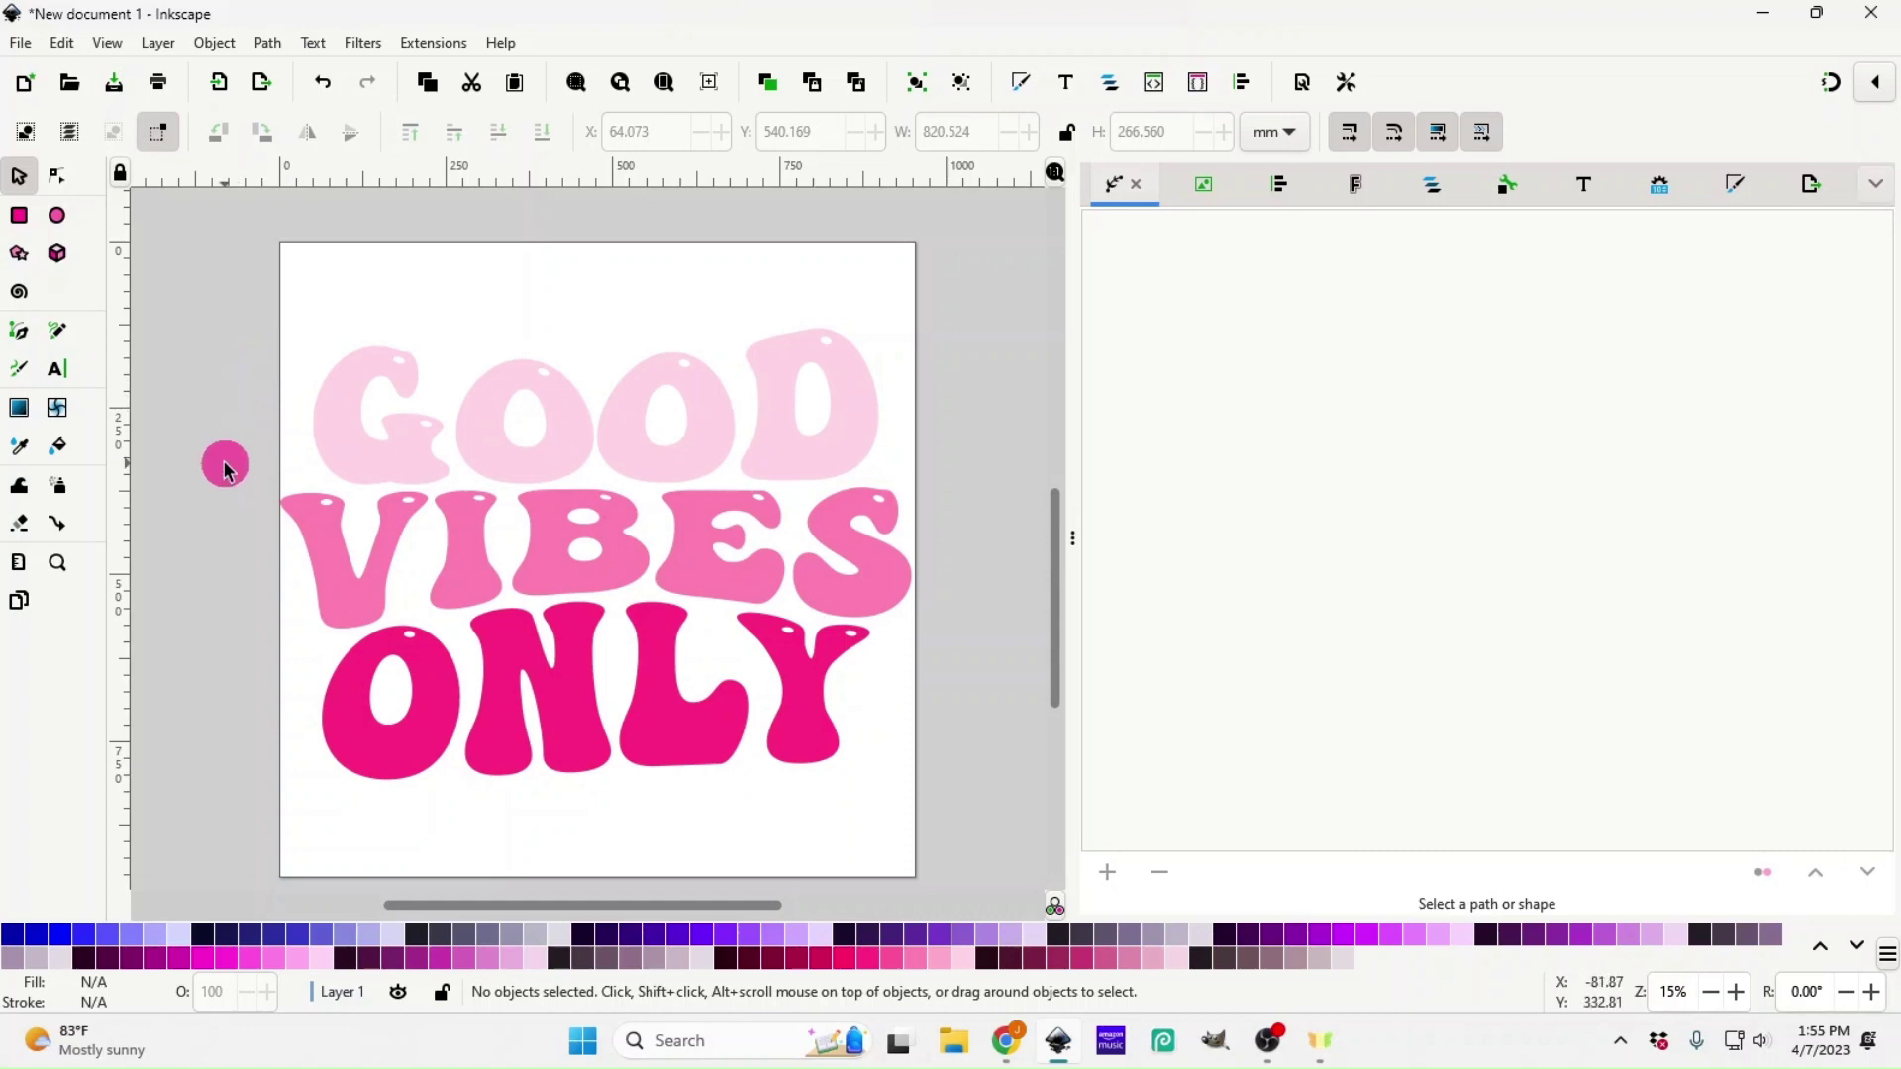
{"action": "left_click", "coordinate": [455, 460]}
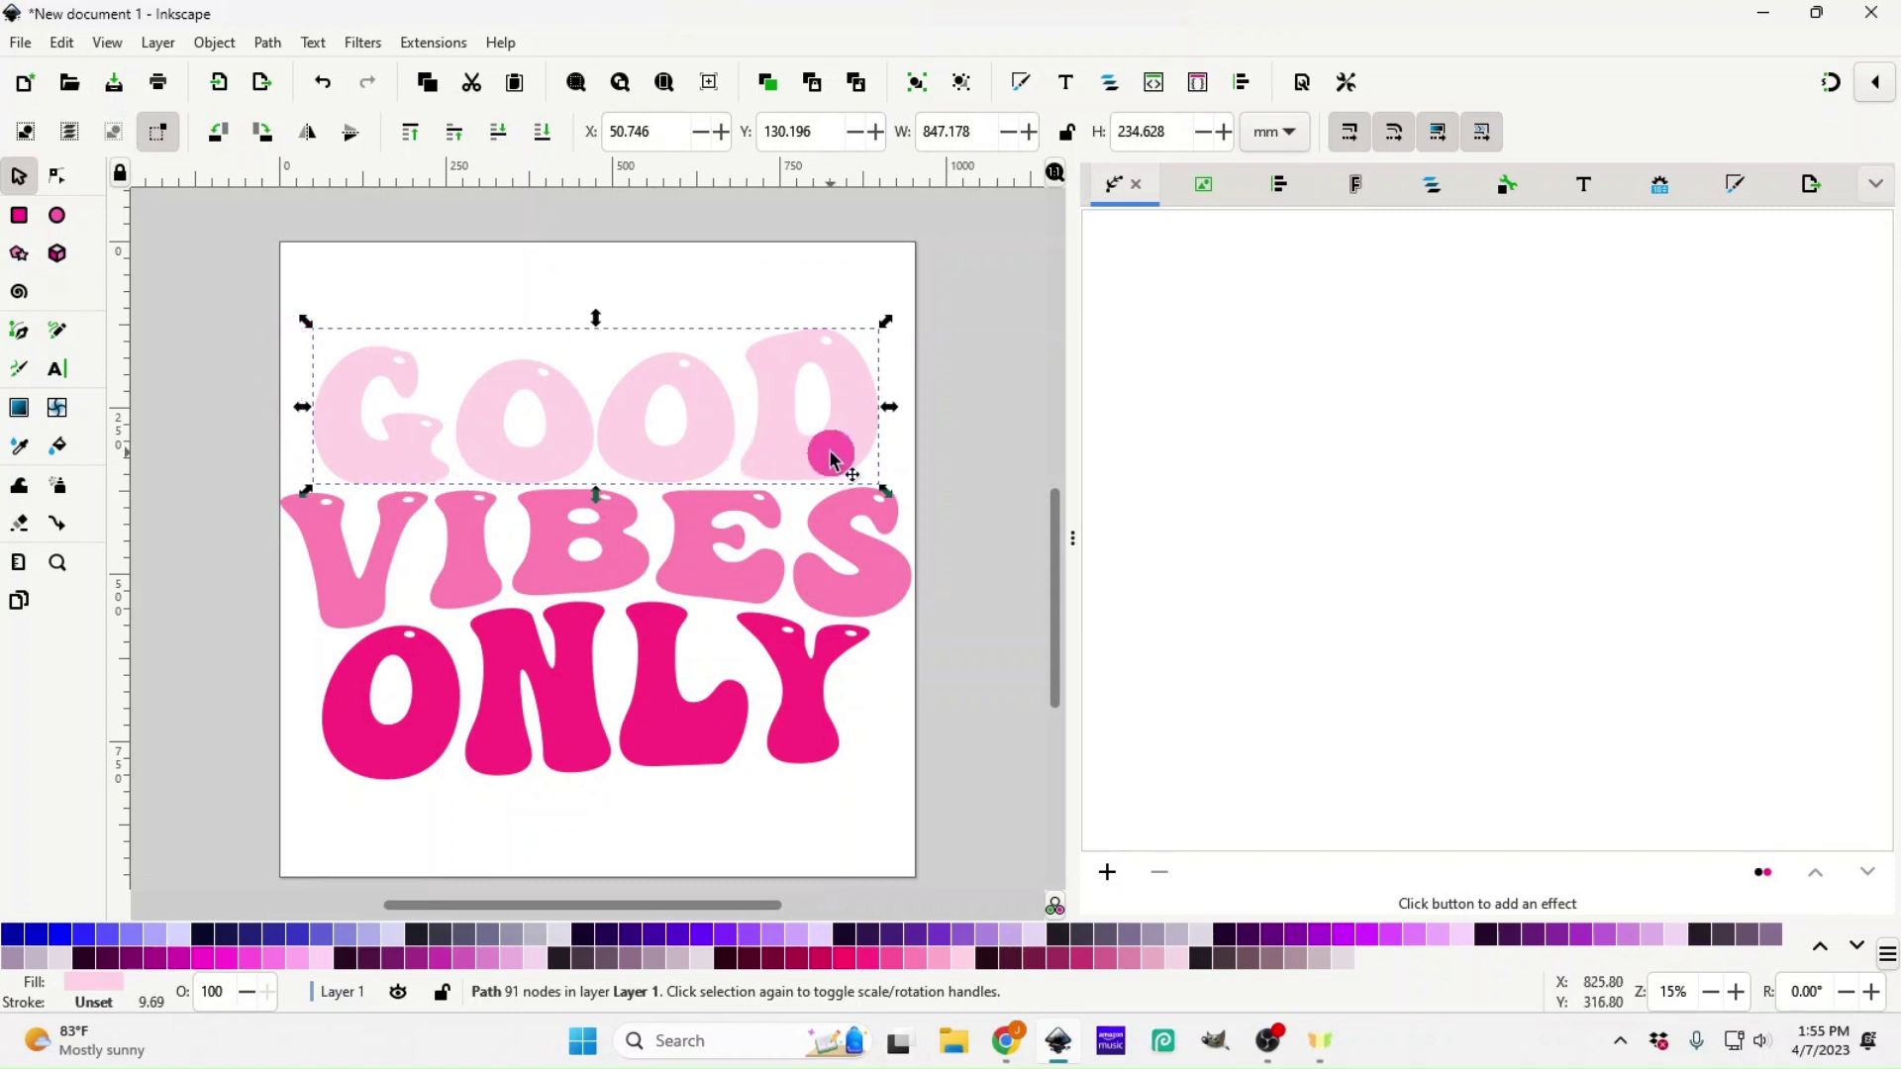
{"action": "left_click", "coordinate": [277, 47]}
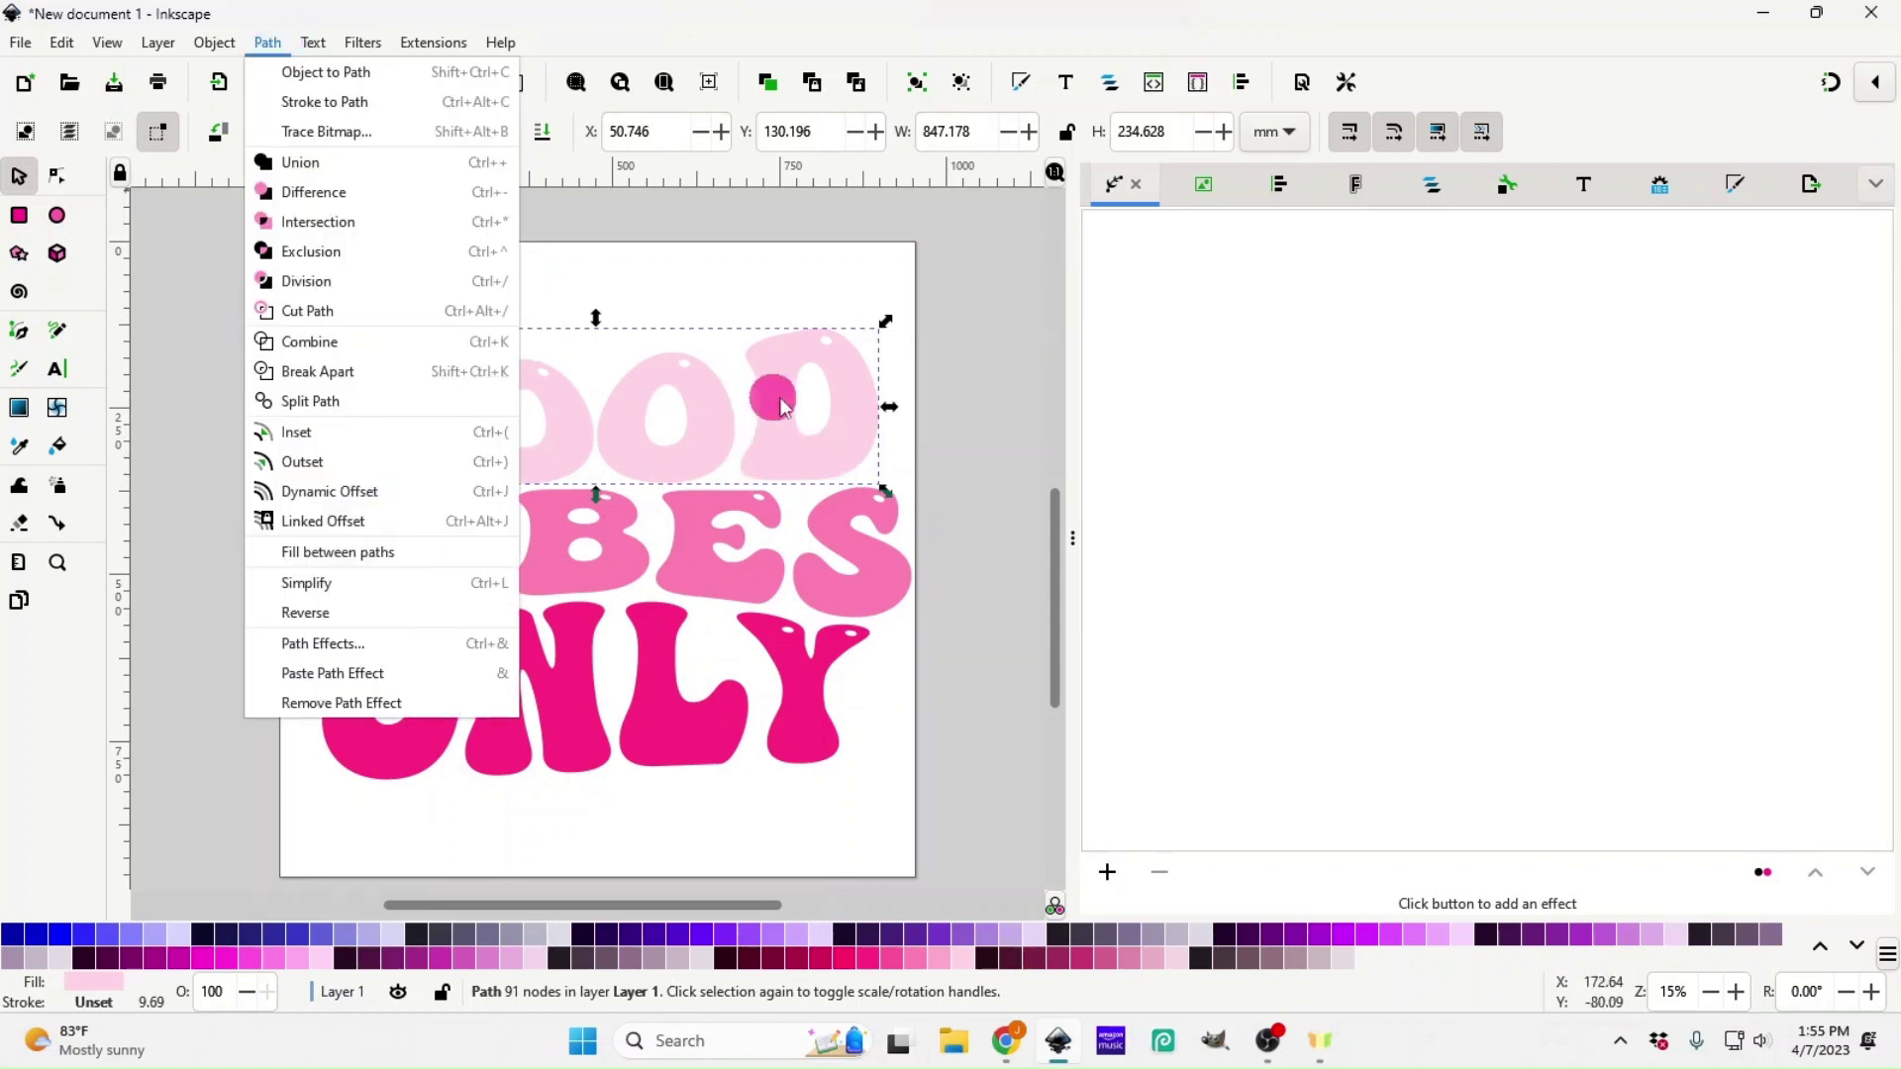
{"action": "left_click", "coordinate": [932, 422]}
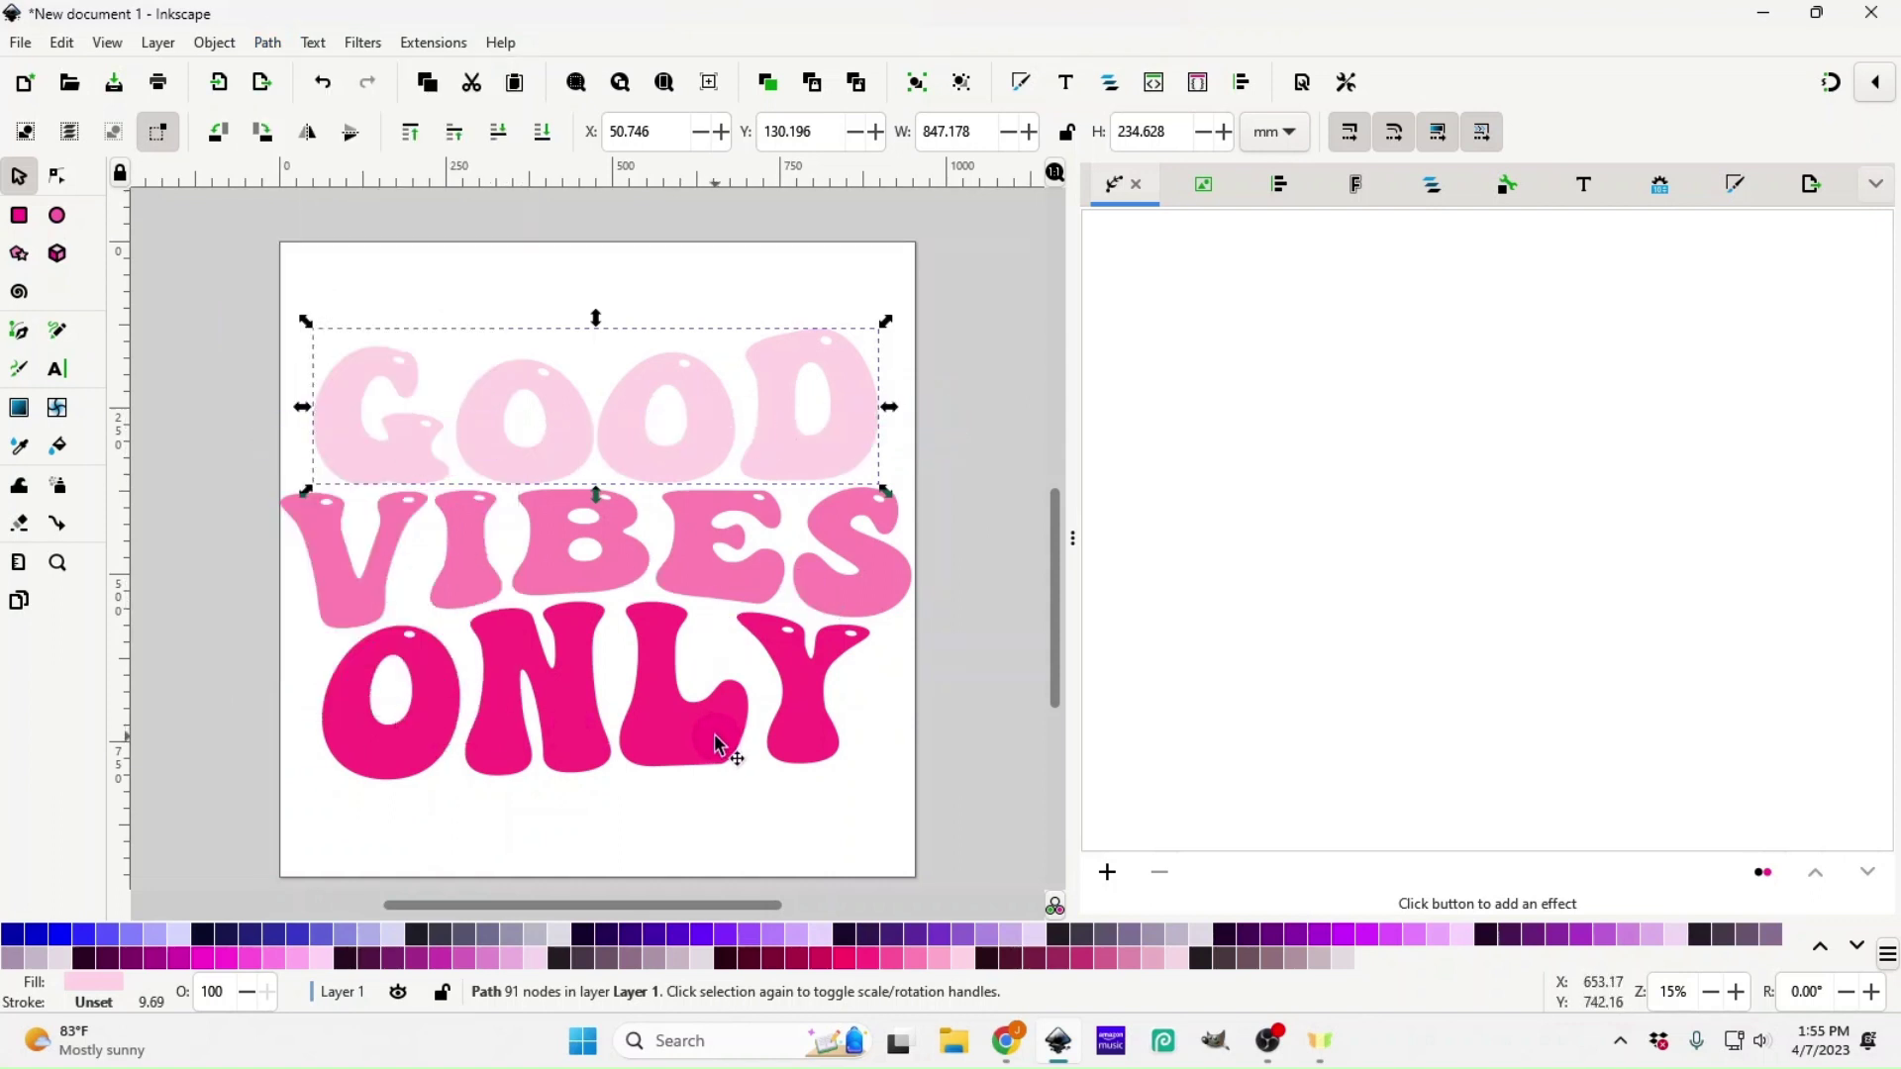
- Undo the pink fills and the word combinations back to the broken-apart lettering
{"action": "left_click", "coordinate": [314, 99]}
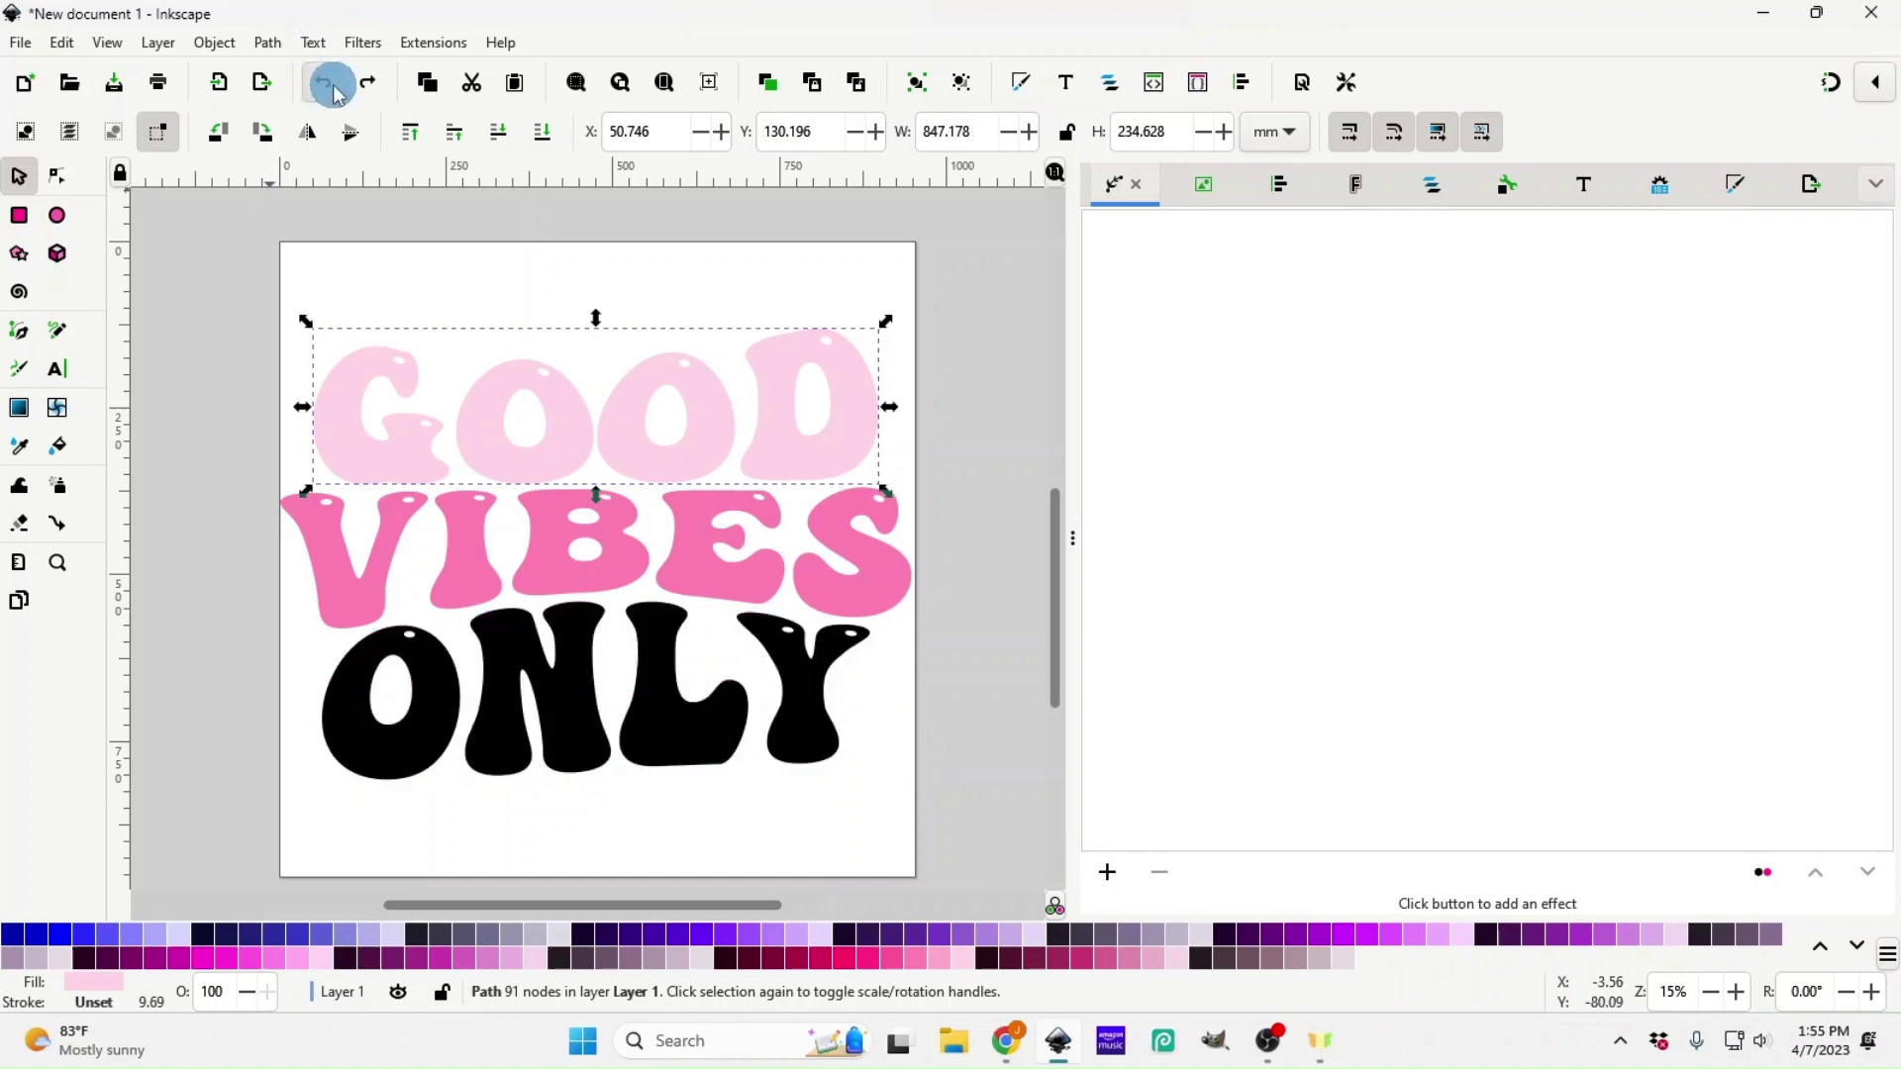
{"action": "left_click", "coordinate": [324, 91]}
{"action": "left_click", "coordinate": [330, 91]}
{"action": "left_click", "coordinate": [329, 91]}
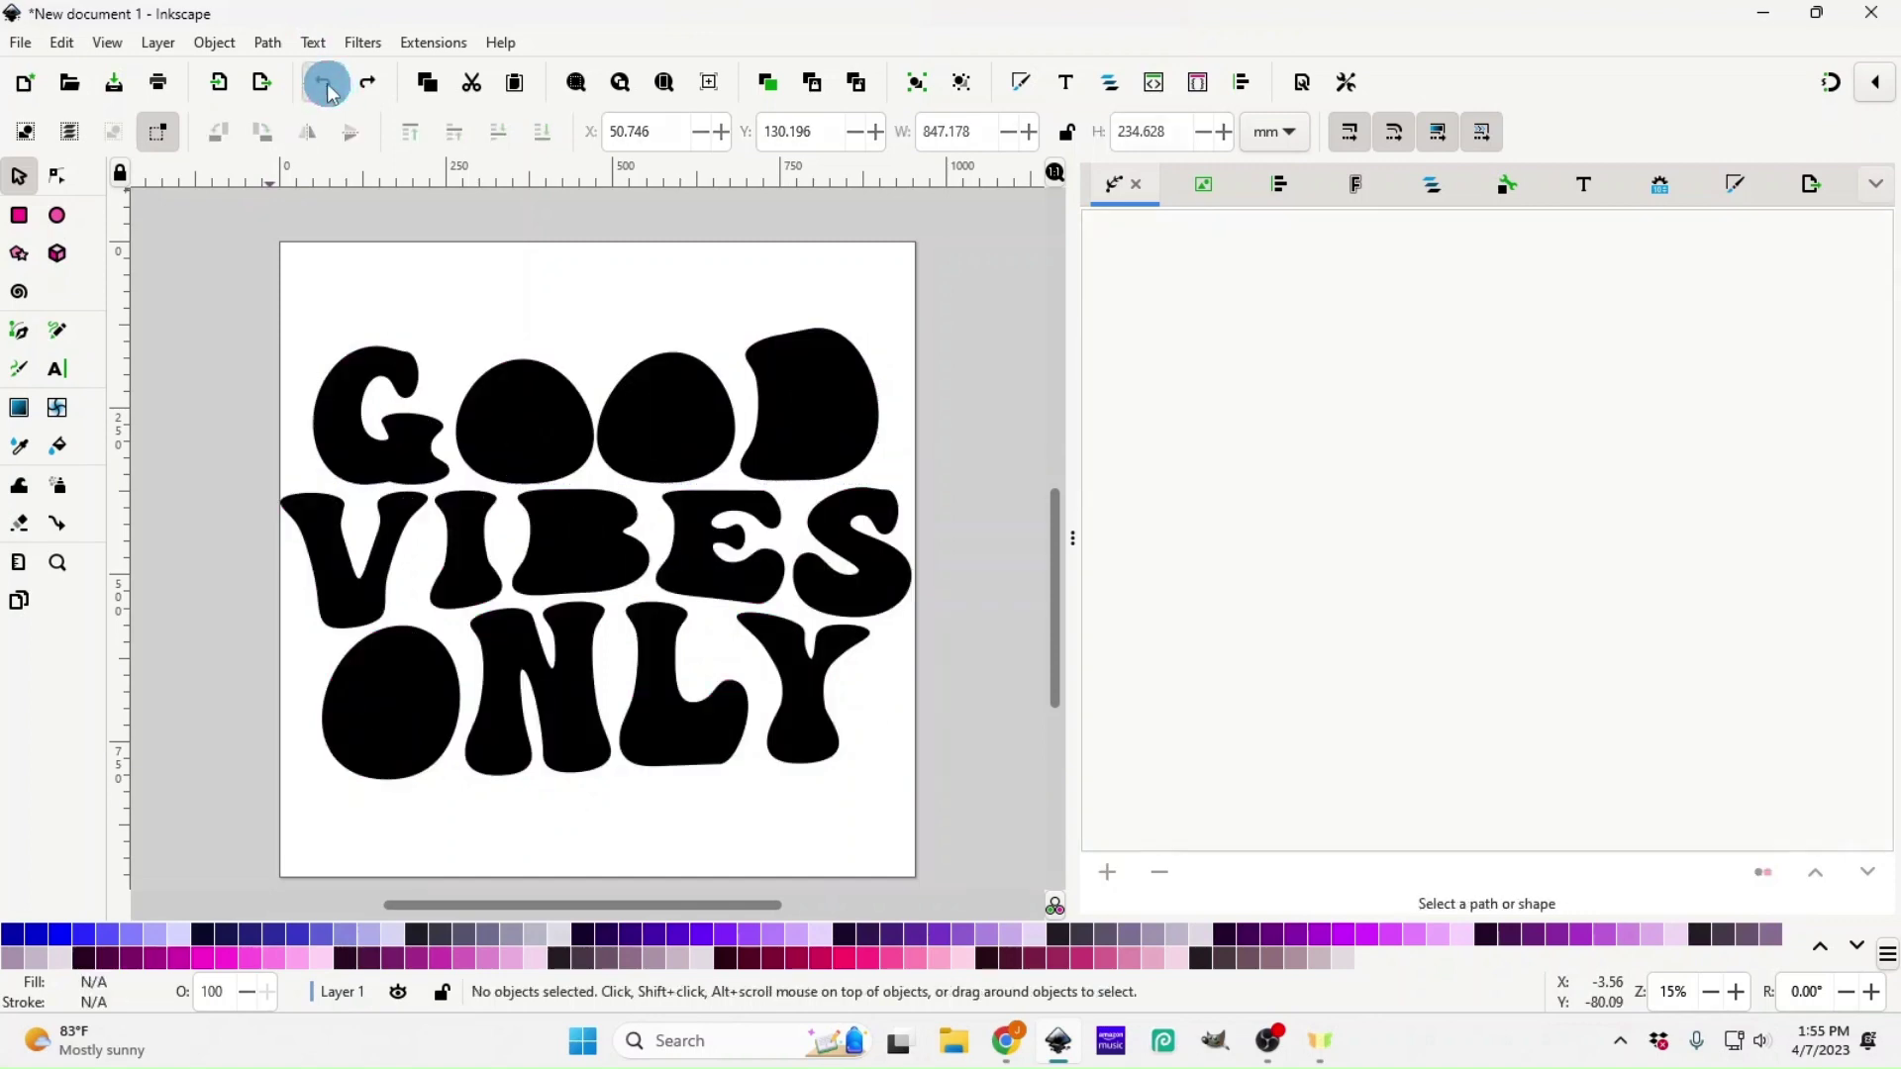
- Select individual letters in GOOD and VIBES to check how they are separated, and examine the multicoloured reference design above the page
{"action": "left_click", "coordinate": [565, 451]}
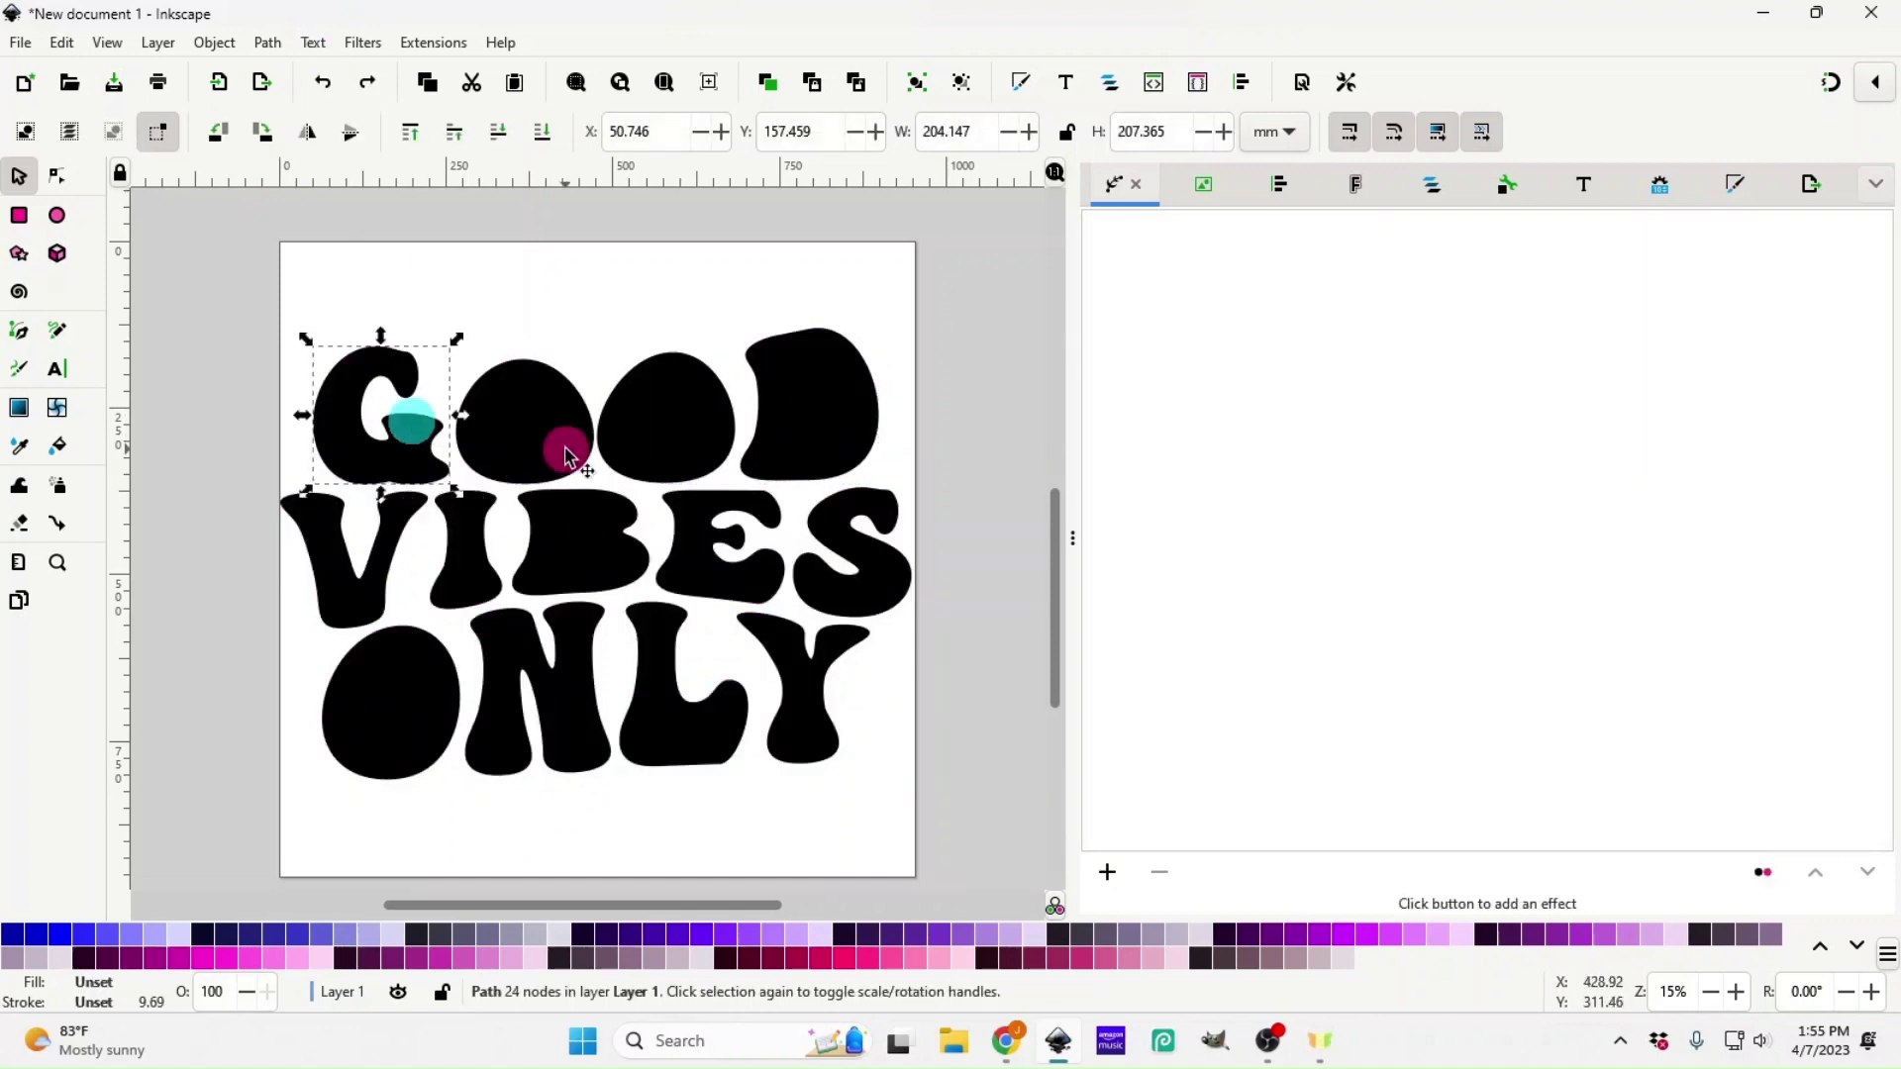
{"action": "left_click", "coordinate": [709, 436]}
{"action": "left_click", "coordinate": [869, 436]}
{"action": "left_click", "coordinate": [394, 581]}
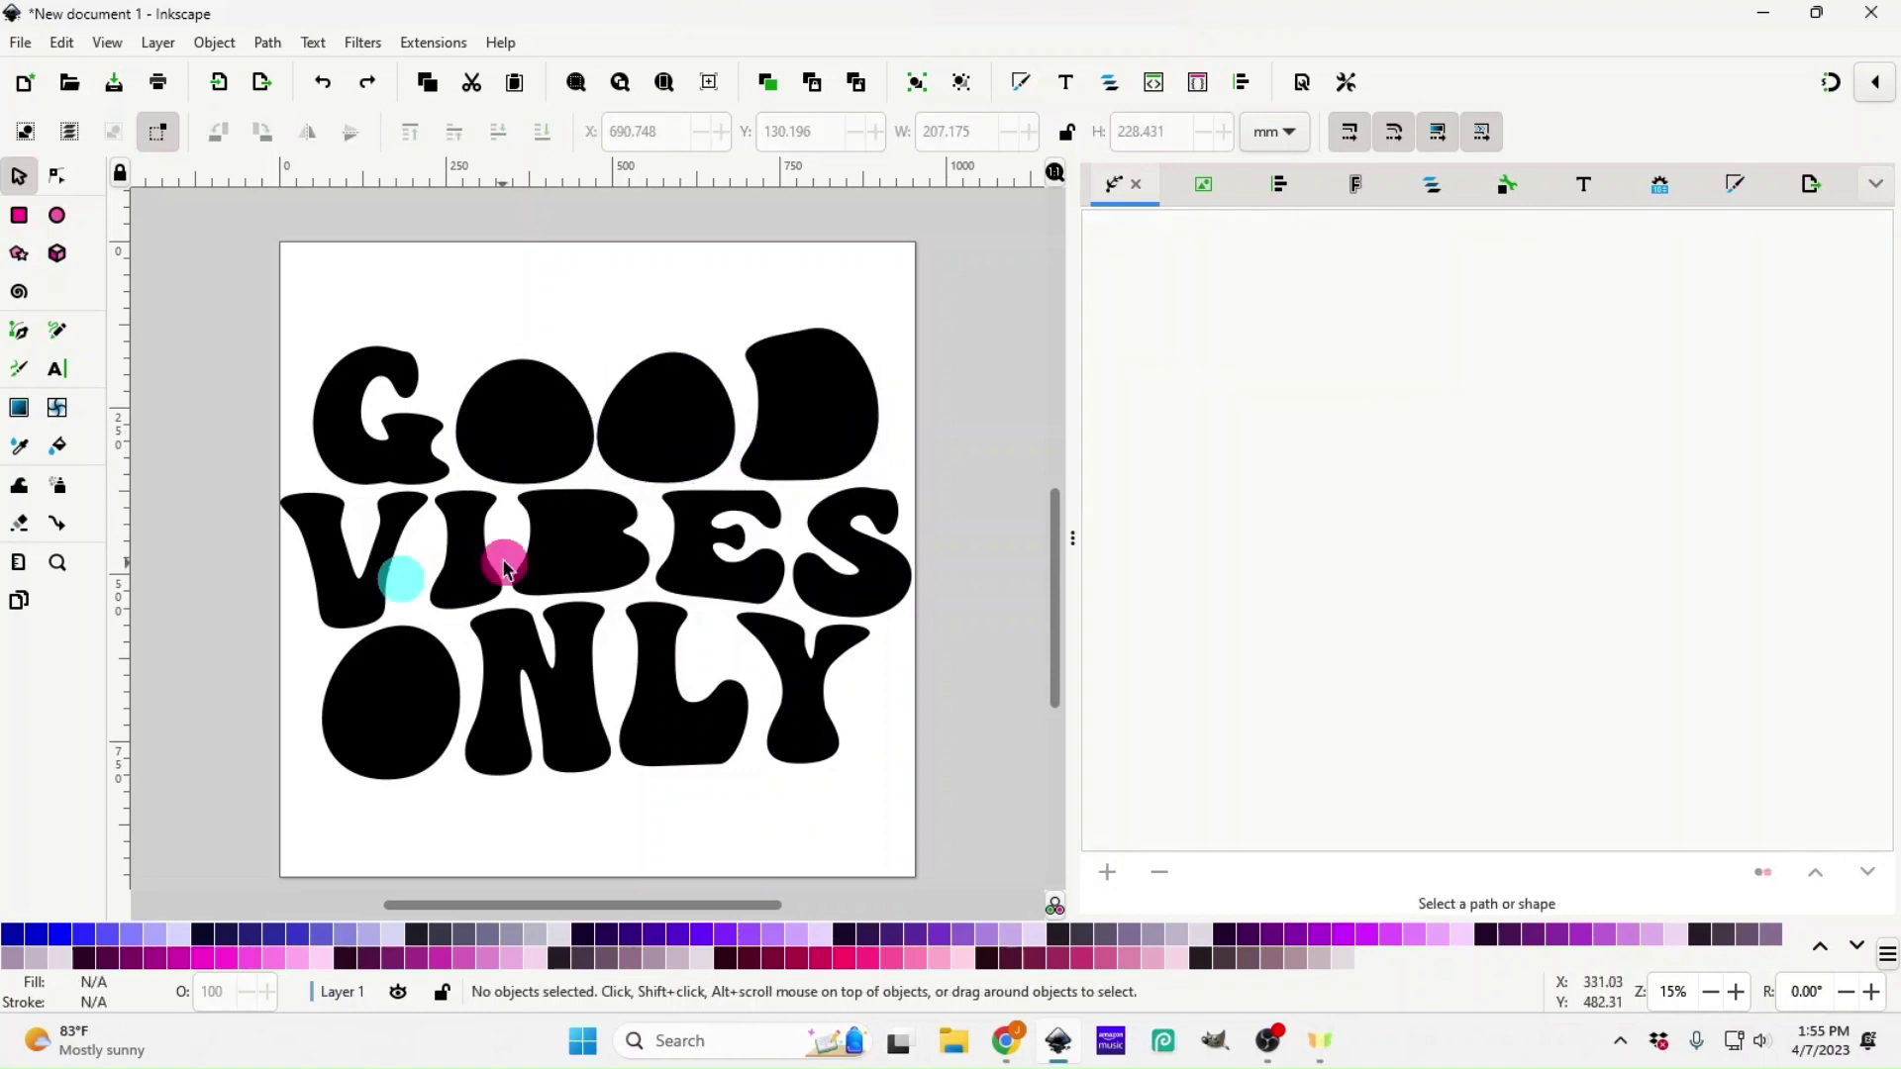
{"action": "left_click", "coordinate": [565, 561]}
{"action": "scroll", "coordinate": [466, 407], "scroll_direction": "up", "scroll_amount": 12}
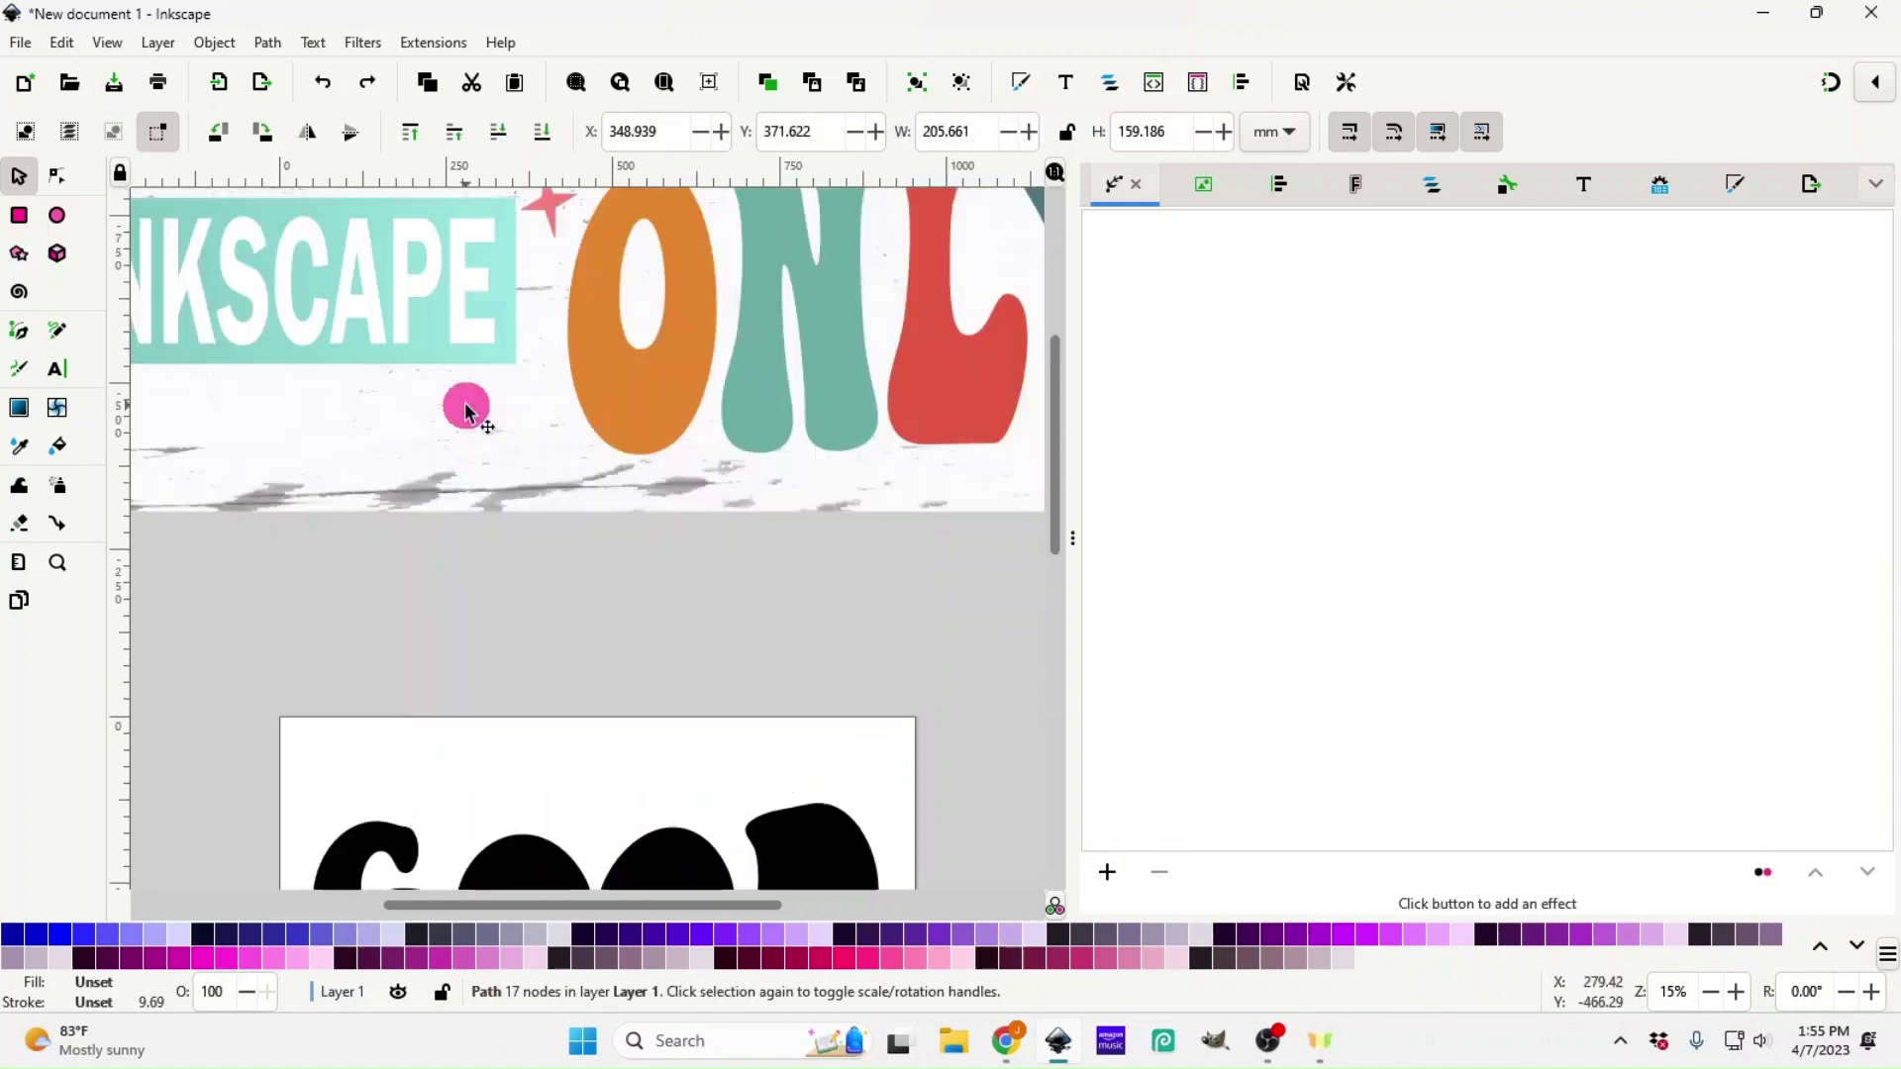
{"action": "scroll", "coordinate": [489, 396], "scroll_direction": "down", "scroll_amount": 12}
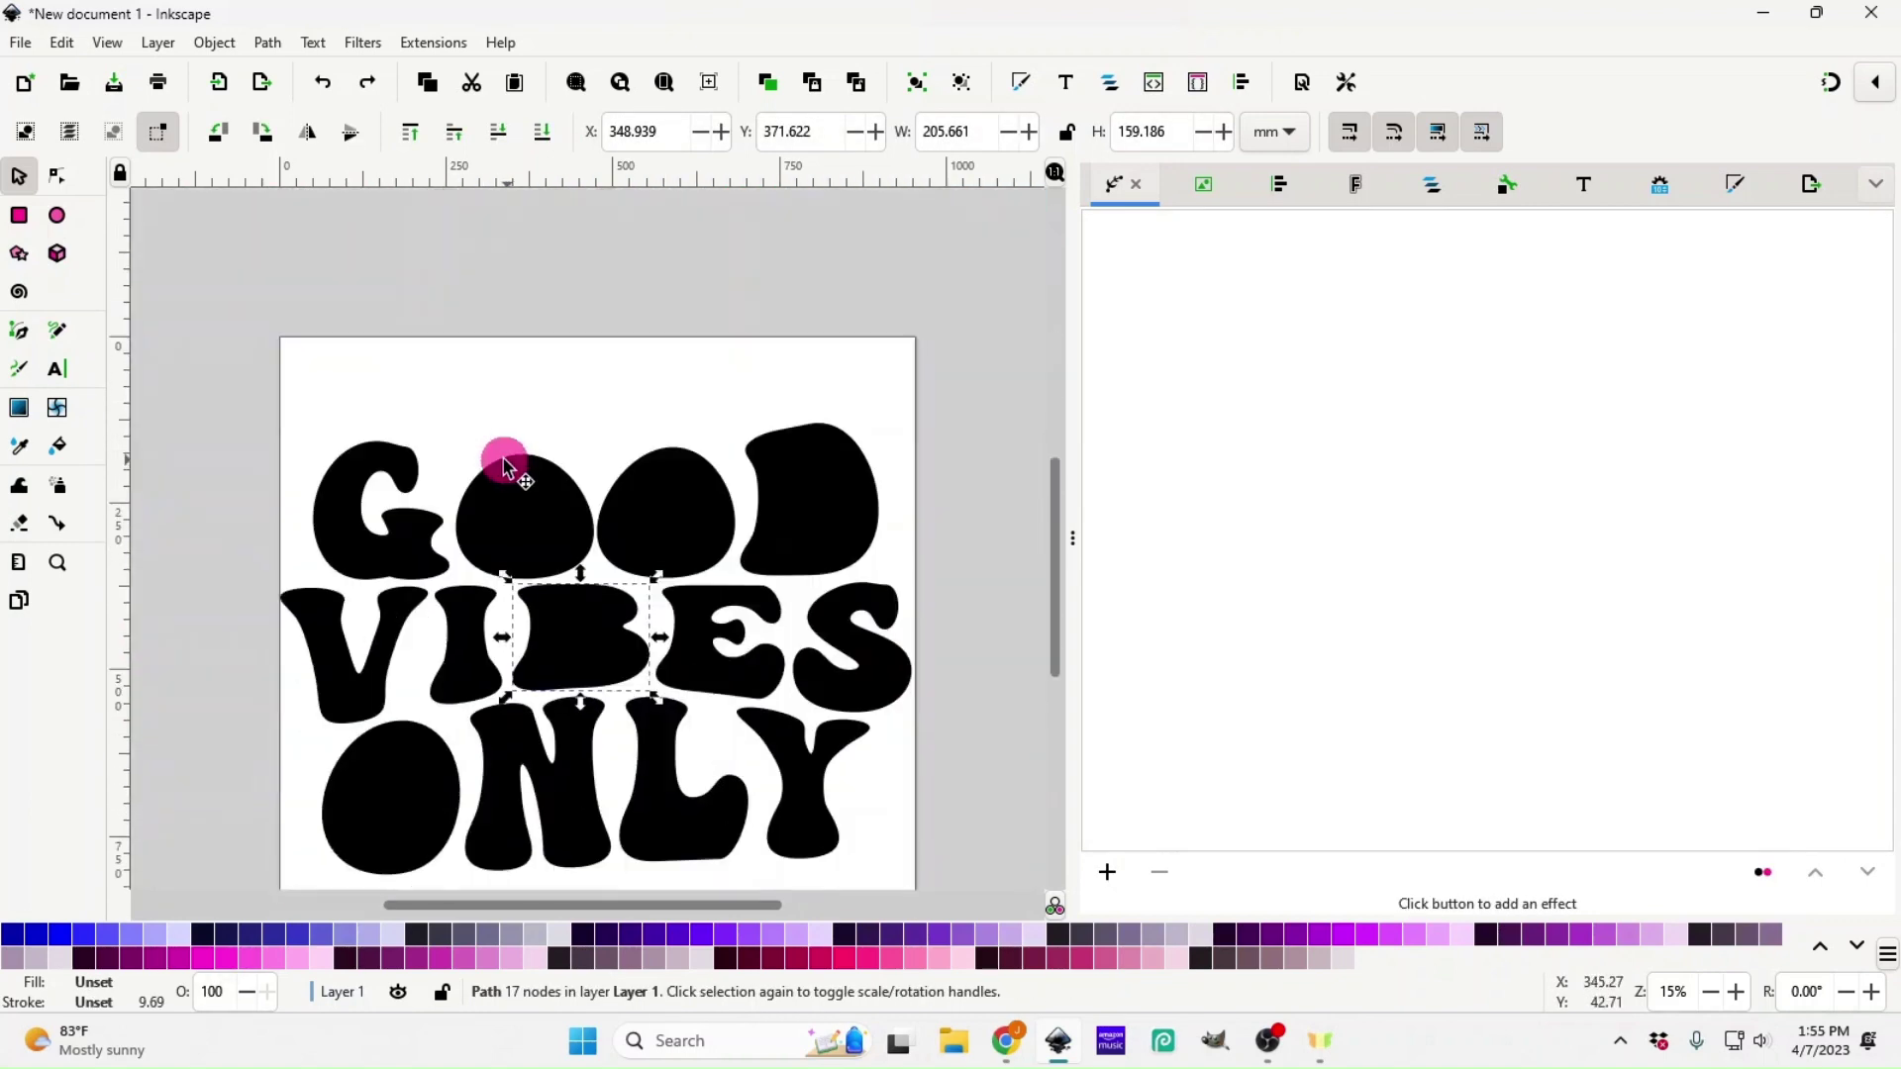
- Combine the pieces of the G in GOOD into one path, and the pieces of the first O into another
{"action": "left_click_drag", "start_coordinate": [252, 412], "coordinate": [461, 591]}
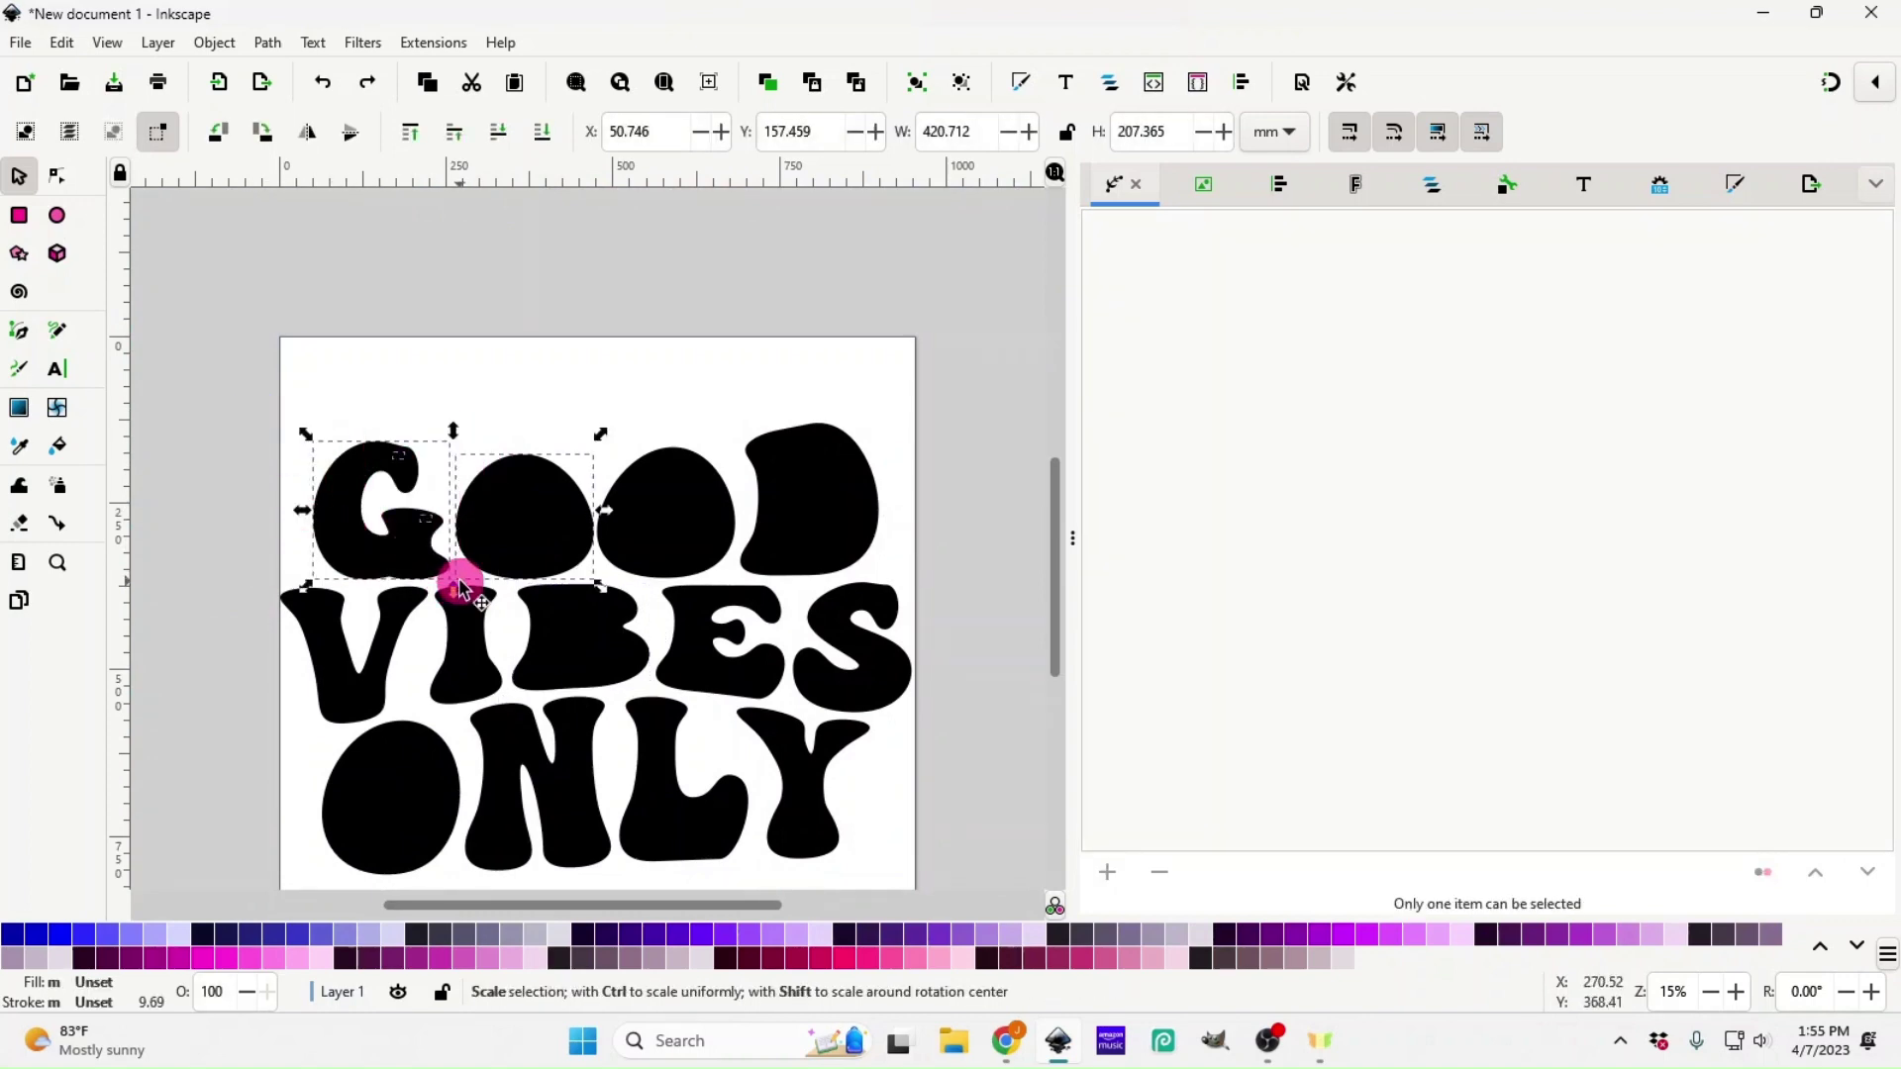
{"action": "left_click", "coordinate": [517, 557], "text": "shift"}
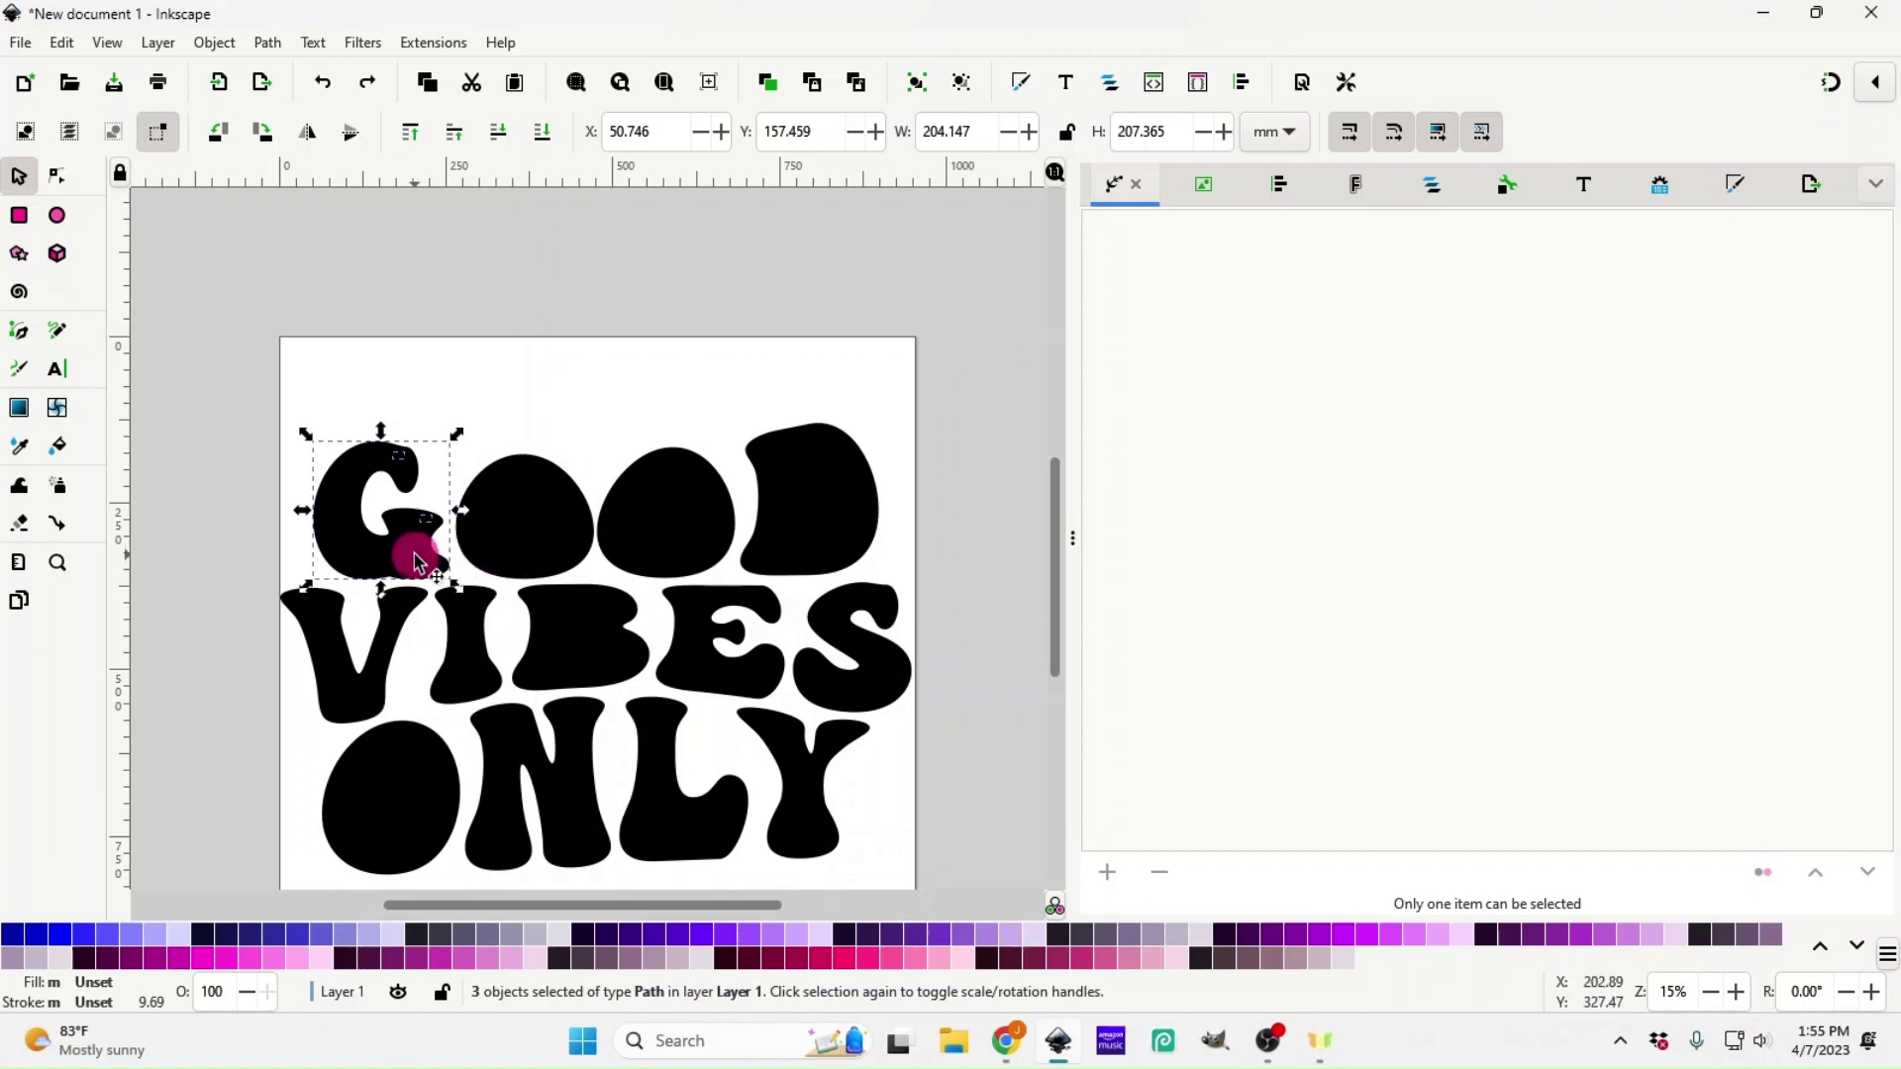
{"action": "key", "text": "ctrl+k"}
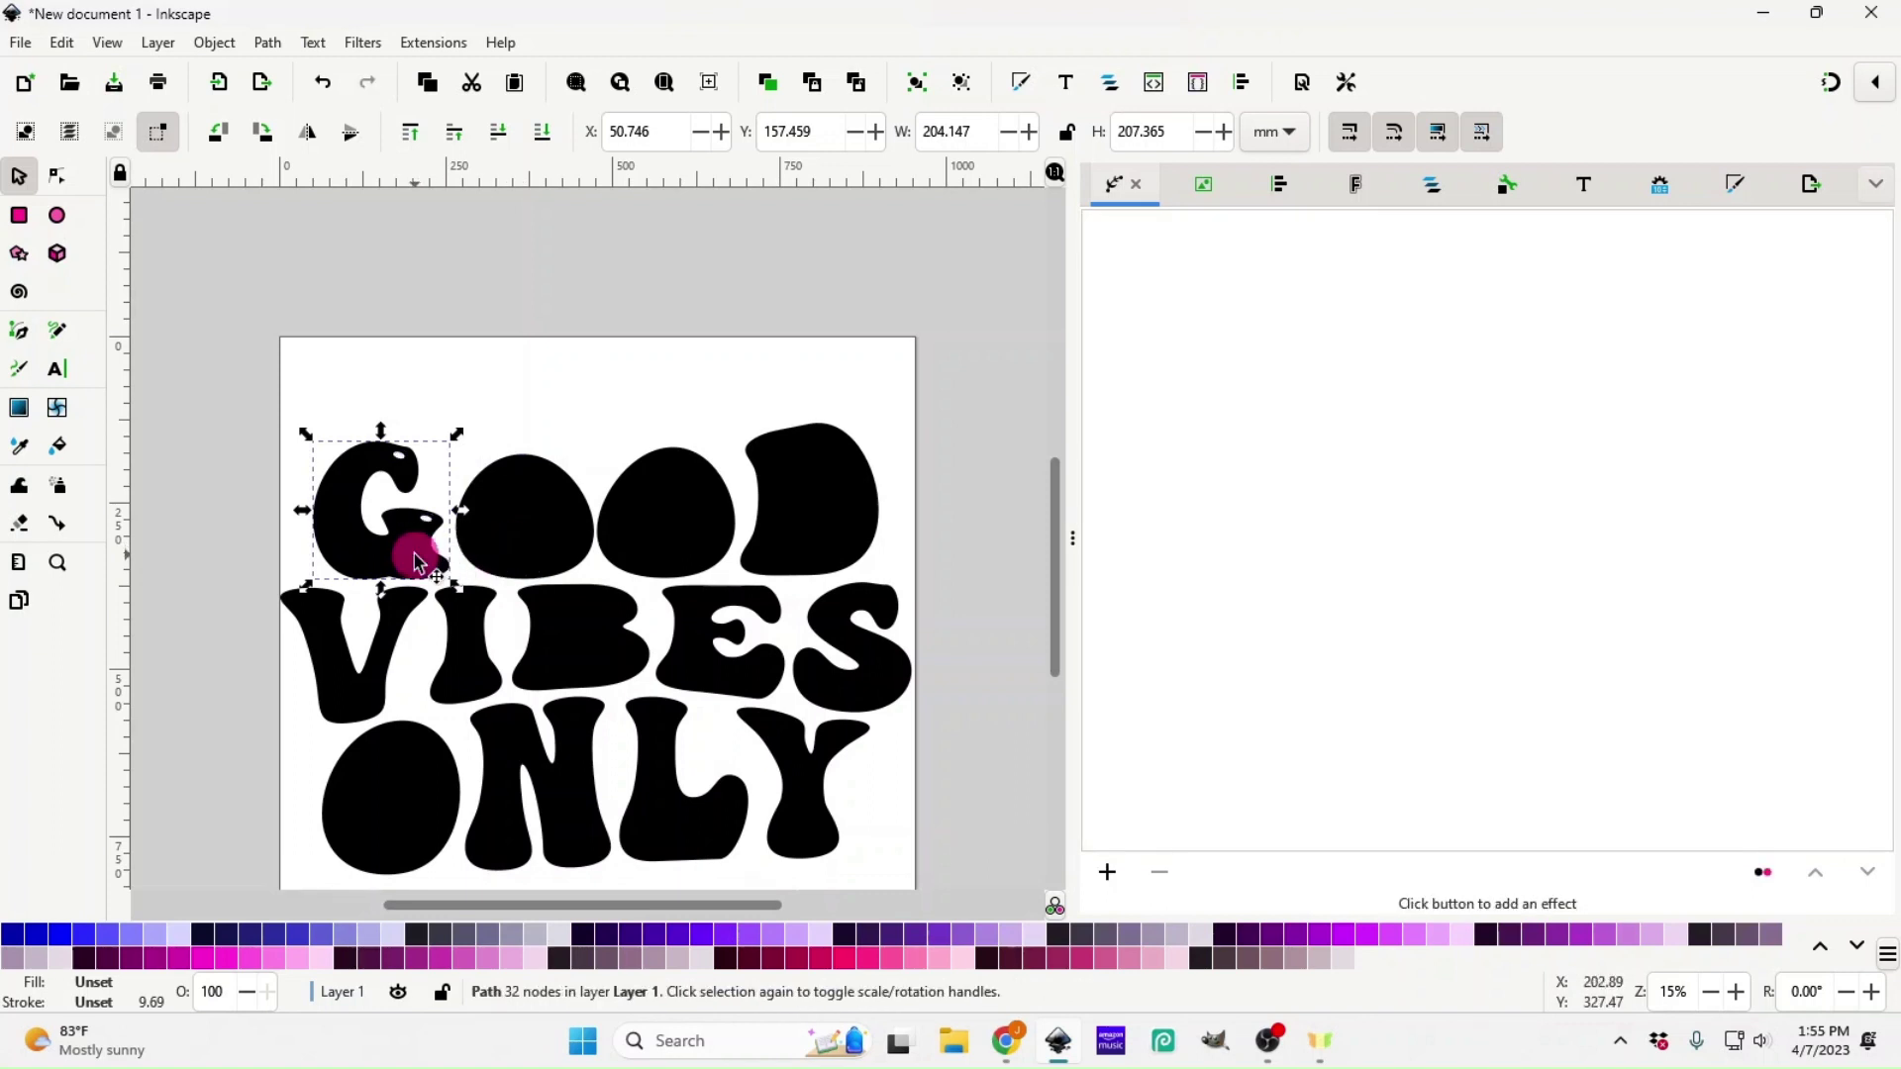
{"action": "left_click_drag", "start_coordinate": [462, 435], "coordinate": [607, 574]}
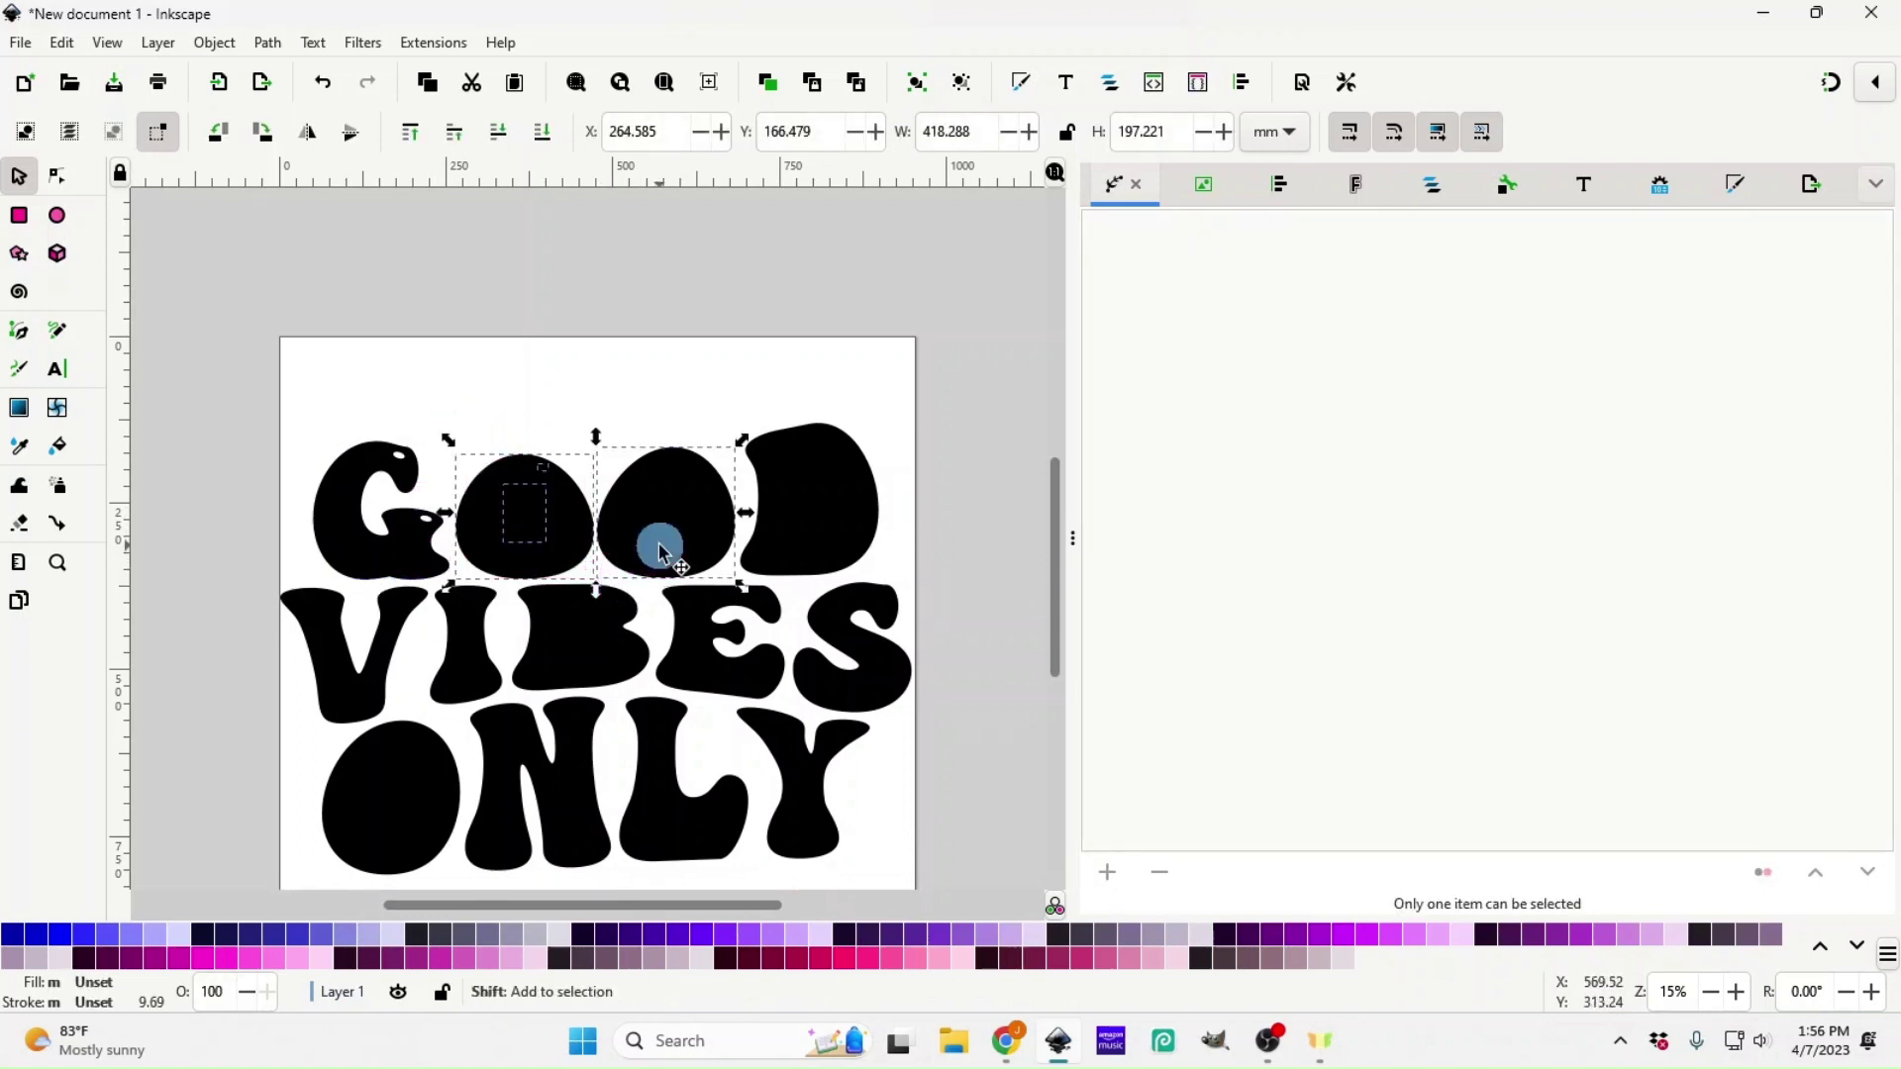
{"action": "key", "text": "ctrl+k"}
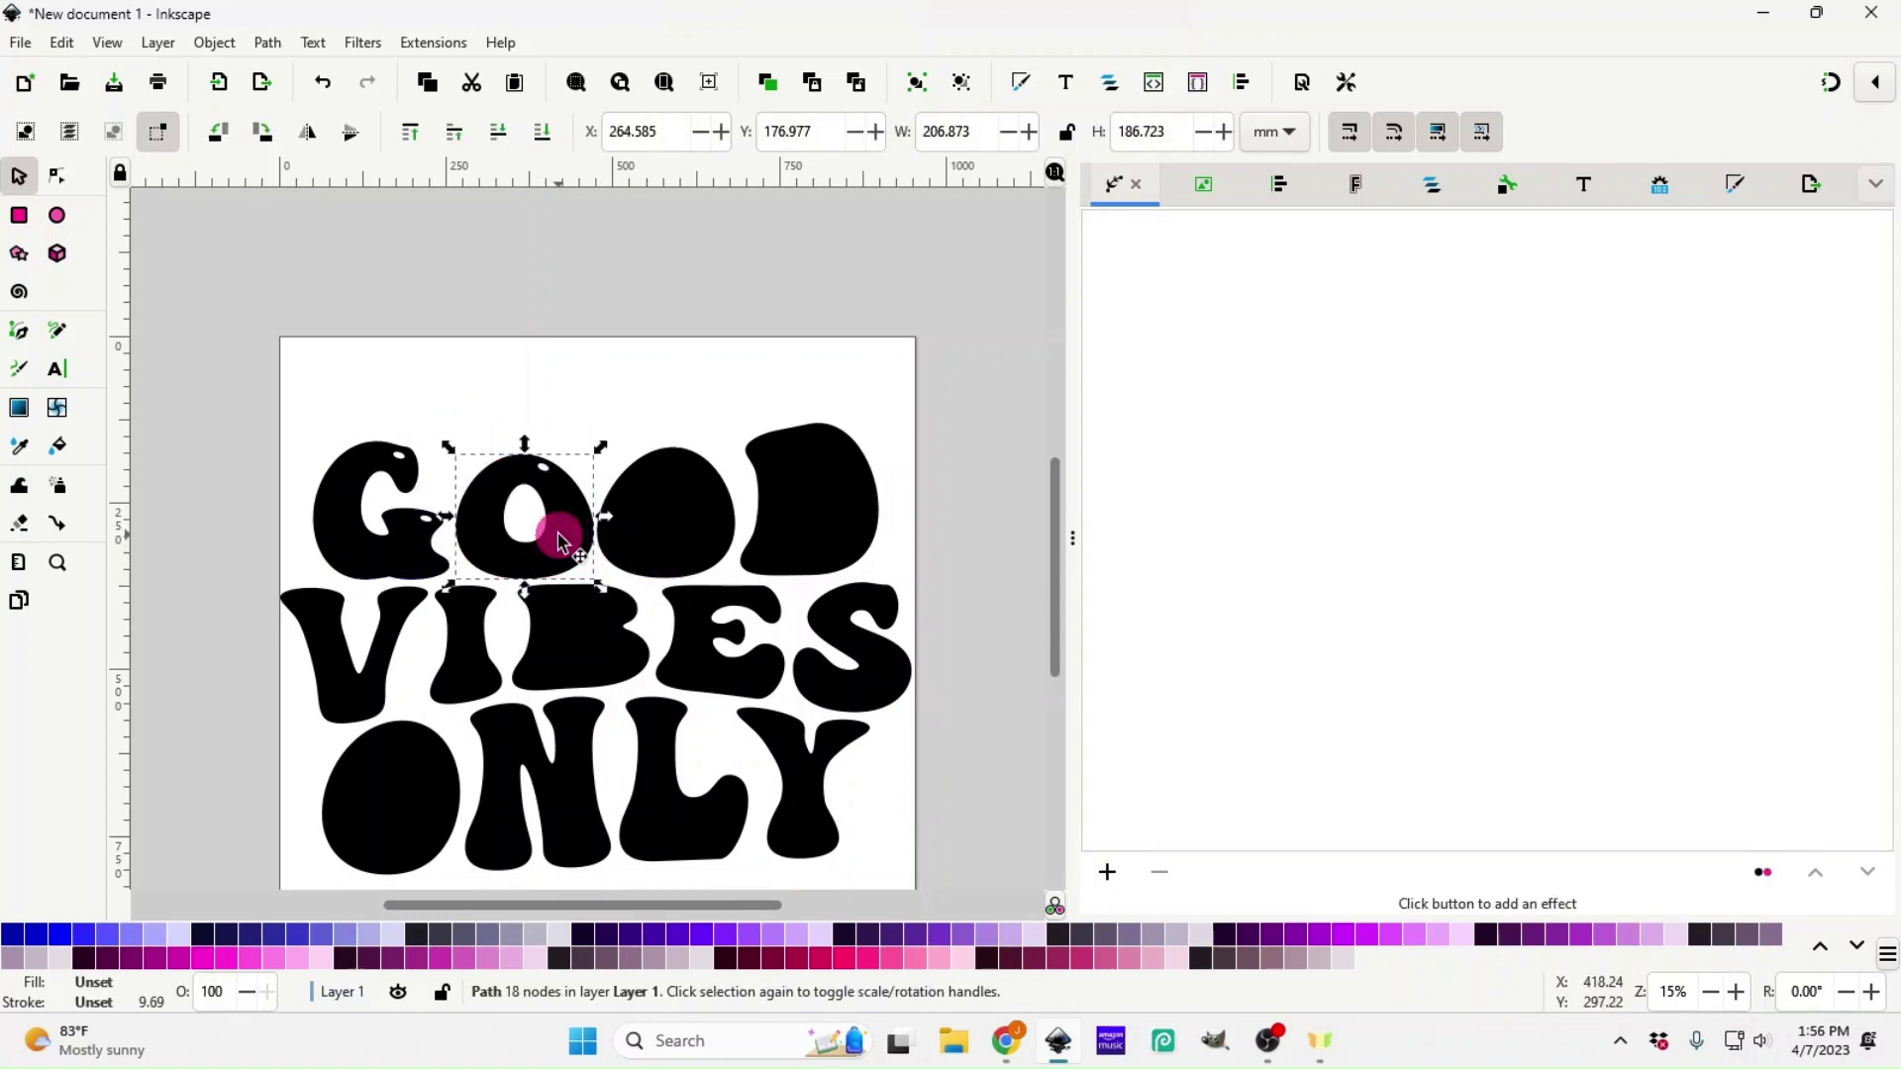
- Combine the pieces of the second O in GOOD into one path, and the pieces of the D into another
{"action": "left_click_drag", "start_coordinate": [607, 437], "coordinate": [757, 582]}
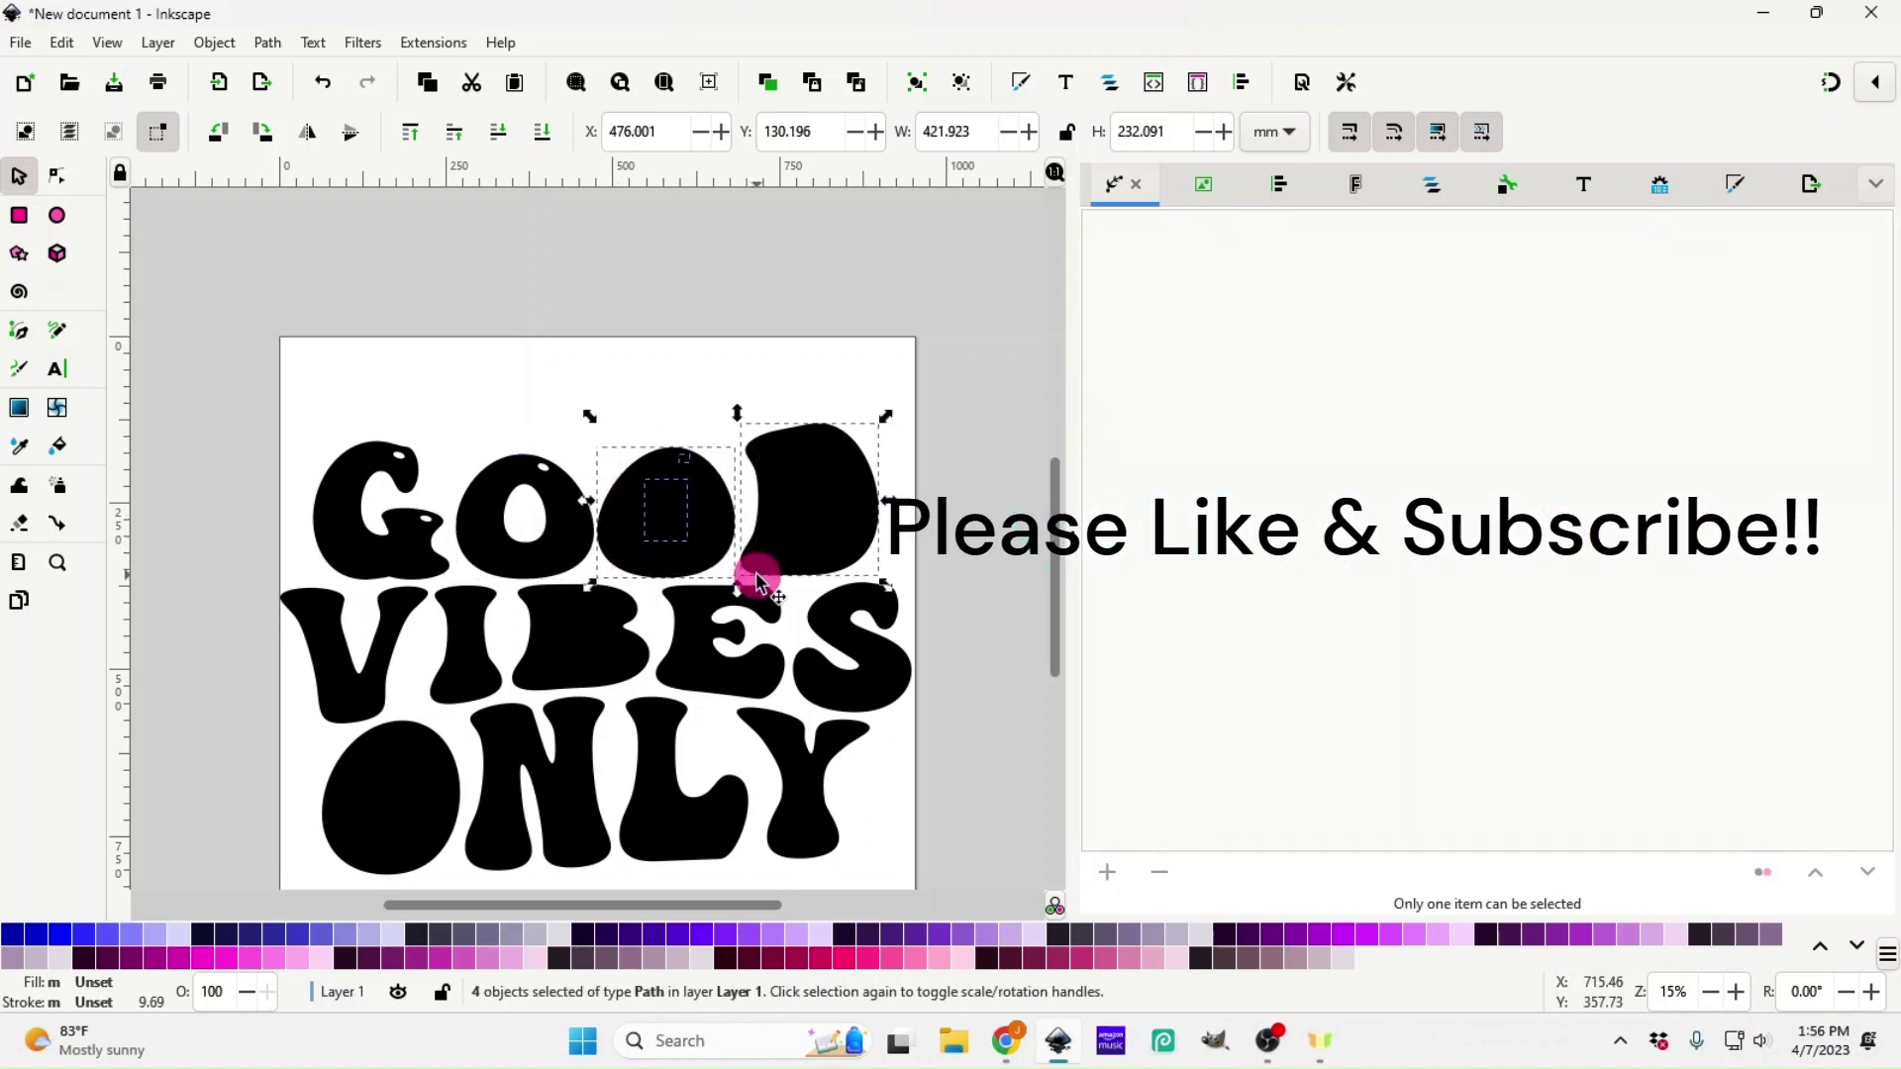
{"action": "left_click", "coordinate": [810, 516], "text": "shift"}
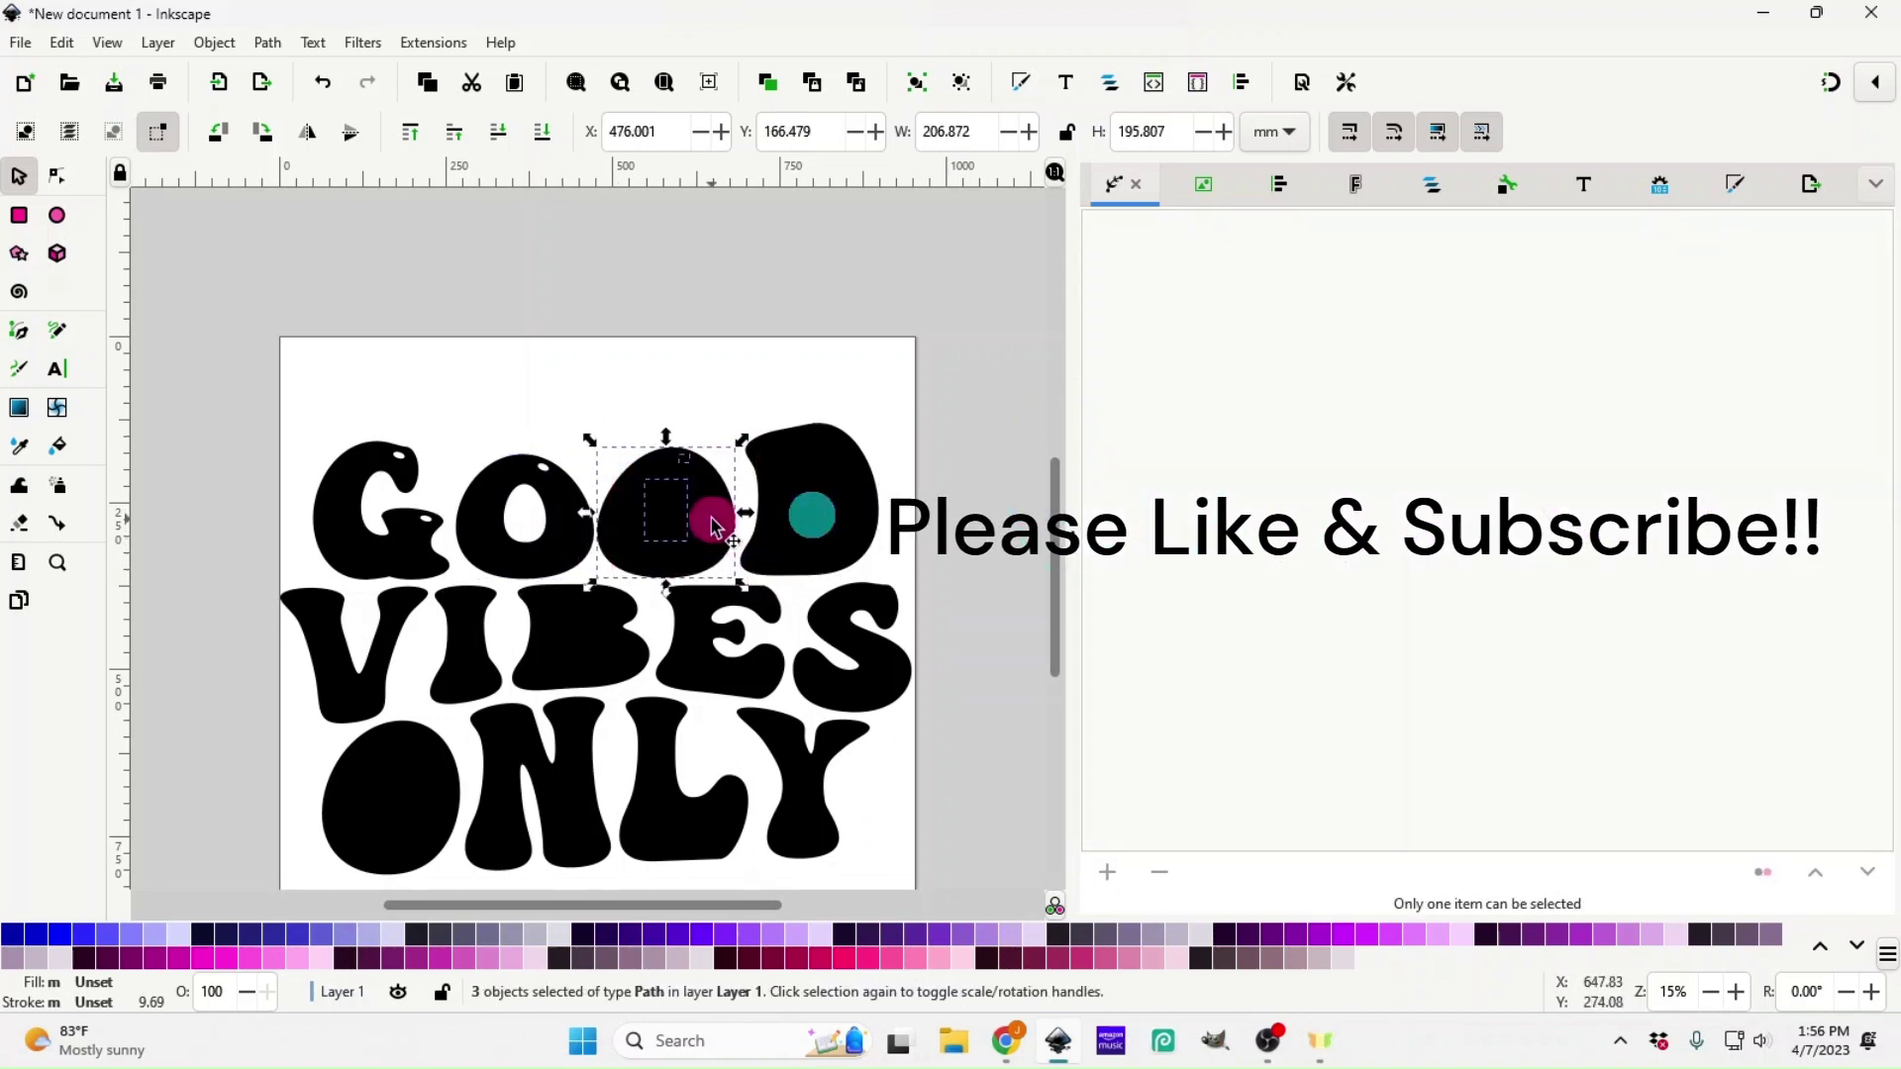
{"action": "key", "text": "ctrl+k"}
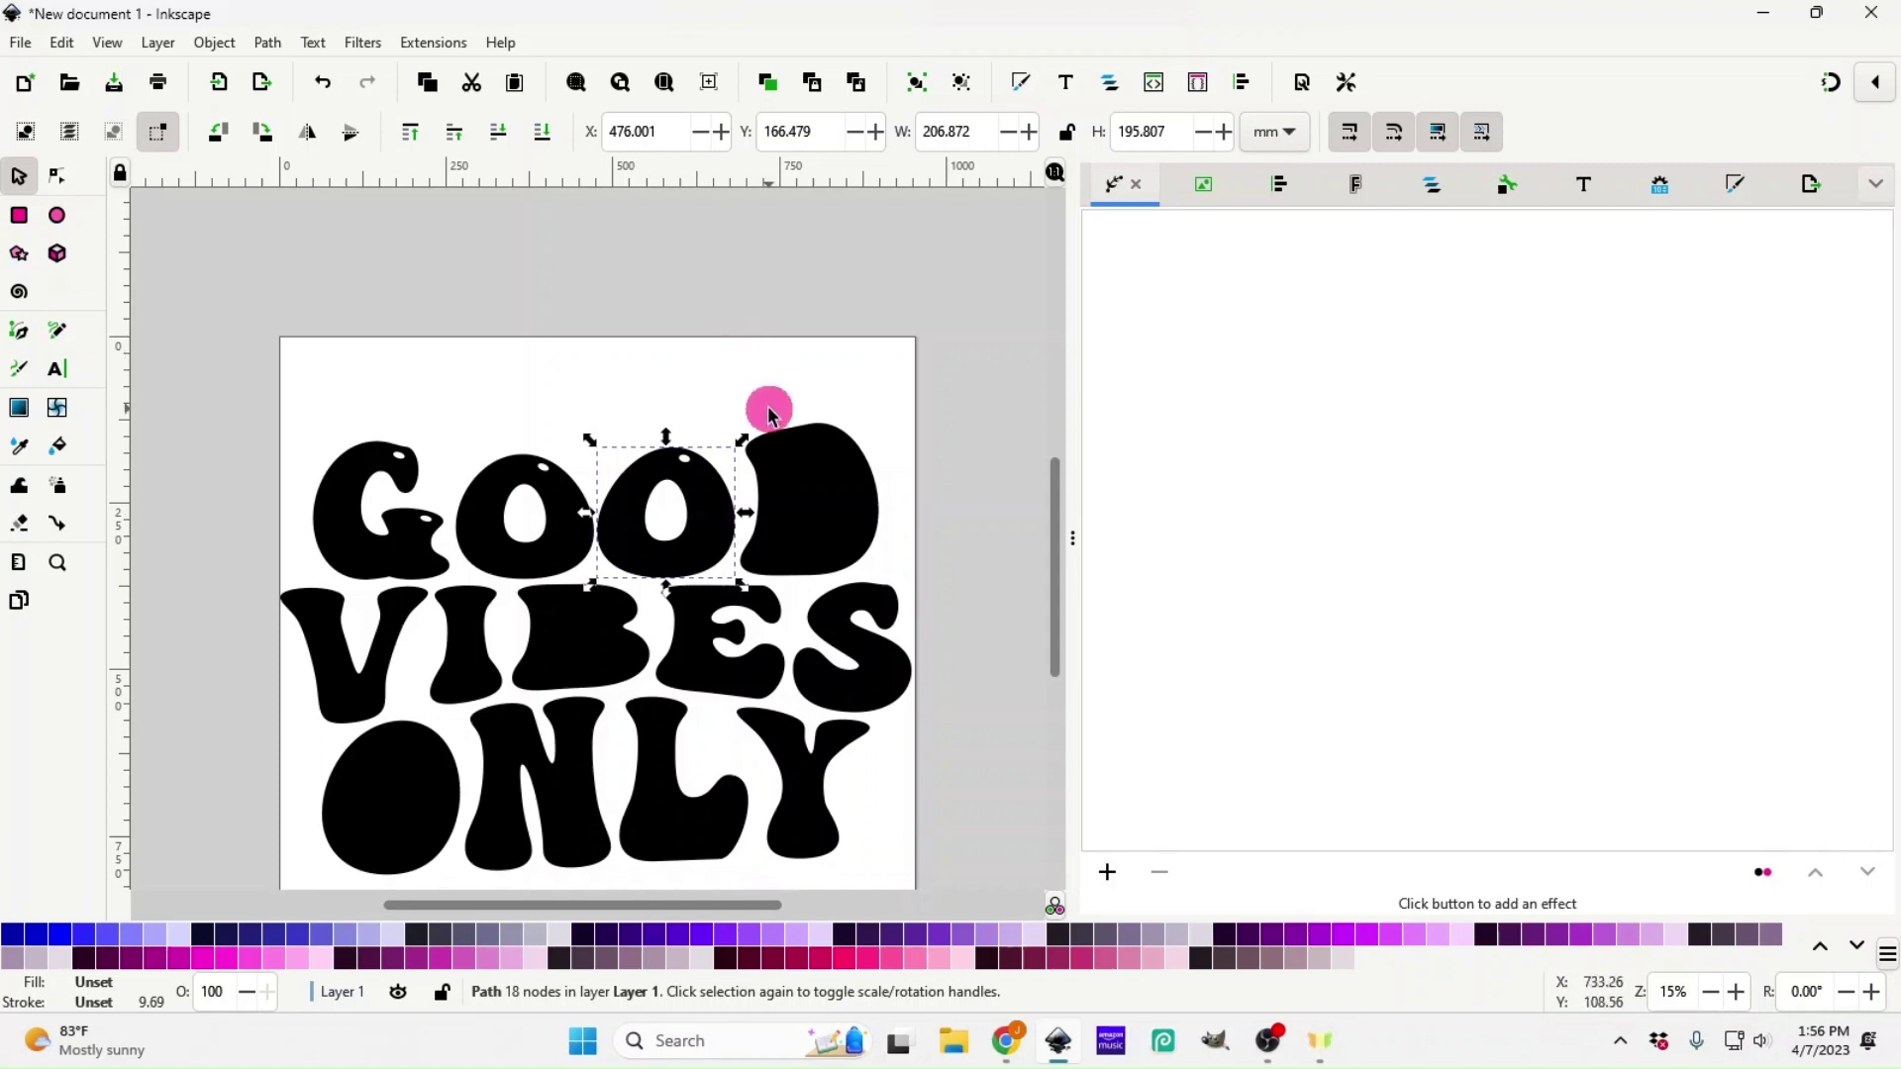
{"action": "left_click_drag", "start_coordinate": [758, 409], "coordinate": [832, 553]}
{"action": "key", "text": "ctrl+k"}
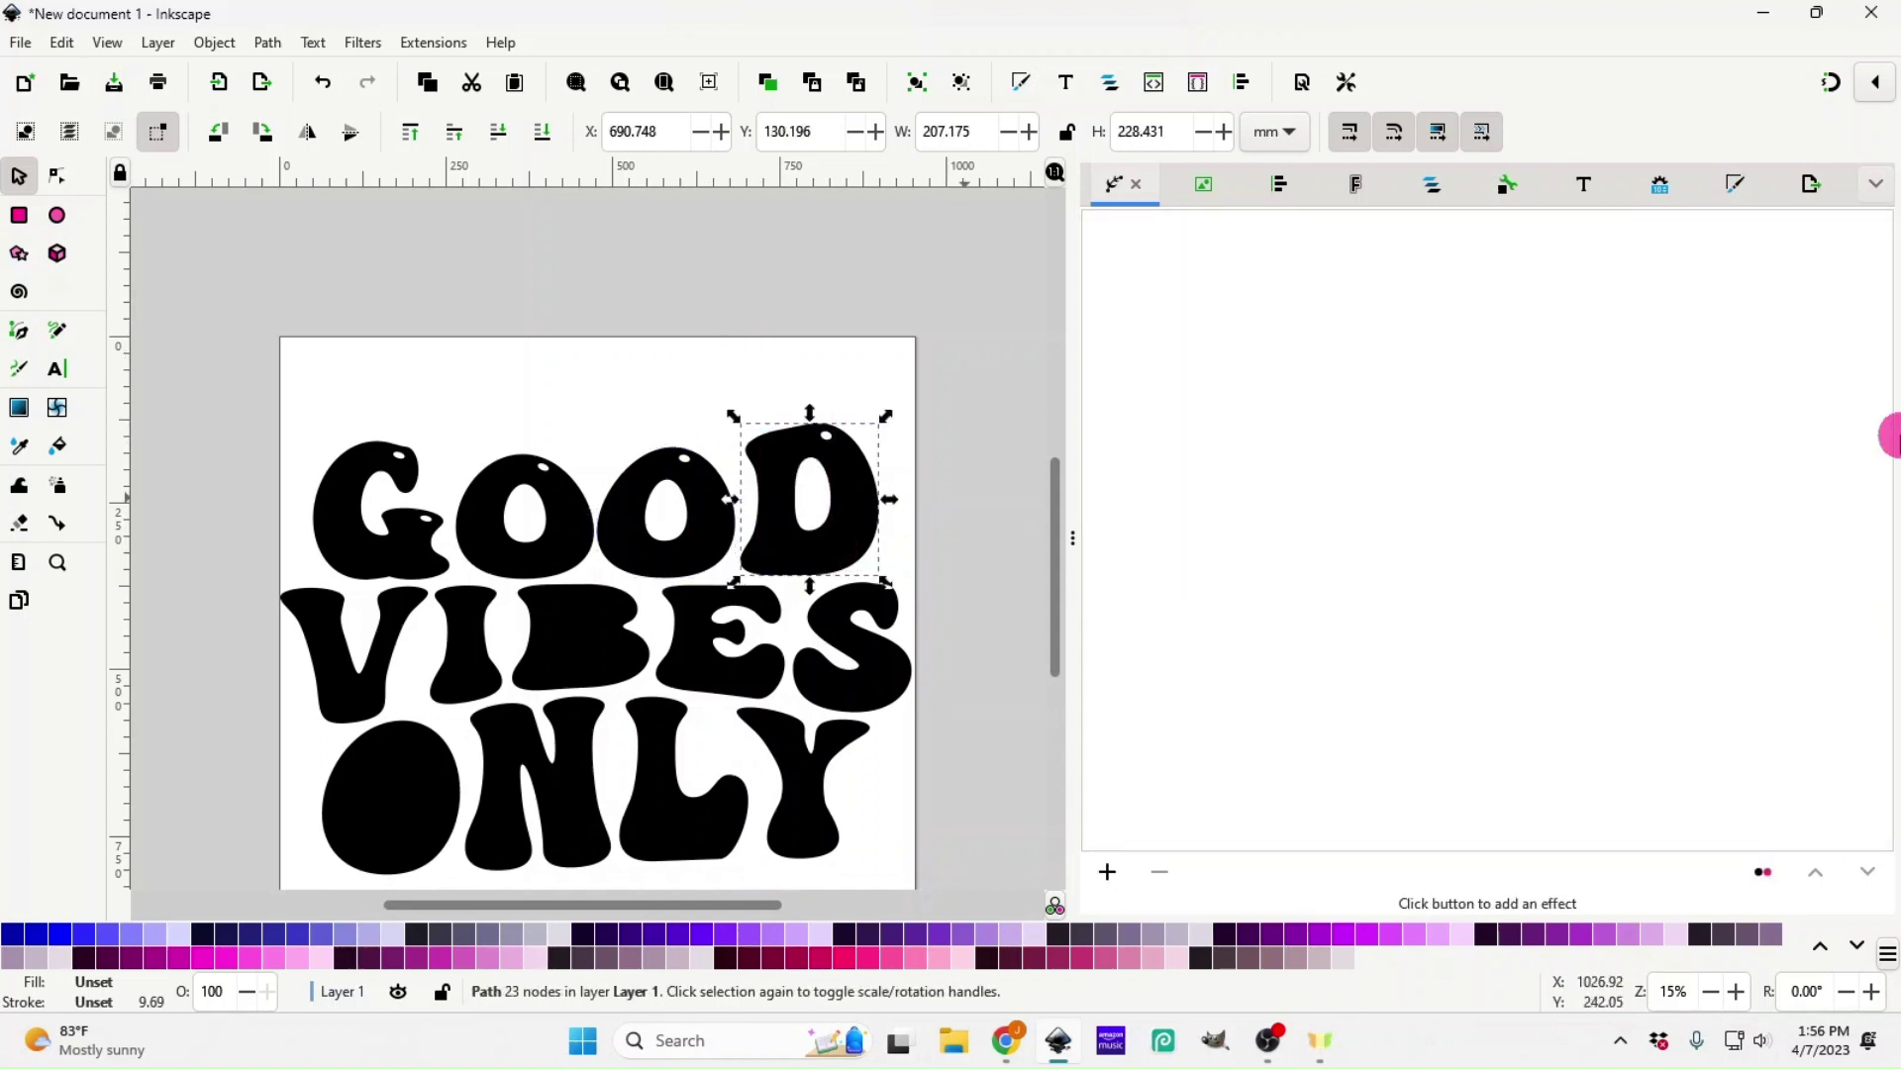
- Select only the pieces of the V in VIBES and combine them into one path
{"action": "scroll", "coordinate": [223, 591], "scroll_direction": "down", "scroll_amount": 2}
{"action": "scroll", "coordinate": [223, 591], "scroll_direction": "down", "scroll_amount": 2}
{"action": "left_click_drag", "start_coordinate": [267, 386], "coordinate": [427, 559]}
{"action": "left_click", "coordinate": [403, 617]}
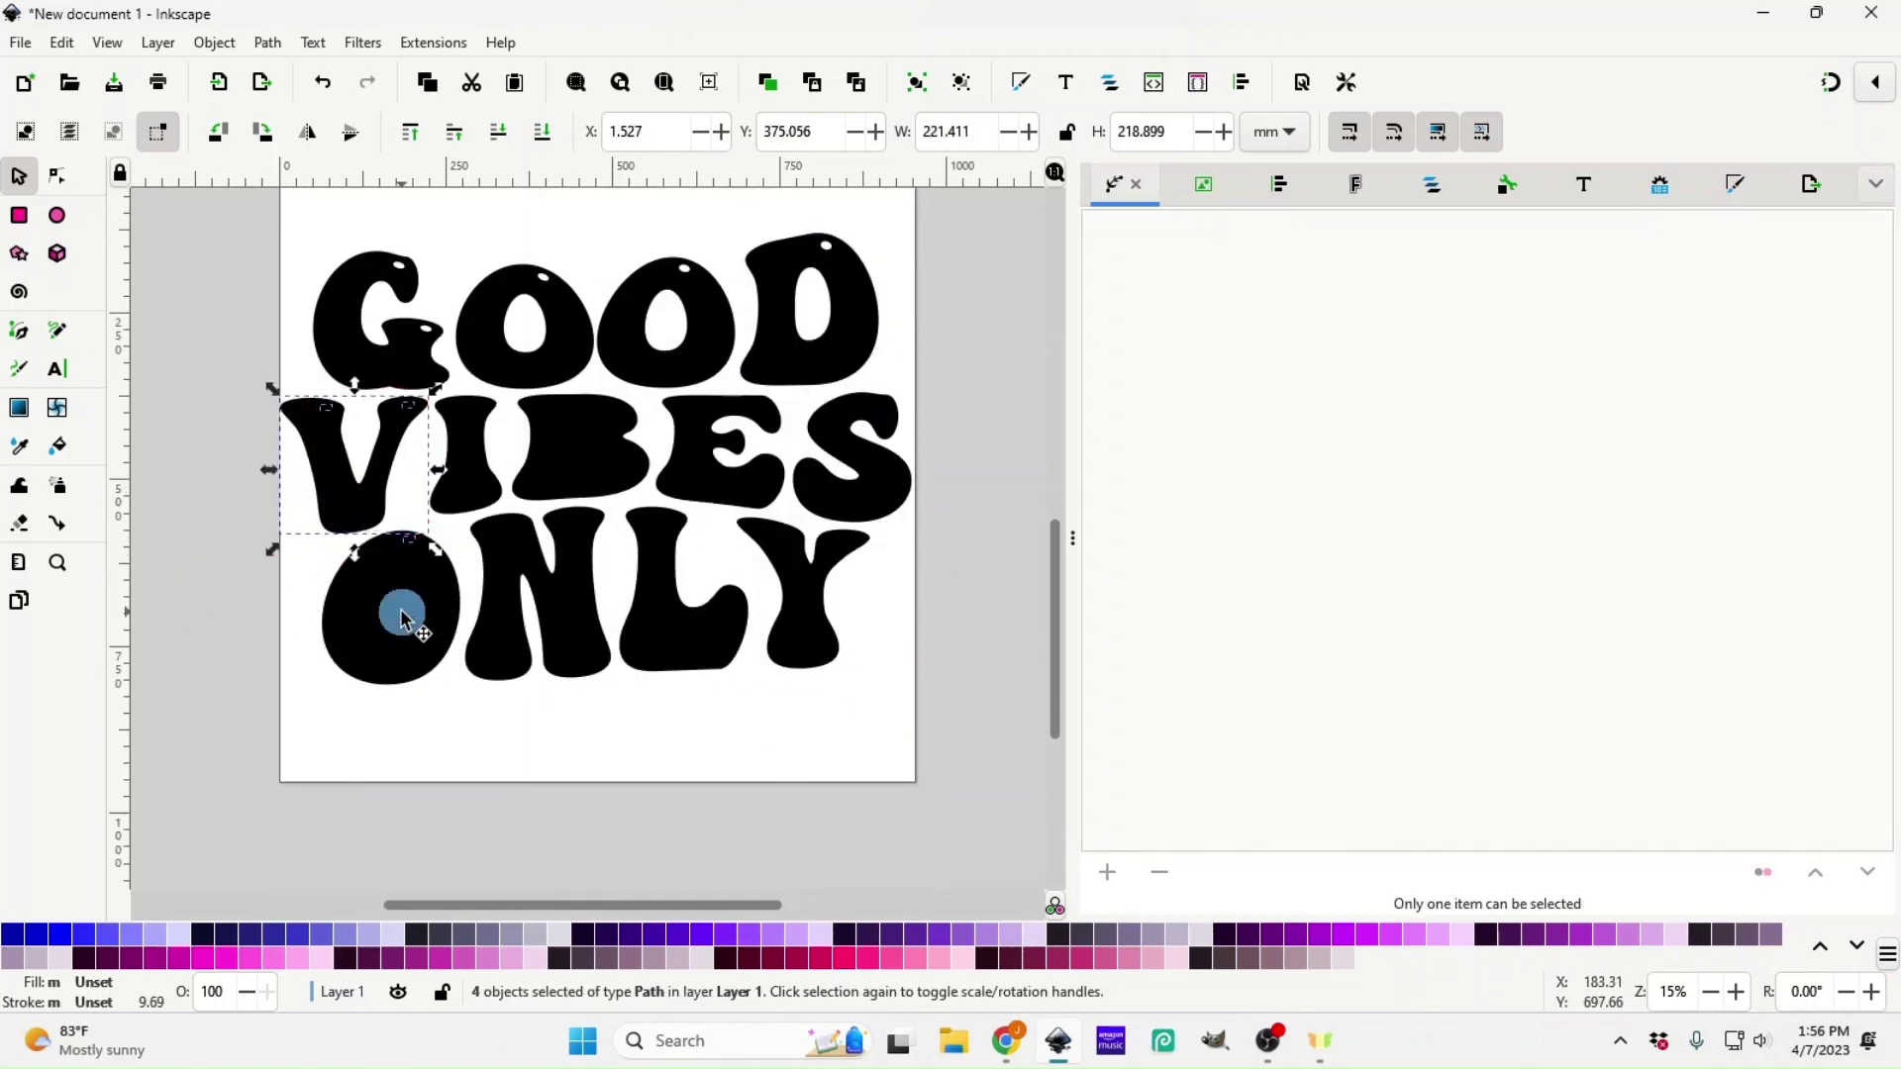
{"action": "left_click_drag", "start_coordinate": [323, 590], "coordinate": [276, 600]}
{"action": "left_click_drag", "start_coordinate": [241, 432], "coordinate": [418, 500]}
{"action": "key", "text": "ctrl+k"}
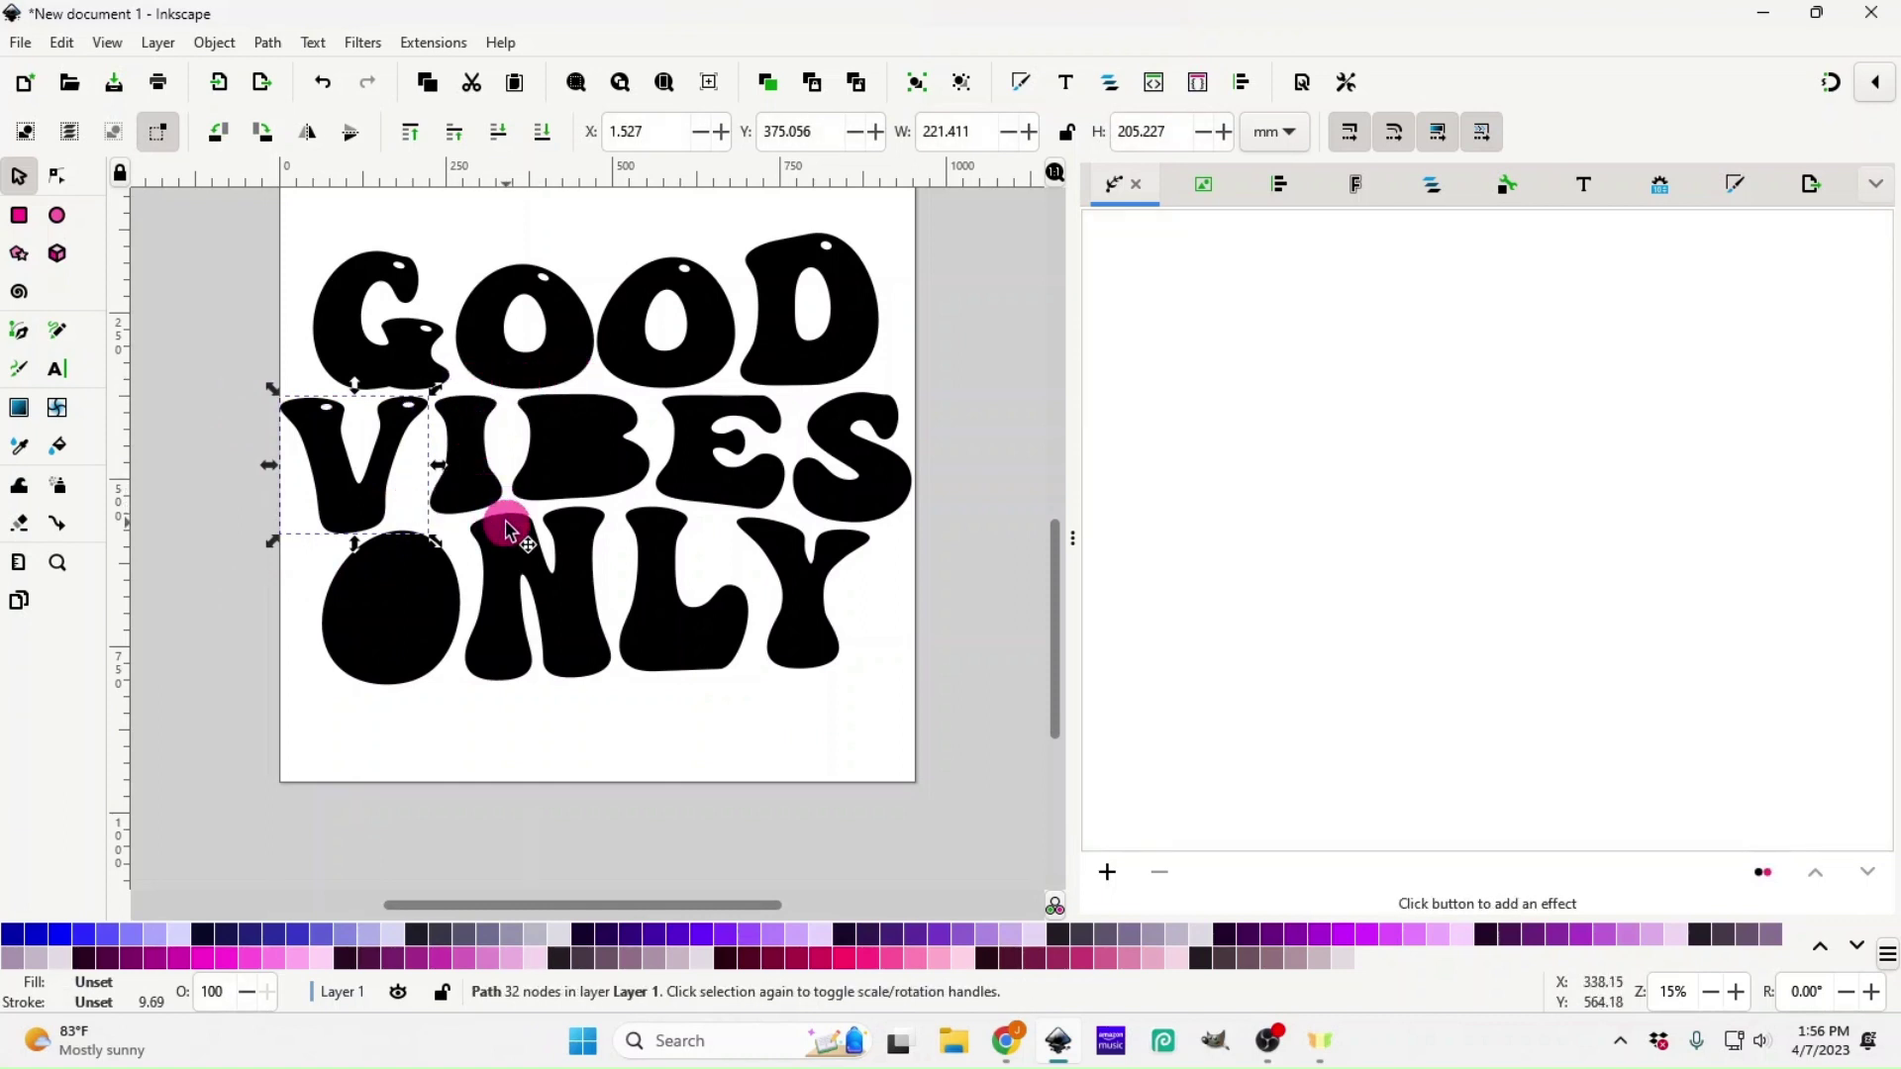
{"action": "left_click_drag", "start_coordinate": [510, 516], "coordinate": [493, 468]}
{"action": "left_click_drag", "start_coordinate": [471, 431], "coordinate": [471, 432]}
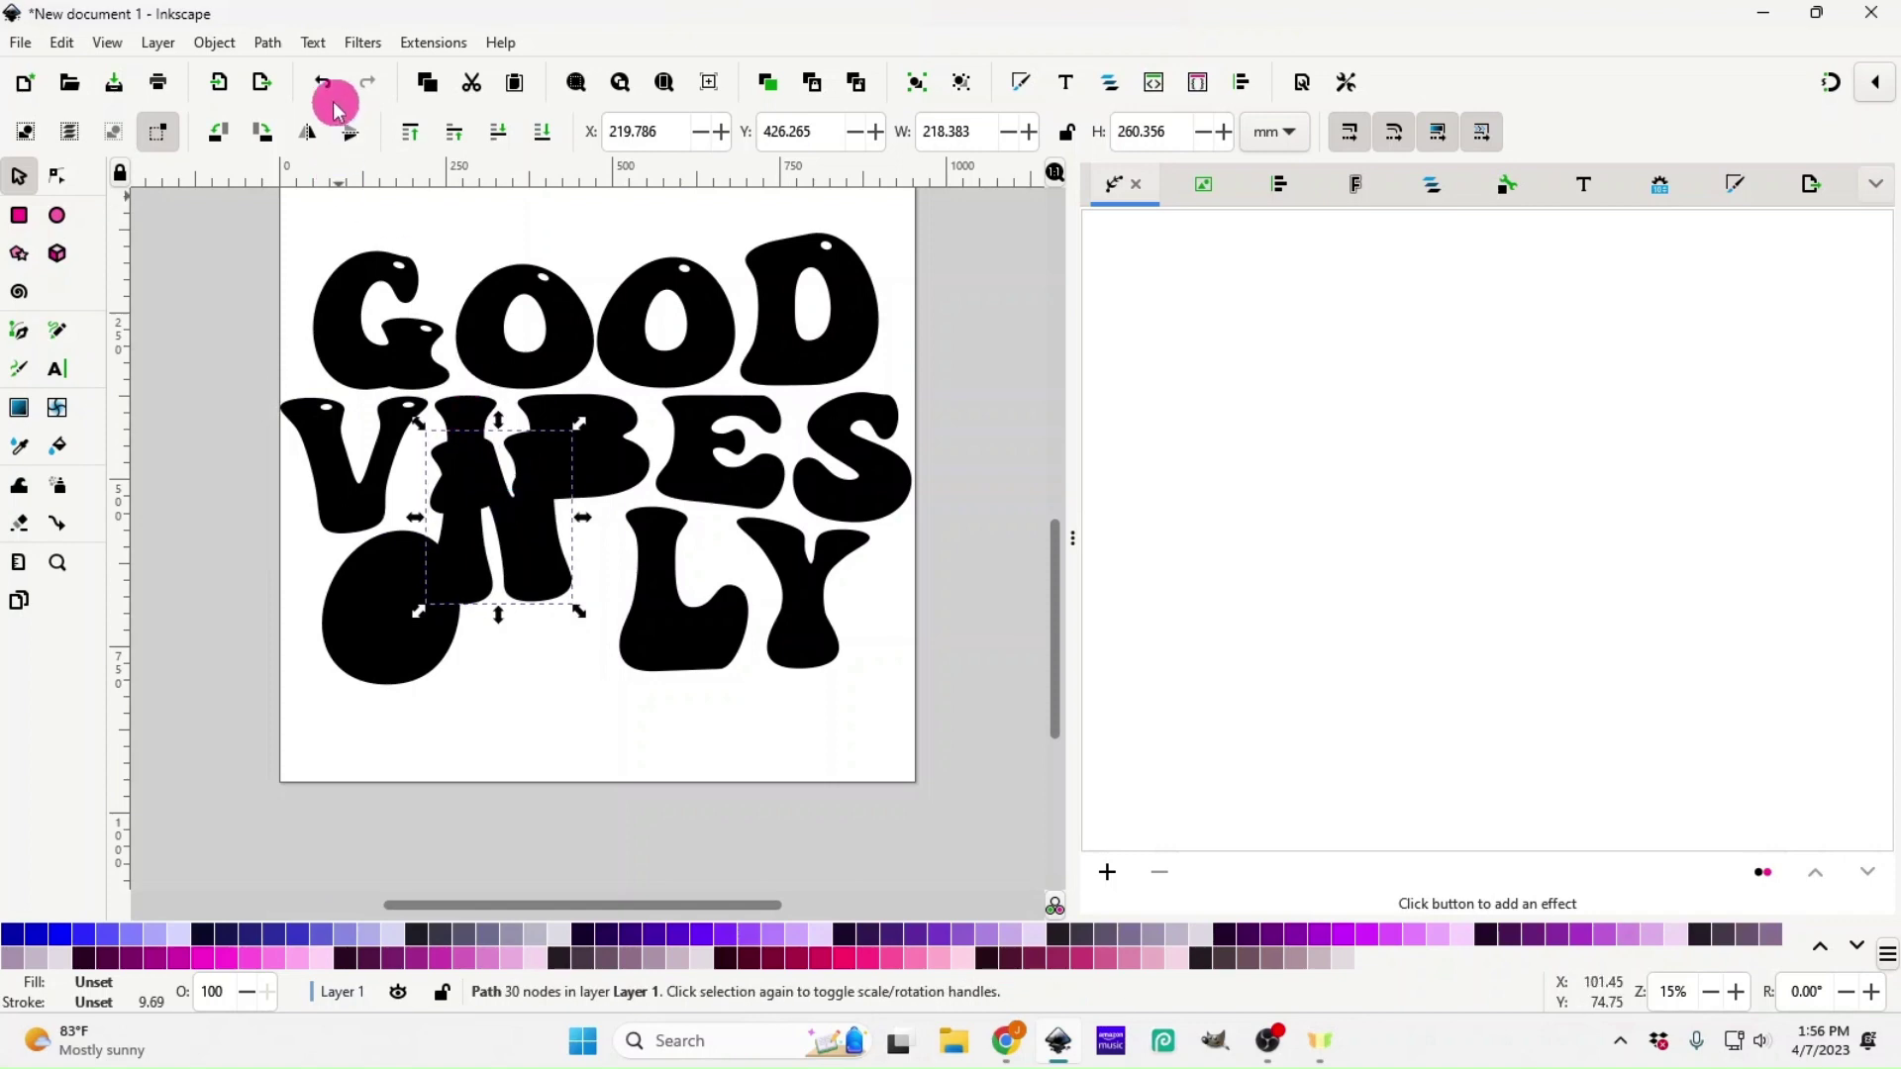
{"action": "left_click", "coordinate": [323, 82]}
- Combine the pieces of the I in VIBES into one path, and the pieces of the B into another
{"action": "scroll", "coordinate": [596, 565], "scroll_direction": "up", "scroll_amount": 2}
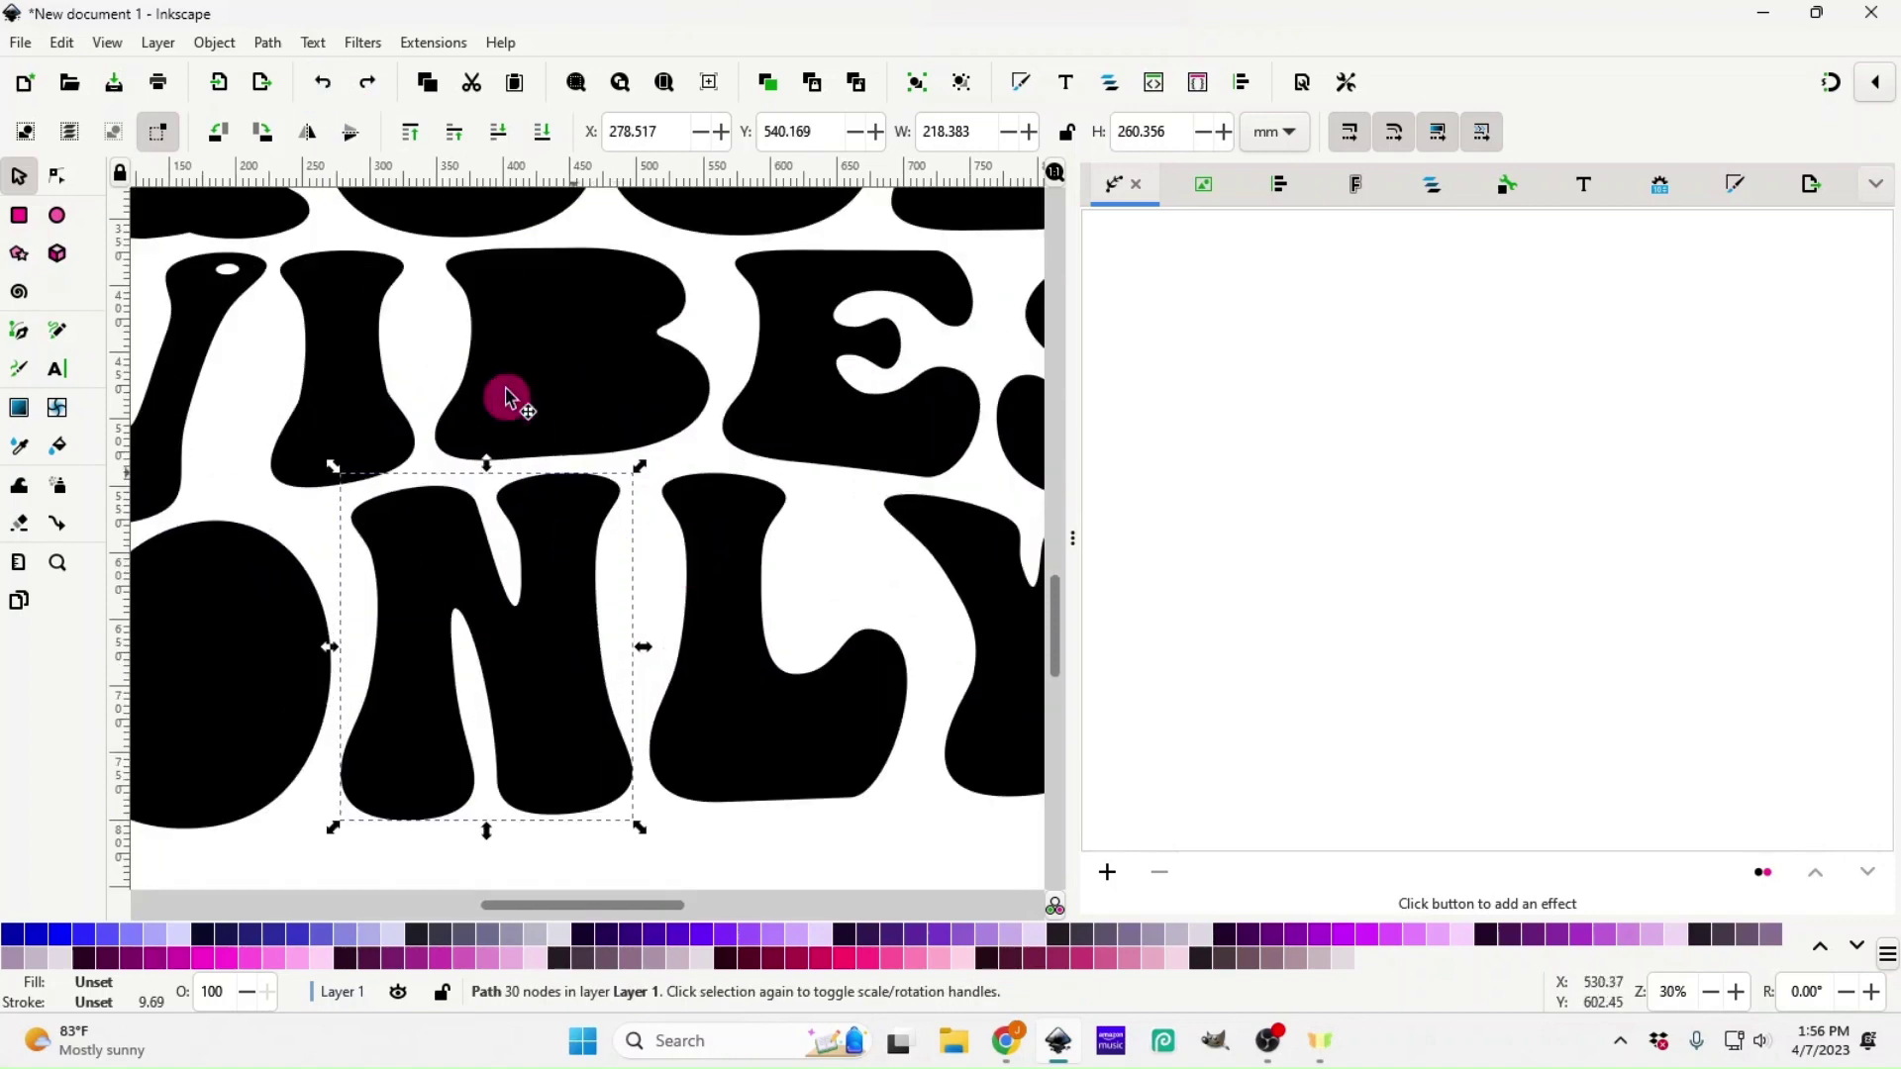
{"action": "left_click", "coordinate": [386, 453]}
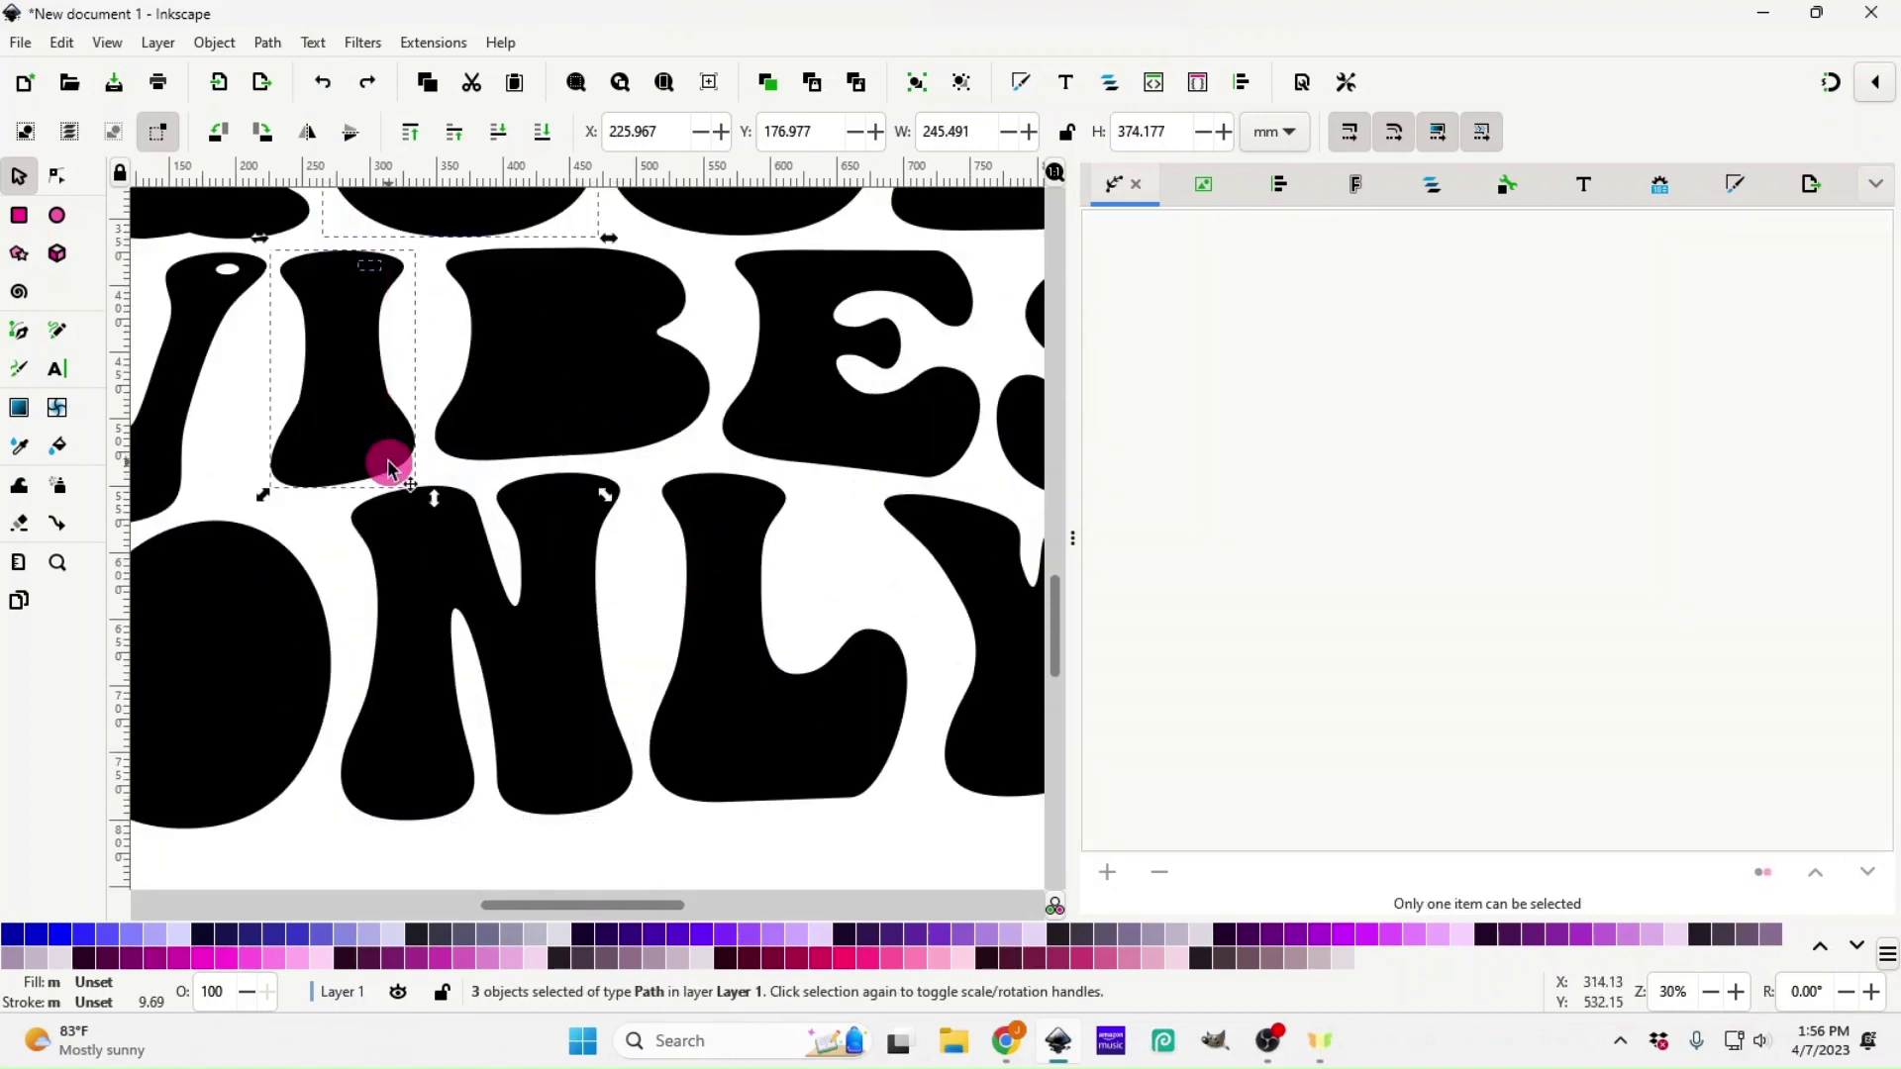
{"action": "left_click", "coordinate": [390, 311], "text": "shift"}
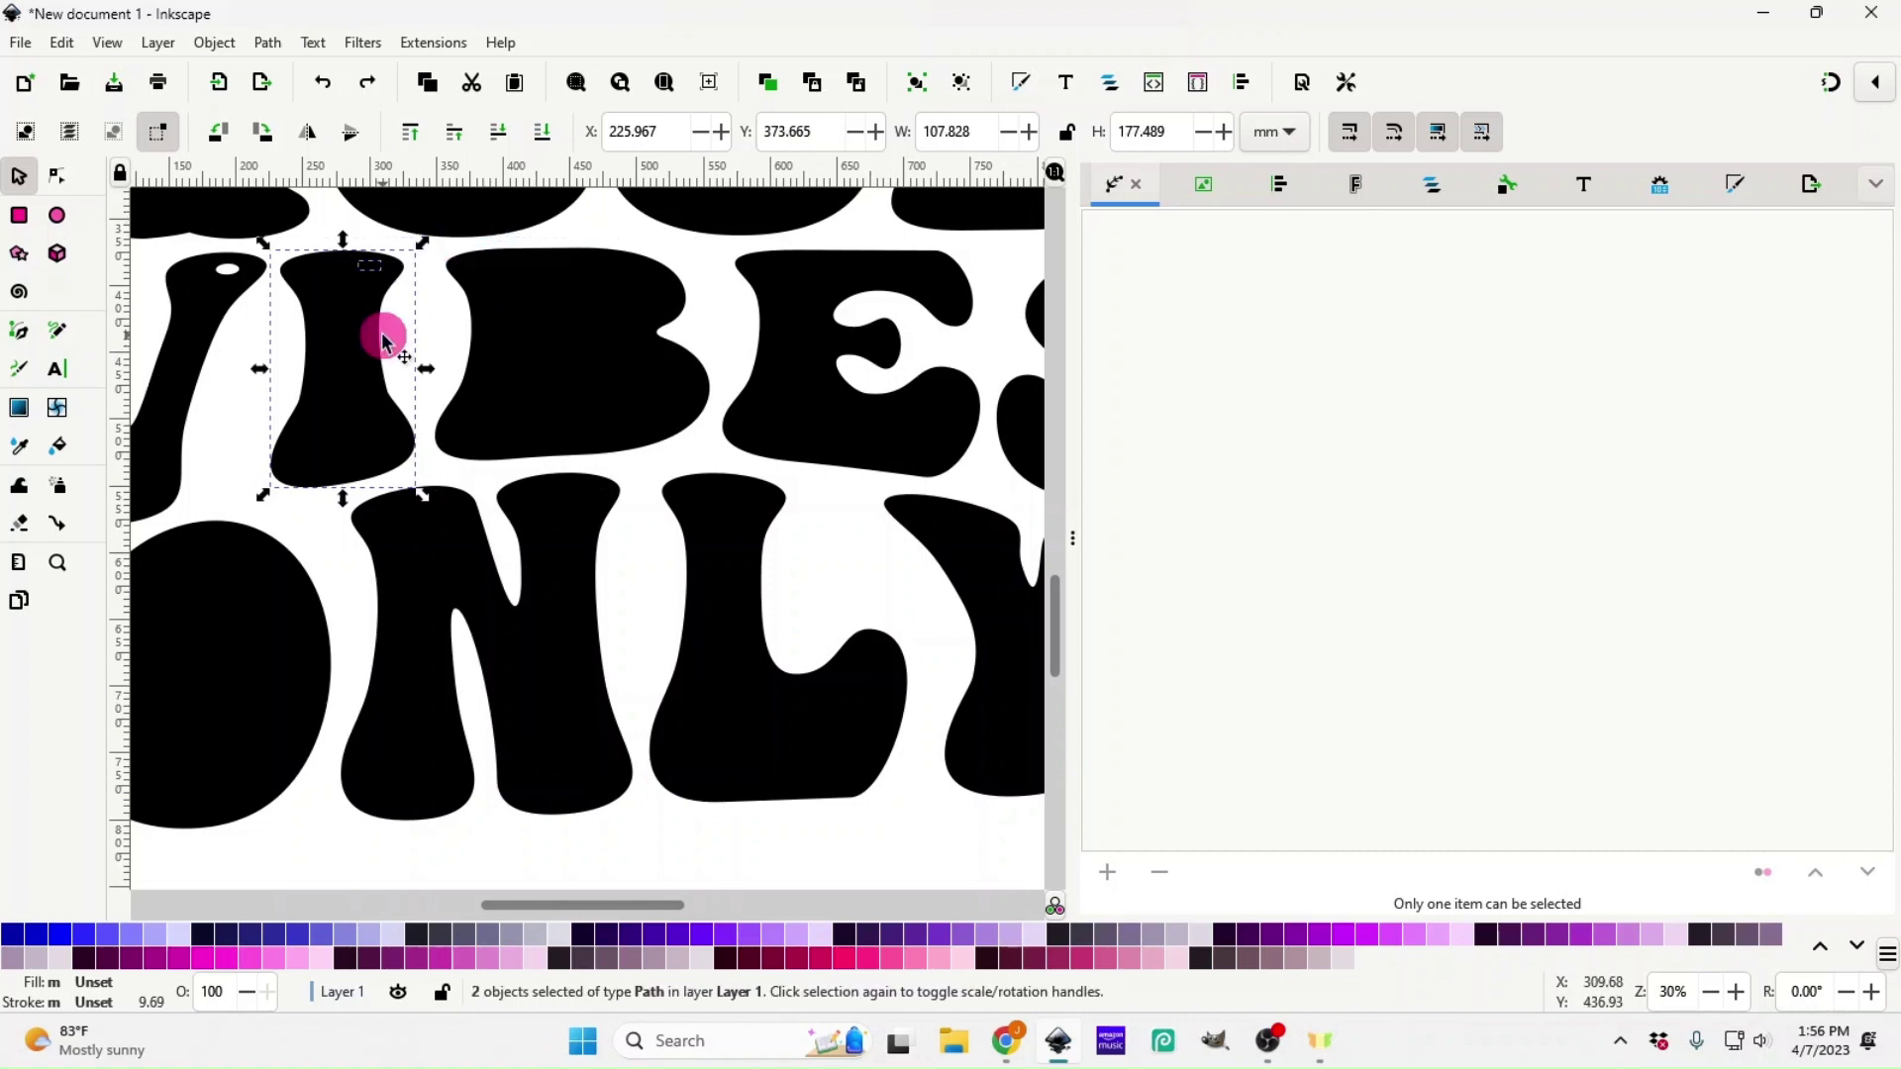
{"action": "key", "text": "ctrl+k"}
{"action": "left_click_drag", "start_coordinate": [607, 223], "coordinate": [615, 480]}
{"action": "left_click", "coordinate": [808, 211], "text": "shift"}
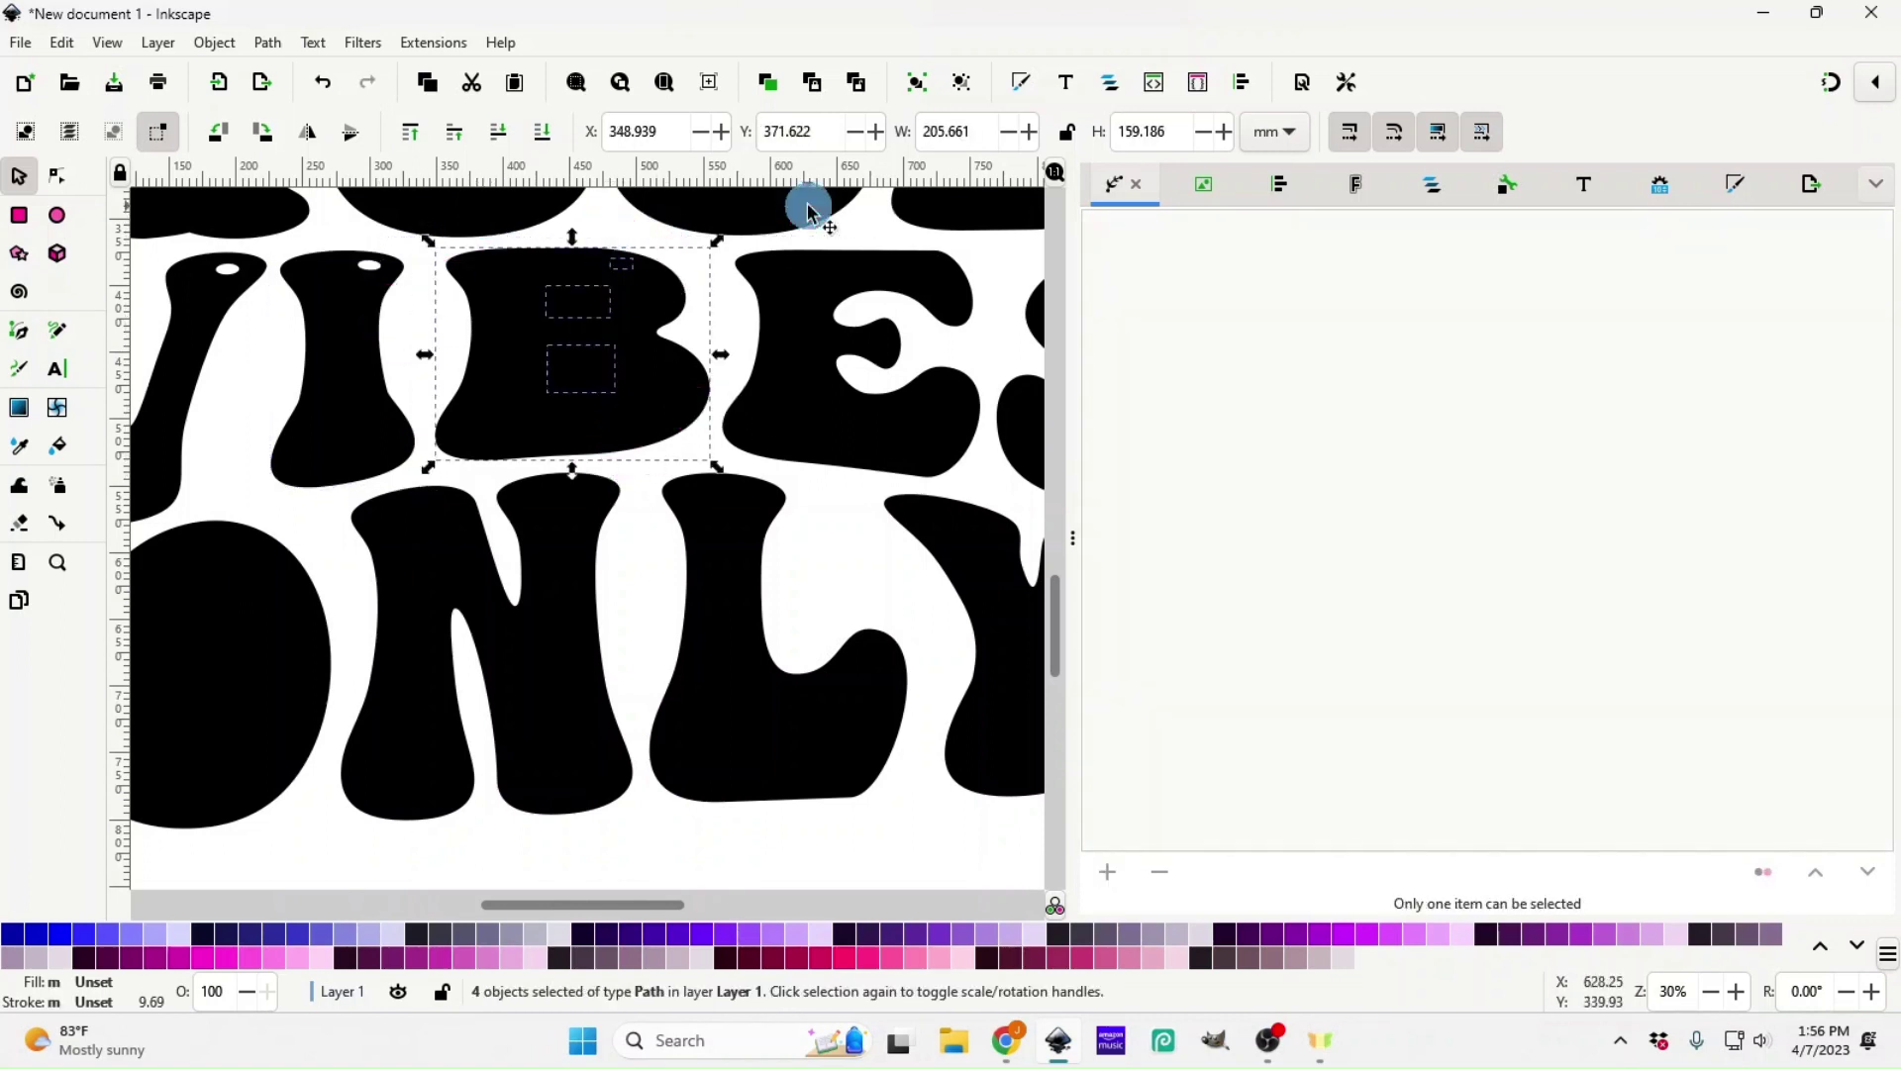
{"action": "key", "text": "ctrl+k"}
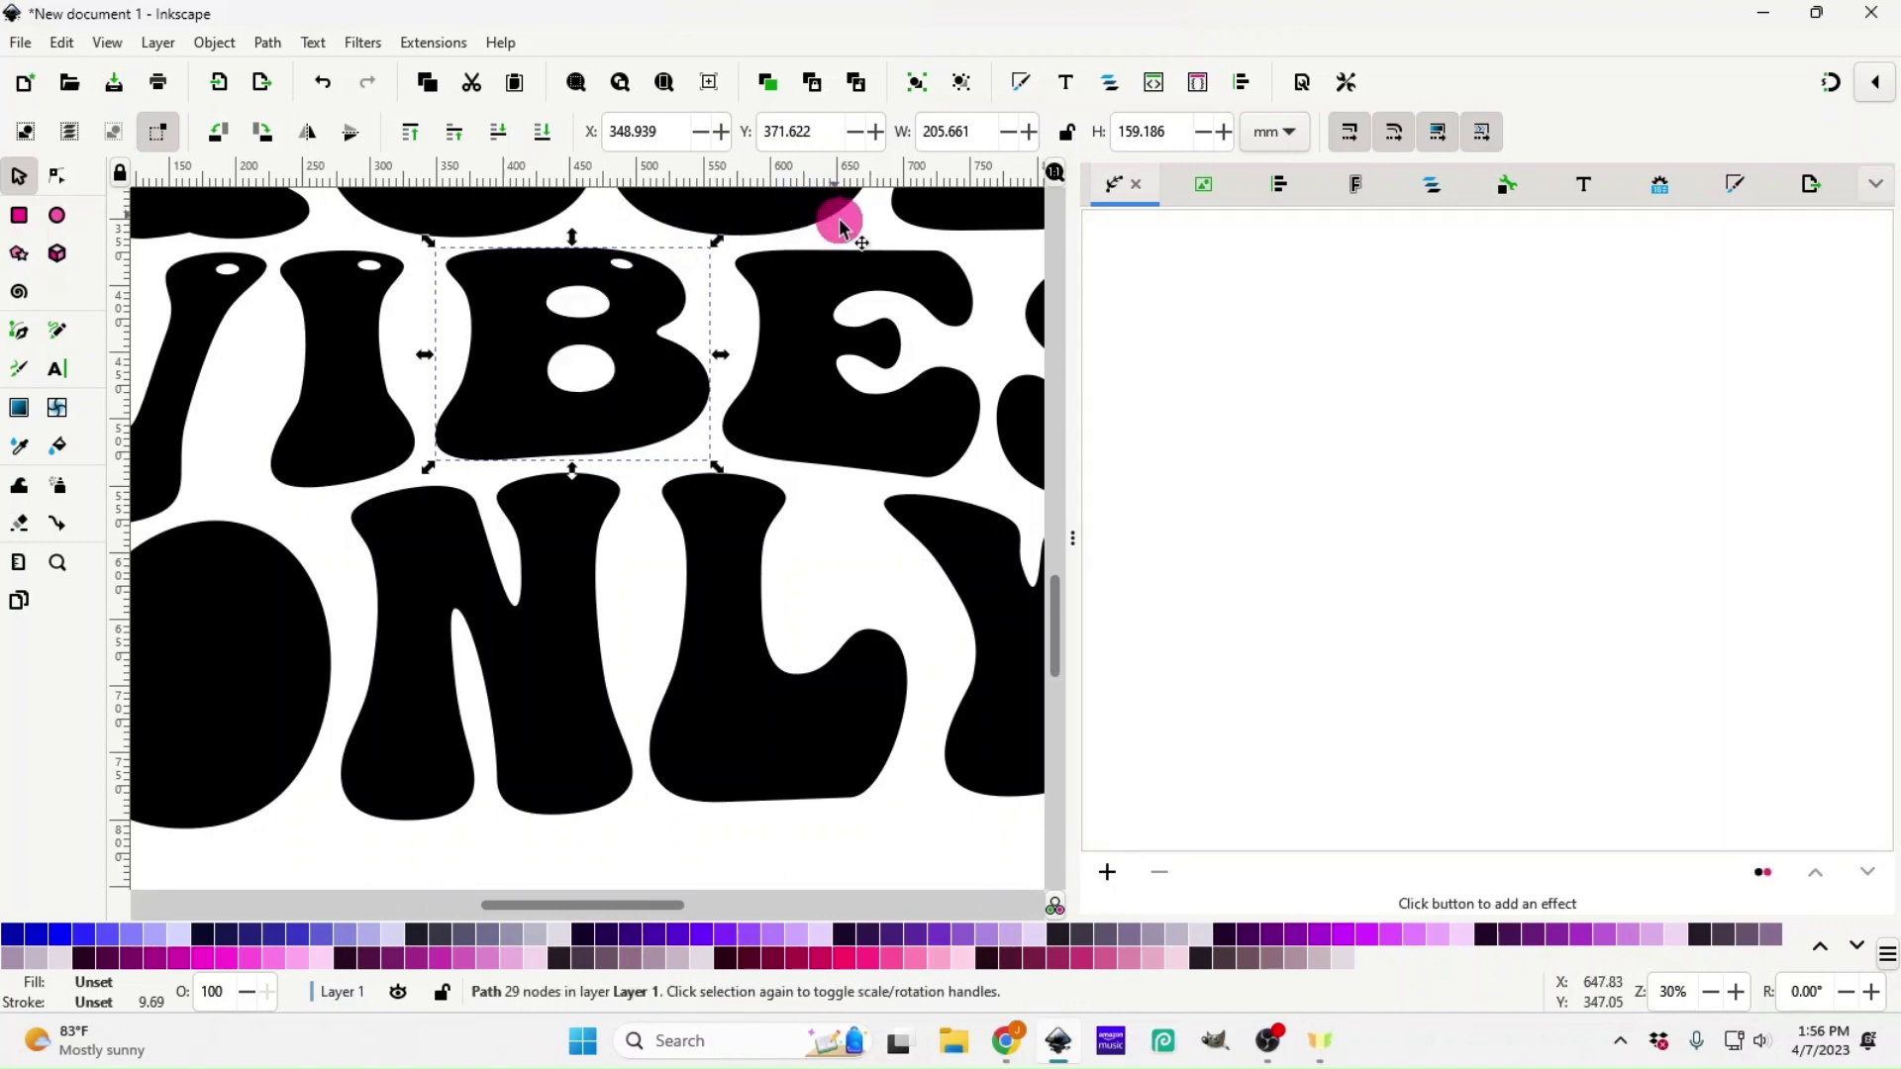
- Isolate the E in VIBES to check it for separate pieces, and combine the pieces of the S into one path
{"action": "left_click_drag", "start_coordinate": [867, 239], "coordinate": [870, 504]}
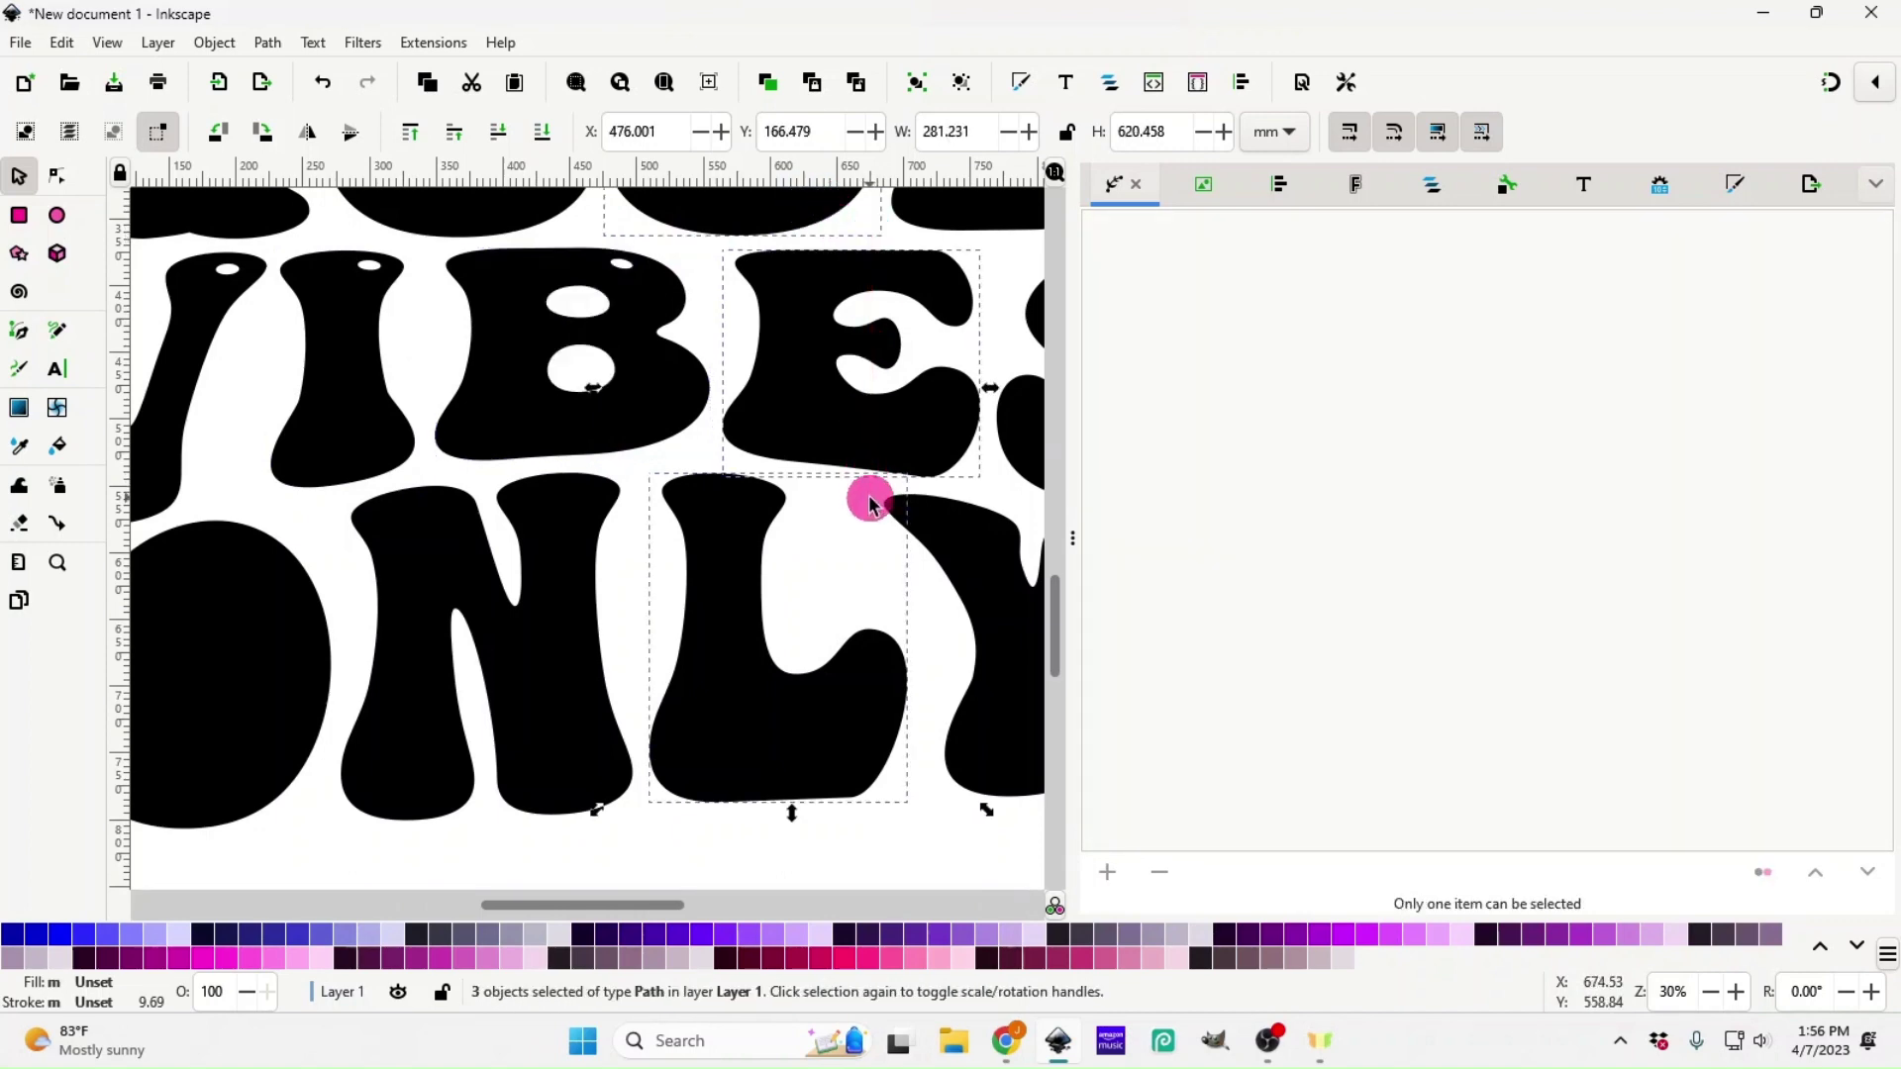
{"action": "left_click", "coordinate": [791, 212], "text": "shift"}
{"action": "left_click", "coordinate": [742, 649], "text": "shift"}
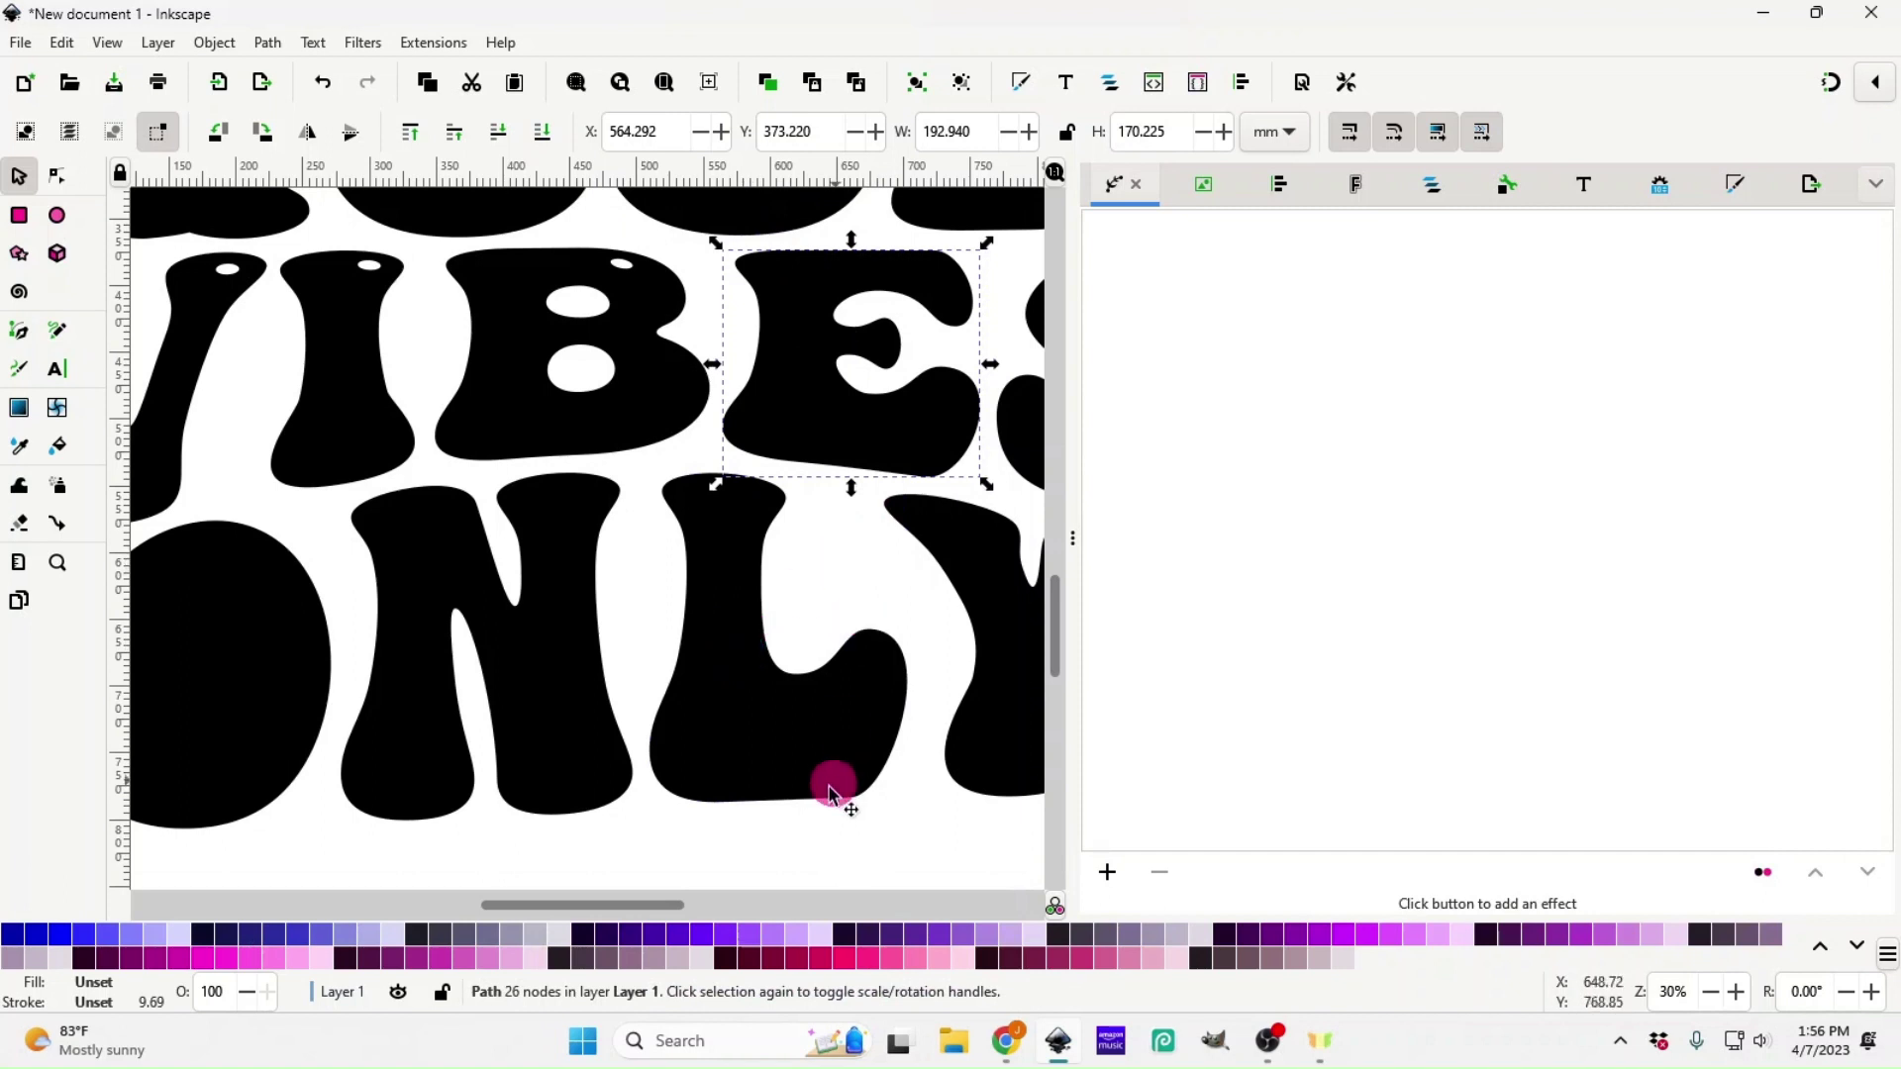
{"action": "left_click_drag", "start_coordinate": [604, 903], "coordinate": [655, 904]}
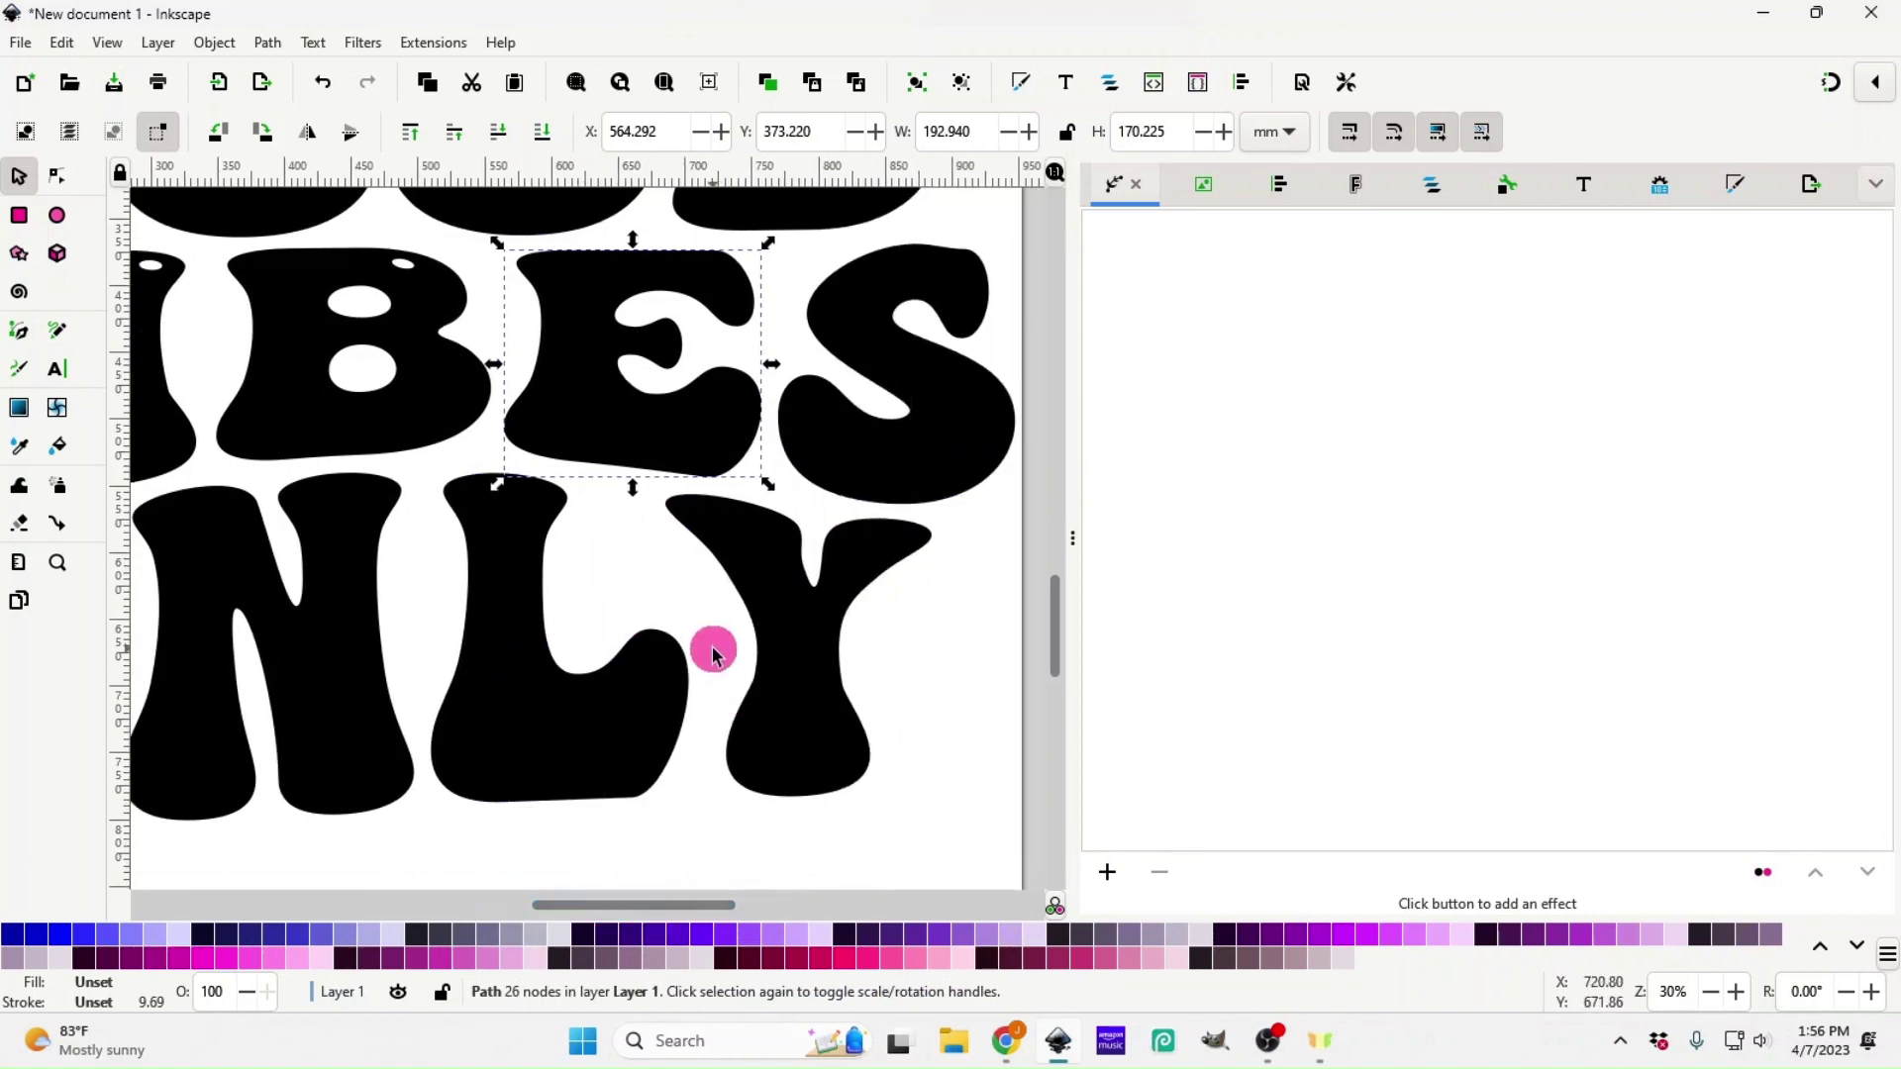
{"action": "left_click", "coordinate": [901, 443]}
{"action": "left_click_drag", "start_coordinate": [1002, 284], "coordinate": [853, 482]}
{"action": "left_click", "coordinate": [847, 206], "text": "shift"}
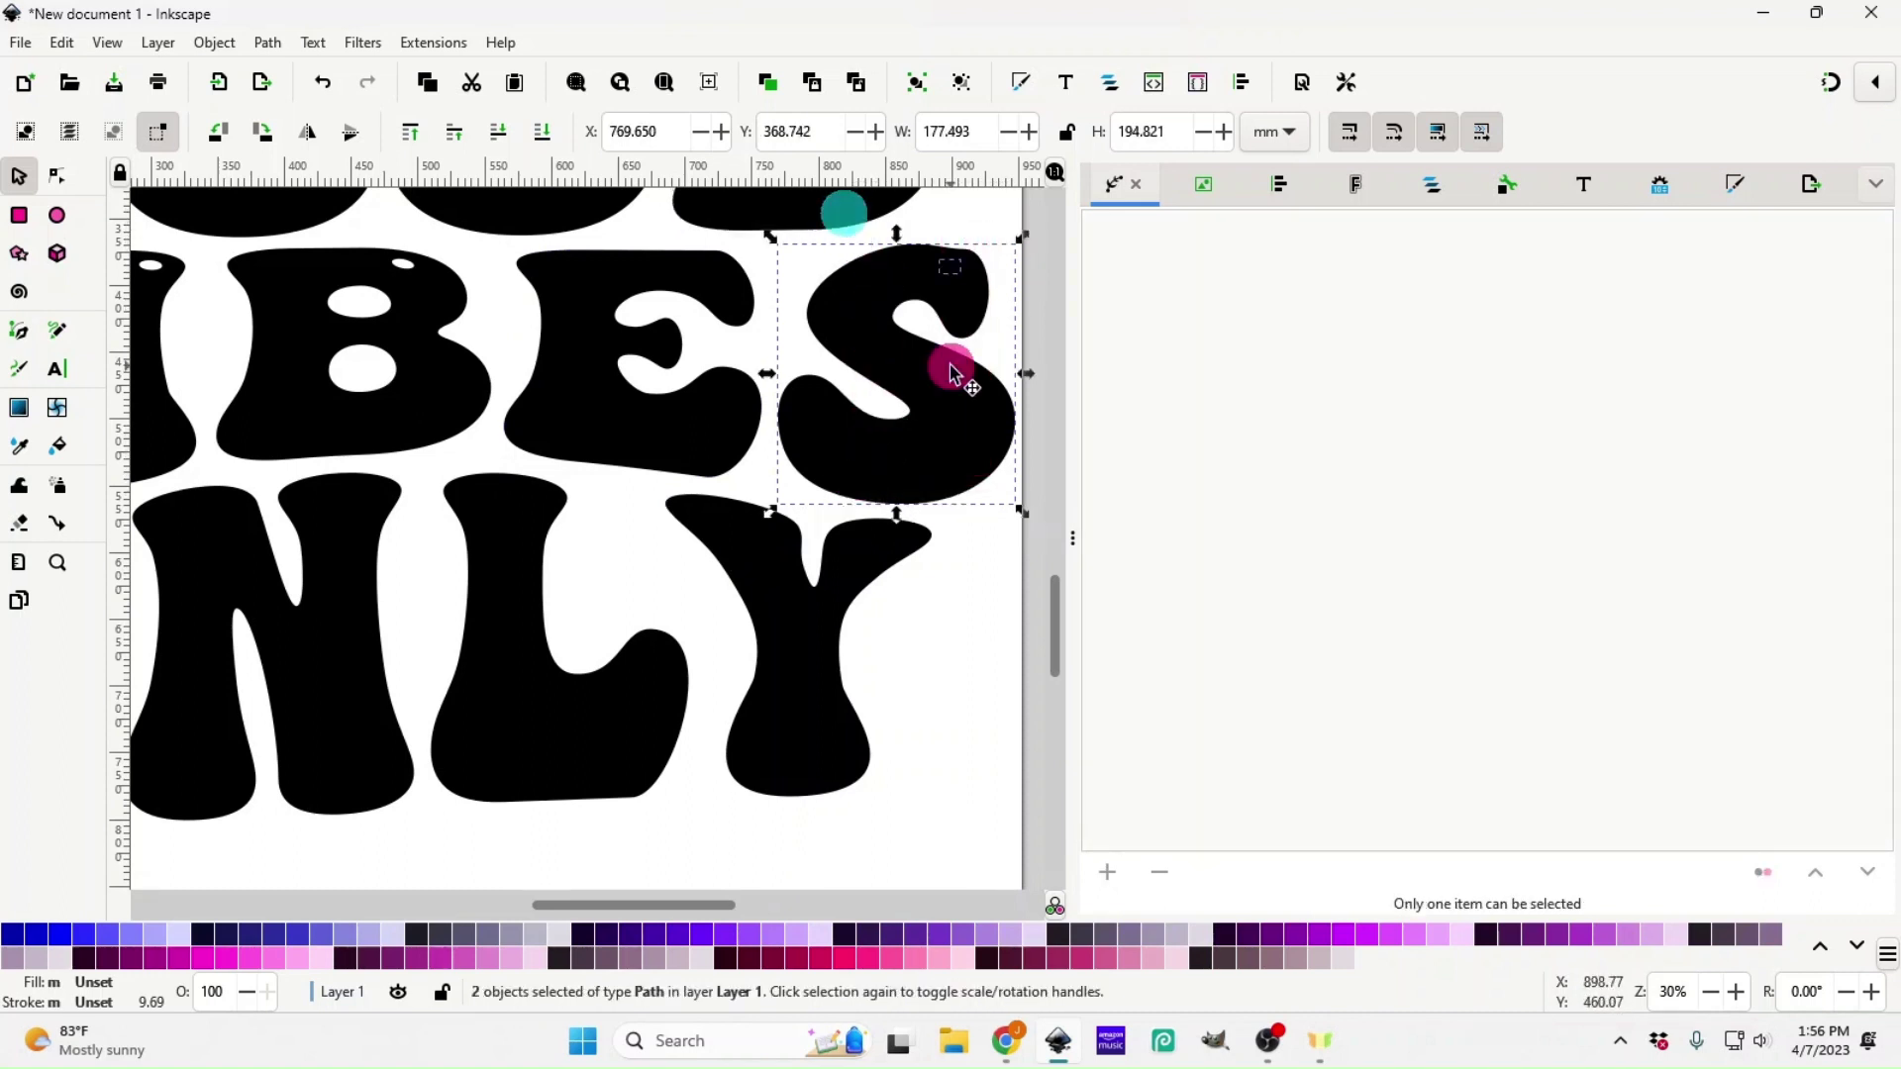
{"action": "left_click_drag", "start_coordinate": [937, 826], "coordinate": [725, 572]}
{"action": "left_click", "coordinate": [594, 713], "text": "shift"}
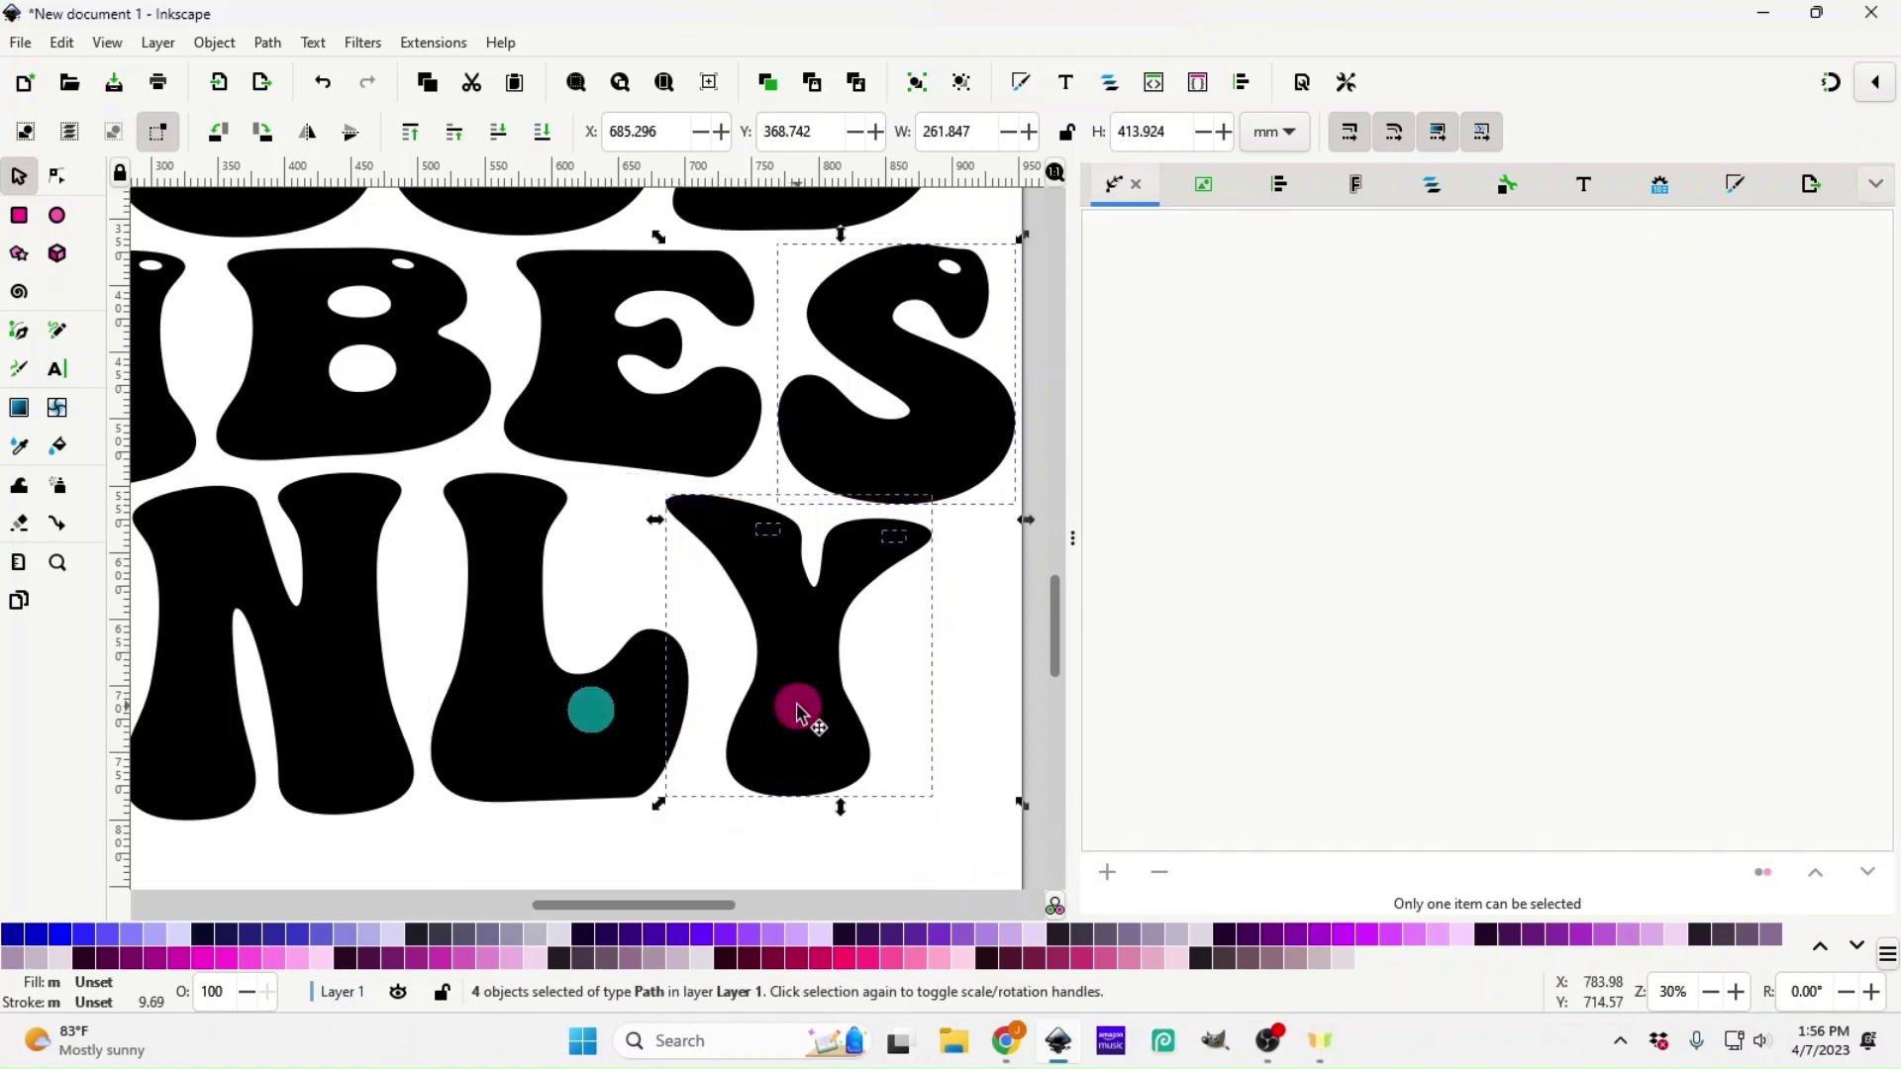
{"action": "key", "text": "ctrl+k"}
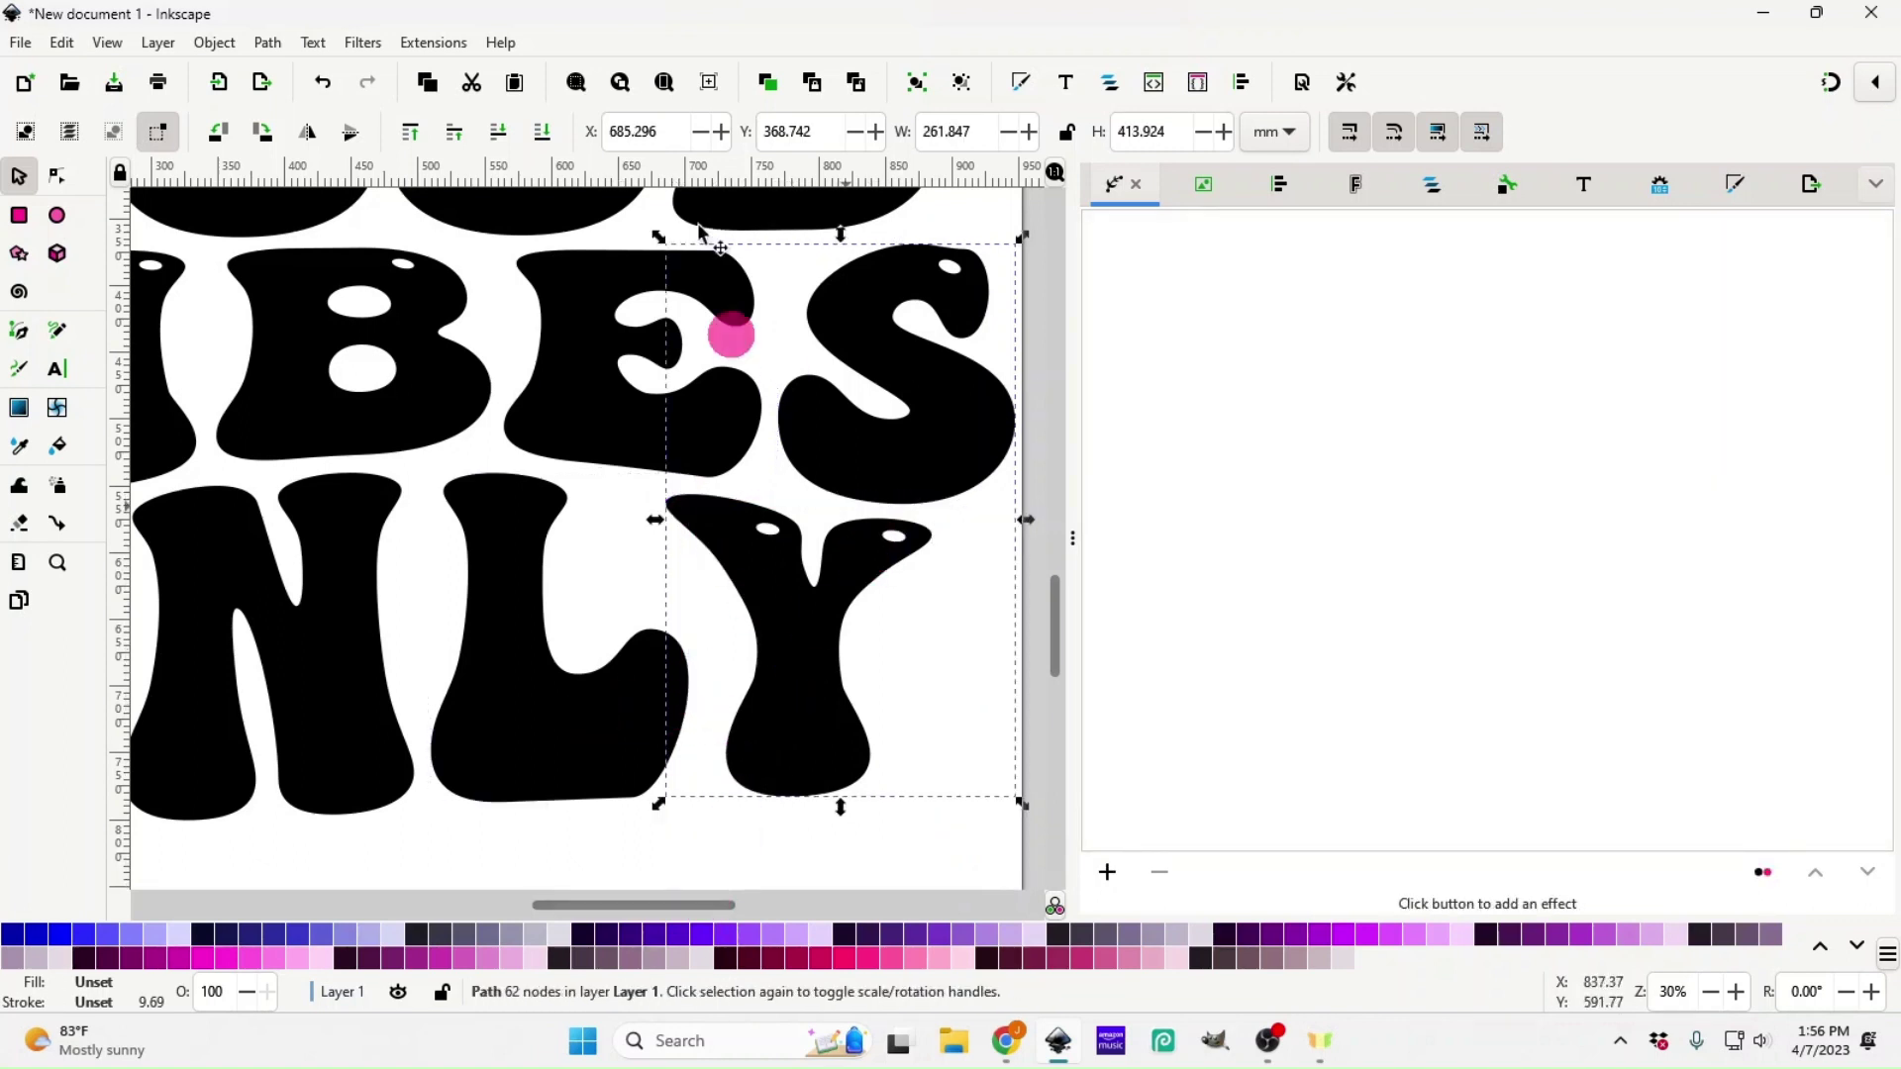
{"action": "left_click", "coordinate": [322, 84]}
- Combine only the pieces of the Y in ONLY into one path, and the pieces of the O in ONLY into another
{"action": "left_click", "coordinate": [788, 479]}
{"action": "left_click", "coordinate": [864, 755]}
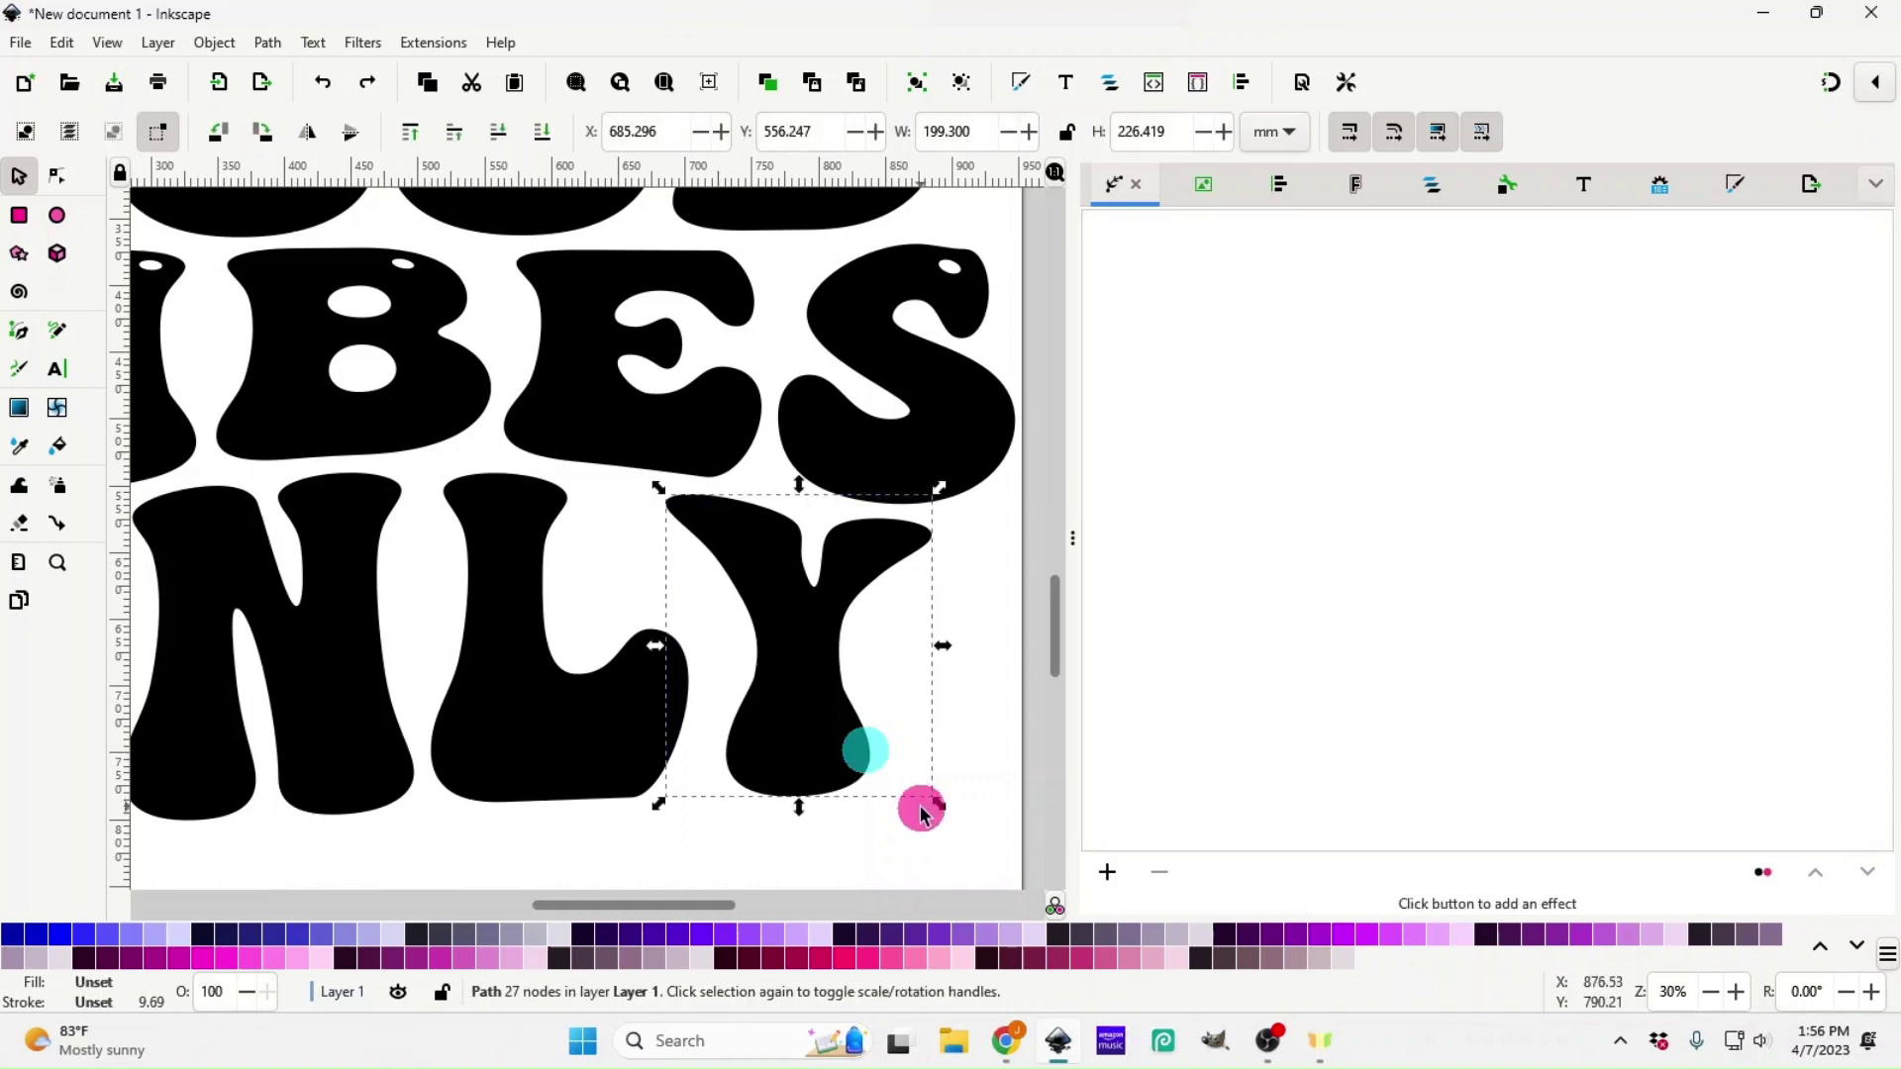
{"action": "mouse_move", "coordinate": [921, 806]}
{"action": "left_mouse_down"}
{"action": "mouse_move", "coordinate": [904, 709]}
{"action": "mouse_move", "coordinate": [722, 517]}
{"action": "mouse_move", "coordinate": [834, 634]}
{"action": "left_mouse_up"}
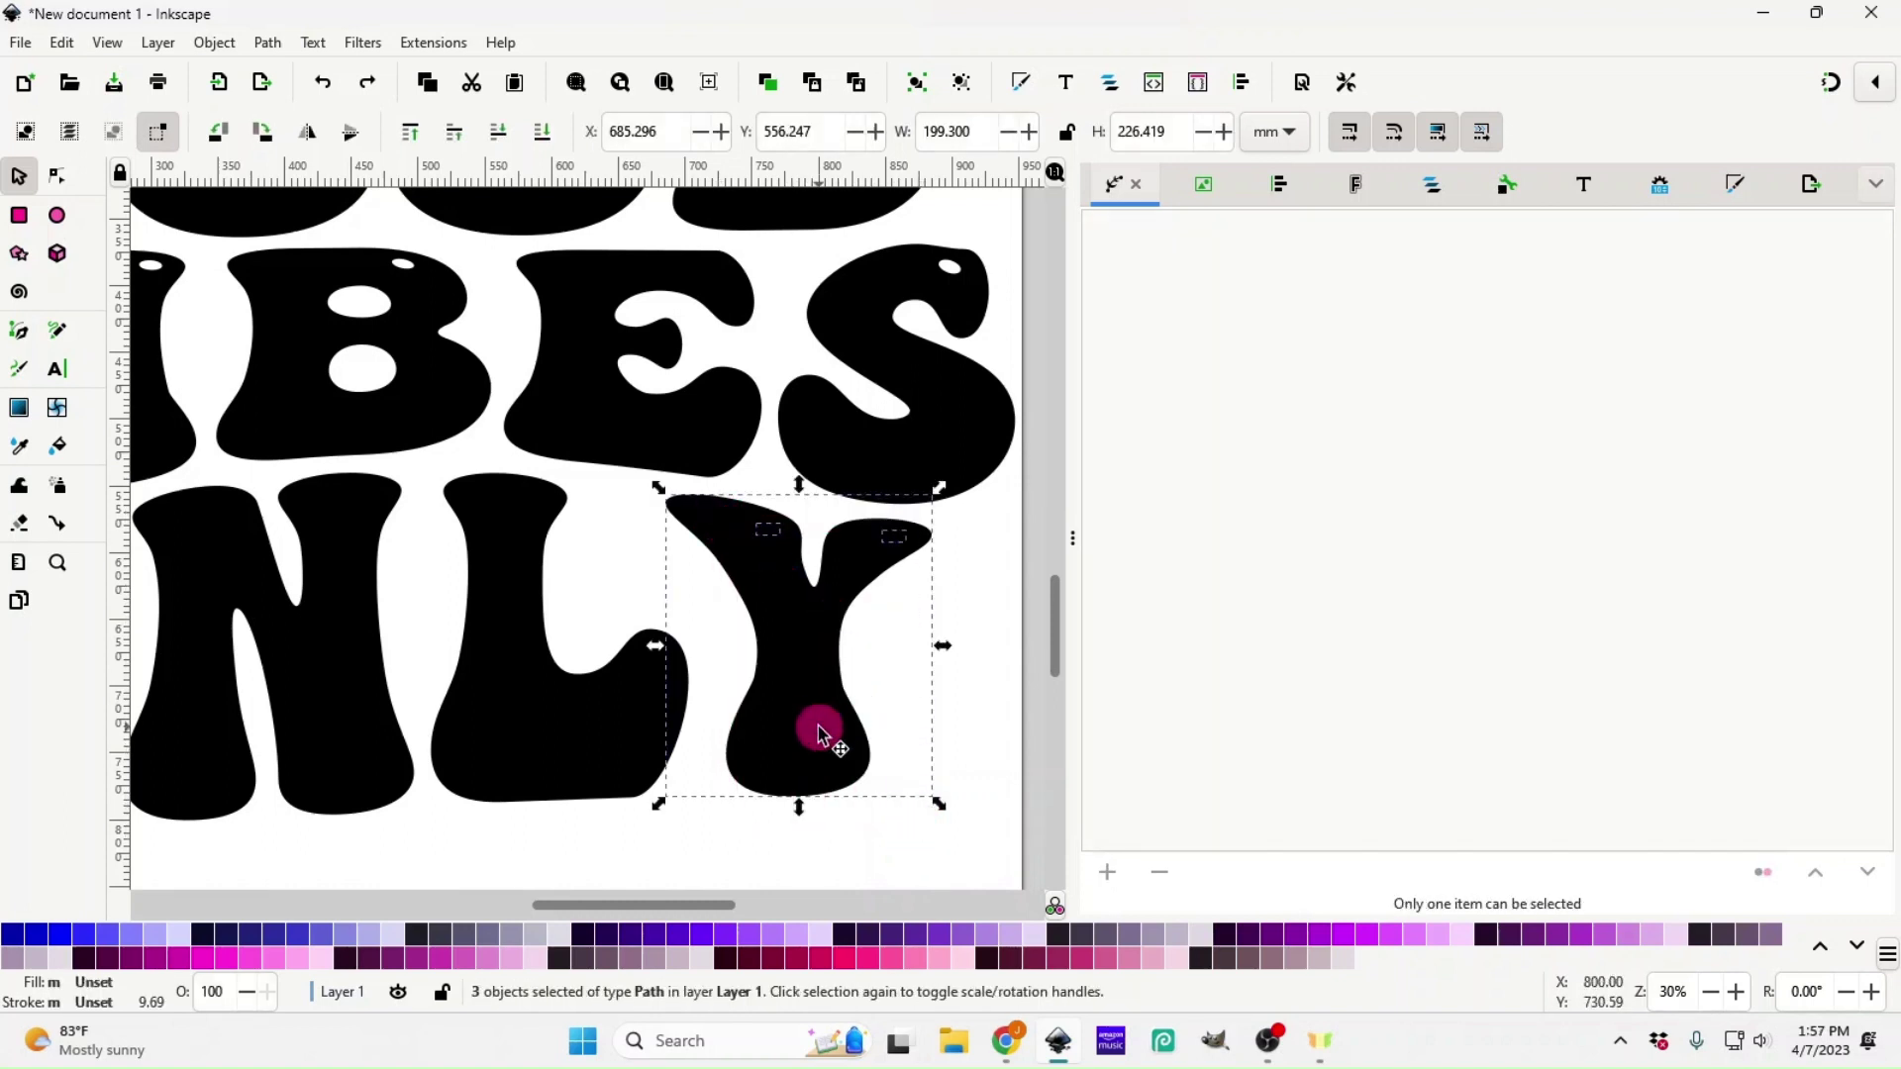
{"action": "key", "text": "ctrl+k"}
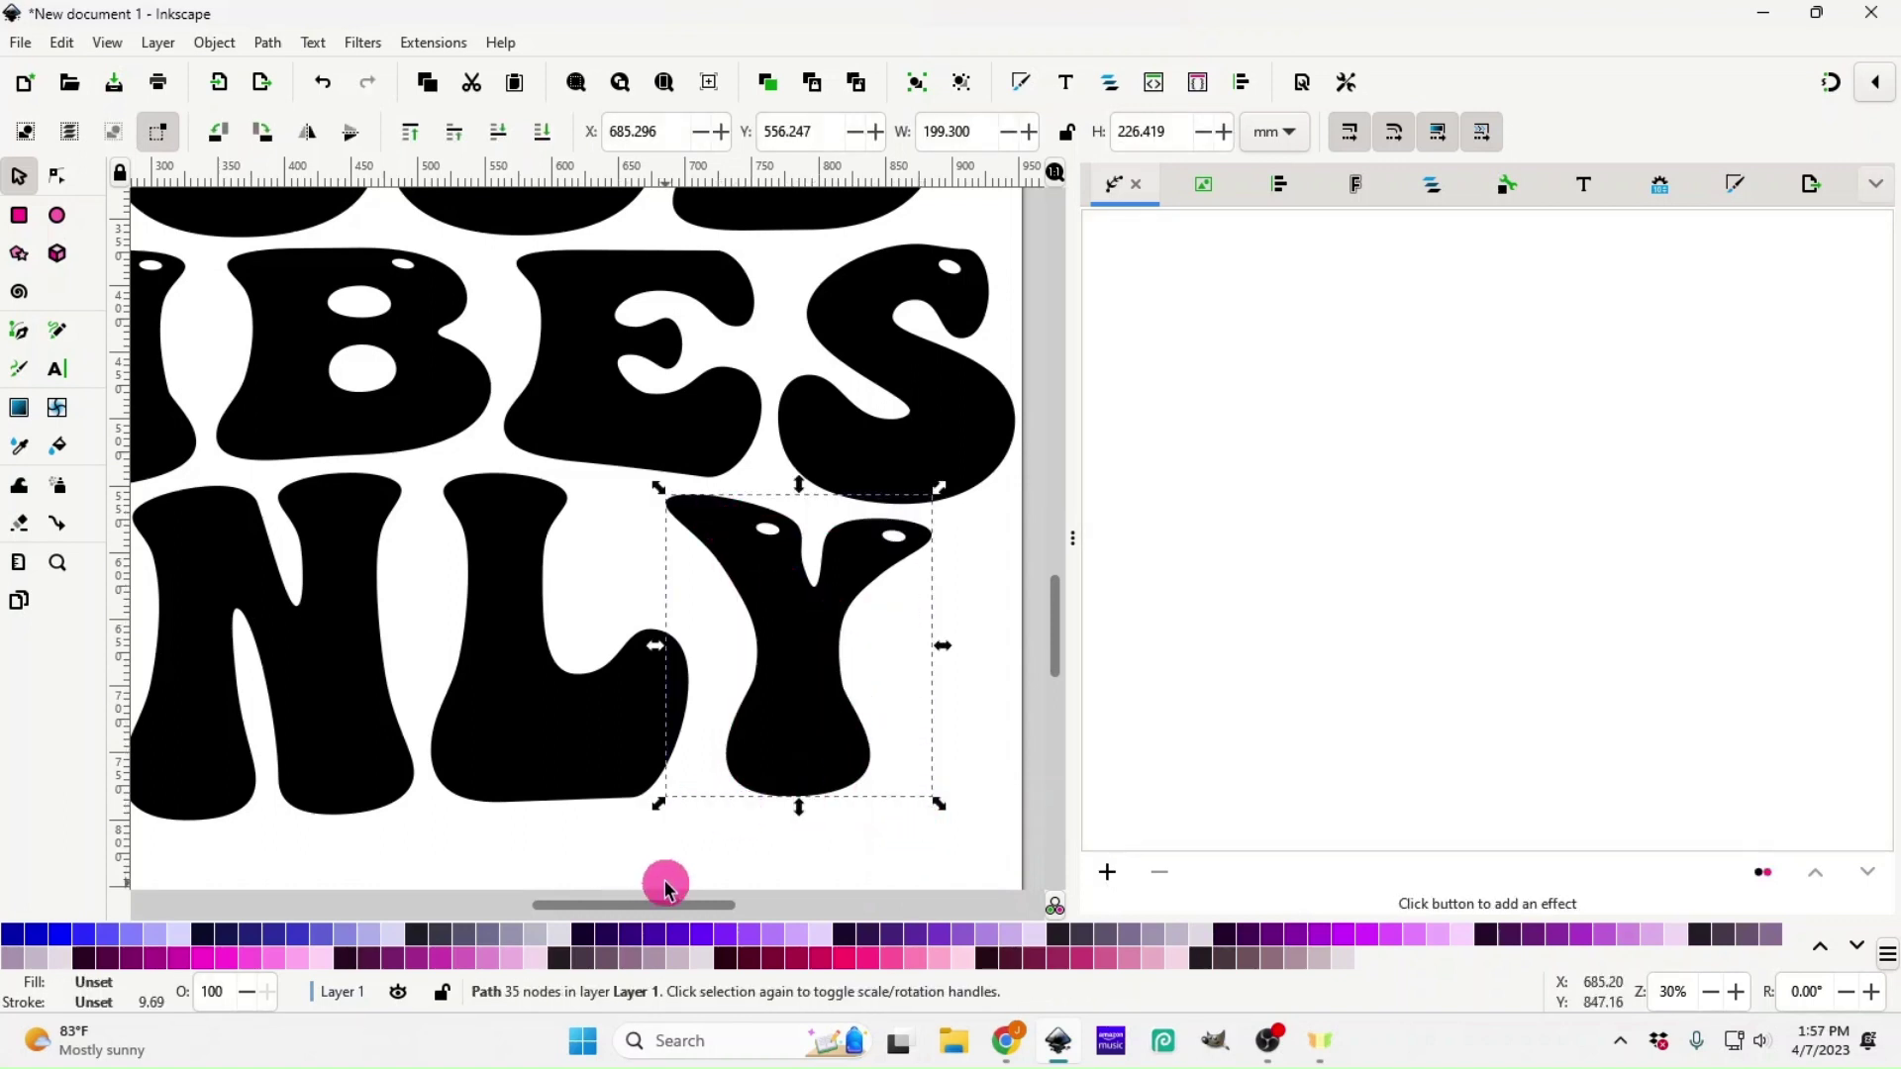
{"action": "left_click_drag", "start_coordinate": [638, 905], "coordinate": [516, 908]}
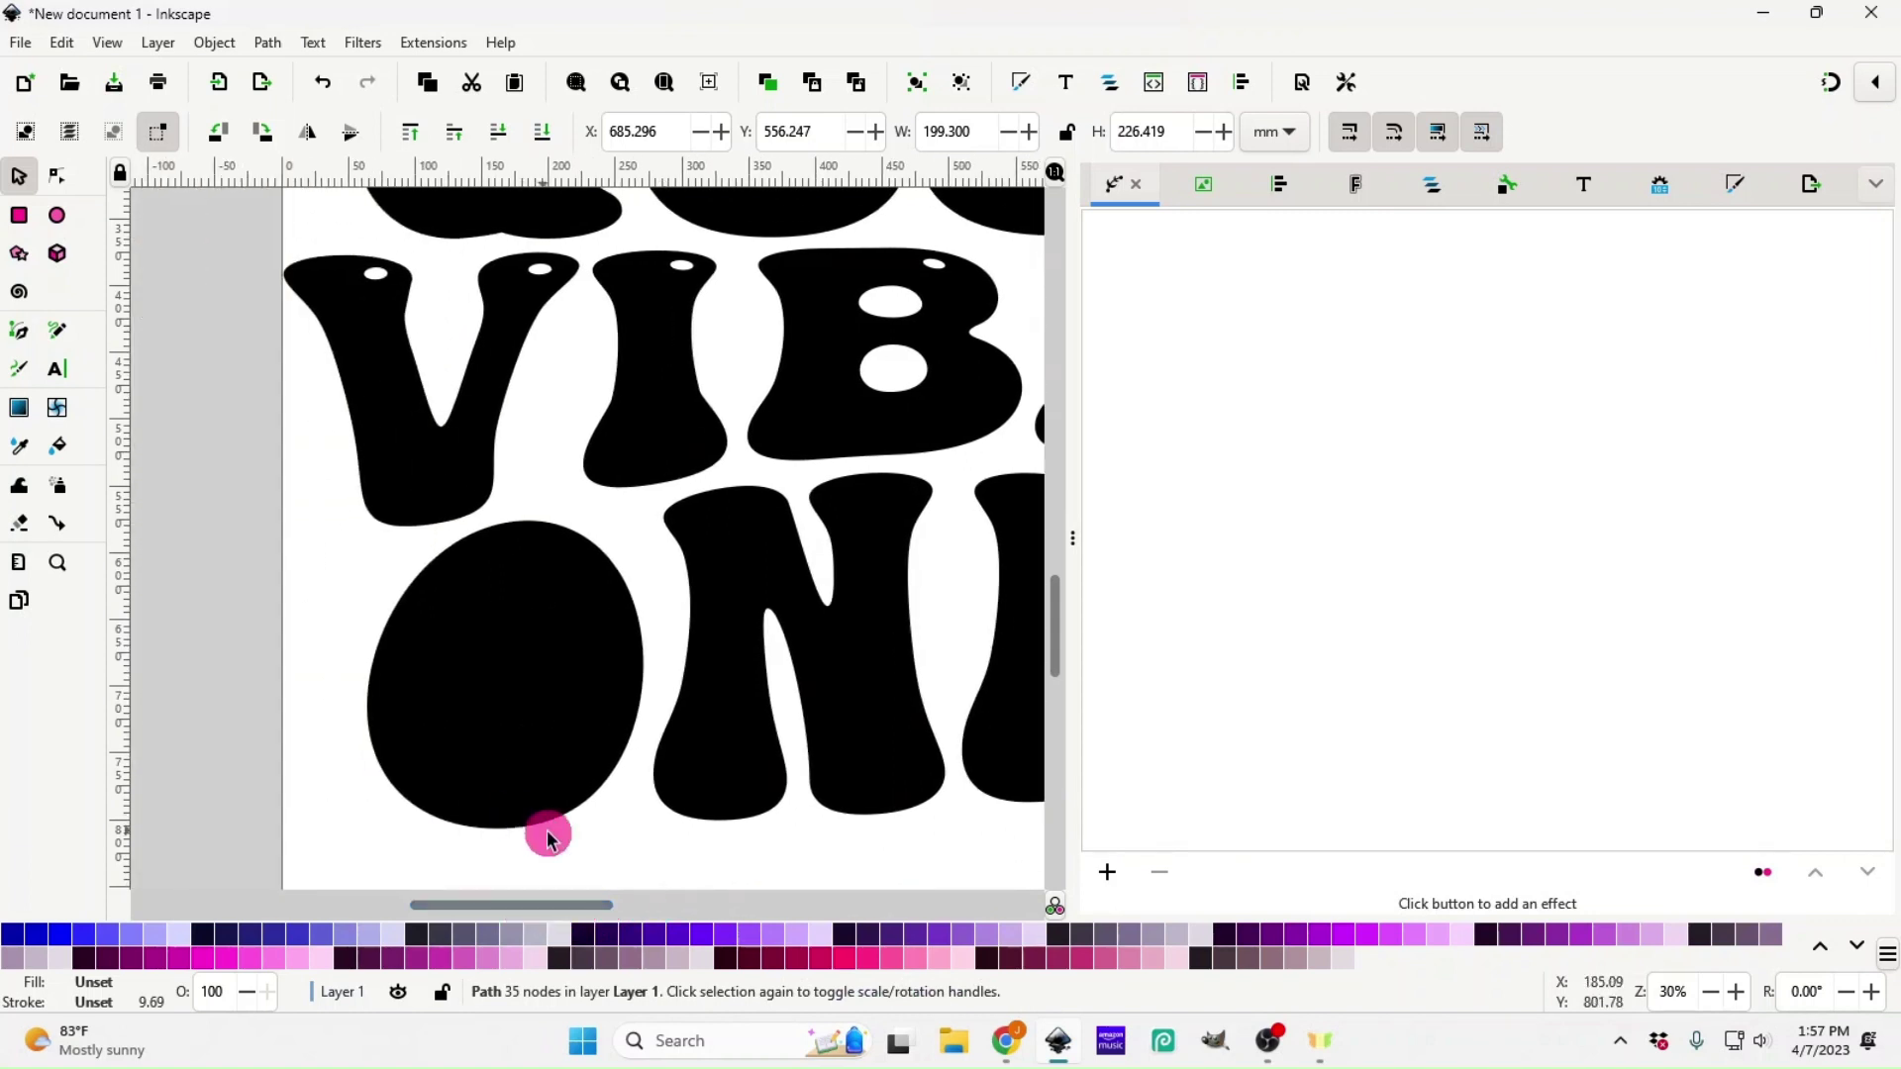
{"action": "left_click_drag", "start_coordinate": [346, 539], "coordinate": [627, 865]}
{"action": "key", "text": "ctrl+k"}
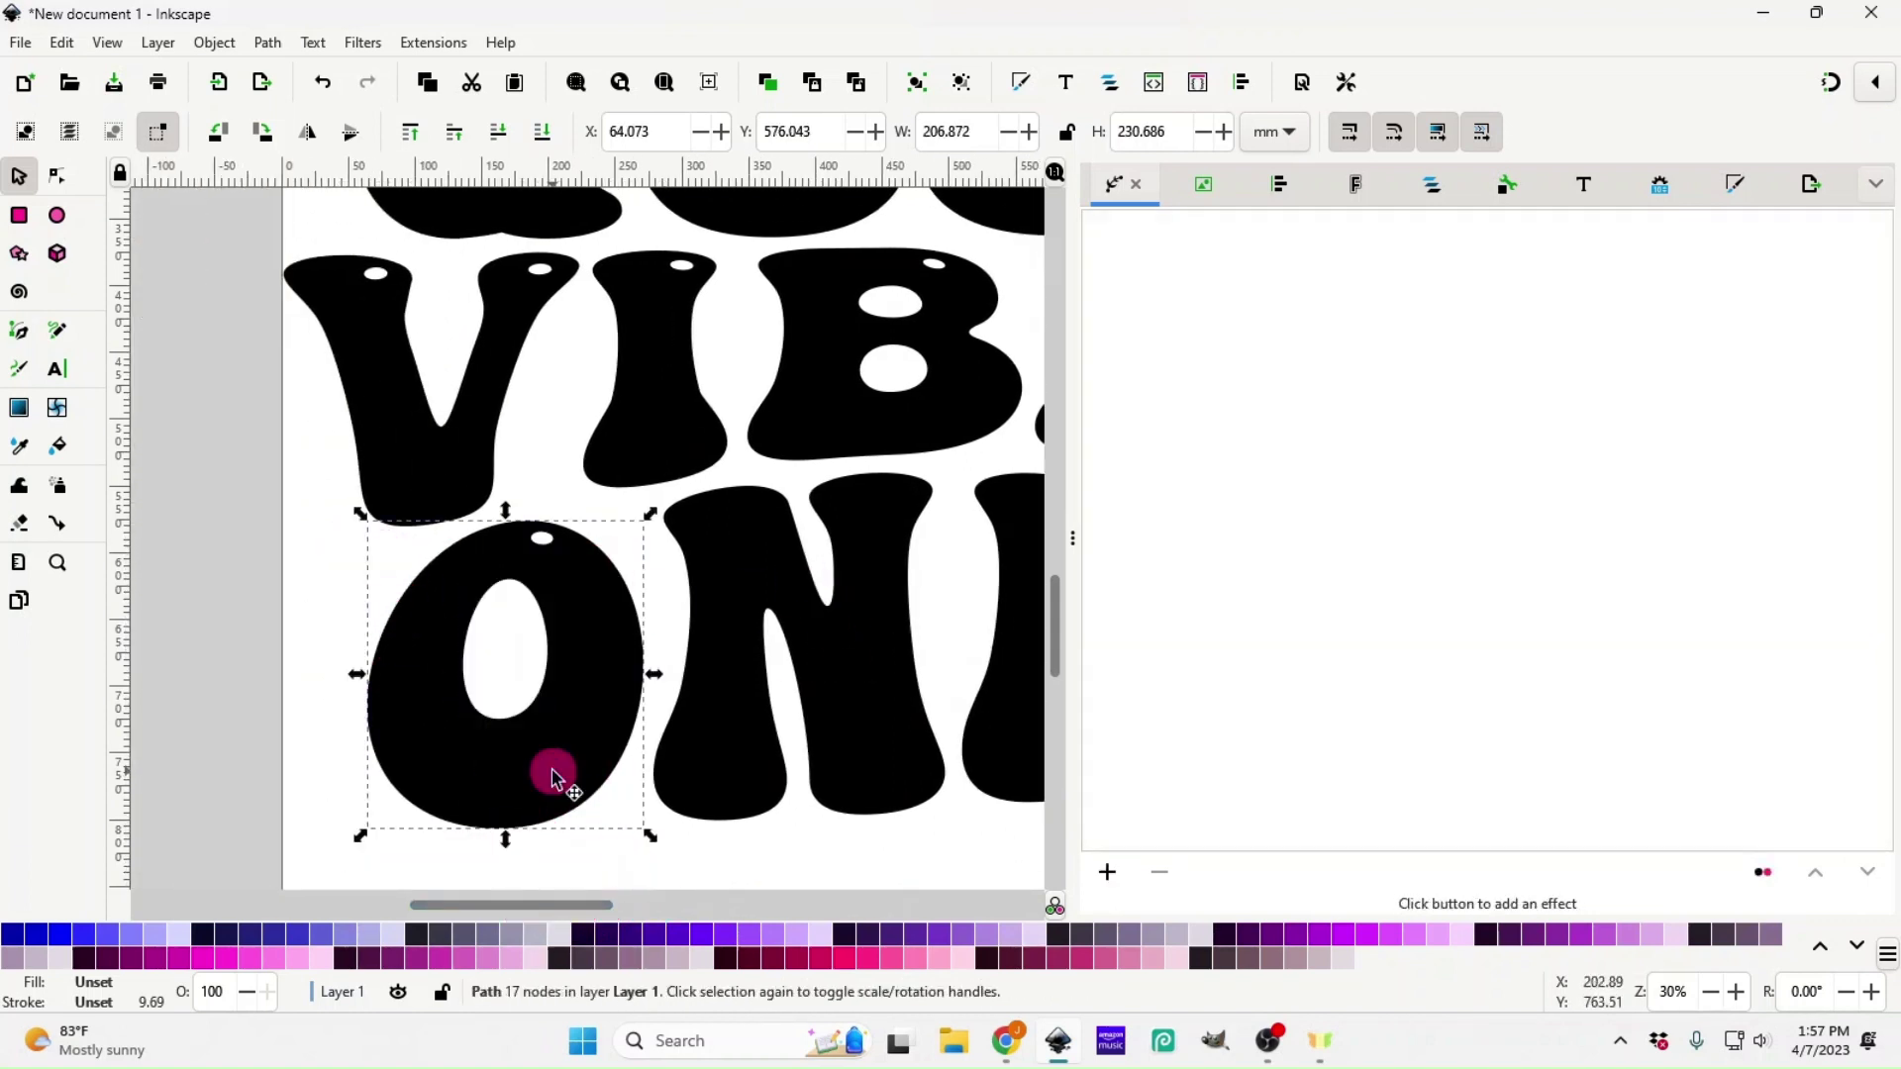
{"action": "left_click", "coordinate": [825, 661]}
{"action": "left_click", "coordinate": [777, 940]}
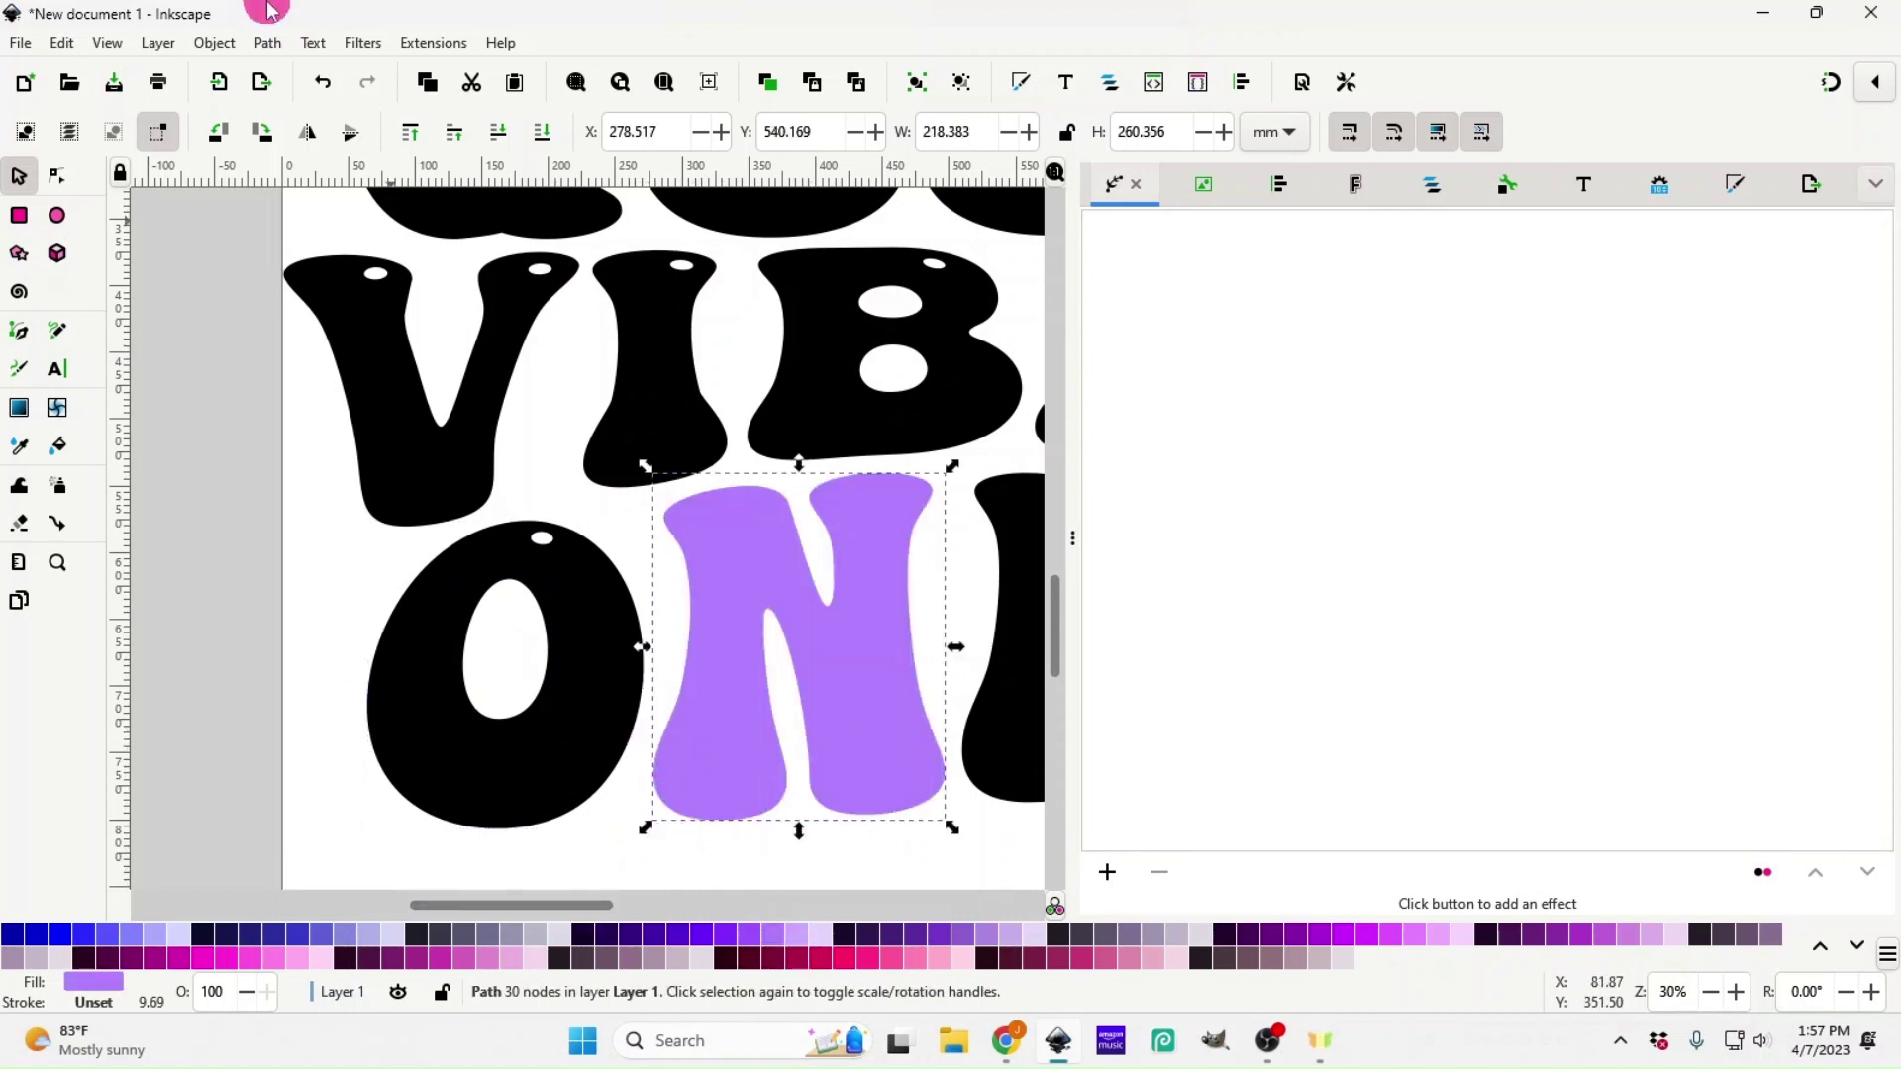
{"action": "left_click", "coordinate": [326, 91]}
- Move the multicoloured reference design from above the page to just left of it, beside the black lettering
{"action": "key", "text": "minus"}
{"action": "key", "text": "minus"}
{"action": "key", "text": "minus"}
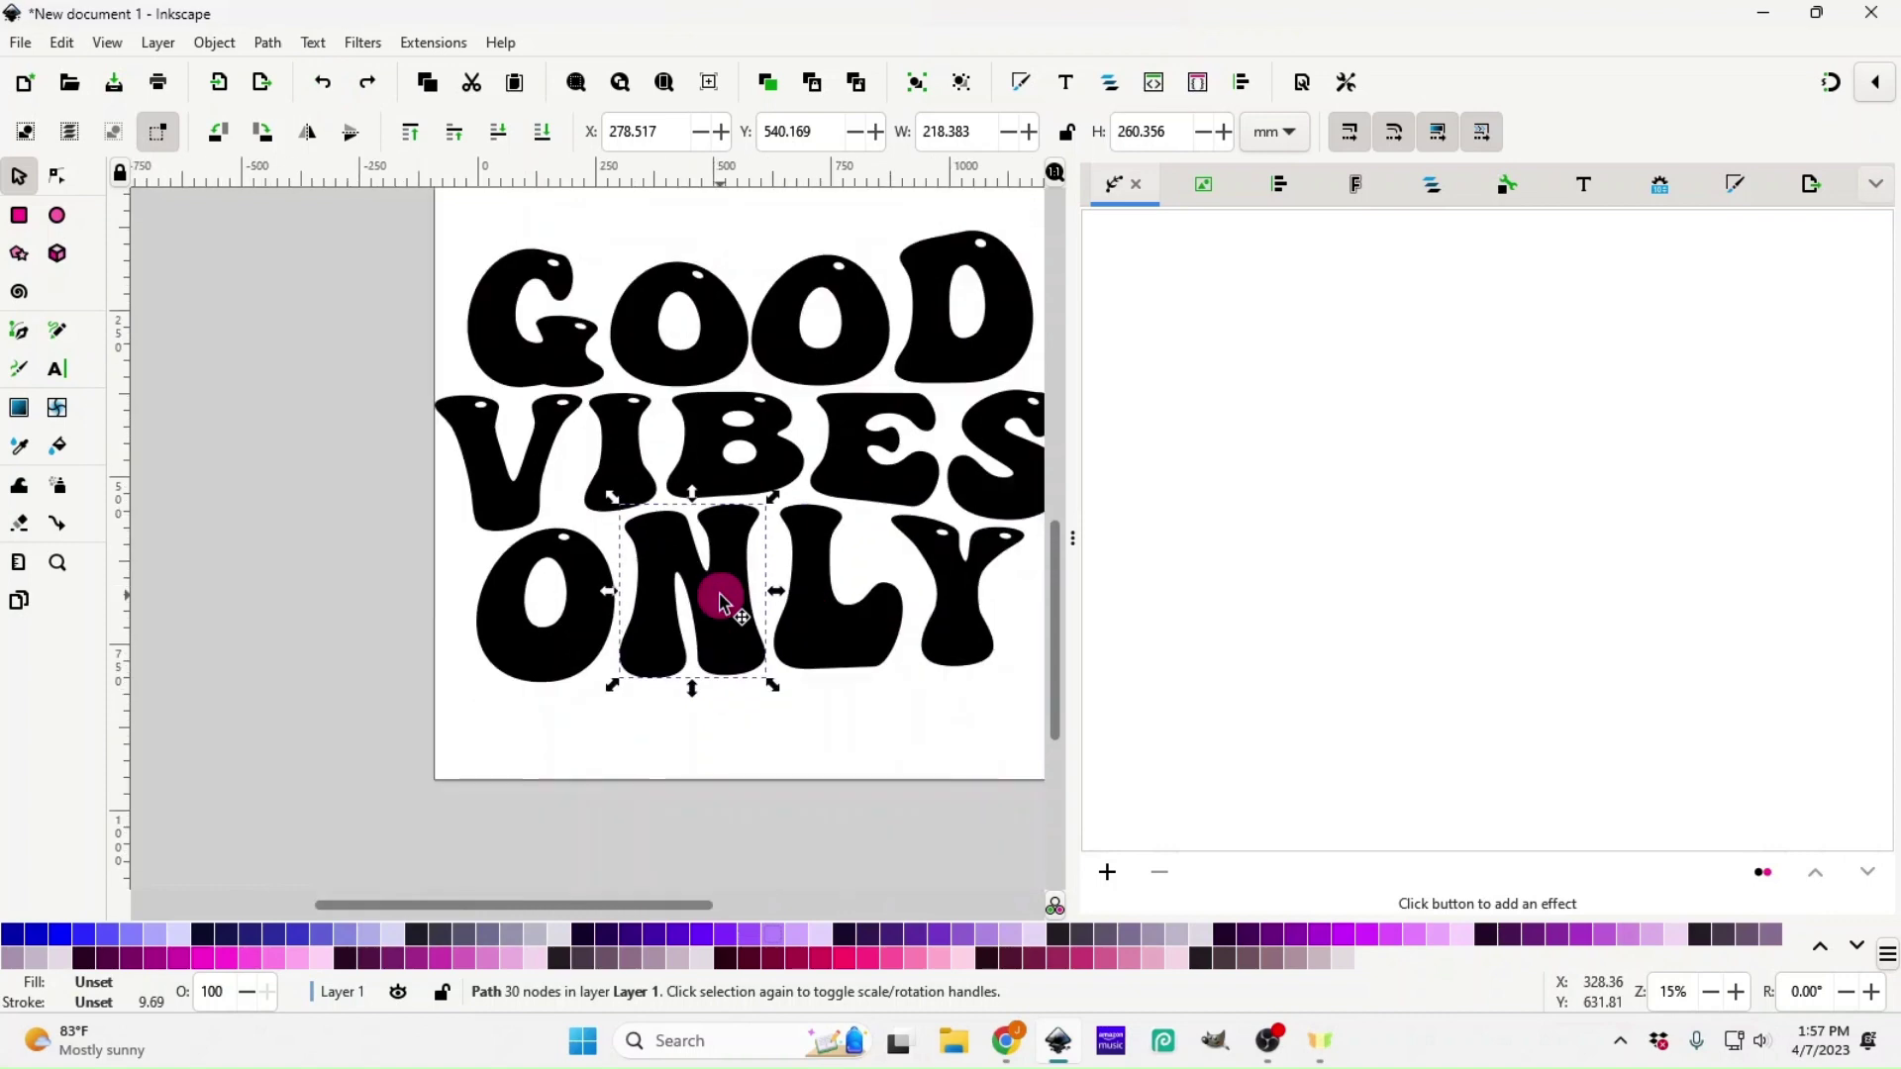
{"action": "key", "text": "minus"}
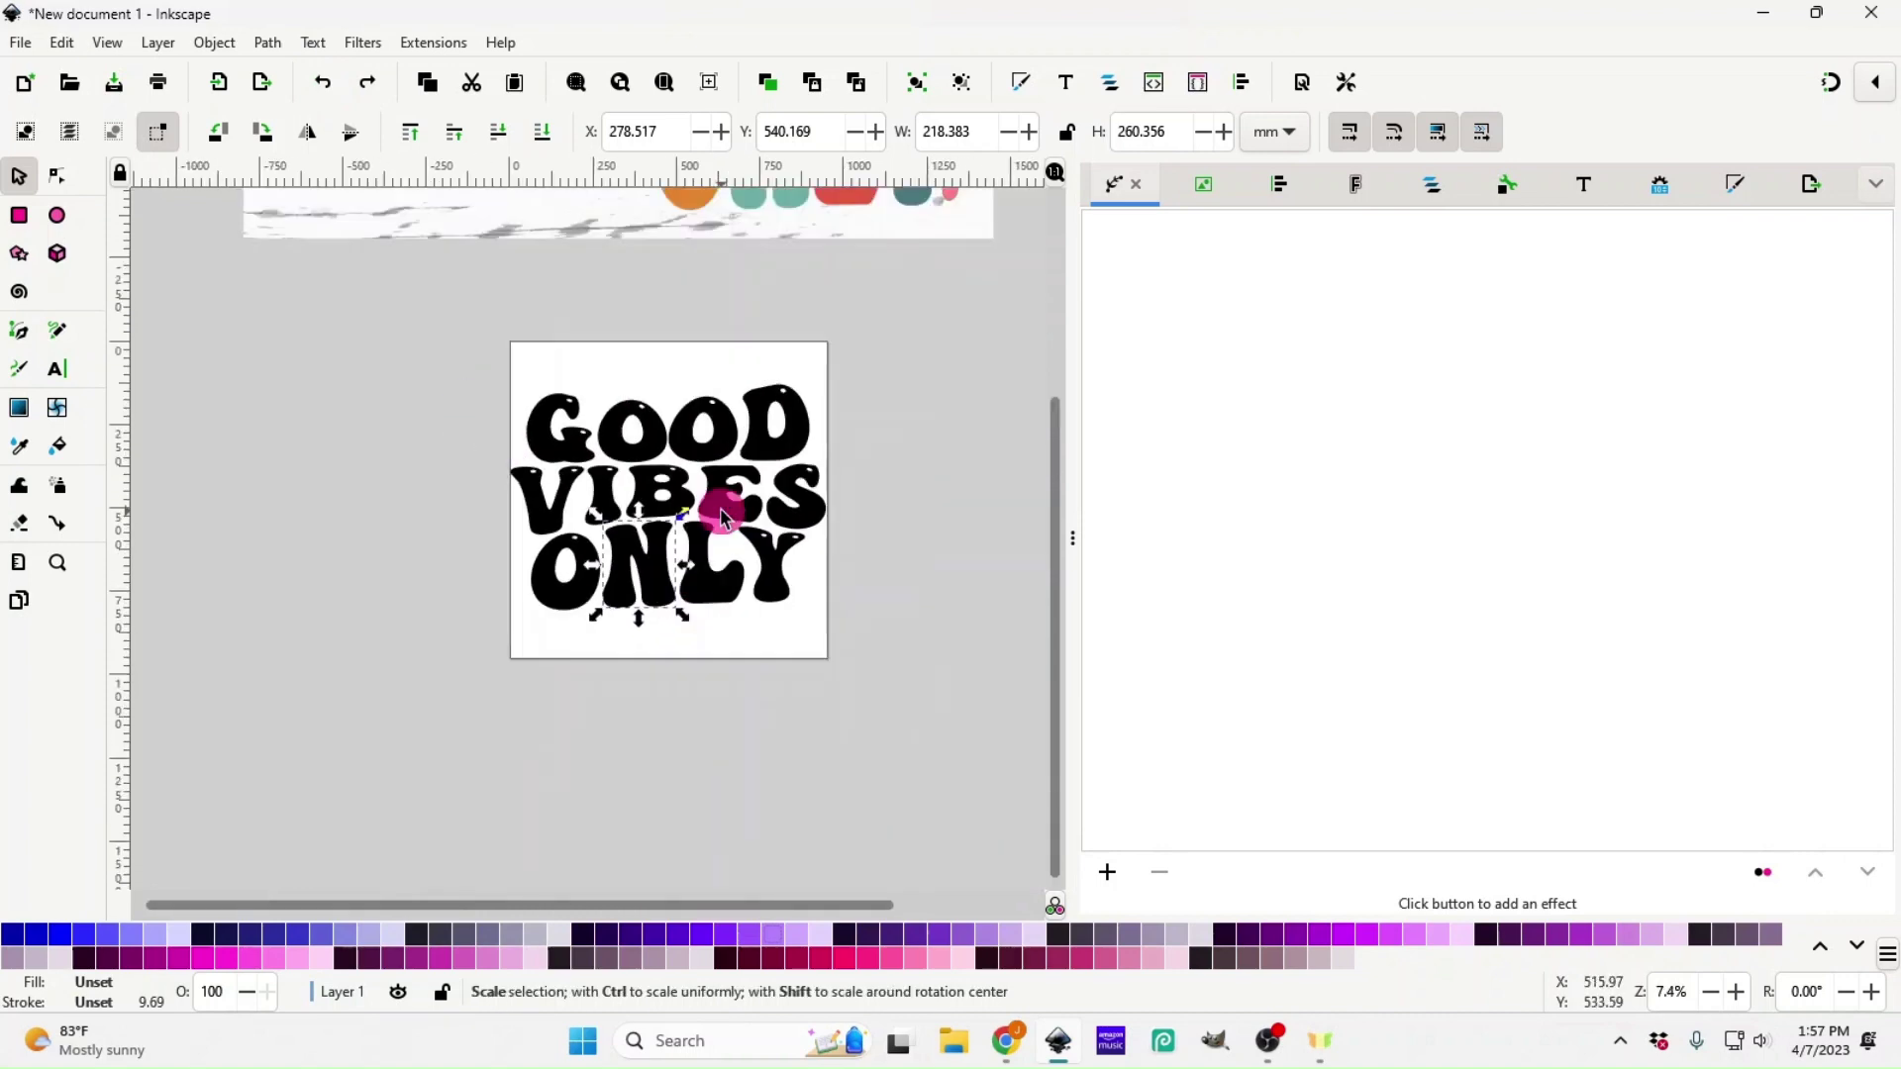
{"action": "left_click_drag", "start_coordinate": [928, 247], "coordinate": [425, 709]}
- Fill the G in GOOD with the slate teal sampled from the G in the reference design
{"action": "left_click", "coordinate": [559, 441]}
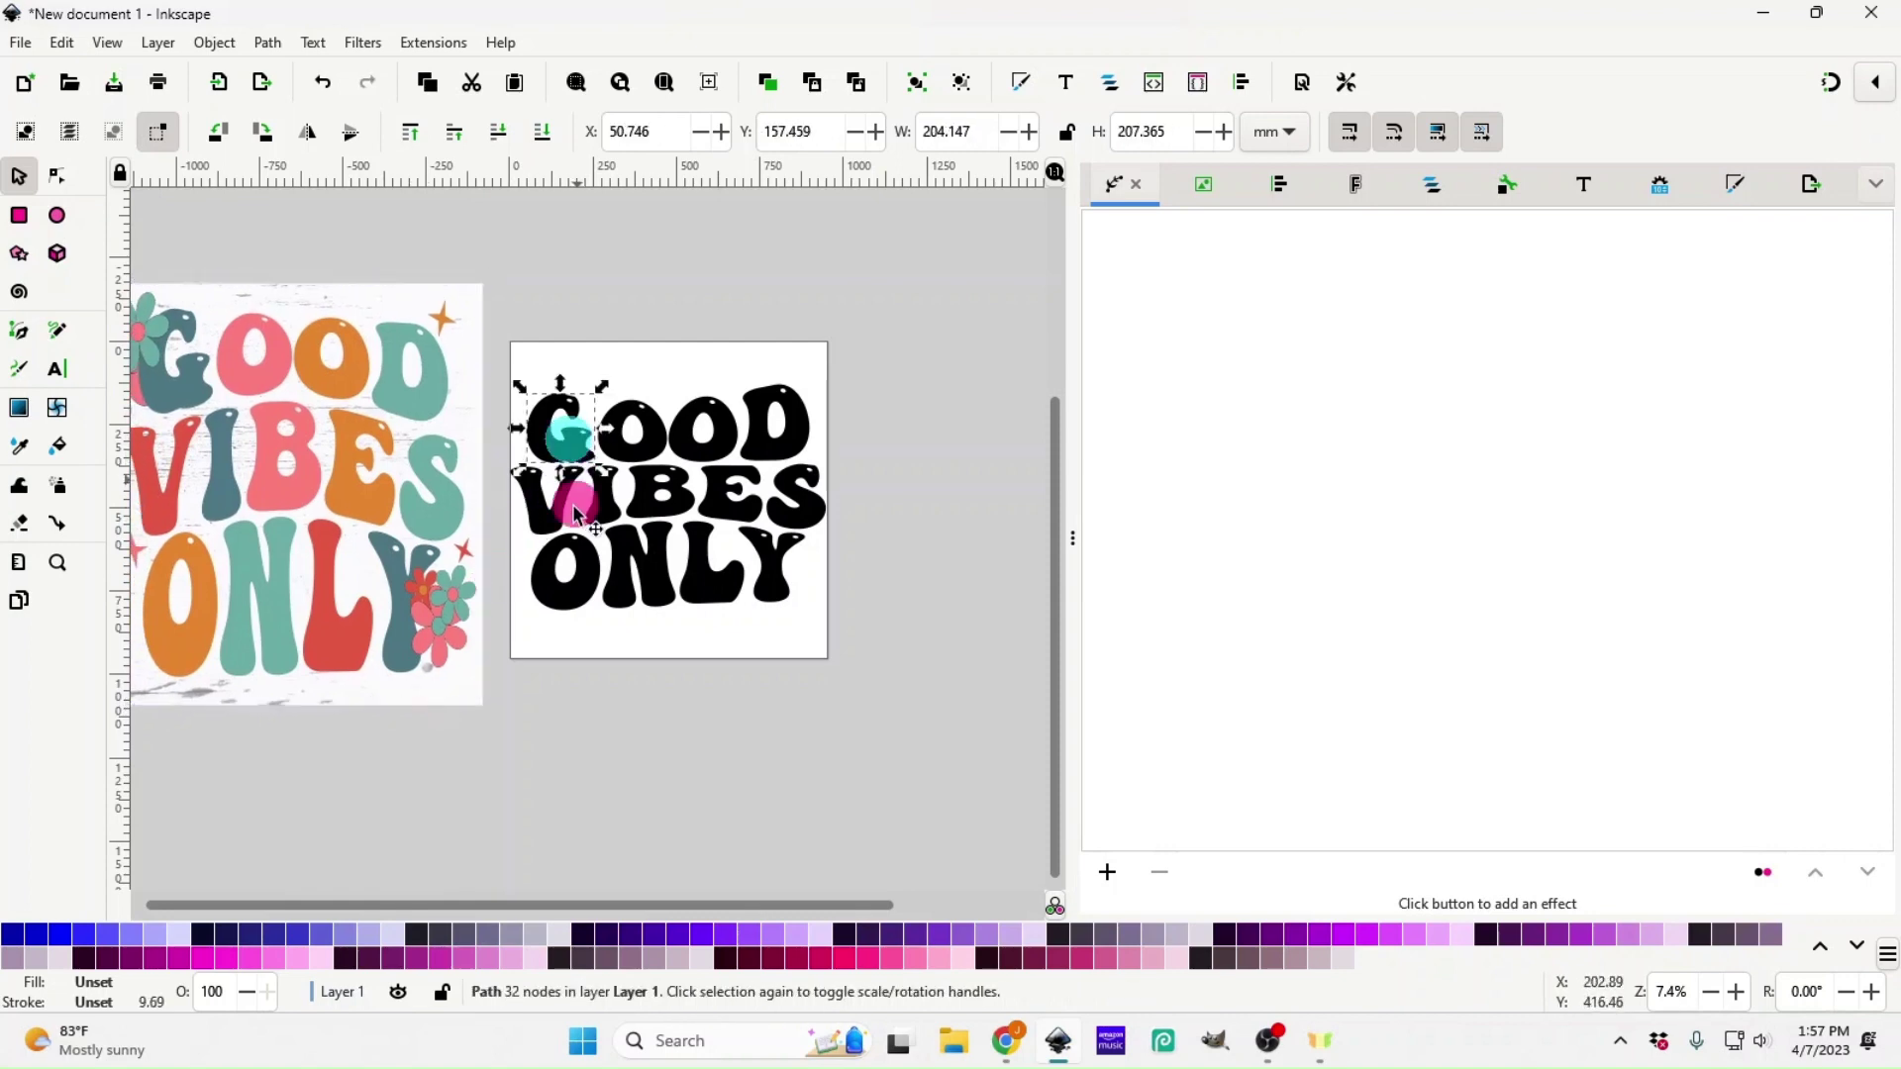
{"action": "left_click", "coordinate": [19, 445]}
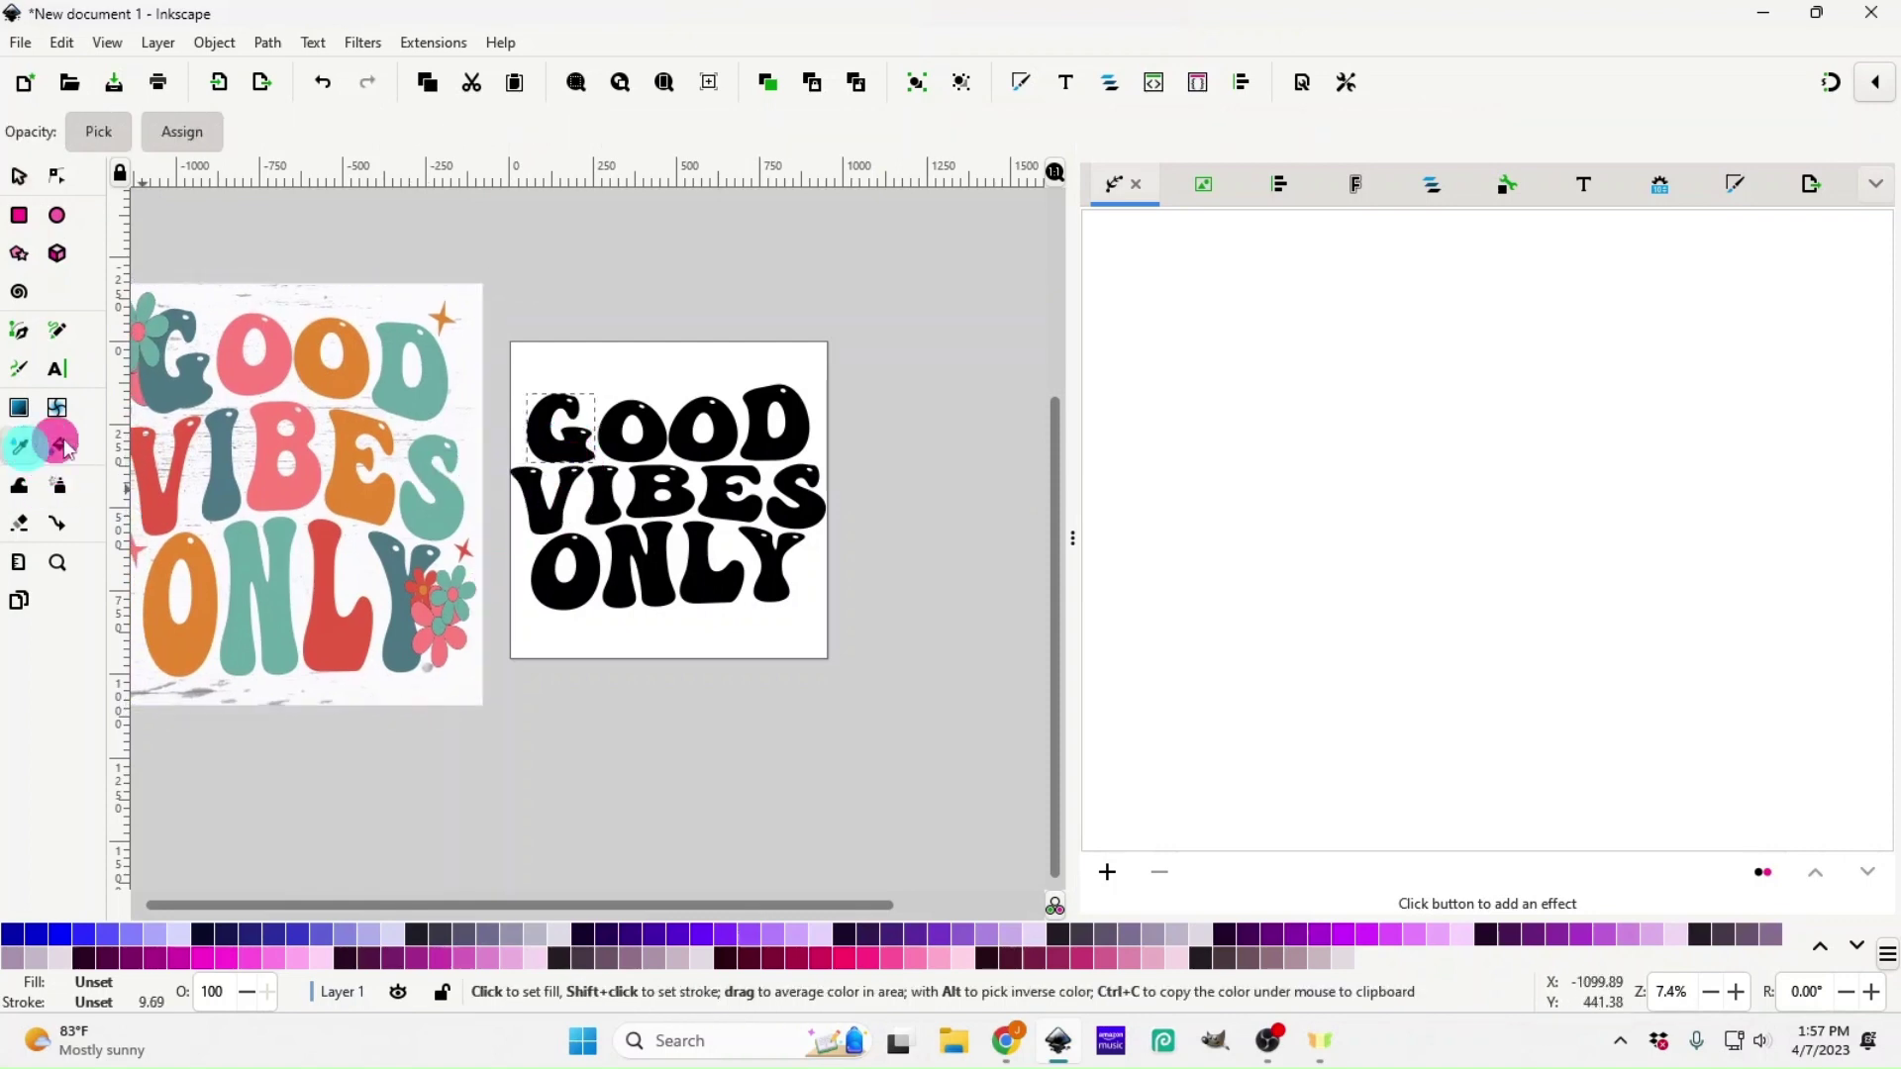
{"action": "left_click", "coordinate": [173, 394]}
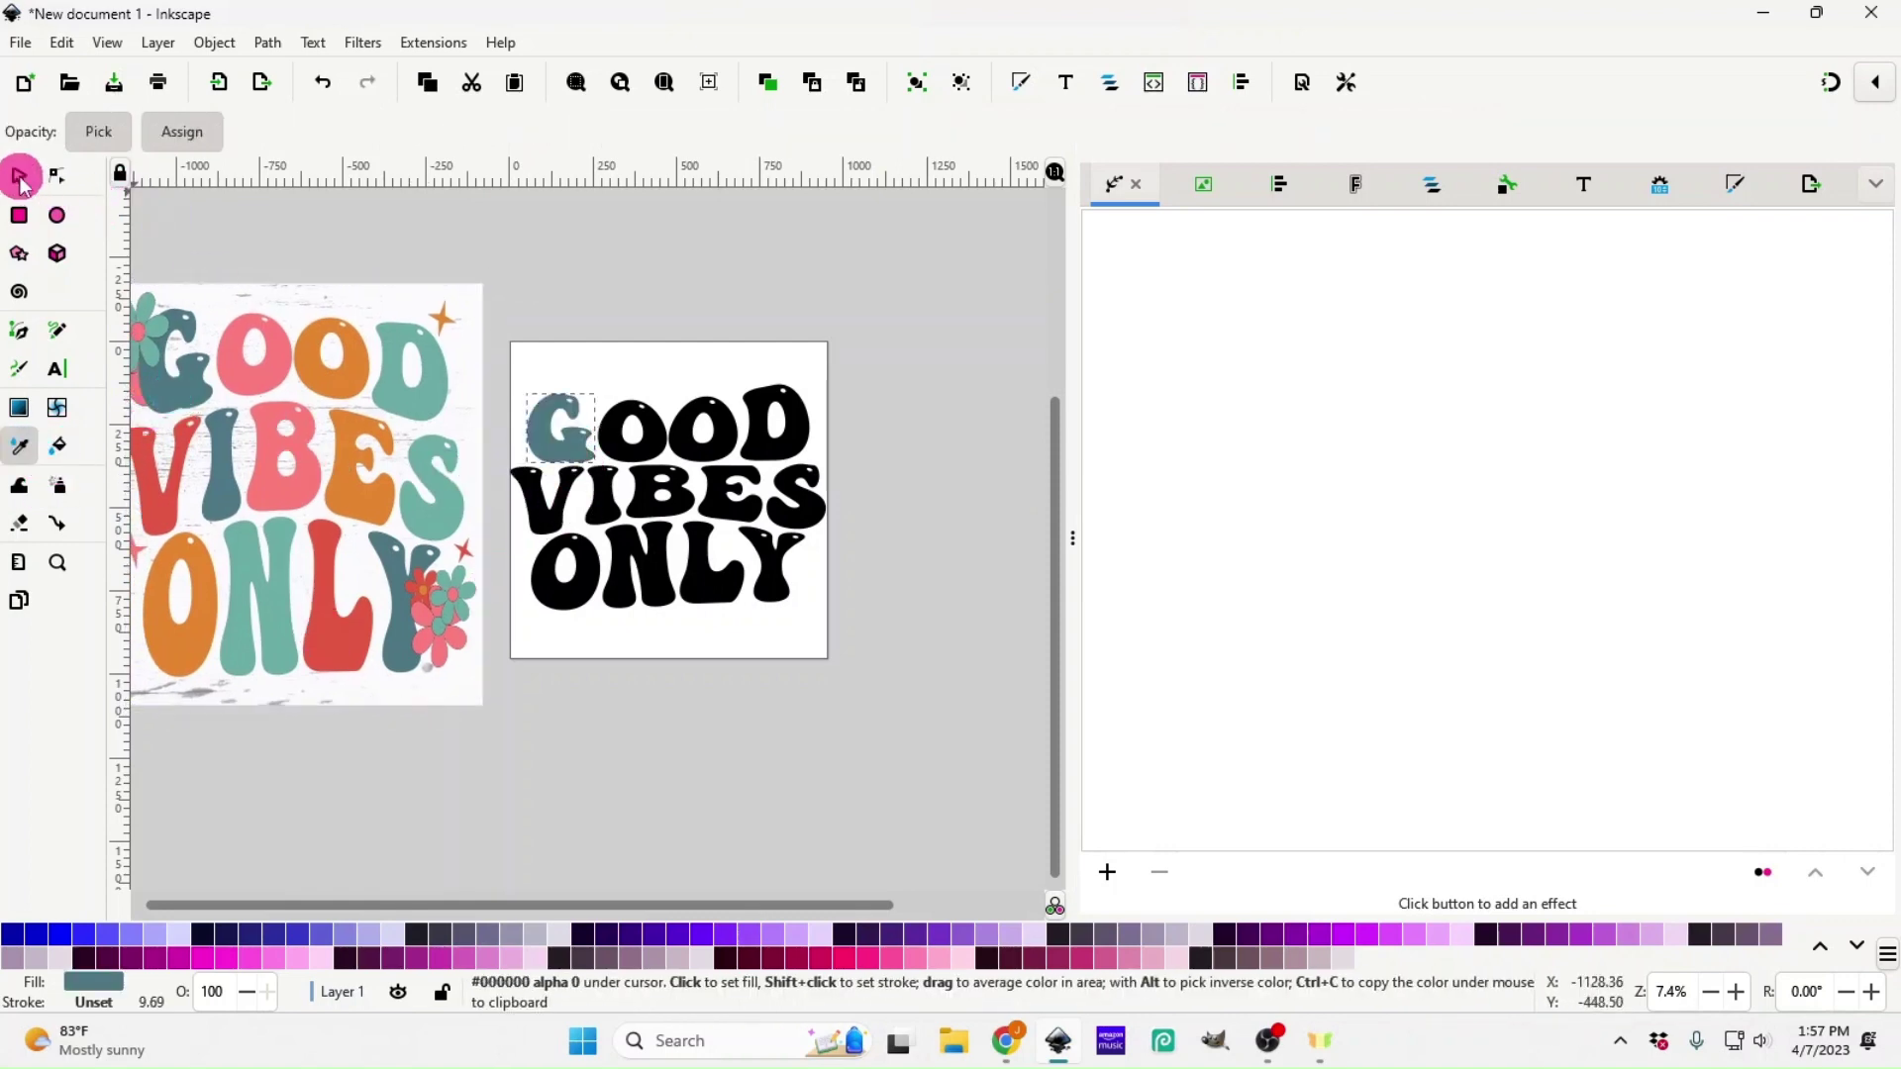
- Fill the first O in GOOD with pink and the second O with orange, sampled from the matching reference letters
{"action": "left_click", "coordinate": [19, 176]}
{"action": "left_click", "coordinate": [648, 435]}
{"action": "left_click", "coordinate": [19, 446]}
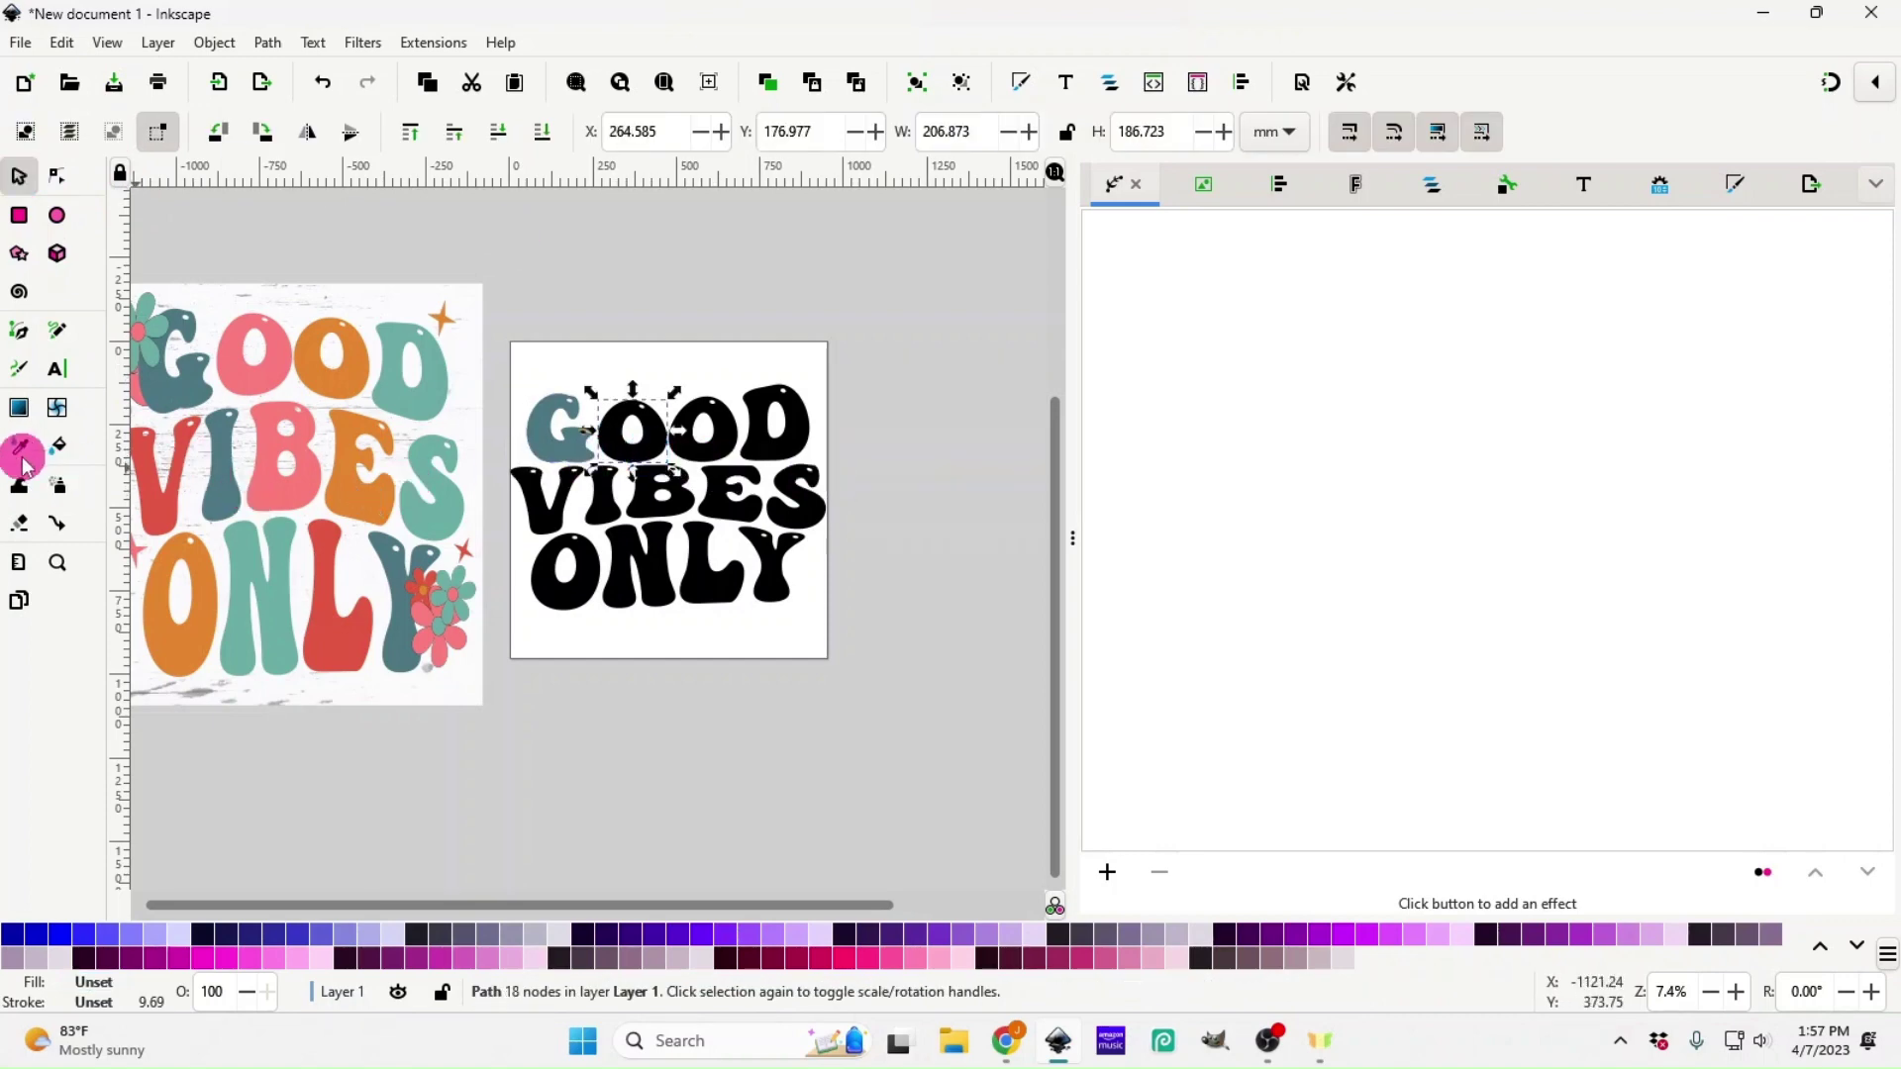
{"action": "left_click", "coordinate": [276, 370]}
{"action": "left_click", "coordinate": [18, 176]}
{"action": "left_click", "coordinate": [693, 435]}
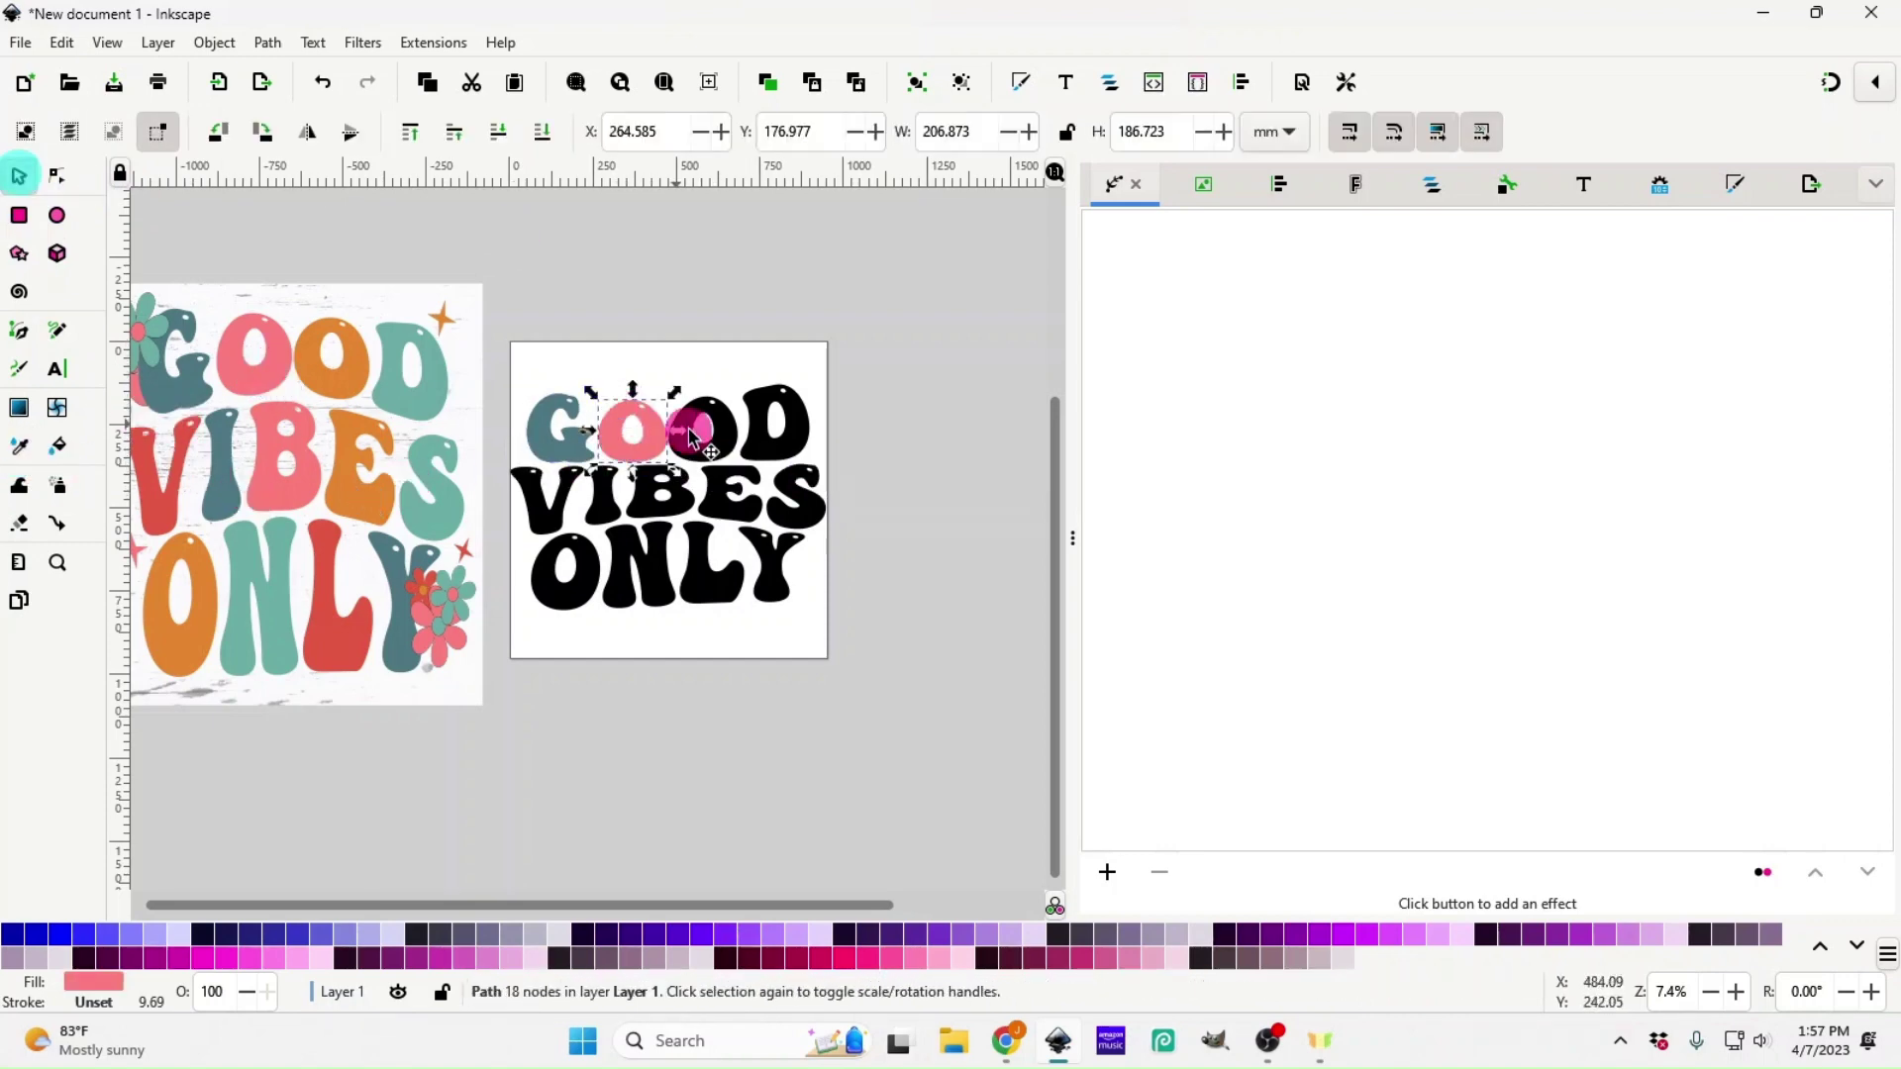
{"action": "left_click", "coordinate": [38, 446]}
{"action": "left_click", "coordinate": [333, 379]}
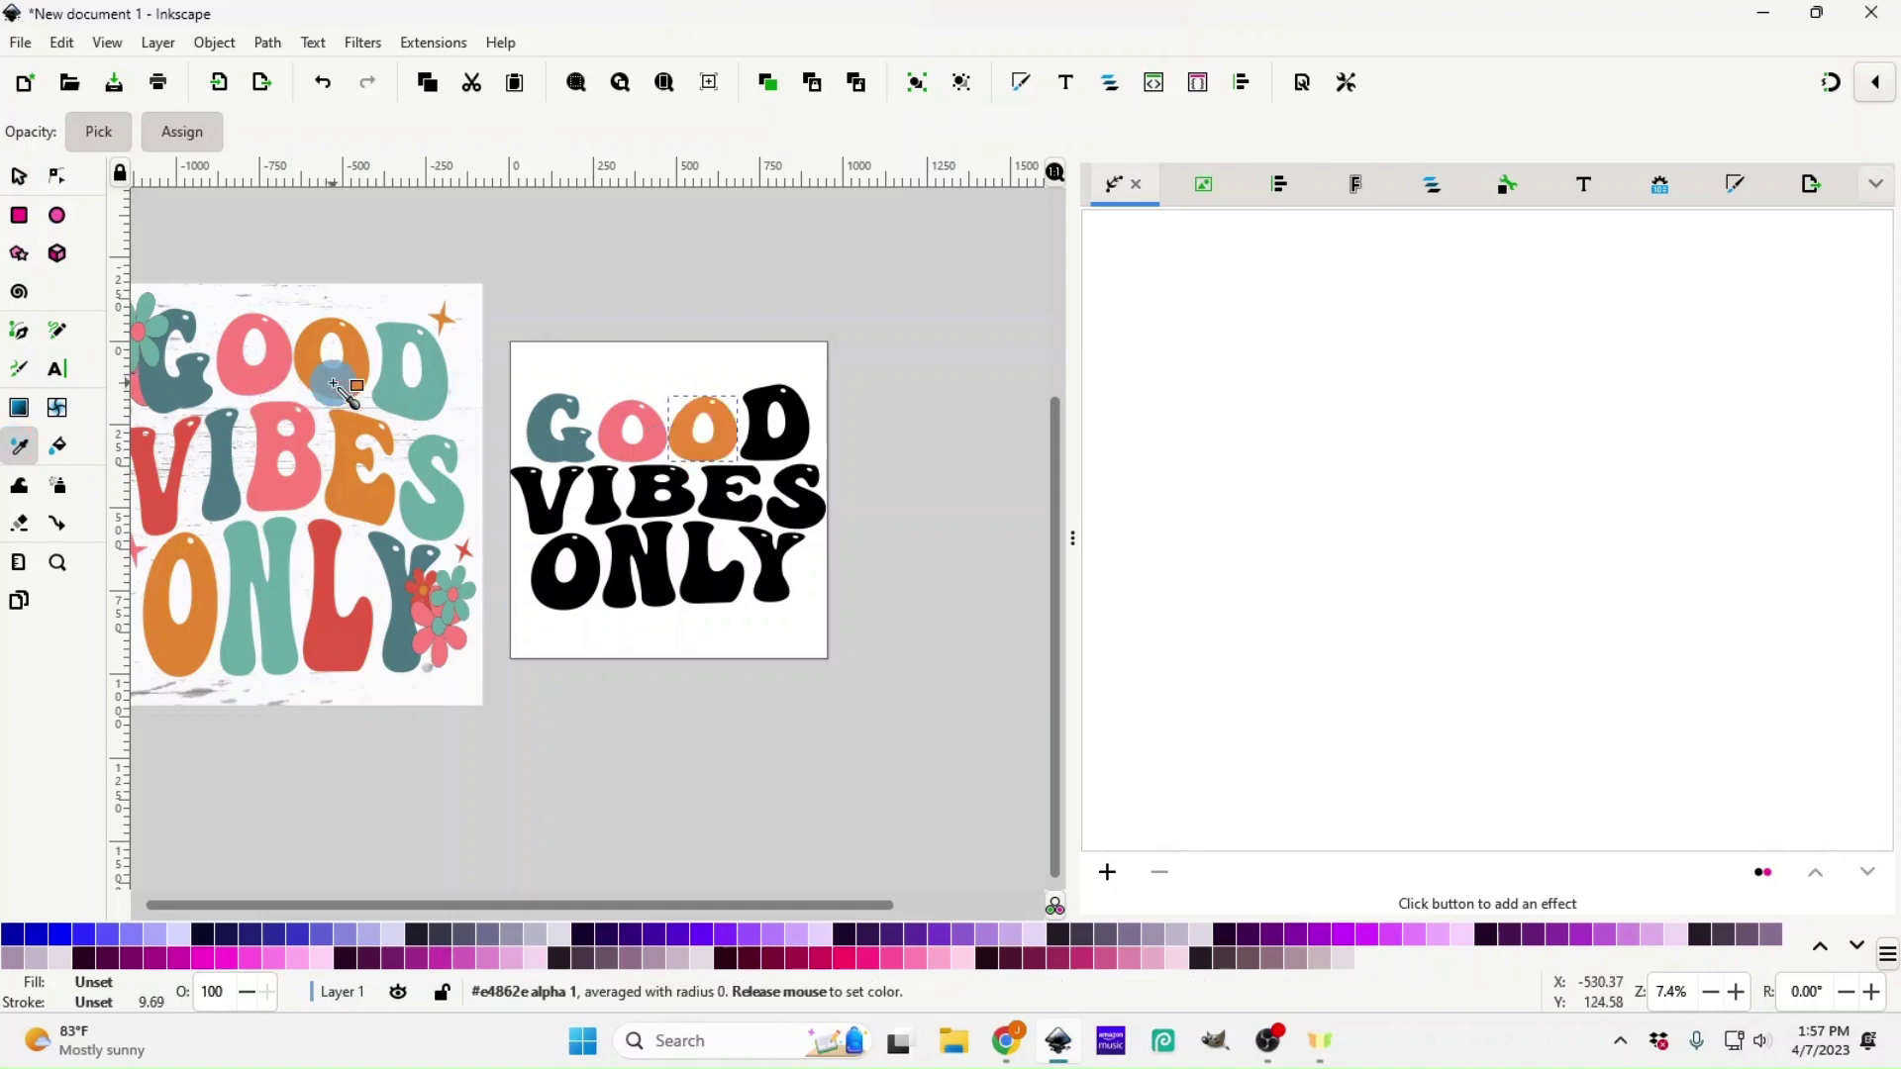
- Fill the D in GOOD with the light teal green sampled from the D in the reference design
{"action": "left_click", "coordinate": [34, 194]}
{"action": "left_click", "coordinate": [777, 433]}
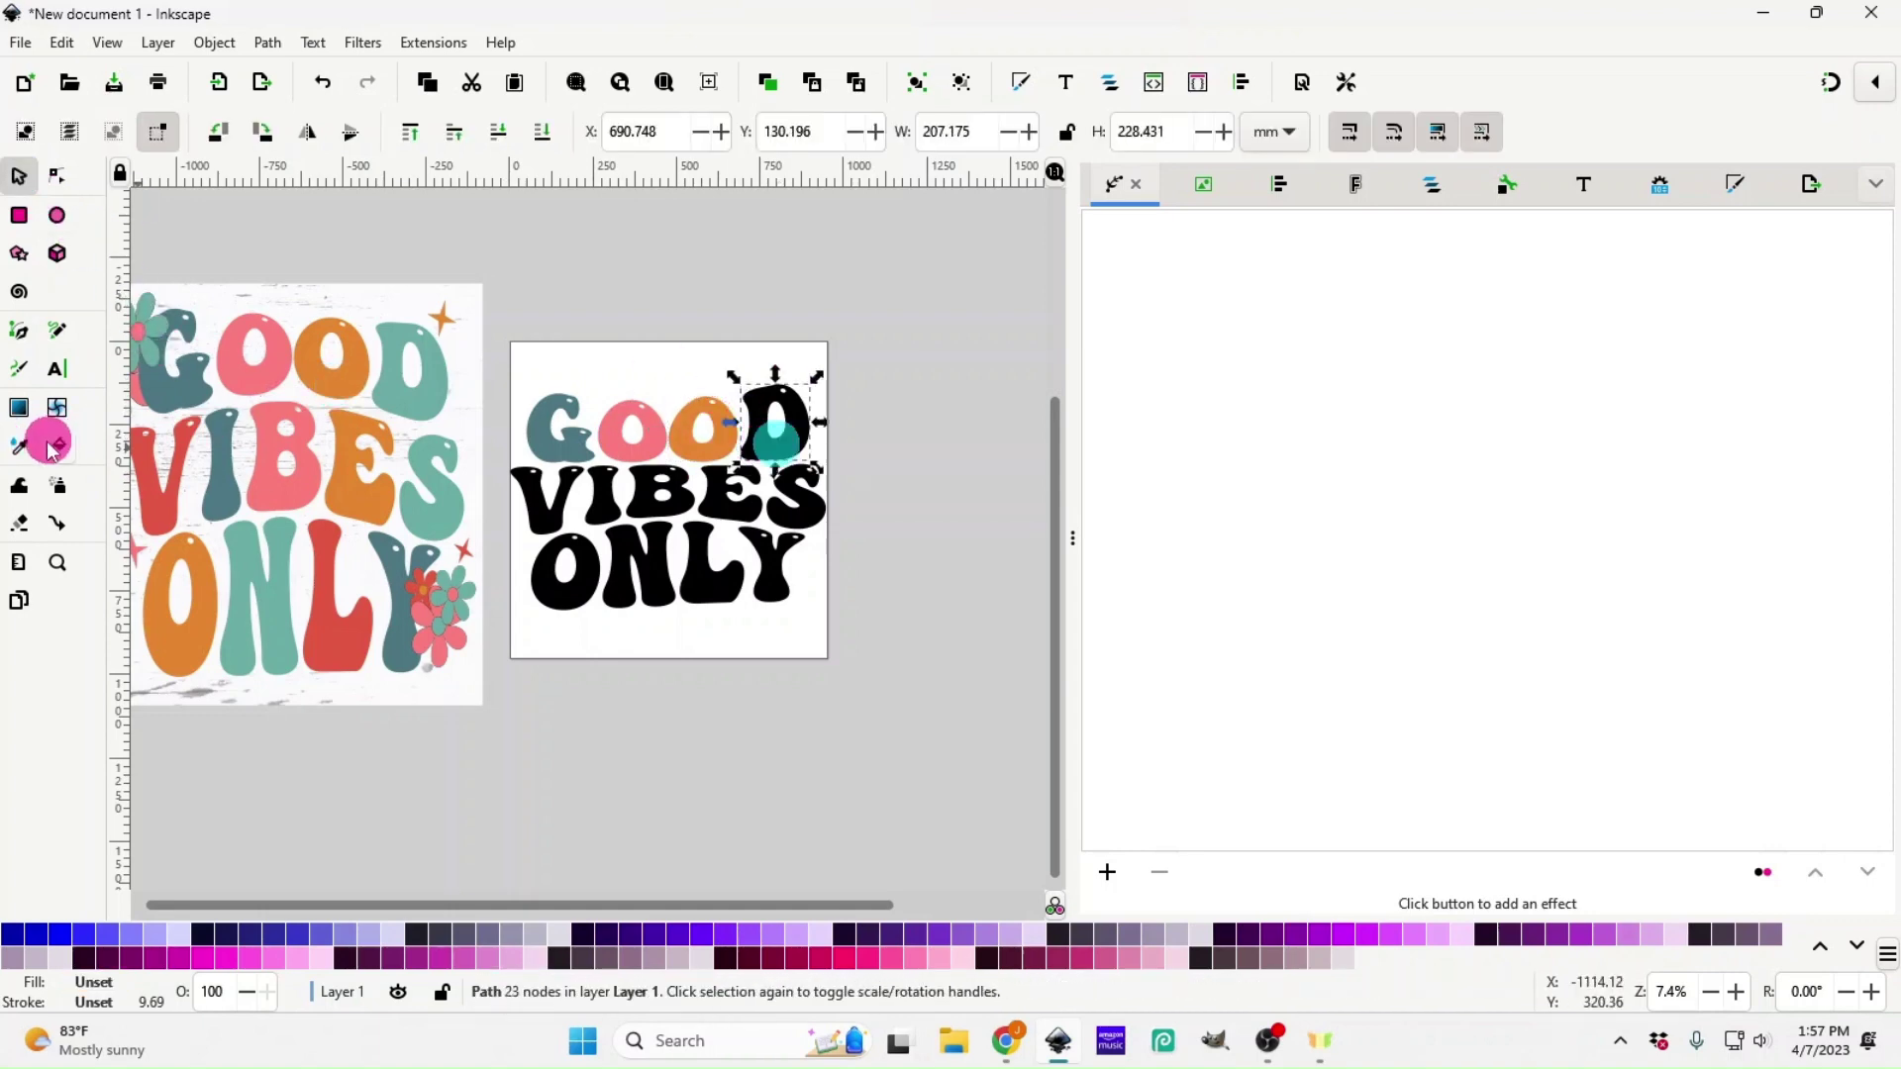
{"action": "left_click", "coordinate": [52, 447]}
{"action": "left_click", "coordinate": [396, 408]}
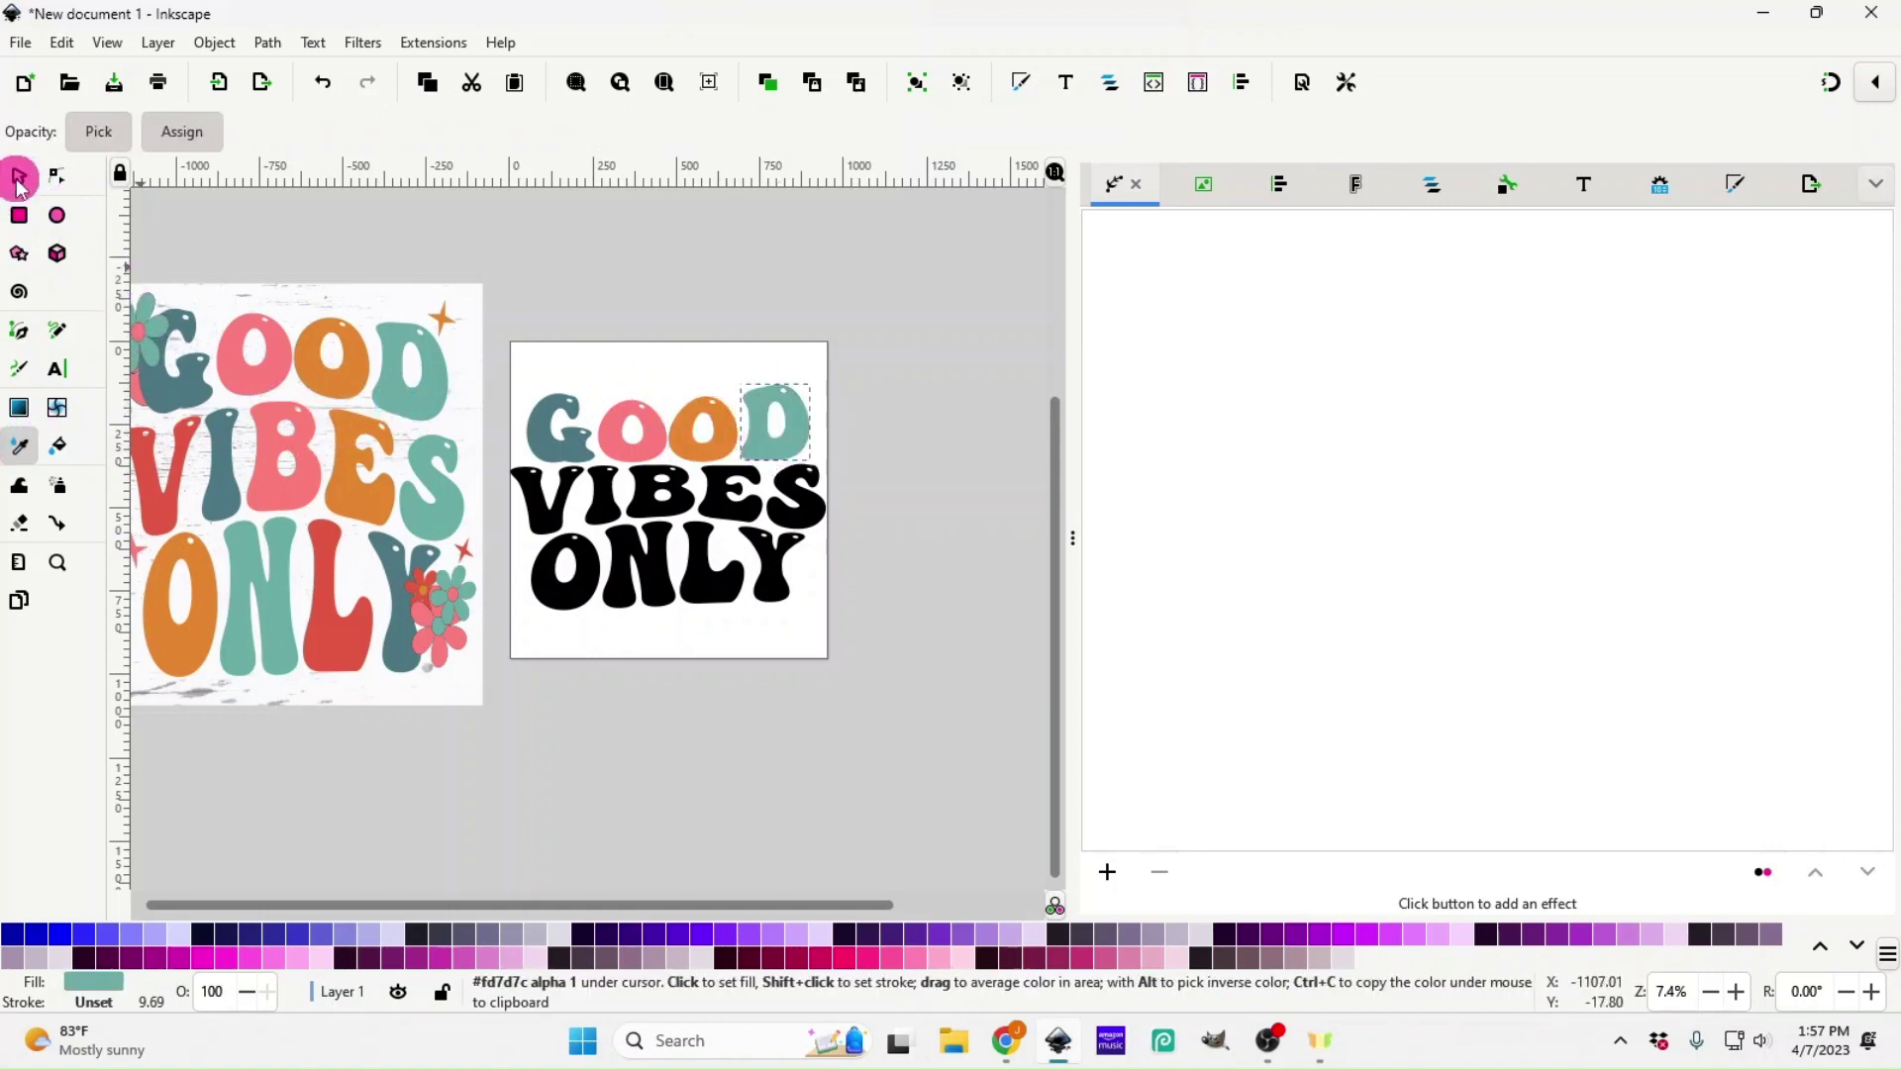
- Fill the V in VIBES with red and the I with slate teal, sampled from the matching reference letters
{"action": "left_click", "coordinate": [15, 178]}
{"action": "left_click", "coordinate": [556, 506]}
{"action": "left_click", "coordinate": [20, 446]}
{"action": "left_click", "coordinate": [178, 529]}
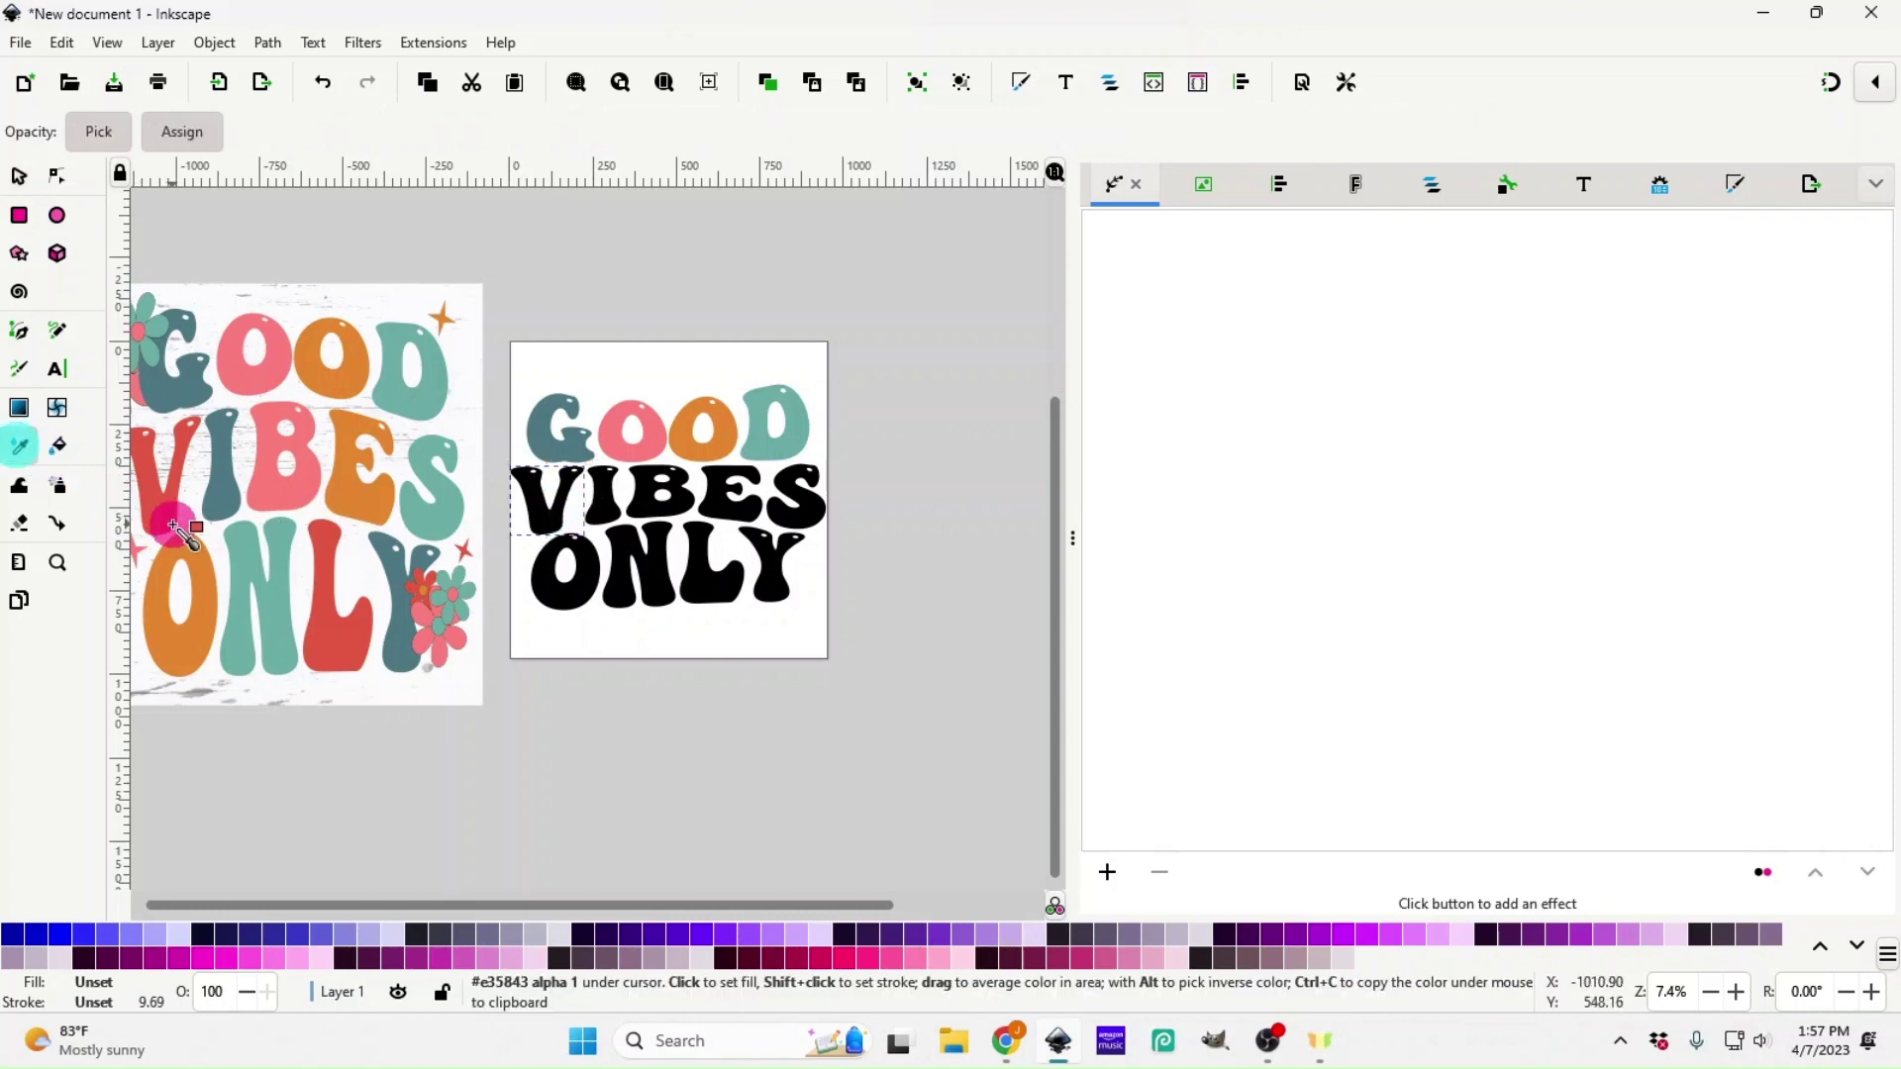
{"action": "left_click", "coordinate": [18, 176]}
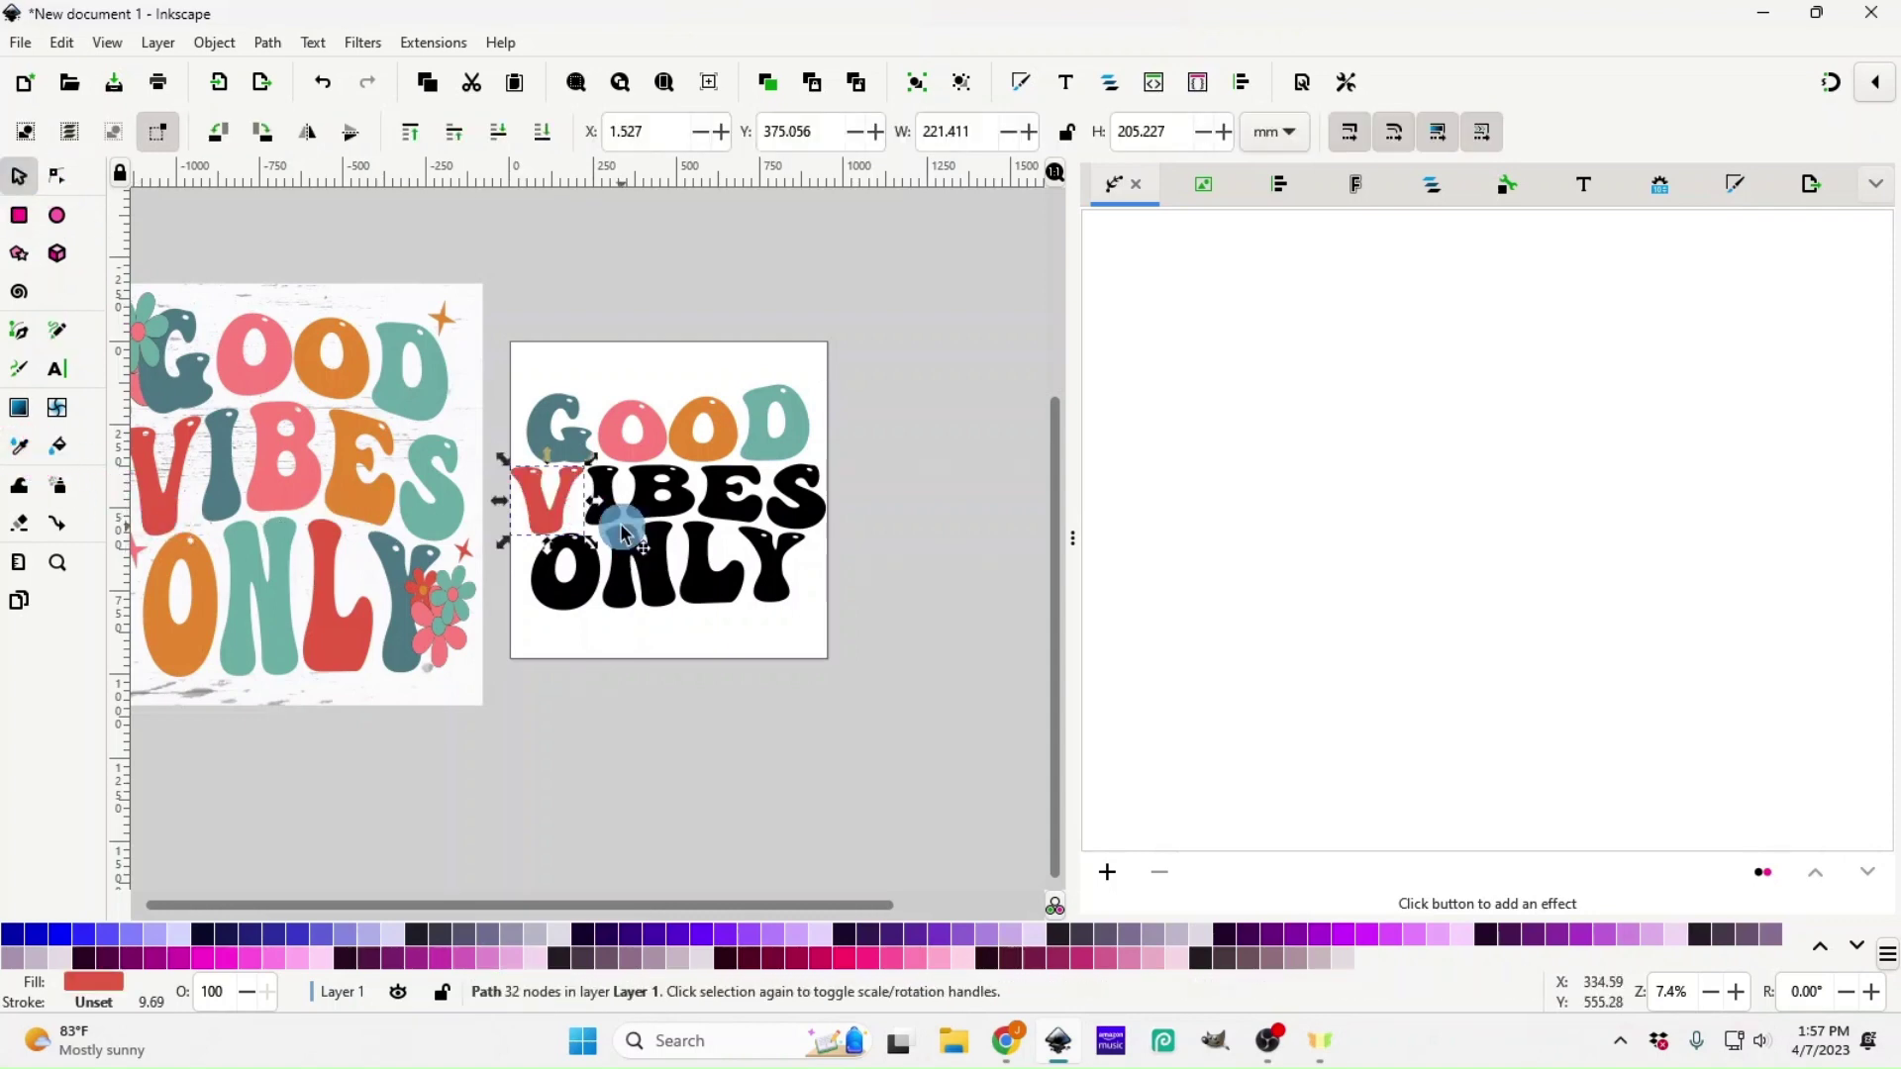
{"action": "left_click", "coordinate": [618, 529]}
{"action": "left_click", "coordinate": [33, 450]}
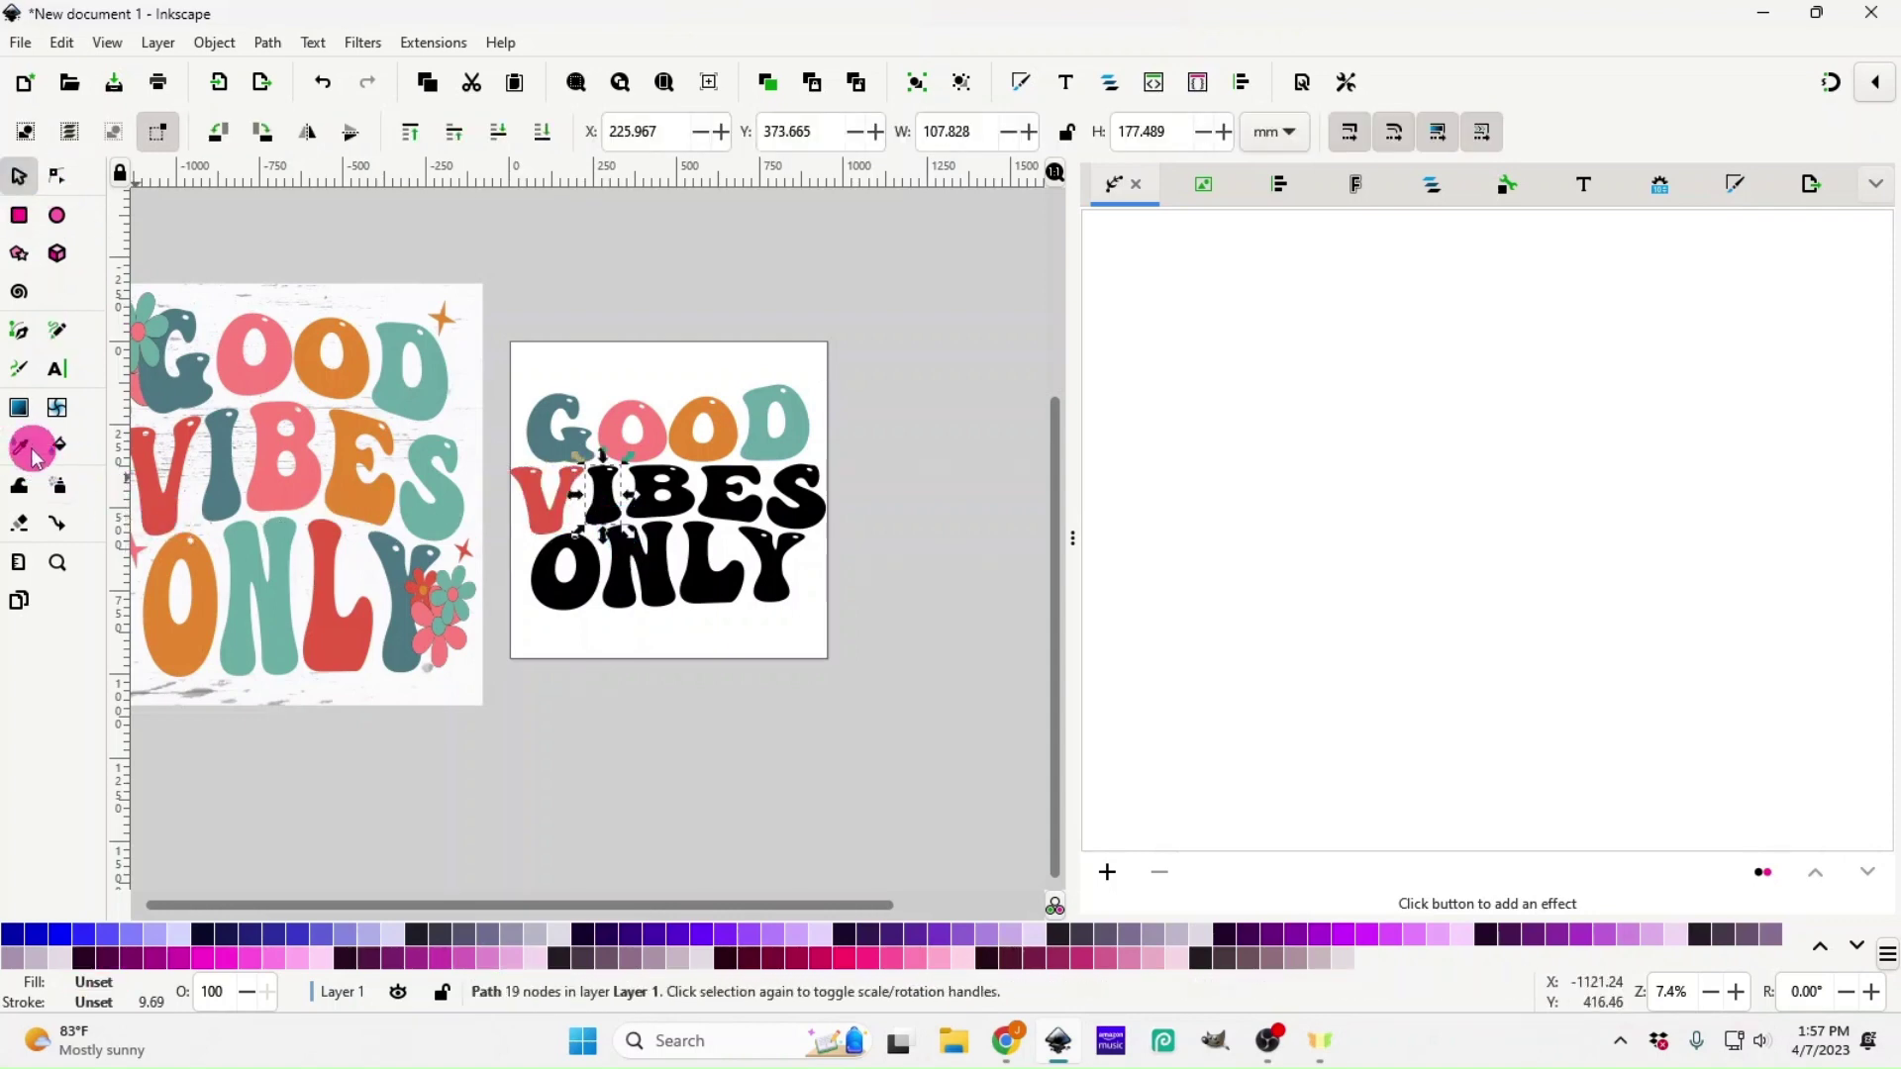
{"action": "left_click", "coordinate": [249, 495]}
- Fill the B in VIBES with pink and the E with orange, sampled from the matching reference letters
{"action": "left_click", "coordinate": [18, 176]}
{"action": "left_click", "coordinate": [655, 492]}
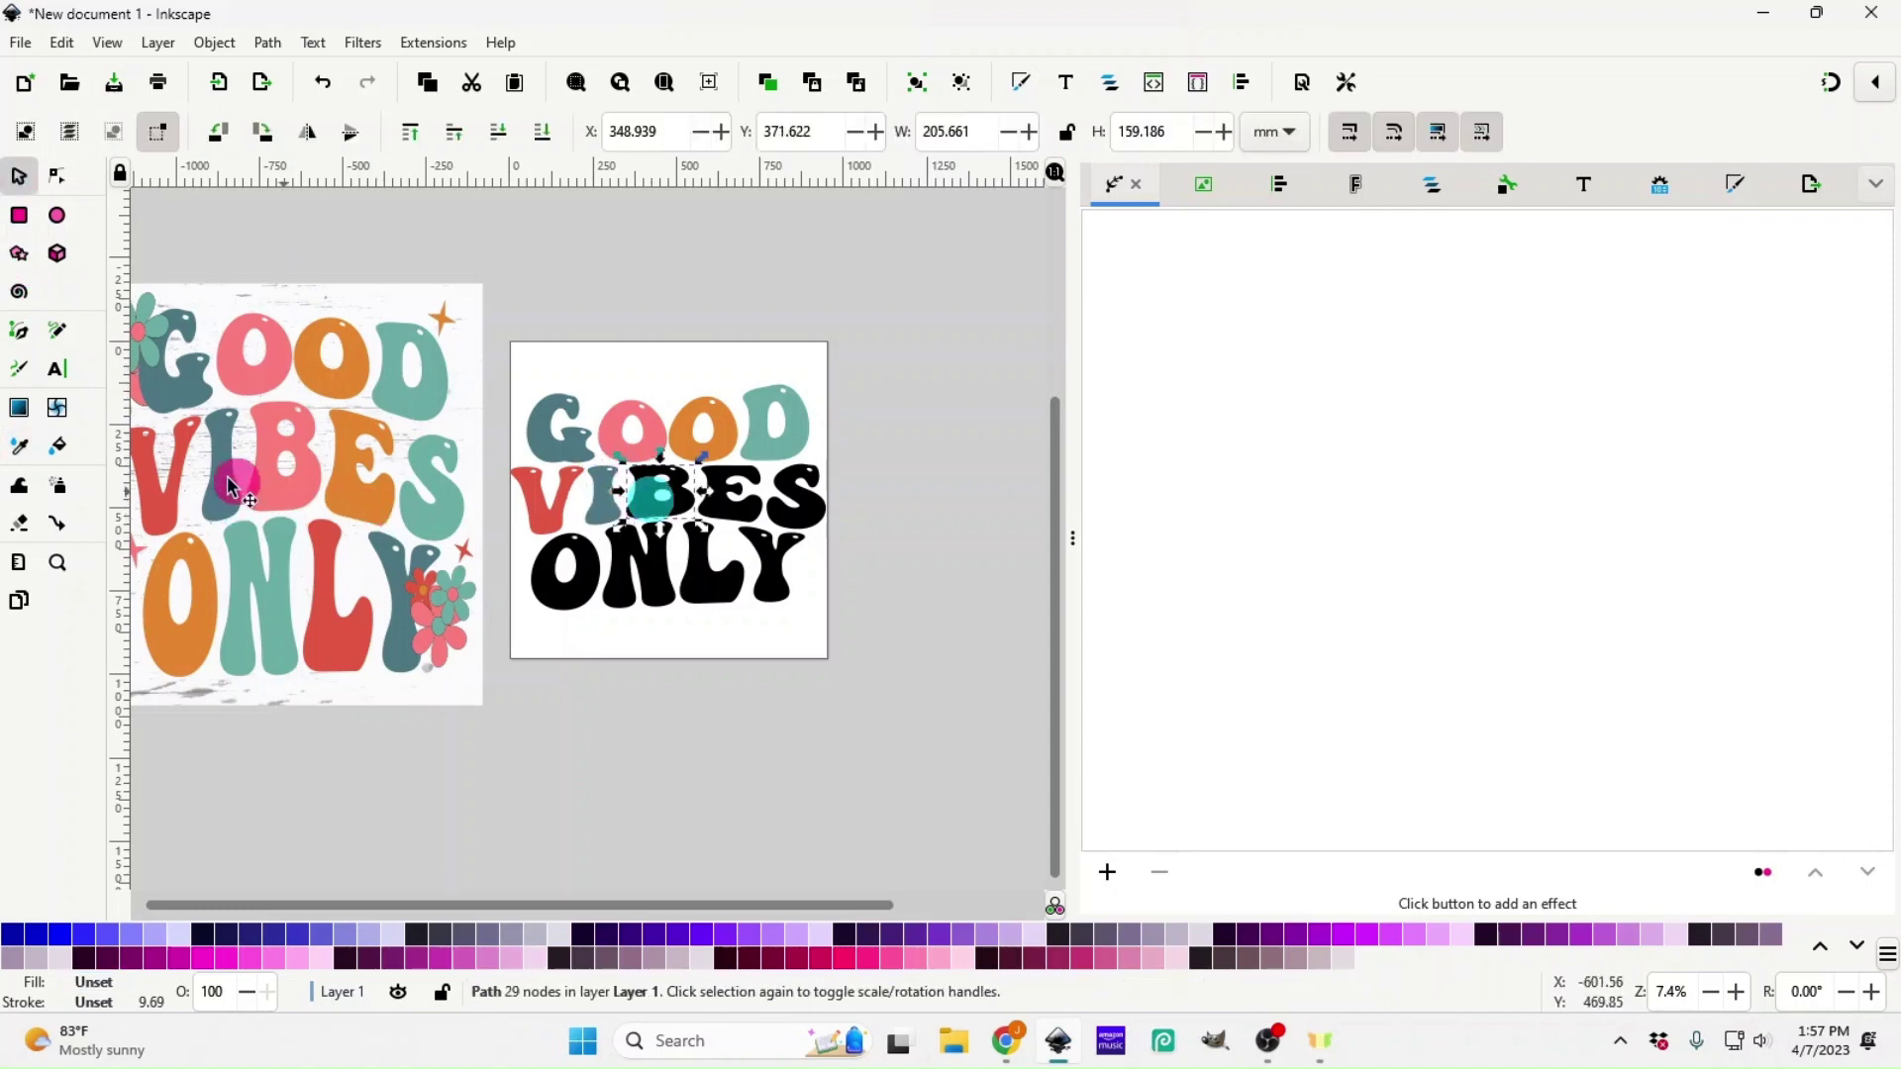
{"action": "left_click", "coordinate": [20, 445]}
{"action": "left_click", "coordinate": [292, 515]}
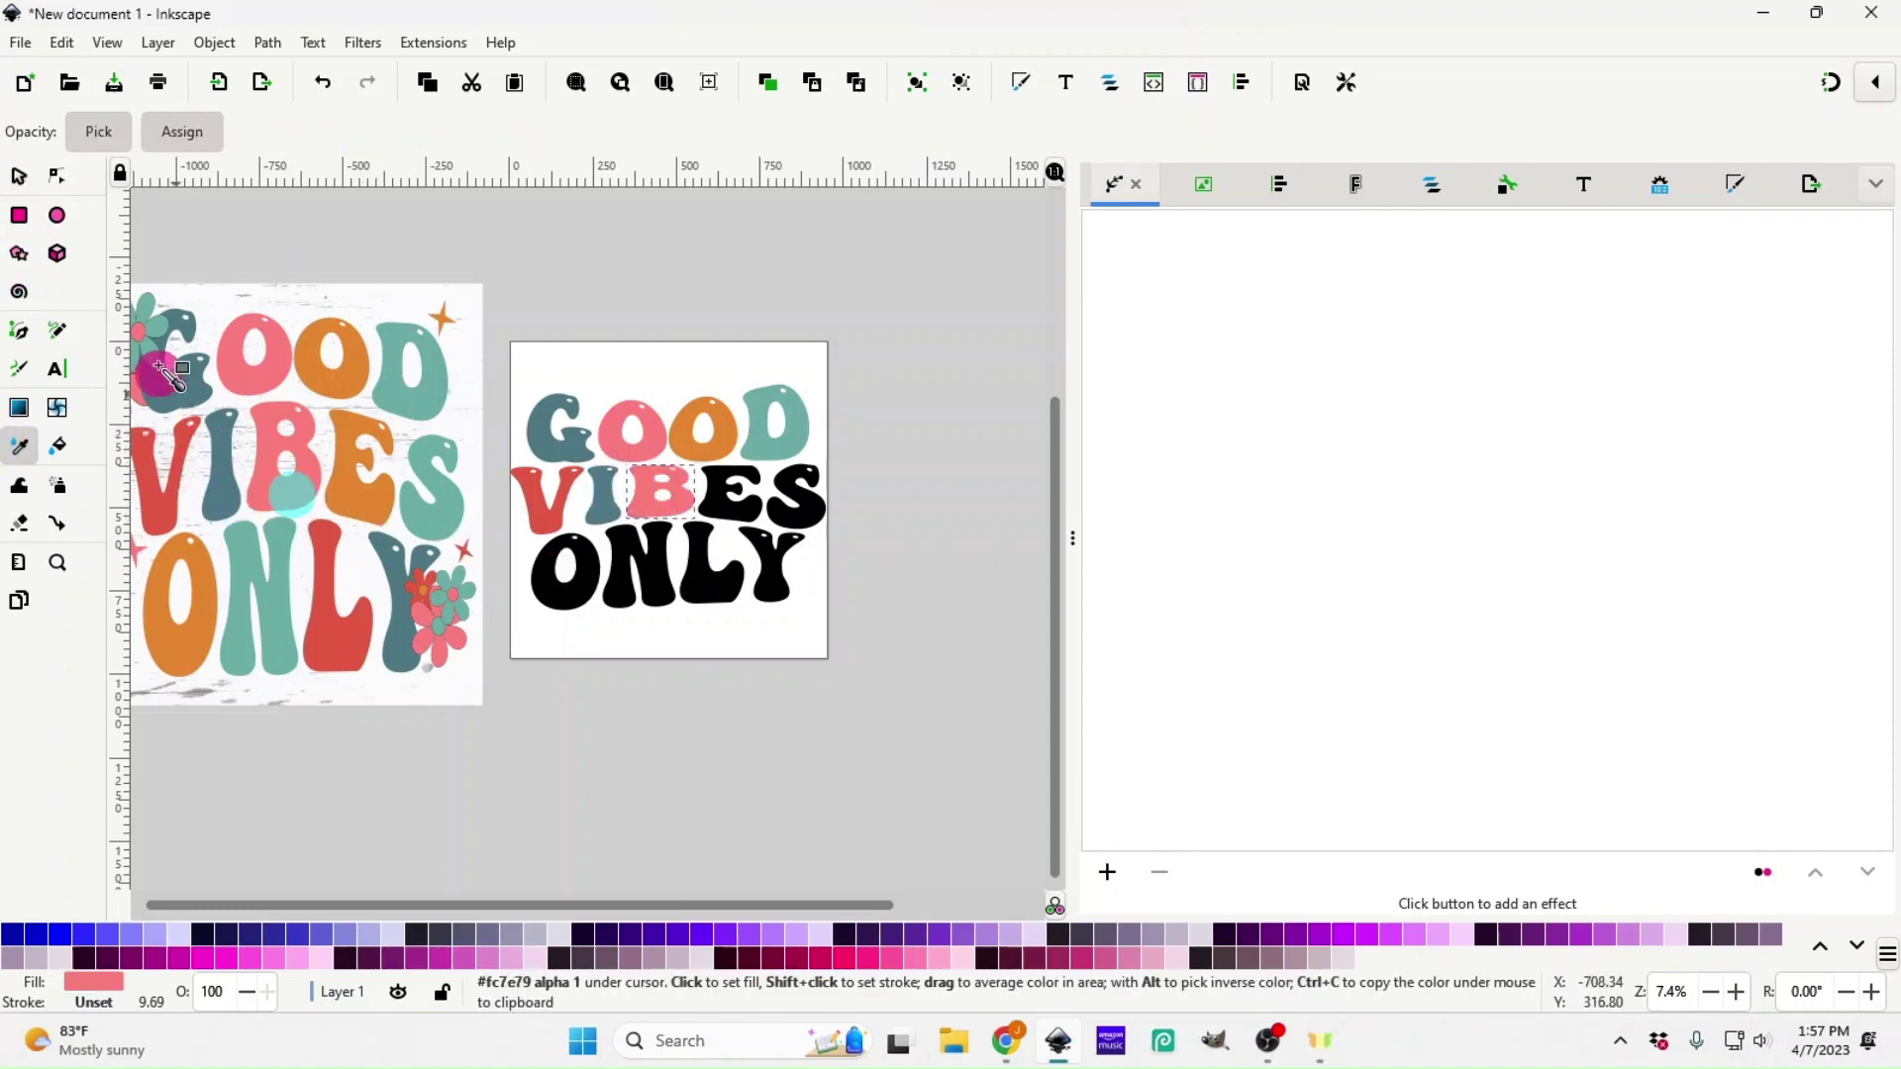
{"action": "left_click", "coordinate": [18, 176]}
{"action": "left_click", "coordinate": [730, 495]}
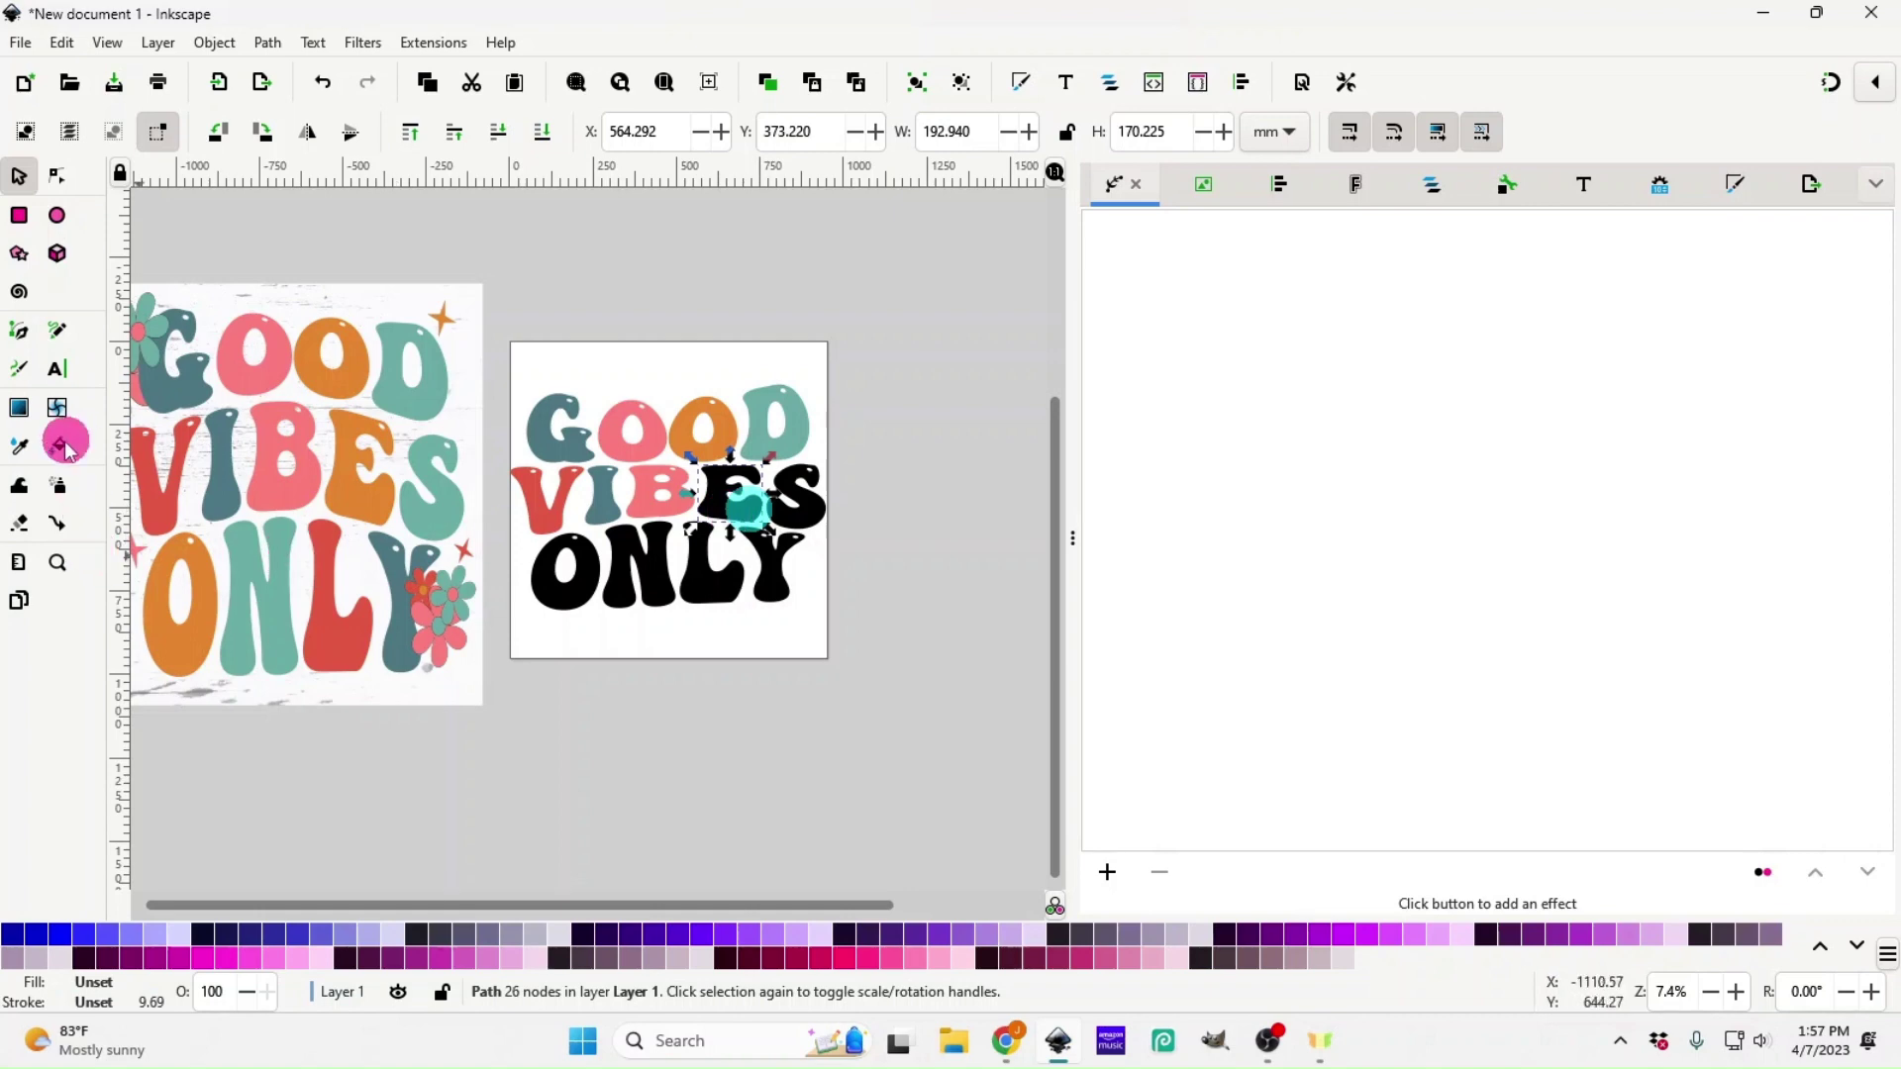
{"action": "left_click", "coordinate": [20, 446]}
{"action": "left_click", "coordinate": [365, 514]}
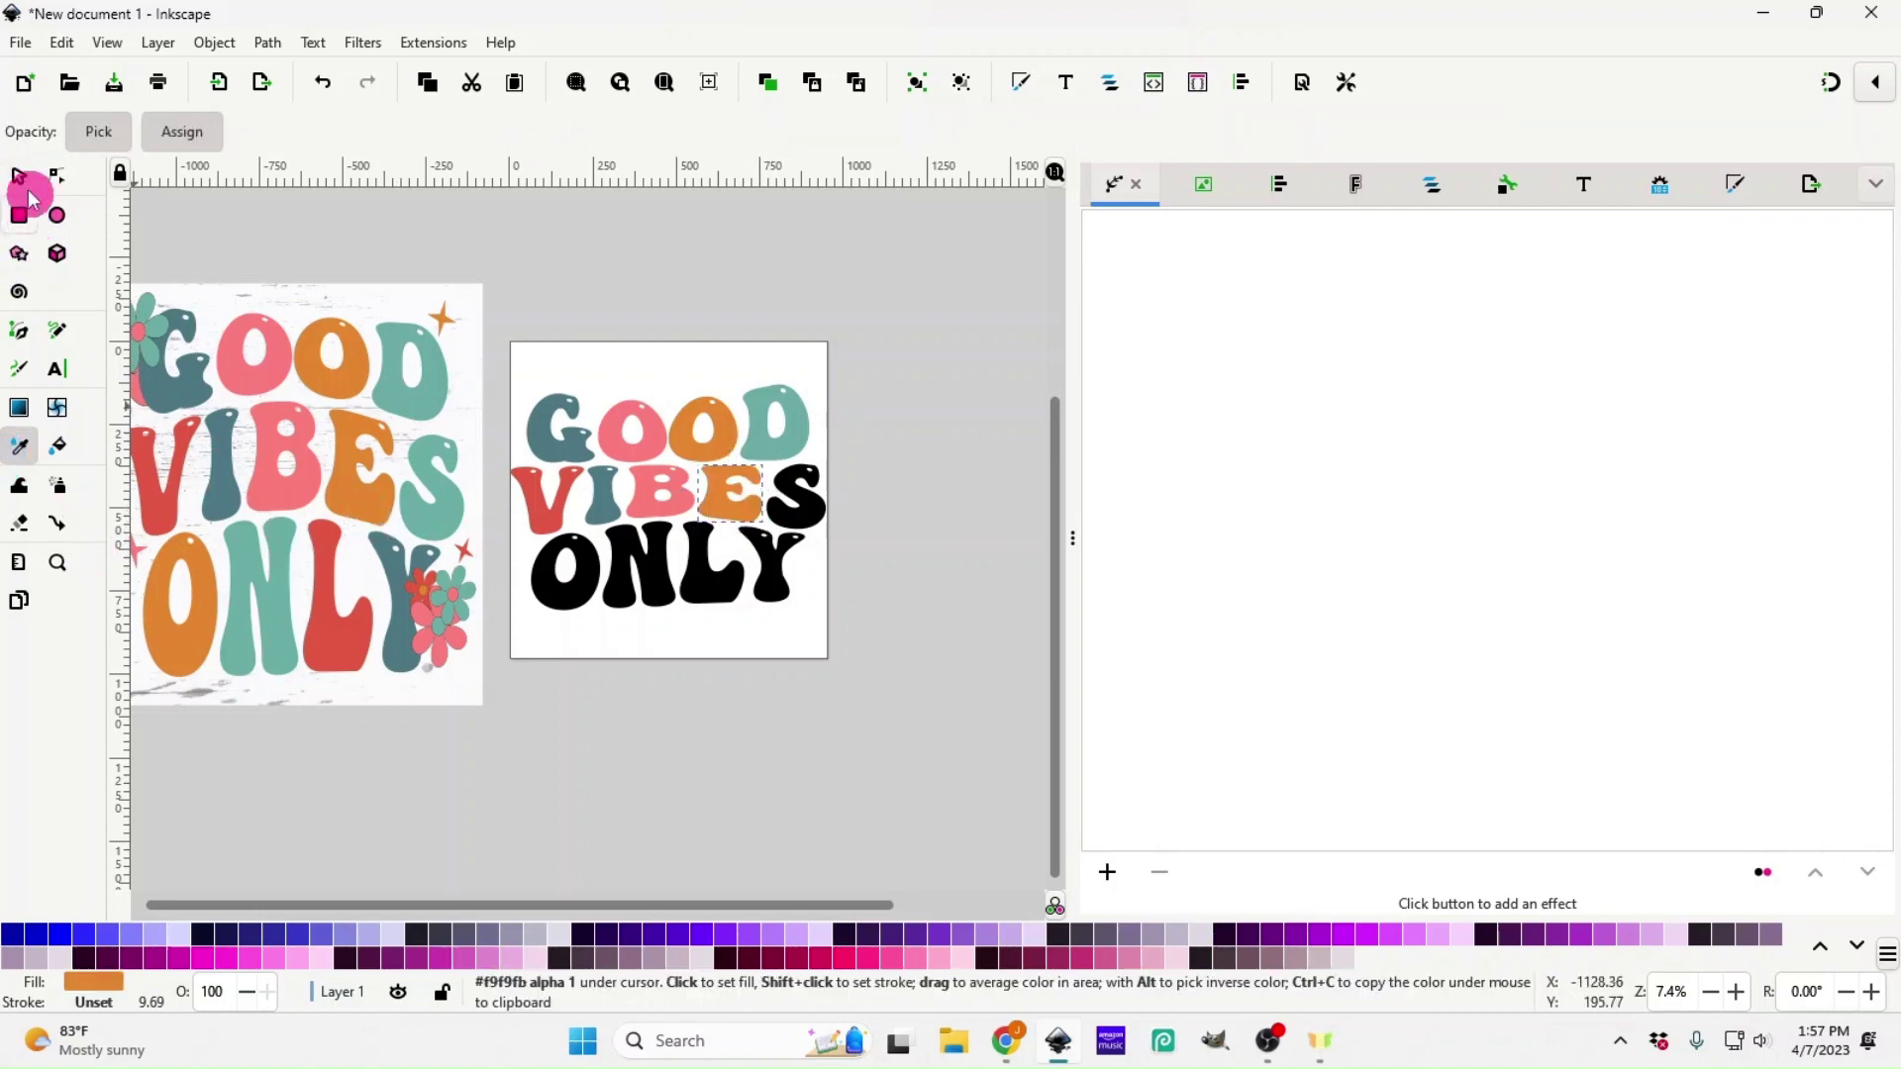
- Fill the S in VIBES with the light teal green sampled from the S in the reference design
{"action": "left_click", "coordinate": [17, 176]}
{"action": "left_click", "coordinate": [782, 509]}
{"action": "left_click", "coordinate": [38, 442]}
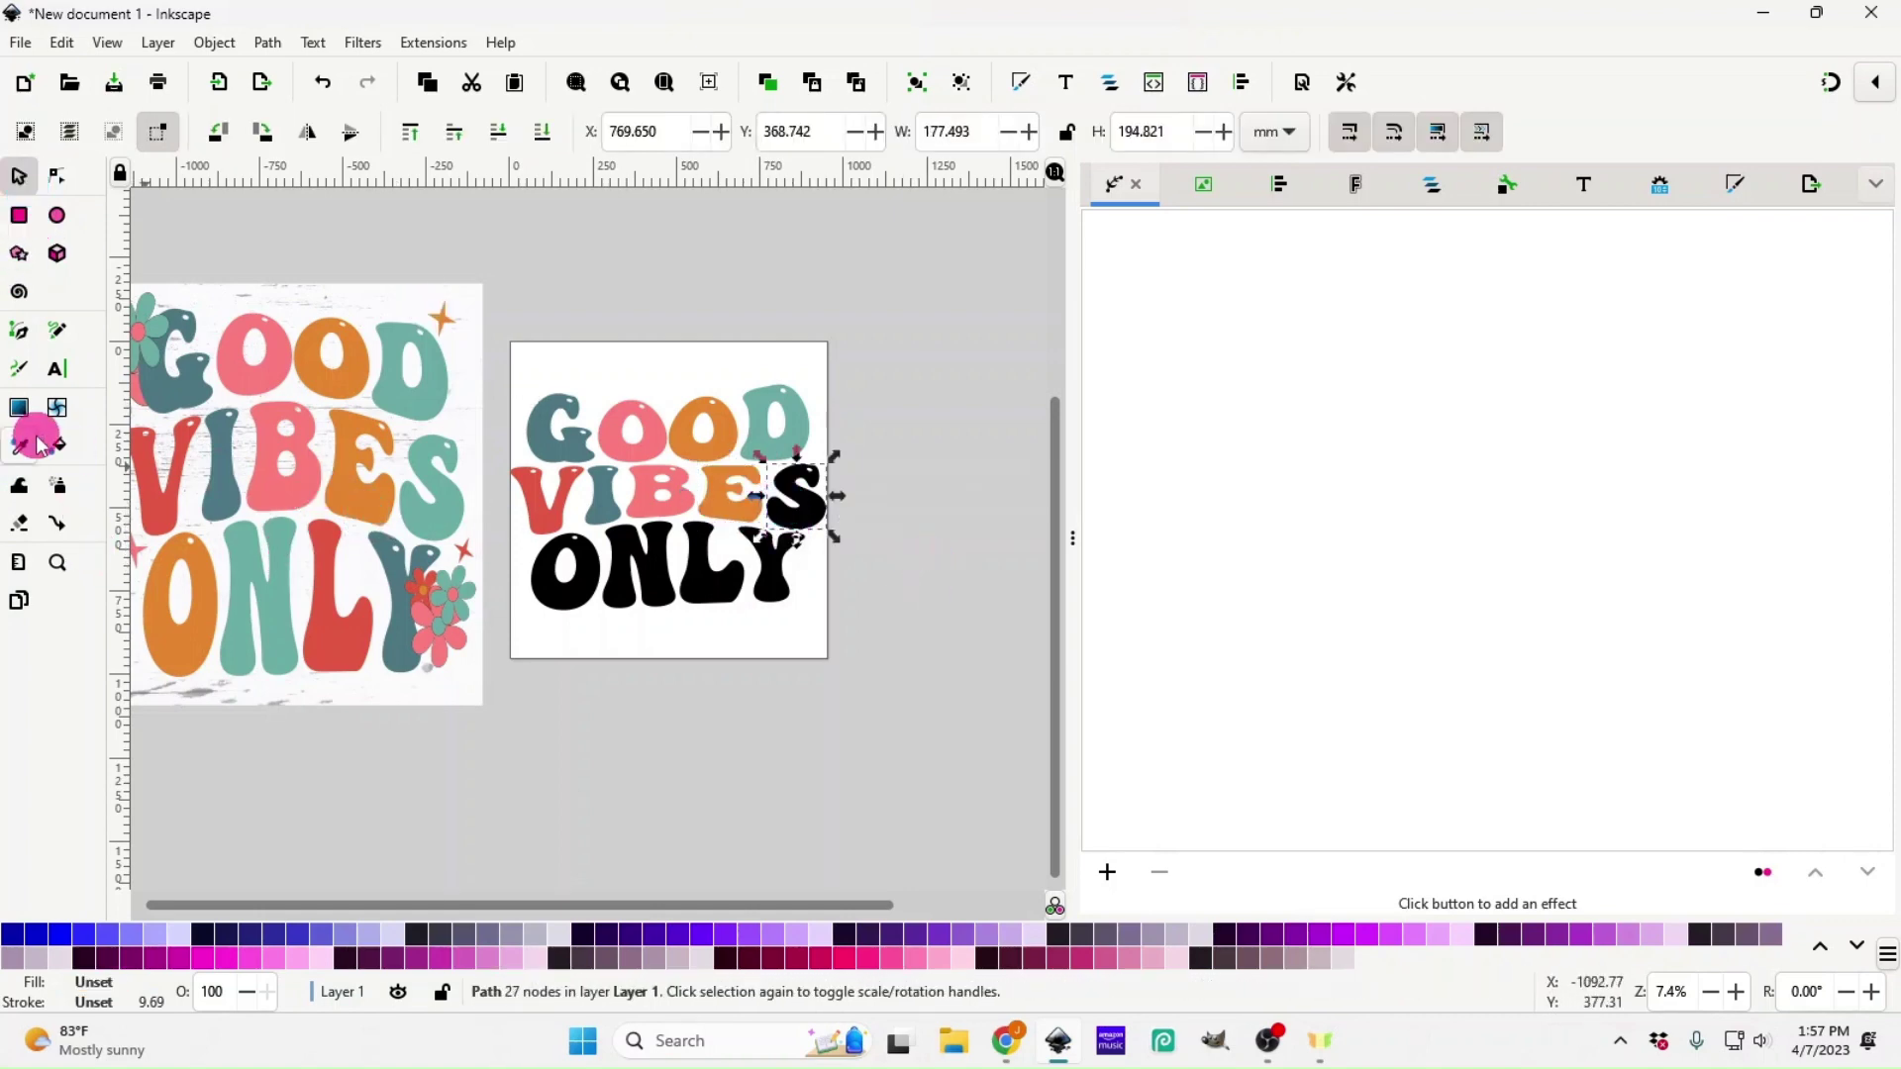
{"action": "left_click", "coordinate": [445, 509]}
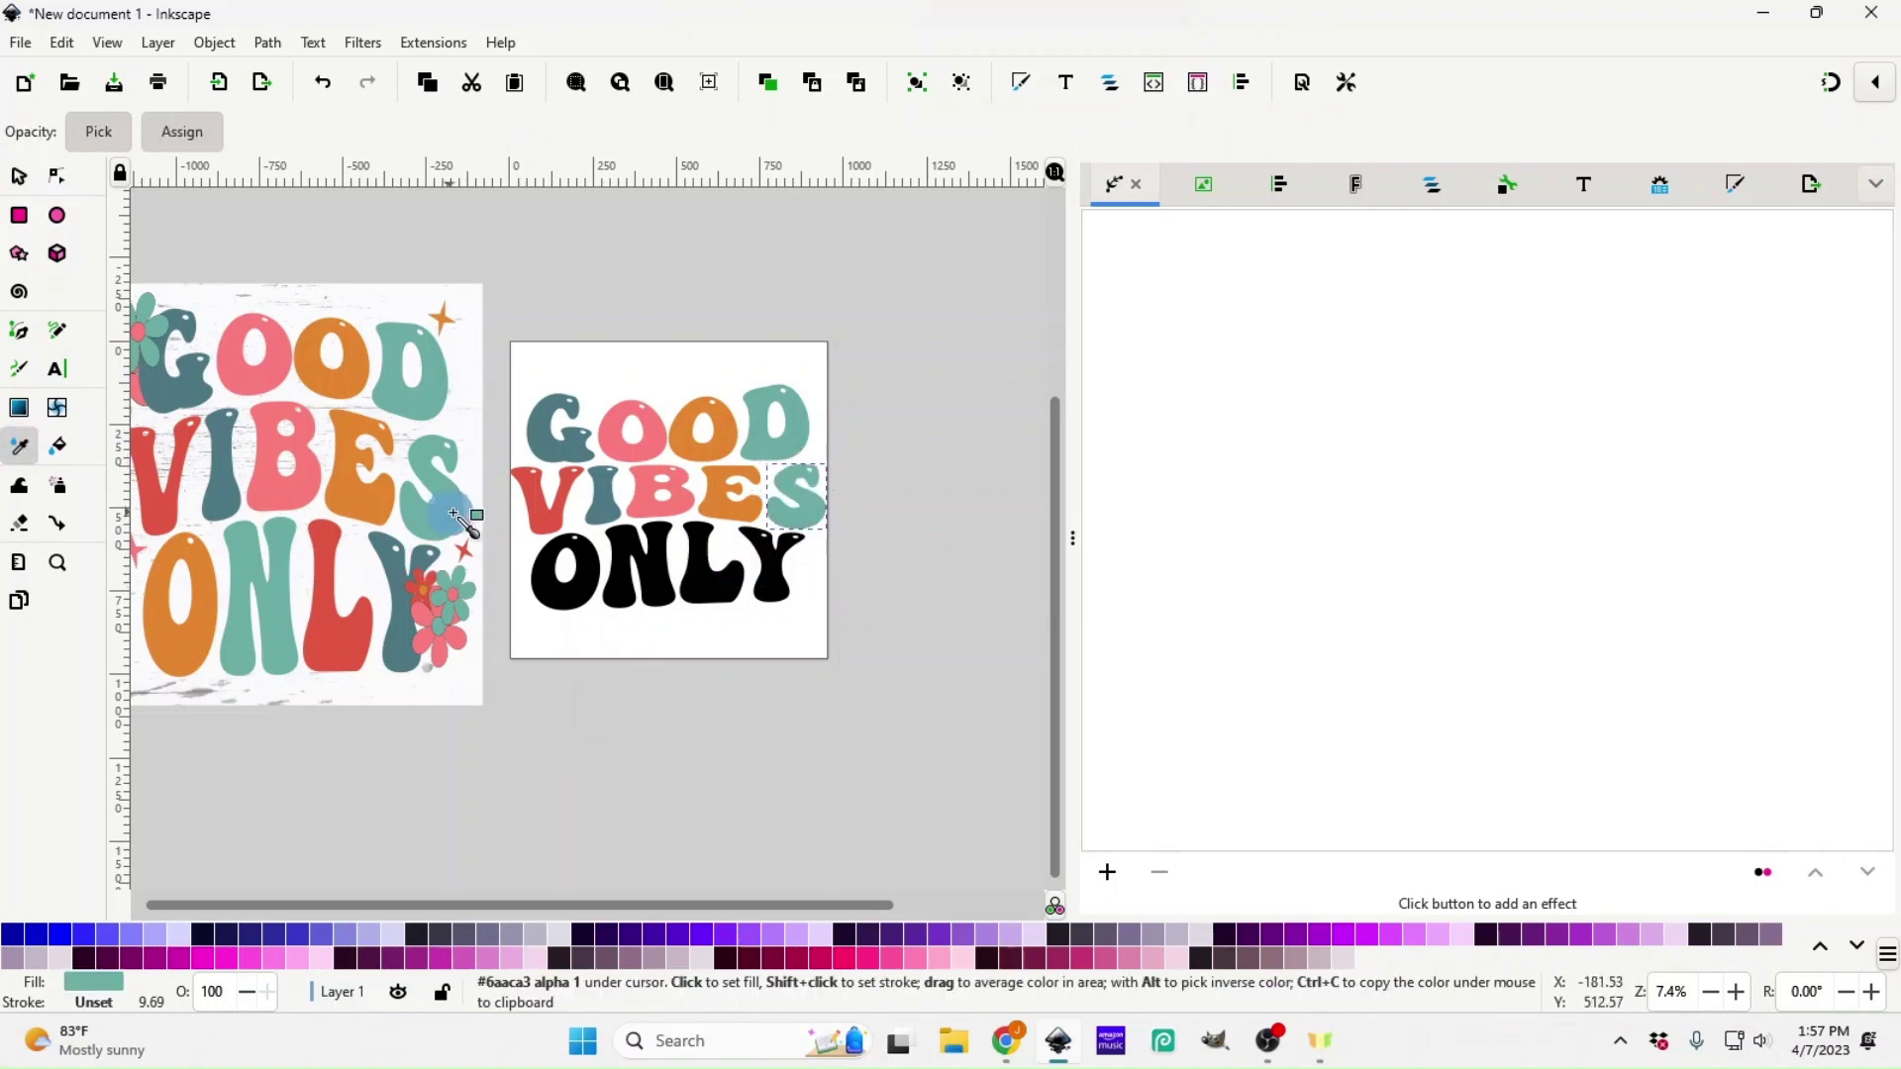
{"action": "left_click", "coordinate": [27, 256]}
- Select all four letters of ONLY together and fill them with the slate teal sampled from the I in VIBES
{"action": "left_click", "coordinate": [18, 176]}
{"action": "left_click_drag", "start_coordinate": [884, 707], "coordinate": [520, 520]}
{"action": "left_click", "coordinate": [722, 637]}
{"action": "left_click", "coordinate": [574, 588]}
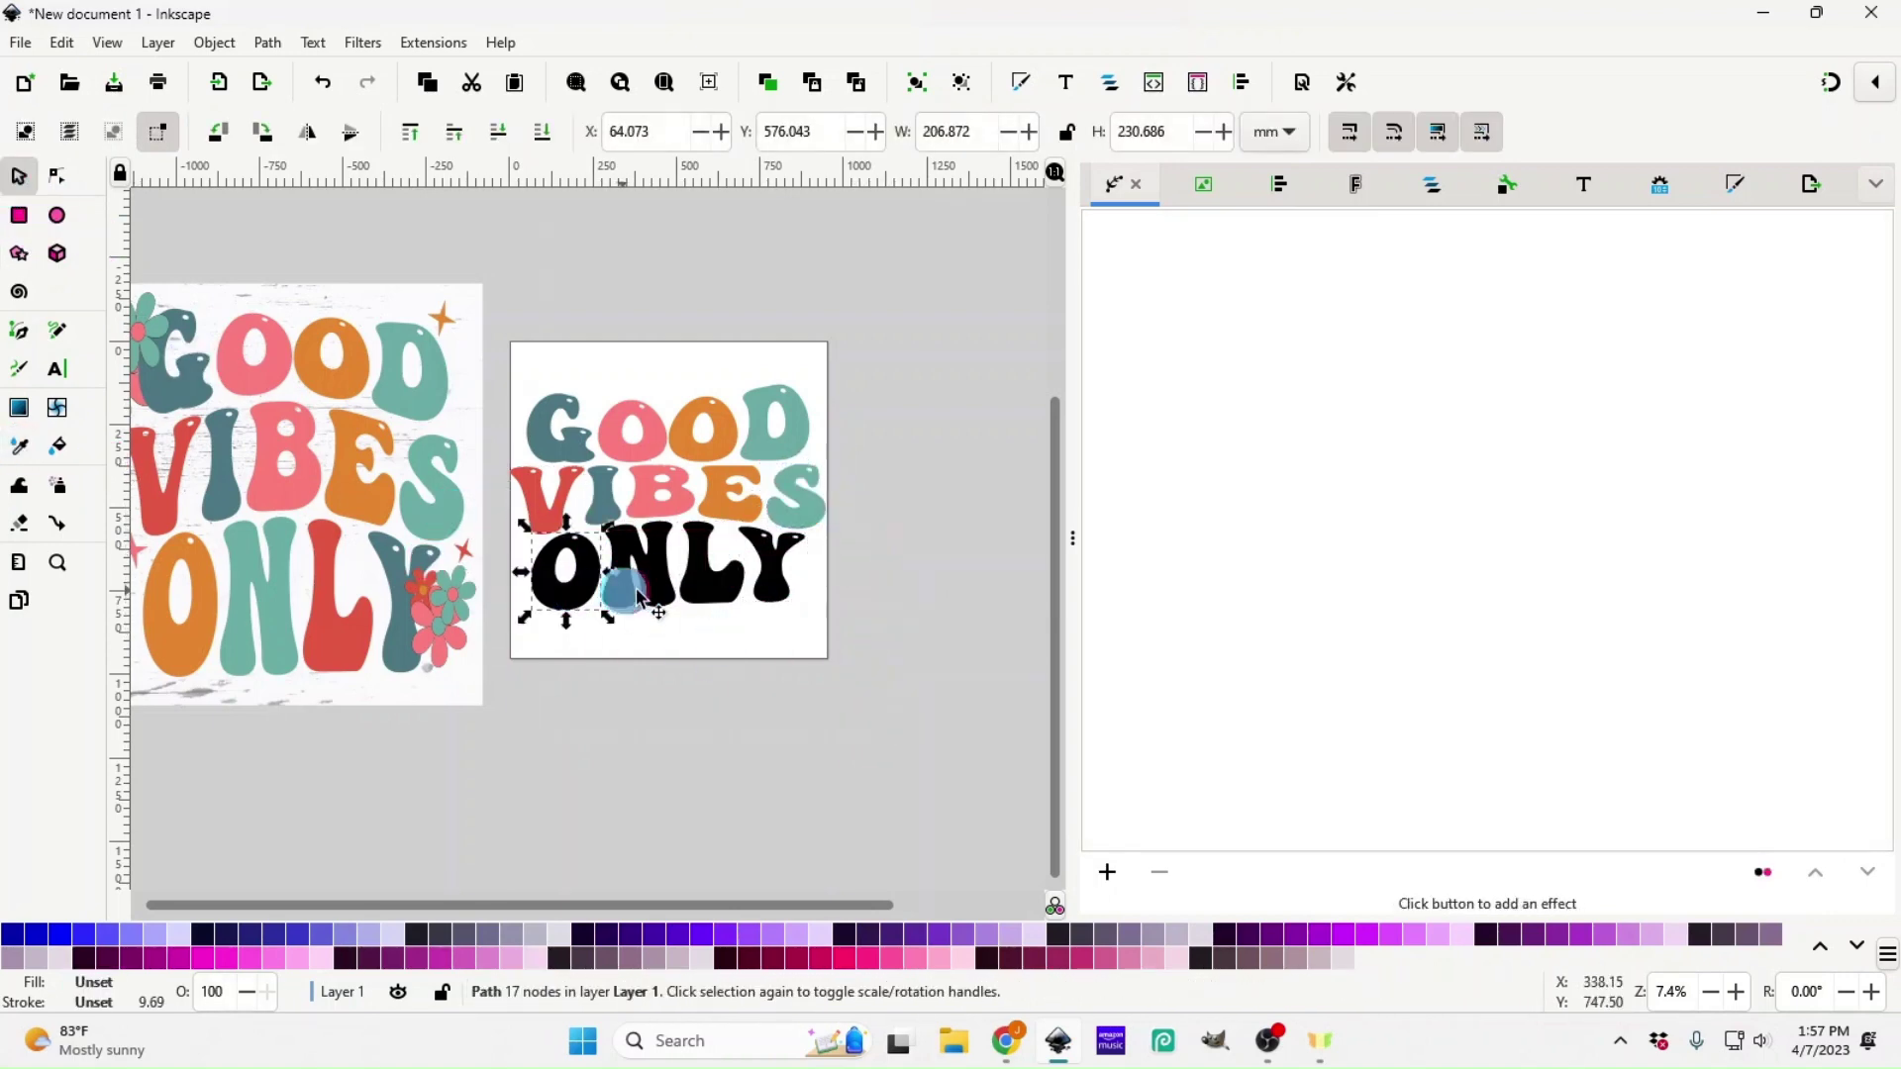
{"action": "left_click", "coordinate": [638, 584], "text": "shift"}
{"action": "left_click", "coordinate": [706, 589], "text": "shift"}
{"action": "left_click", "coordinate": [769, 586], "text": "shift"}
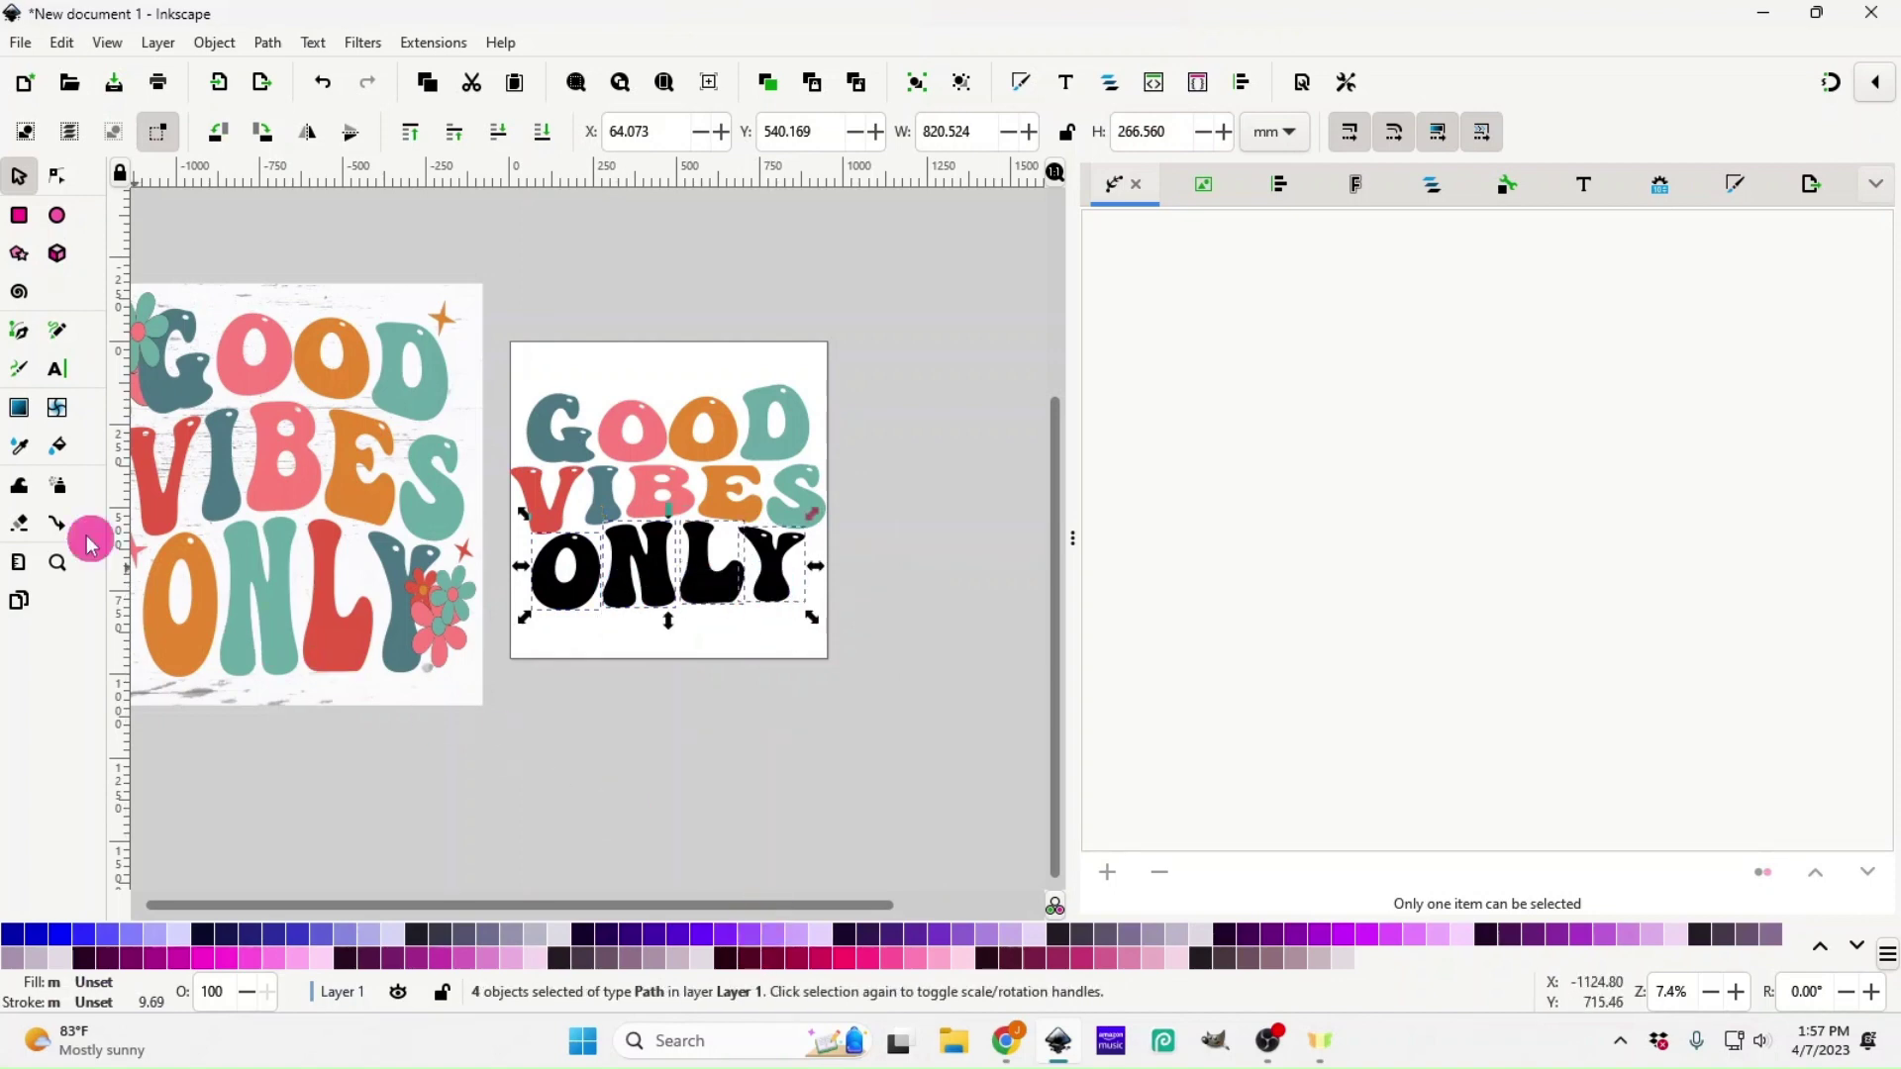
{"action": "left_click", "coordinate": [20, 448]}
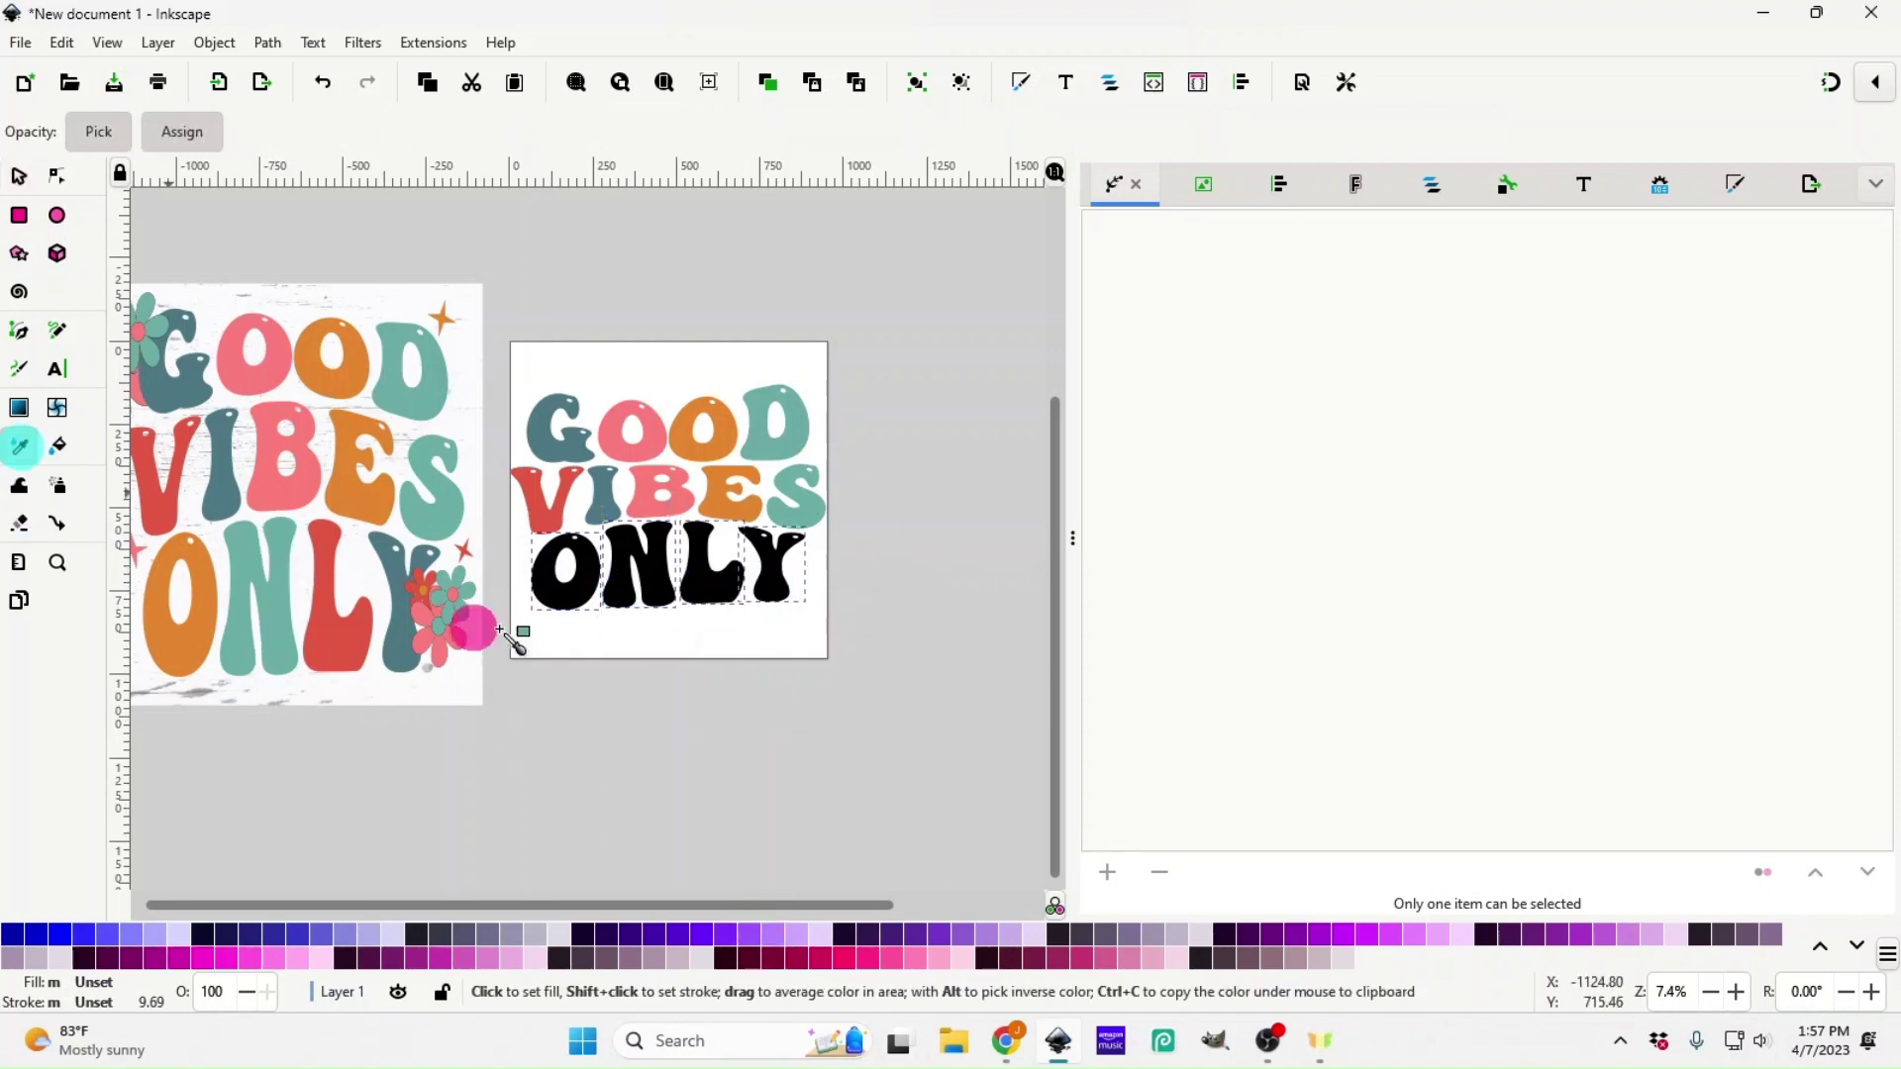
{"action": "left_click", "coordinate": [606, 515]}
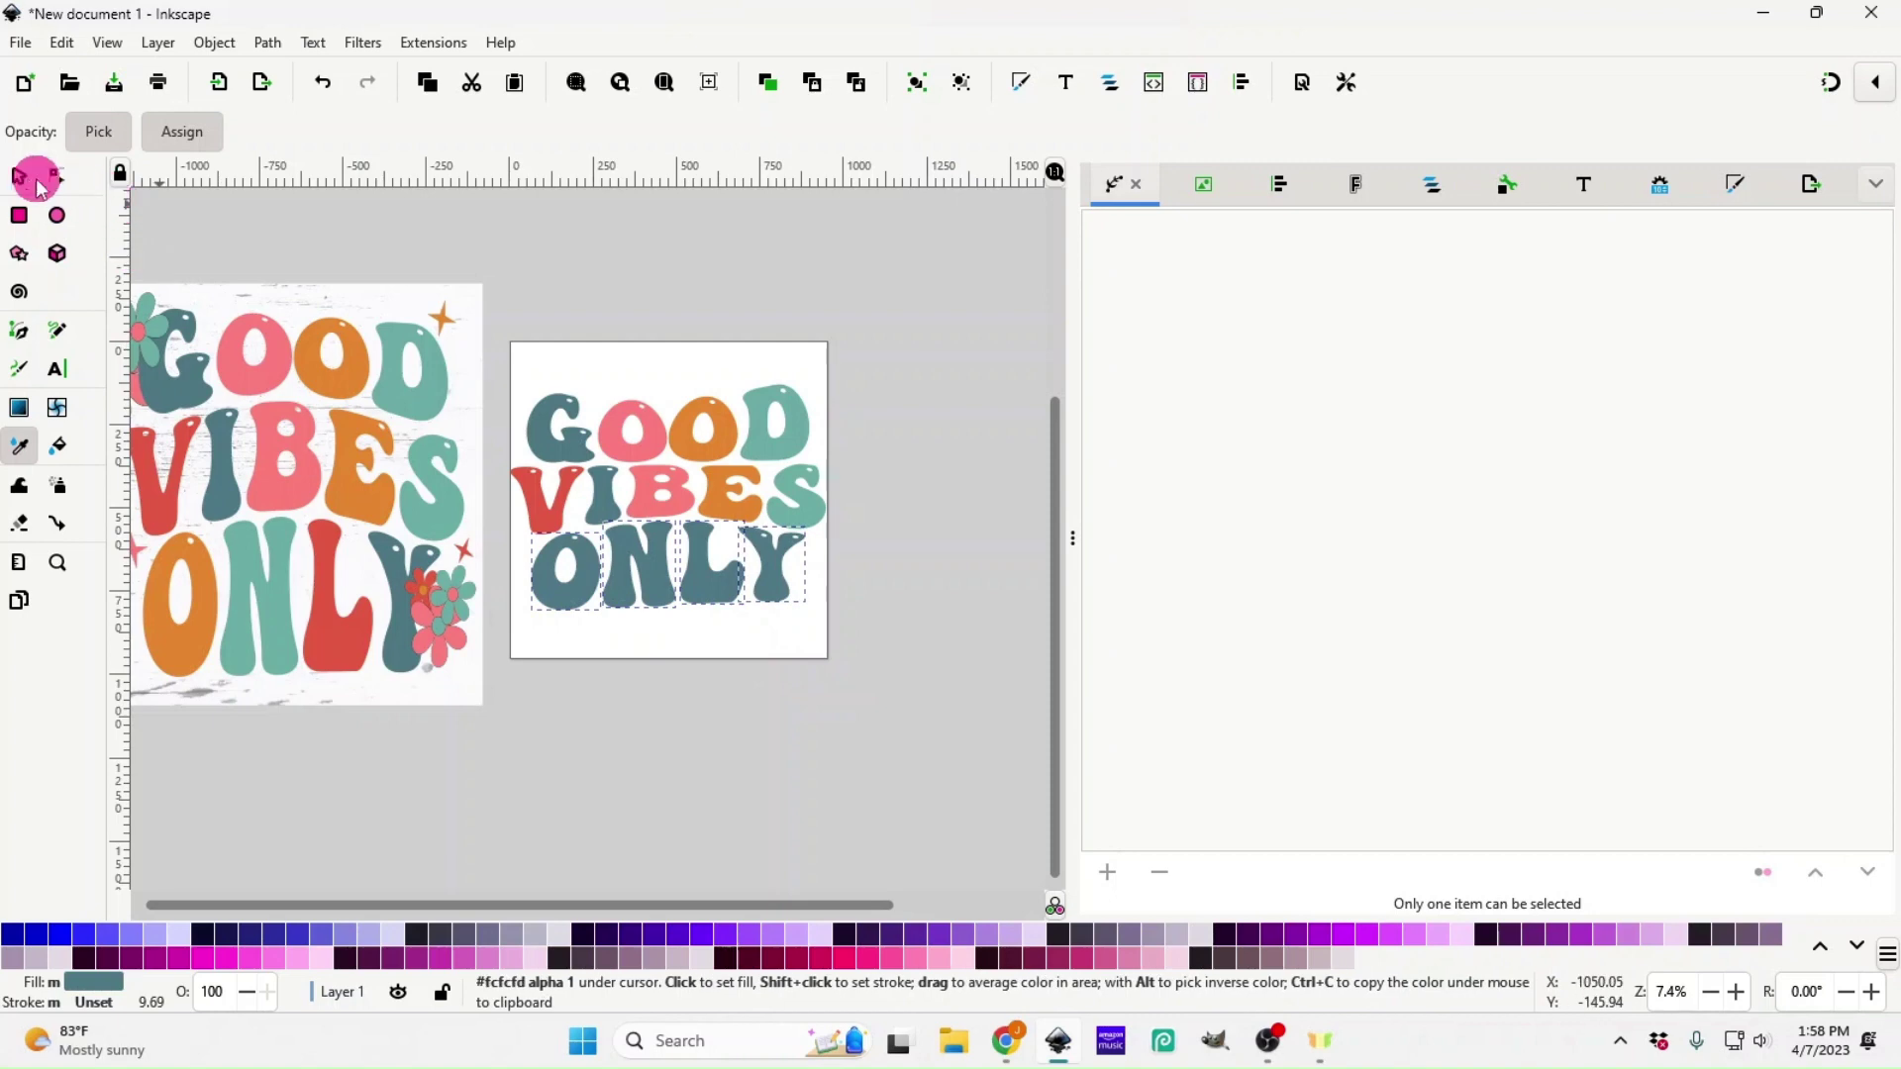
- Recolour the four letters of ONLY with the red sampled from the V in VIBES on the page
{"action": "left_click", "coordinate": [22, 179]}
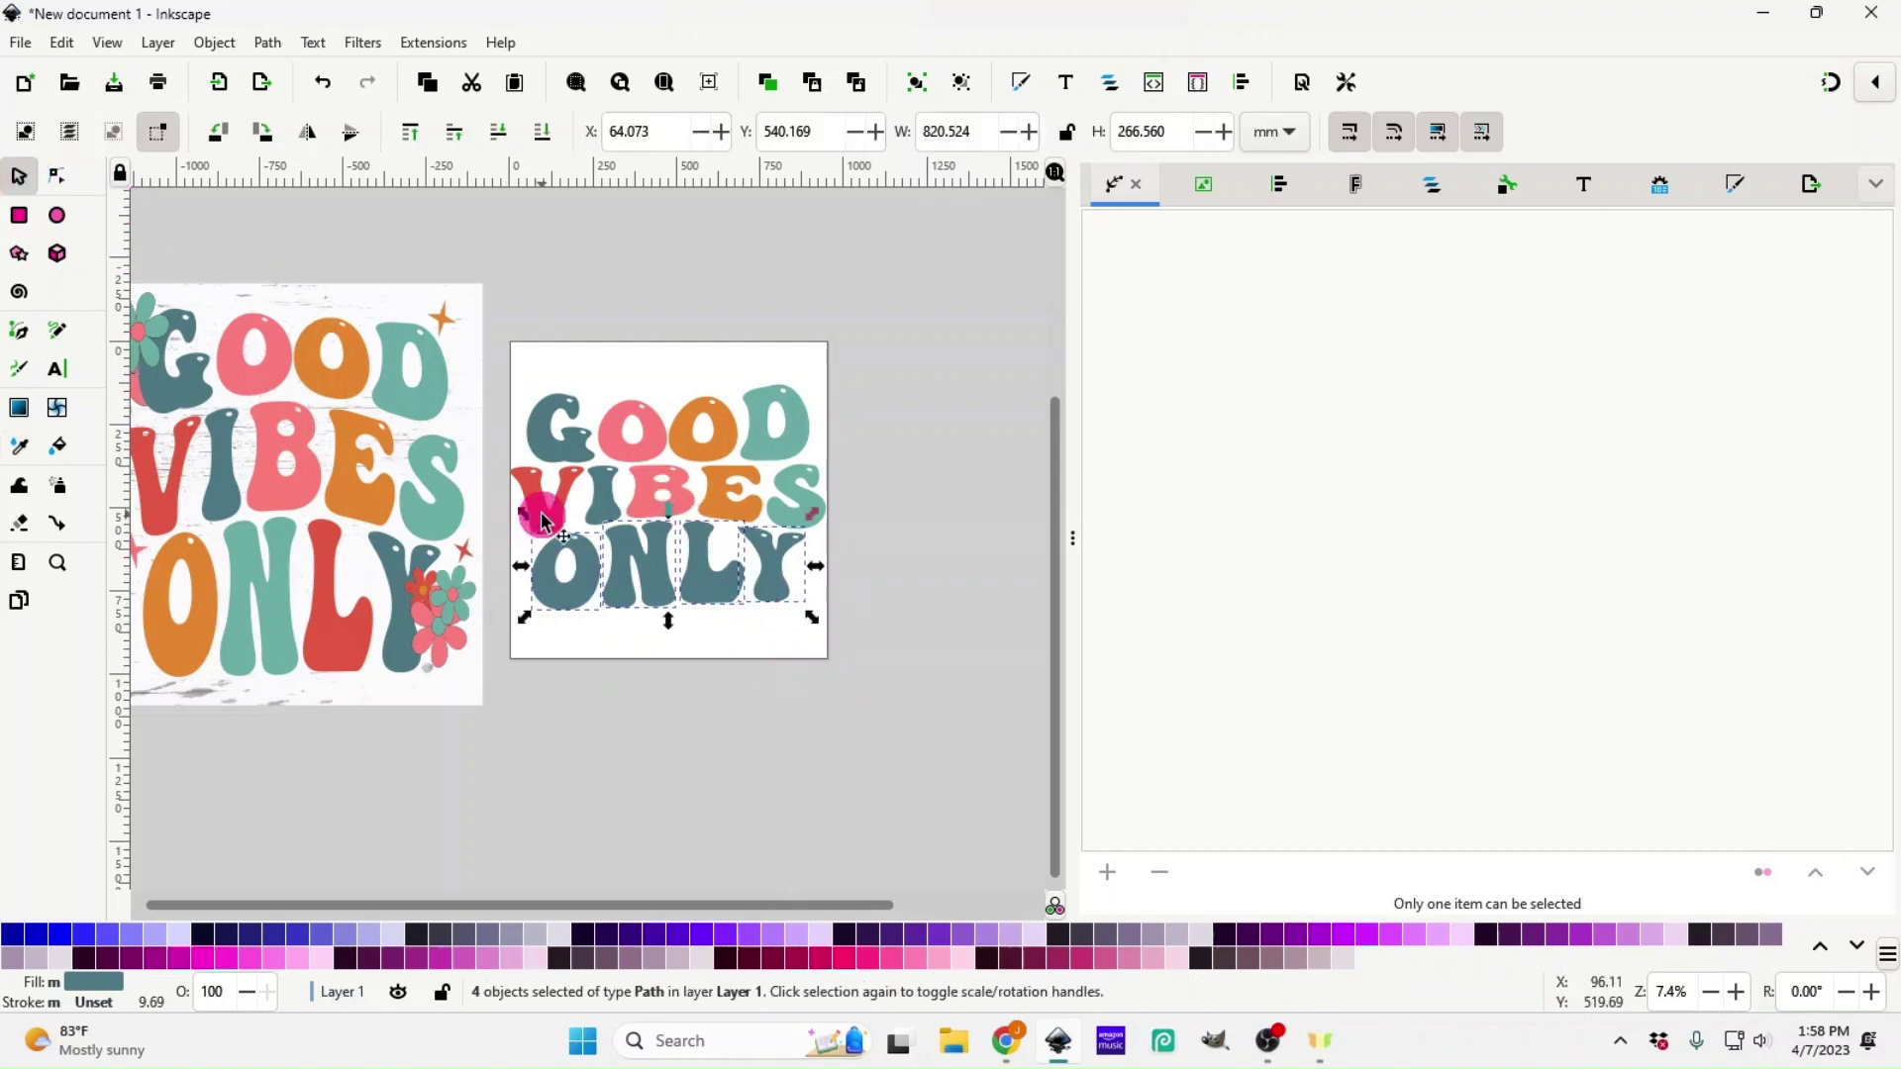
{"action": "left_click", "coordinate": [21, 448]}
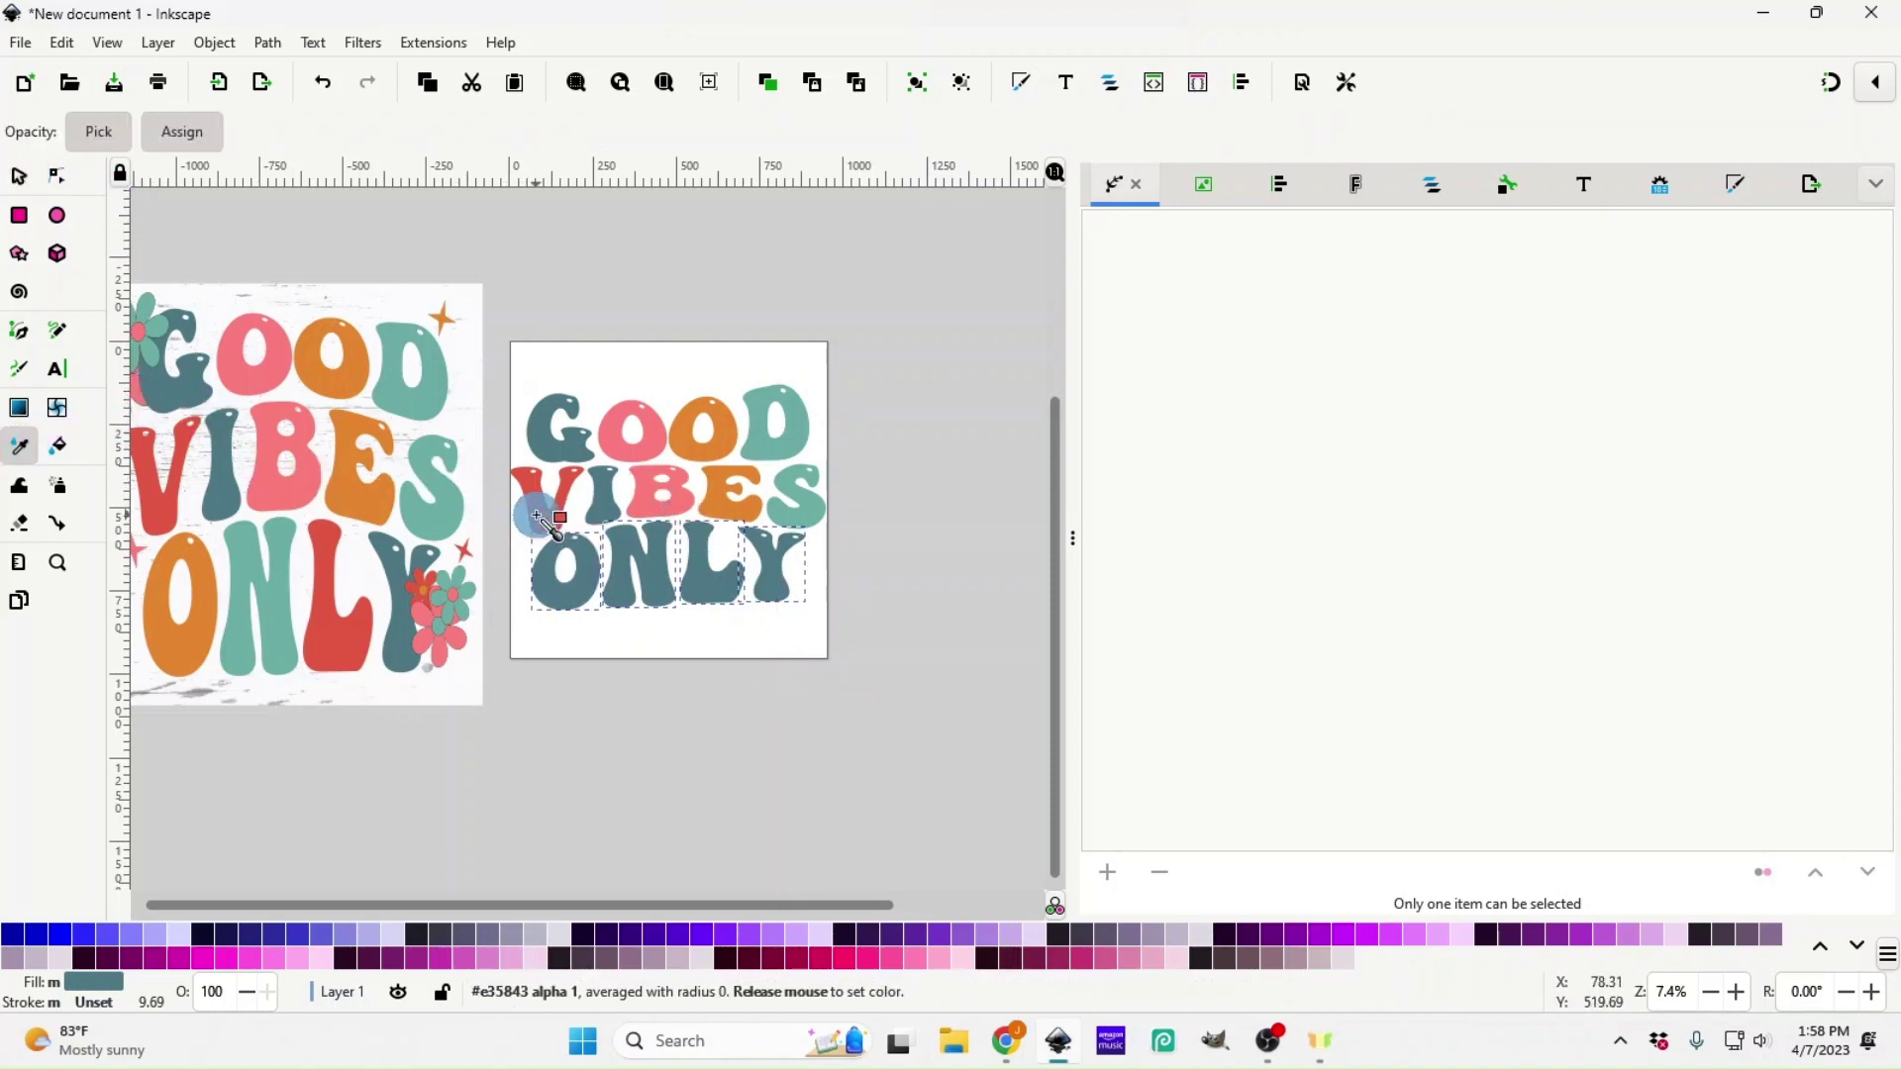
{"action": "left_click", "coordinate": [559, 509]}
{"action": "left_click", "coordinate": [21, 180]}
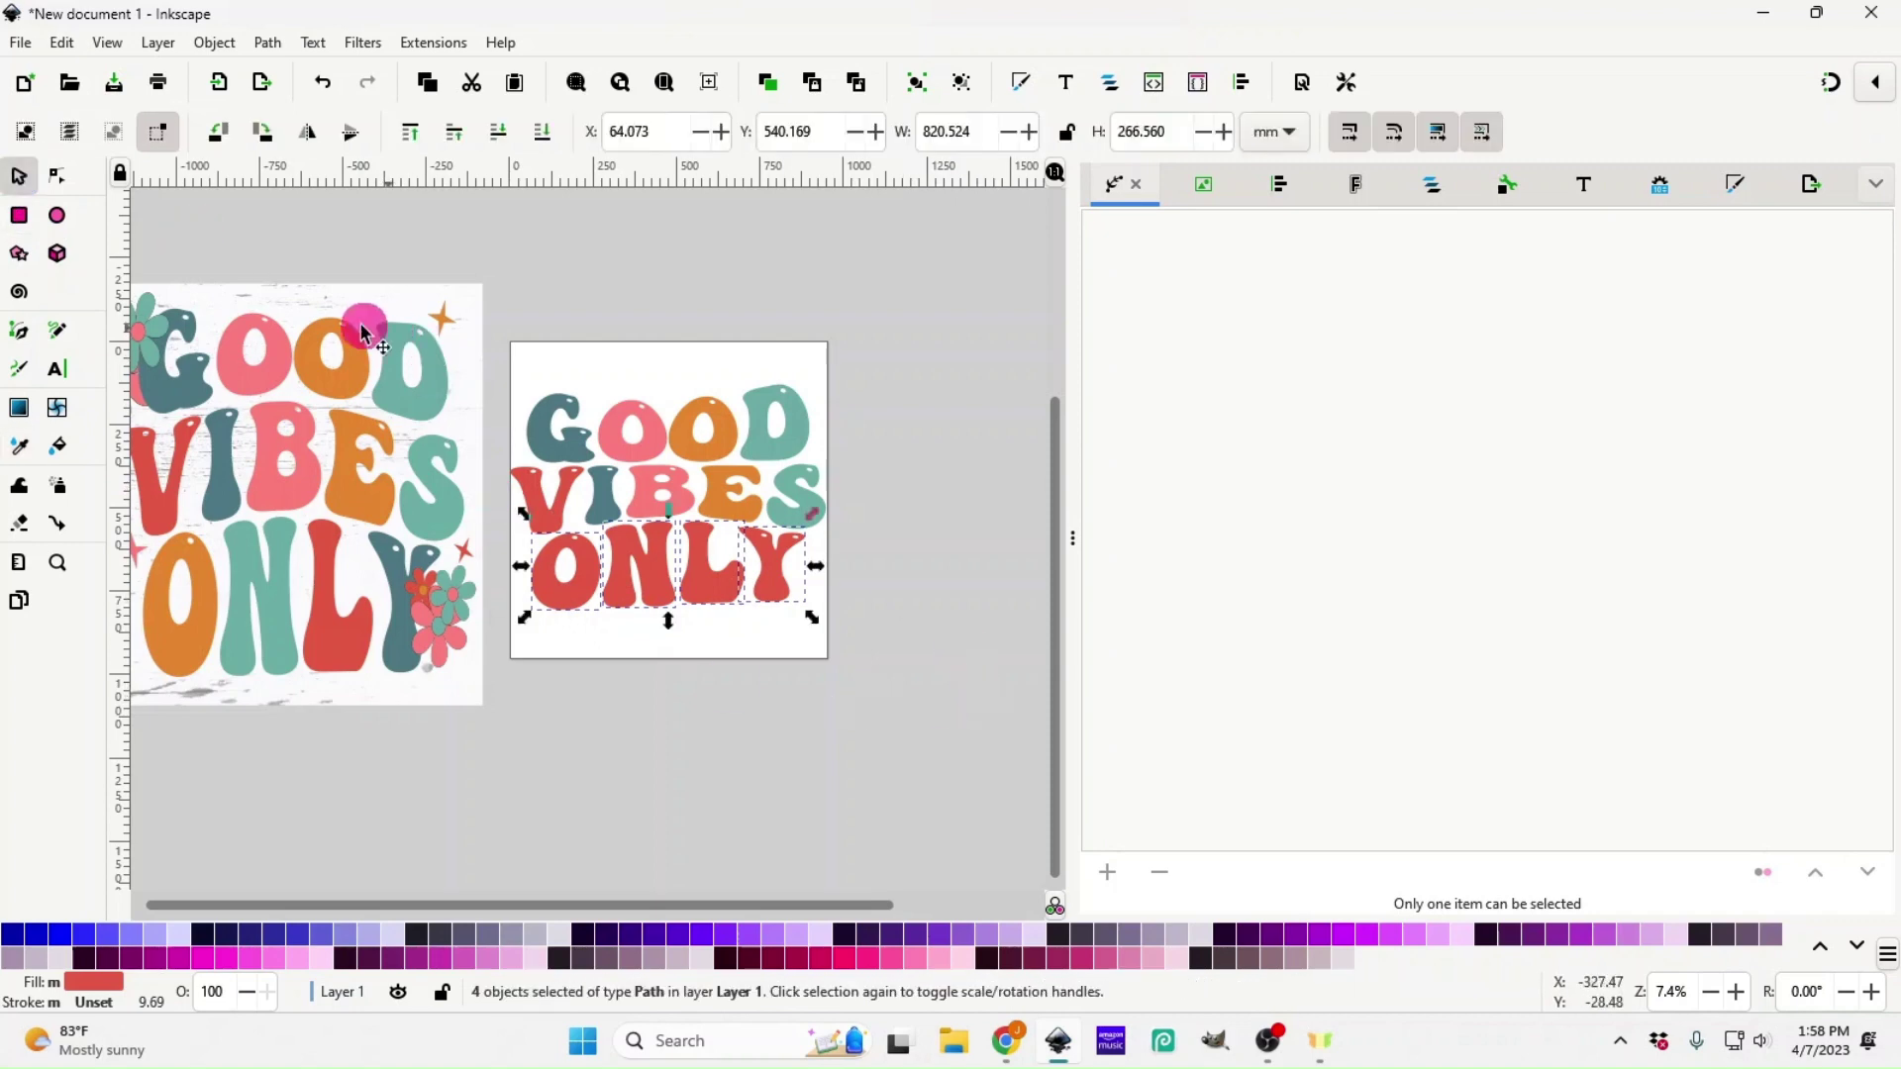
- Select the whole coloured lettering and inspect the finished GOOD VIBES ONLY design up close
{"action": "left_click_drag", "start_coordinate": [268, 300], "coordinate": [942, 730]}
{"action": "key", "text": "plus"}
{"action": "key", "text": "plus"}
{"action": "key", "text": "plus"}
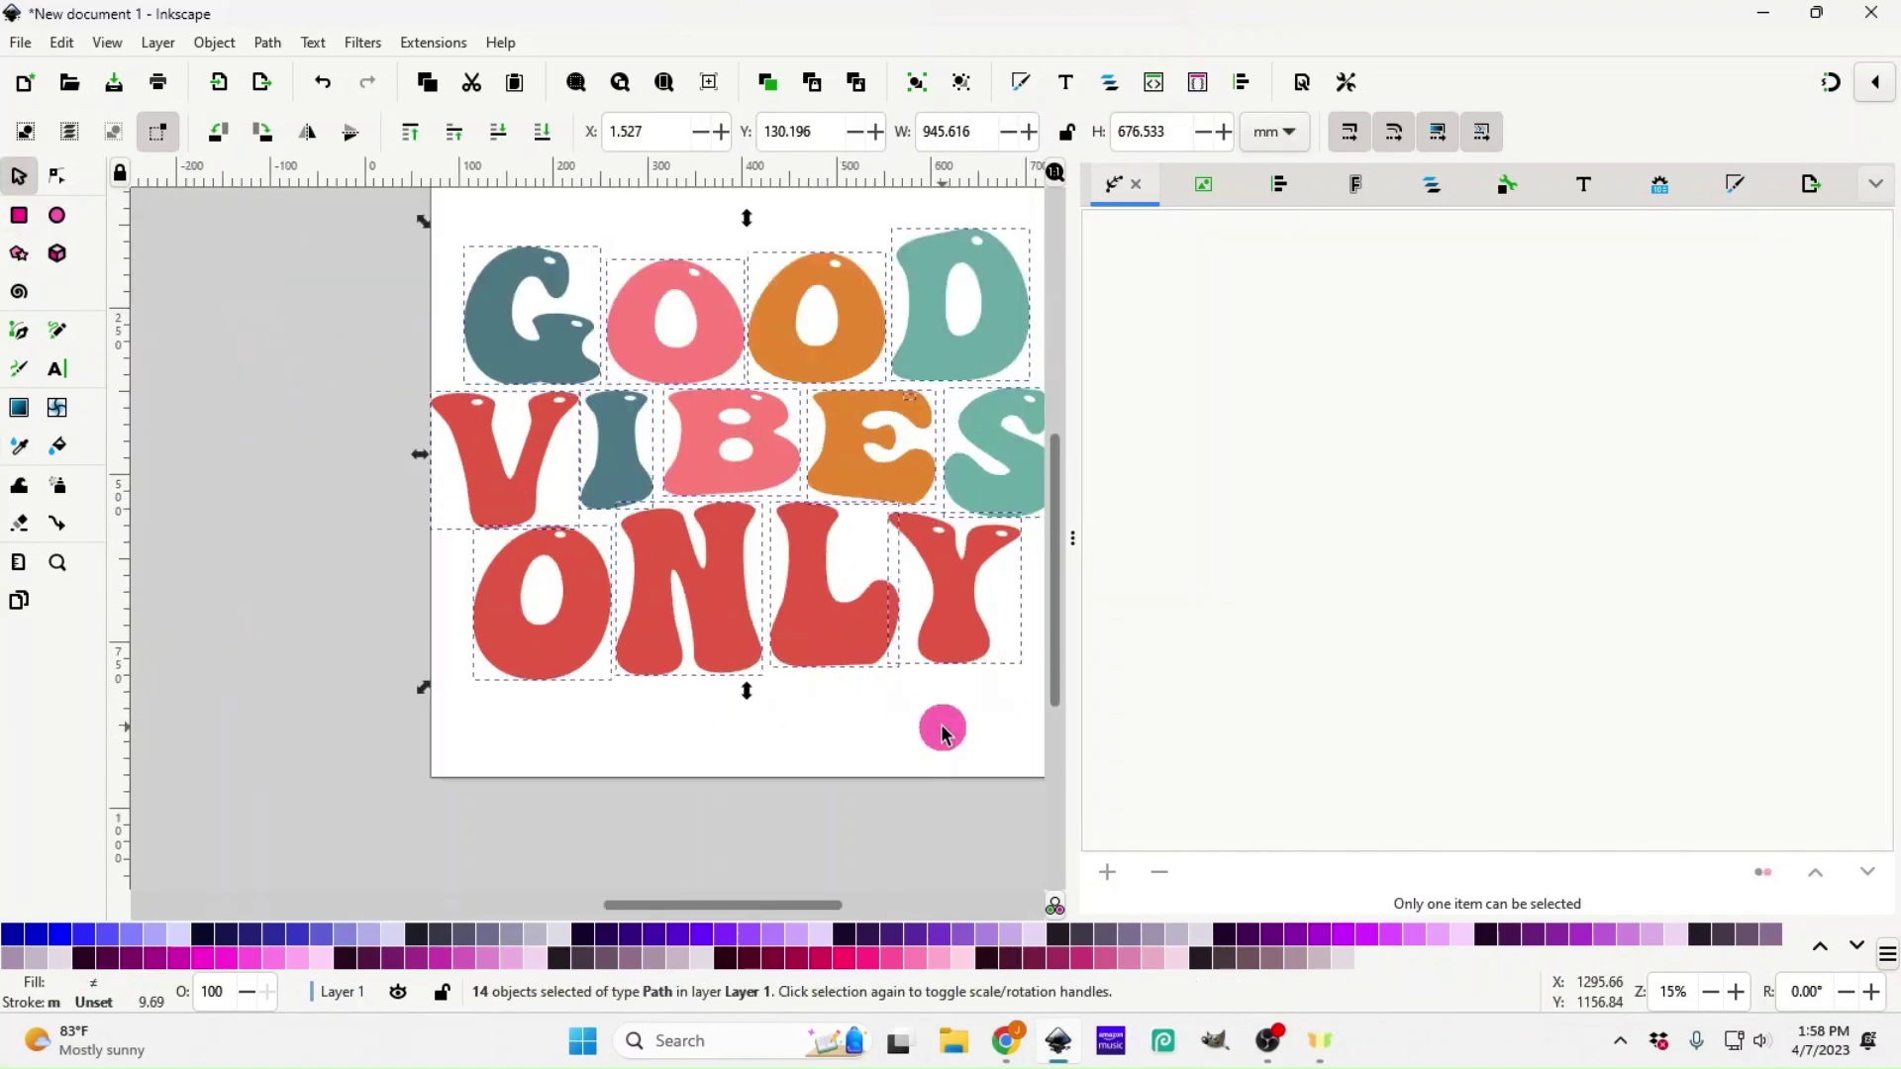
{"action": "left_click_drag", "start_coordinate": [742, 905], "coordinate": [901, 904]}
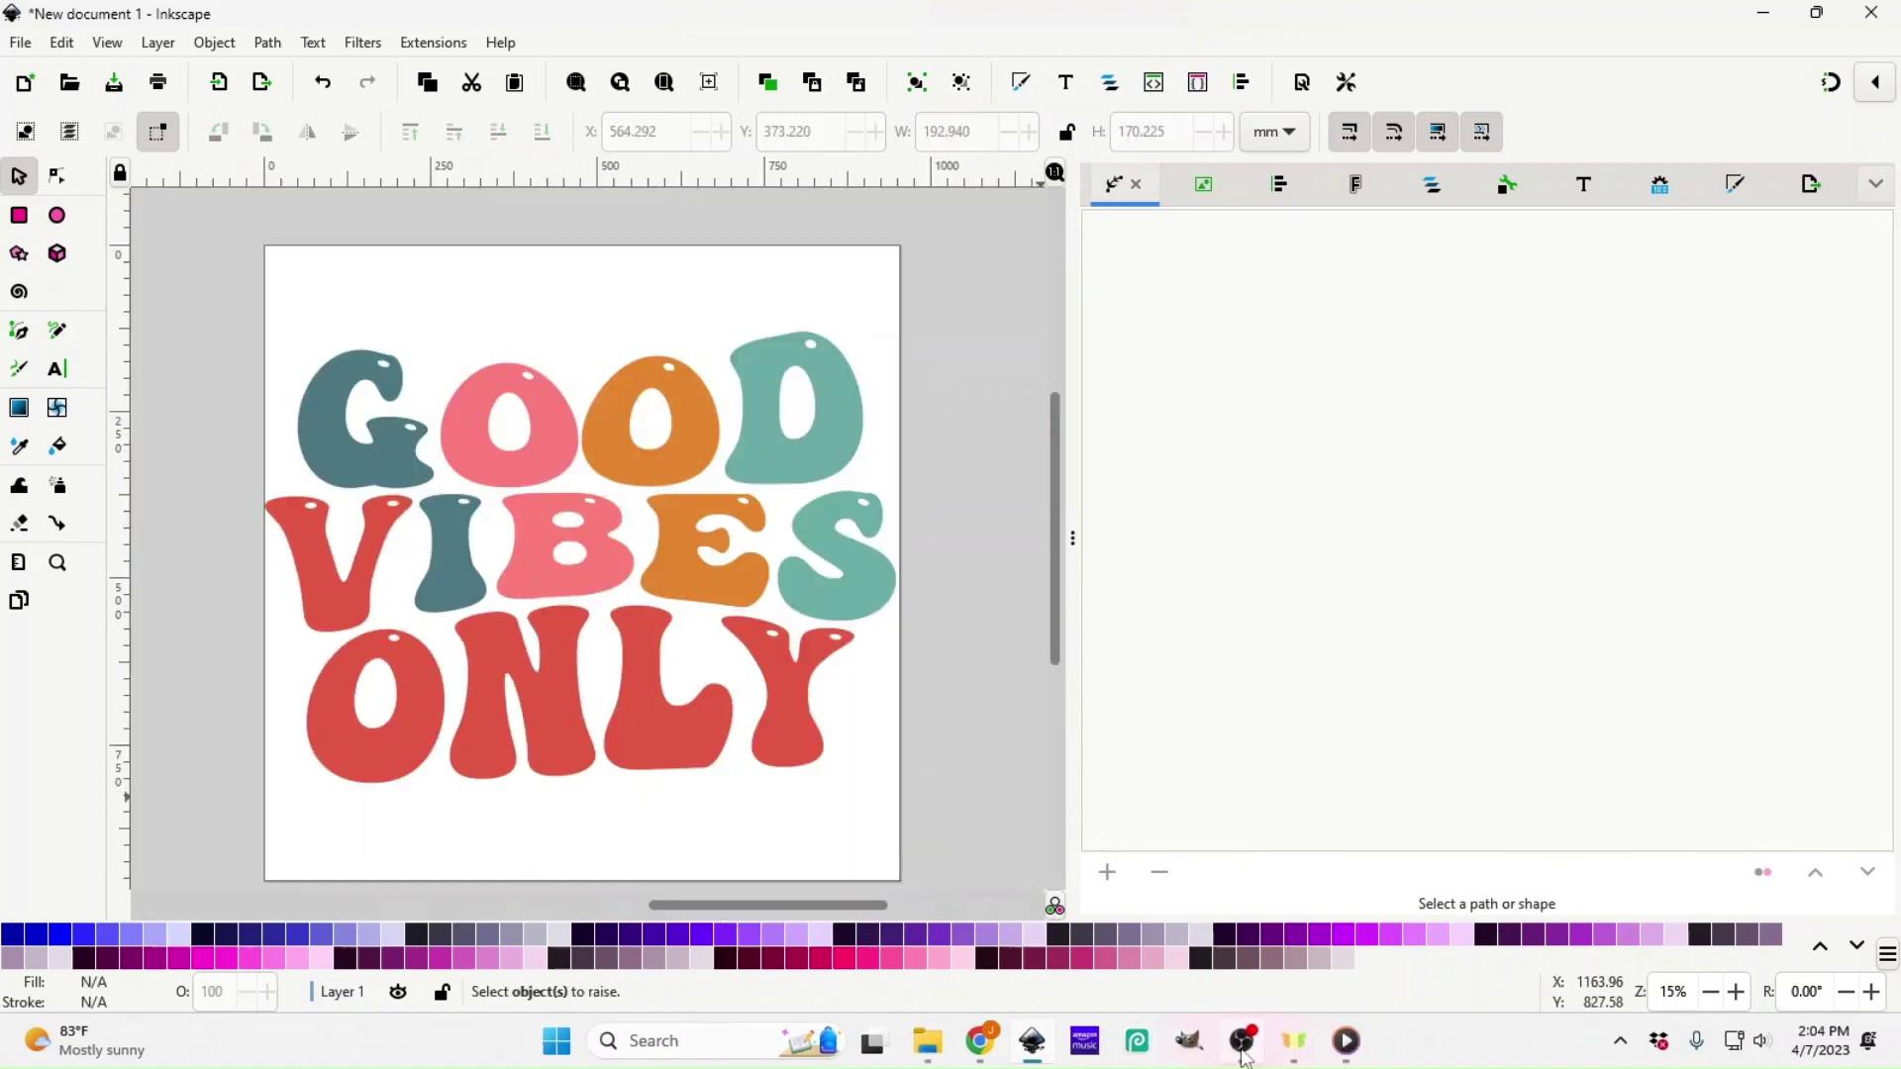